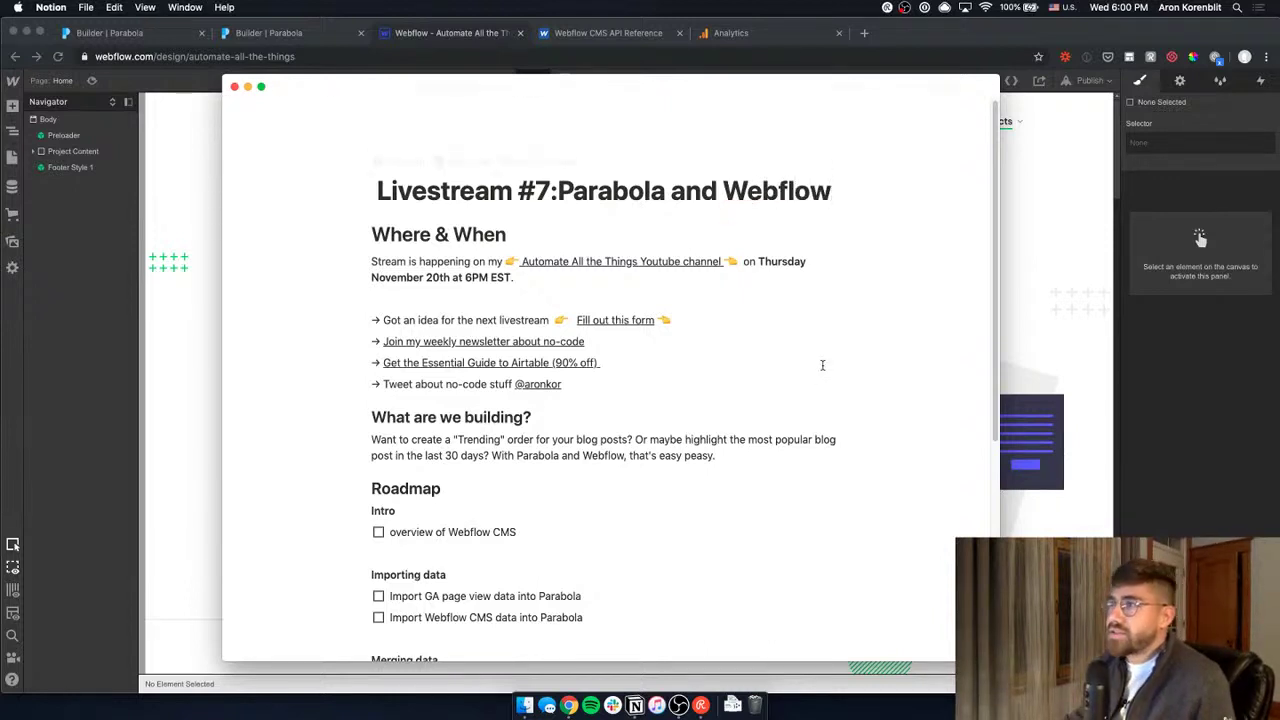
Examine the Essential Guide to Airtables collection in the Webflow CMS, including its item list and collection field settings.
scroll(812, 410, "down", 1)
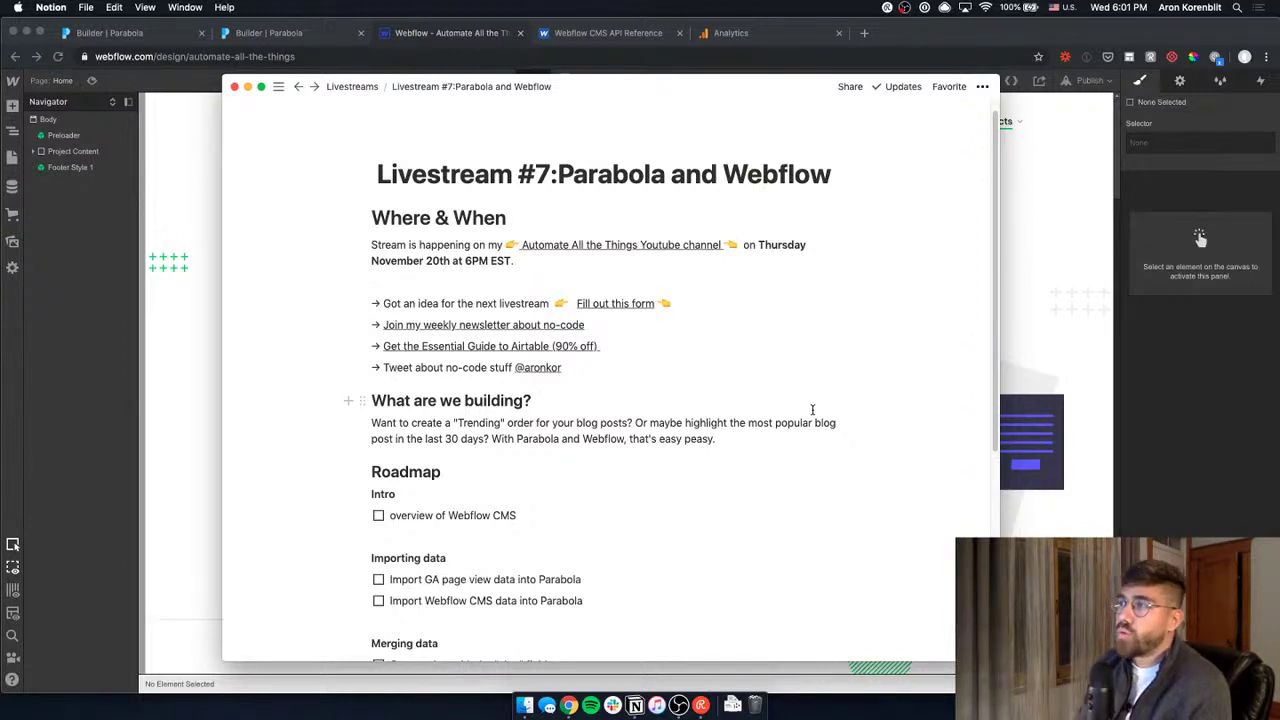
scroll(250, 405, "down", 1)
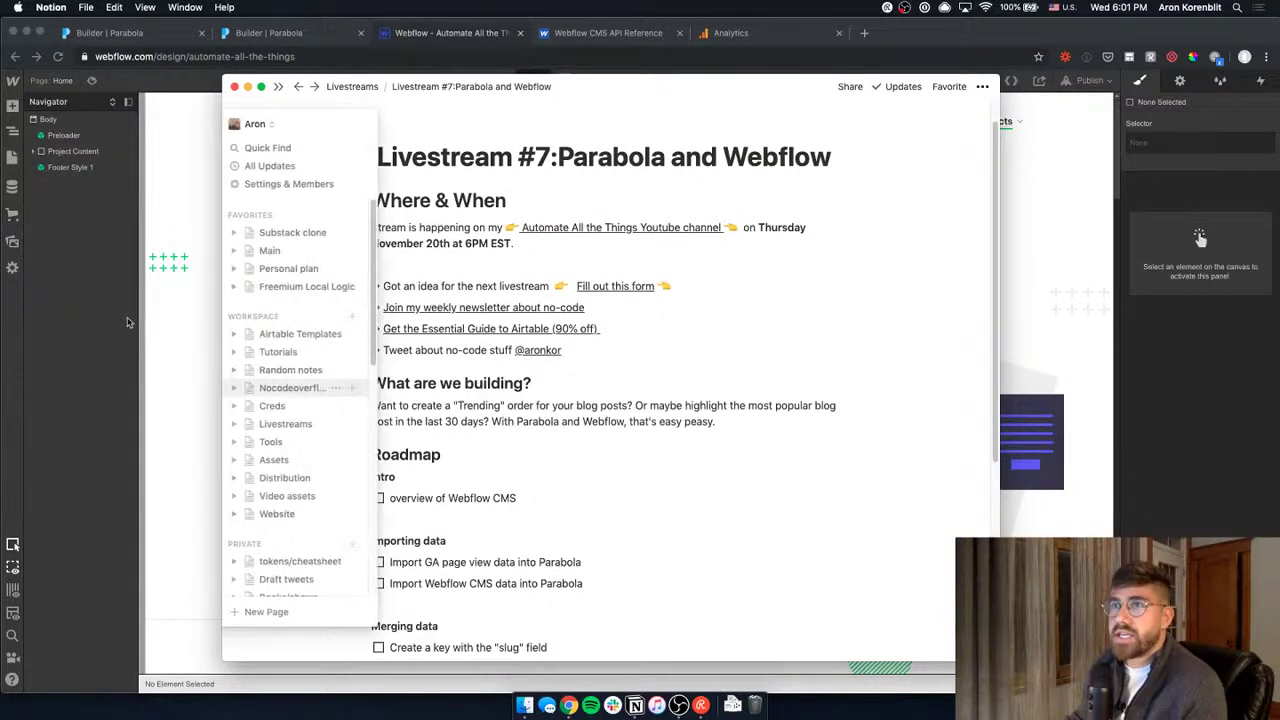
left_click(52, 228)
left_click(10, 187)
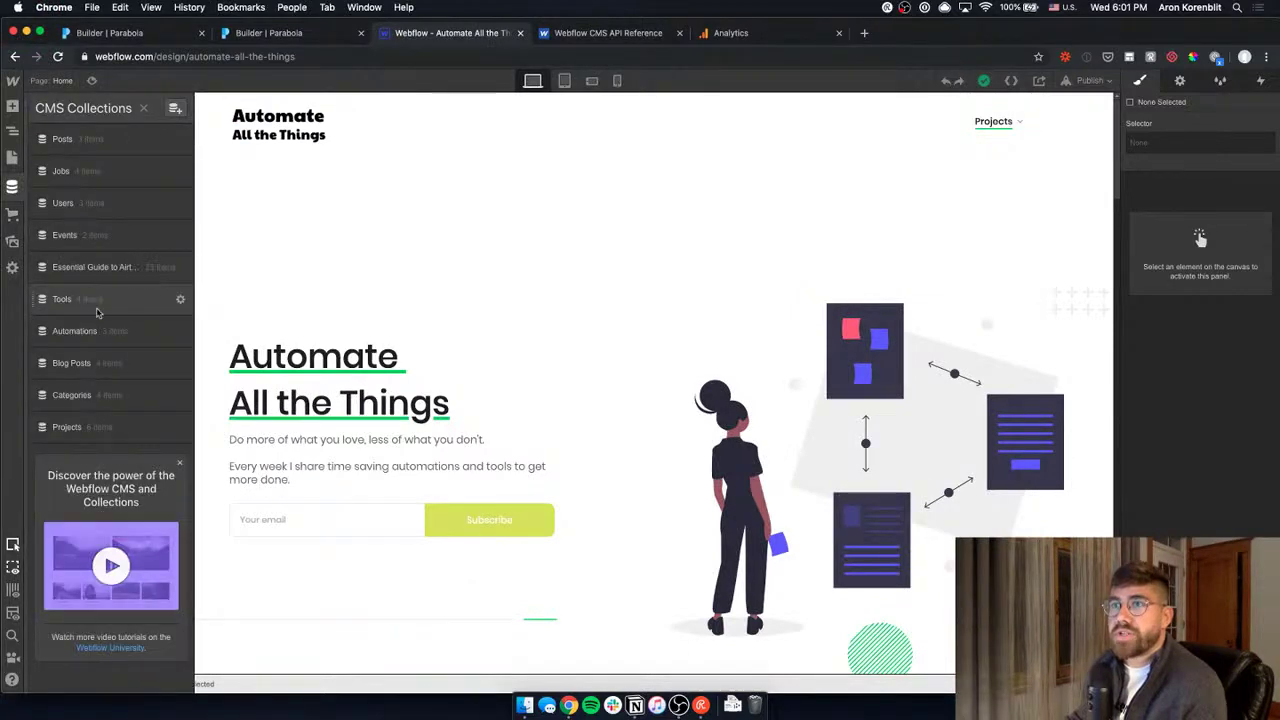
left_click(101, 268)
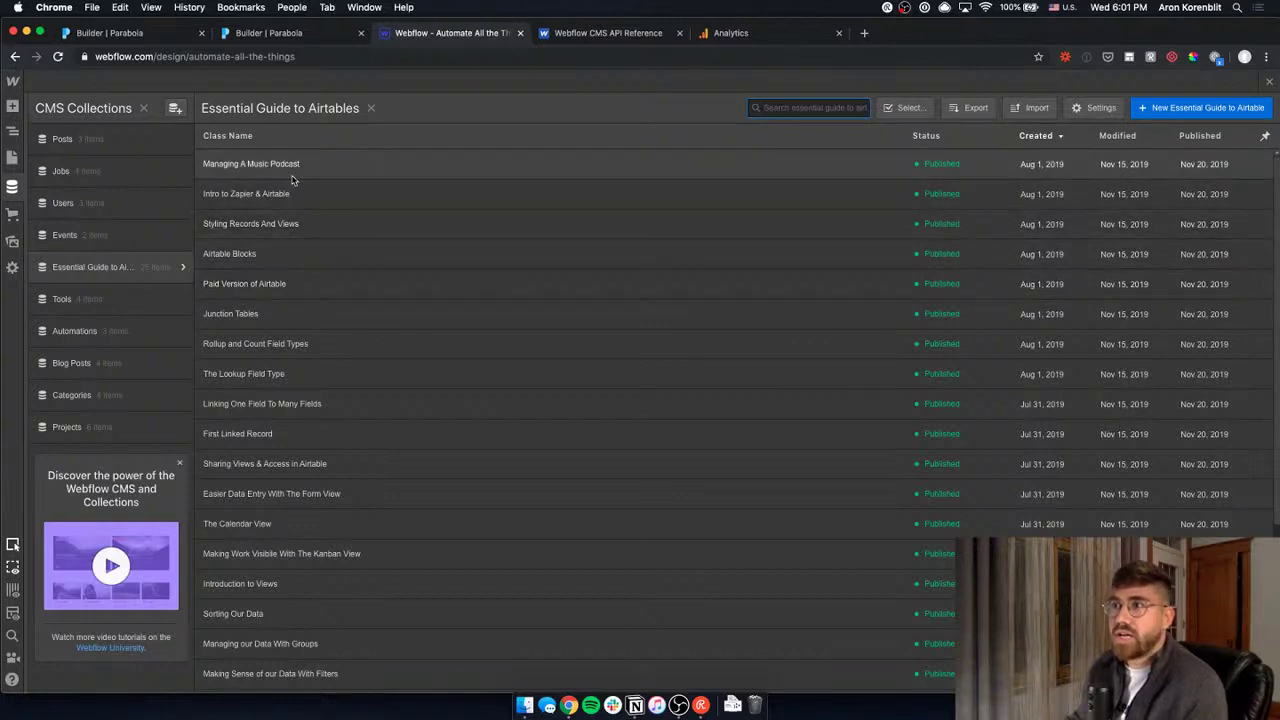
left_click(179, 267)
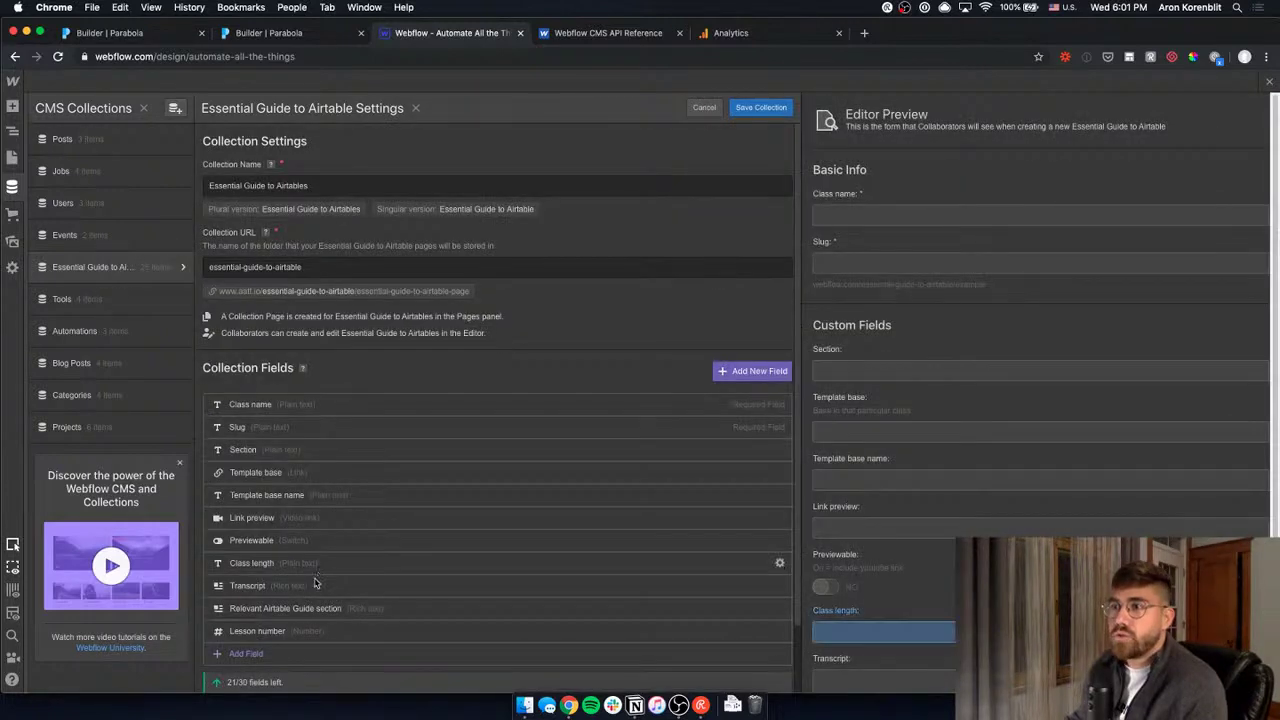
scroll(300, 610, "down", 1)
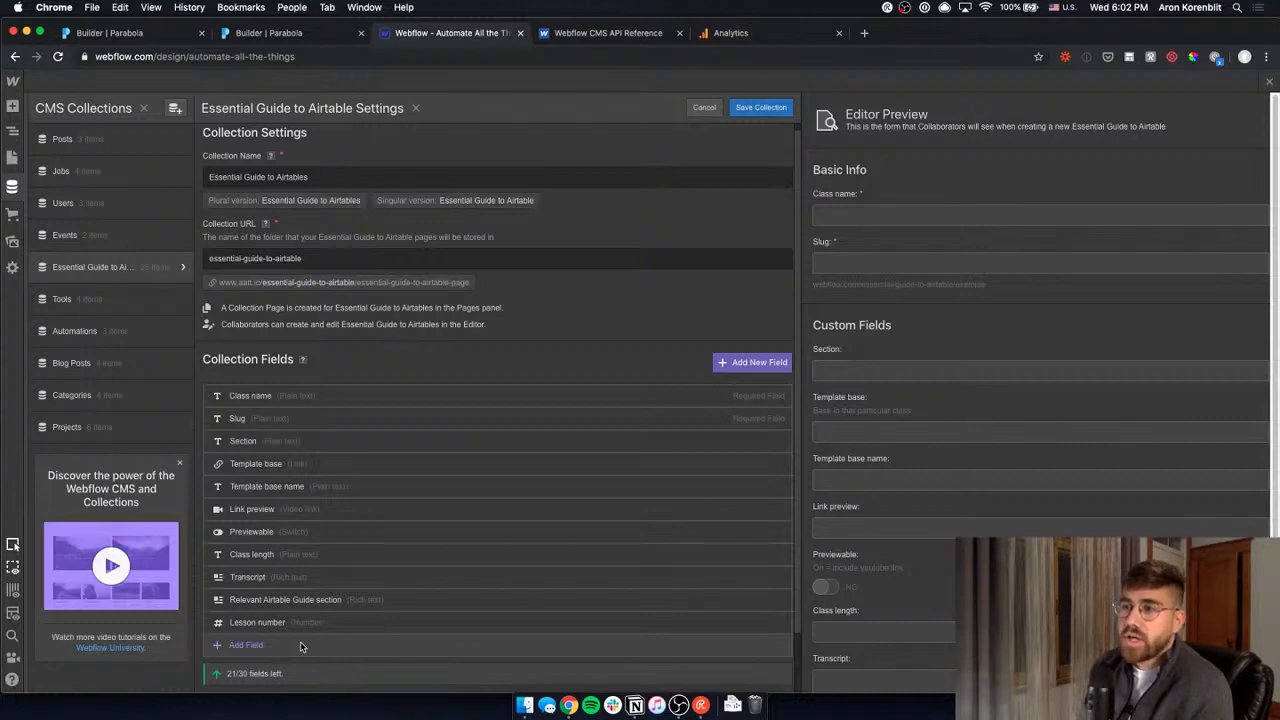
Switch to Google Analytics and check the page views of the editorial-calendar page in the All Pages report.
left_click(760, 37)
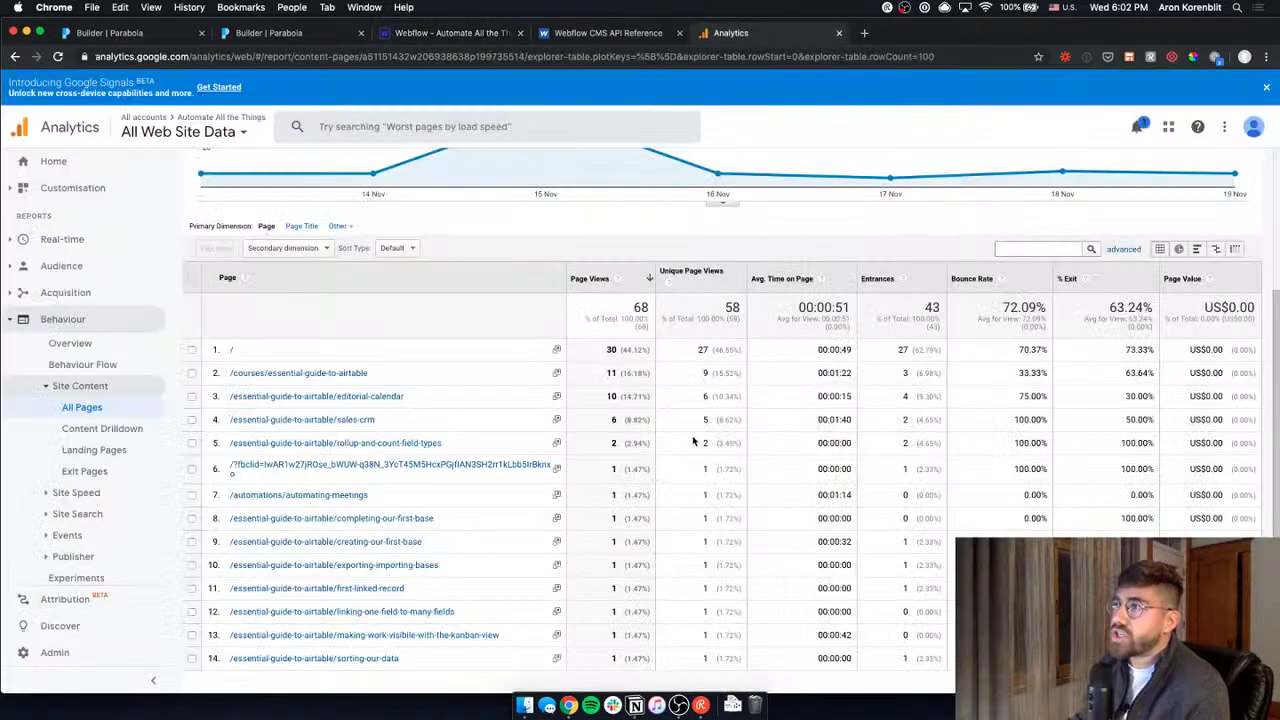
double_click(610, 397)
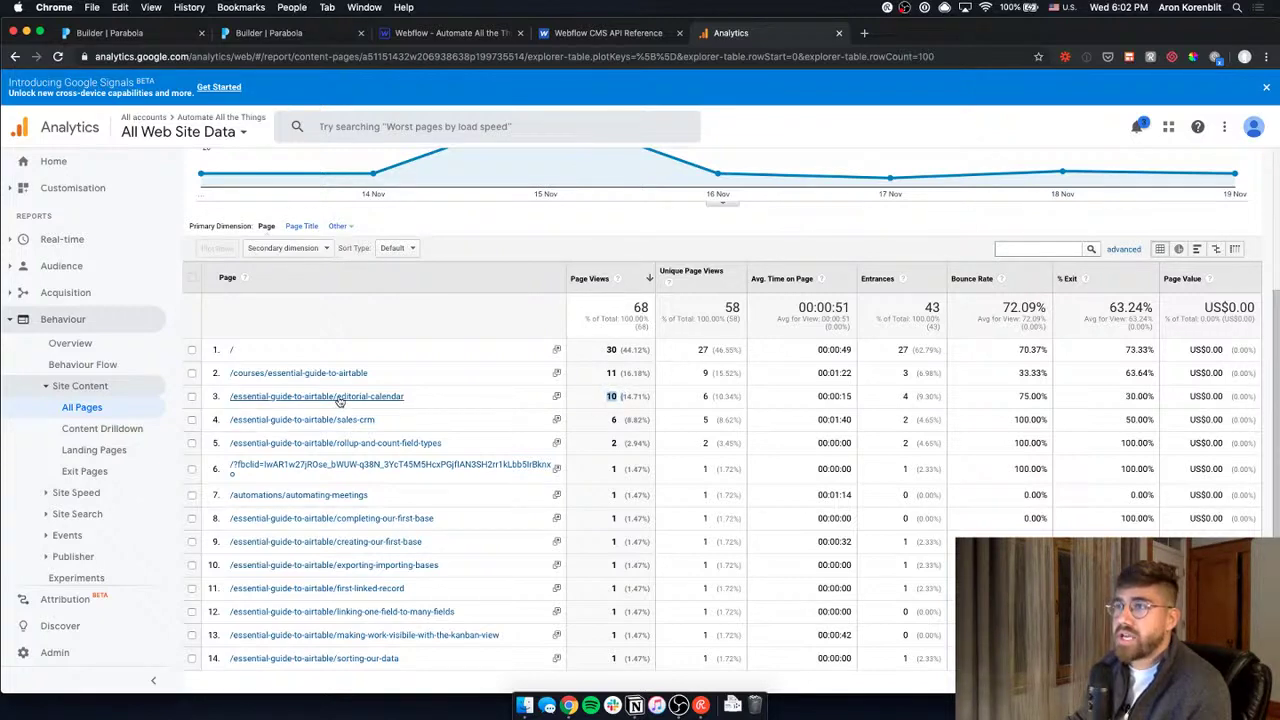
Review the fields of the Editorial Calendar item in the Webflow Essential Guide to Airtables collection, and return to the Google Analytics report.
left_click(499, 33)
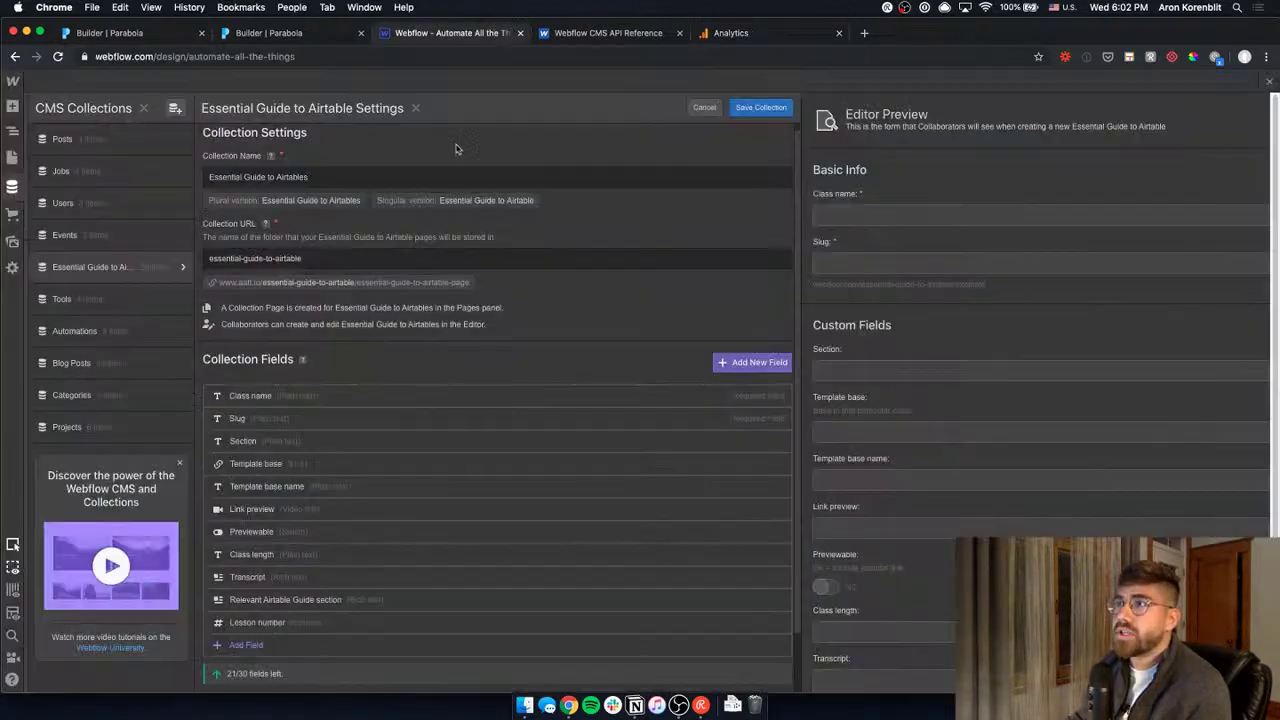
left_click(127, 268)
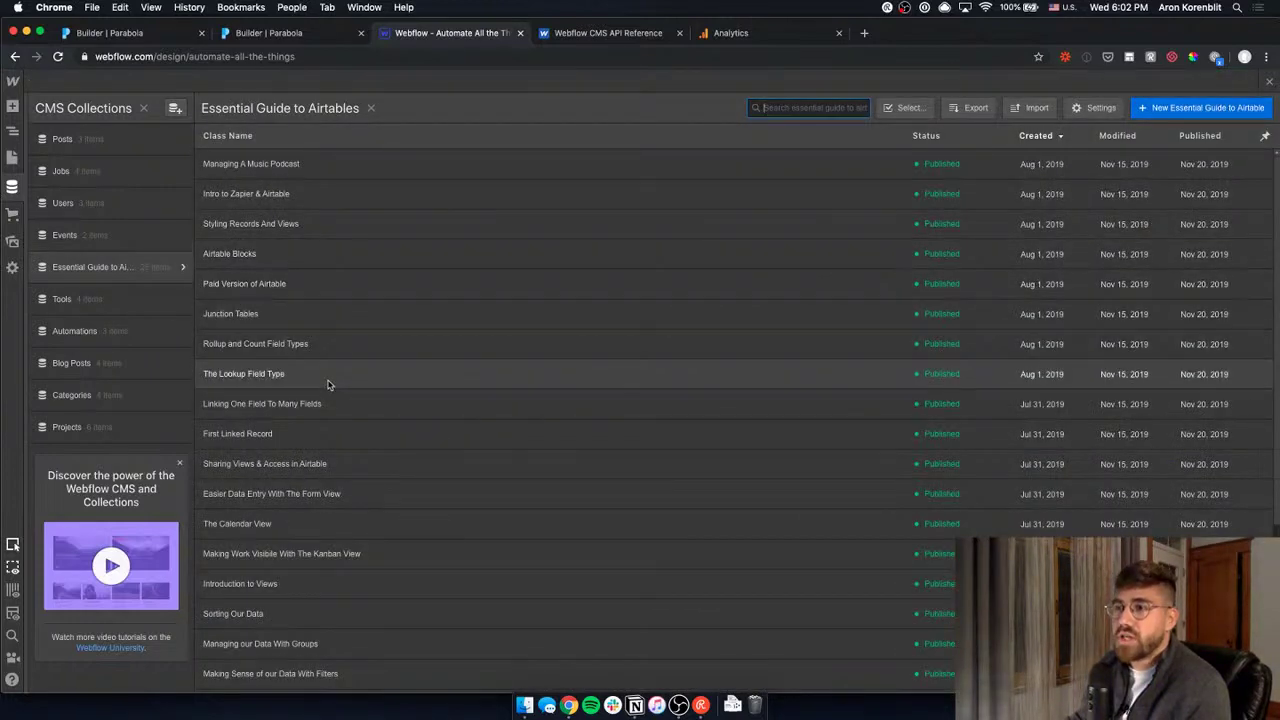
scroll(328, 383, "down", 3)
scroll(328, 385, "down", 4)
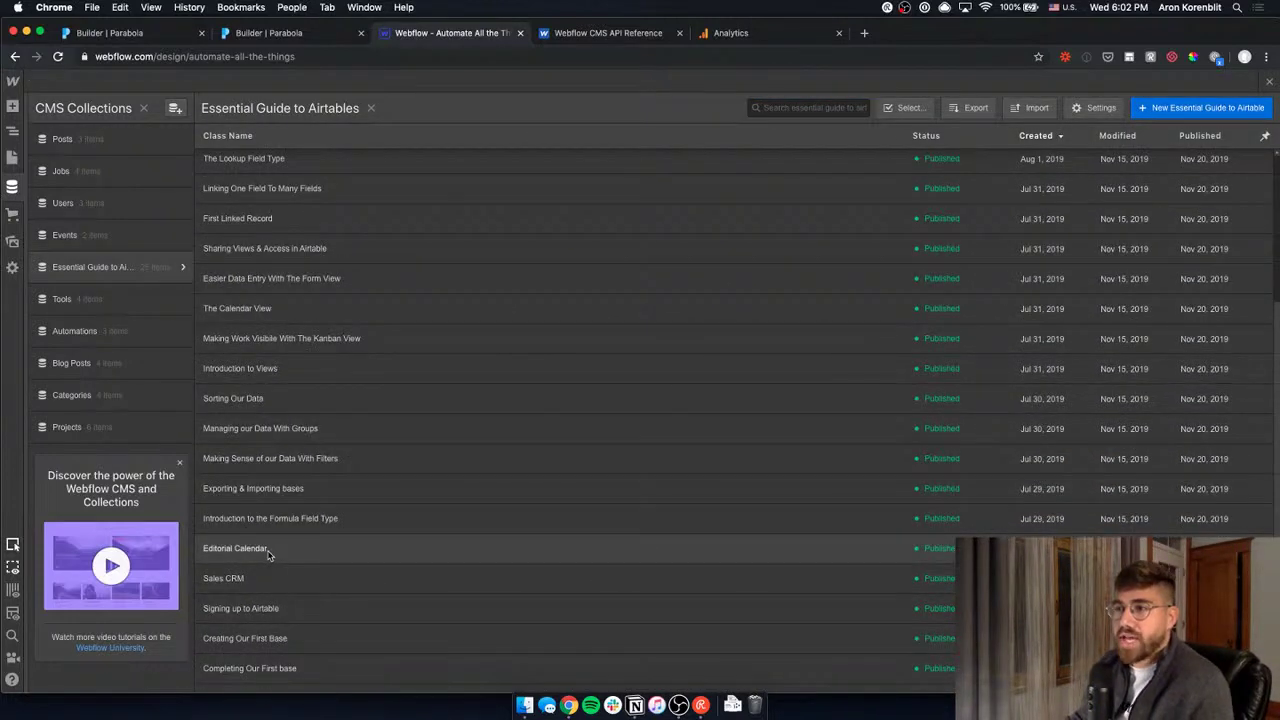
left_click(268, 555)
scroll(520, 570, "down", 10)
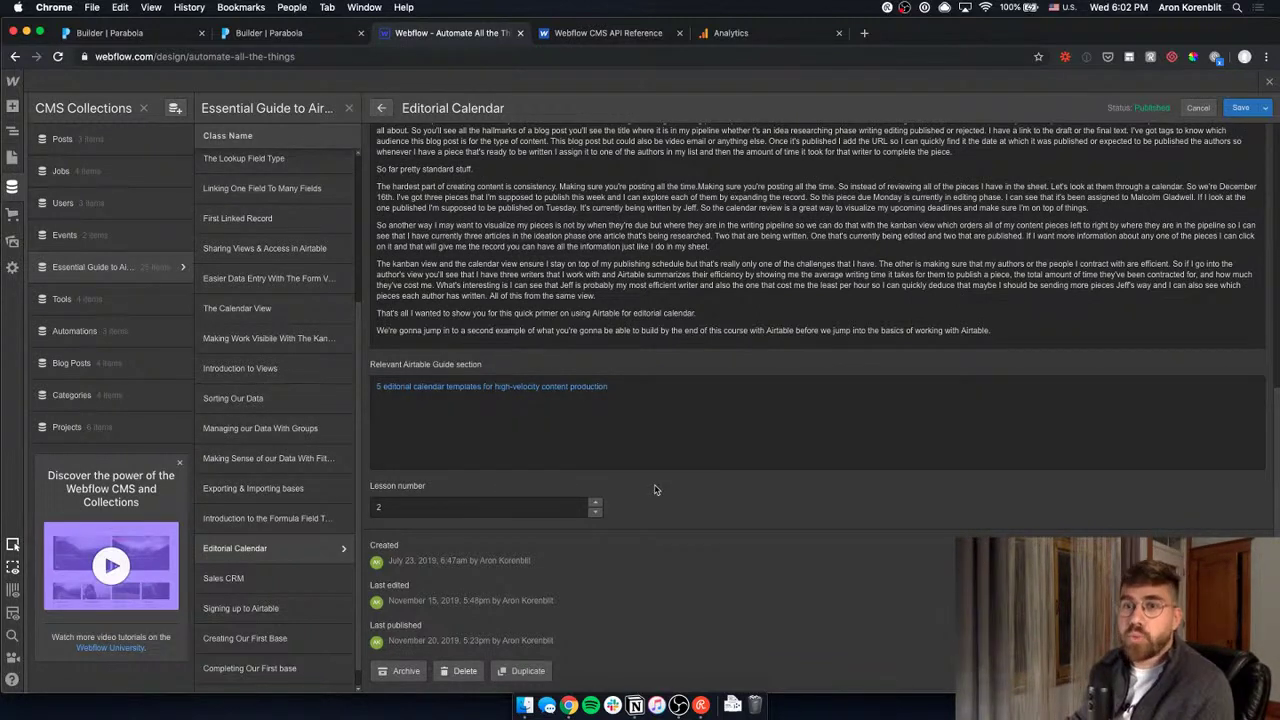
left_click(717, 34)
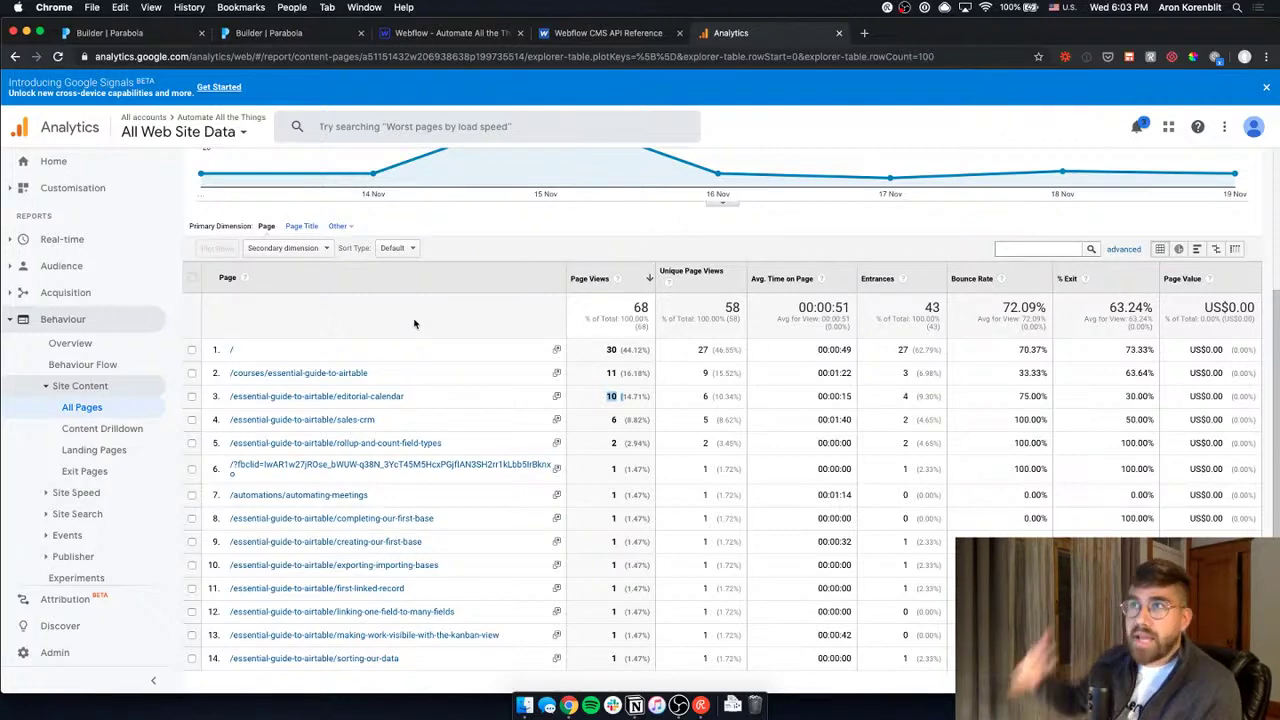
Open the "Tutorials by popularity" page in Webflow and examine the link settings of its entries and its collection list's settings.
left_click(484, 37)
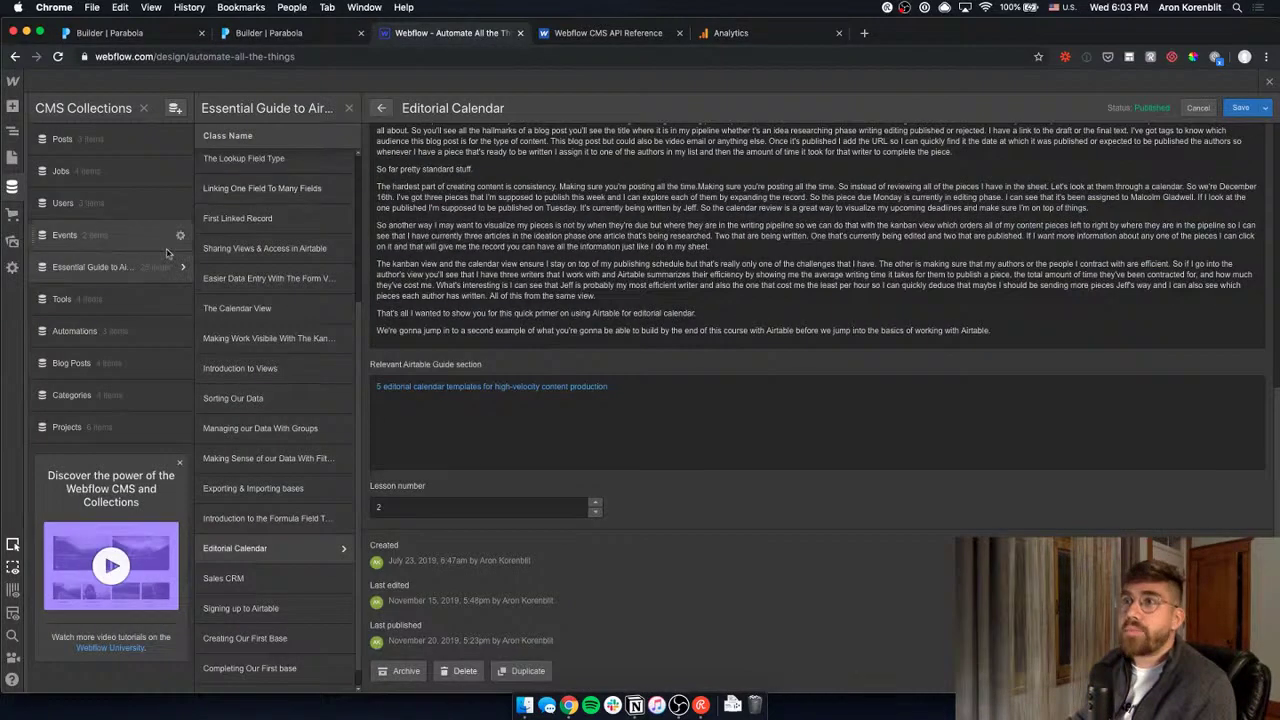
left_click(12, 157)
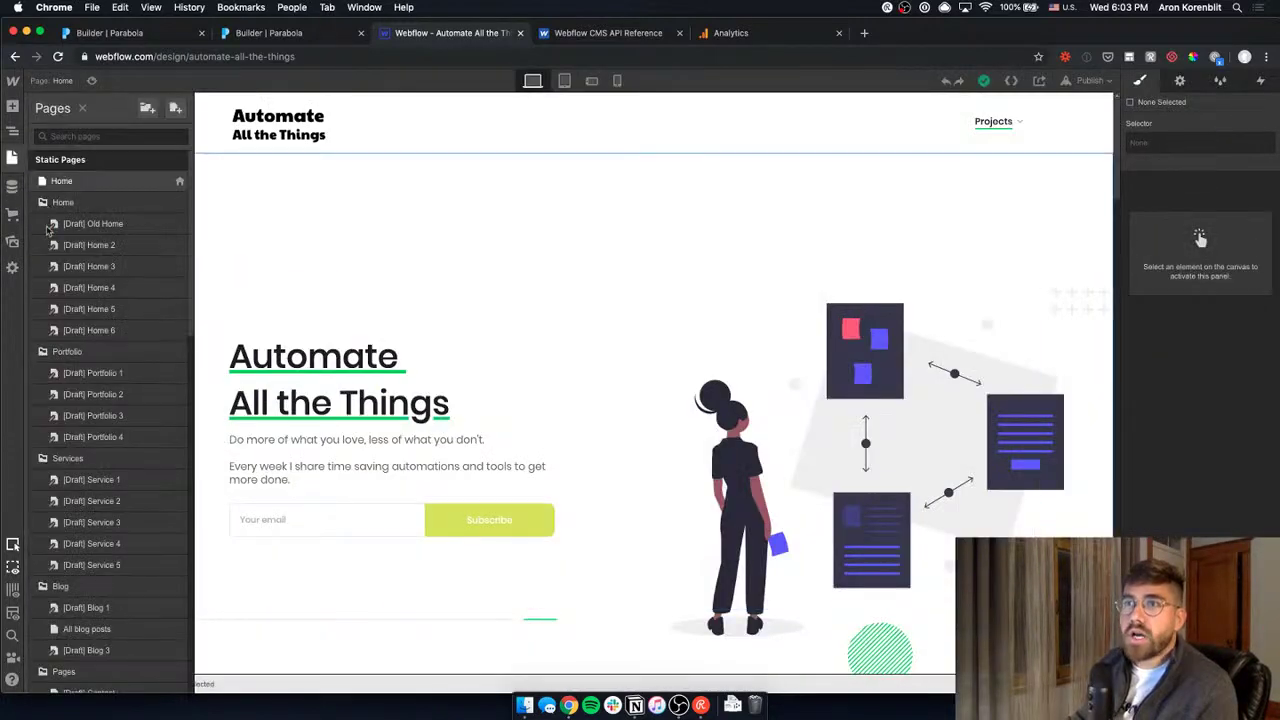
scroll(119, 494, "down", 3)
scroll(119, 494, "down", 10)
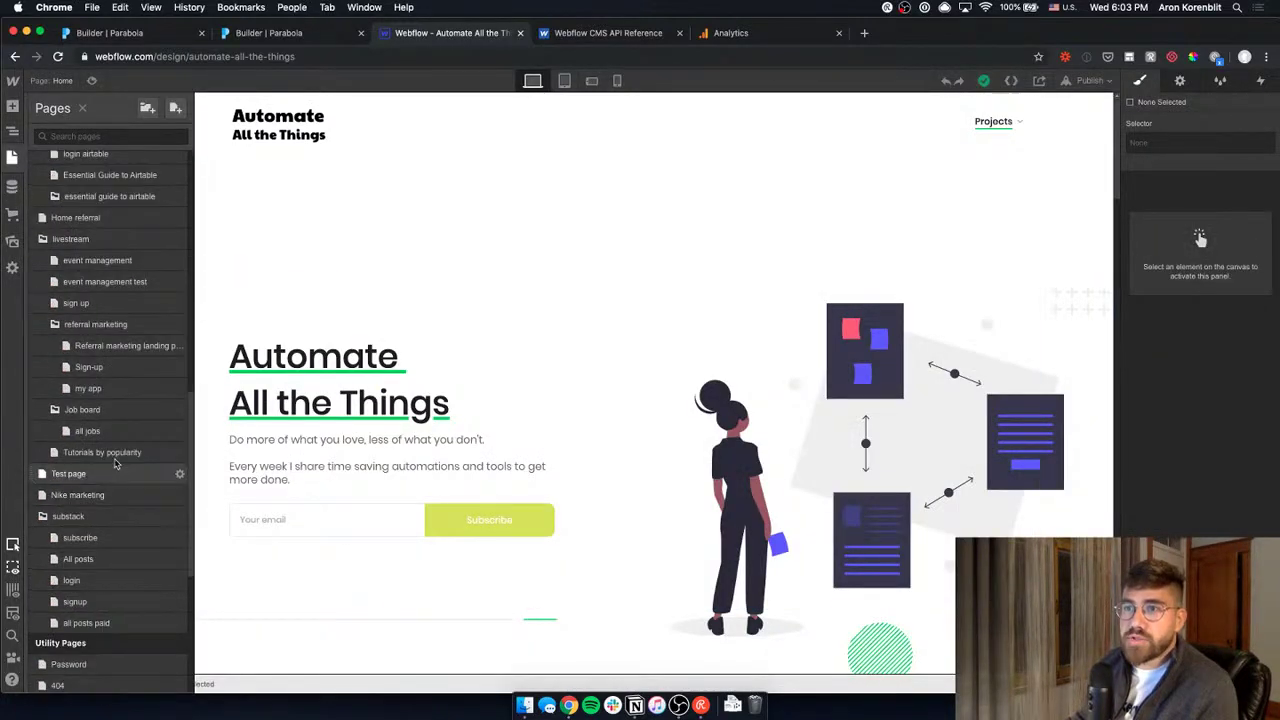
left_click(119, 456)
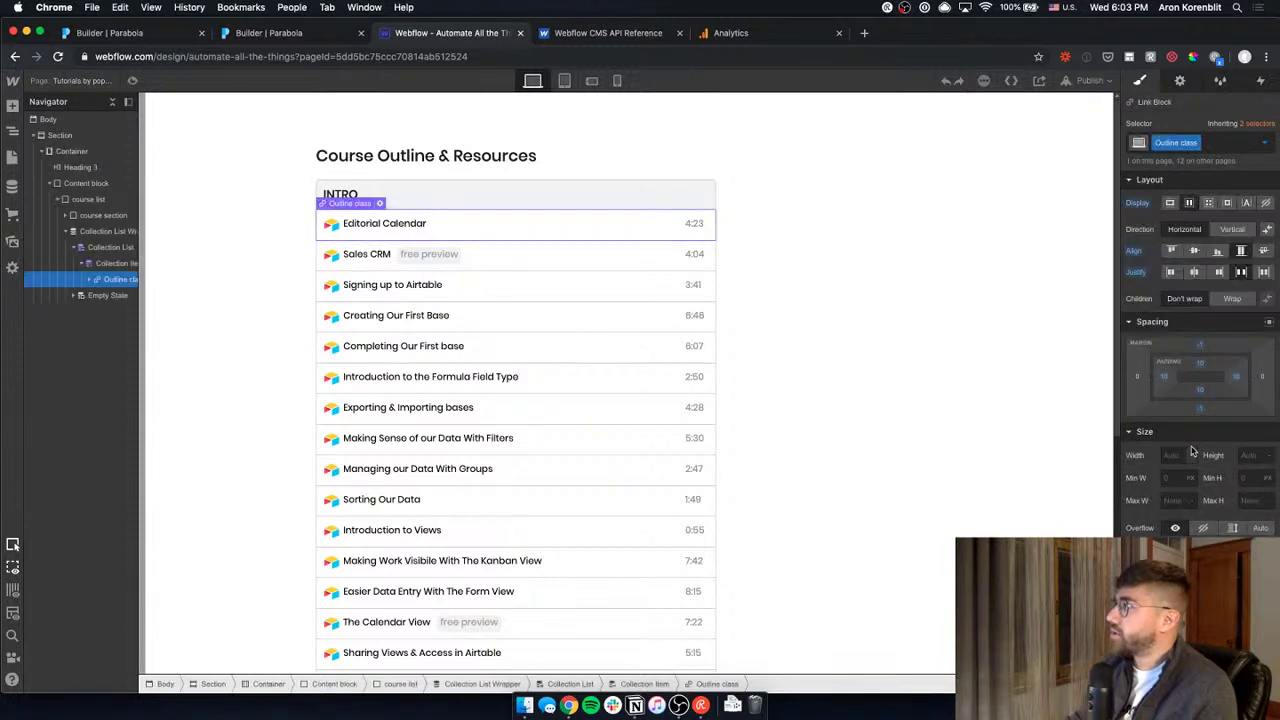
left_click(1180, 81)
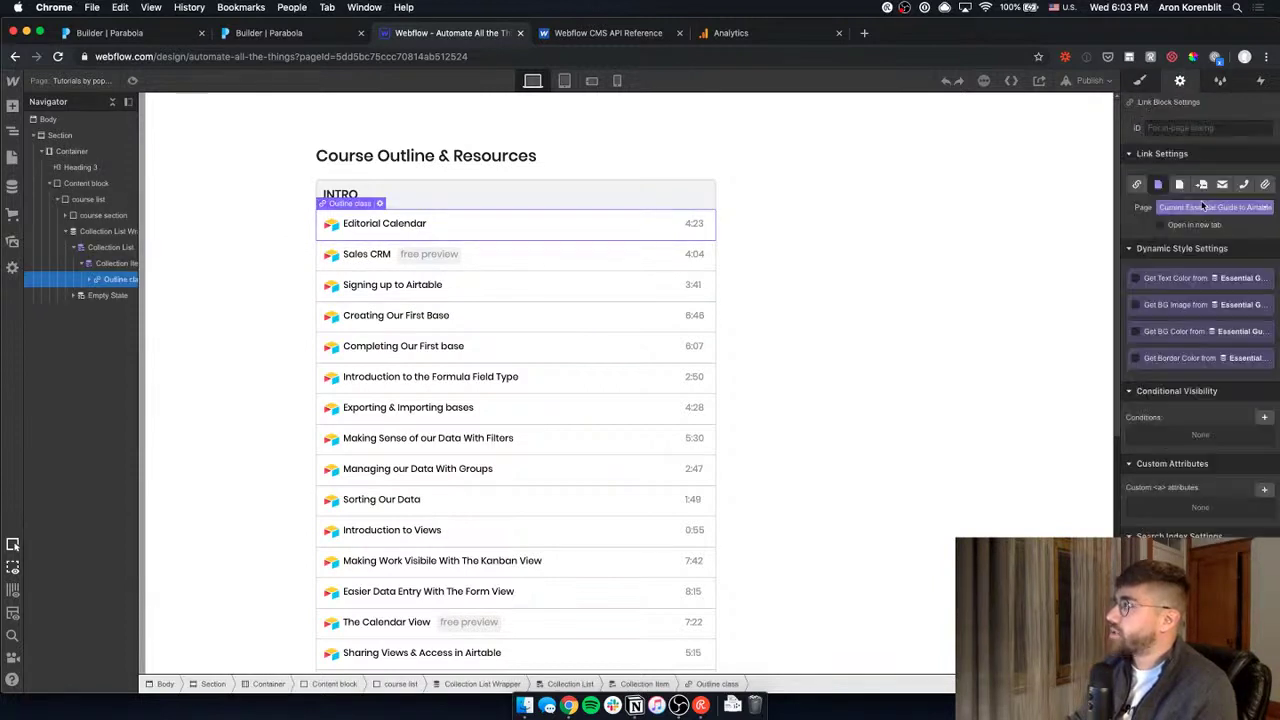
left_click(112, 247)
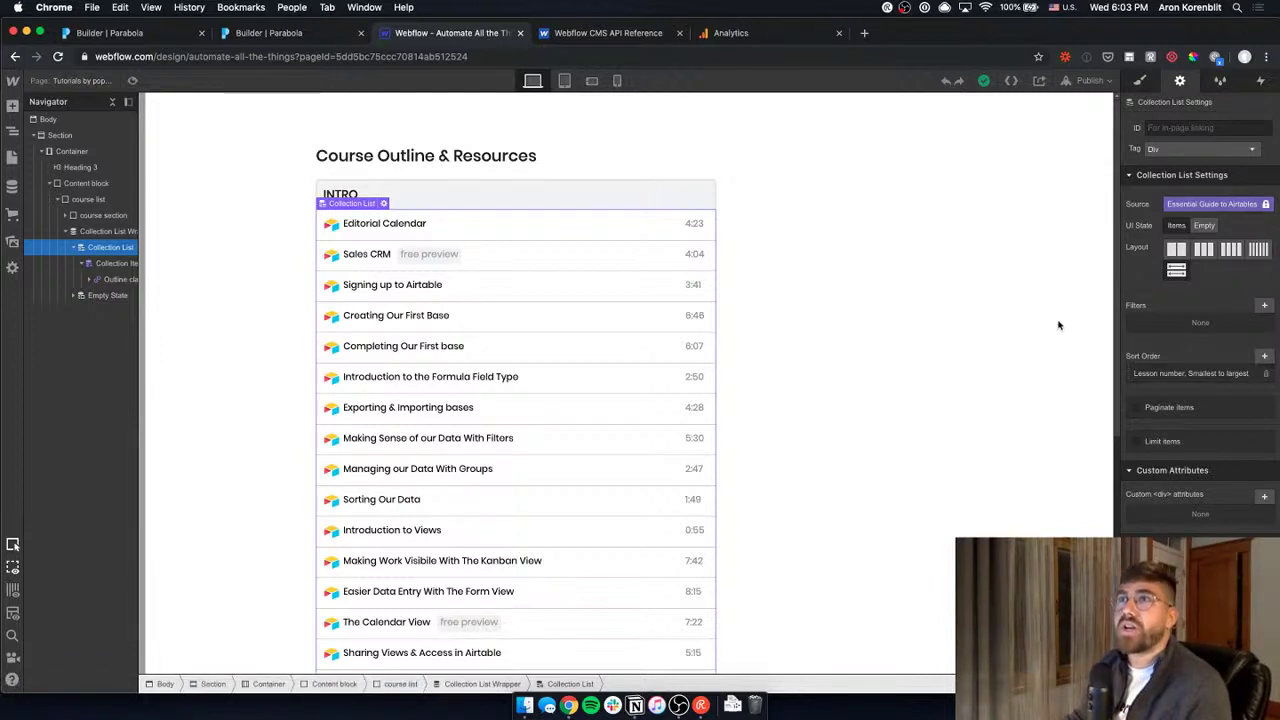
Look at the existing Parabola flow, and mark "overview of Webflow CMS" as done in the Notion roadmap.
left_click(85, 33)
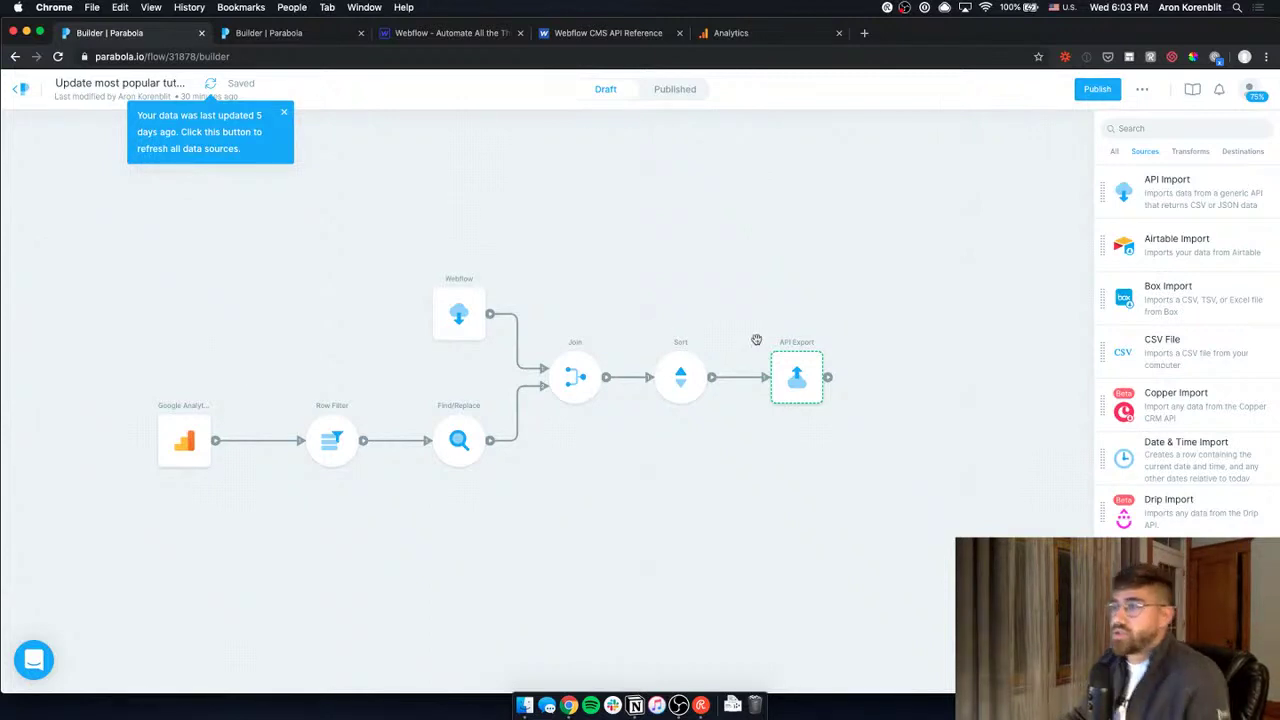
left_click(634, 705)
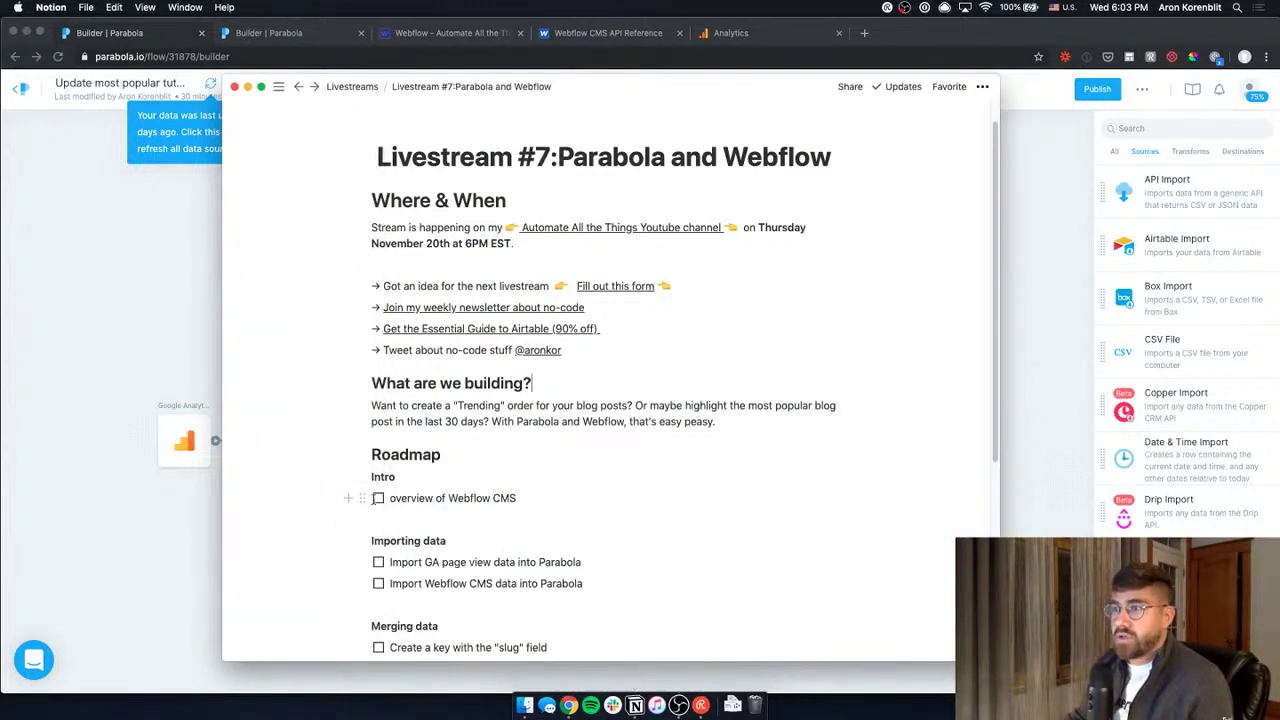
left_click(378, 497)
scroll(378, 497, "down", 1)
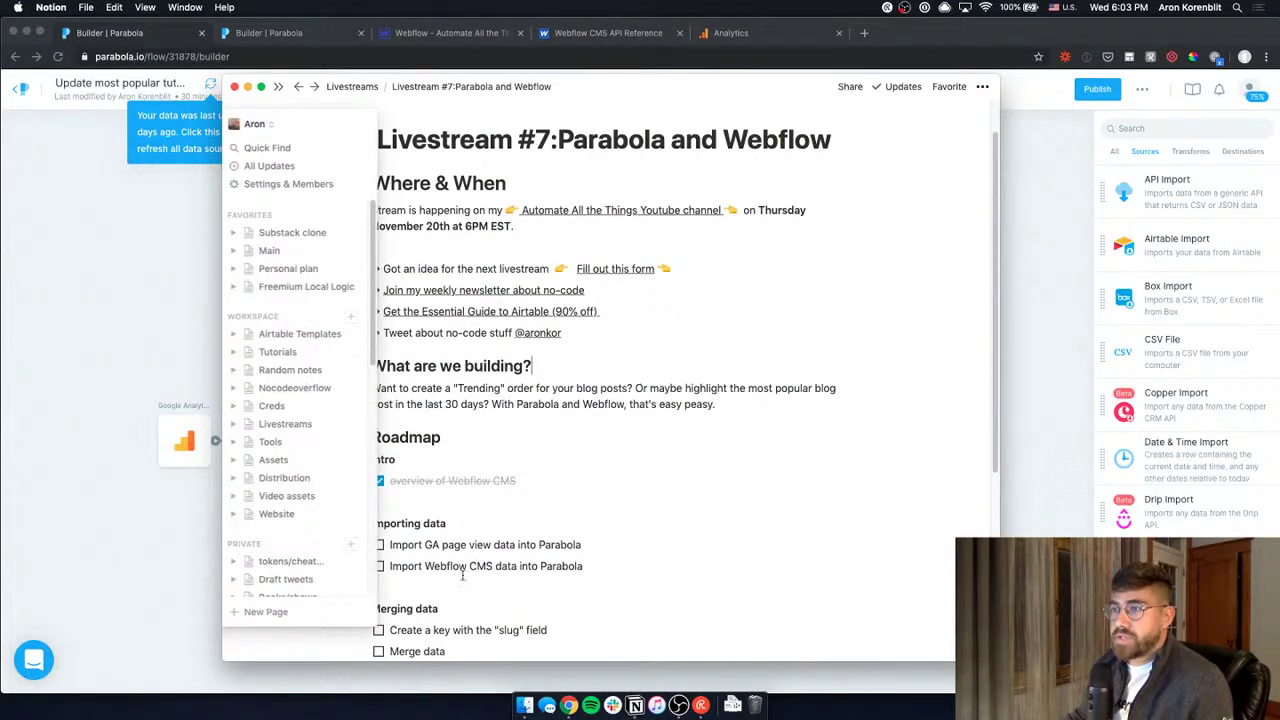
scroll(563, 550, "down", 1)
Switch to the empty draft flow in Parabola and review the importing, merging and export tasks in the Notion roadmap.
left_click(55, 570)
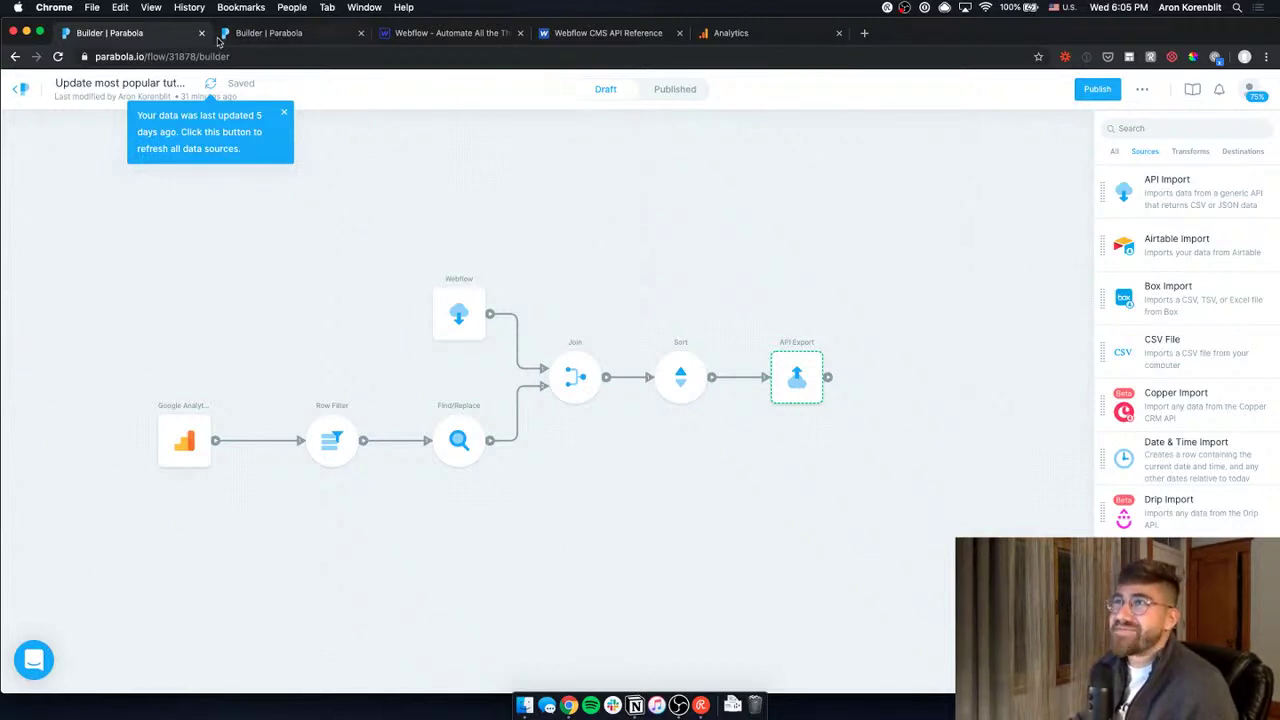
left_click(275, 34)
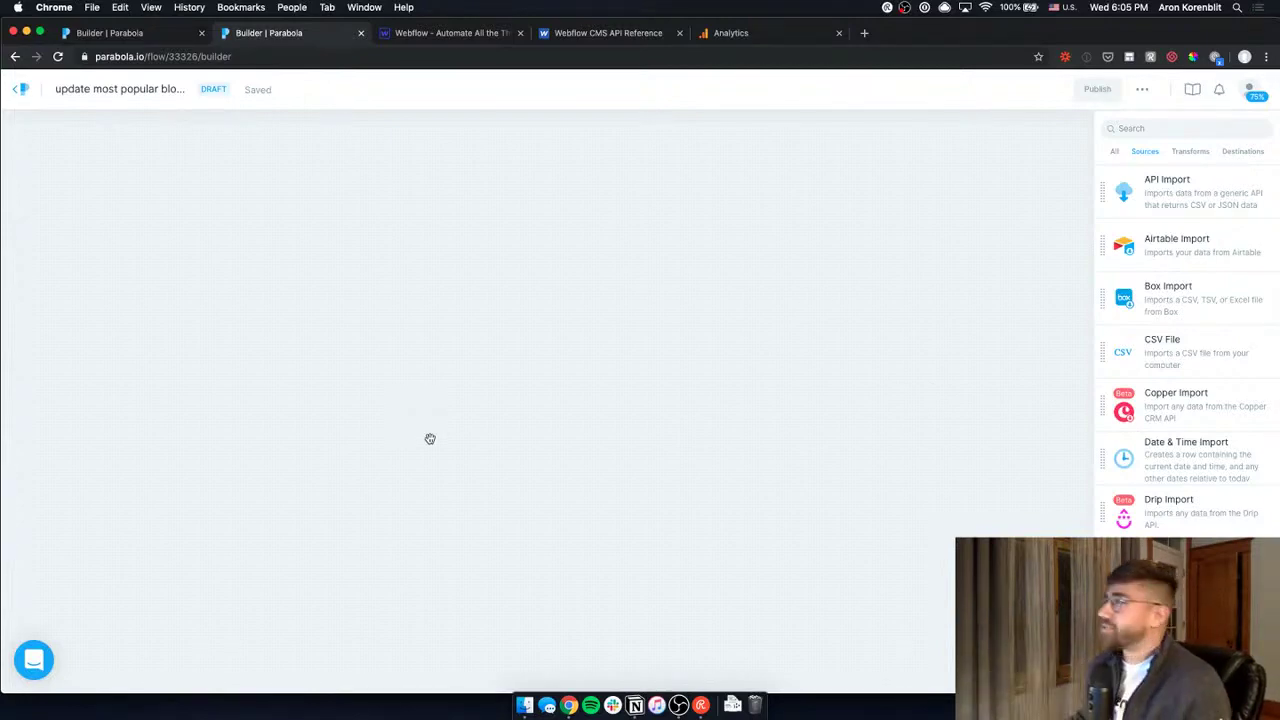
left_click(1200, 128)
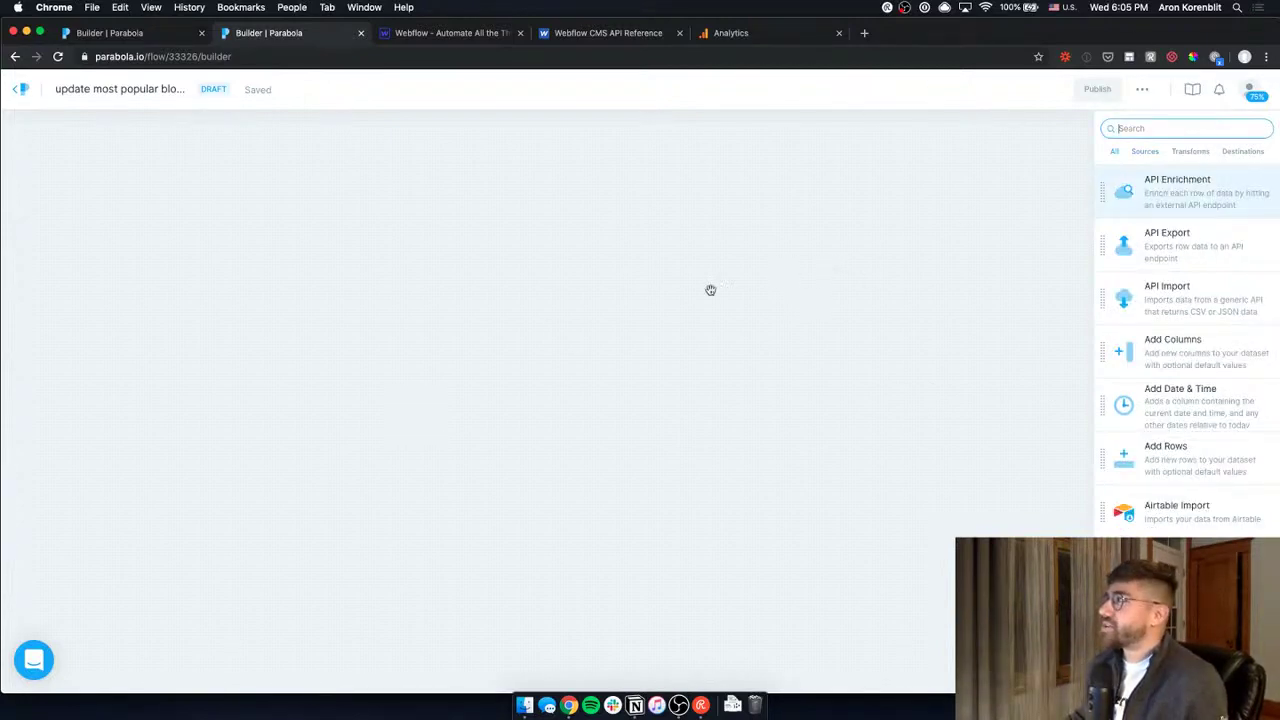
left_click(635, 705)
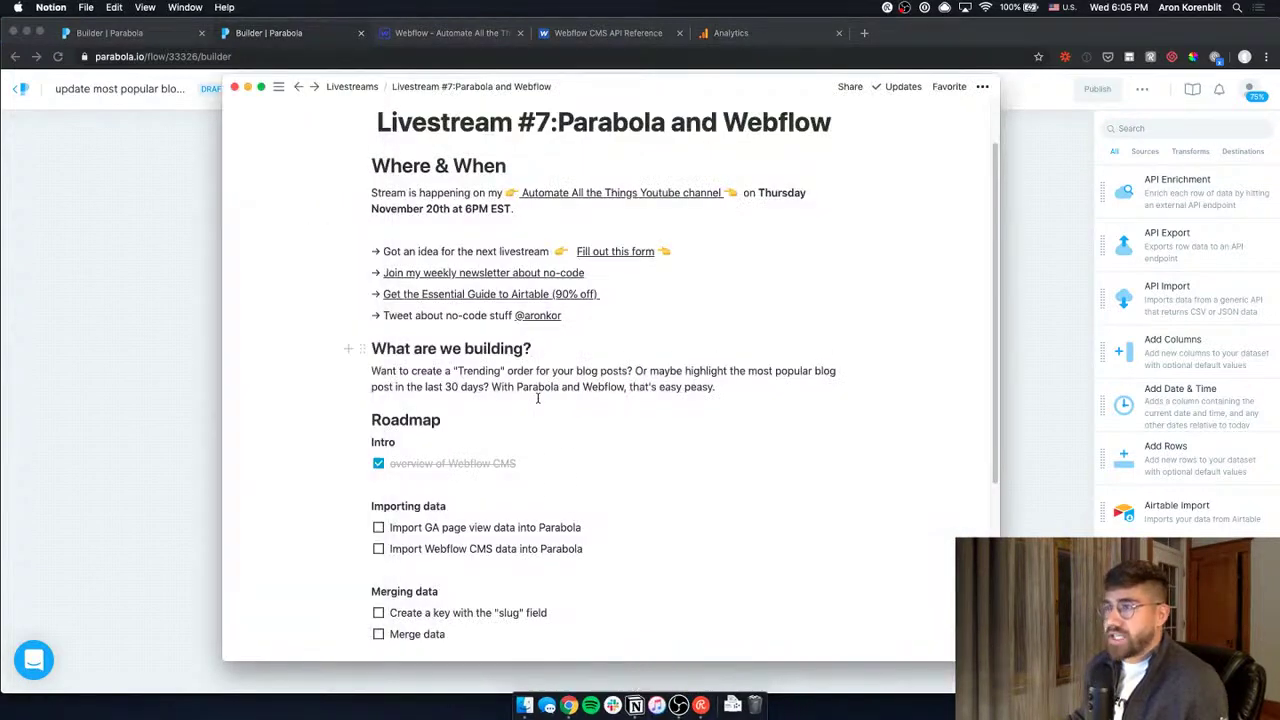
scroll(538, 398, "down", 2)
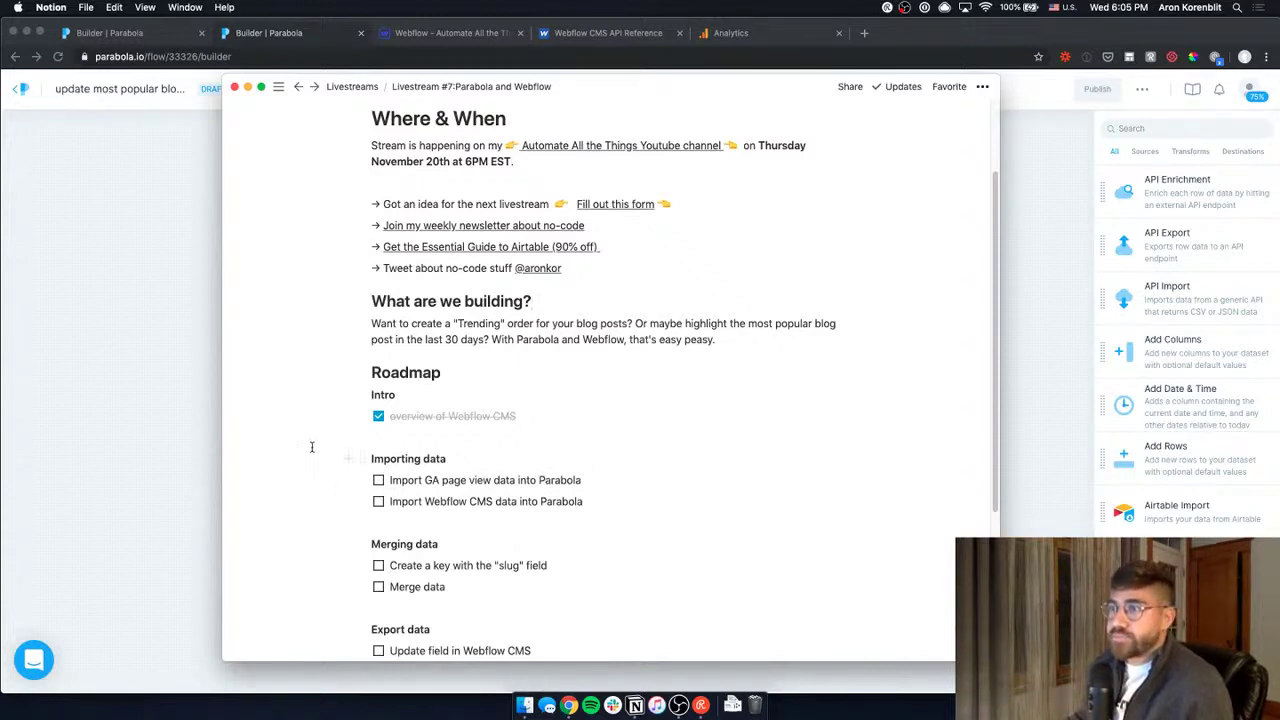
mouse_move(186, 464)
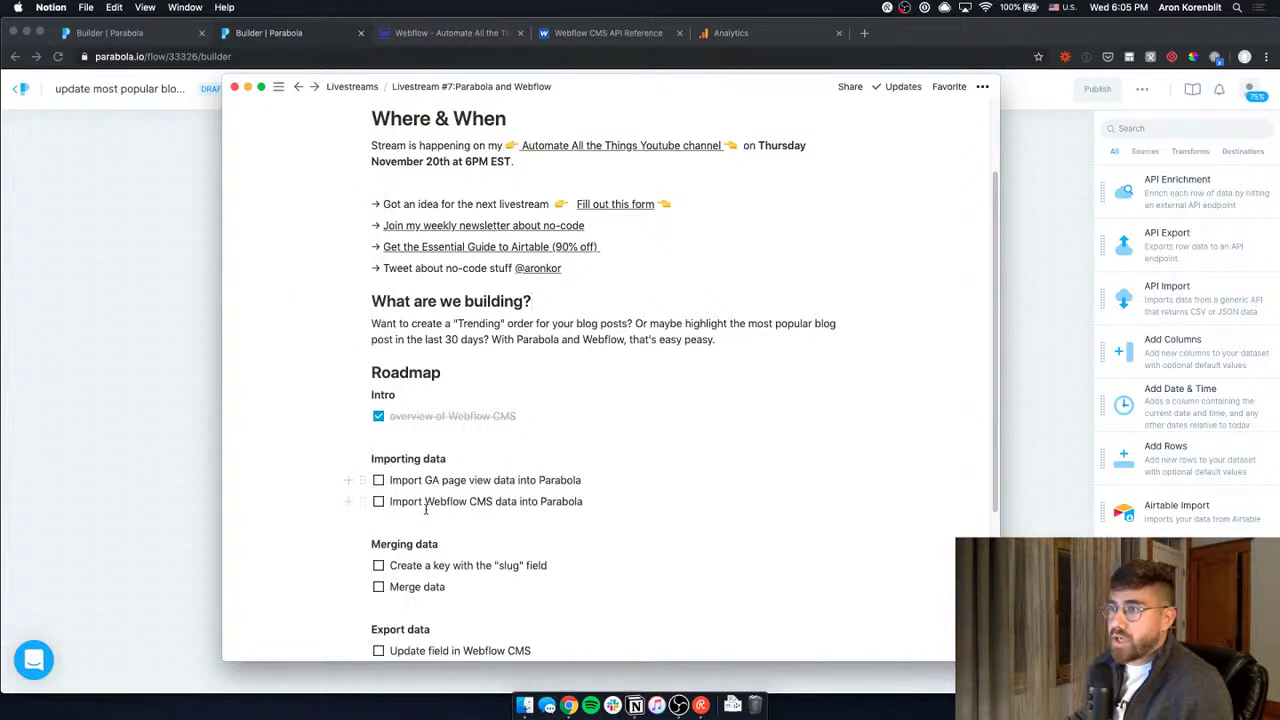
left_click(111, 440)
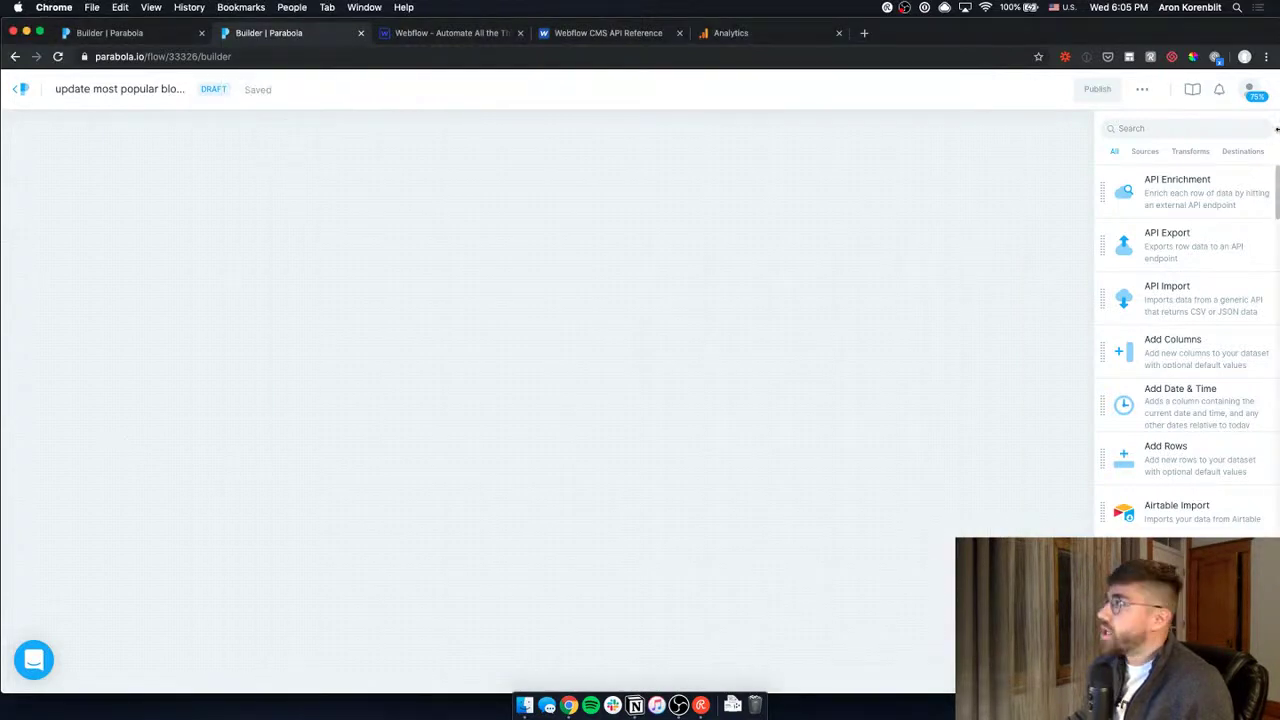
Search the Parabola steps for "google anal" and place a Google Analytics source on the empty canvas.
left_click(1234, 127)
type("google anal")
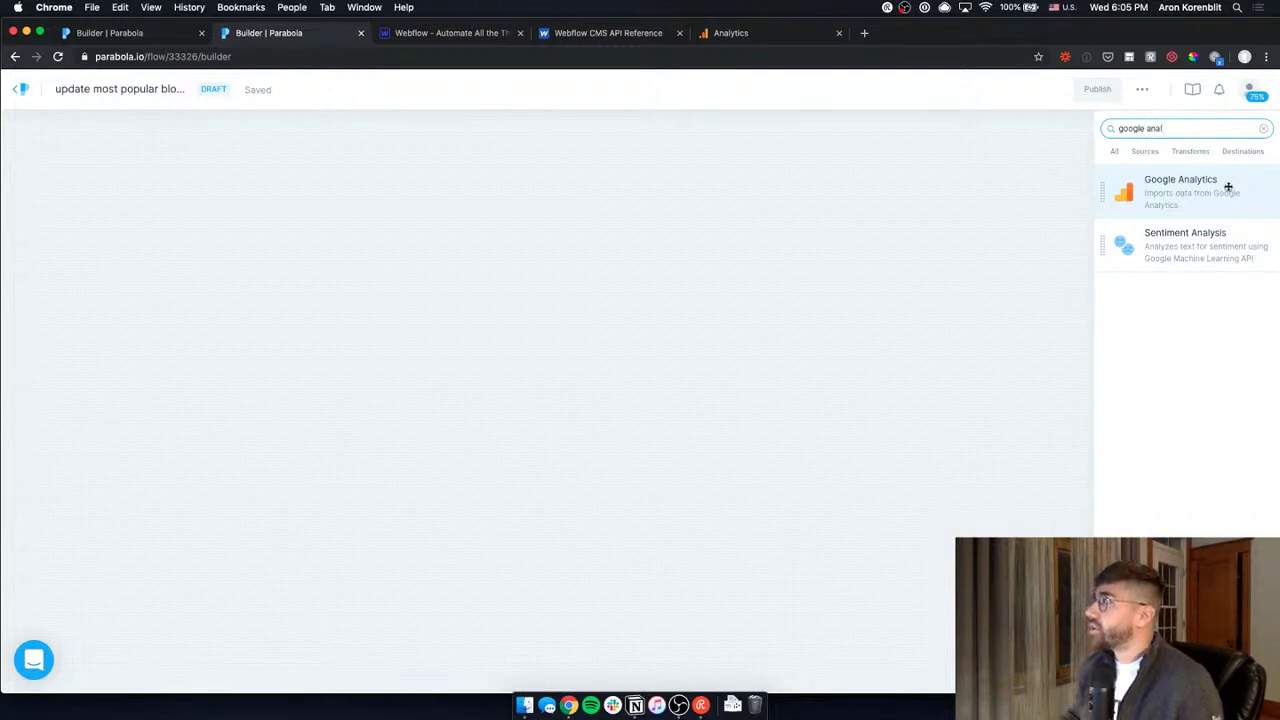
left_click_drag(1229, 187, 222, 475)
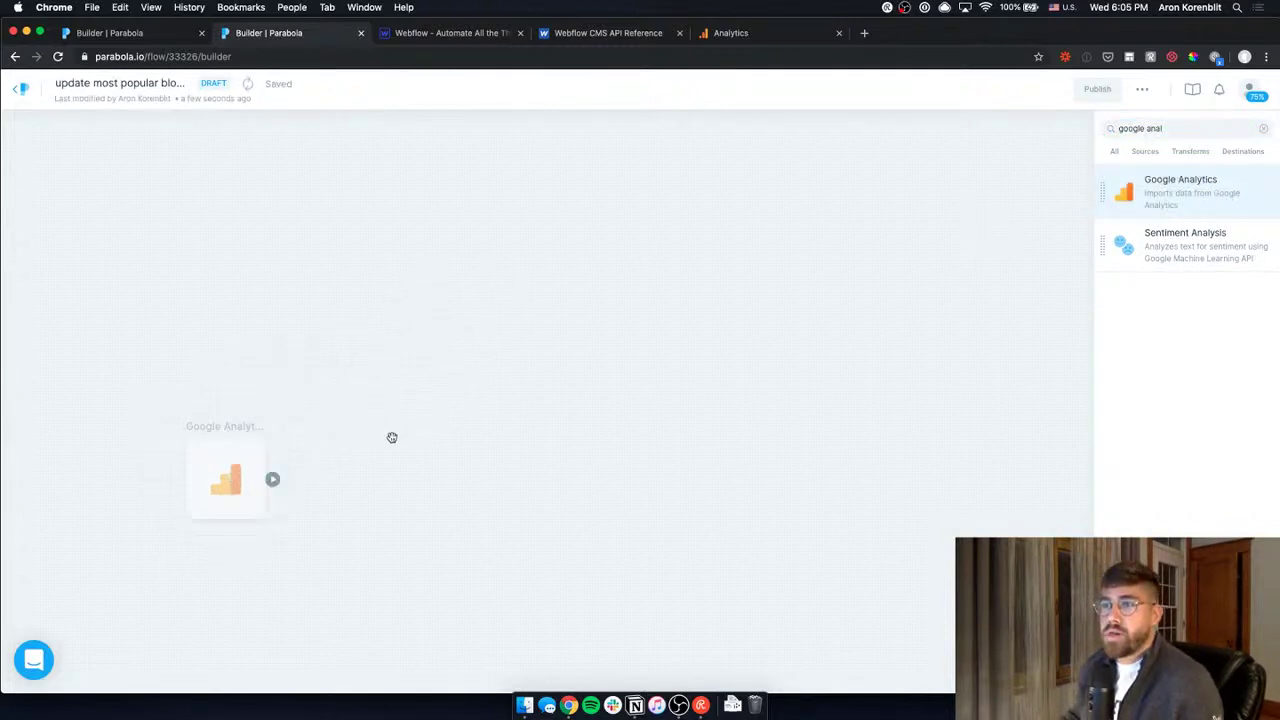
Authorize the Google Analytics source to access the data of the first listed Google account.
double_click(246, 455)
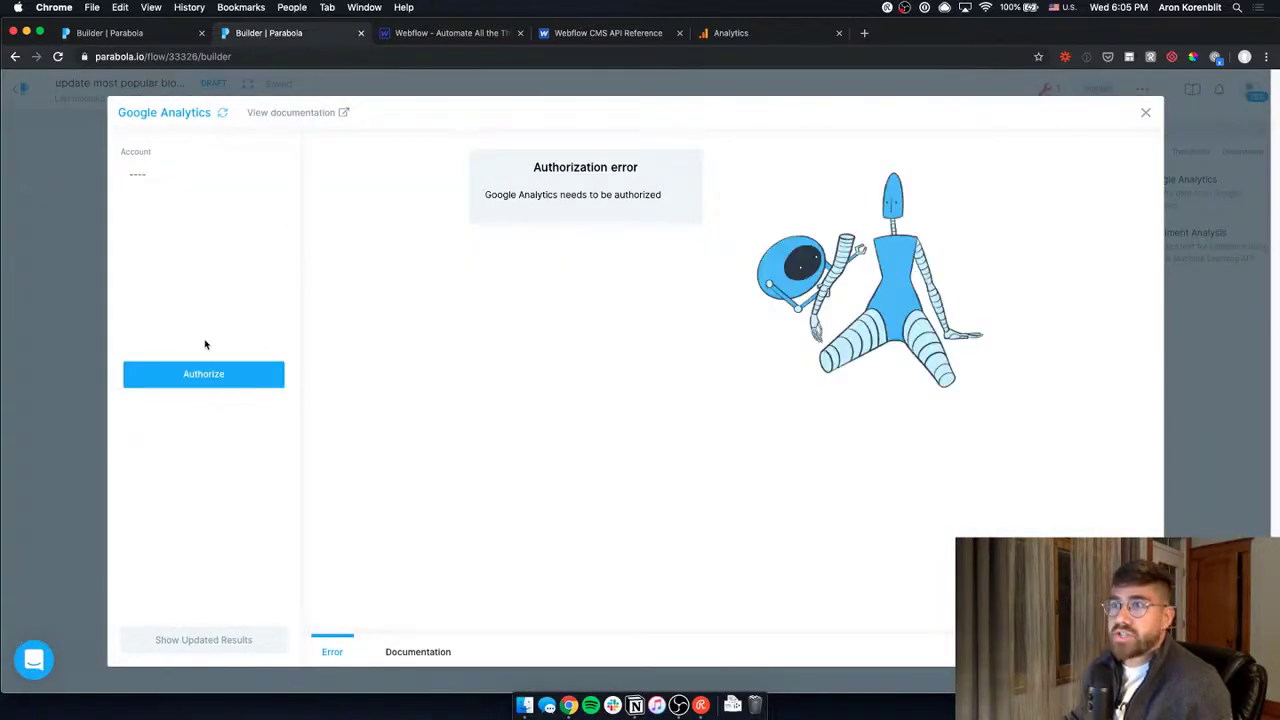
left_click(203, 373)
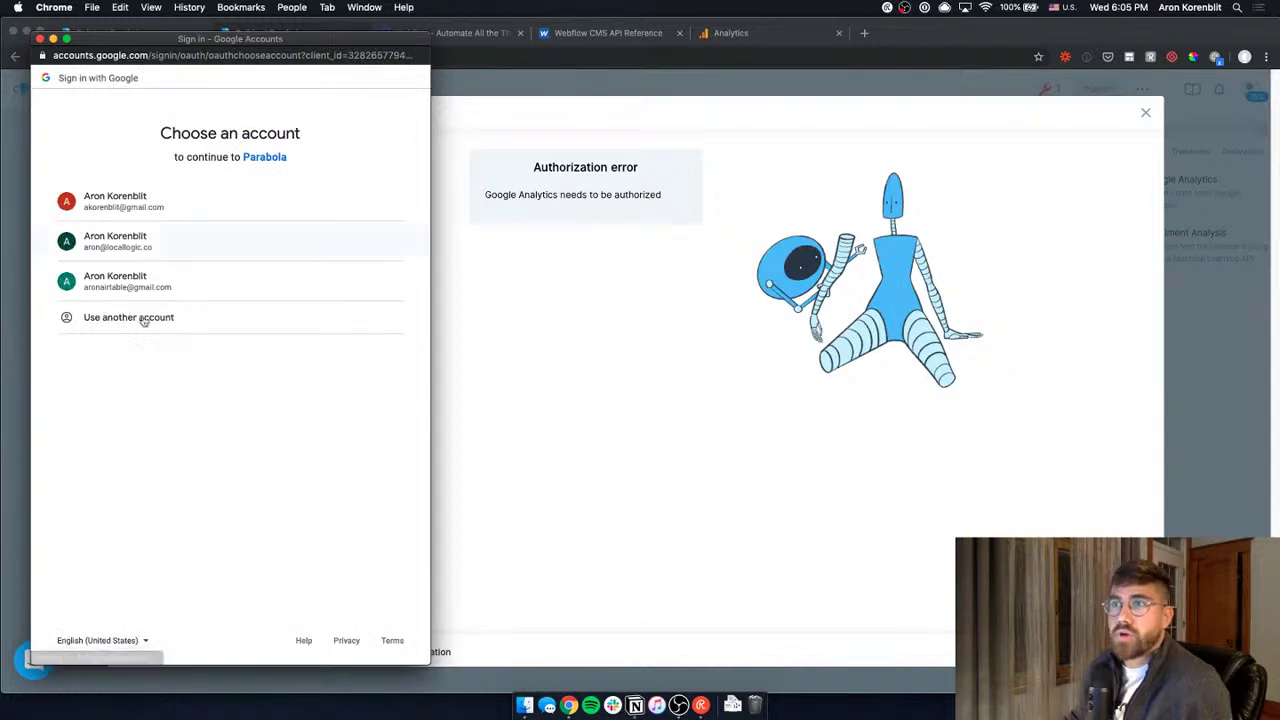
left_click(129, 203)
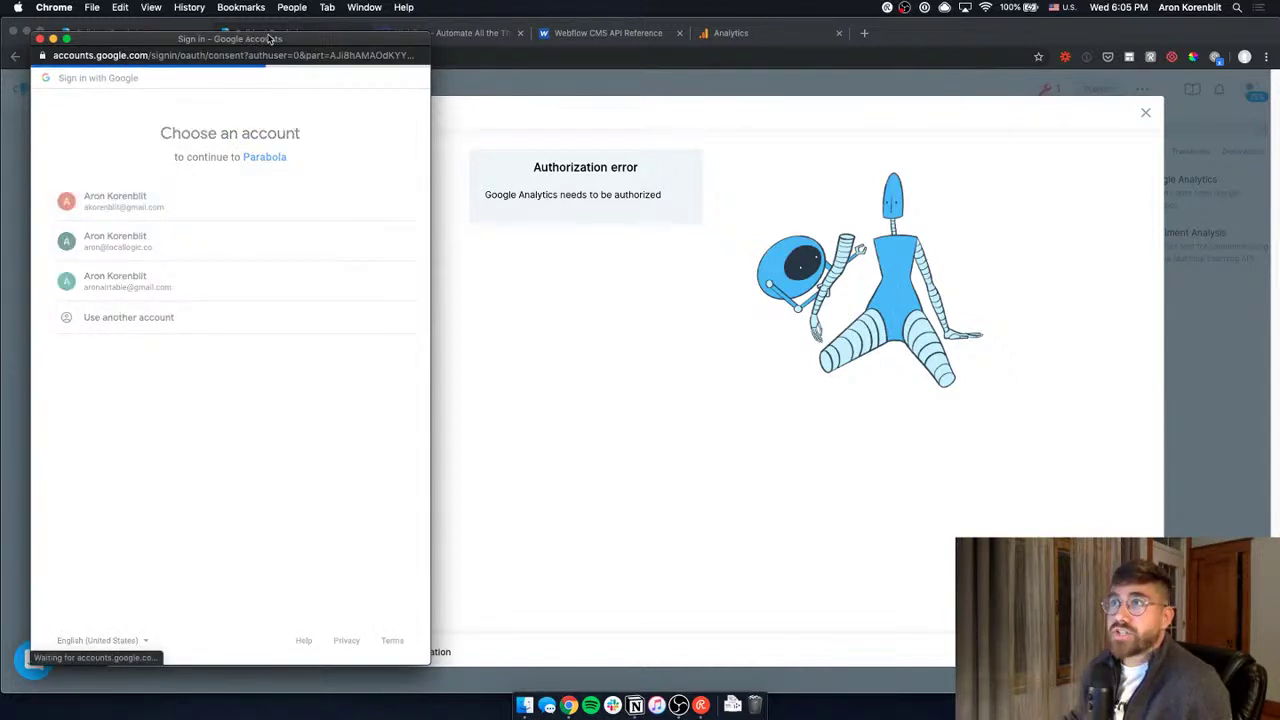
left_click(368, 388)
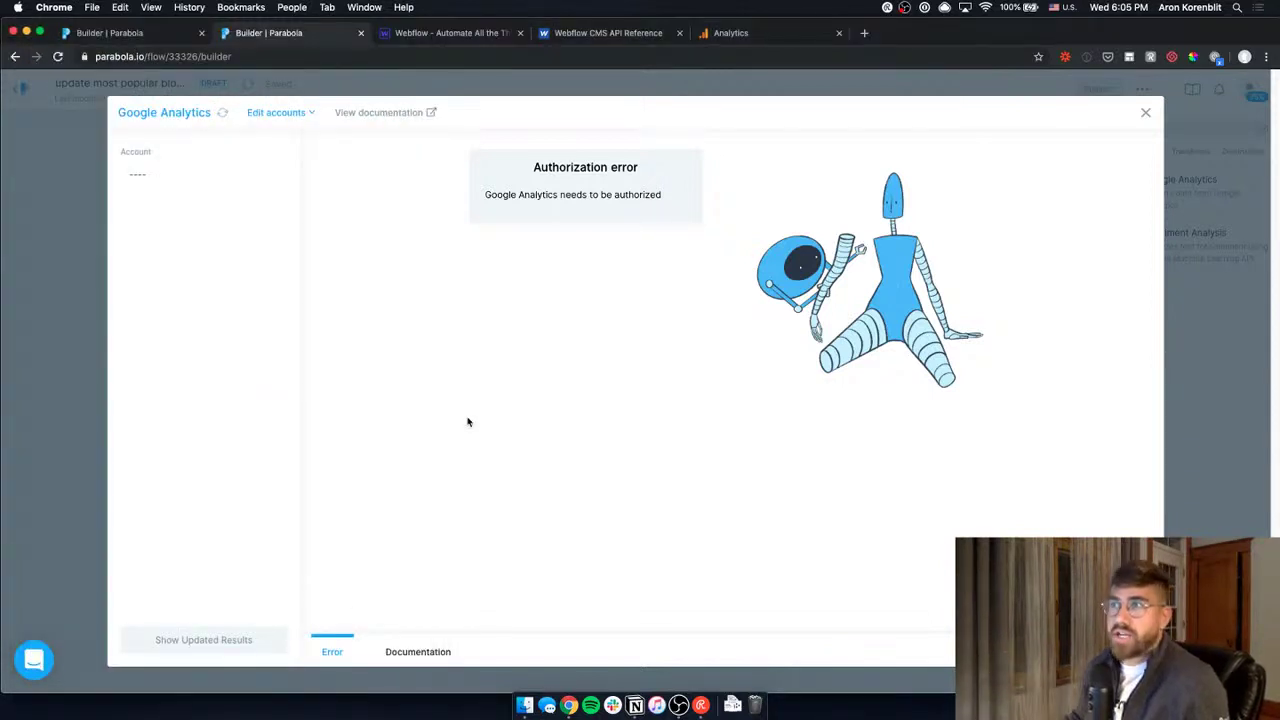
Set the Google Analytics source to the Relever.org account and the second All Web Site Data profile.
left_click(248, 175)
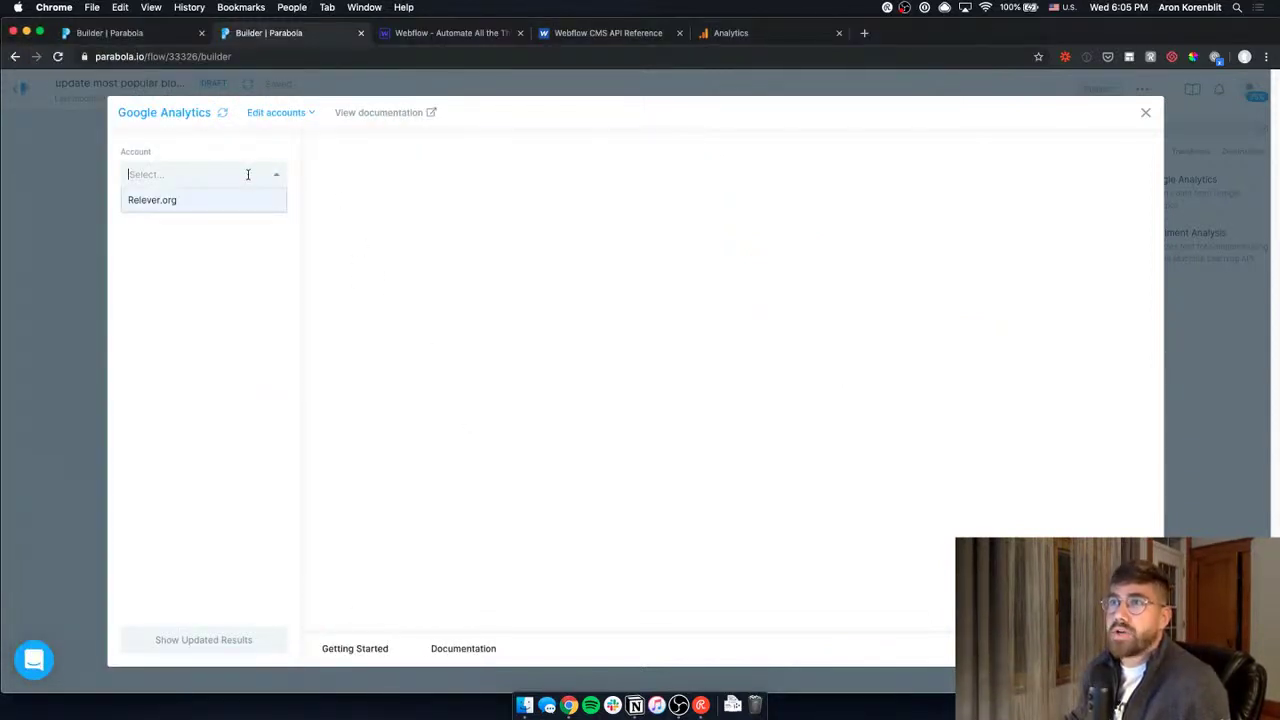
left_click(239, 201)
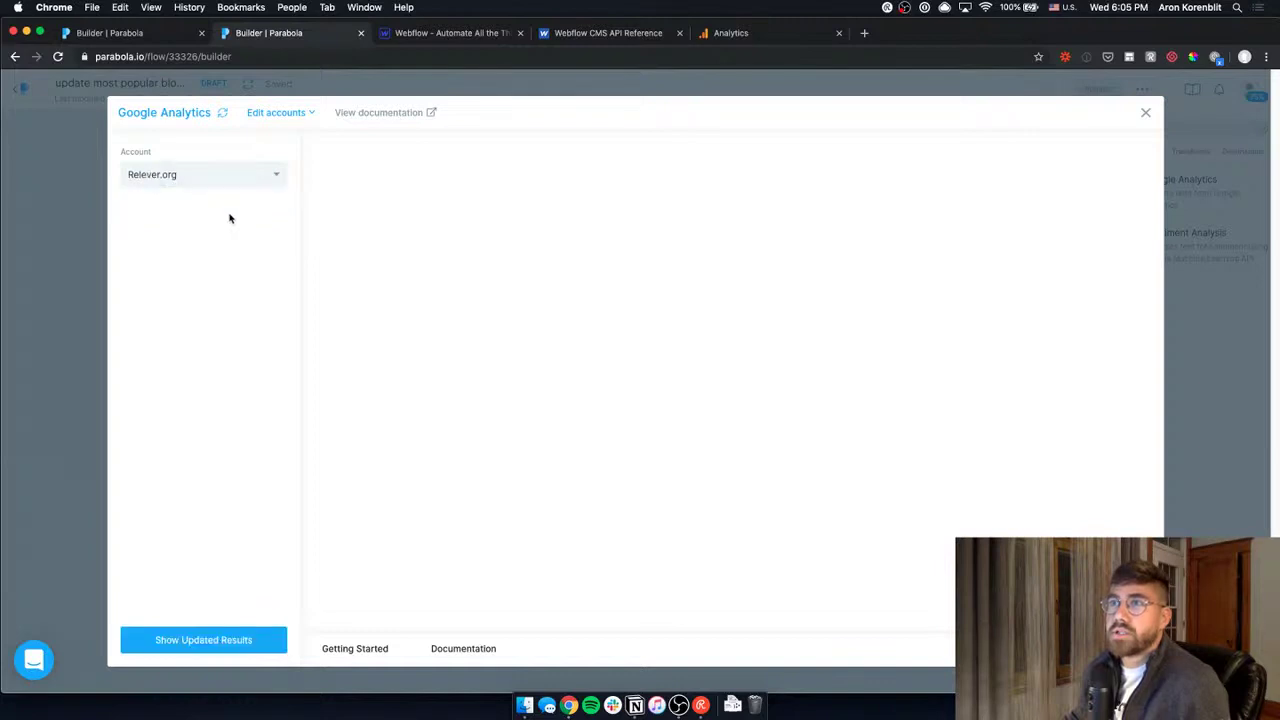
left_click(215, 638)
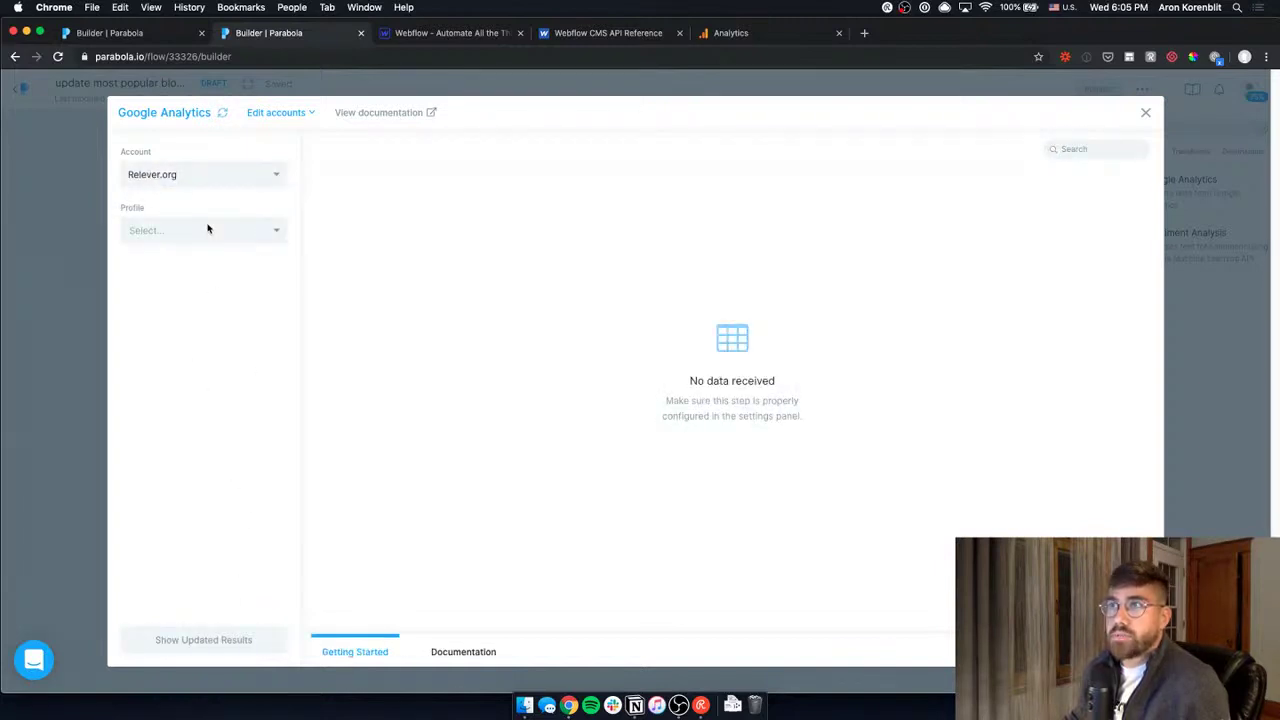
left_click(197, 233)
left_click(197, 278)
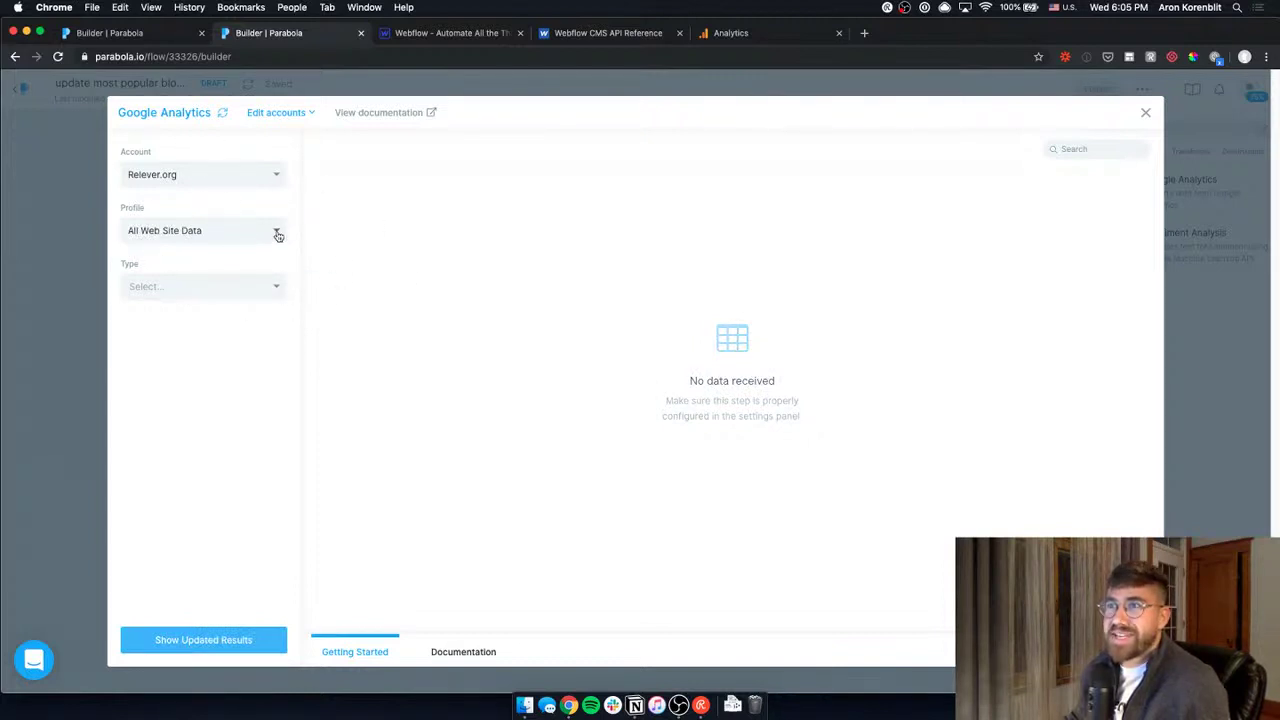
left_click(229, 235)
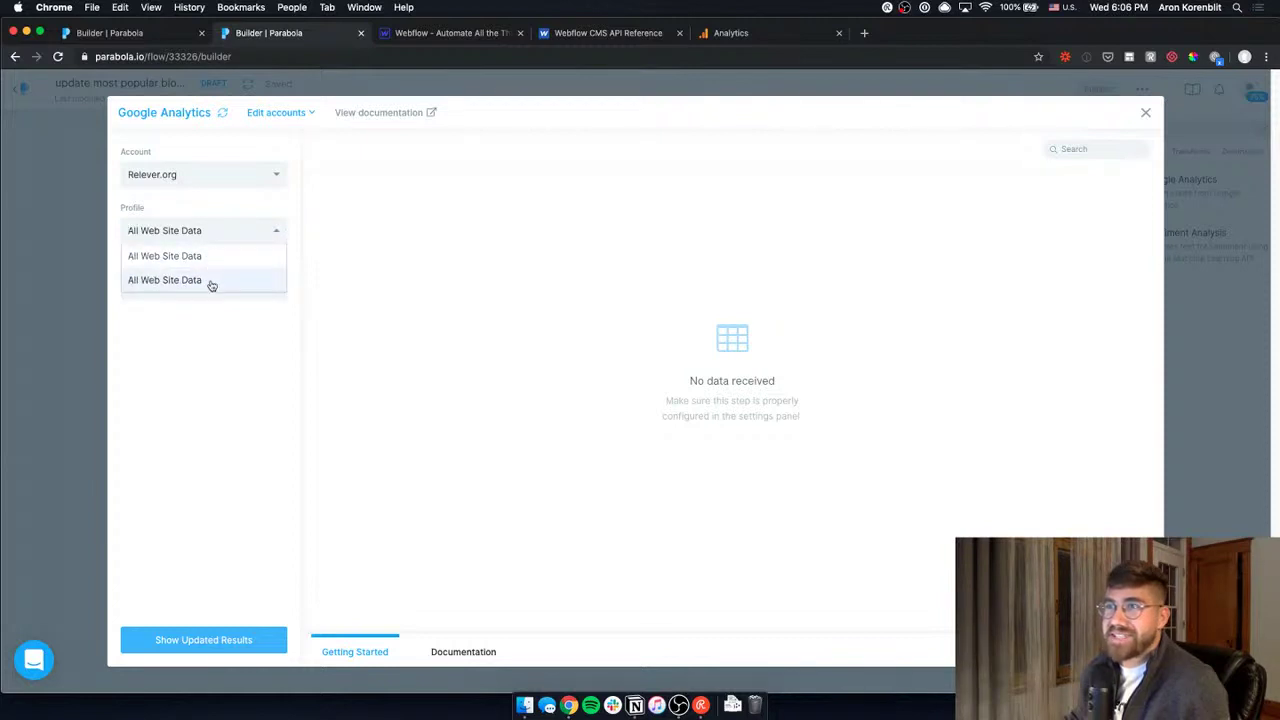
left_click(212, 282)
Choose PageTracking as the data type and ga:pageviews as the metric for the Google Analytics source.
left_click(254, 289)
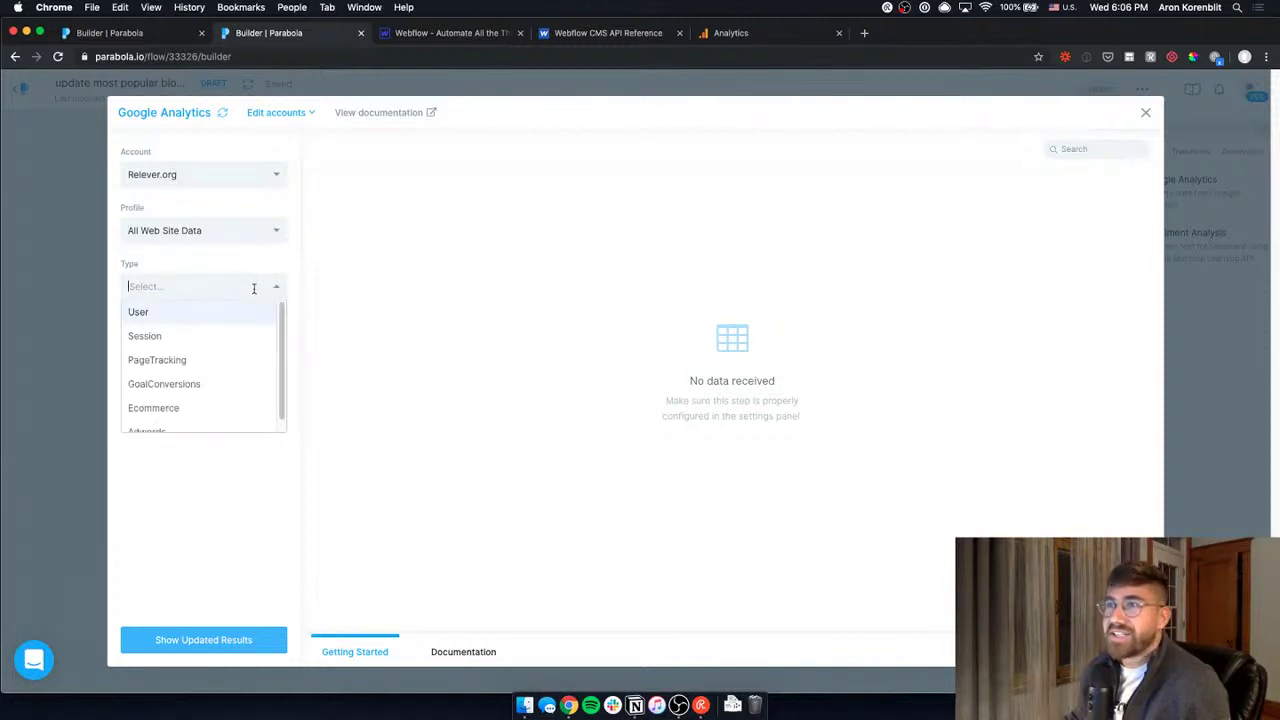
scroll(246, 349, "down", 1)
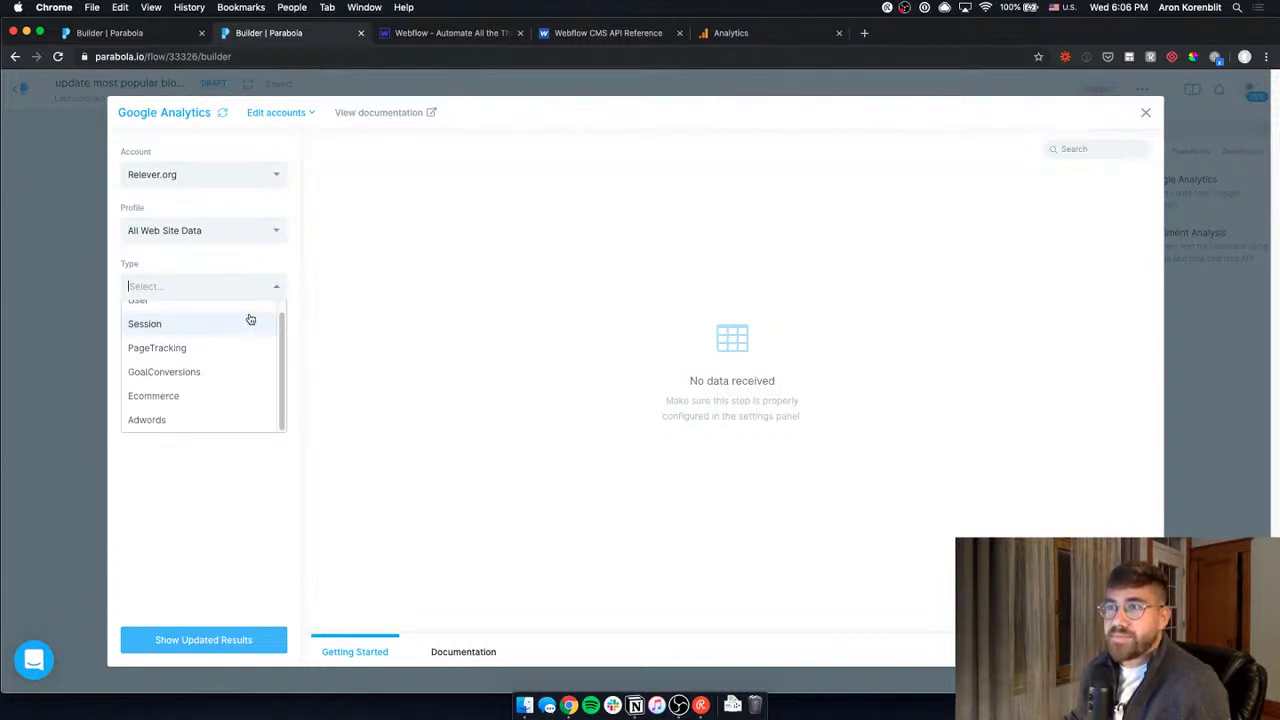
scroll(226, 380, "up", 1)
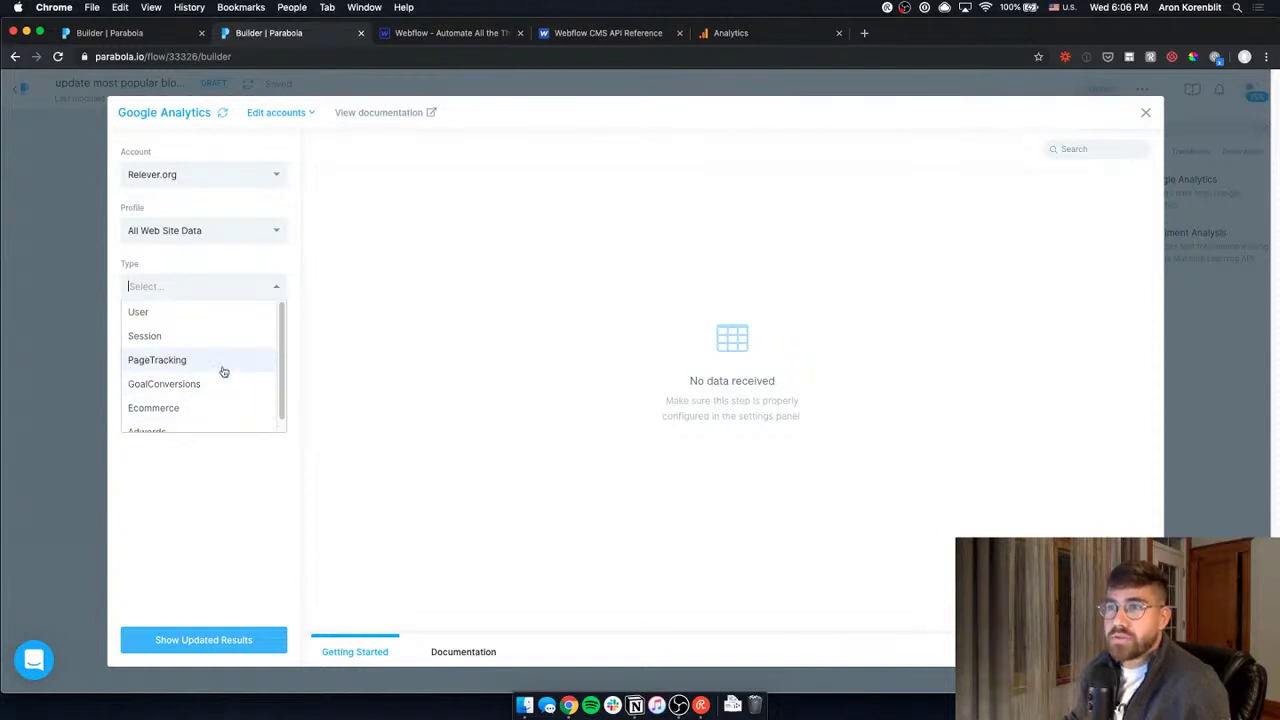
scroll(234, 400, "down", 1)
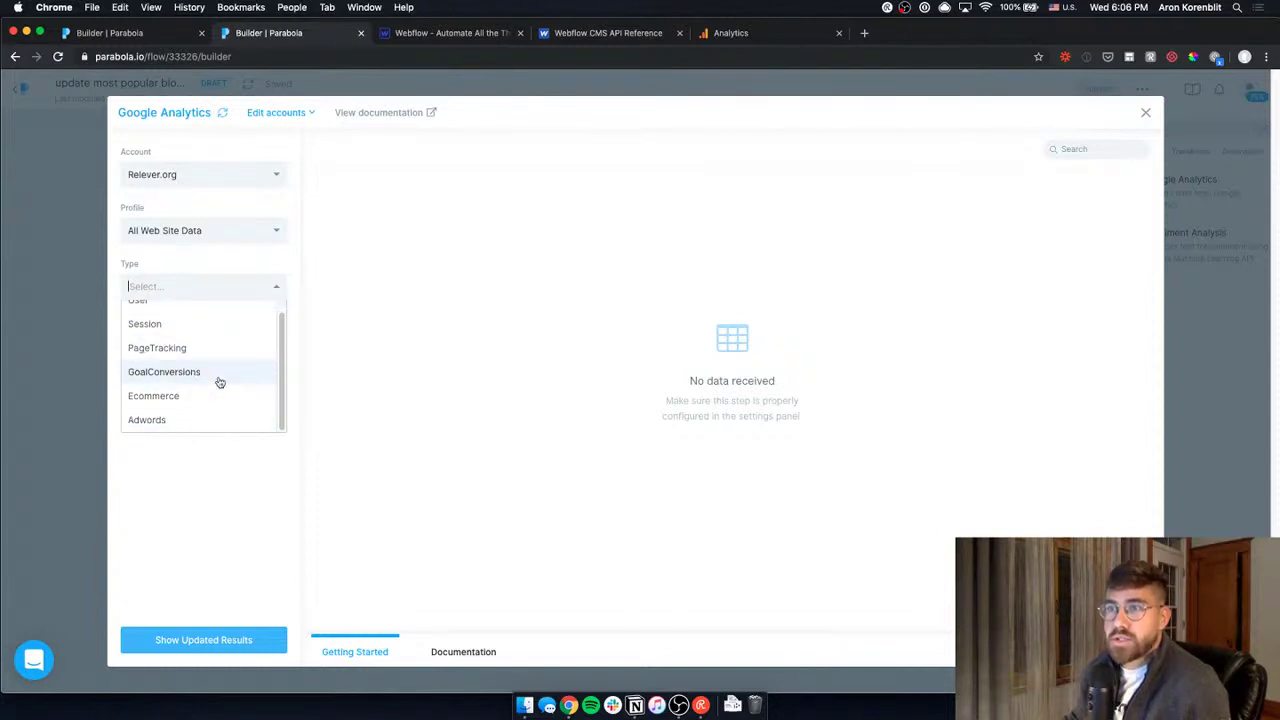
left_click(220, 355)
left_click(247, 343)
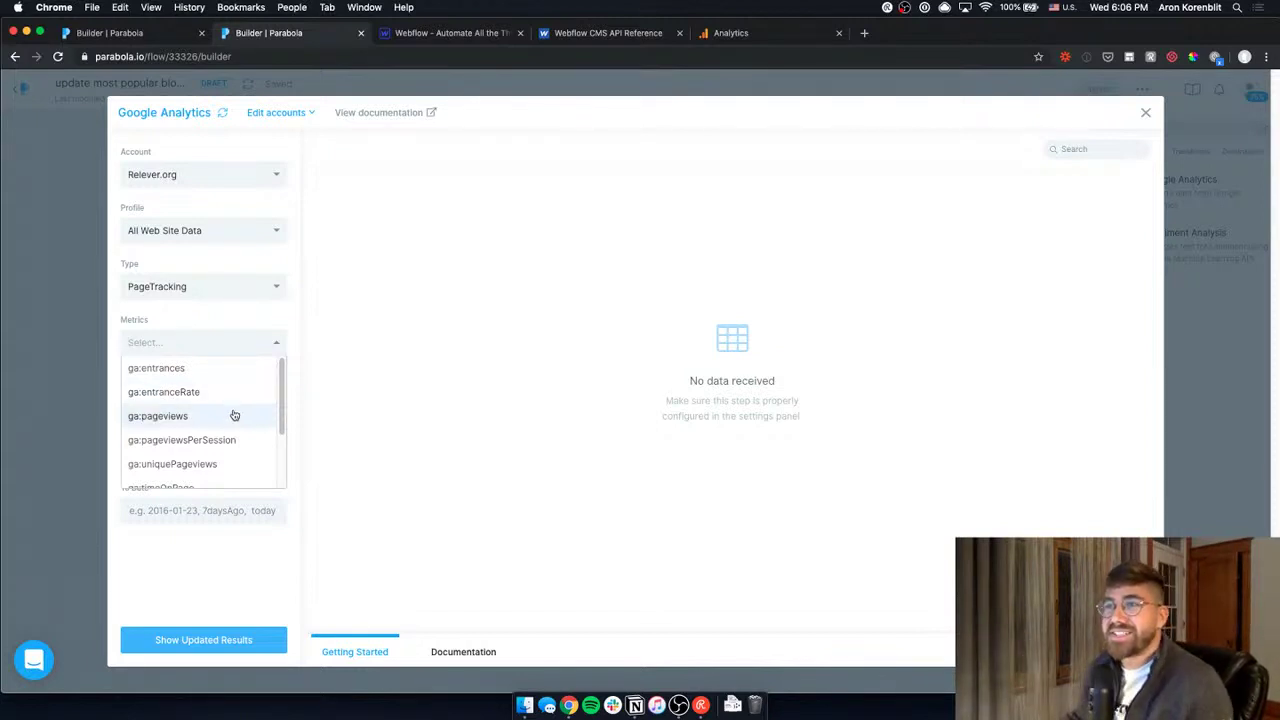
left_click(233, 415)
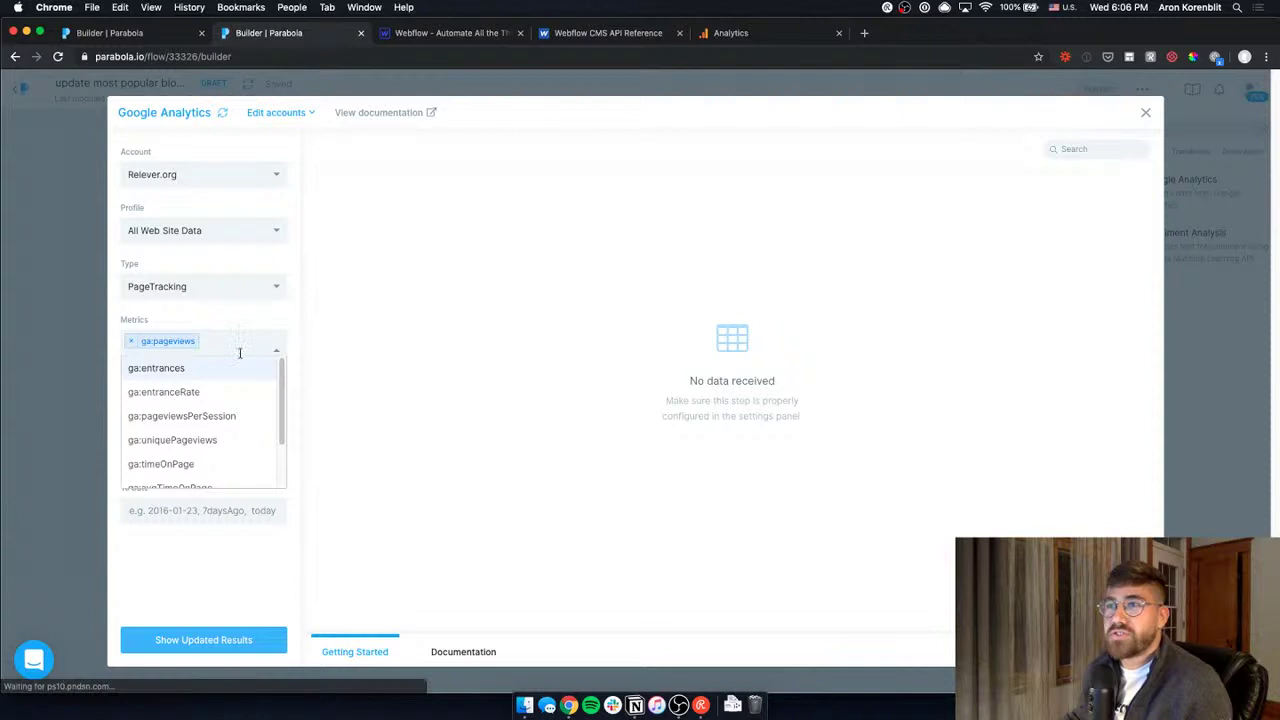
left_click(351, 406)
left_click(182, 416)
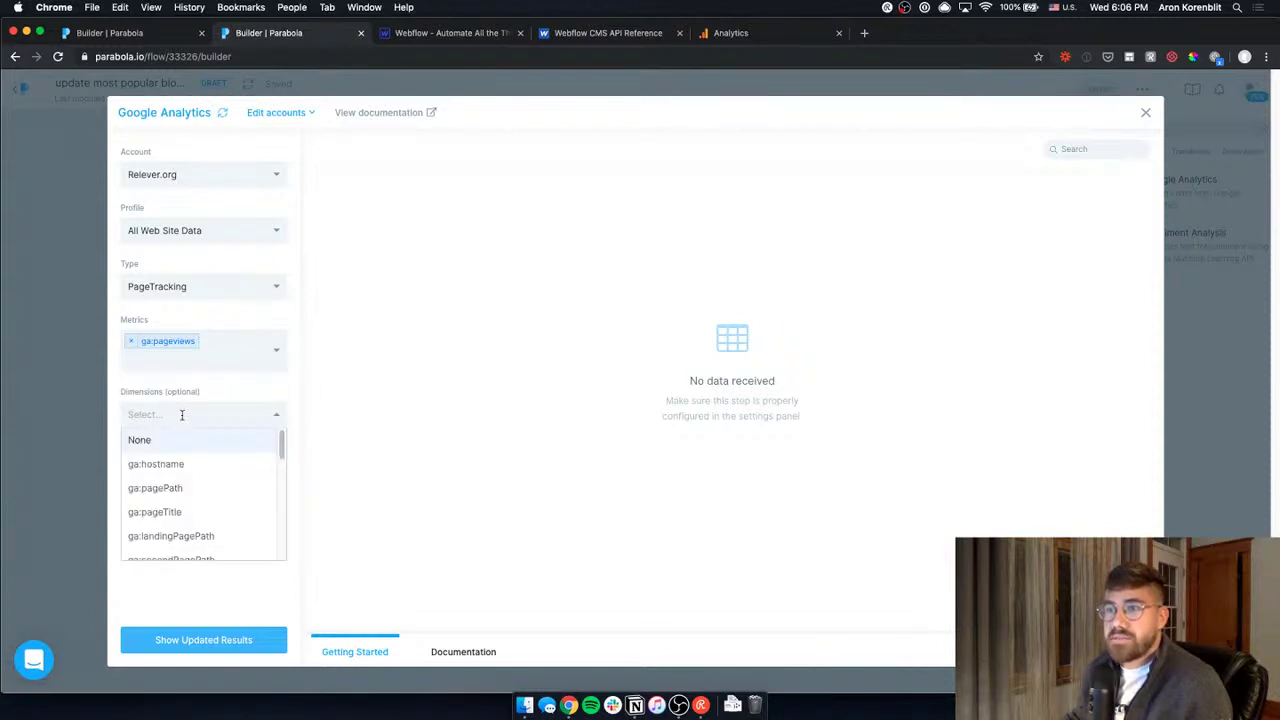
mouse_move(280, 450)
left_mouse_down()
mouse_move(290, 555)
mouse_move(283, 440)
left_mouse_up()
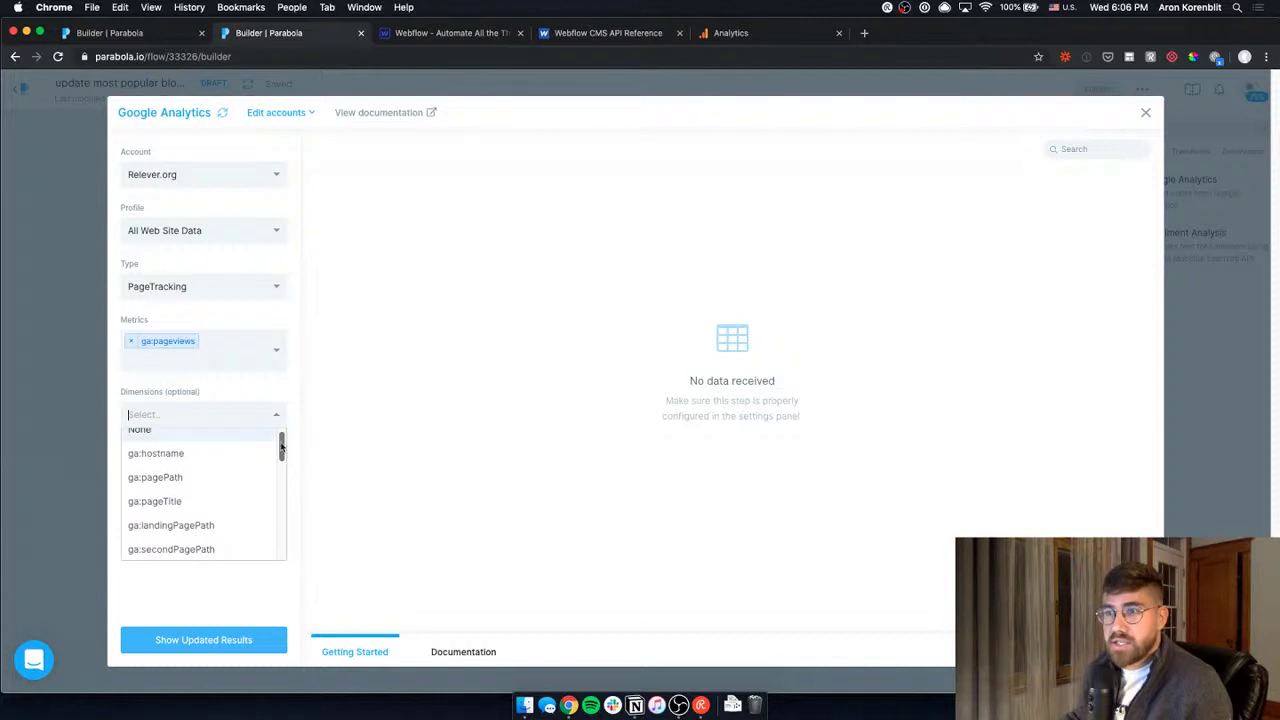
left_click(243, 611)
Set the From Date of the Google Analytics source to 30daysAgo and update the results.
left_click(191, 477)
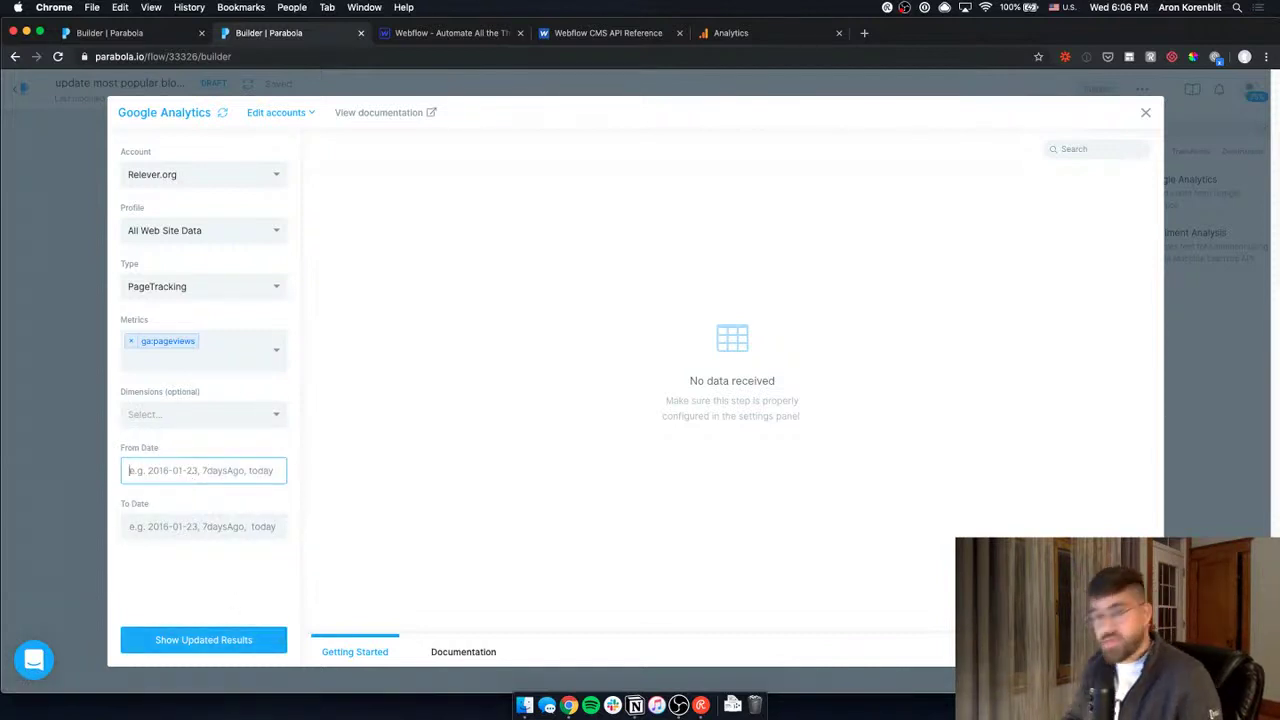
type("40da")
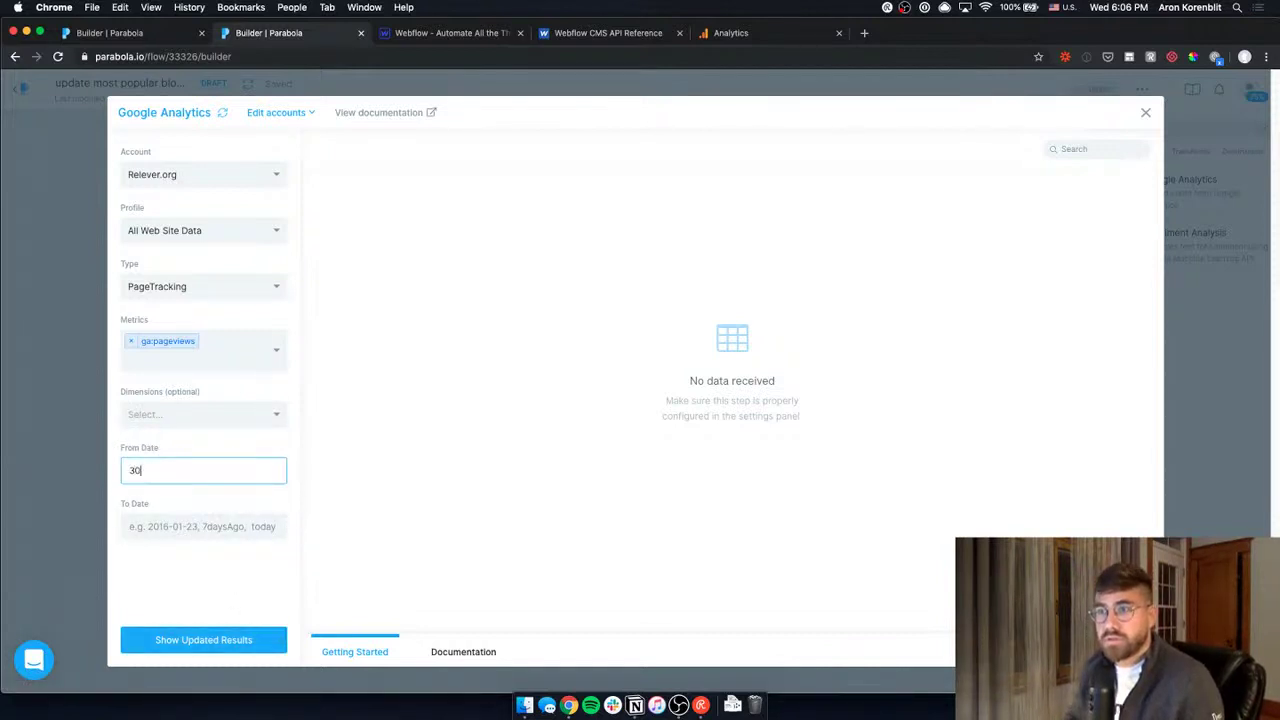
type("ysAgo")
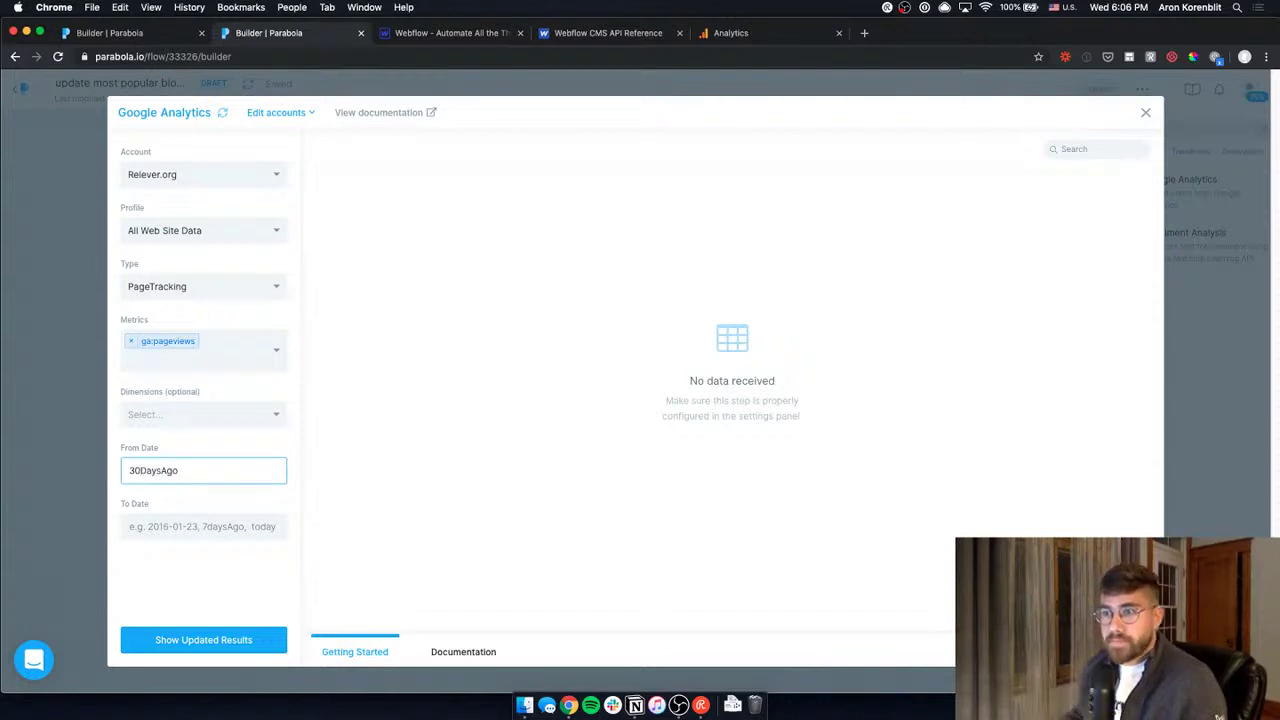
left_click(146, 470)
key("BackSpace")
type("d")
left_click(203, 640)
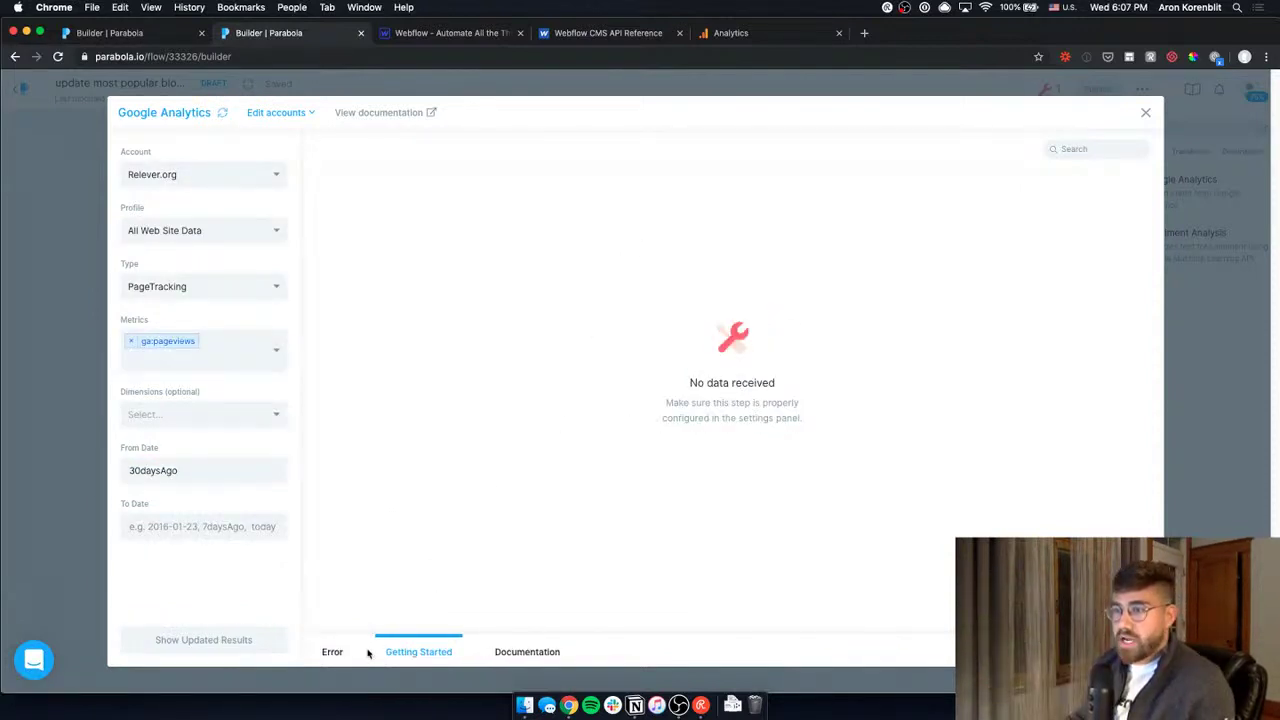
Check the settings error and try None as the dimension, updating the results.
left_click(328, 660)
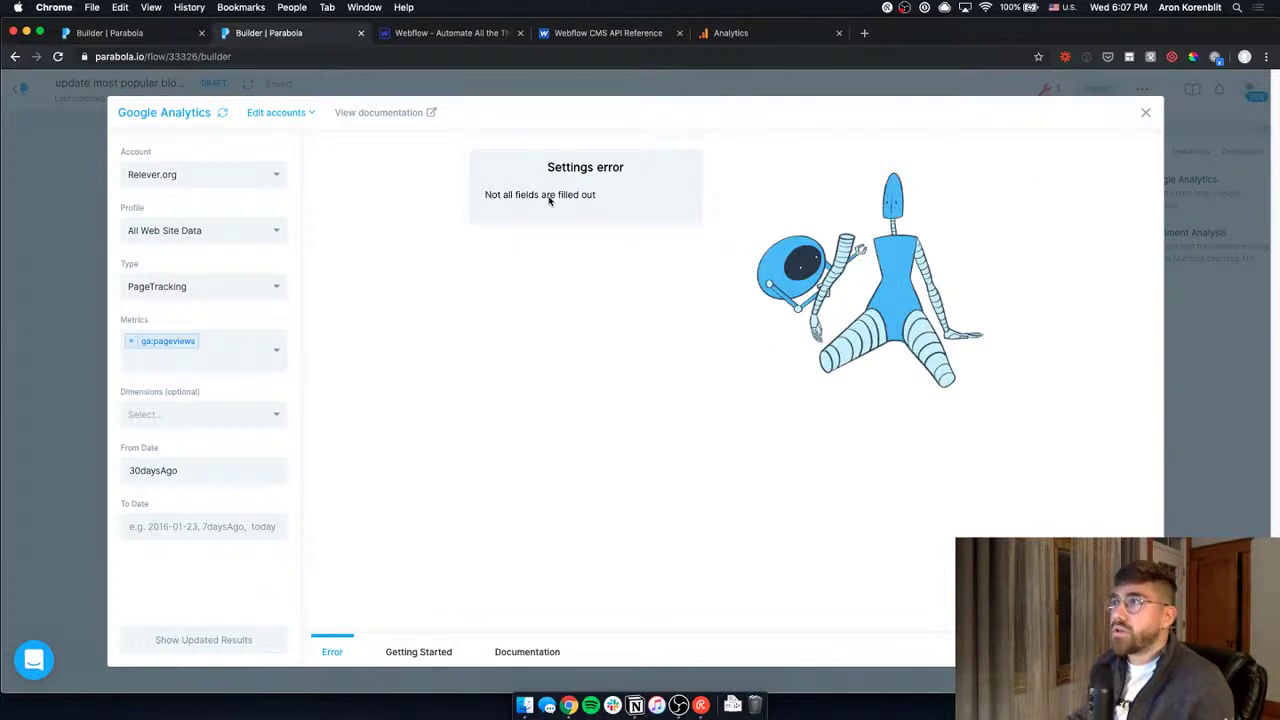
left_click(191, 418)
left_click(189, 437)
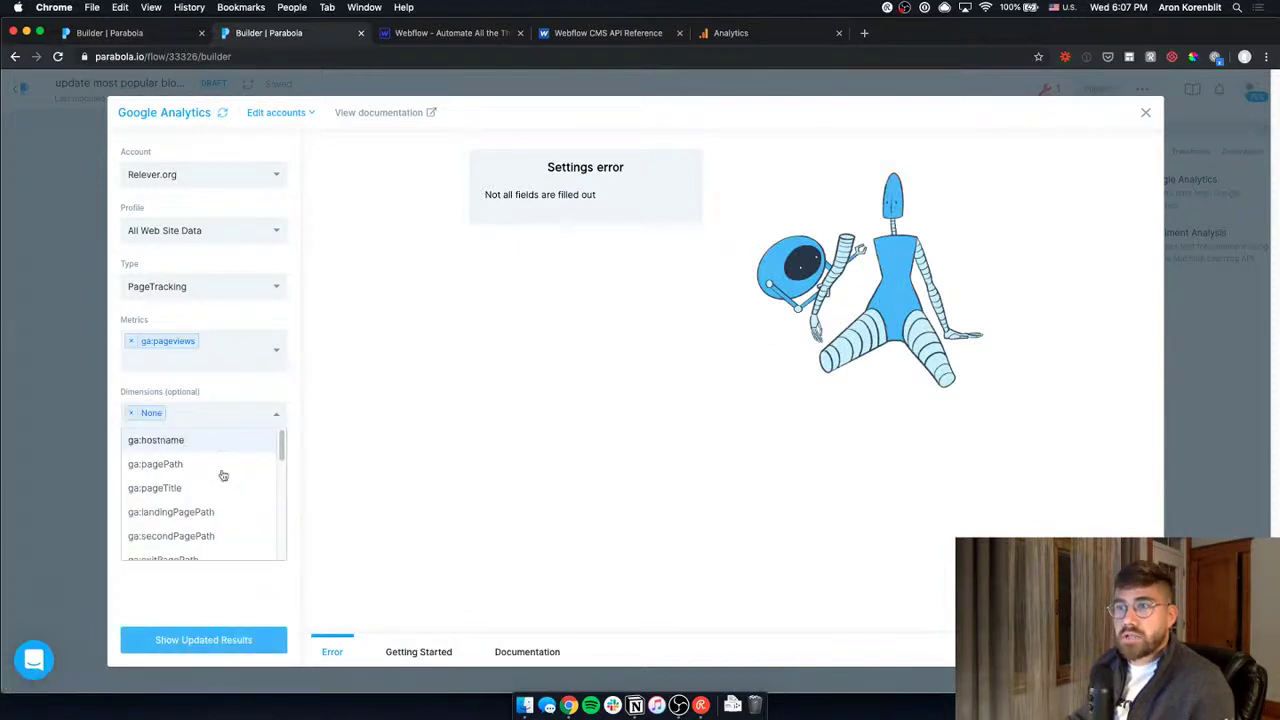
left_click(226, 640)
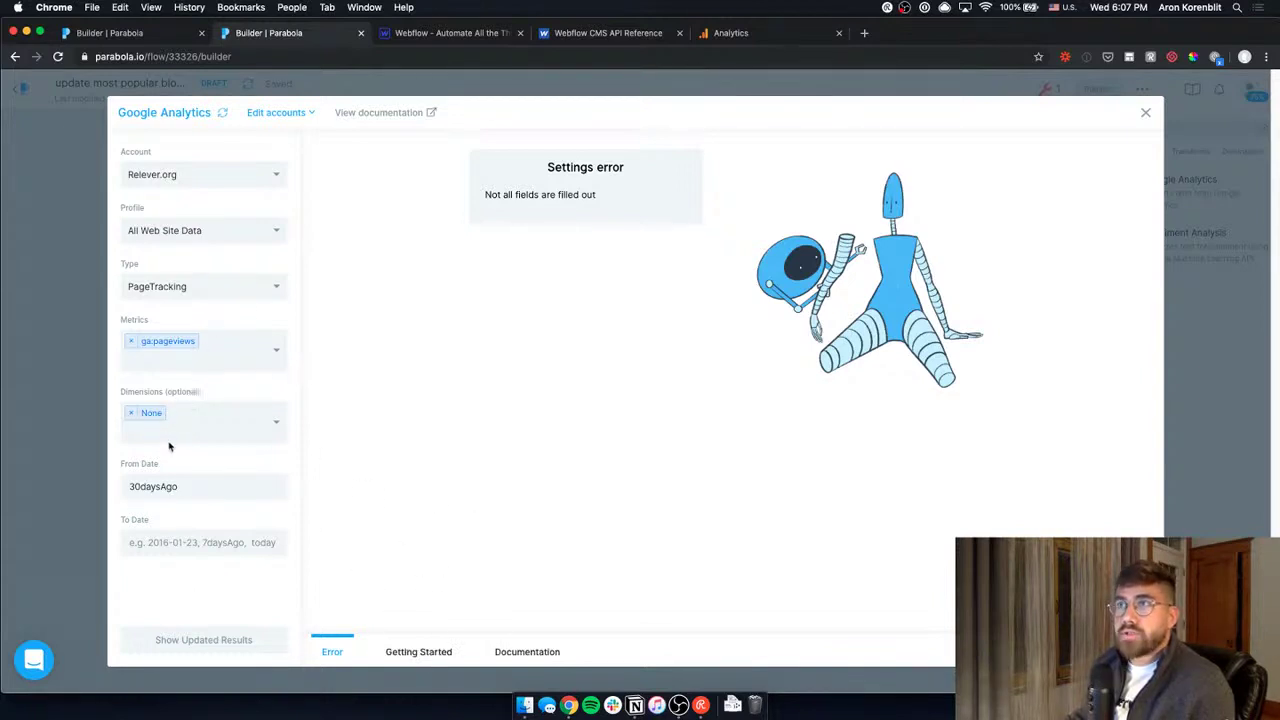
Set the dimension of the Google Analytics source to ga:pagePath and update the results.
left_click(267, 410)
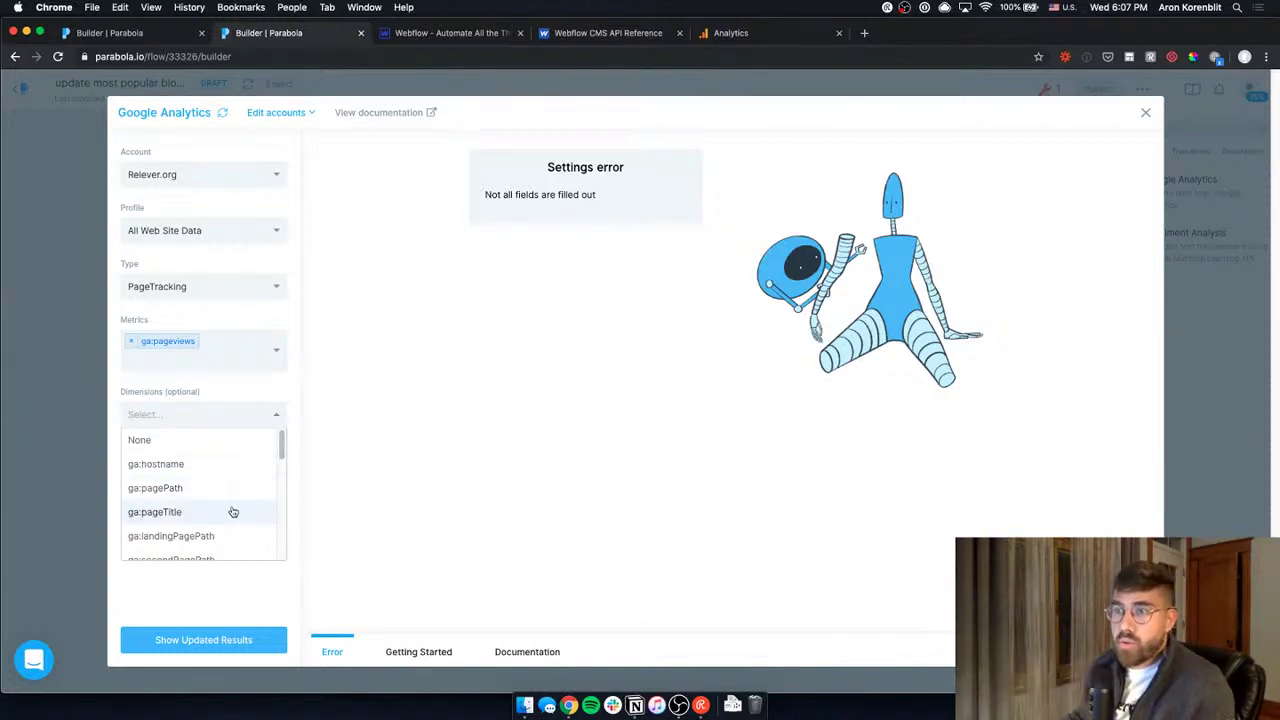
scroll(233, 535, "down", 1)
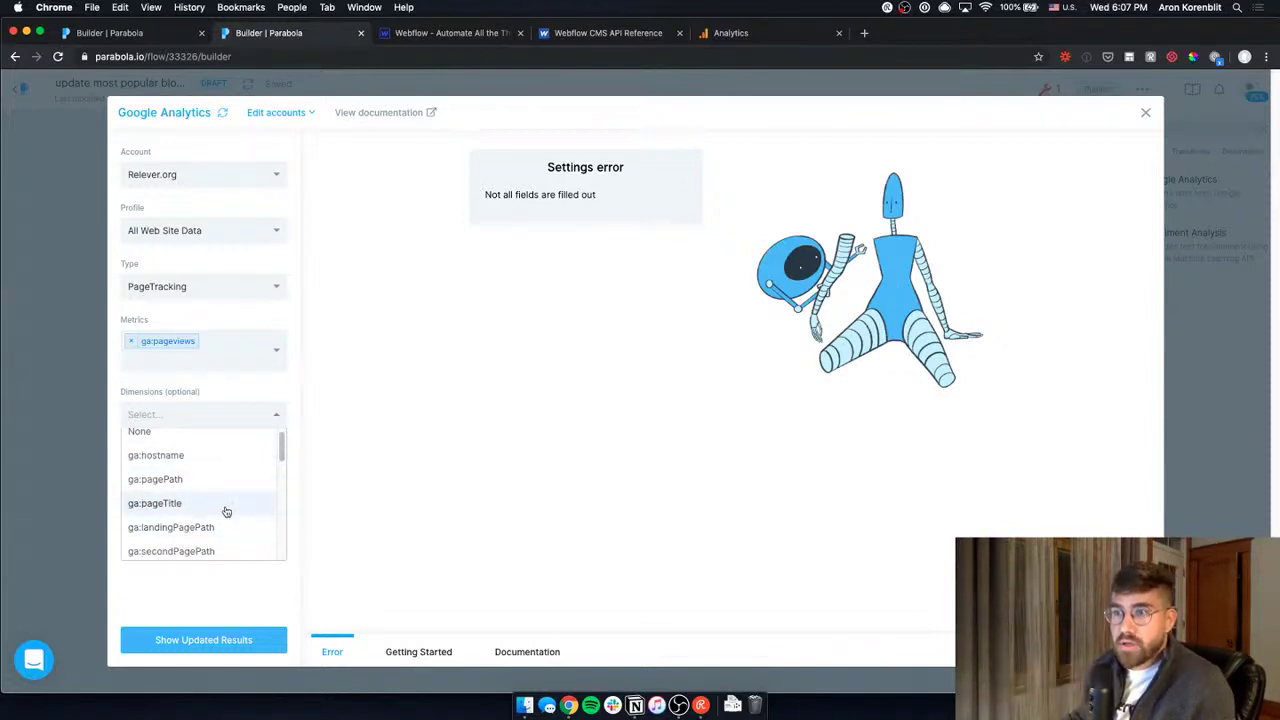
left_click(210, 479)
left_click(339, 521)
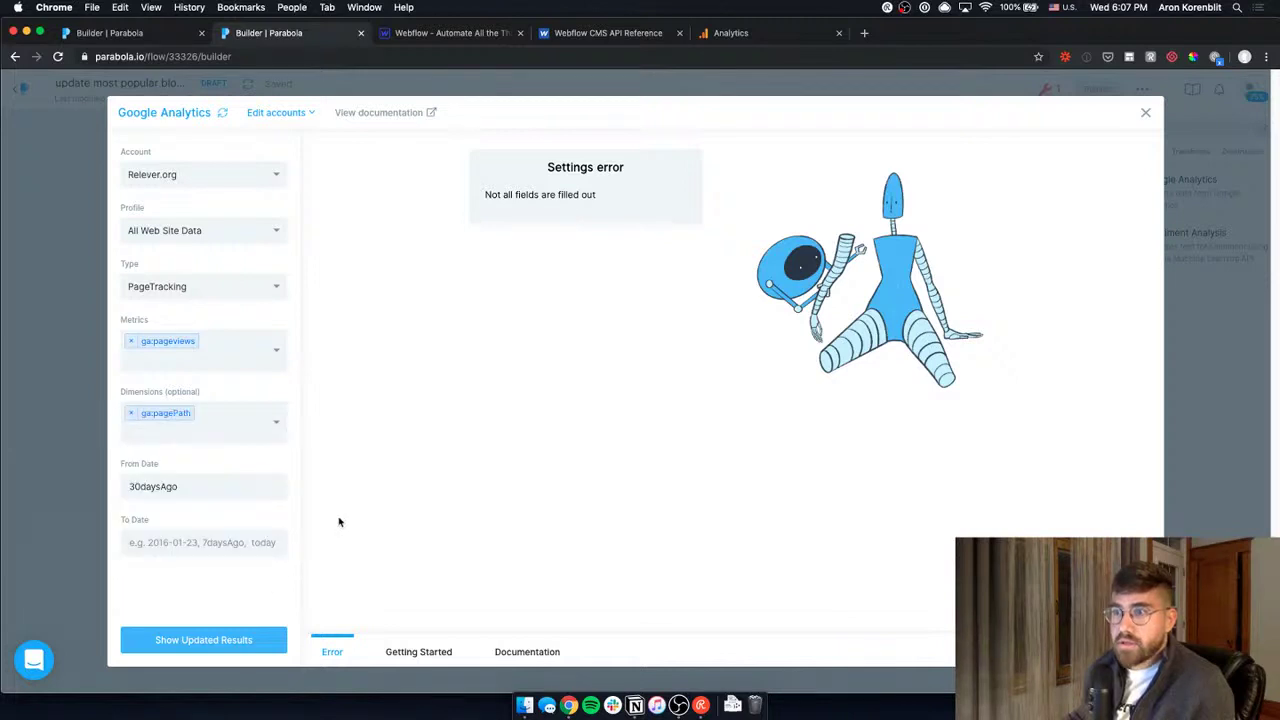
left_click(185, 641)
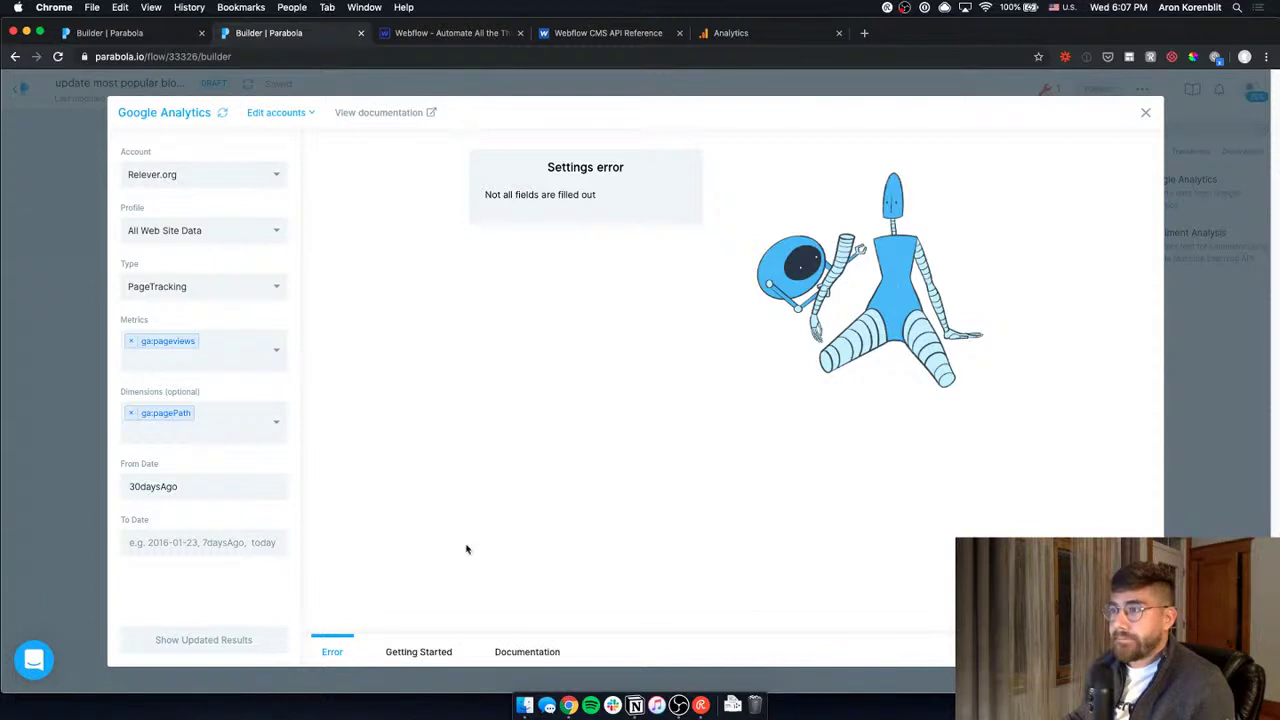
Set the To Date of the Google Analytics source to today and update the results.
left_click(196, 532)
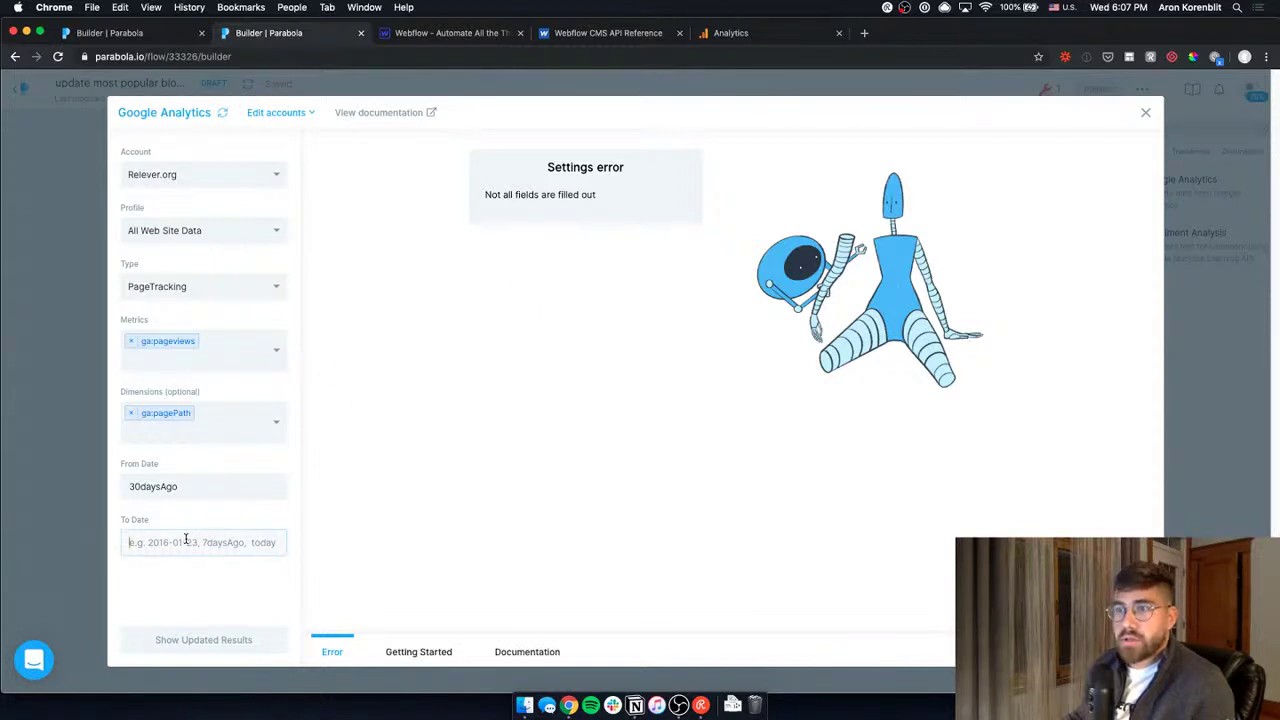
type("today")
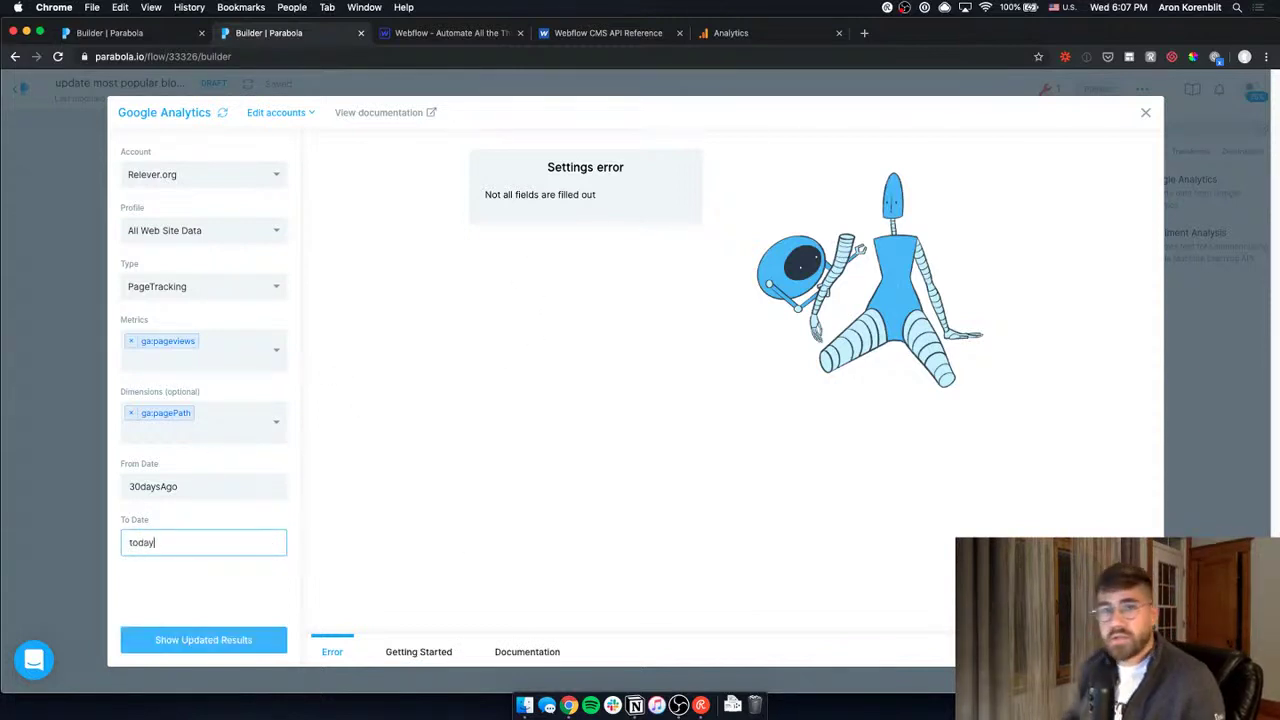
left_click(185, 648)
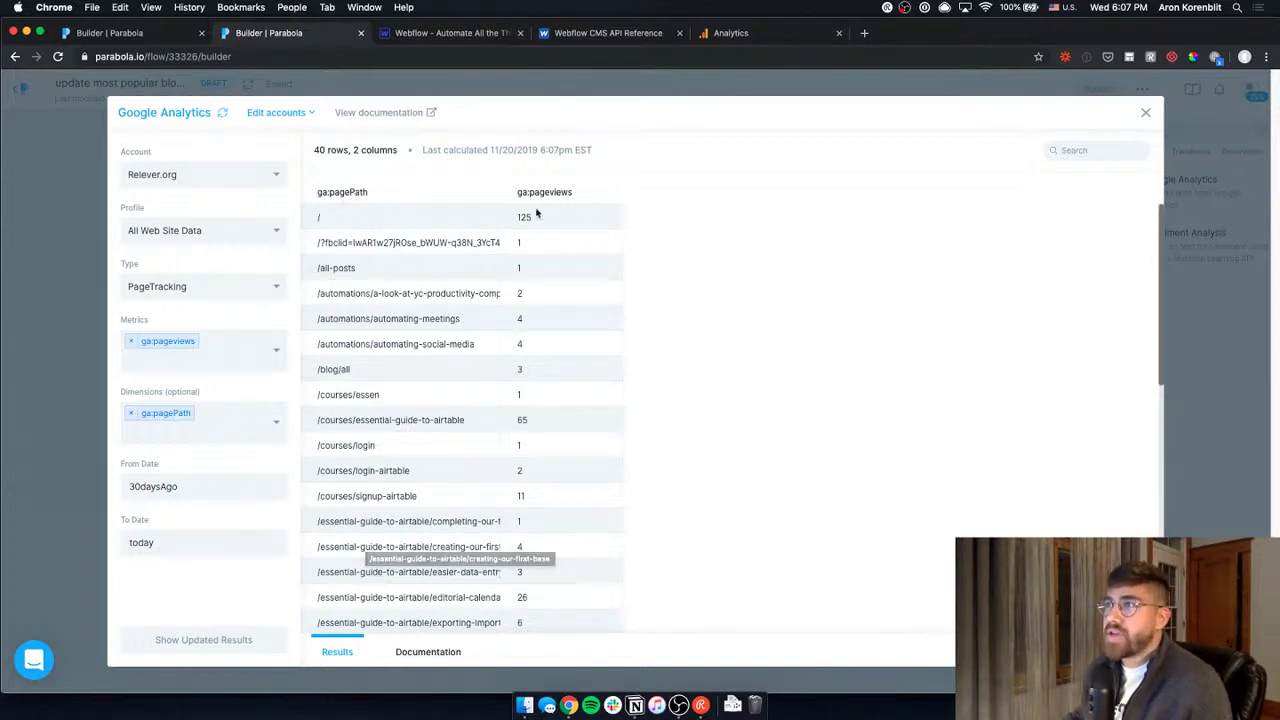
Review the imported page paths and their page views in the Google Analytics results.
scroll(566, 458, "down", 10)
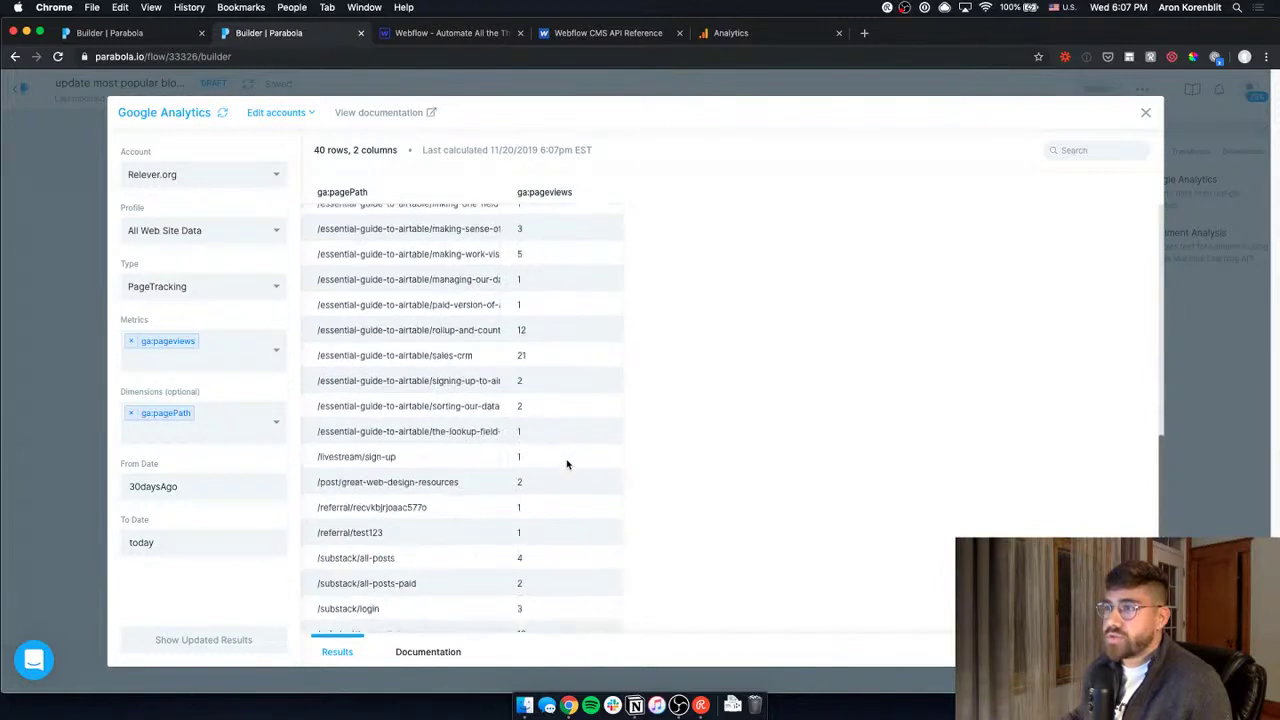
scroll(566, 463, "up", 6)
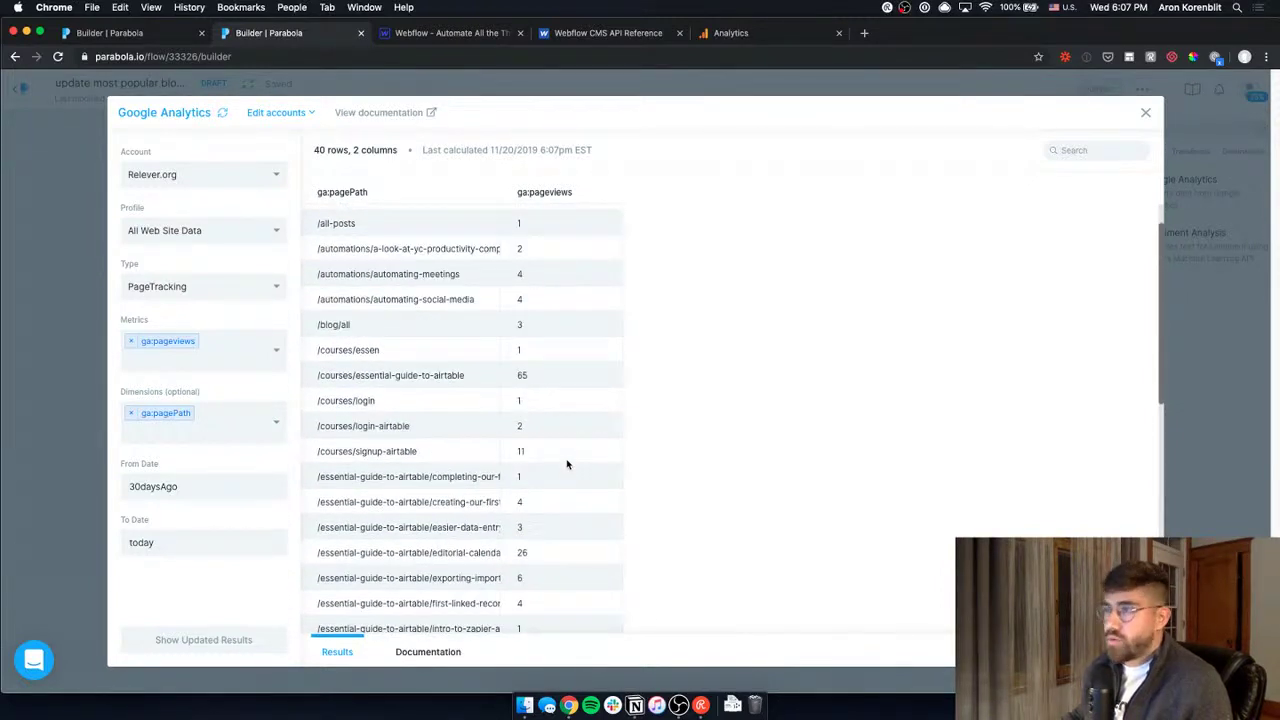
scroll(520, 410, "up", 1)
scroll(372, 350, "up", 1)
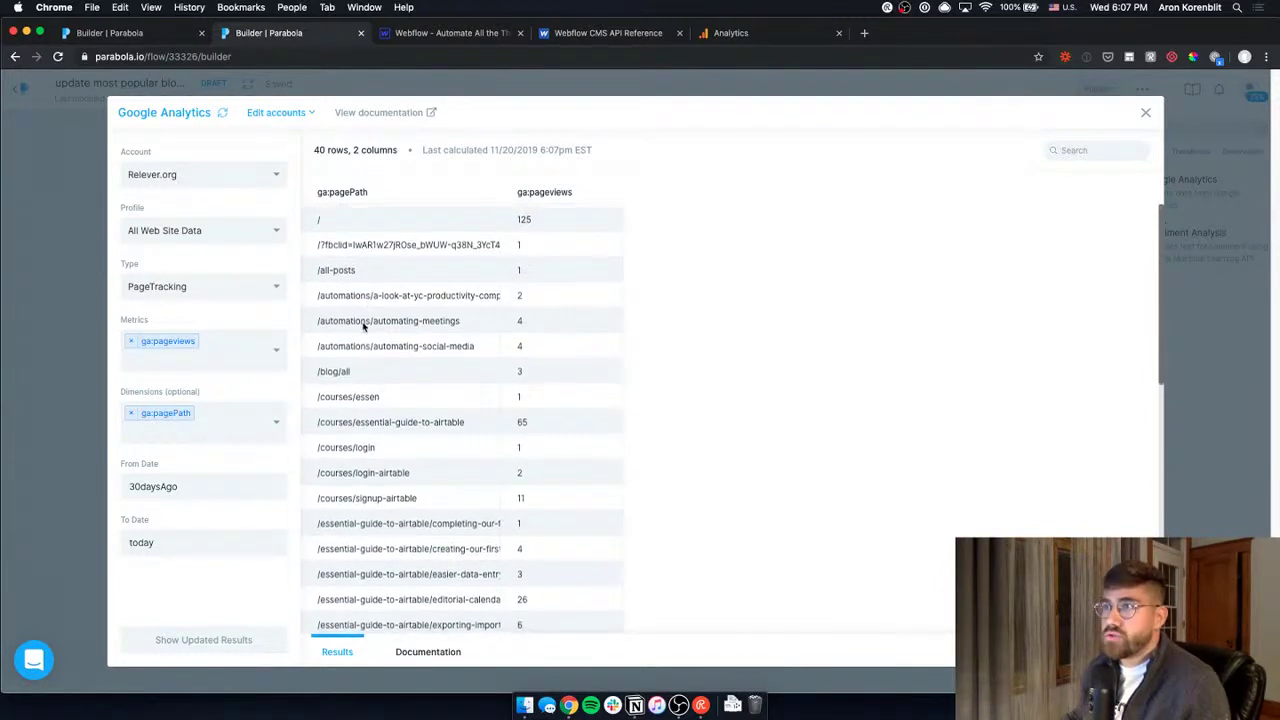
scroll(377, 405, "down", 1)
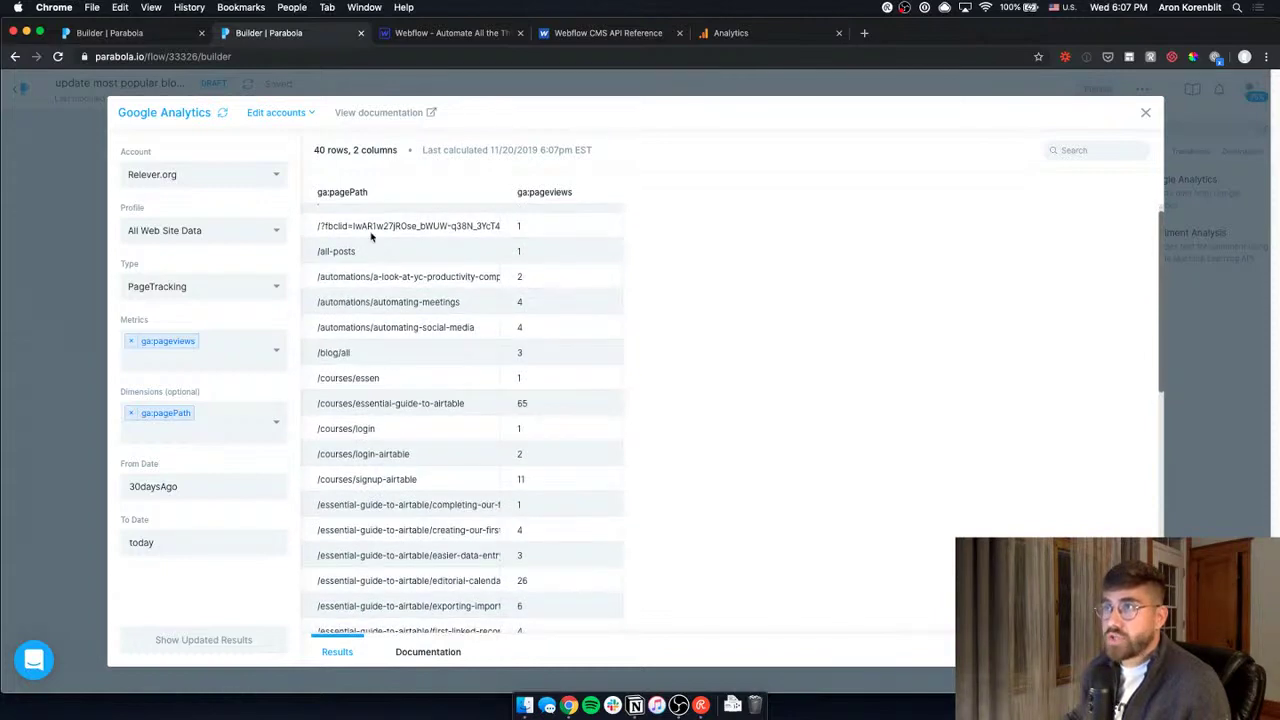
Inspect the Editorial Calendar item's slug and URL in the Webflow CMS, and return to the Google Analytics results in Parabola.
left_click(488, 34)
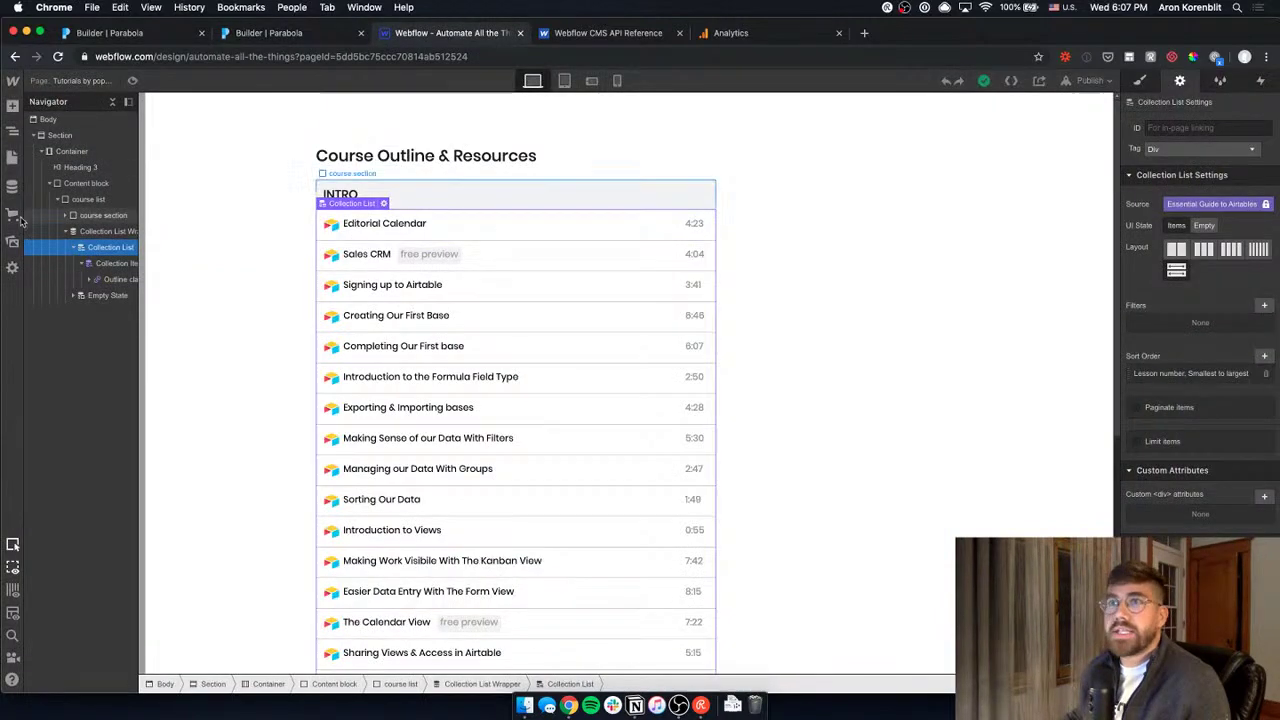
left_click(12, 186)
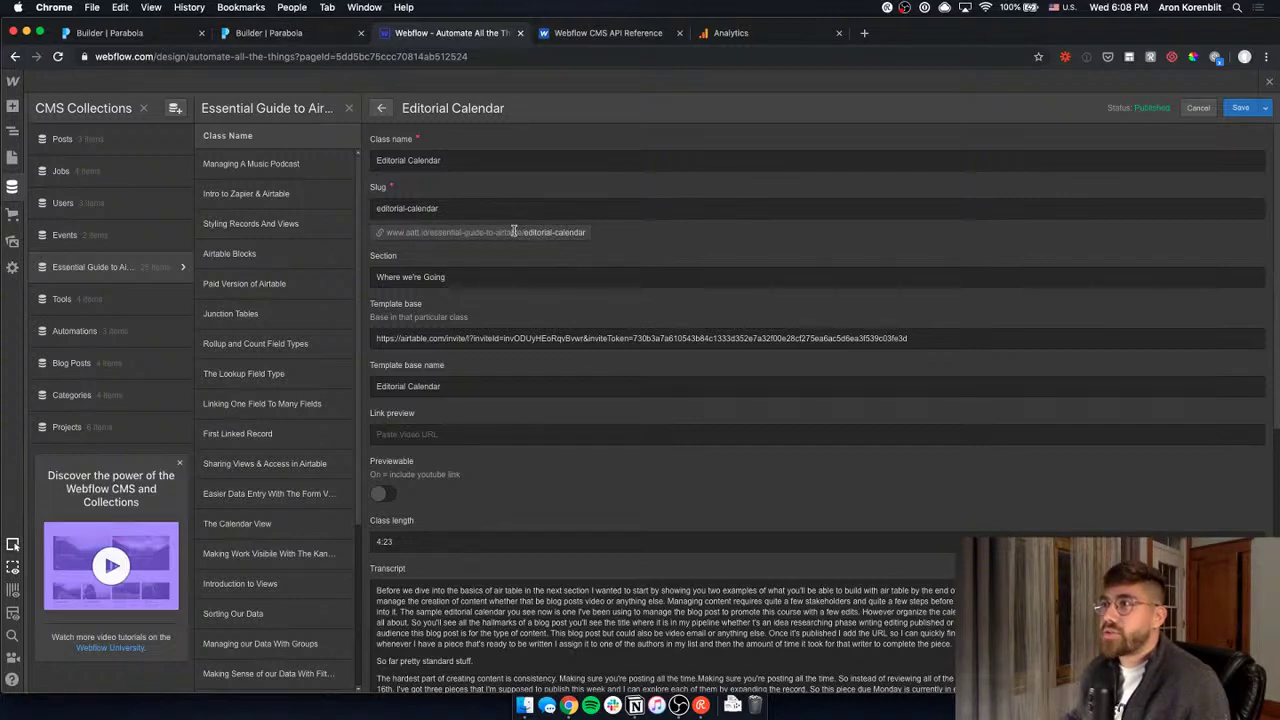
left_click(740, 33)
left_click(545, 38)
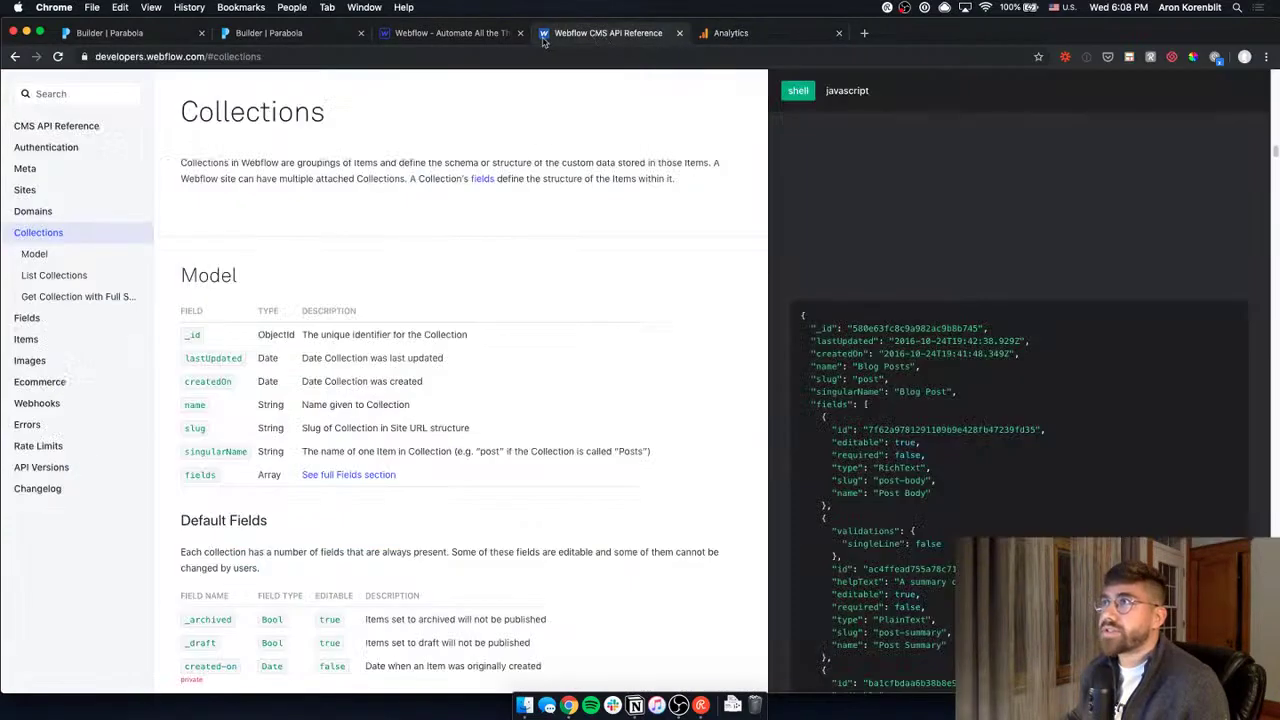
left_click(340, 39)
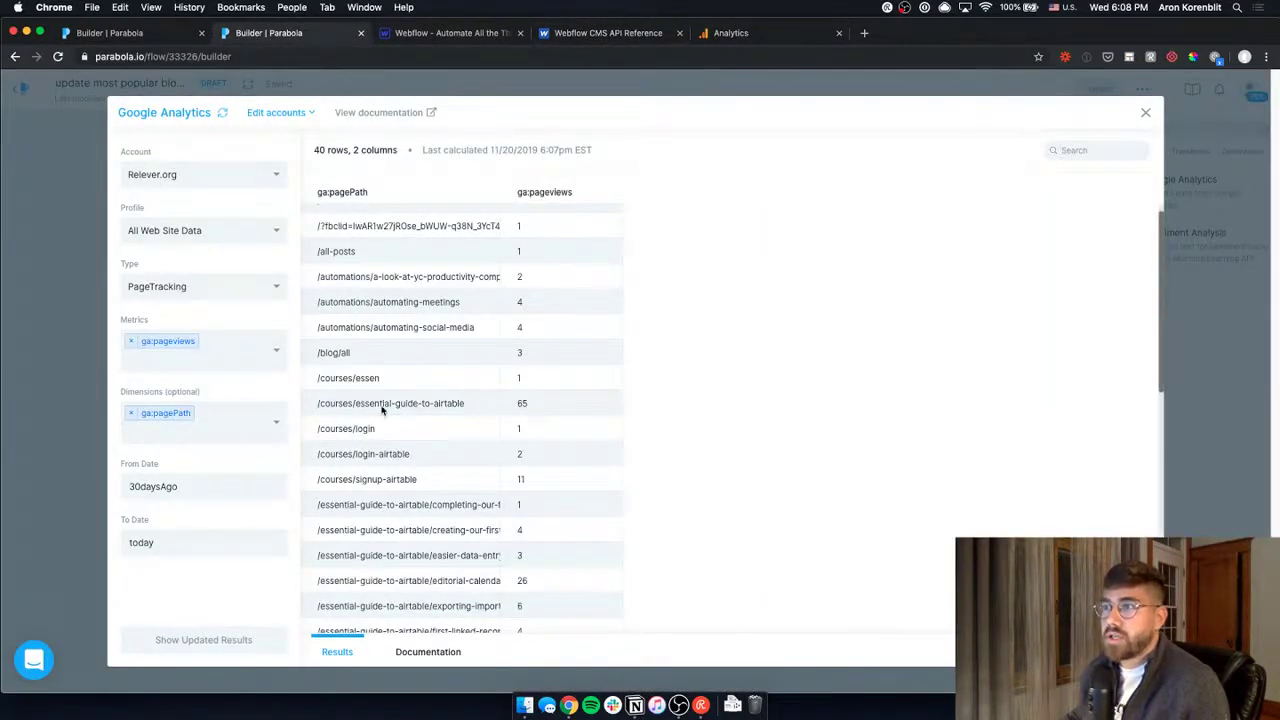
Locate the editorial-calendar page path in the Google Analytics results and close the source's settings.
scroll(374, 407, "down", 2)
scroll(373, 467, "down", 1)
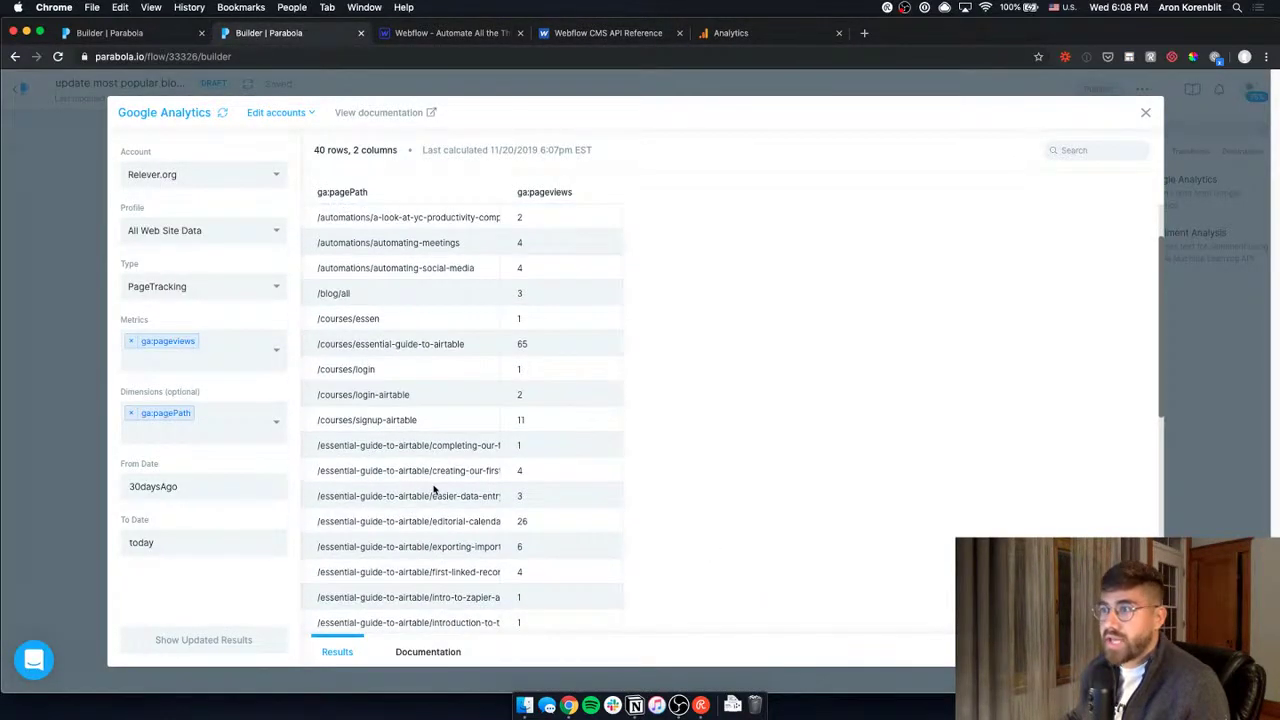
double_click(418, 521)
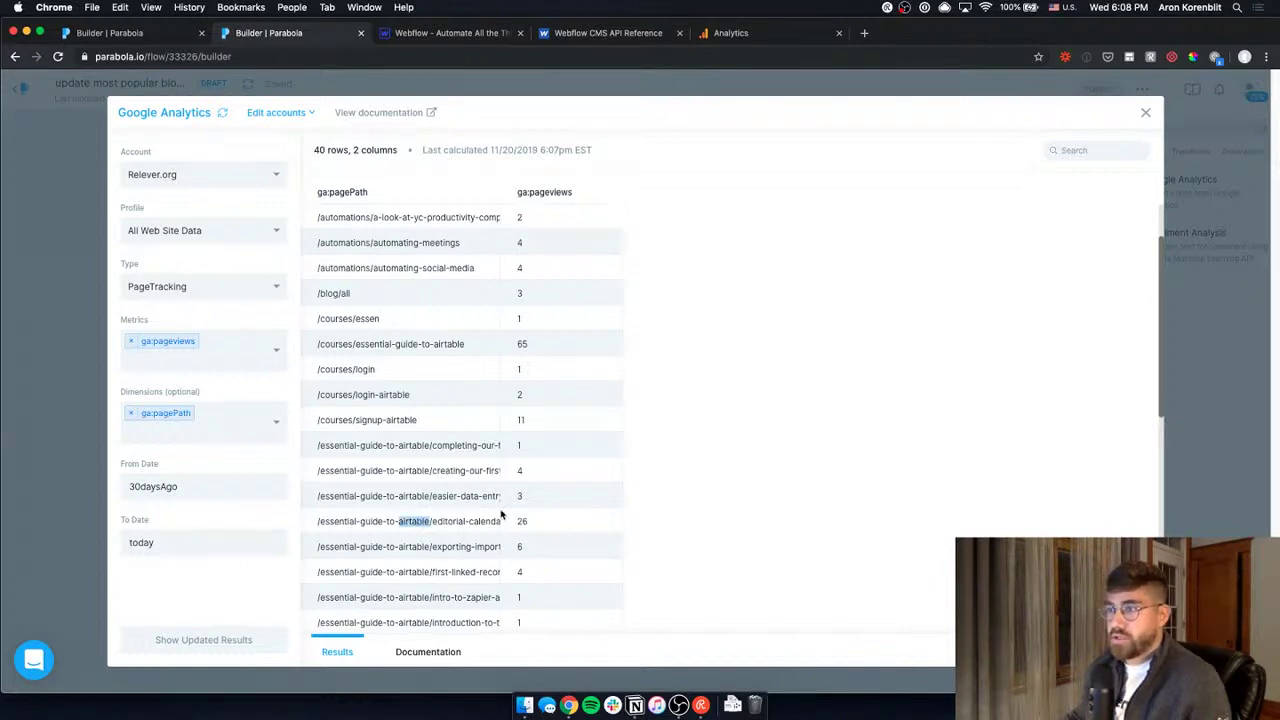
triple_click(477, 521)
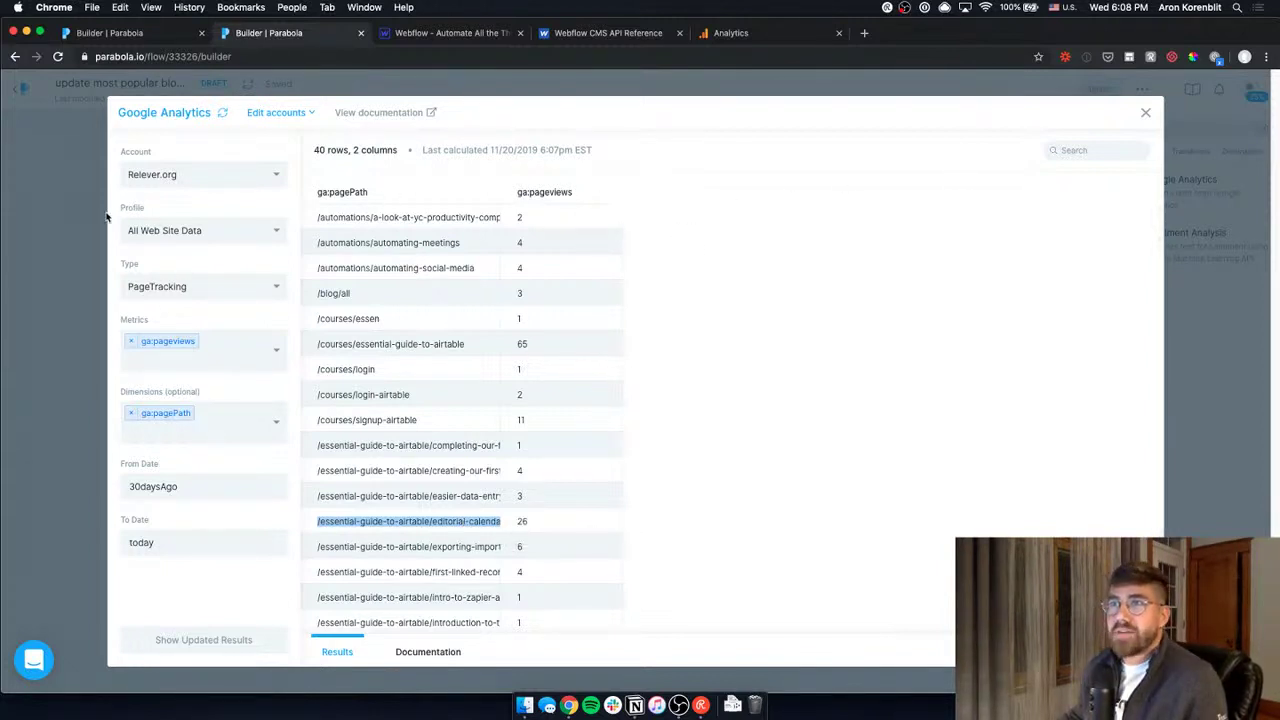
left_click(1217, 191)
Mark "Import GA page view data into Parabola" as done in the Notion roadmap, widen the Notion window and return to the Parabola flow.
left_click(634, 702)
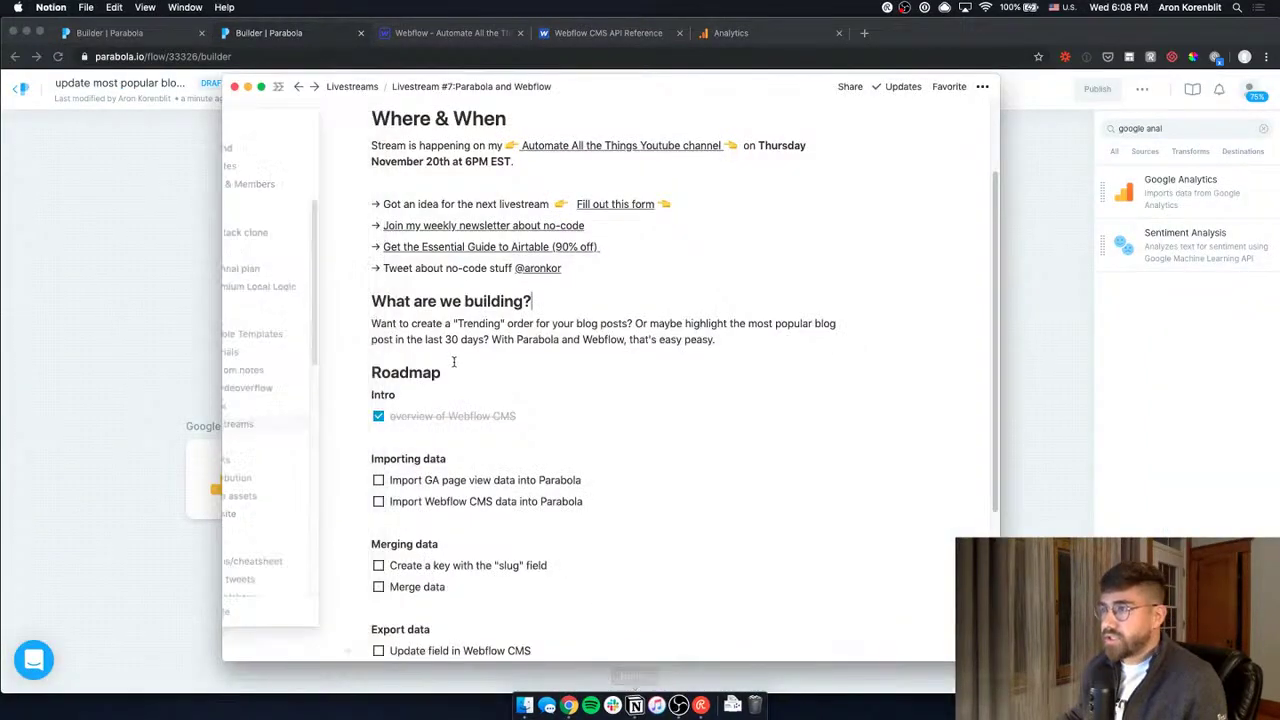
left_click(378, 480)
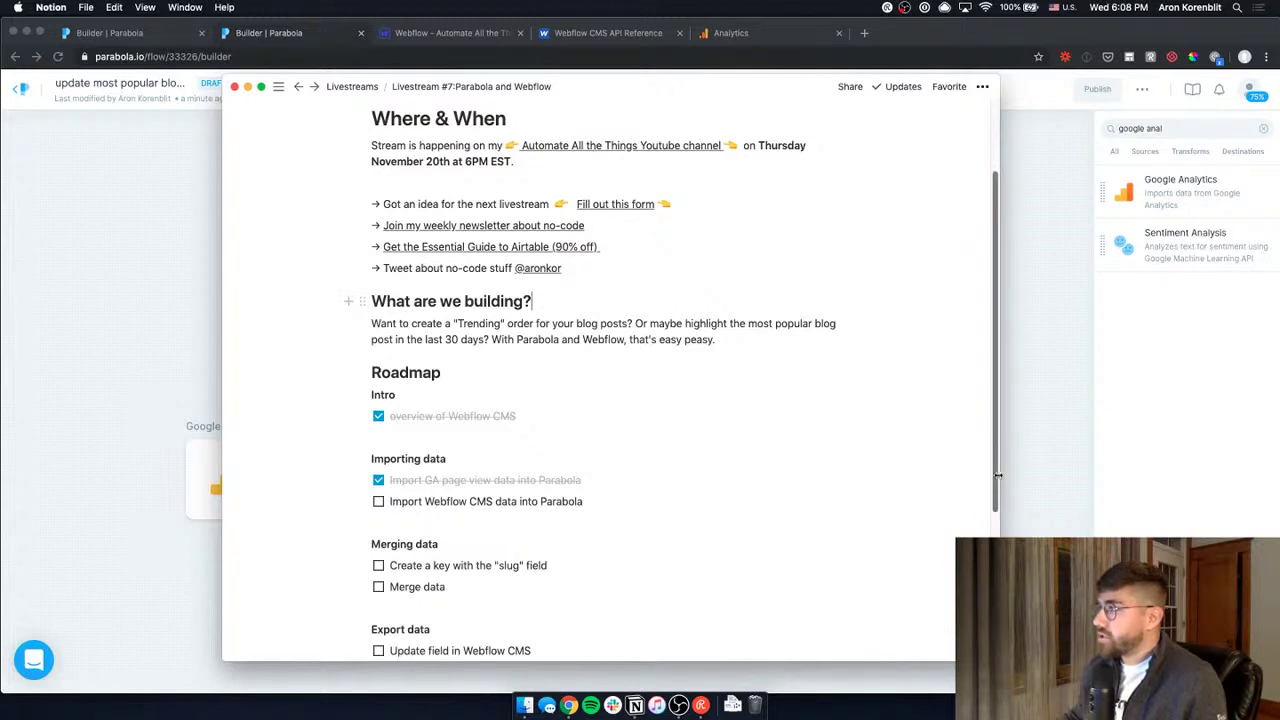
left_click_drag(997, 476, 1084, 476)
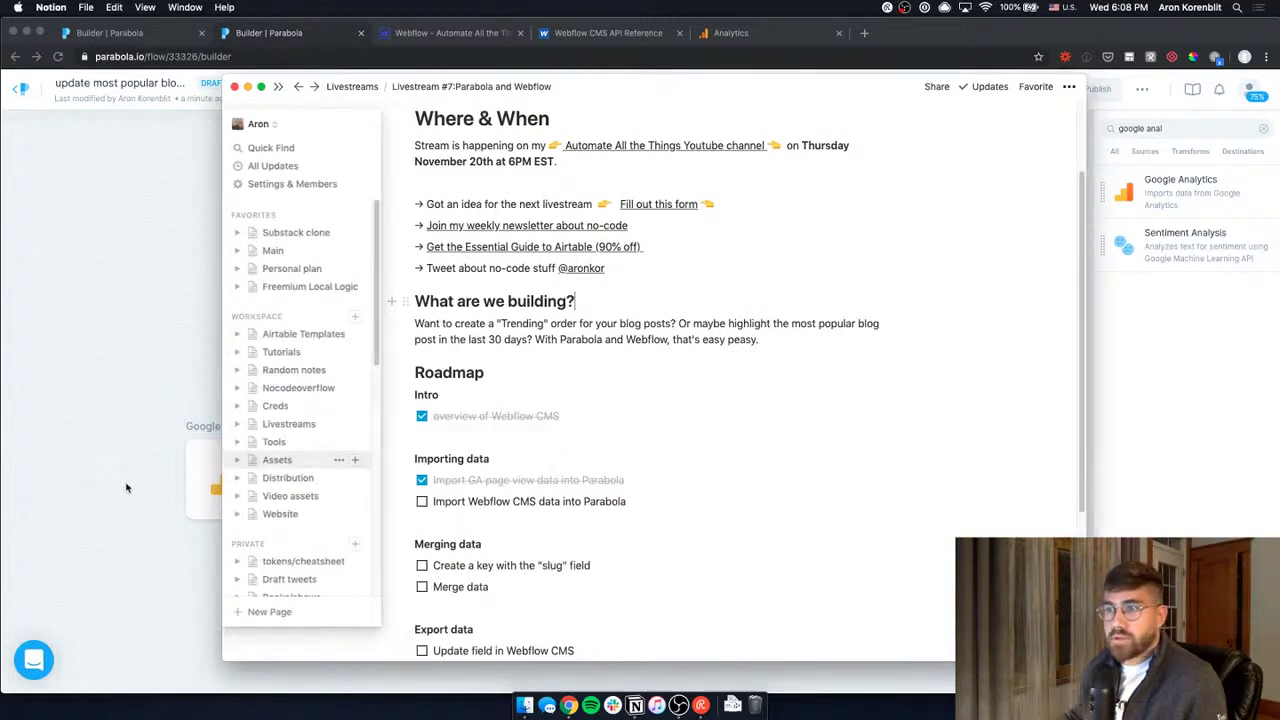
left_click(126, 487)
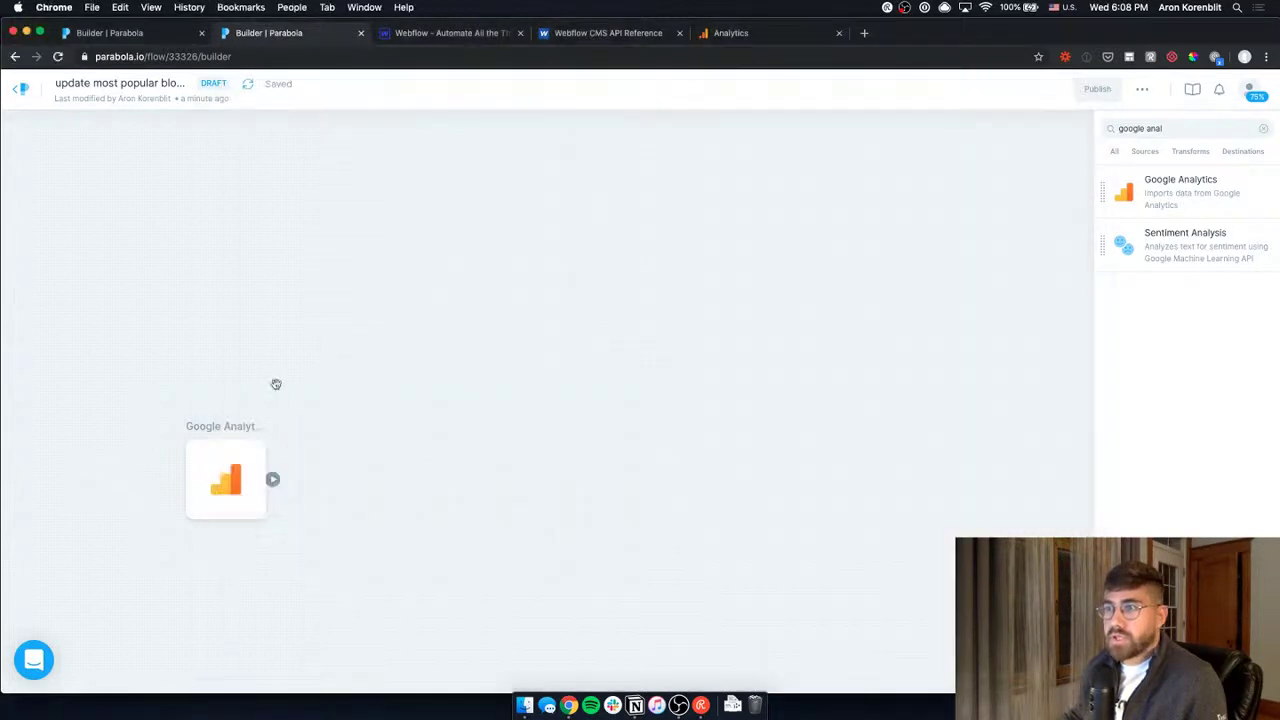
Add a Webflow Import source above the Google Analytics source in the flow and open its settings.
triple_click(1166, 128)
type("webflow")
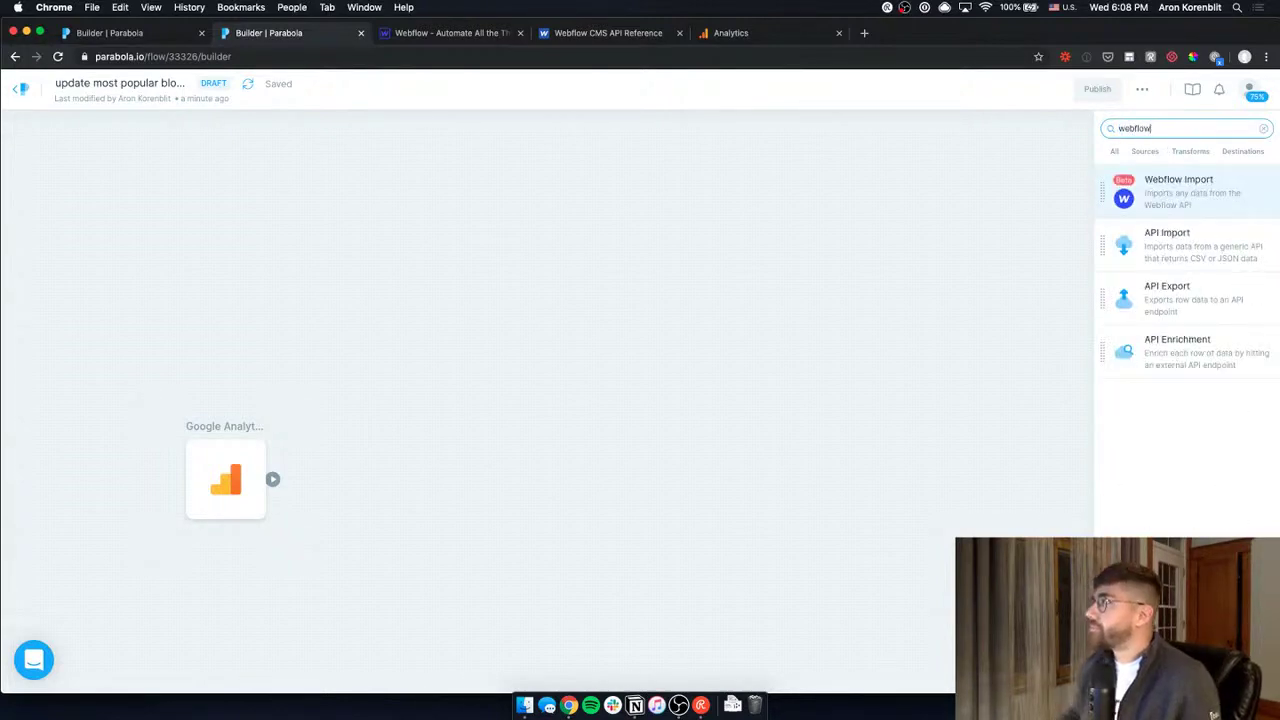
left_click_drag(1212, 184, 238, 235)
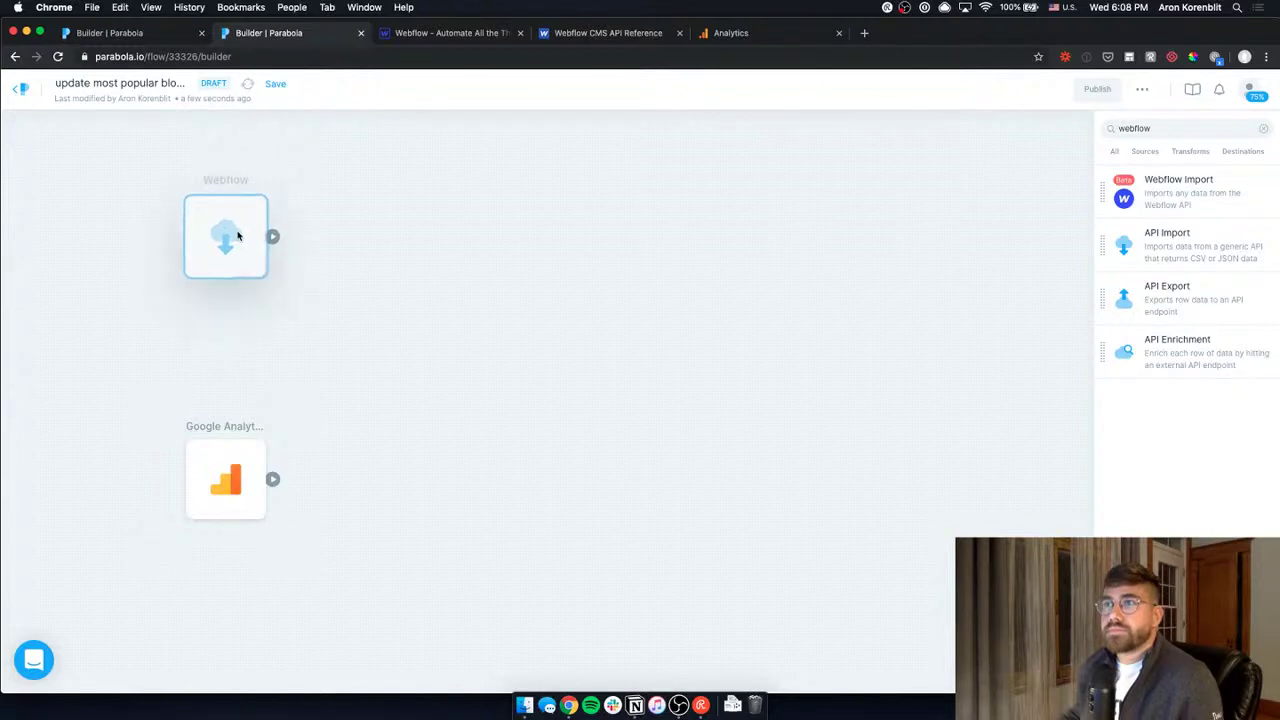
double_click(229, 250)
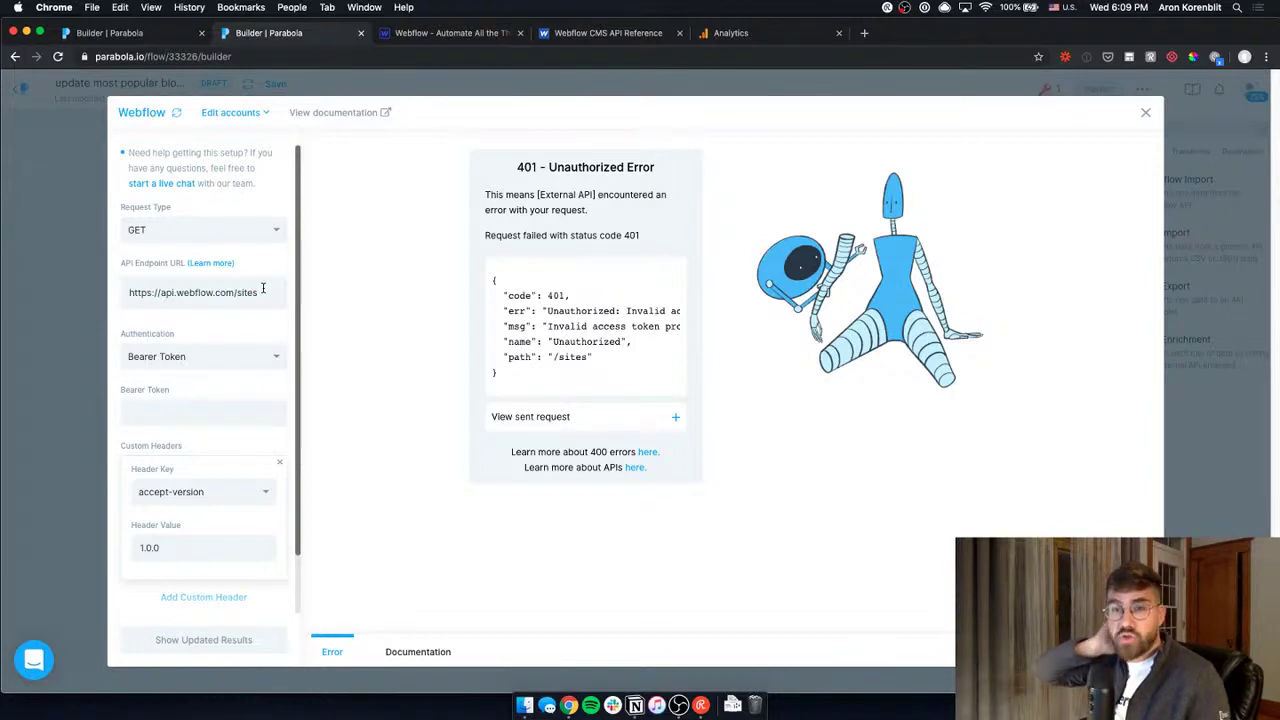
Switch to Webflow and review the fields of the Editorial Calendar item, down to its lesson number.
left_click(463, 33)
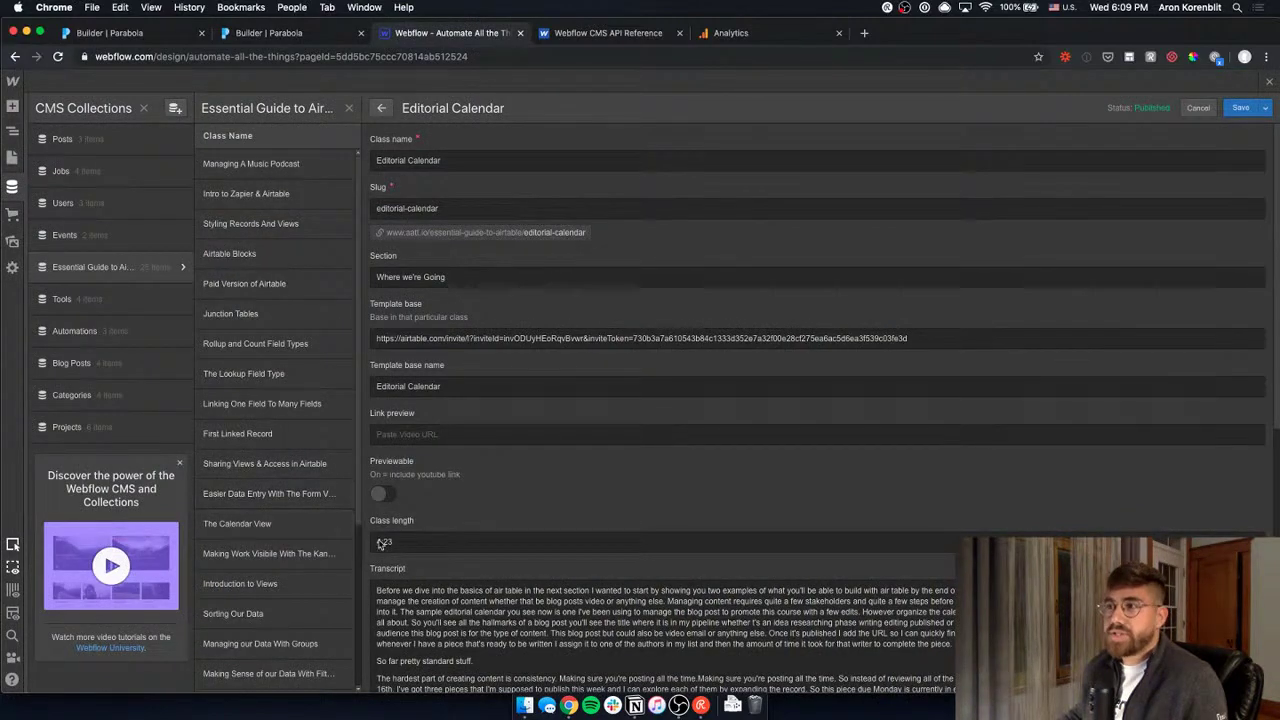
scroll(380, 543, "down", 10)
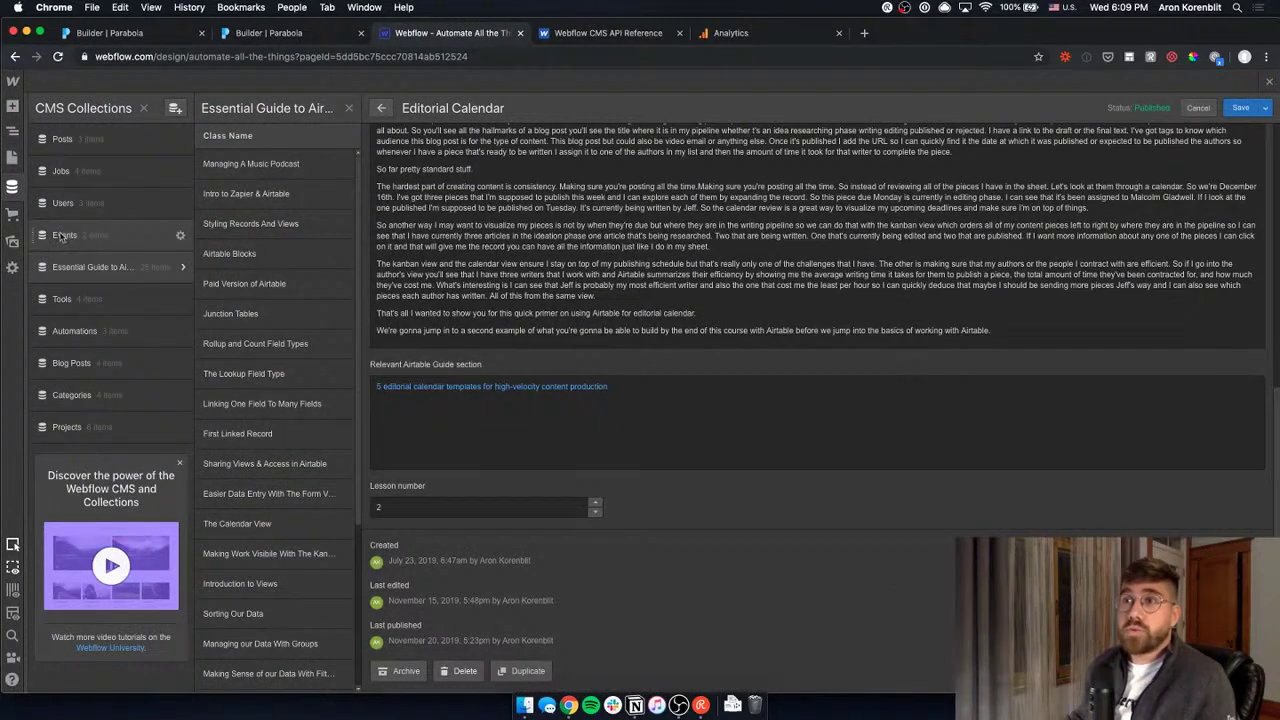
left_click(157, 272)
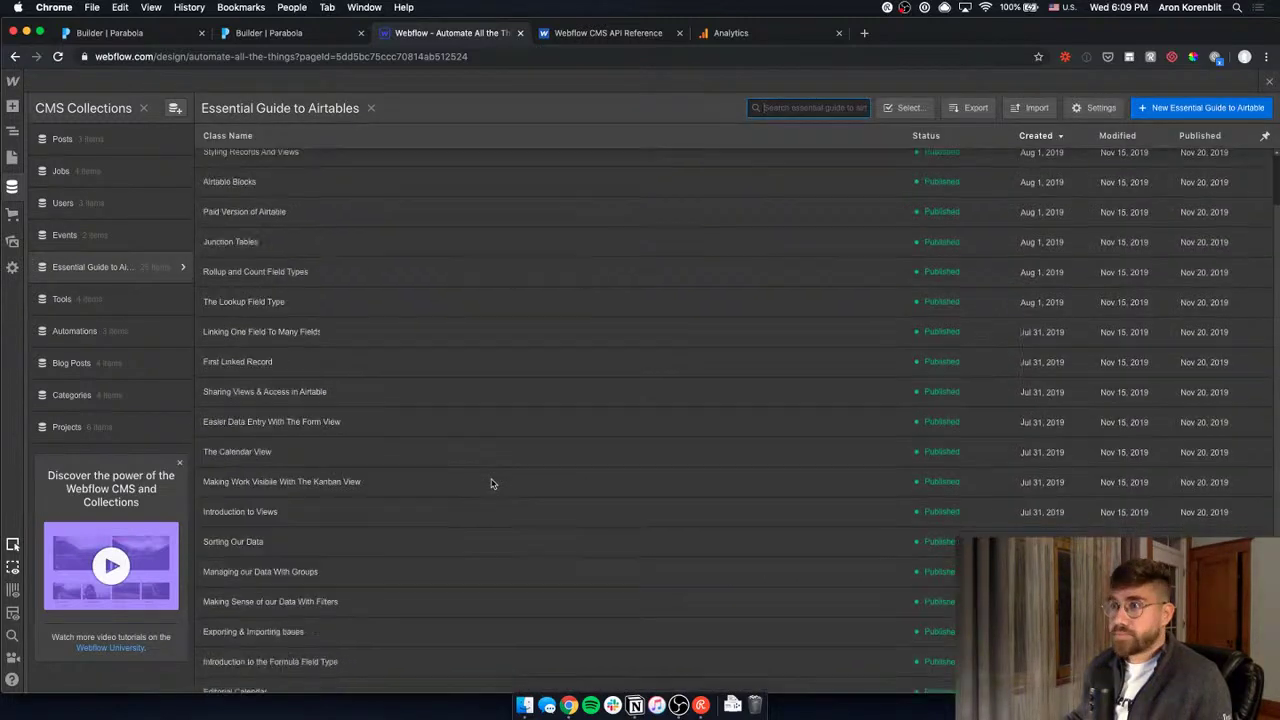
left_click(181, 268)
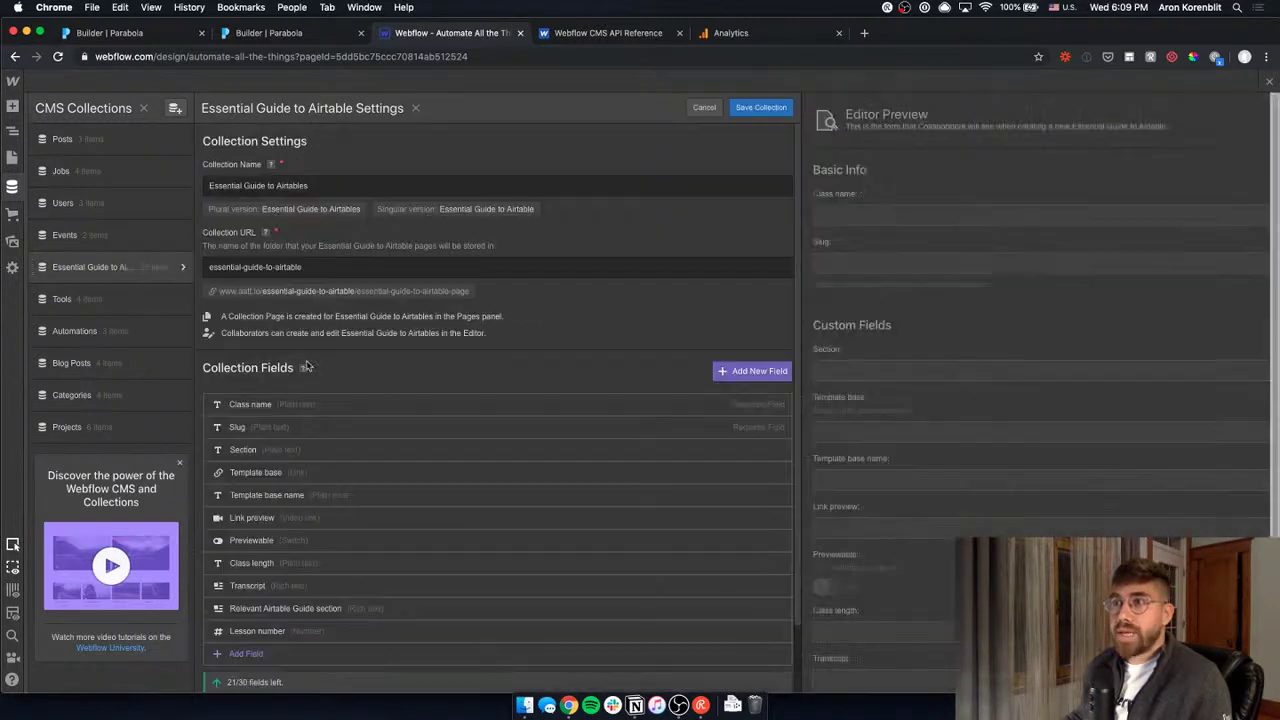
scroll(400, 450, "down", 3)
left_click(268, 577)
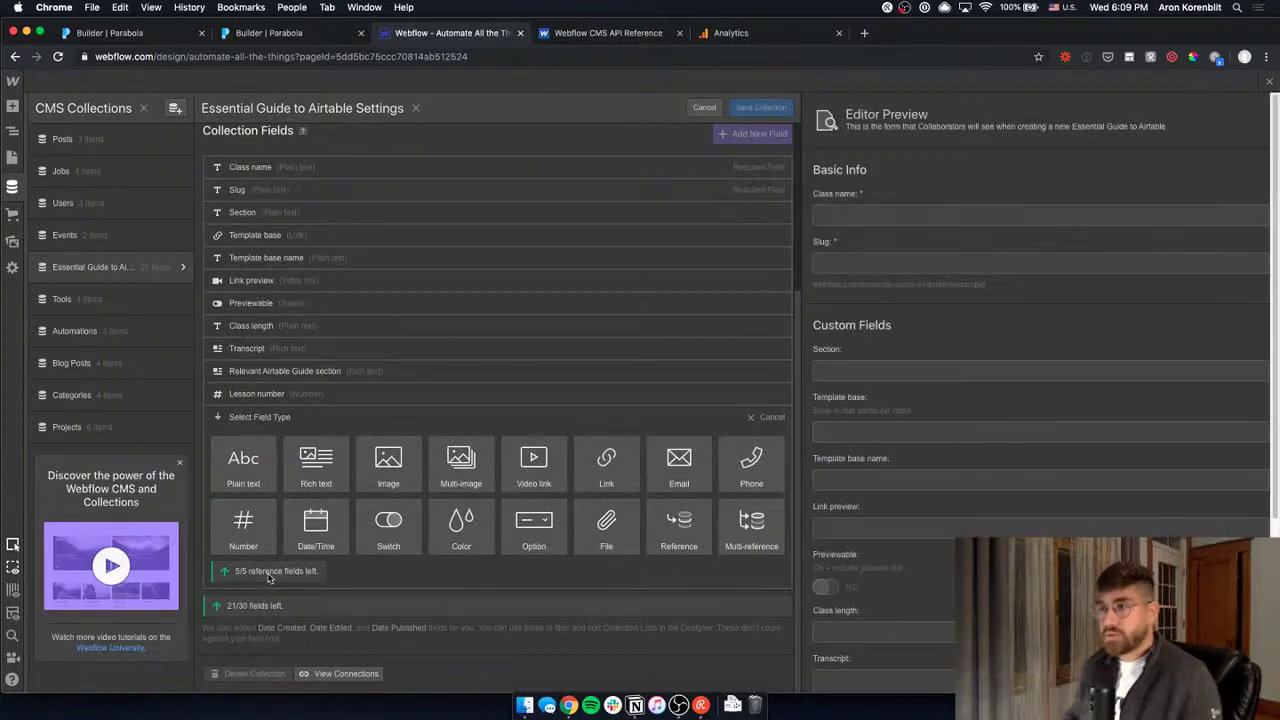
key("p")
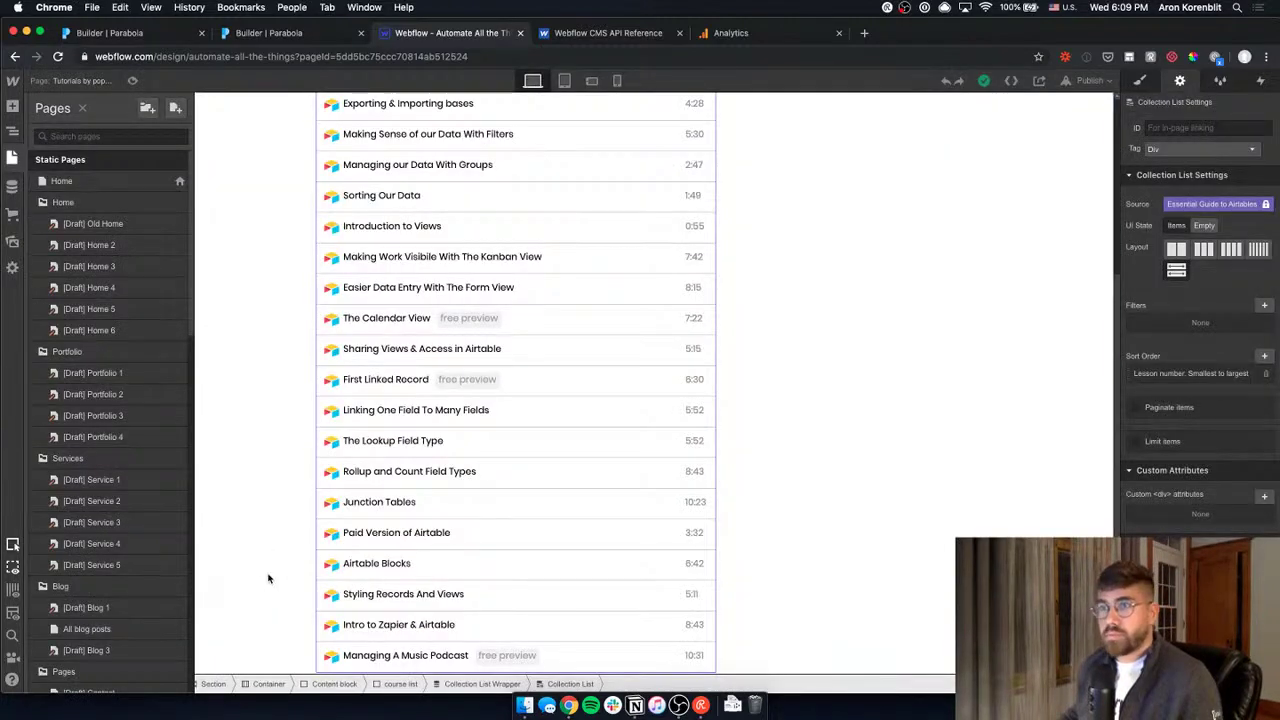
Add a Number field labelled "pageviews" to the Essential Guide to Airtables collection and save the collection.
left_click(12, 186)
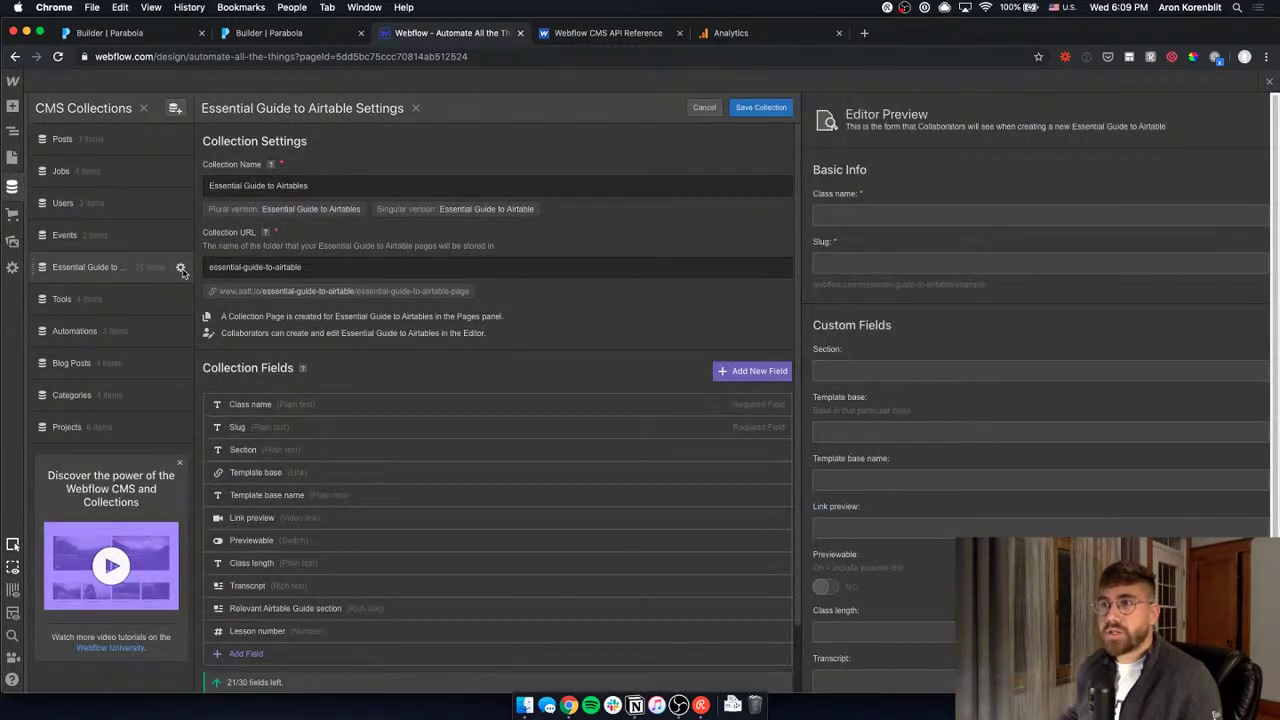
scroll(277, 560, "down", 1)
left_click(240, 634)
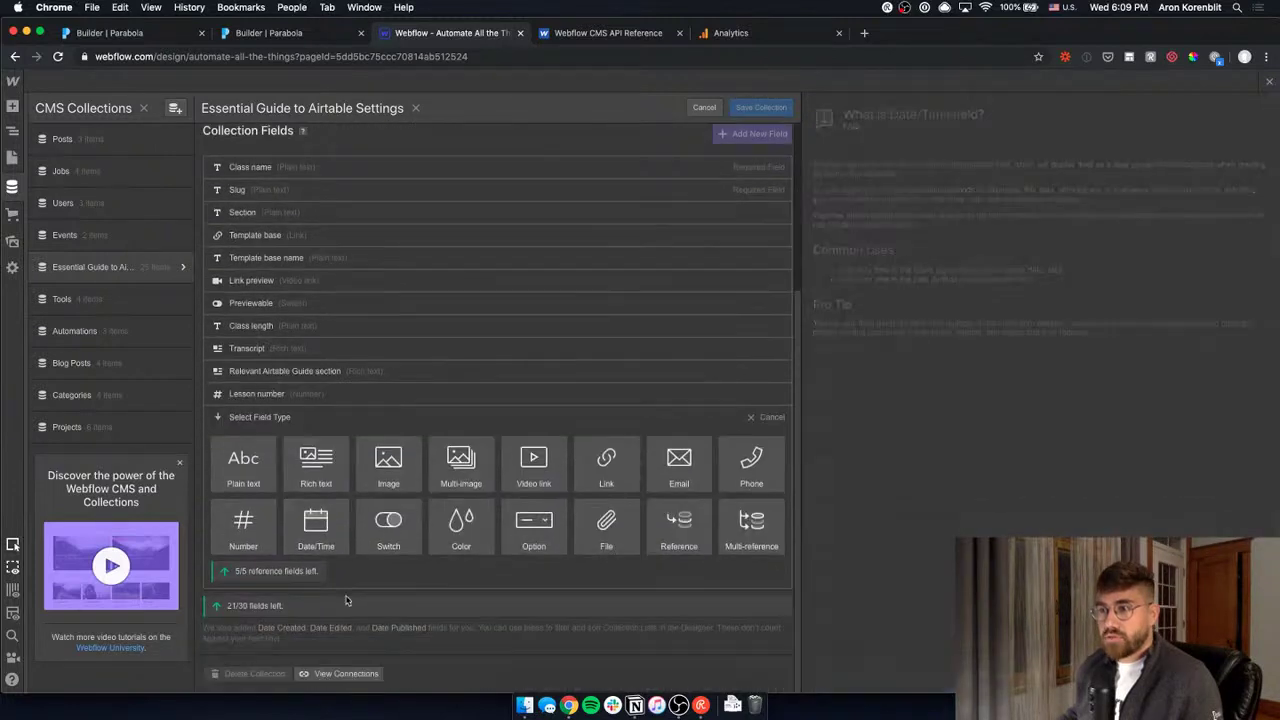
left_click(243, 522)
type("oage")
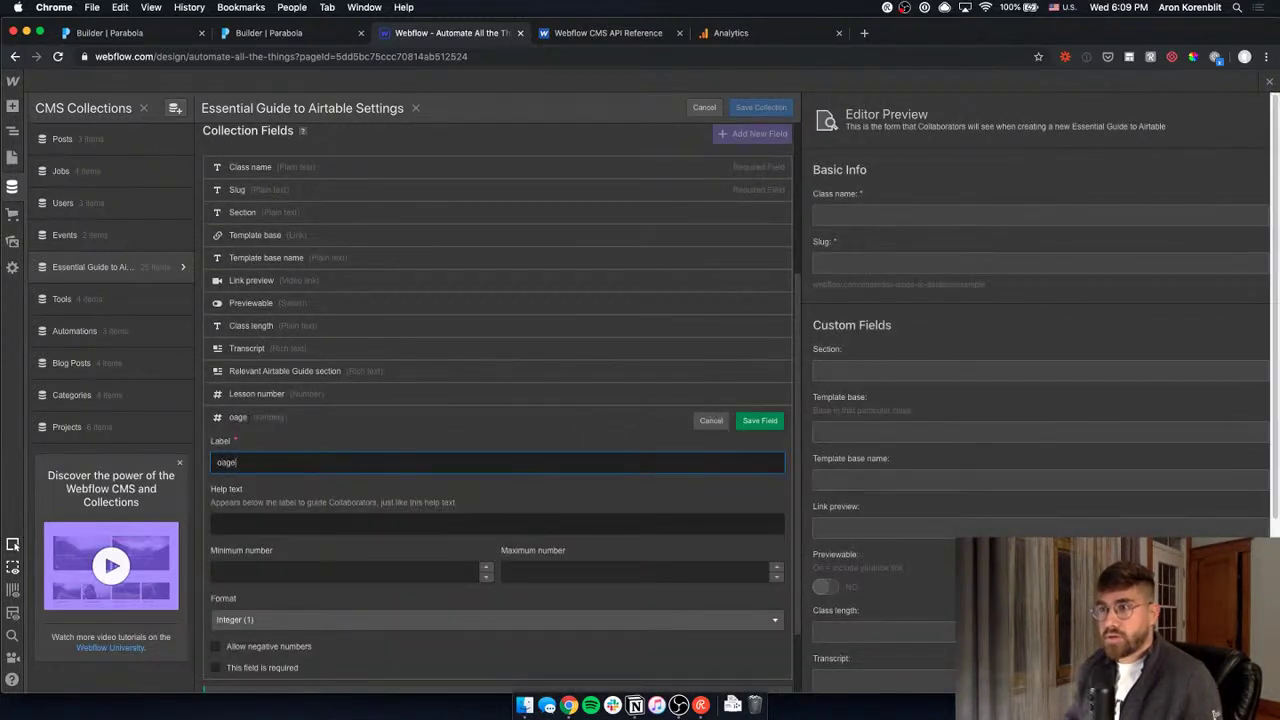
key("BackSpace")
key("BackSpace")
key("BackSpace")
key("BackSpace")
type("pagev")
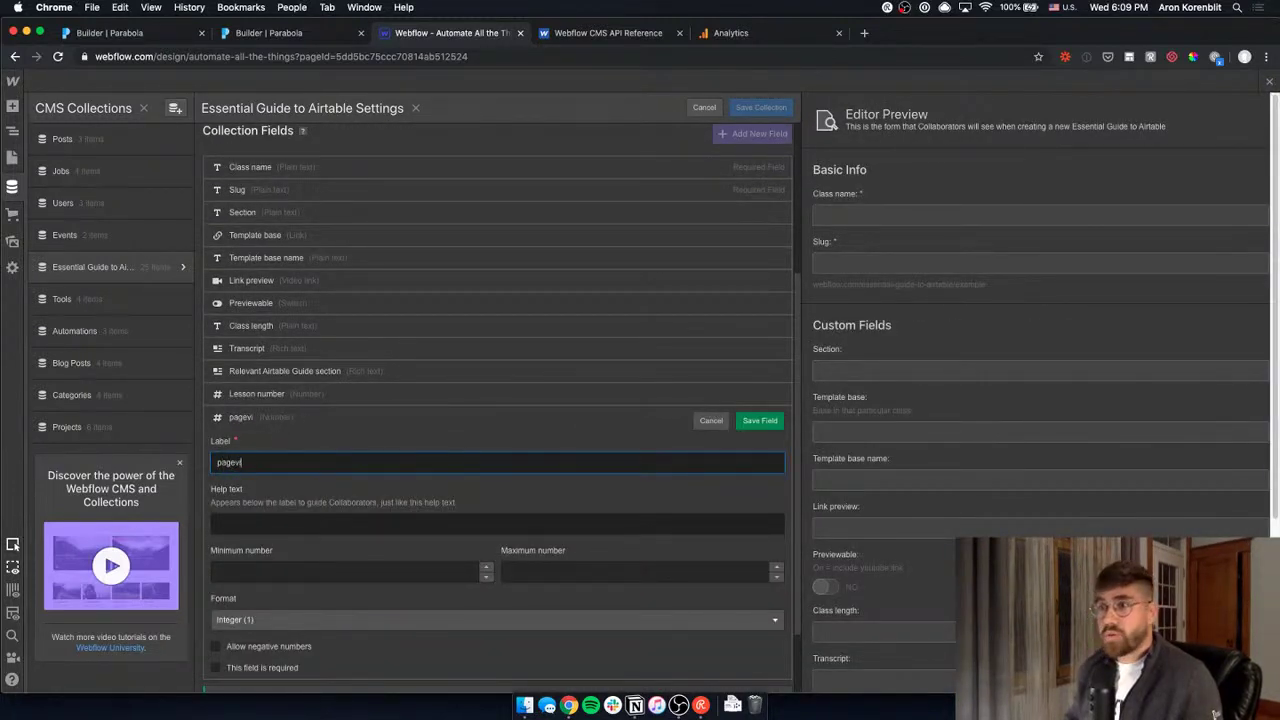
type("iews")
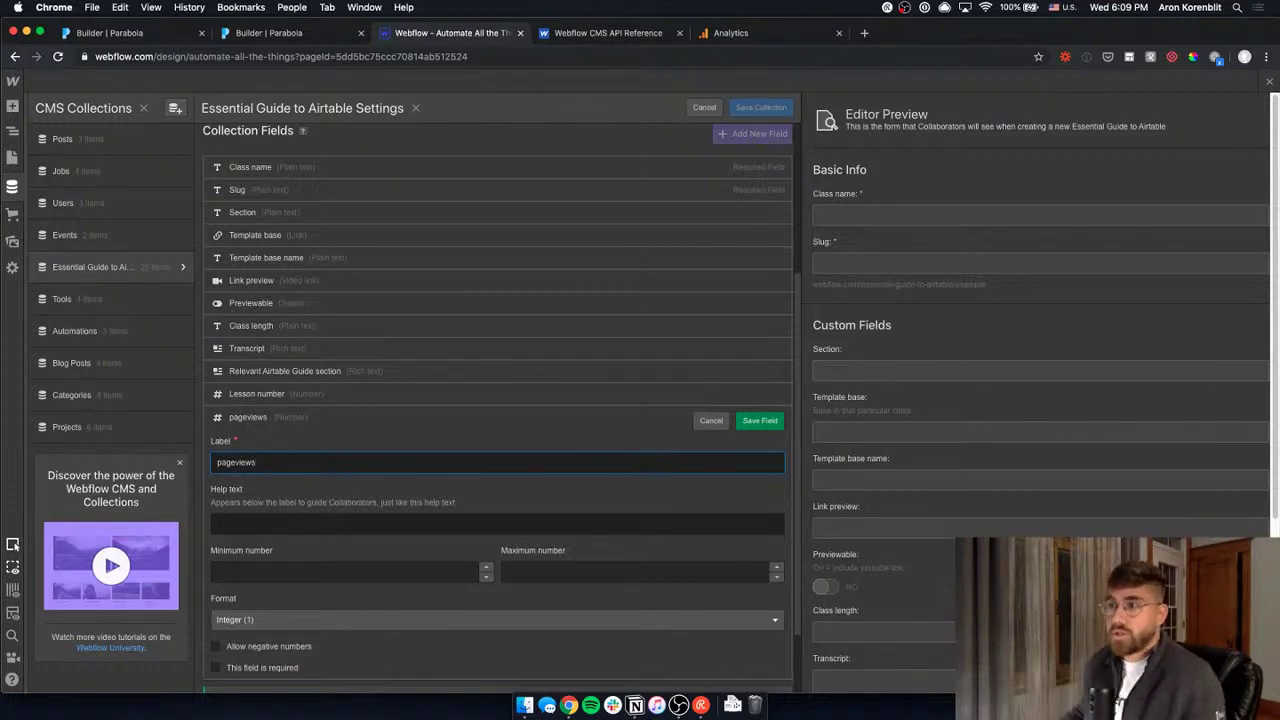
left_click(759, 420)
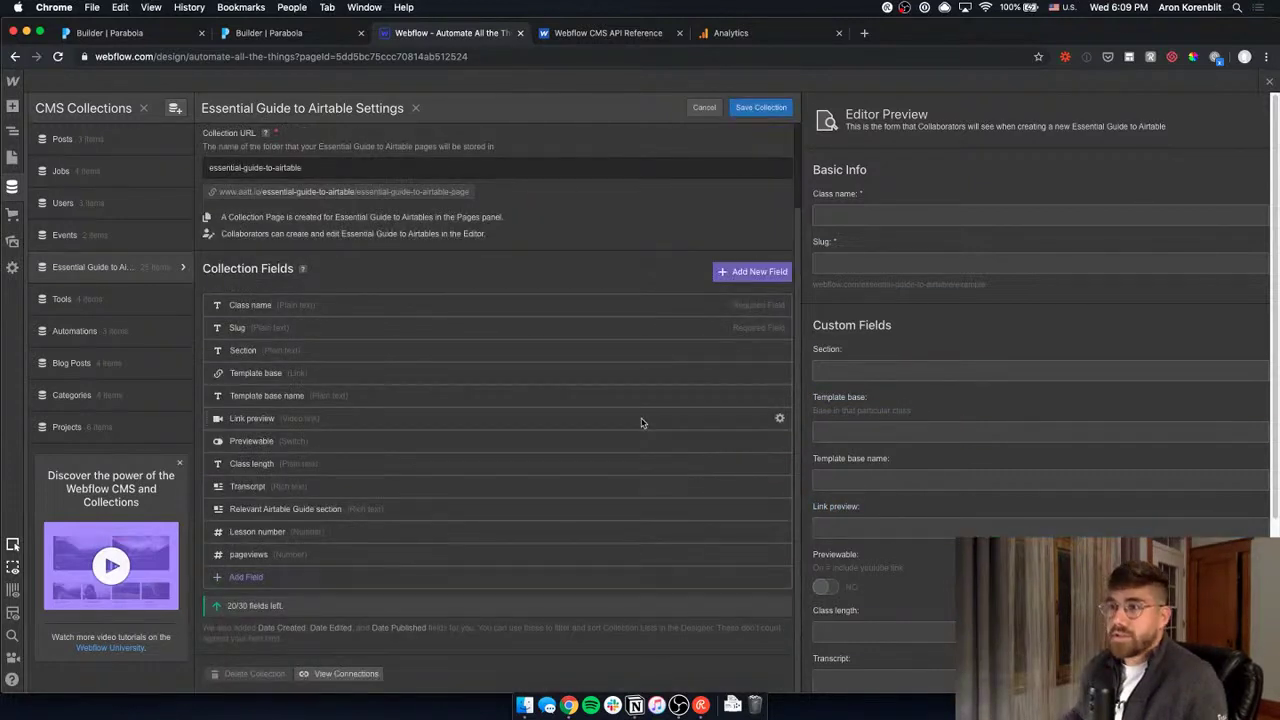
left_click(765, 110)
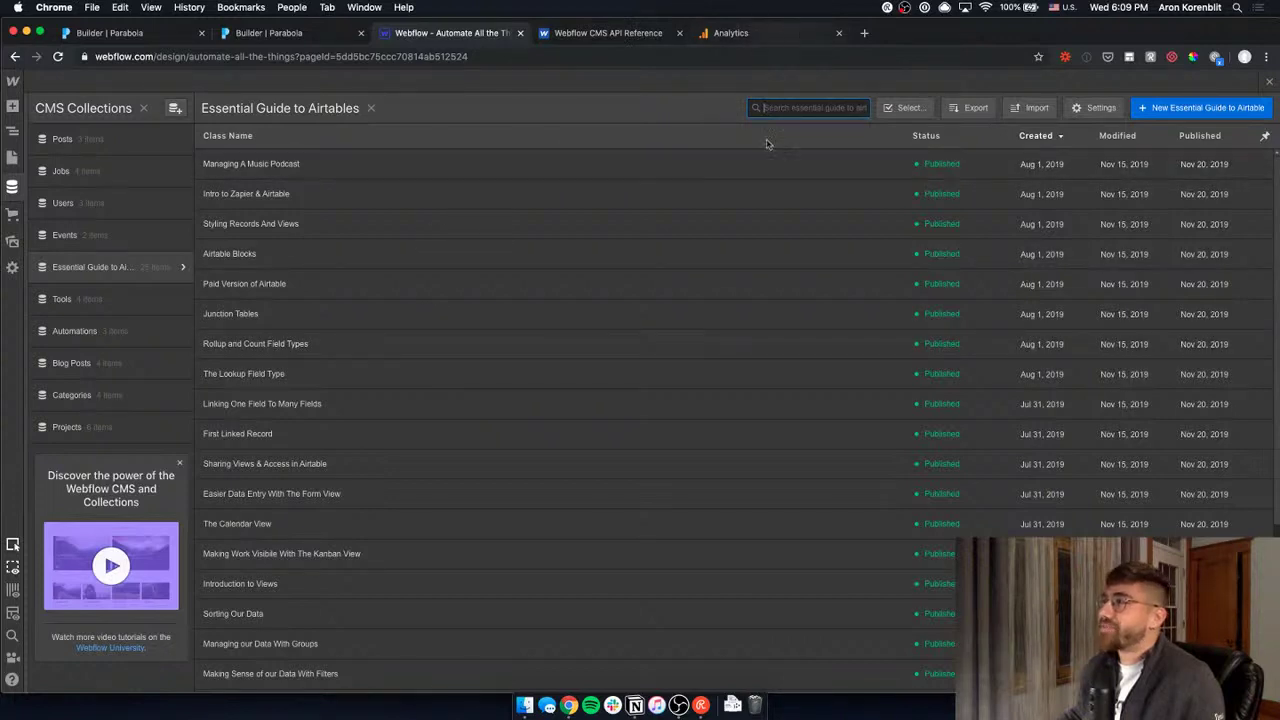
Open the Webflow site's publishing options from the page design and return to the Webflow source in Parabola.
left_click(12, 158)
left_click(1090, 80)
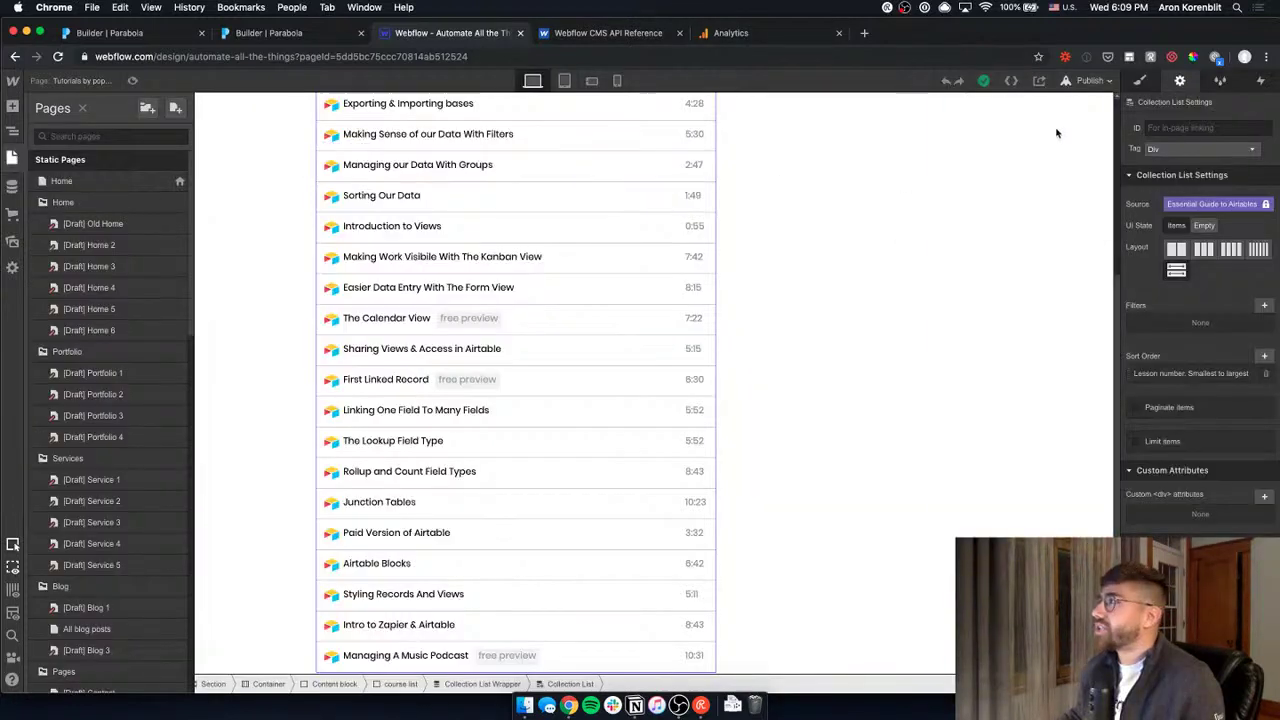
left_click(745, 35)
left_click(625, 38)
left_click(300, 35)
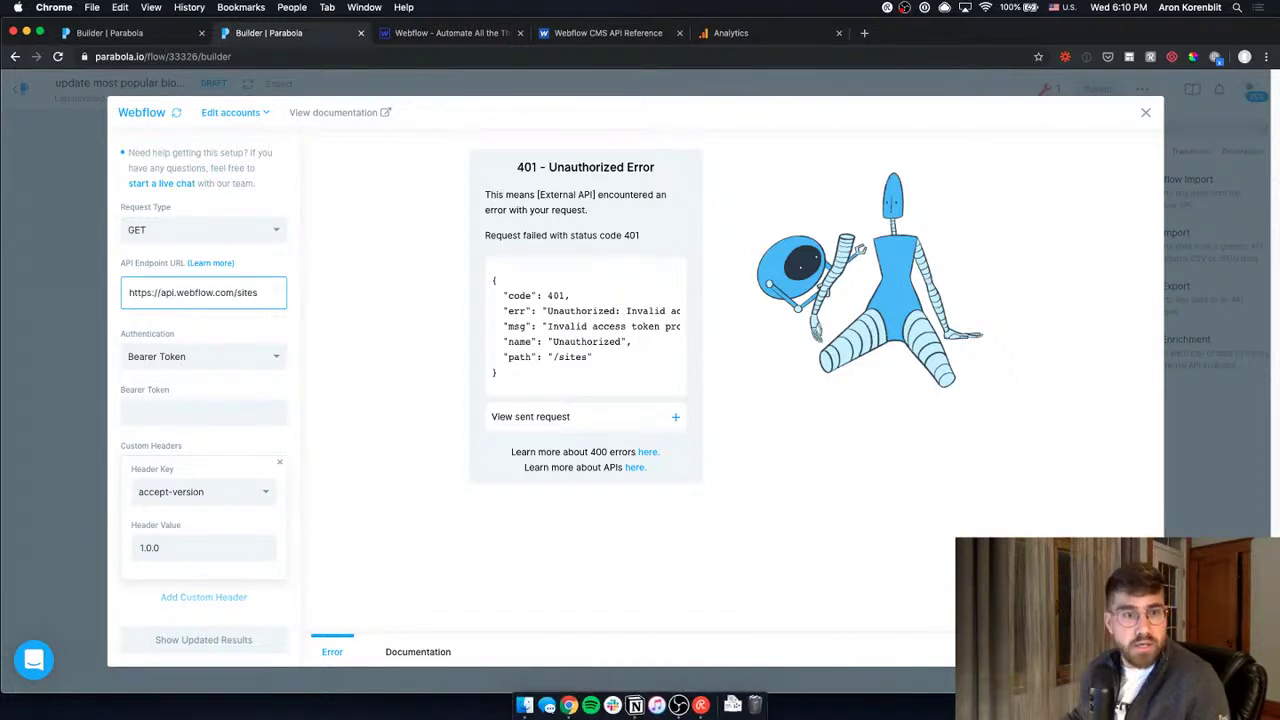
Paste the Webflow API token as the Bearer Token of the Webflow source and update the results.
left_click(634, 705)
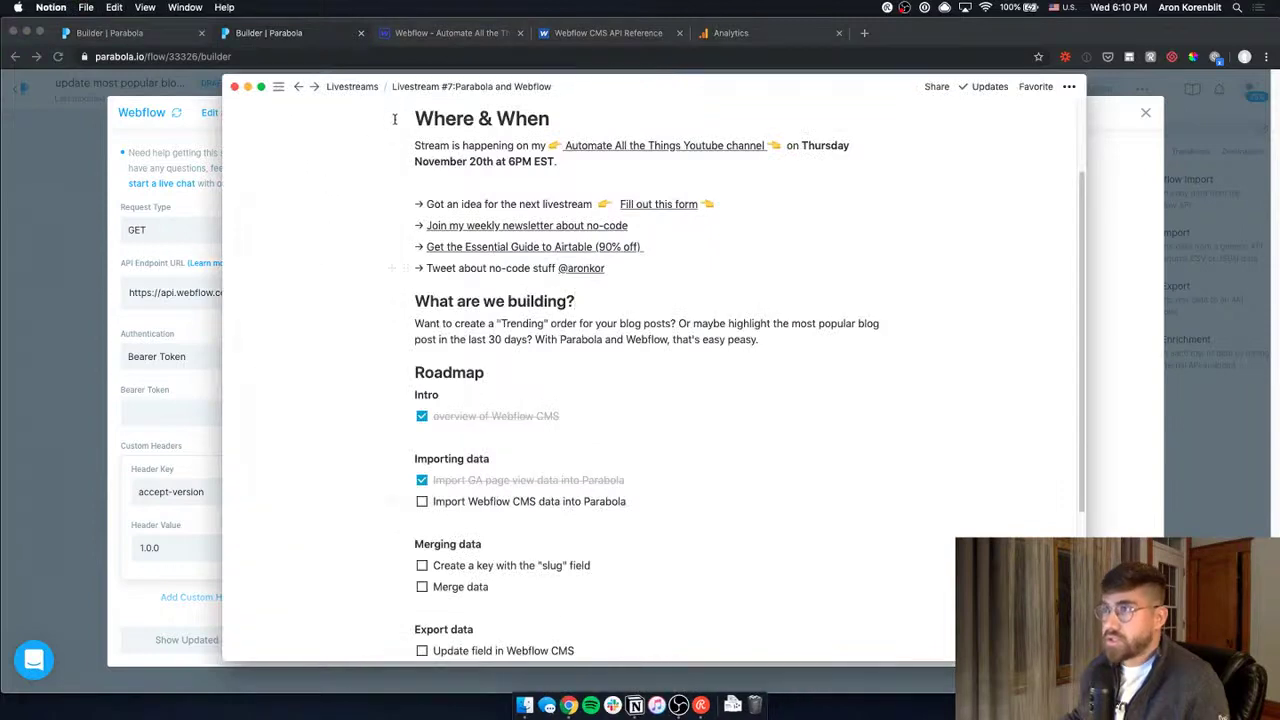
key("super+Tab")
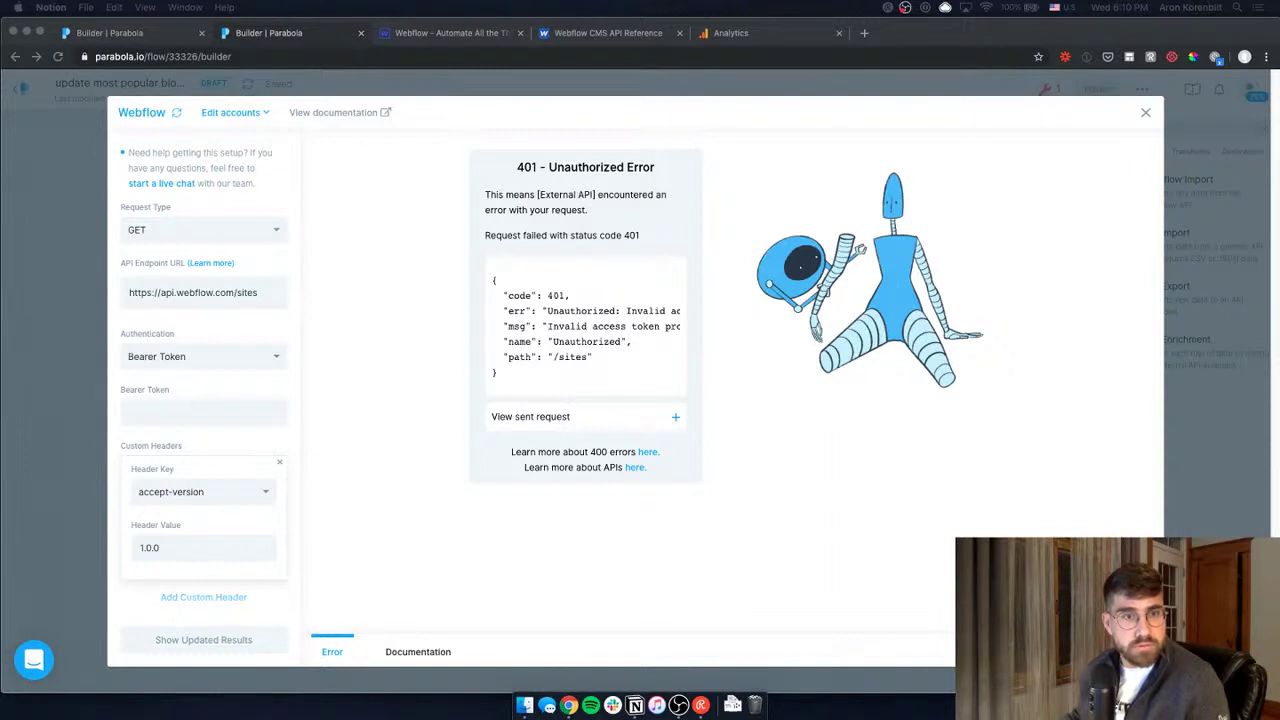
left_click(200, 412)
key("super+v")
left_click(237, 293)
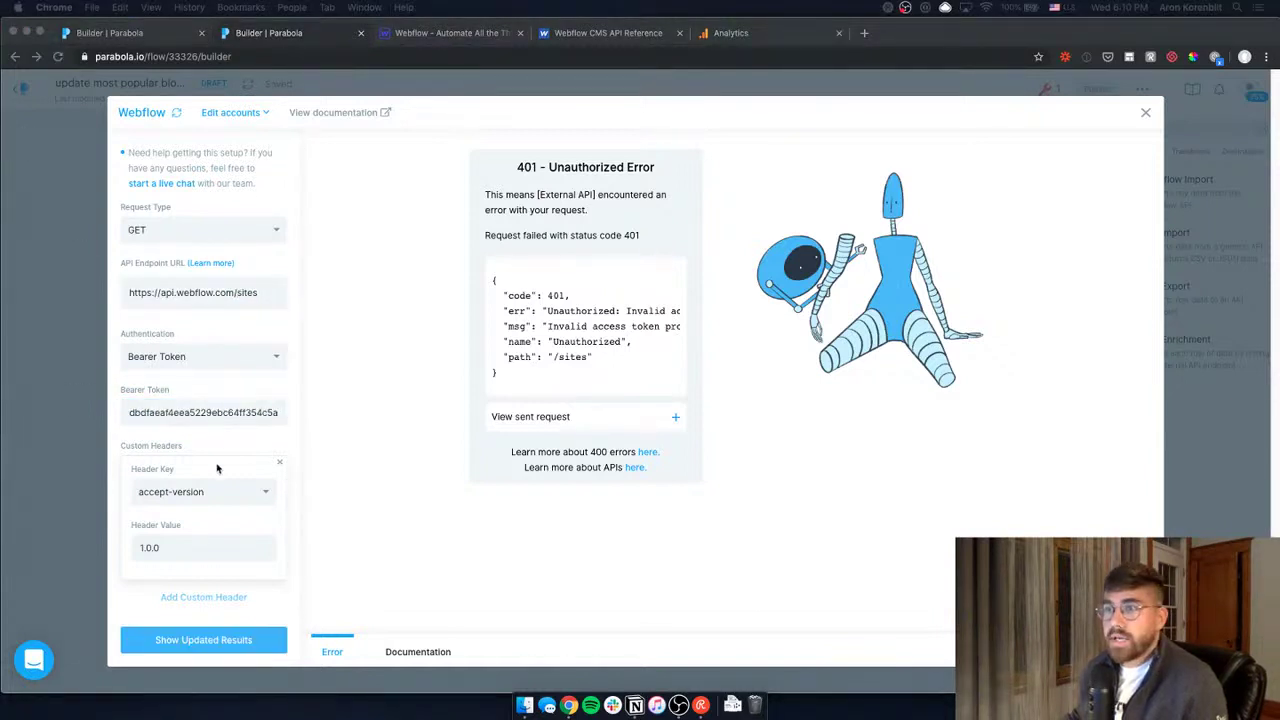
key("super+Tab")
left_click(260, 639)
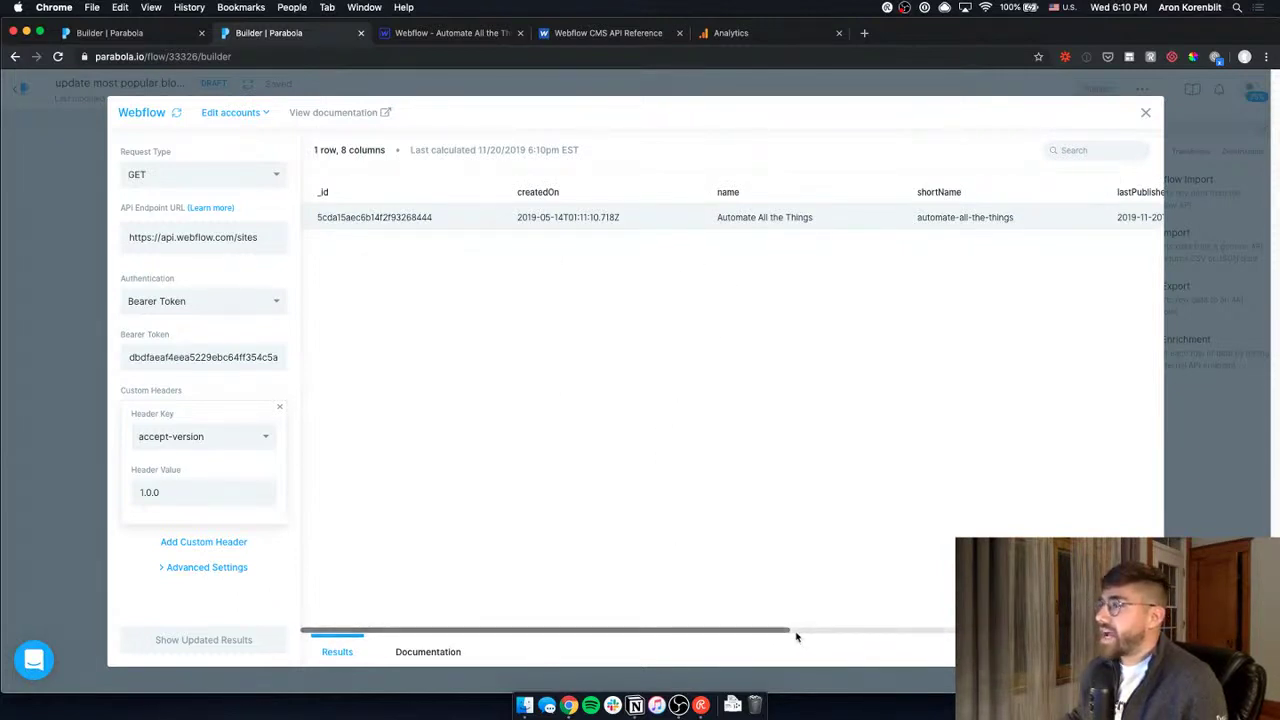
mouse_move(785, 631)
left_mouse_down()
mouse_move(1140, 631)
mouse_move(932, 609)
mouse_move(768, 617)
left_mouse_up()
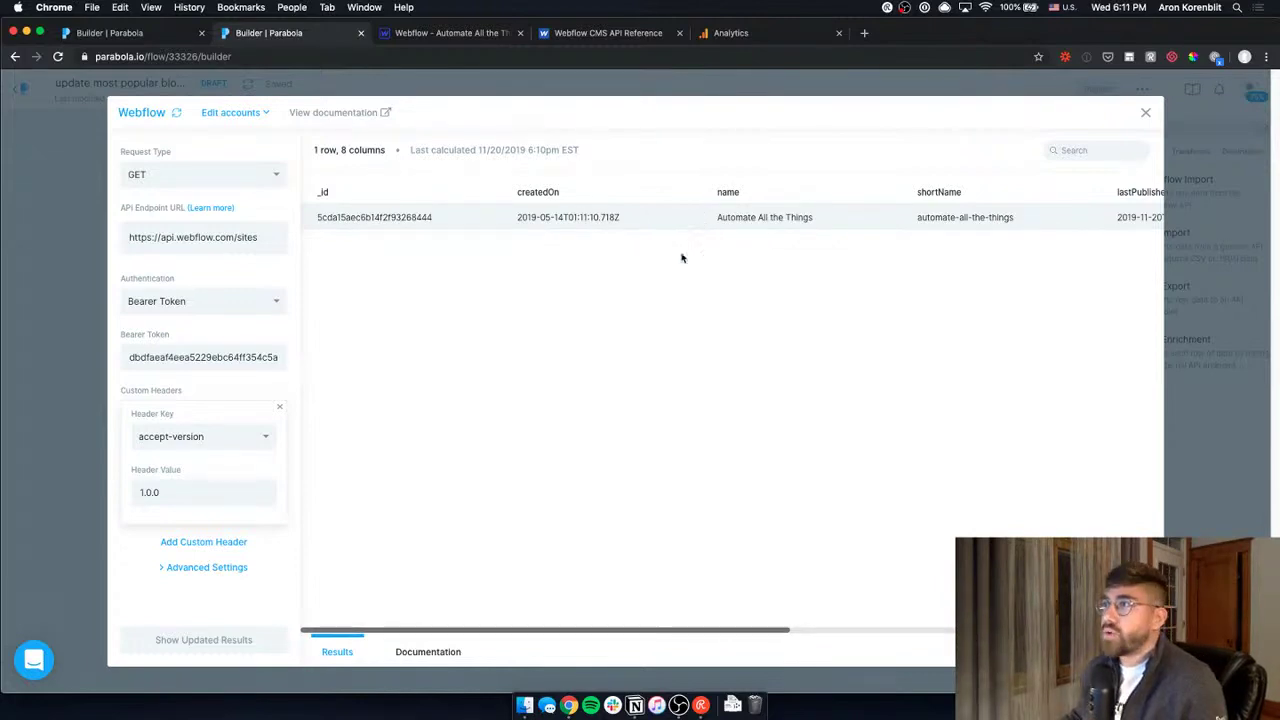
Open the "Get All Items For a Collection" section under Items in the Webflow CMS API Reference.
left_click(634, 34)
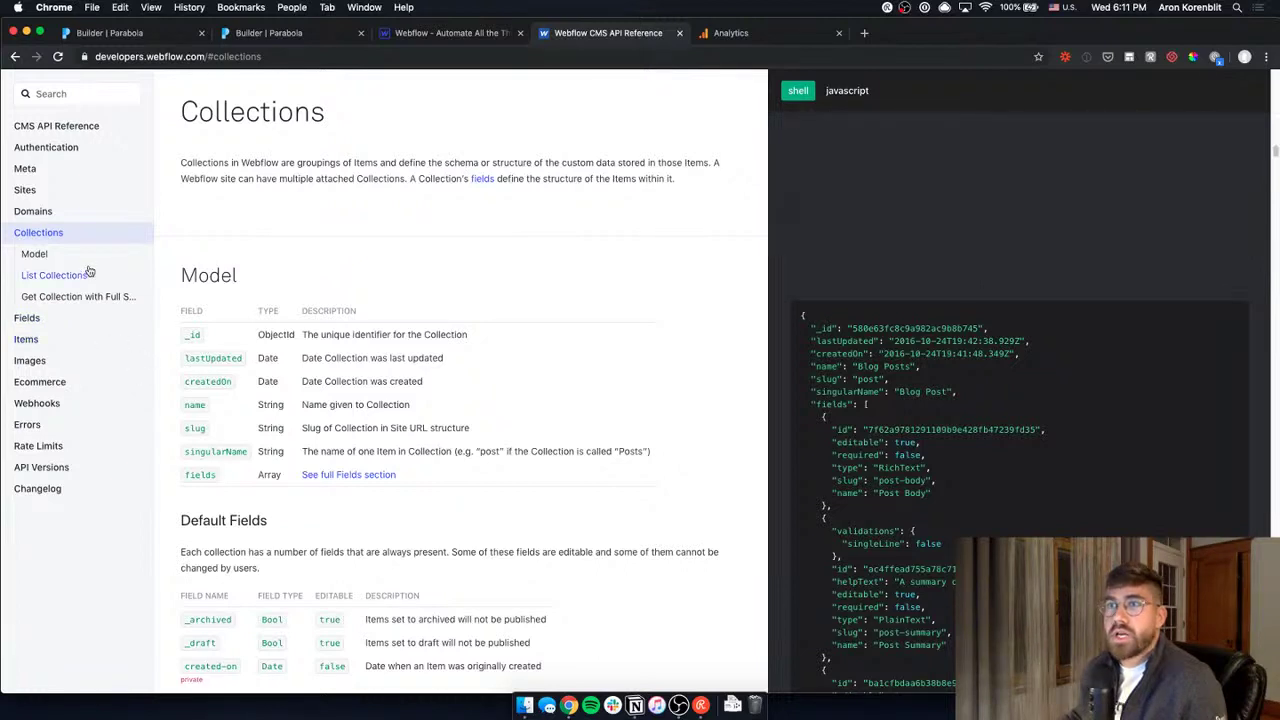
left_click(38, 340)
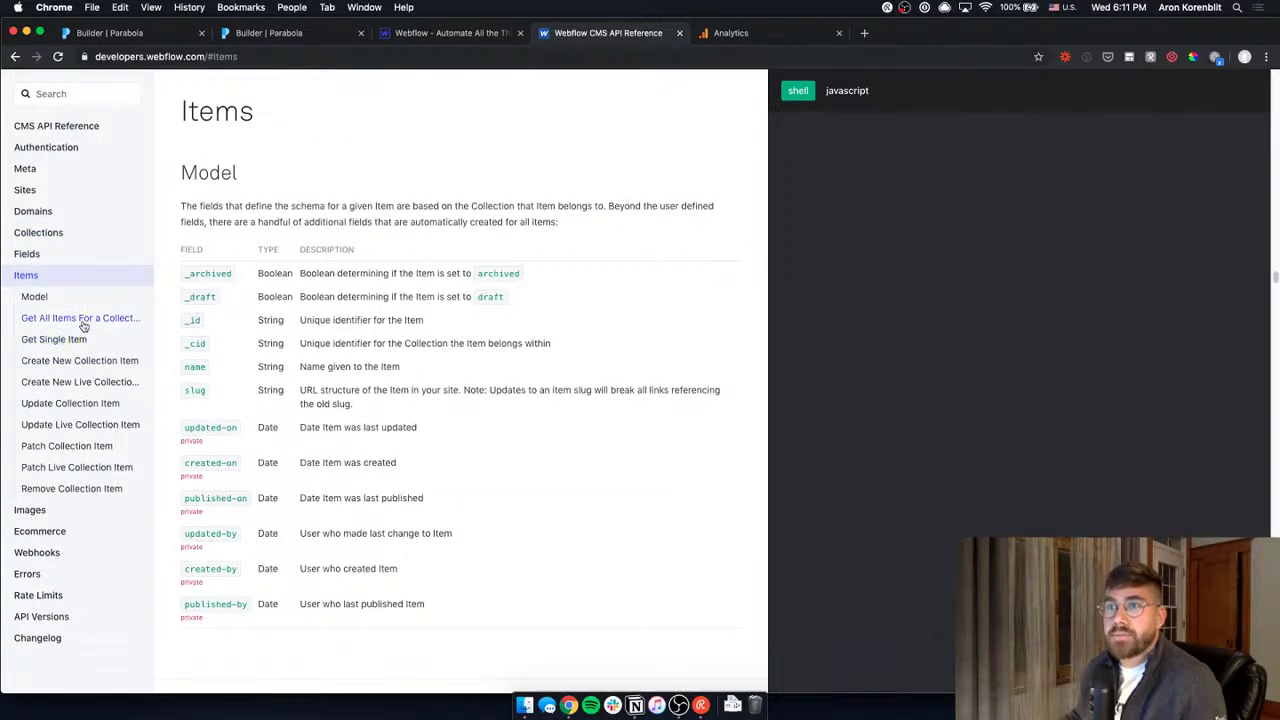
left_click(80, 320)
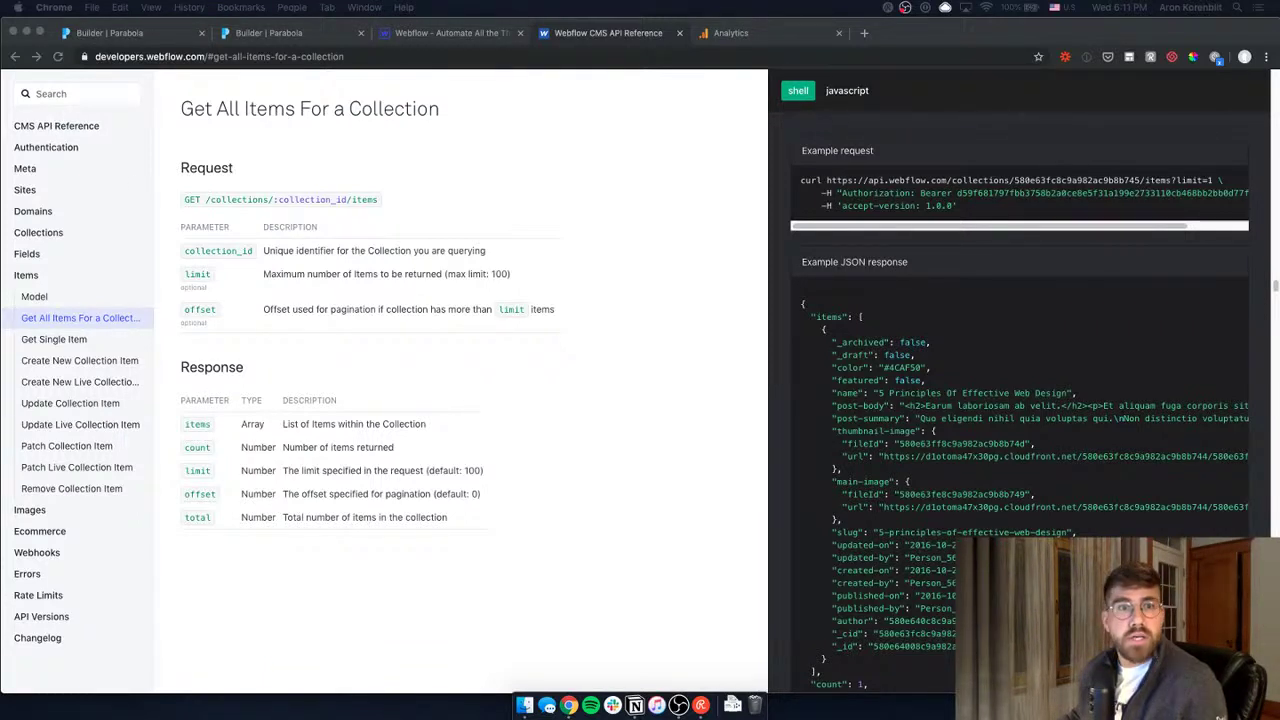
key("super+Tab")
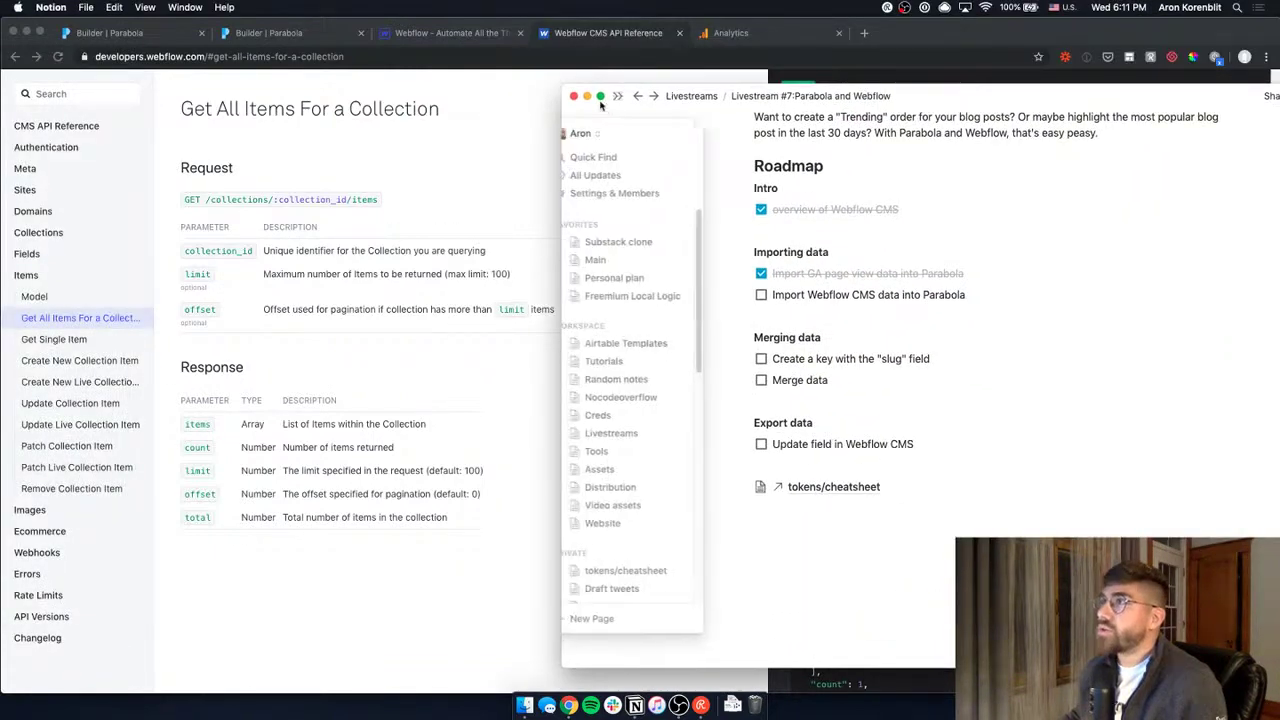
left_click(901, 83)
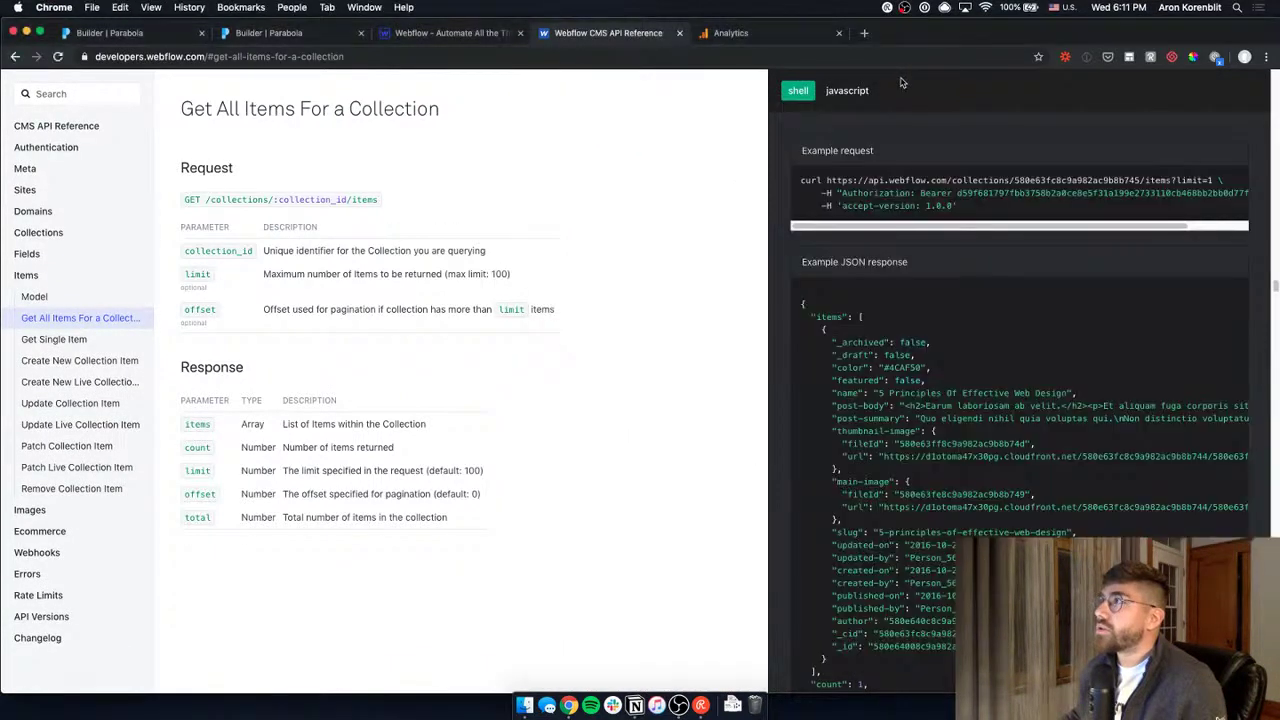
Examine the collection_id parameter of the Get All Items request and the site_id parameter of the List Collections request.
mouse_move(371, 201)
left_mouse_down()
mouse_move(186, 200)
mouse_move(349, 197)
left_mouse_up()
left_click(292, 200)
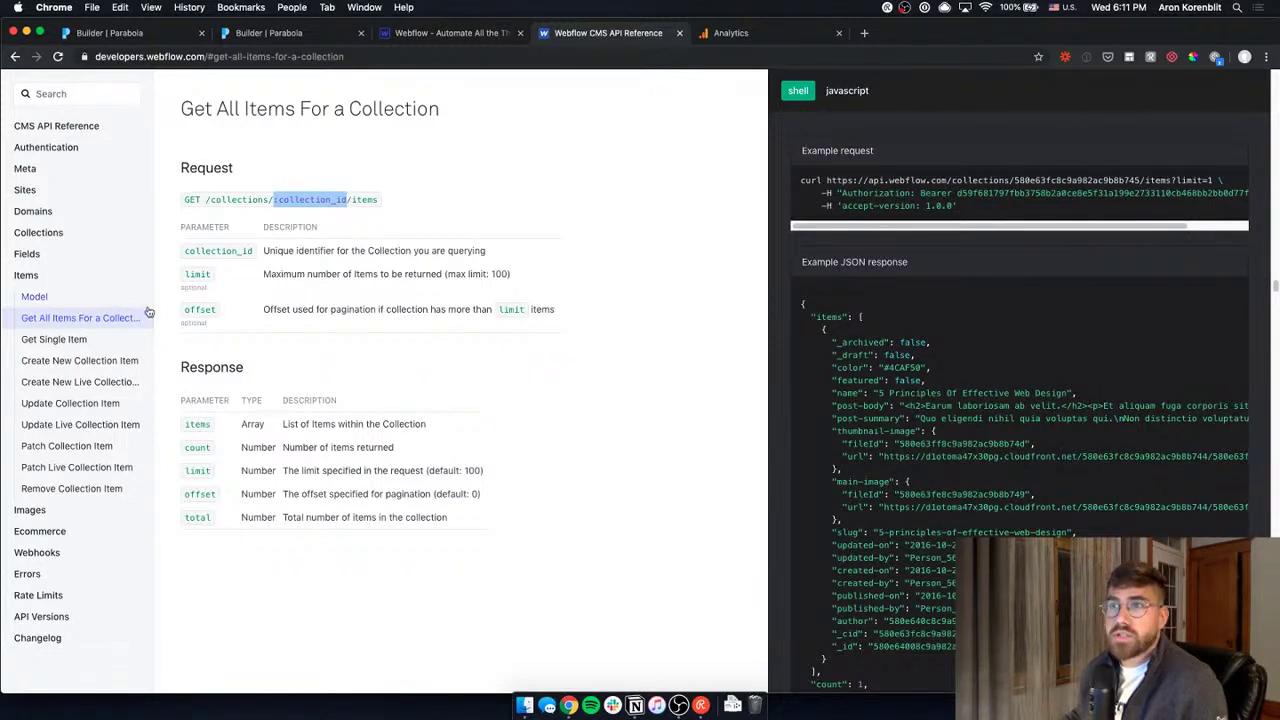
left_click(50, 233)
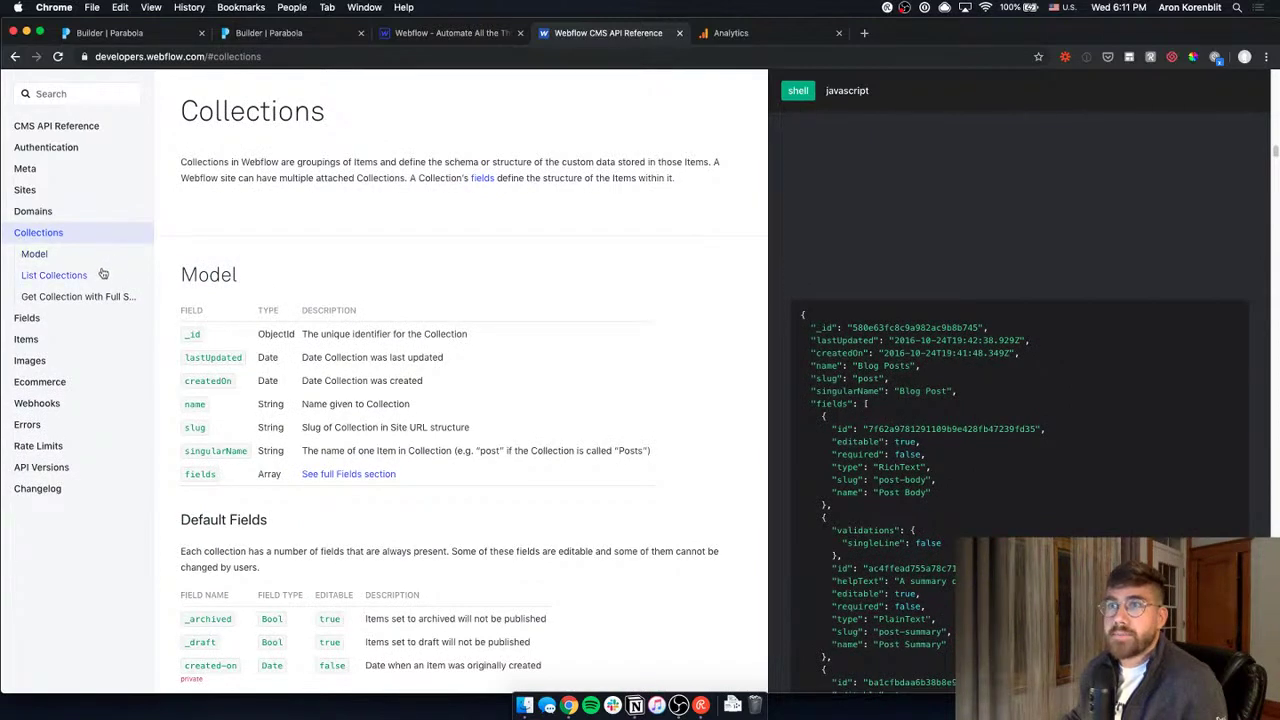
left_click(104, 274)
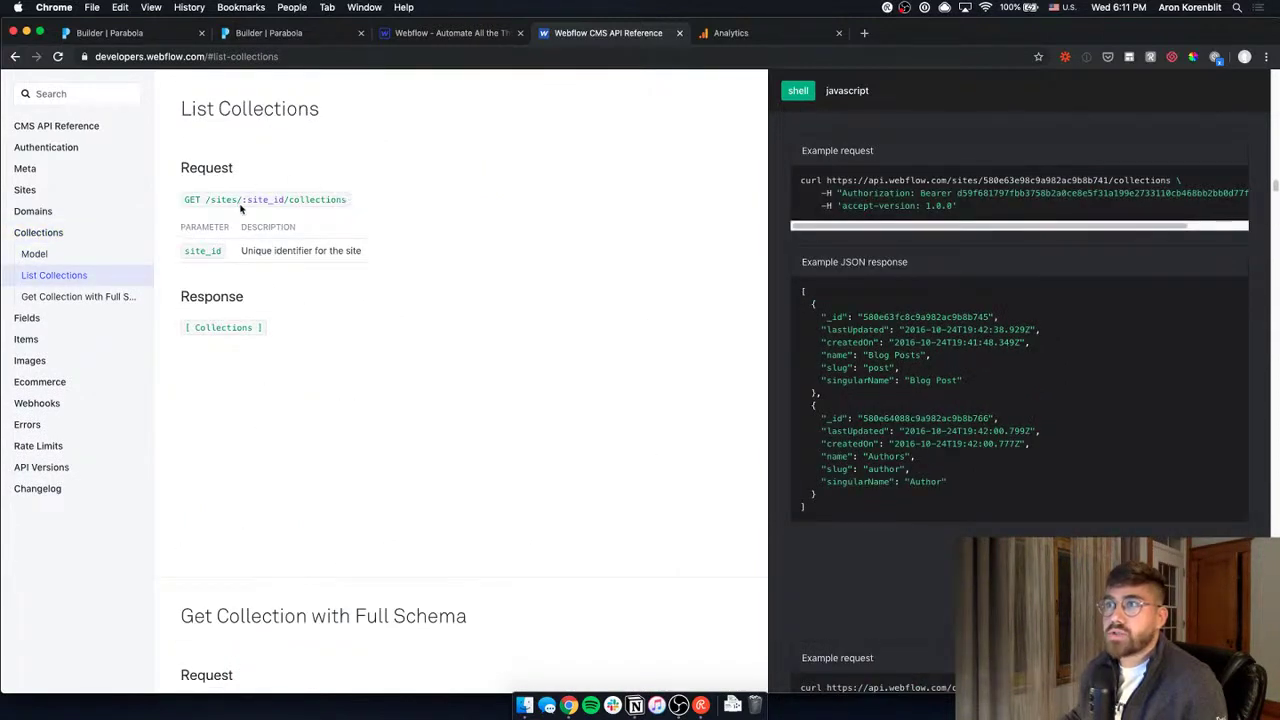
left_click_drag(252, 199, 280, 198)
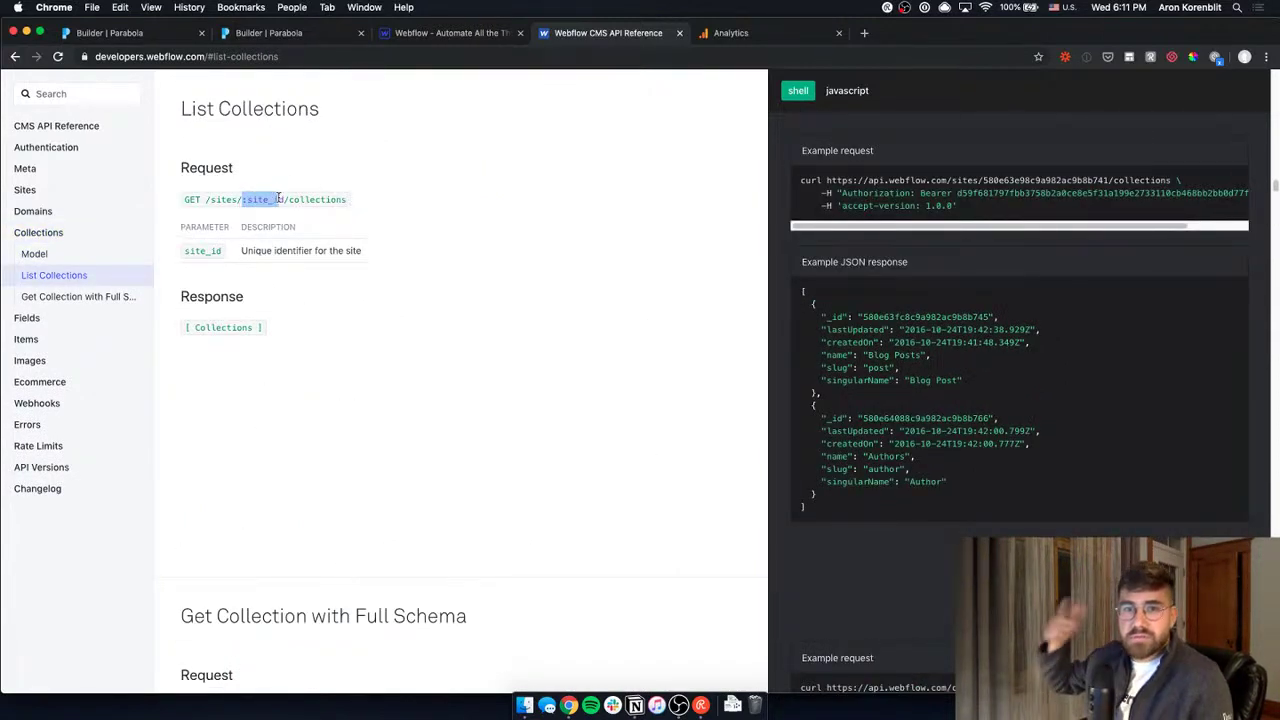
Return to Parabola and copy the _id of the Automate All the Things site from the Webflow source results.
left_click(297, 33)
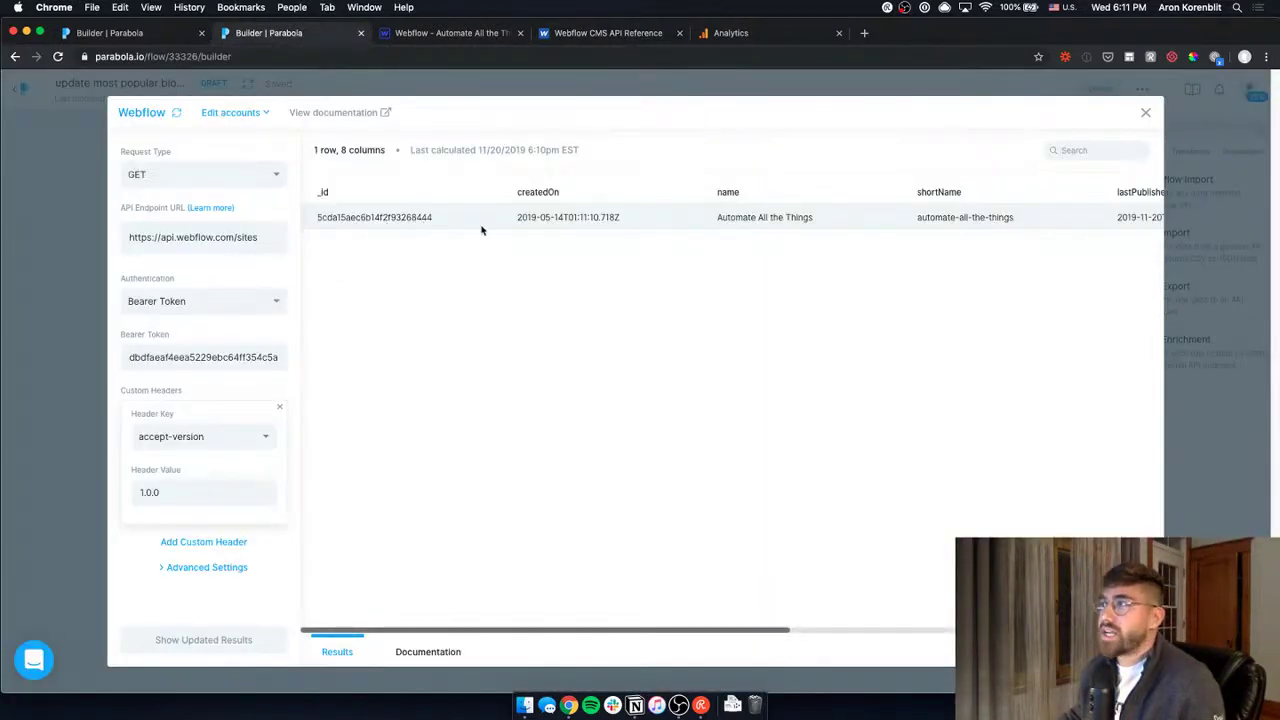
left_click_drag(767, 631, 733, 612)
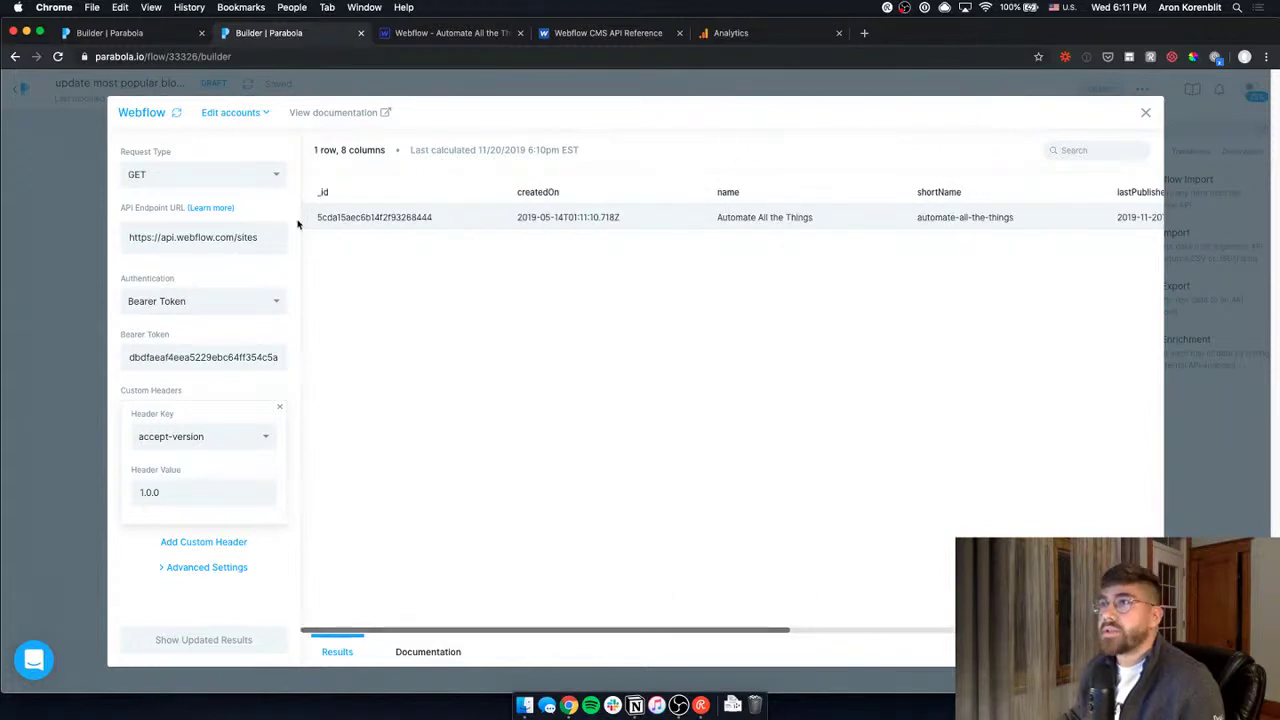
double_click(343, 217)
key("cmd+c")
Following the List Collections request format, append the copied site ID and "/collections" to Parabola's API Endpoint URL and update the results.
left_click(266, 238)
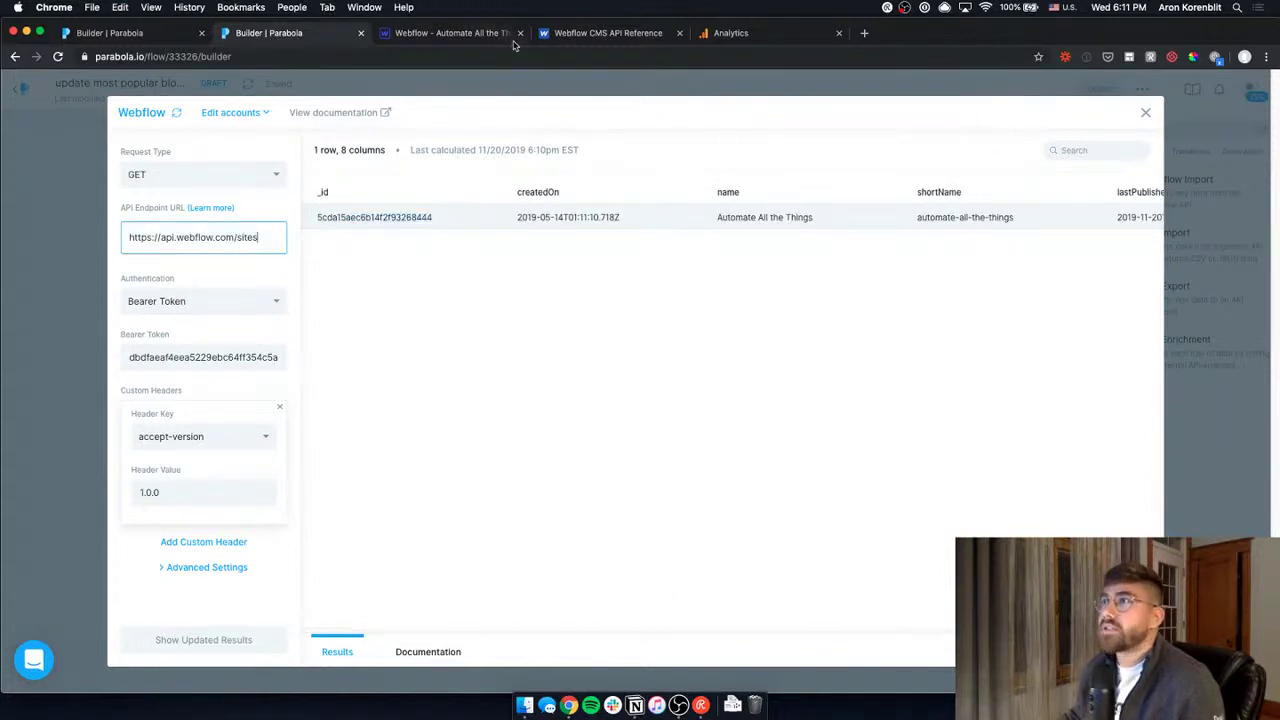
left_click(489, 36)
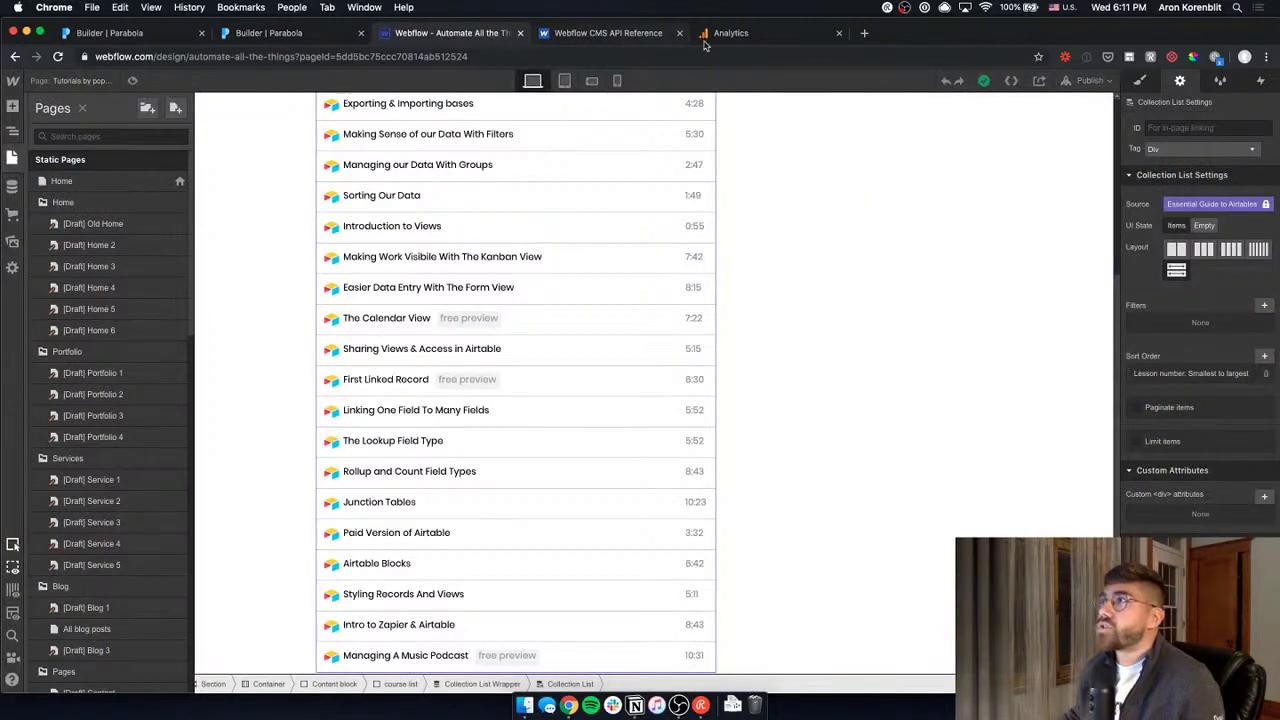
left_click(625, 35)
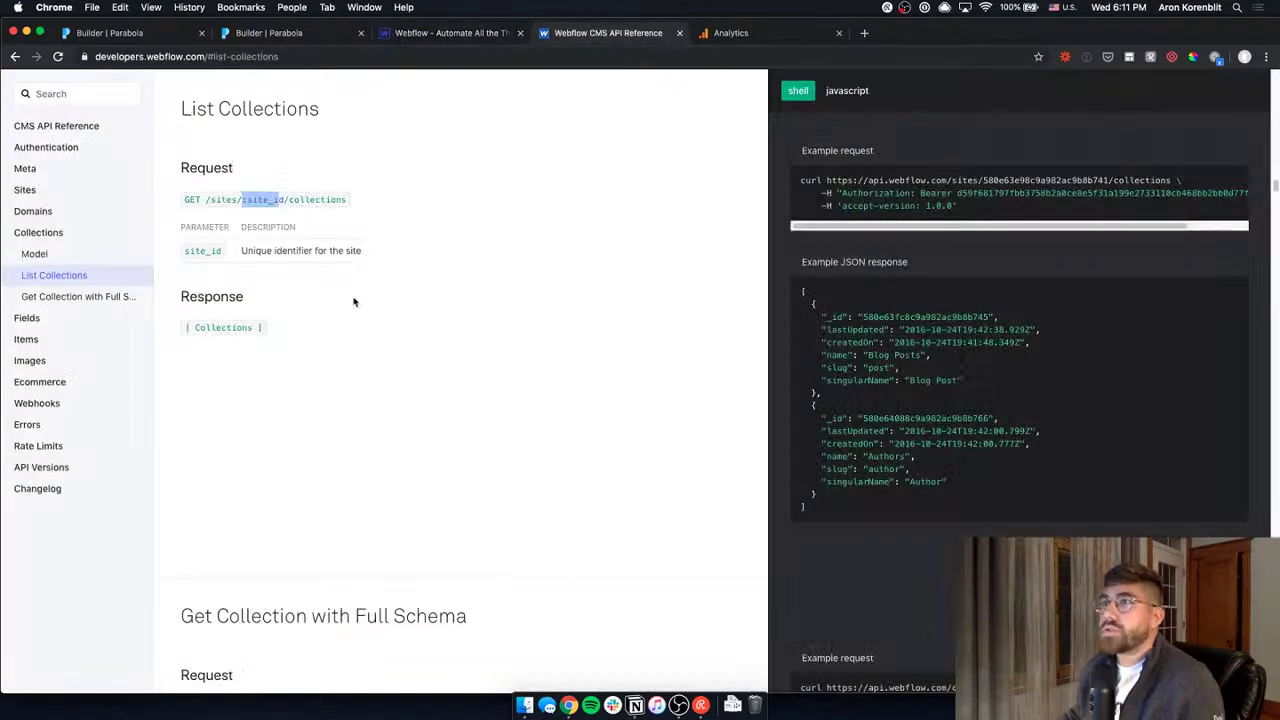
left_click(276, 200)
left_click(273, 35)
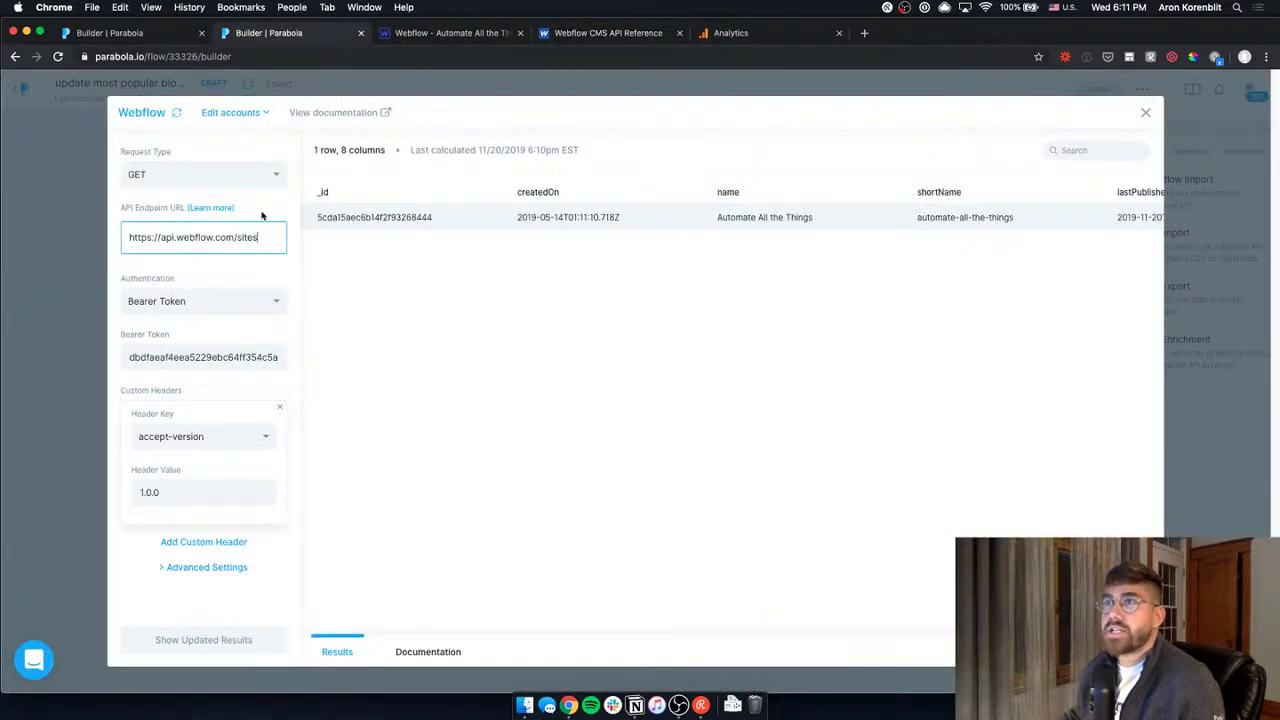
type("/")
key("cmd+v")
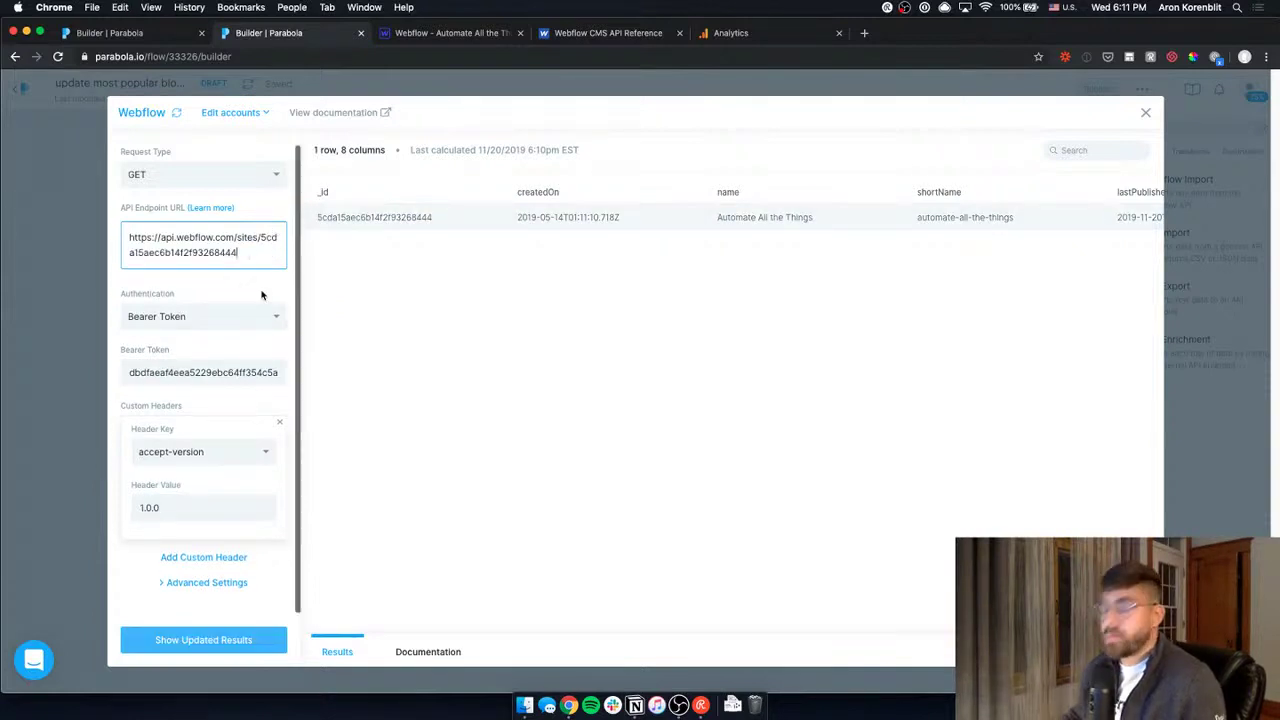
type("/collec")
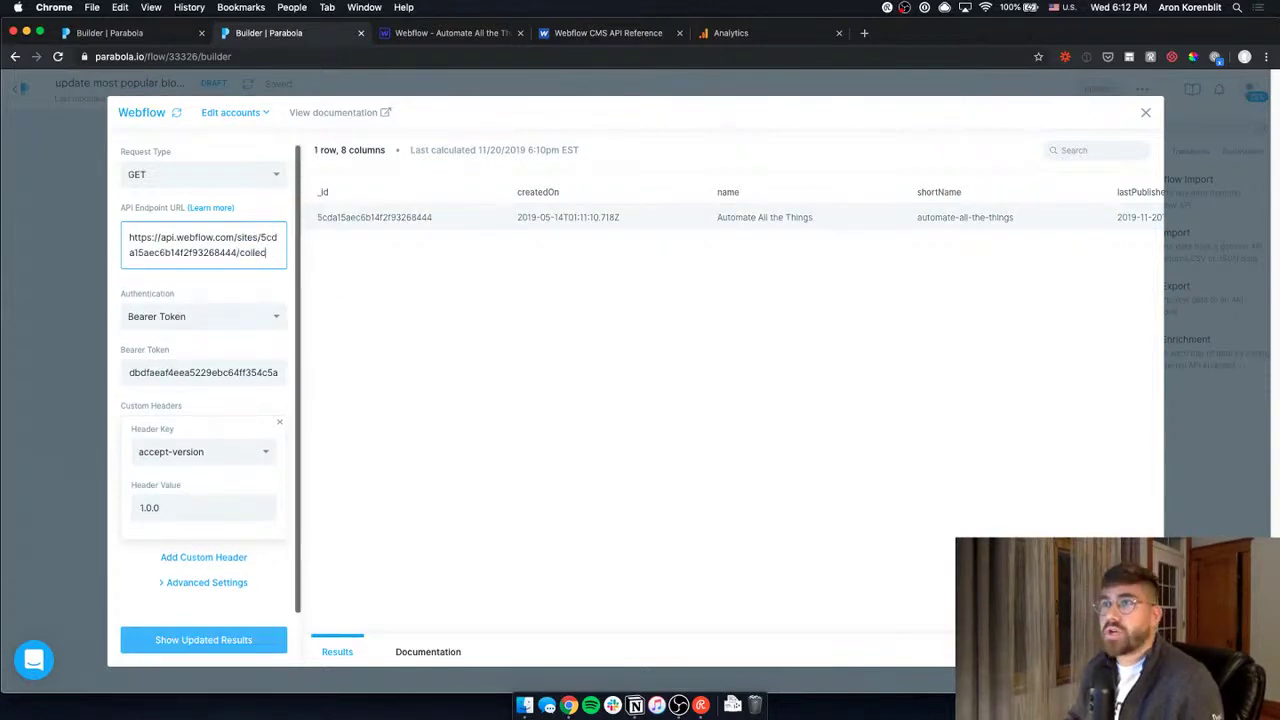
type("tions")
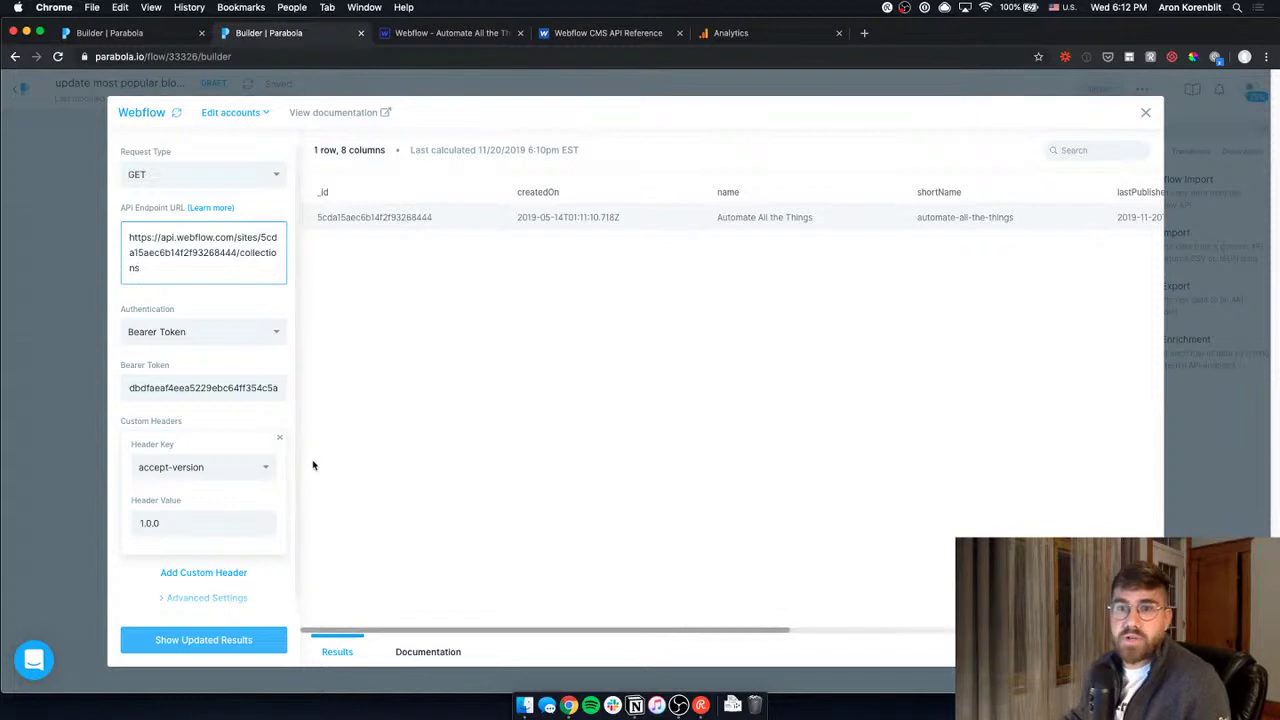
left_click(270, 640)
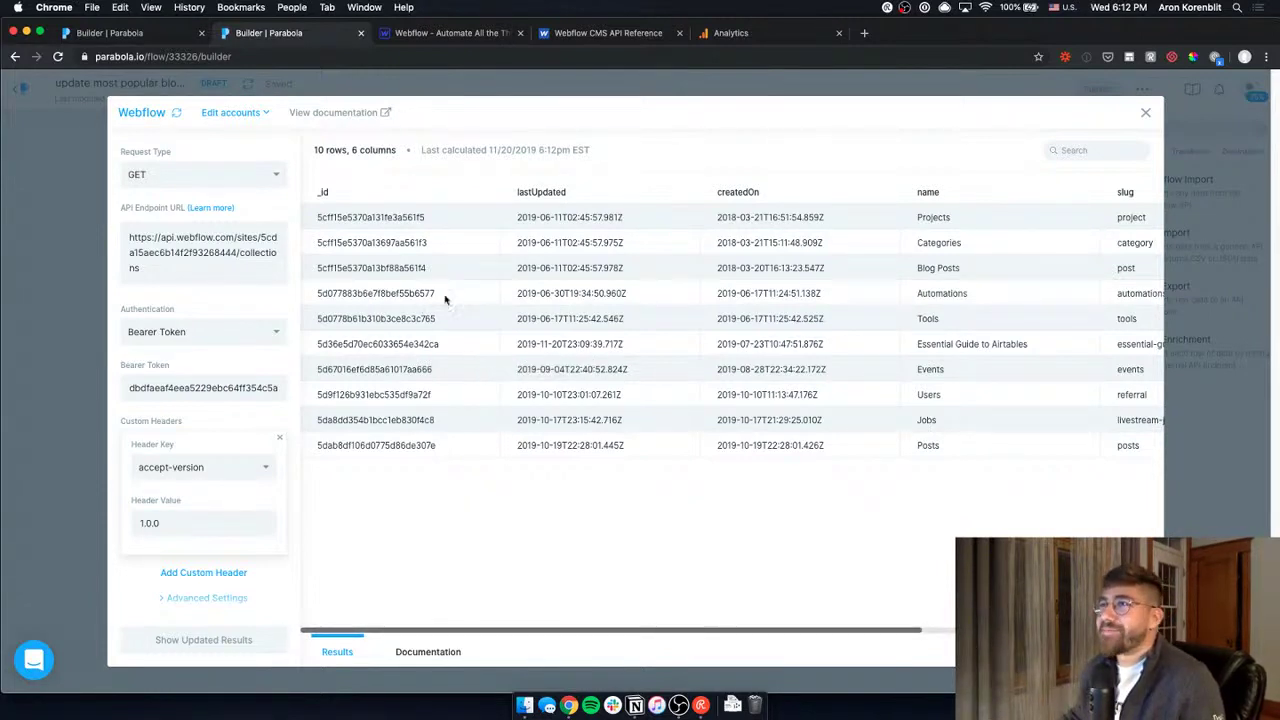
Check the request path of "Get All Items For a Collection" in the Webflow CMS API Reference, noting its collection_id parameter.
left_click(646, 38)
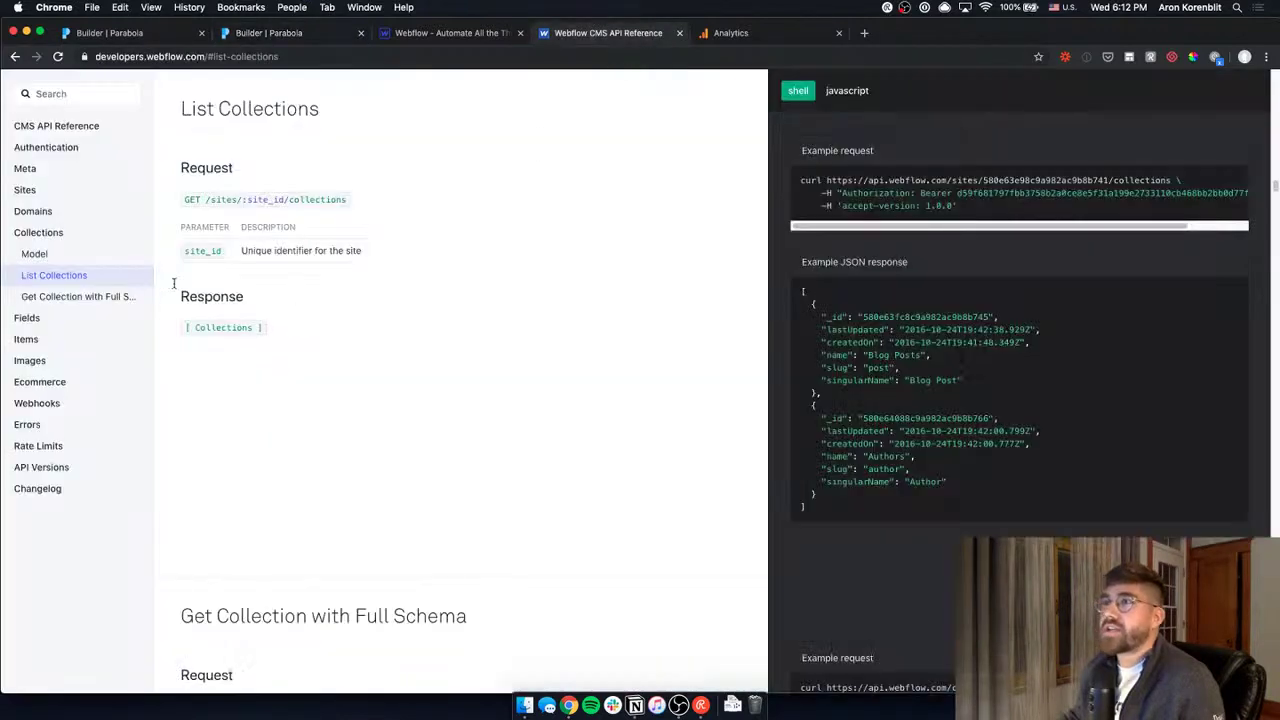
left_click(30, 339)
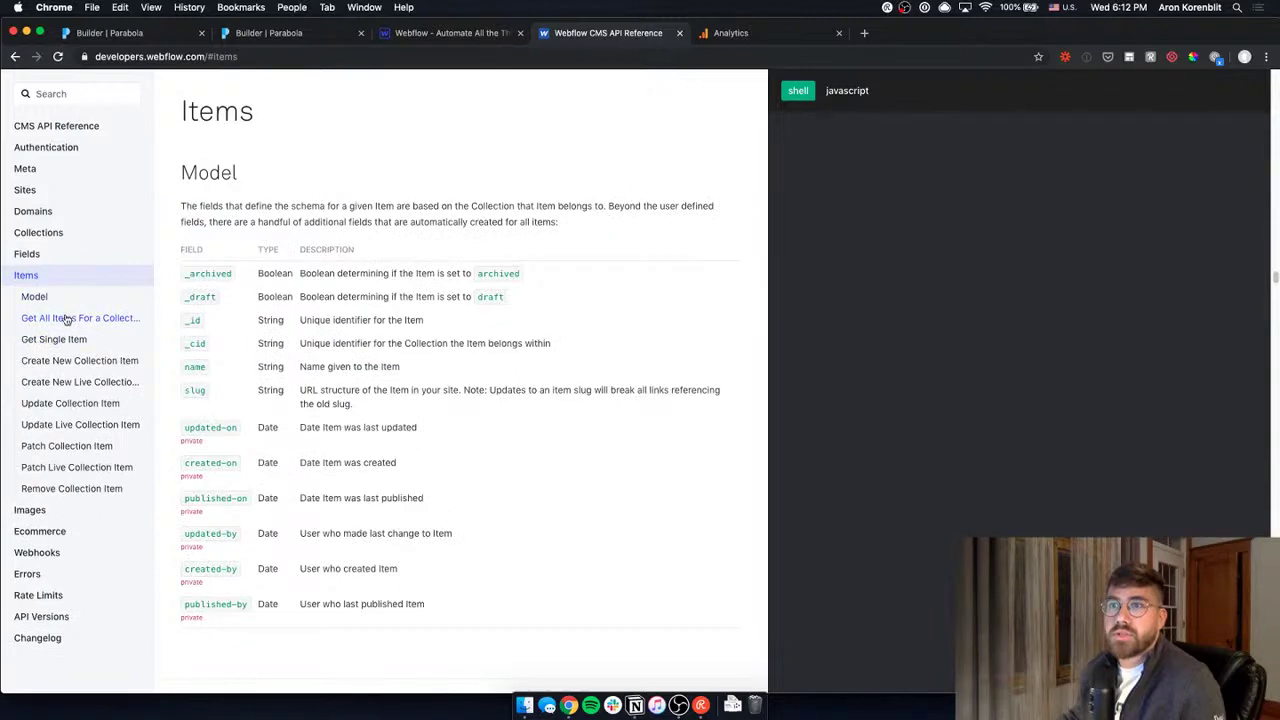
left_click(62, 318)
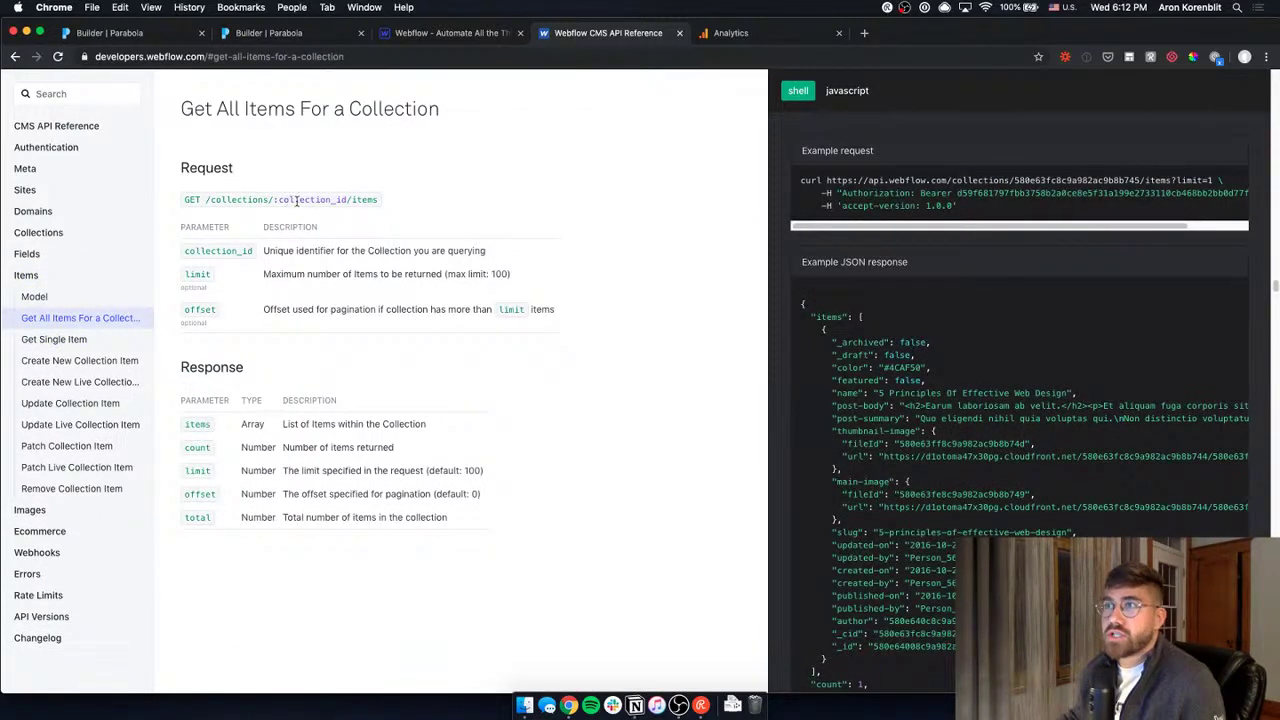
left_click_drag(277, 200, 338, 201)
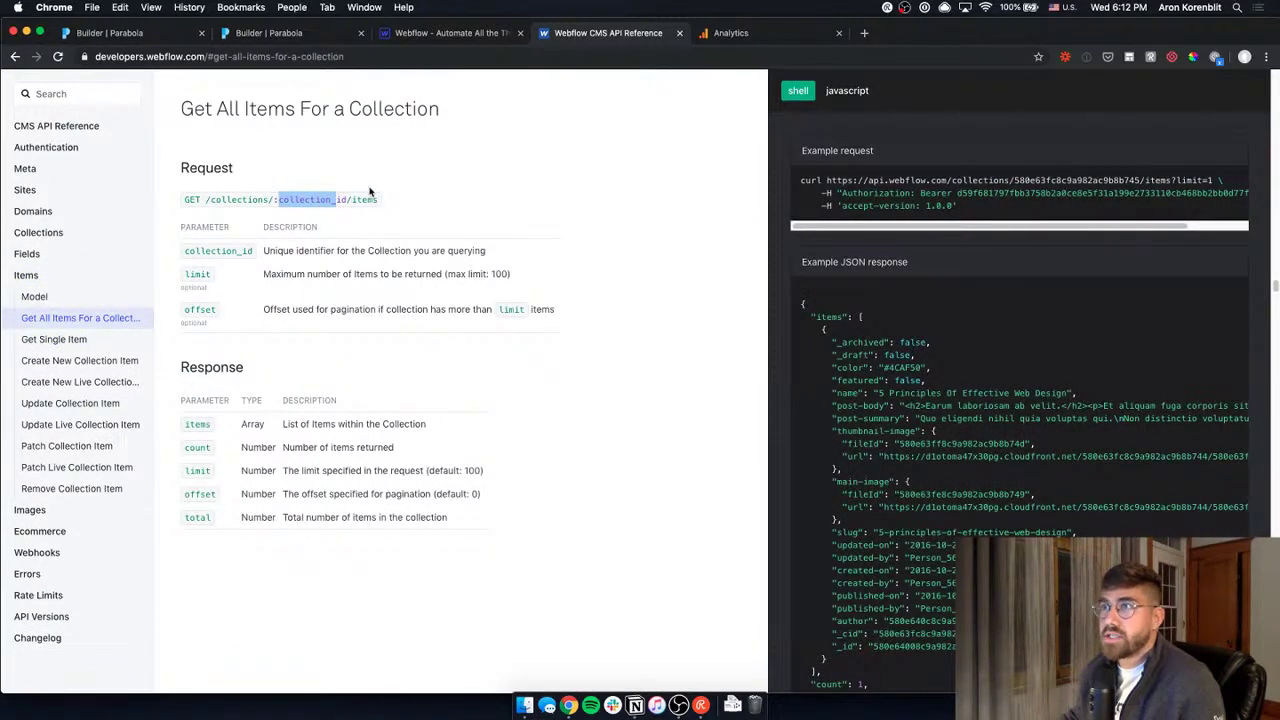
Return to Parabola and copy the _id of the Essential Guide to Airtables collection from the results.
left_click(268, 36)
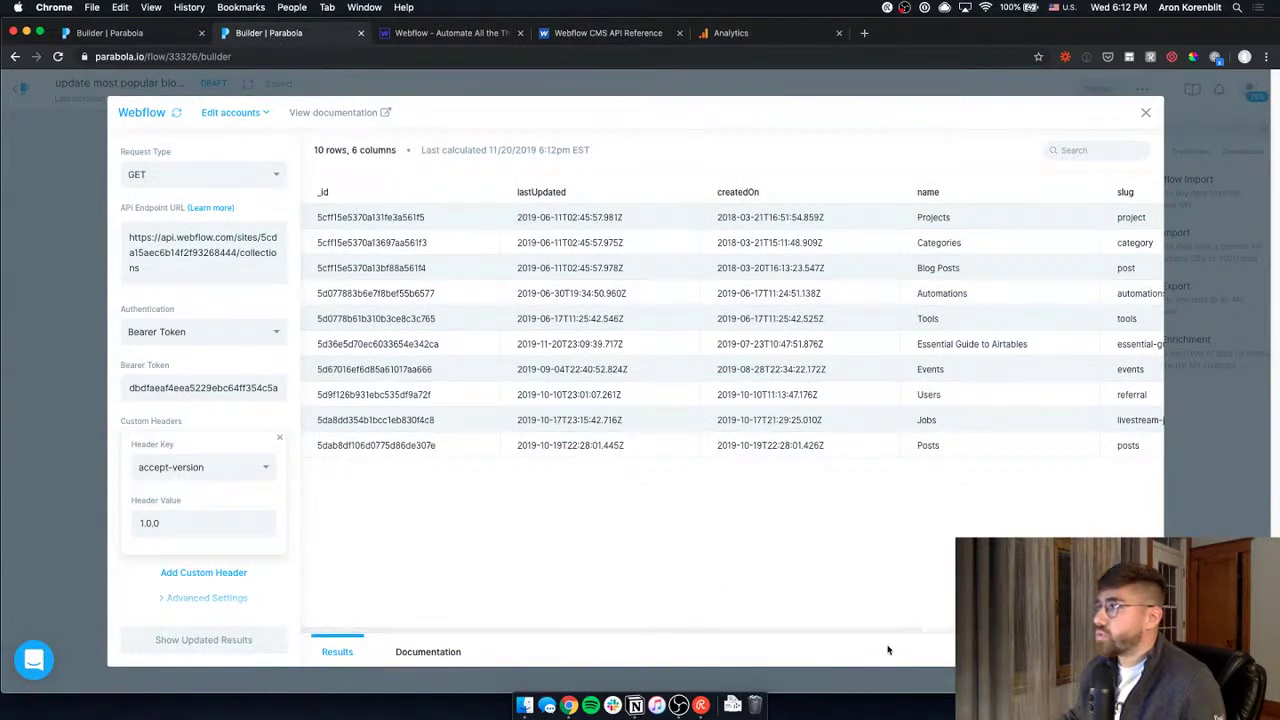
triple_click(972, 343)
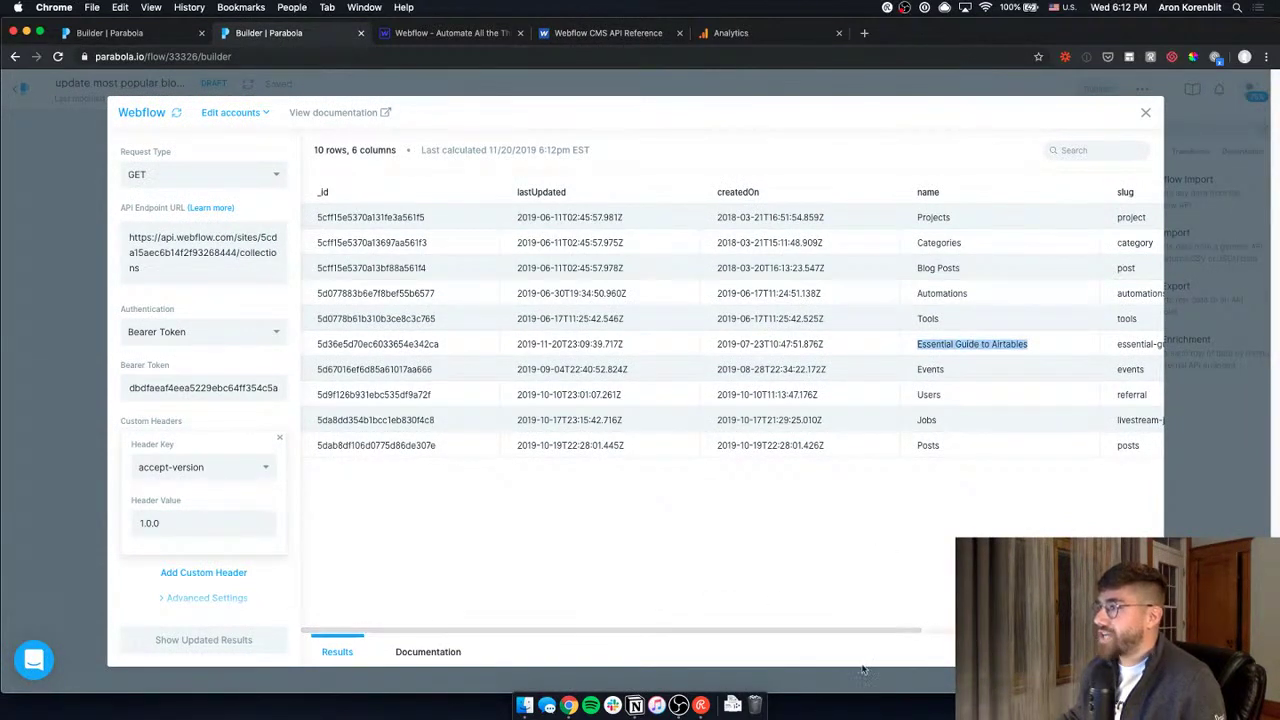
mouse_move(908, 630)
left_mouse_down()
mouse_move(1155, 626)
mouse_move(906, 624)
left_mouse_up()
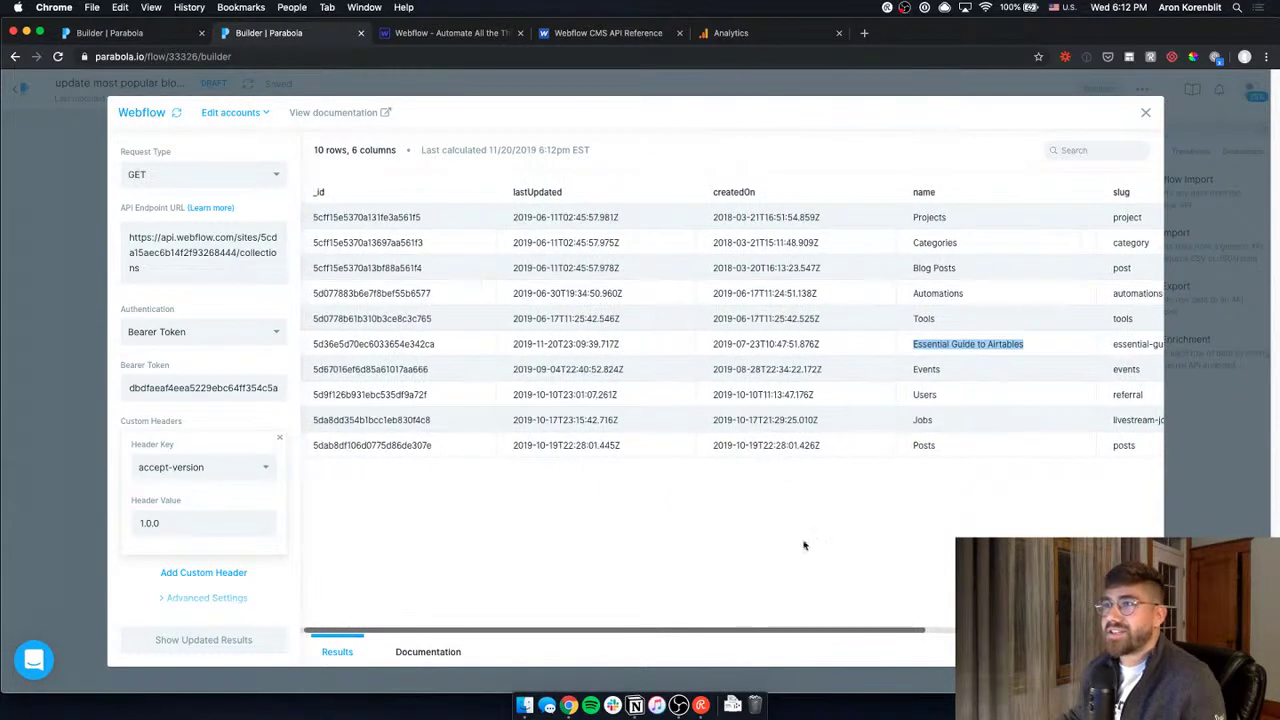
triple_click(405, 344)
key("super+c")
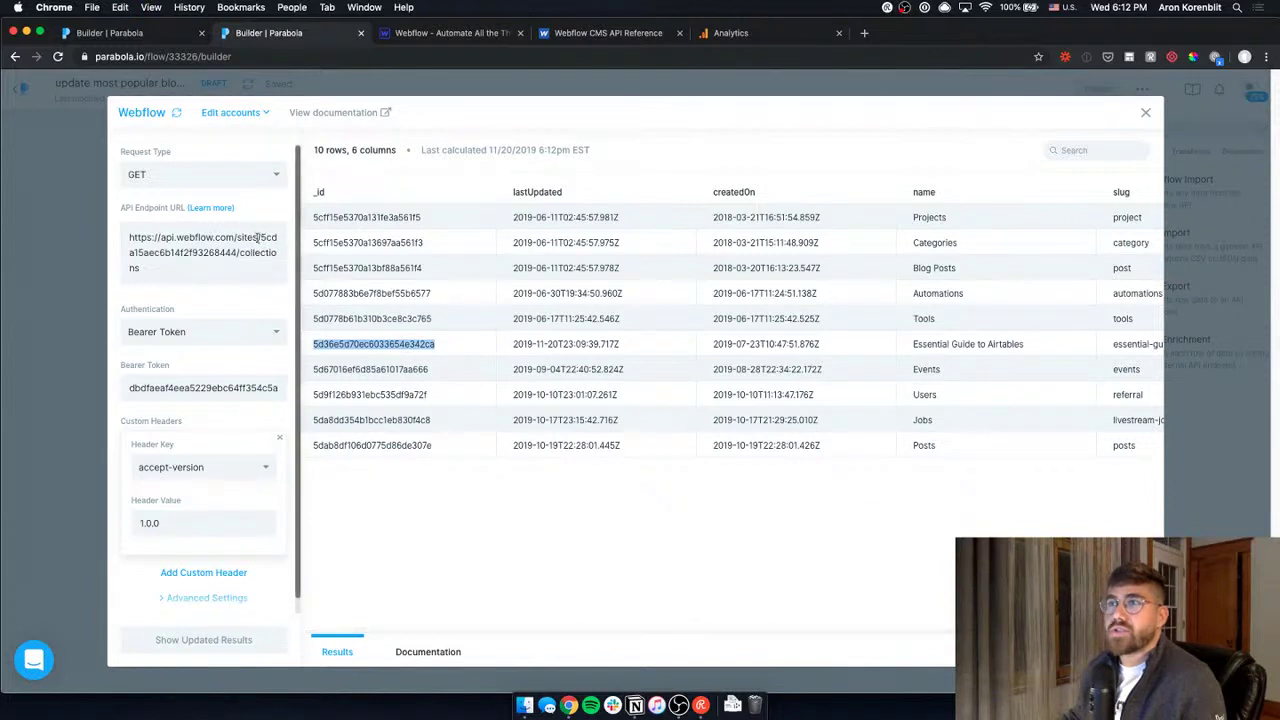
left_click(241, 237)
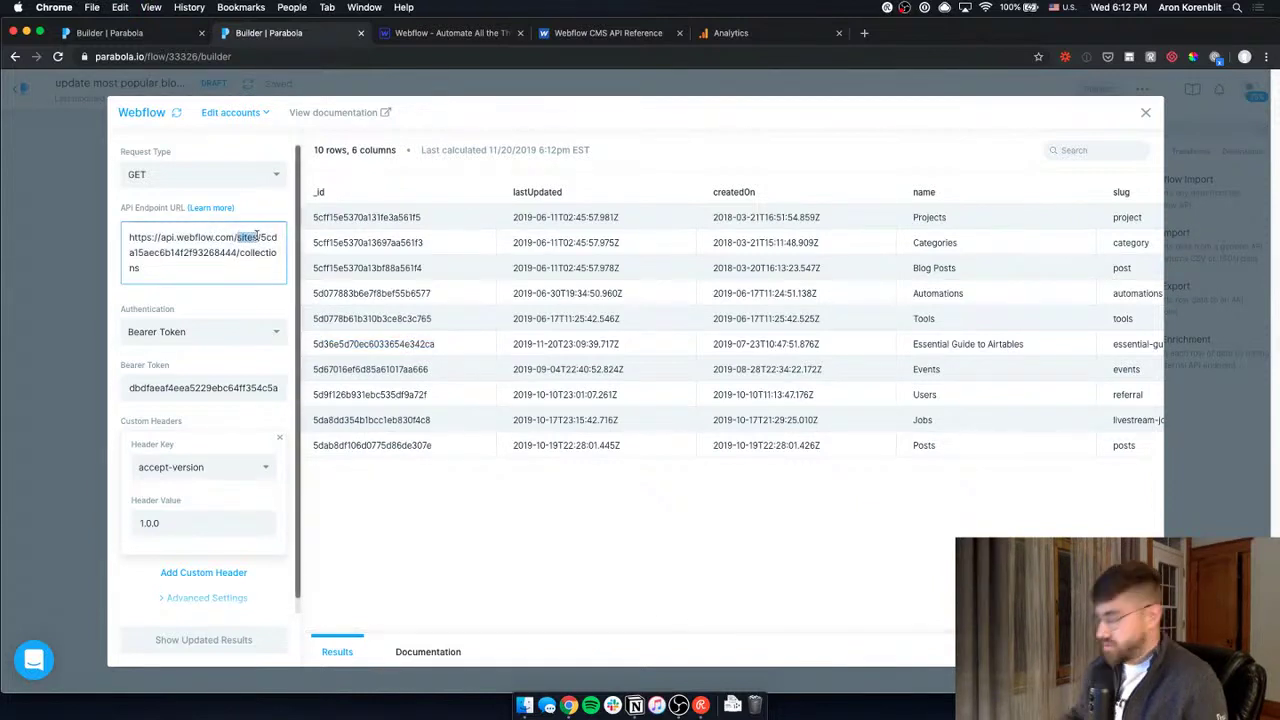
type("collections")
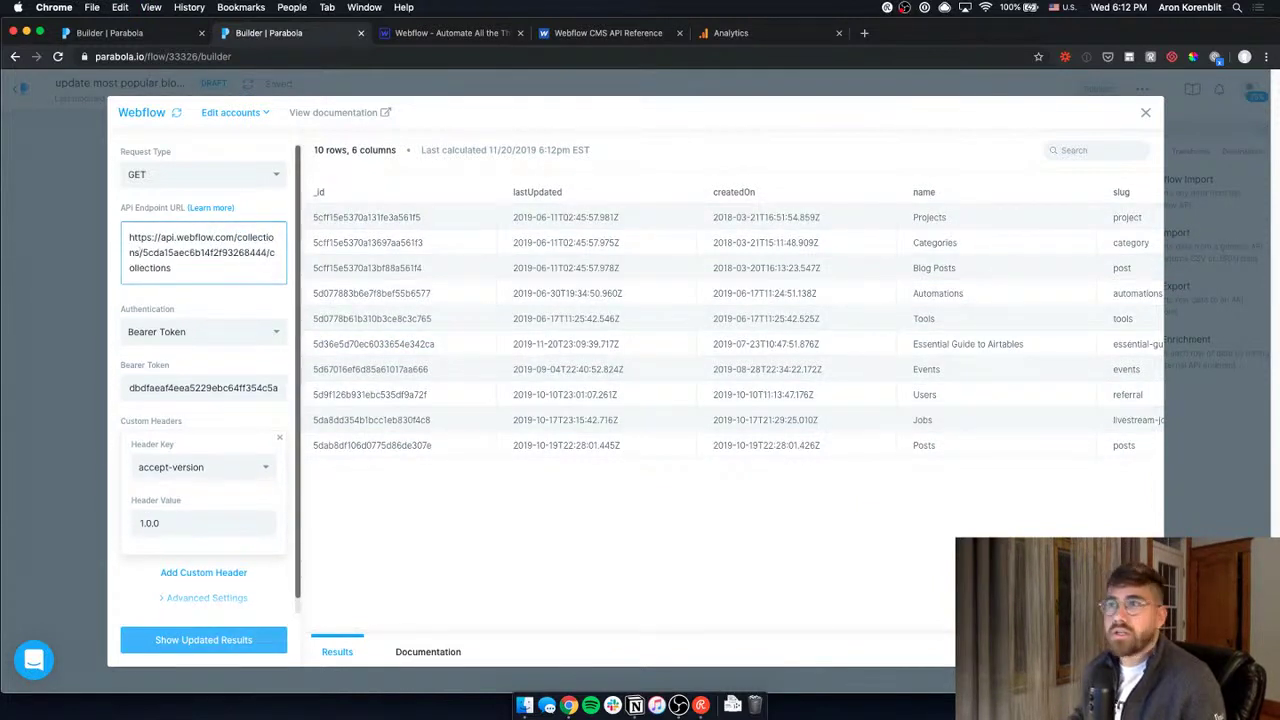
left_click_drag(141, 252, 274, 252)
key("super+v")
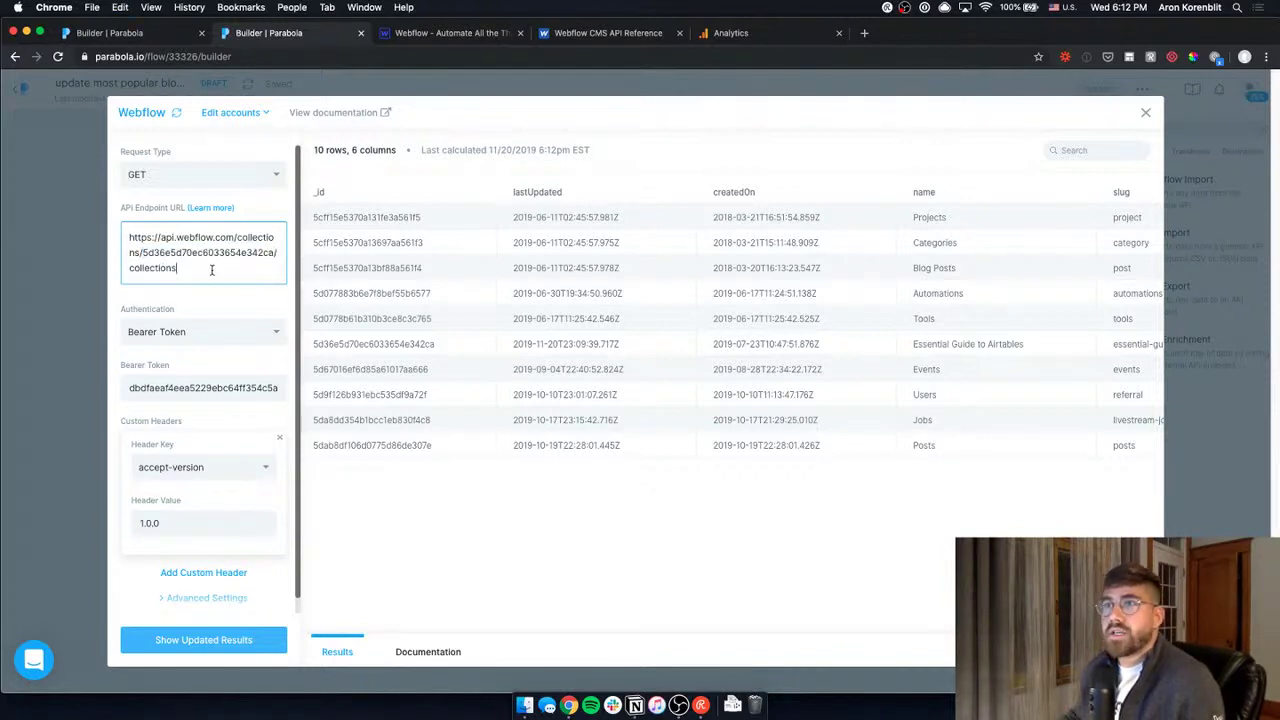
left_click_drag(211, 269, 116, 270)
type("items")
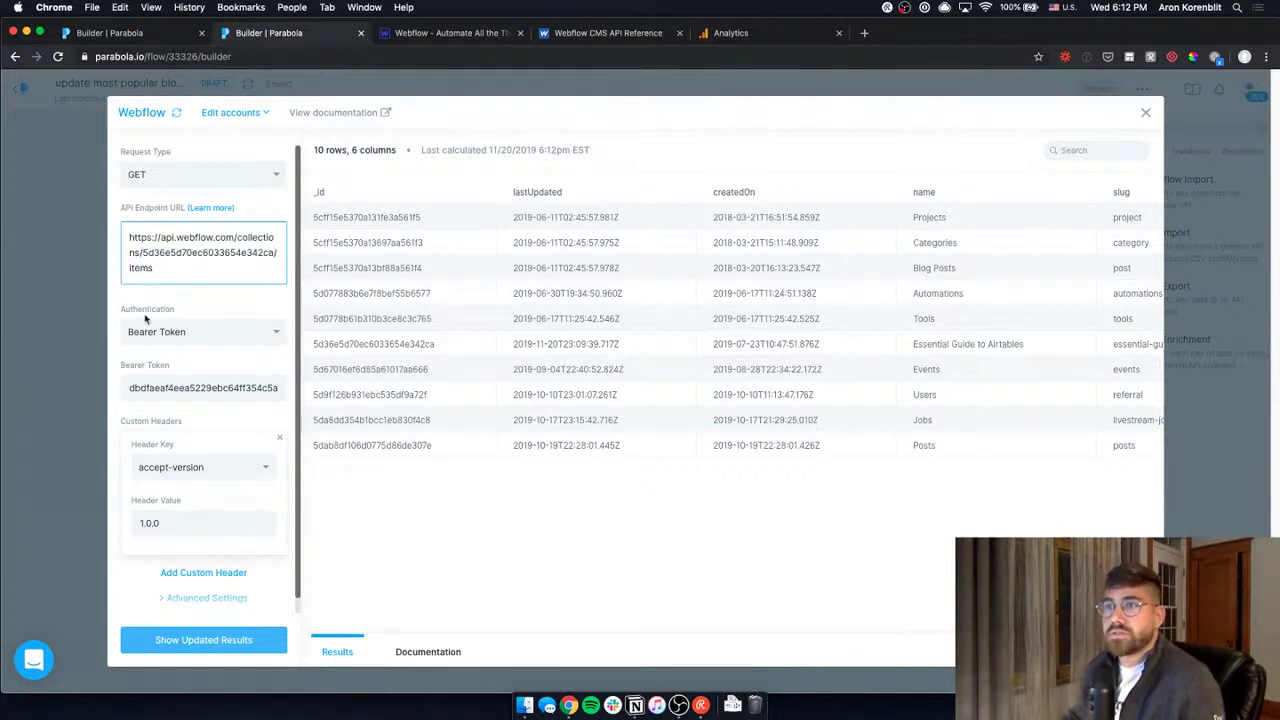
left_click(241, 641)
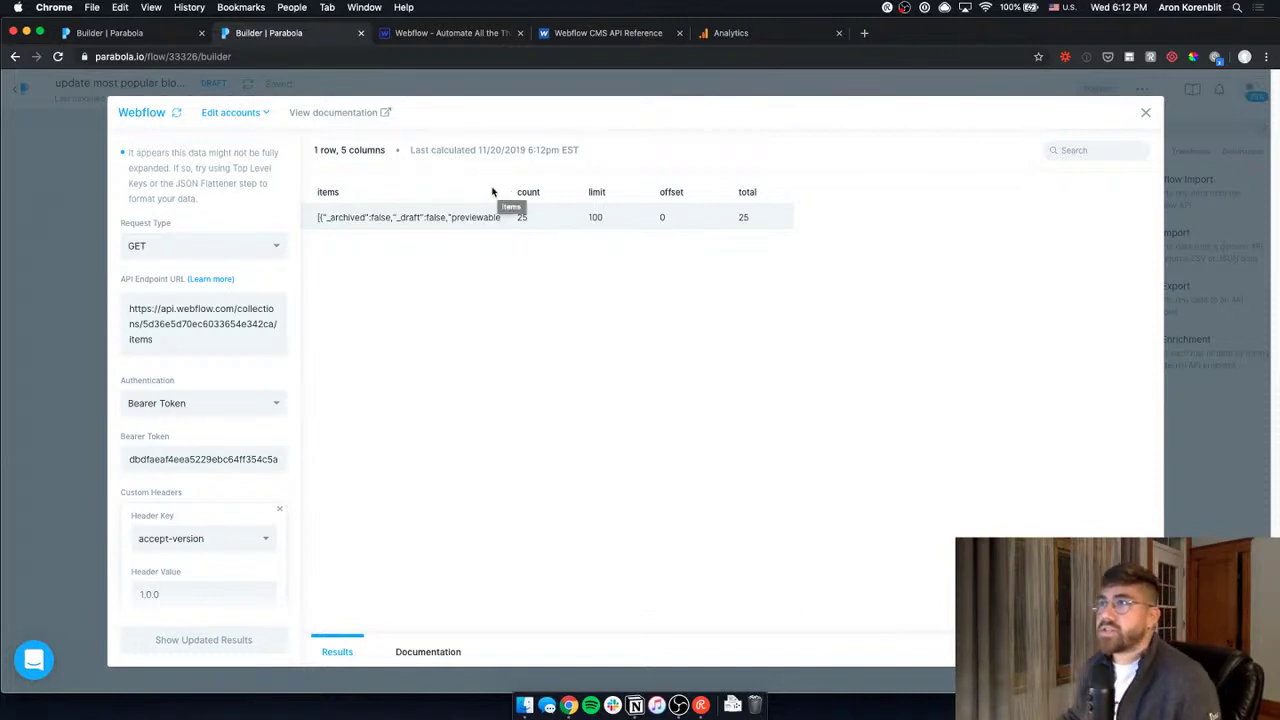
Compare the returned items column with the items array in the API reference's example JSON response for Get All Items.
triple_click(461, 219)
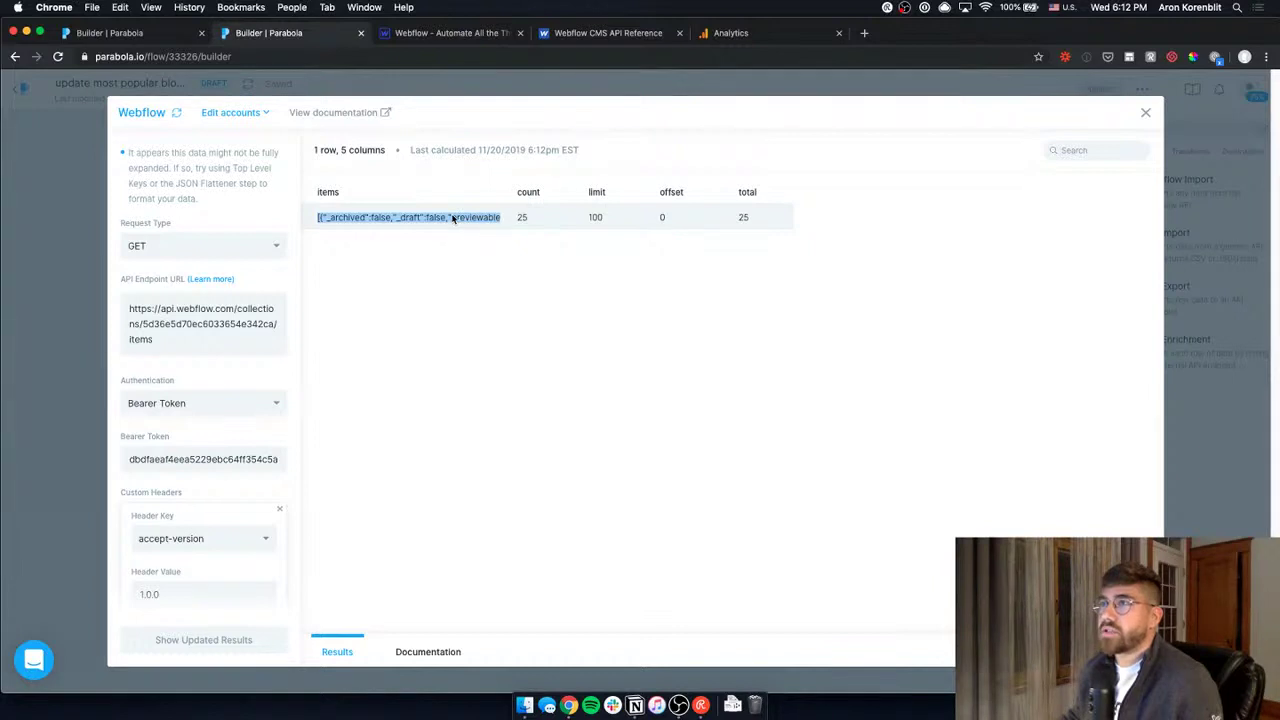
left_click(441, 240)
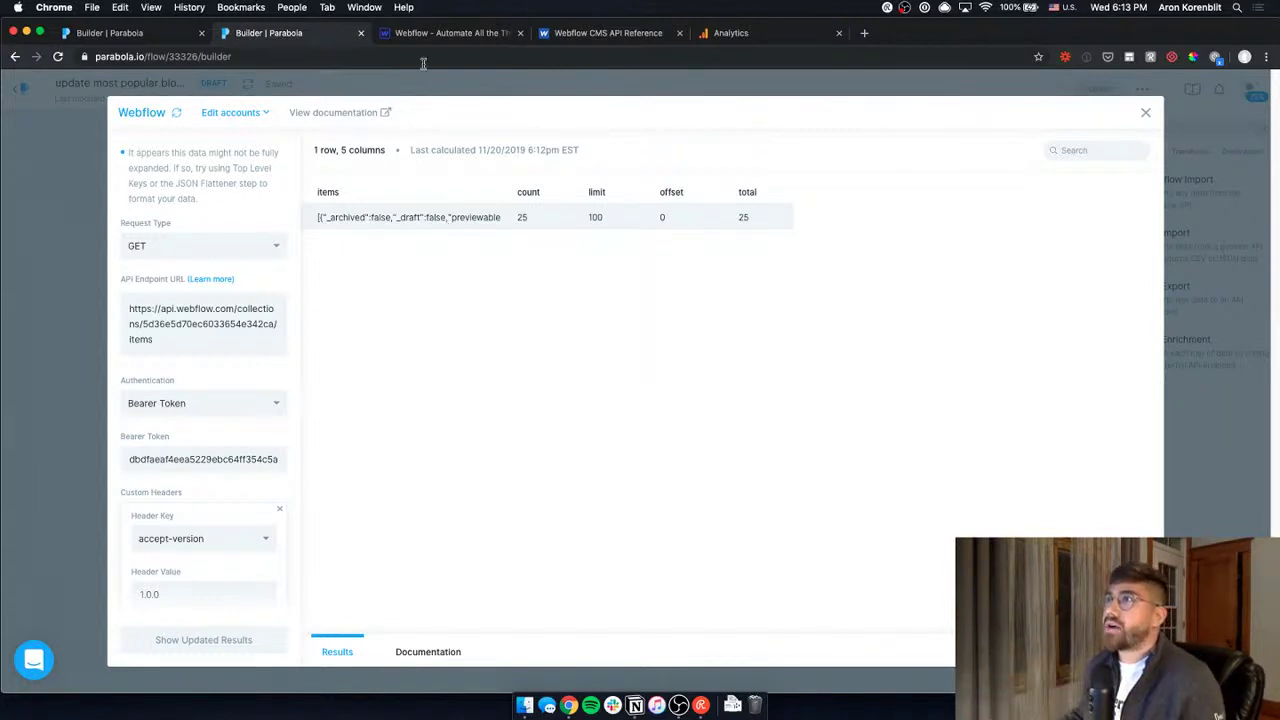
left_click(586, 33)
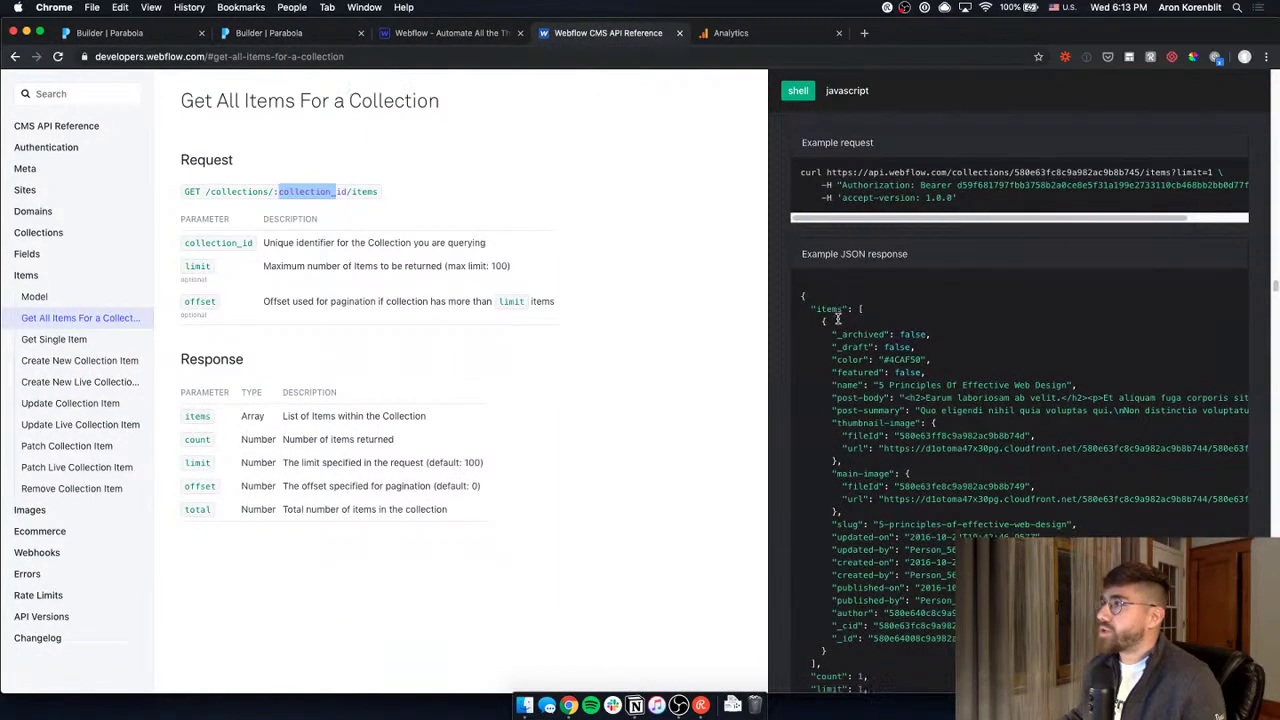
left_click_drag(800, 298, 896, 483)
scroll(900, 470, "up", 2)
left_click(913, 457)
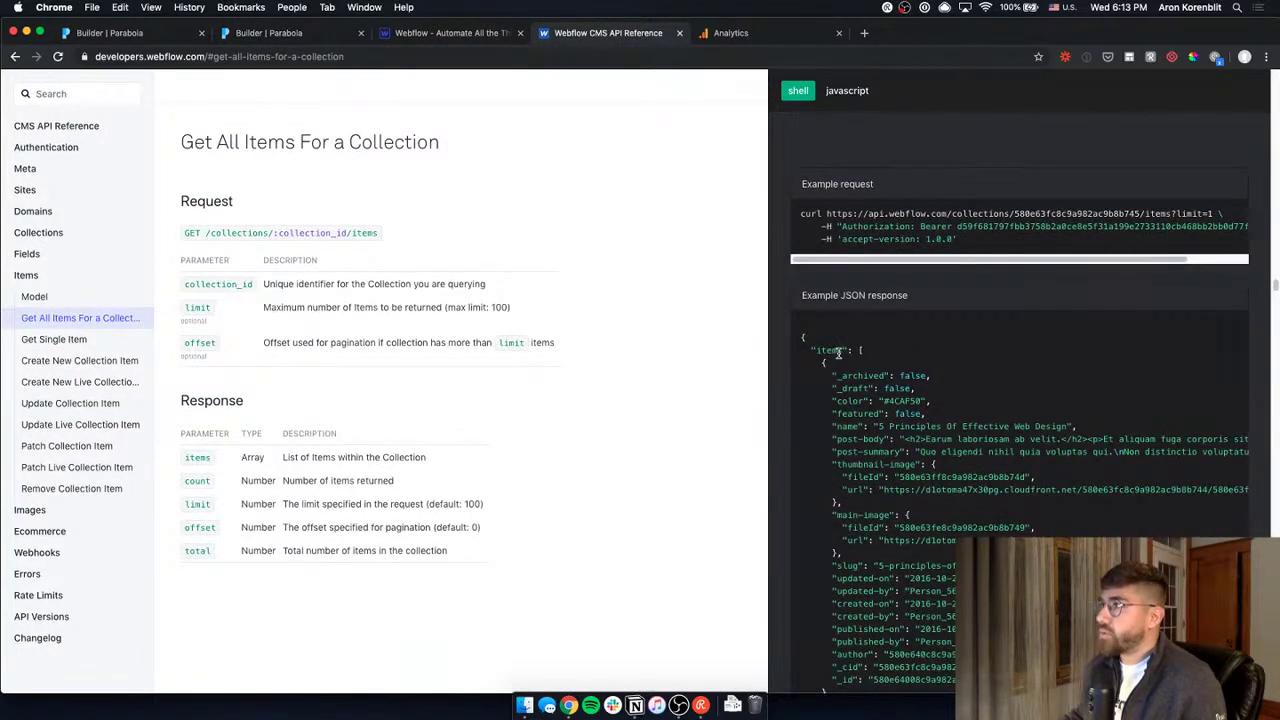
left_click_drag(862, 352, 930, 510)
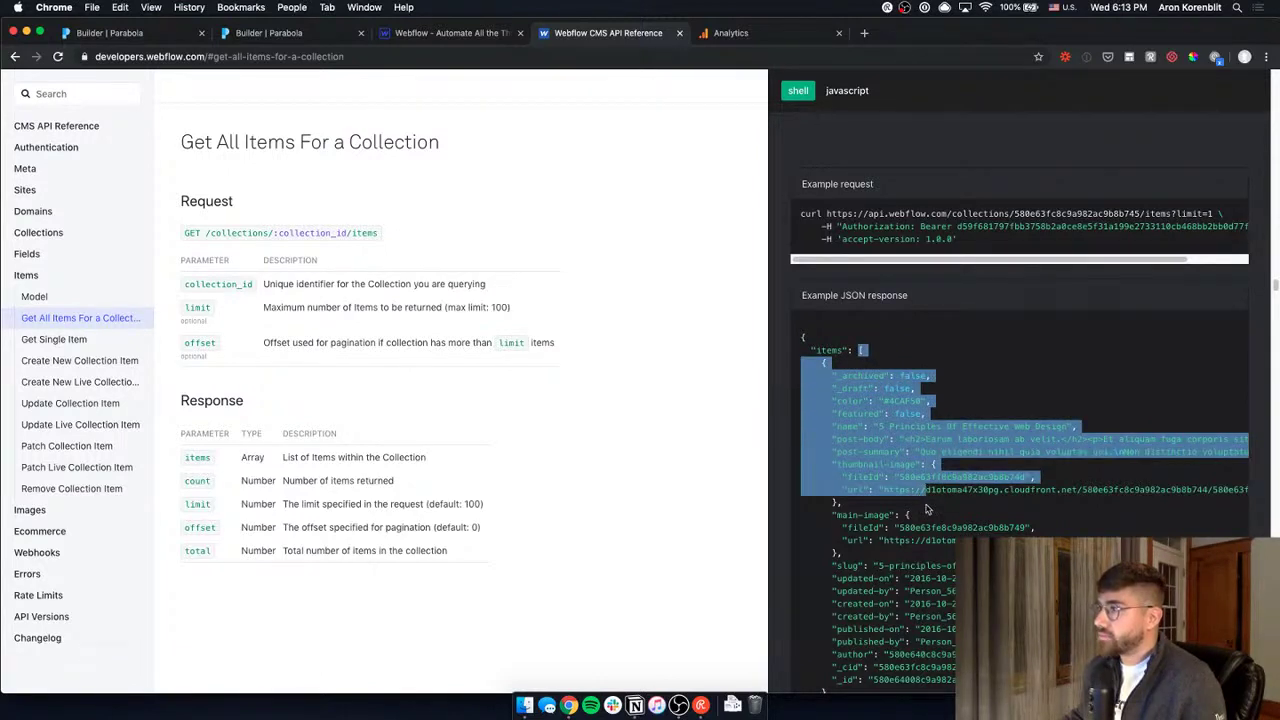
left_click(887, 358)
scroll(852, 370, "down", 1)
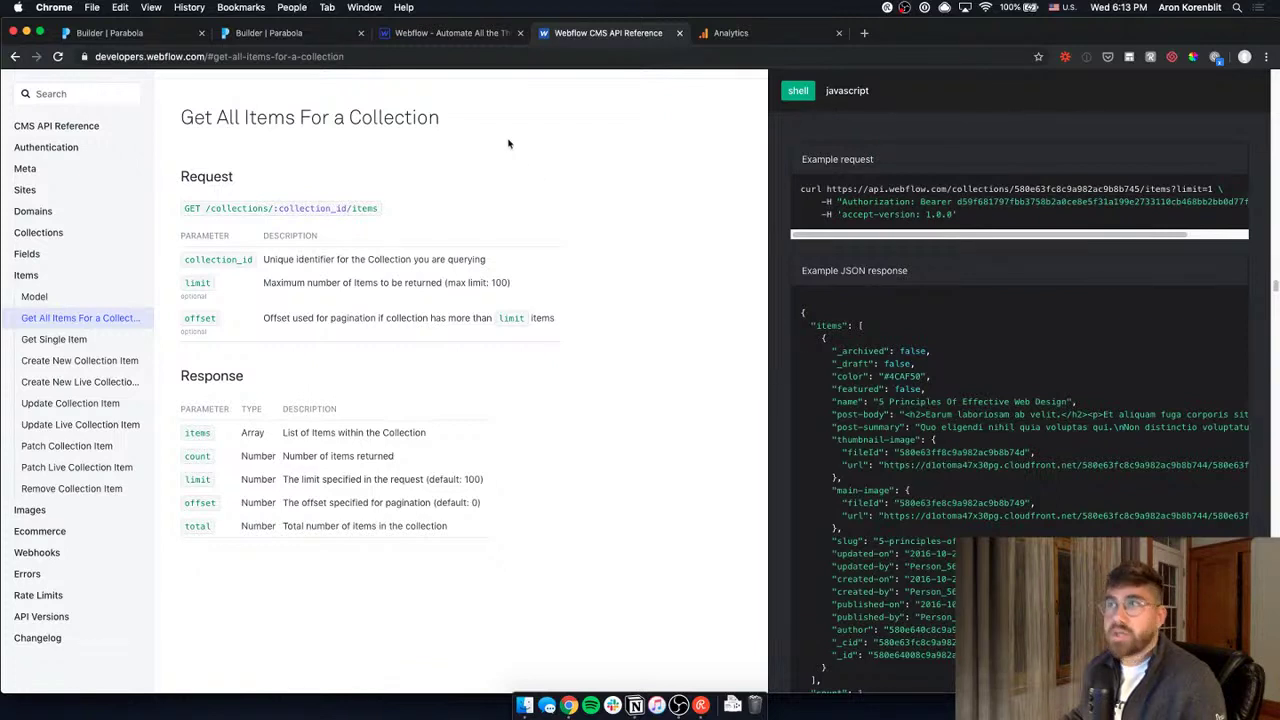
Back in Parabola, add a top level key of "items" to the Webflow import and update the results.
left_click(352, 43)
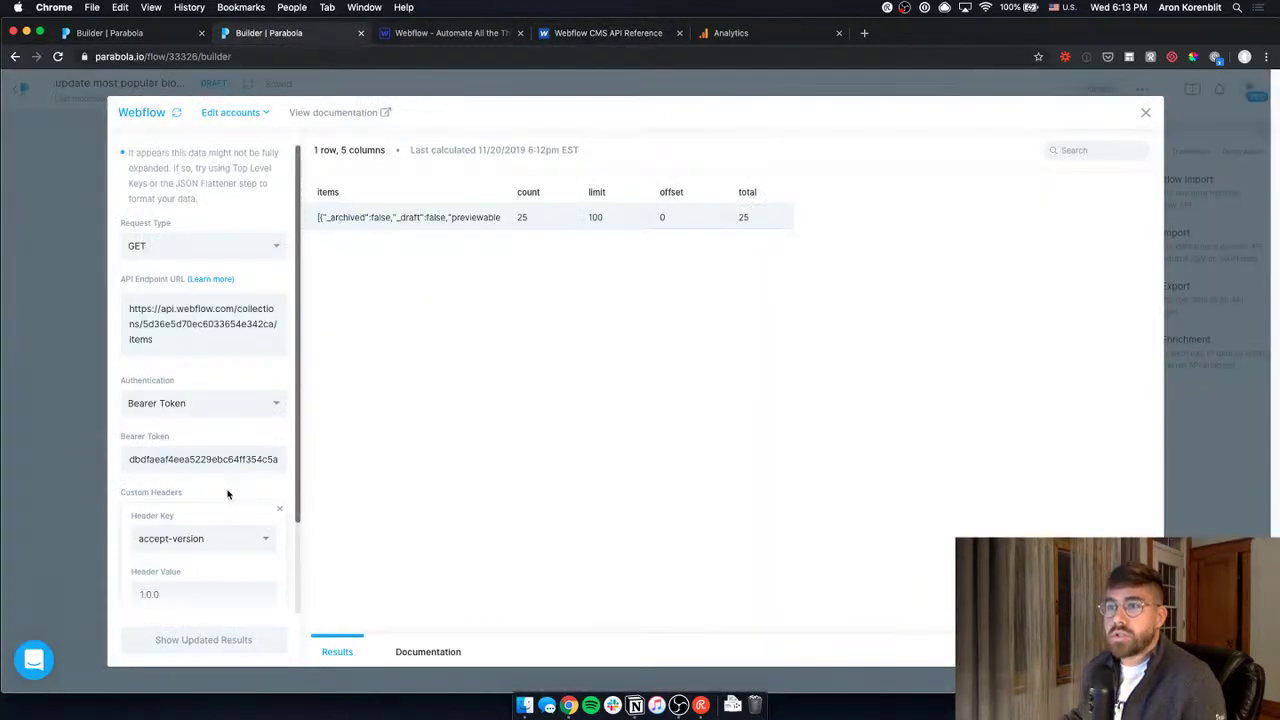
scroll(229, 500, "down", 3)
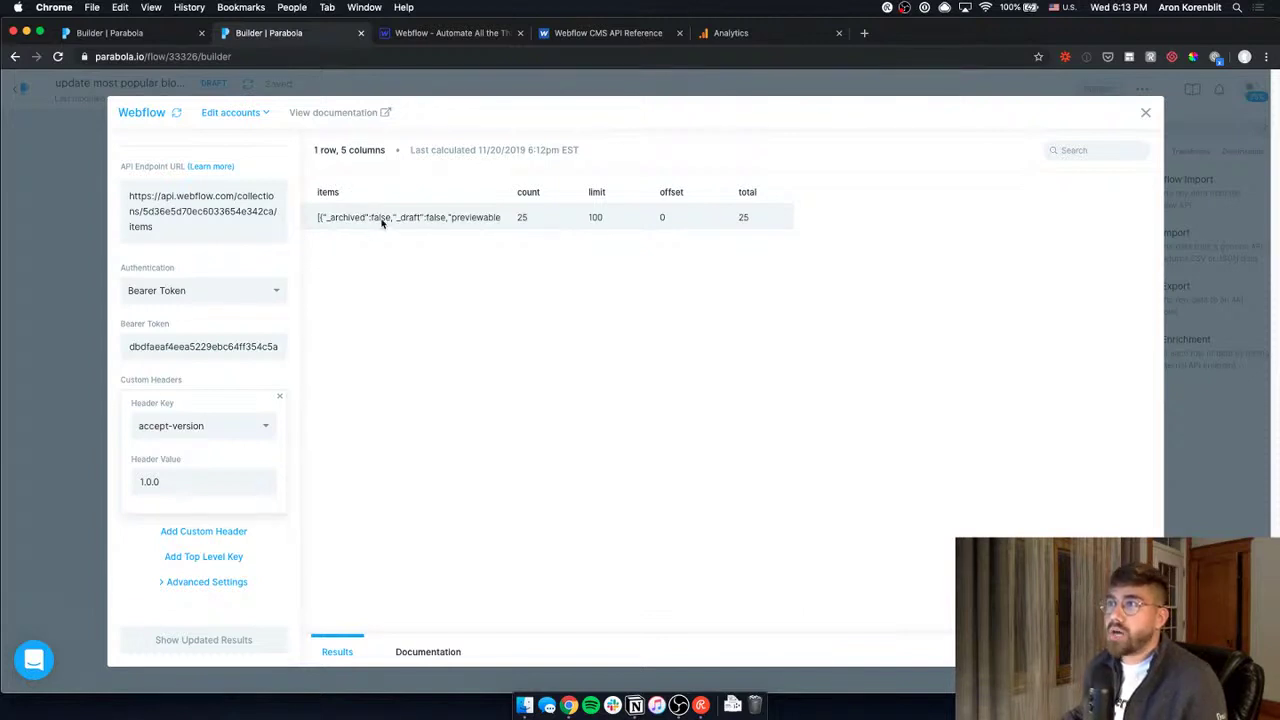
mouse_move(381, 223)
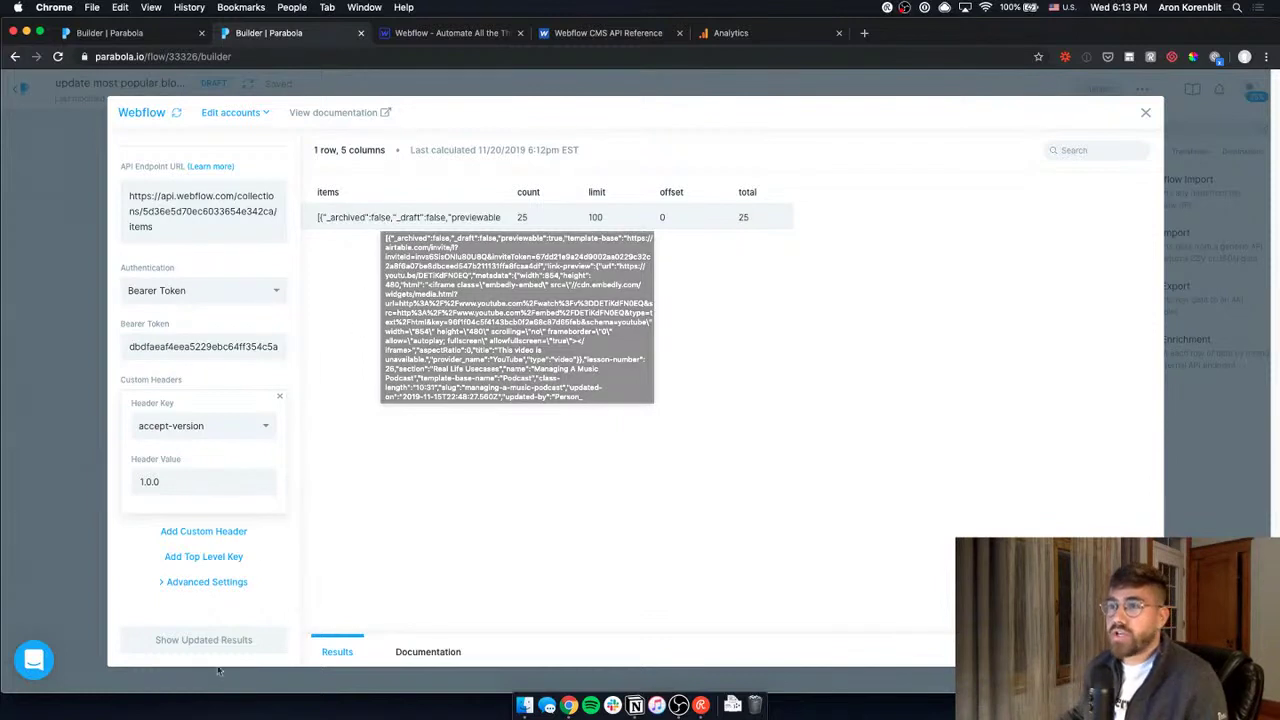
scroll(237, 507, "up", 2)
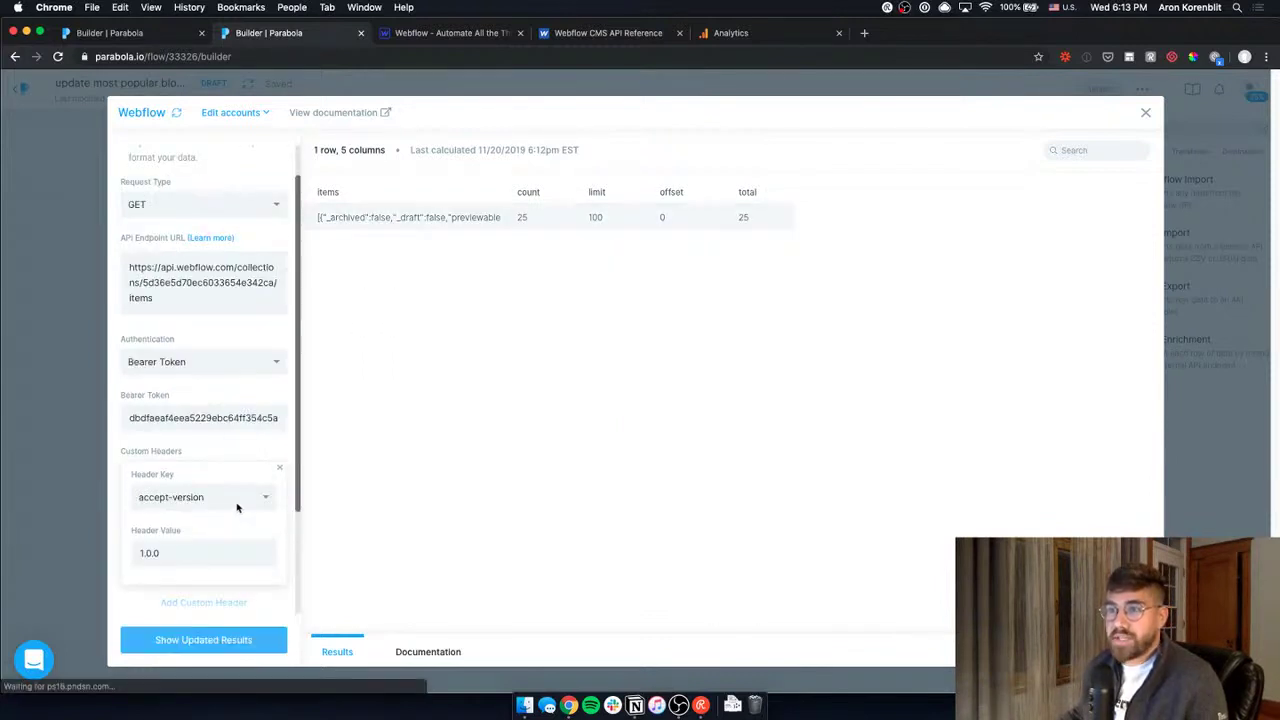
scroll(283, 503, "down", 3)
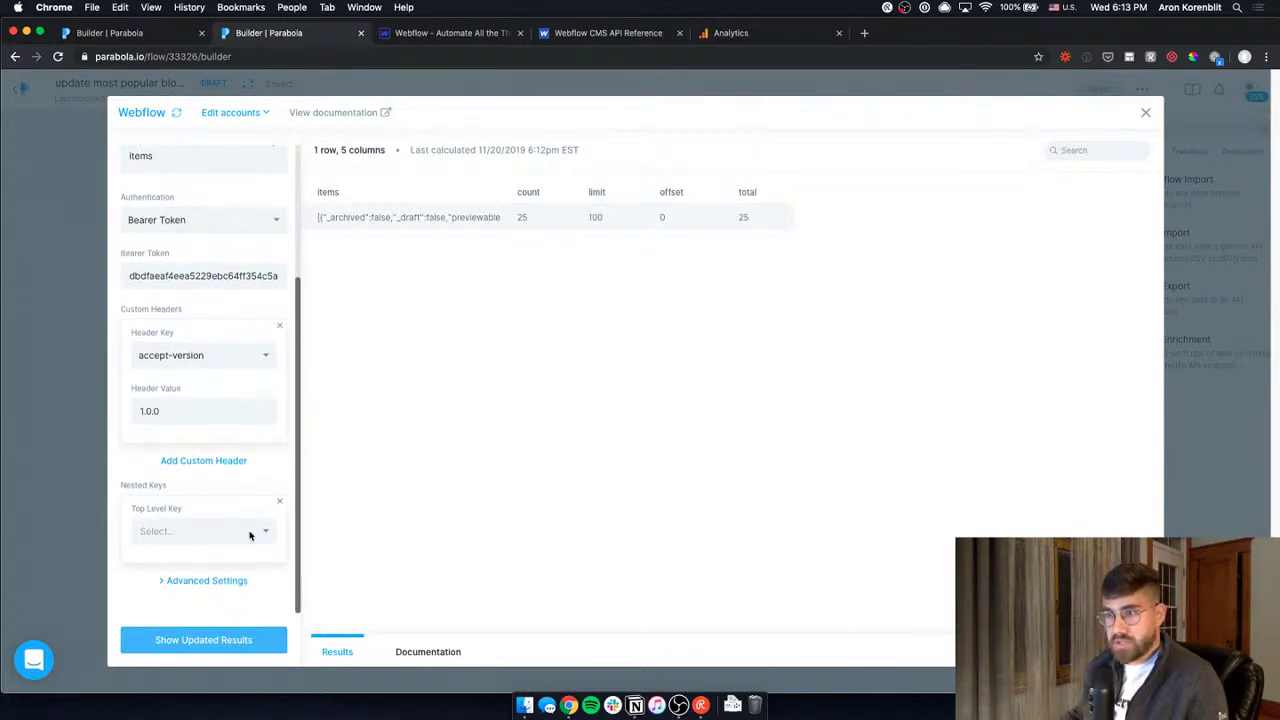
left_click(242, 535)
left_click(223, 557)
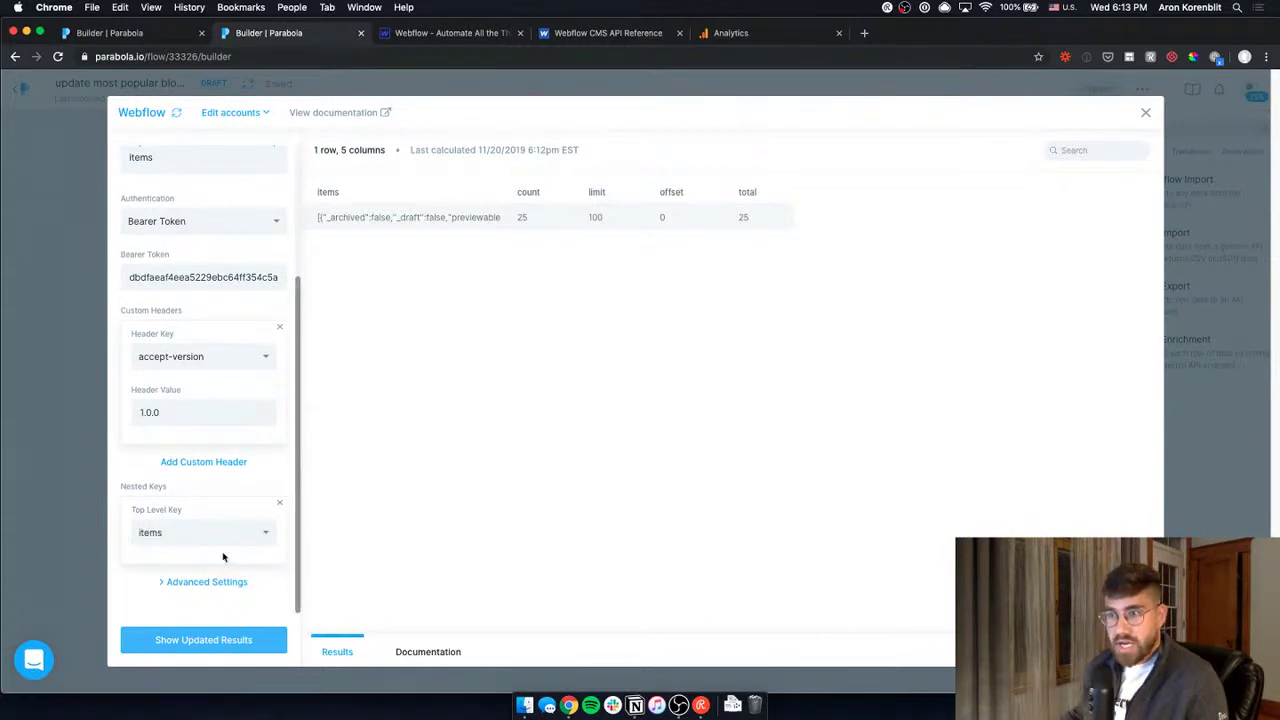
left_click(246, 640)
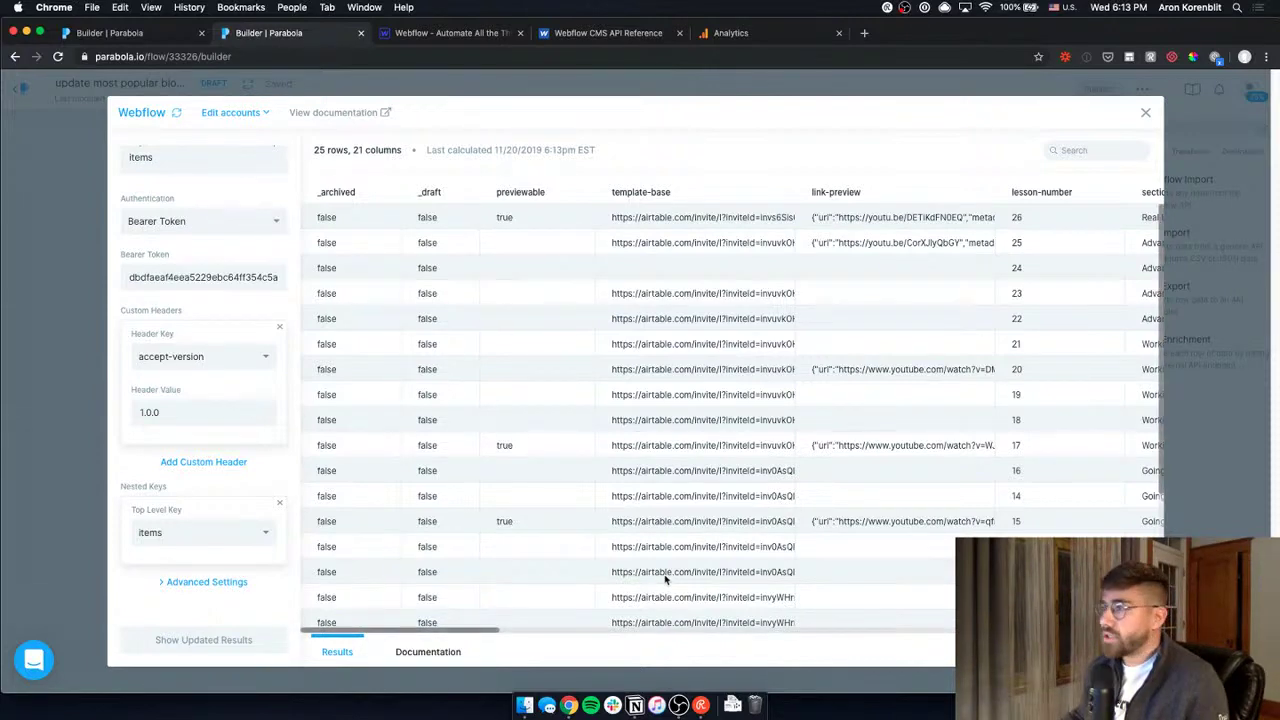
Look through the rows and columns of the expanded Webflow results, including the section, name and class-length columns.
scroll(663, 540, "down", 1)
scroll(649, 403, "up", 1)
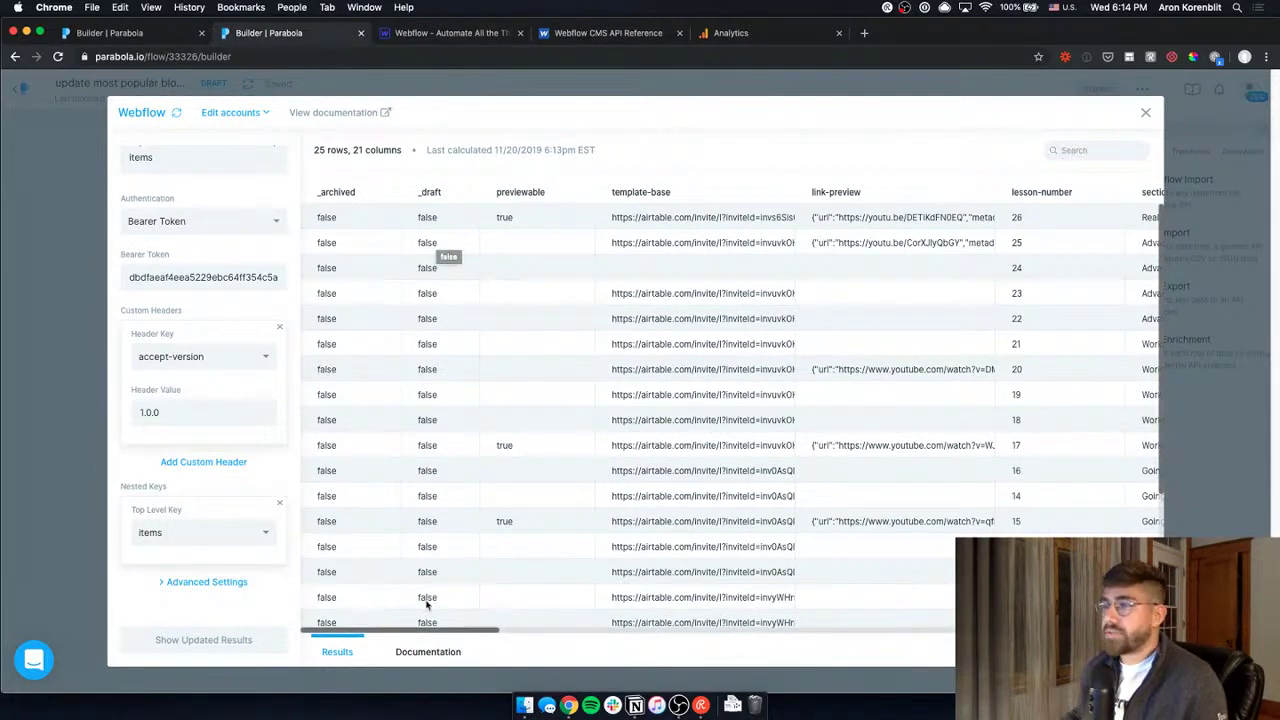
left_click_drag(497, 634, 665, 622)
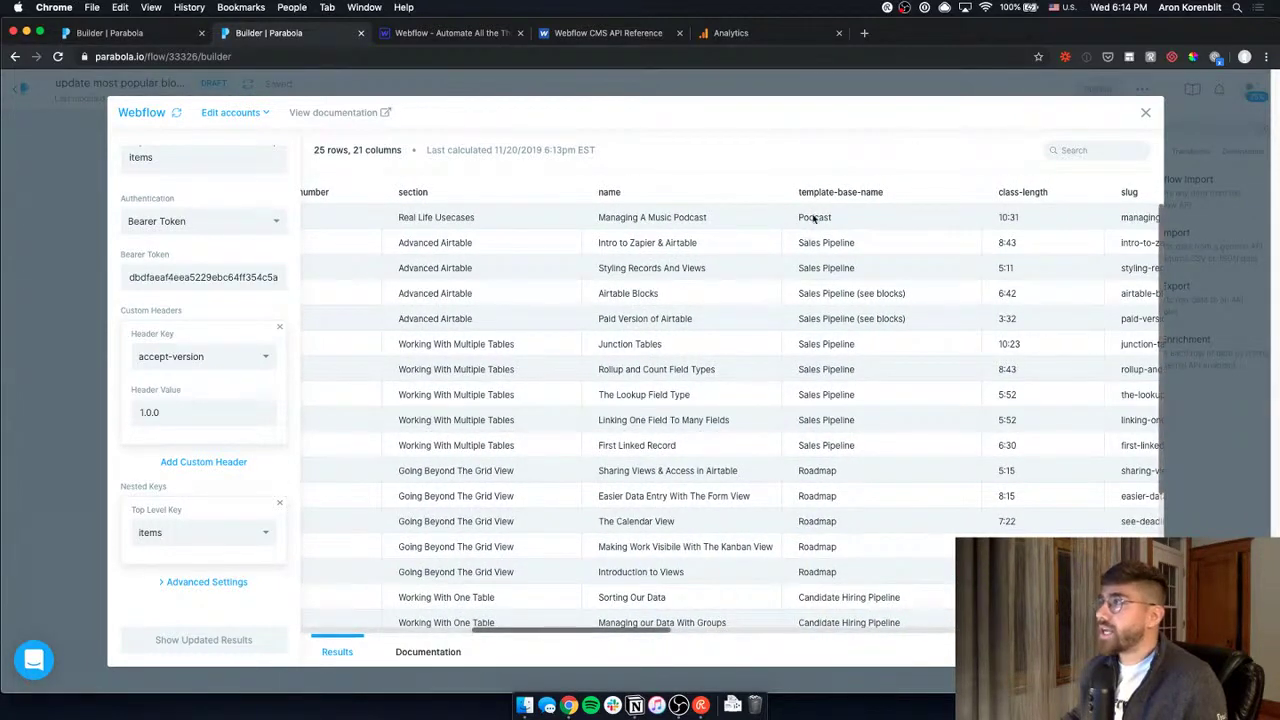
Switch to Webflow and review the Essential Guide to Airtables collection items and the fields of "Managing A Music Podcast".
left_click(468, 39)
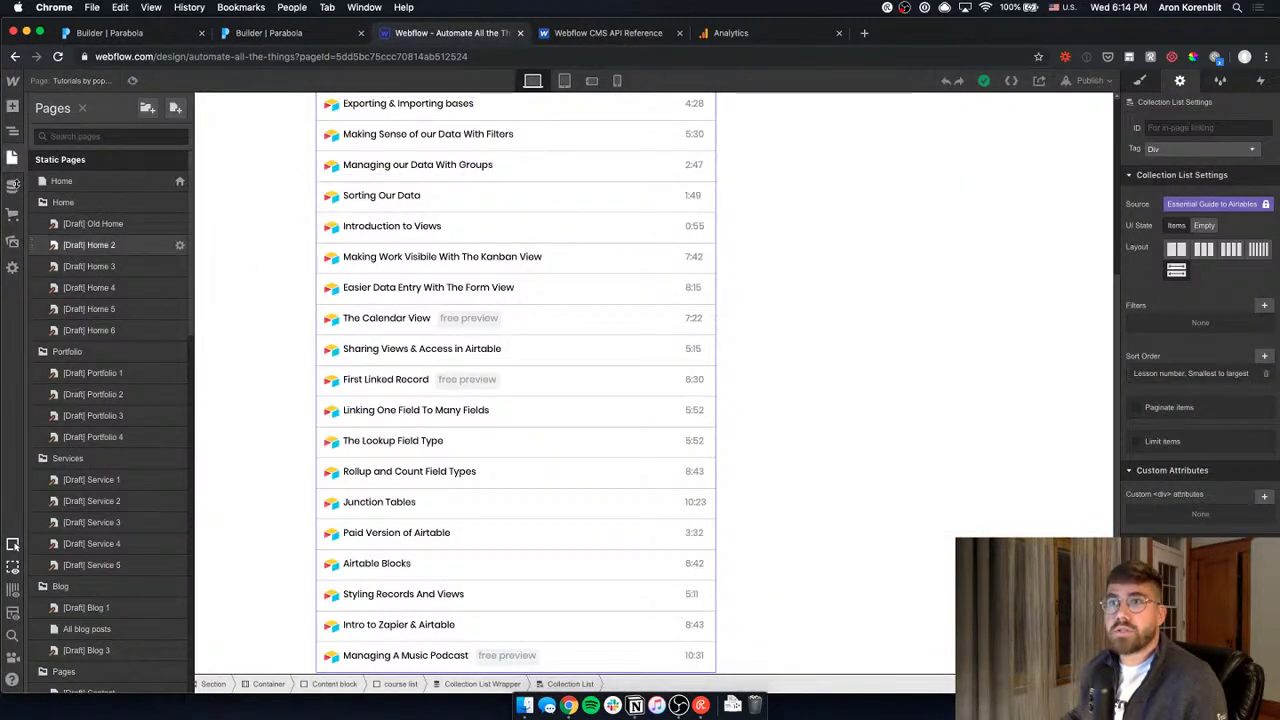
left_click(12, 187)
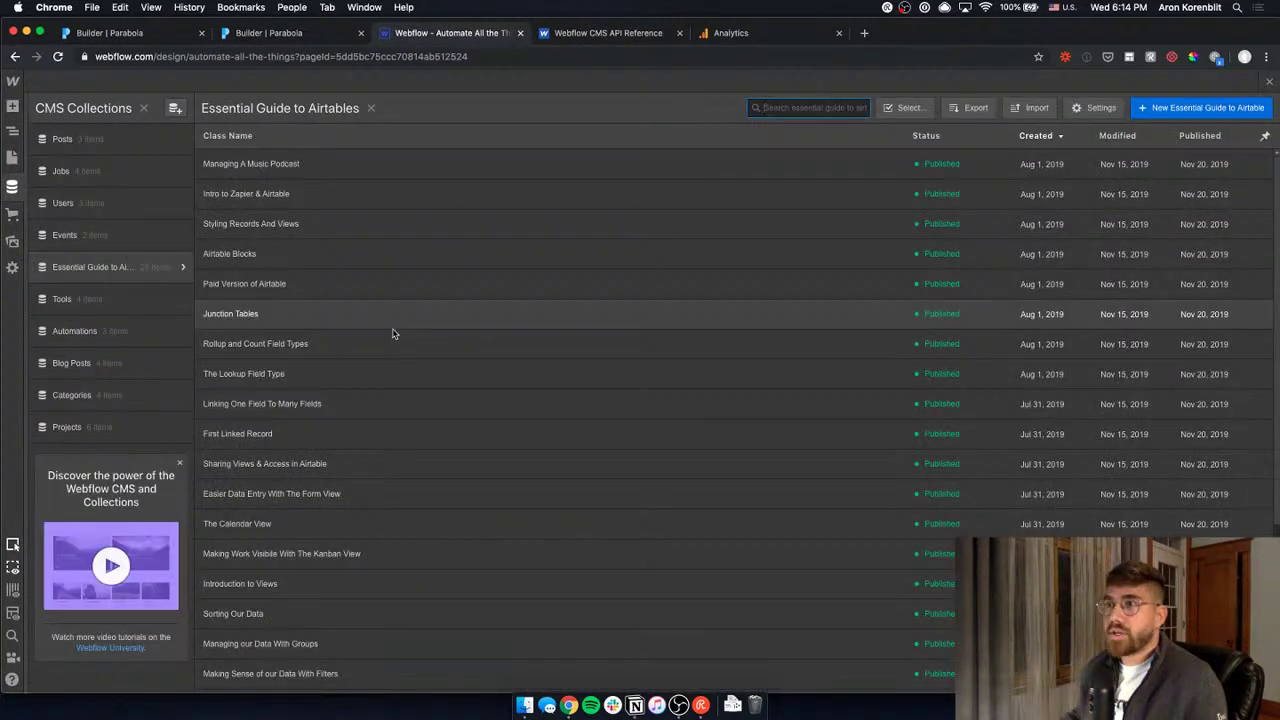
scroll(304, 573, "down", 5)
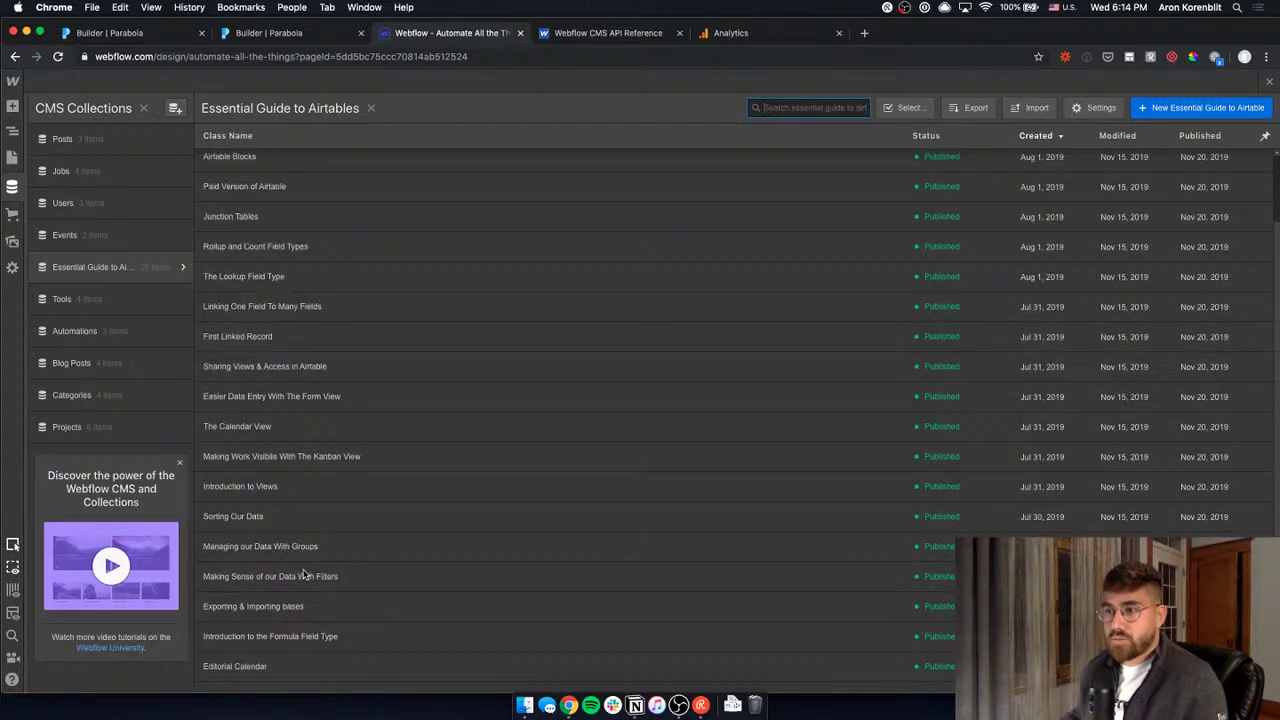
scroll(338, 435, "up", 2)
scroll(338, 435, "up", 3)
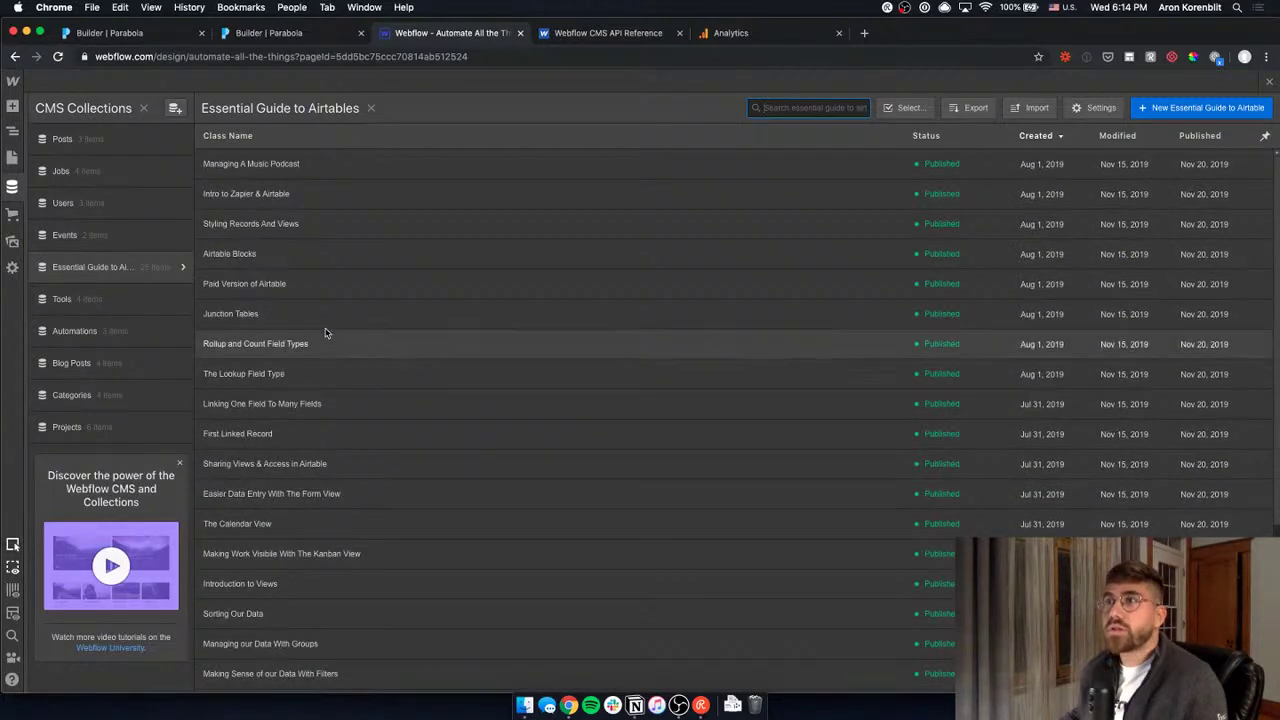
left_click(306, 168)
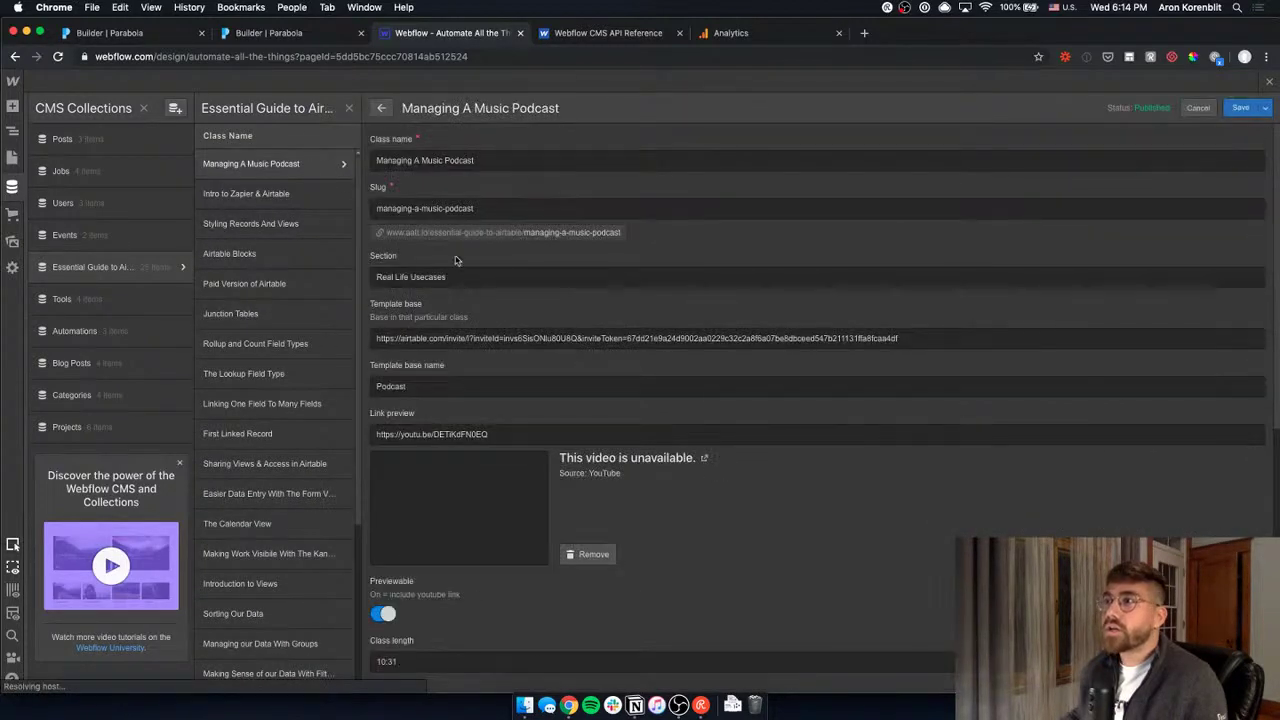
scroll(386, 655, "down", 1)
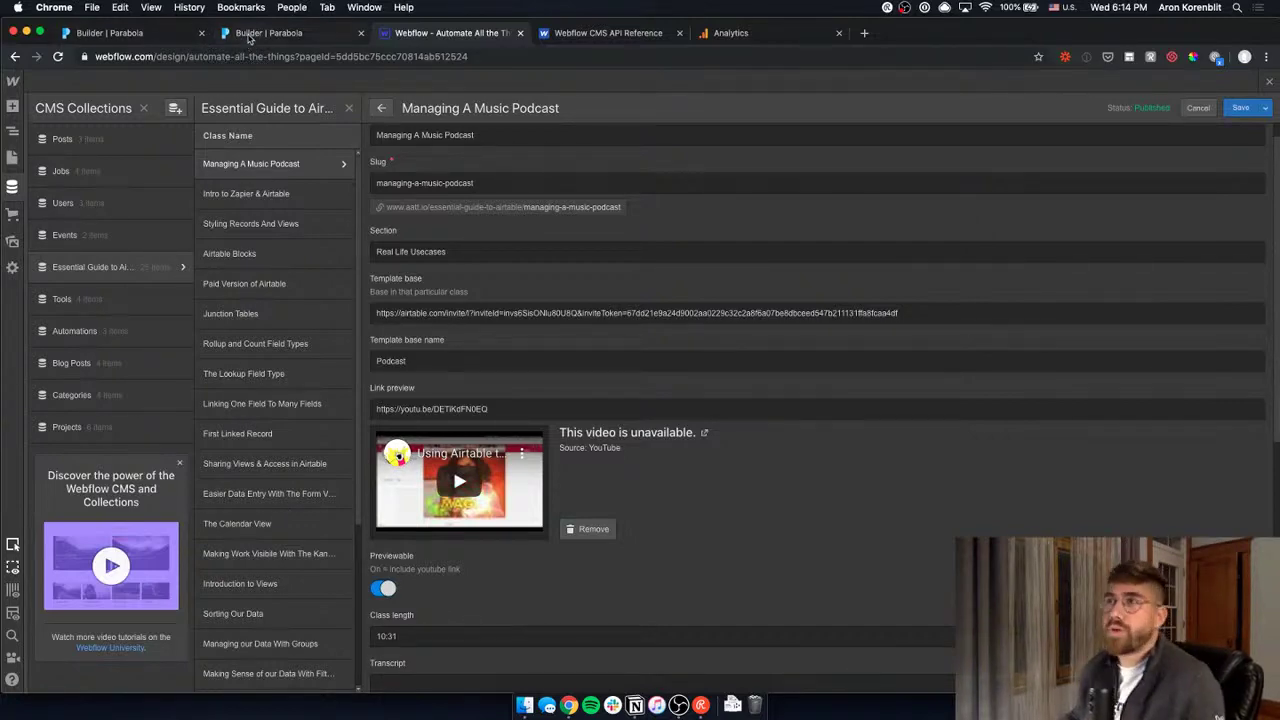
Return to Parabola, check the Webflow import's item columns and request settings against the CMS fields, and close the step.
left_click(255, 35)
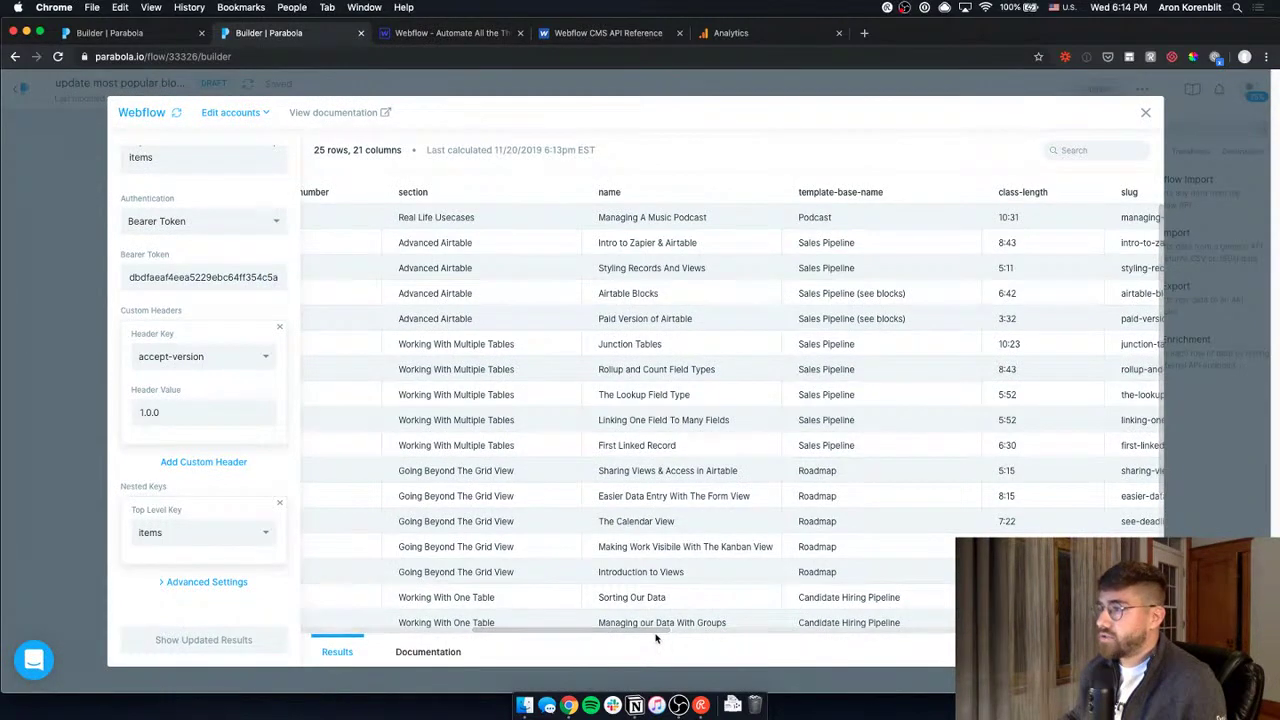
left_click_drag(569, 631, 345, 637)
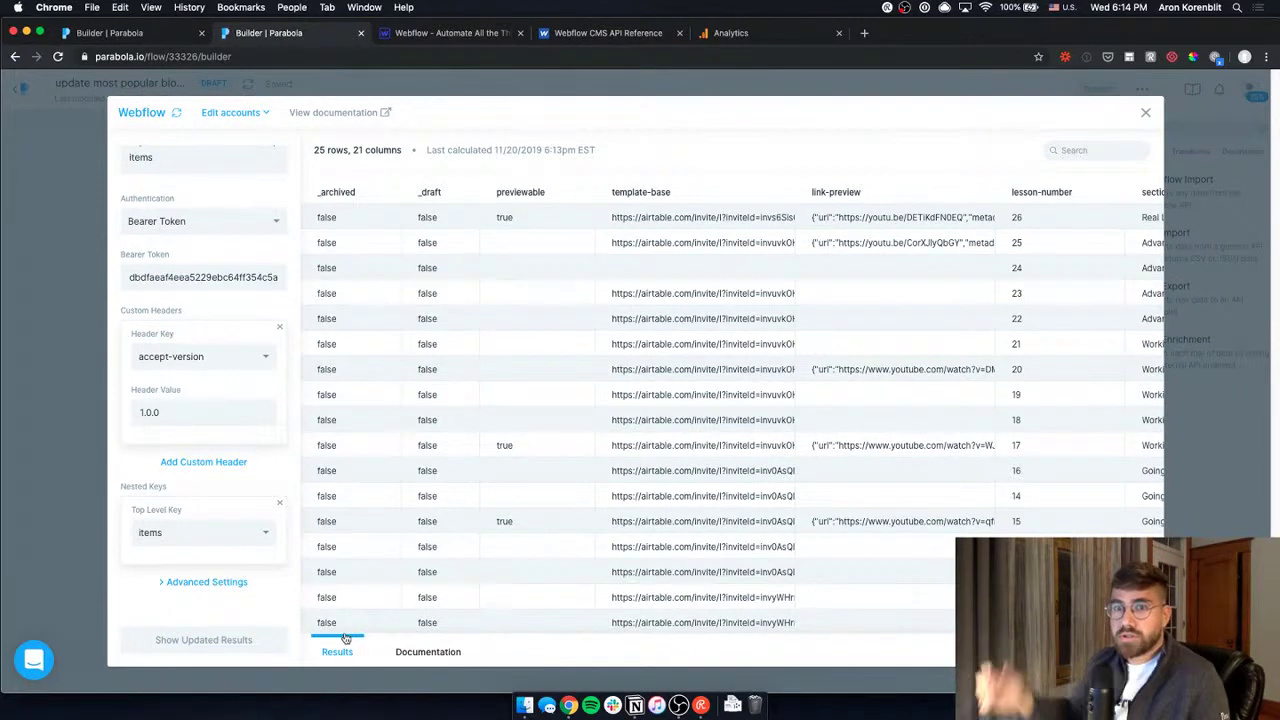
scroll(684, 620, "down", 1)
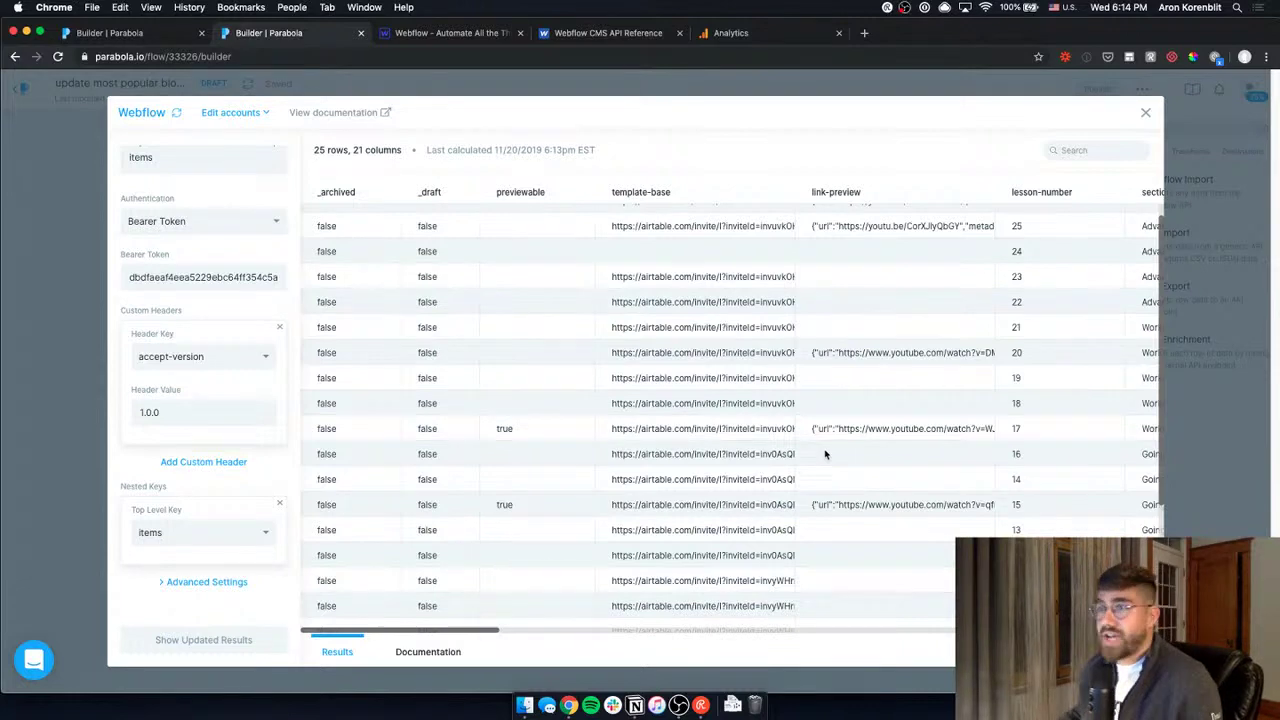
scroll(213, 378, "up", 3)
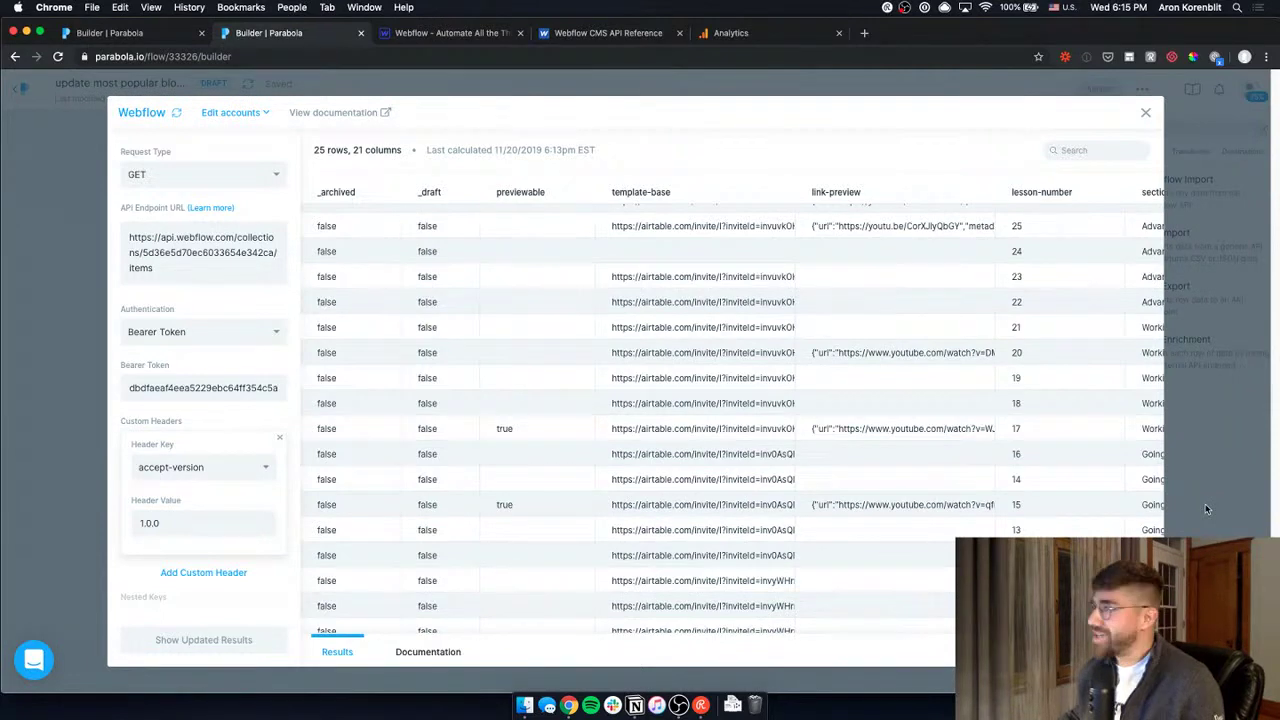
key("Escape")
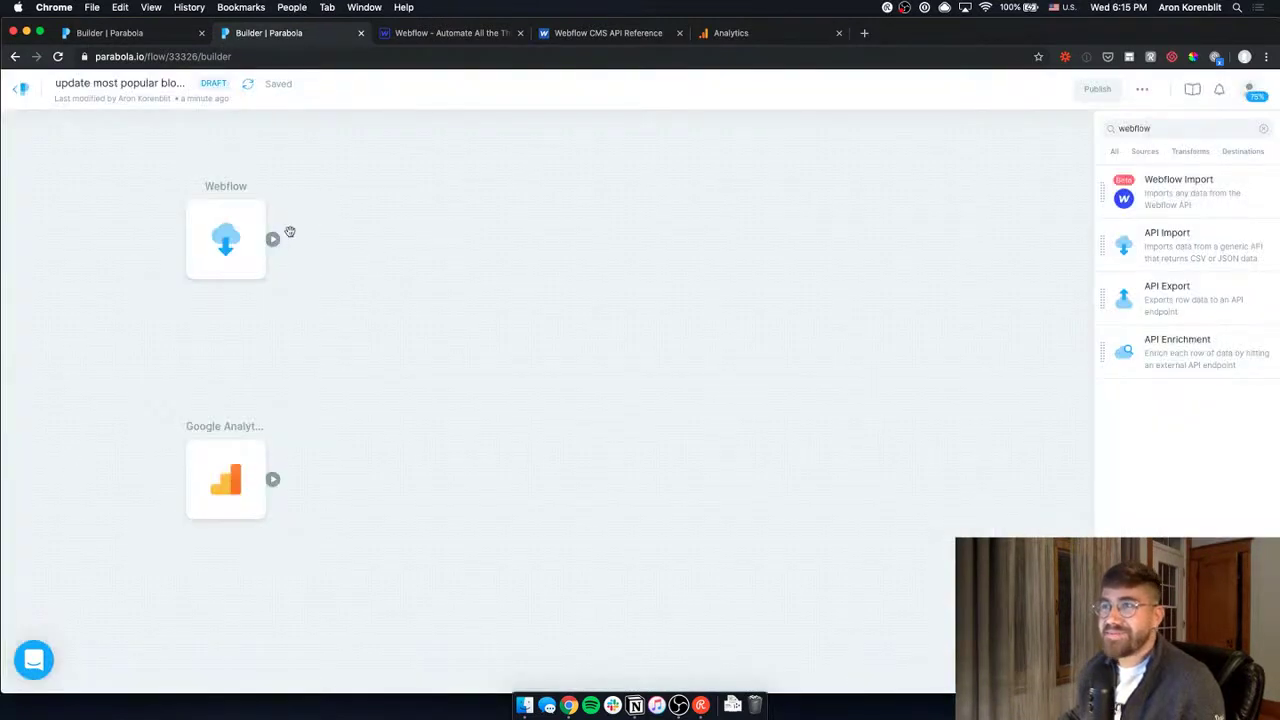
Switch to the Notion livestream roadmap and check off "Import Webflow CMS data into Parabola".
left_click(635, 705)
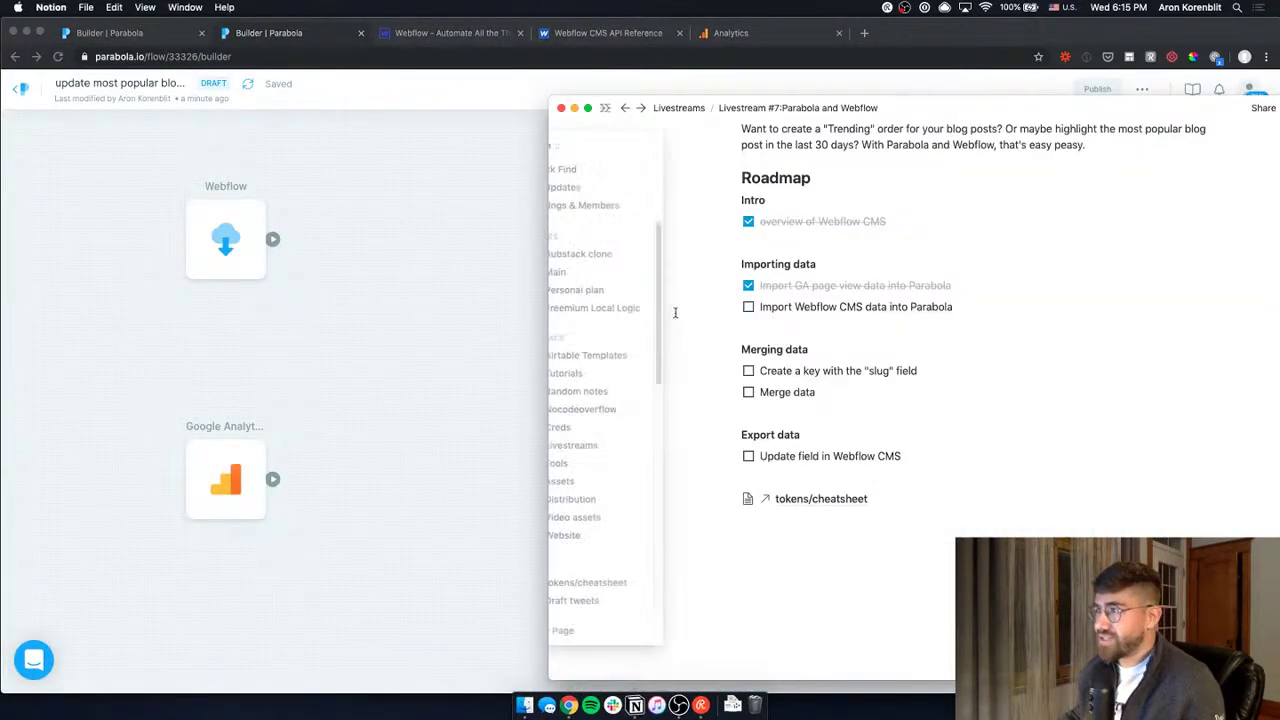
scroll(820, 376, "up", 1)
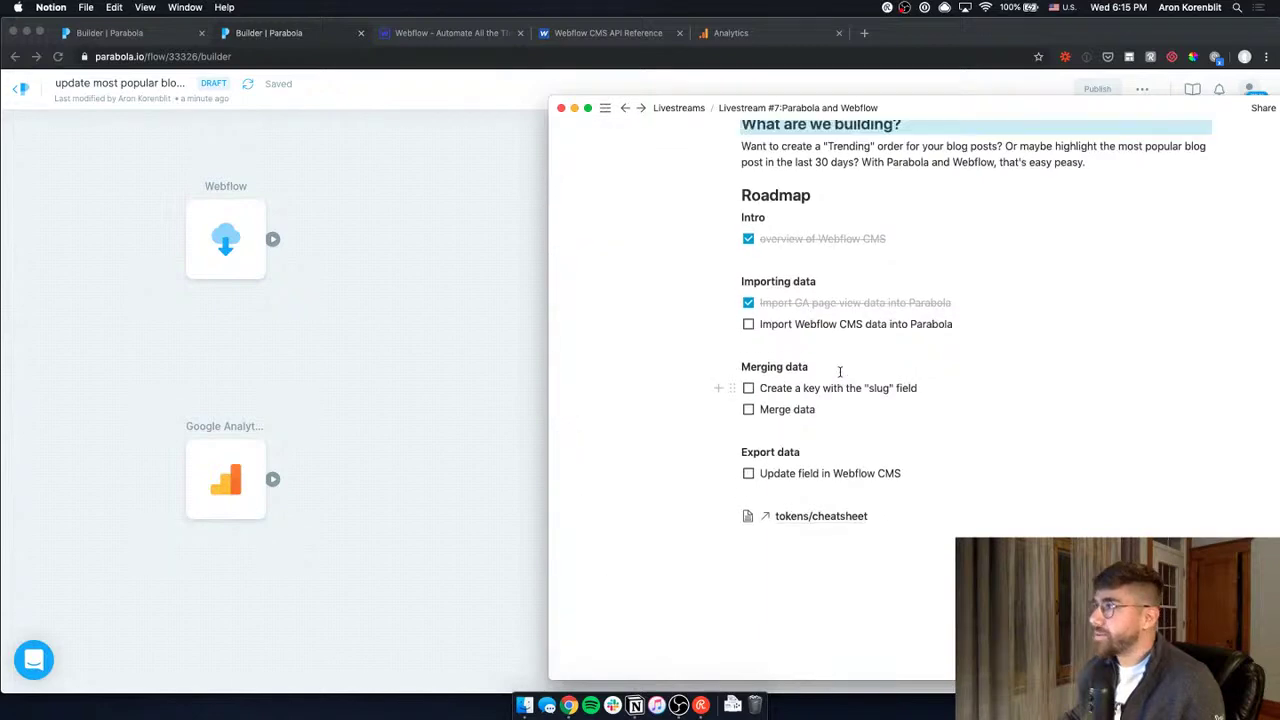
left_click(748, 324)
Return to Parabola and move the Webflow step further right on the canvas, above and past the Google Analytics step.
left_click(532, 383)
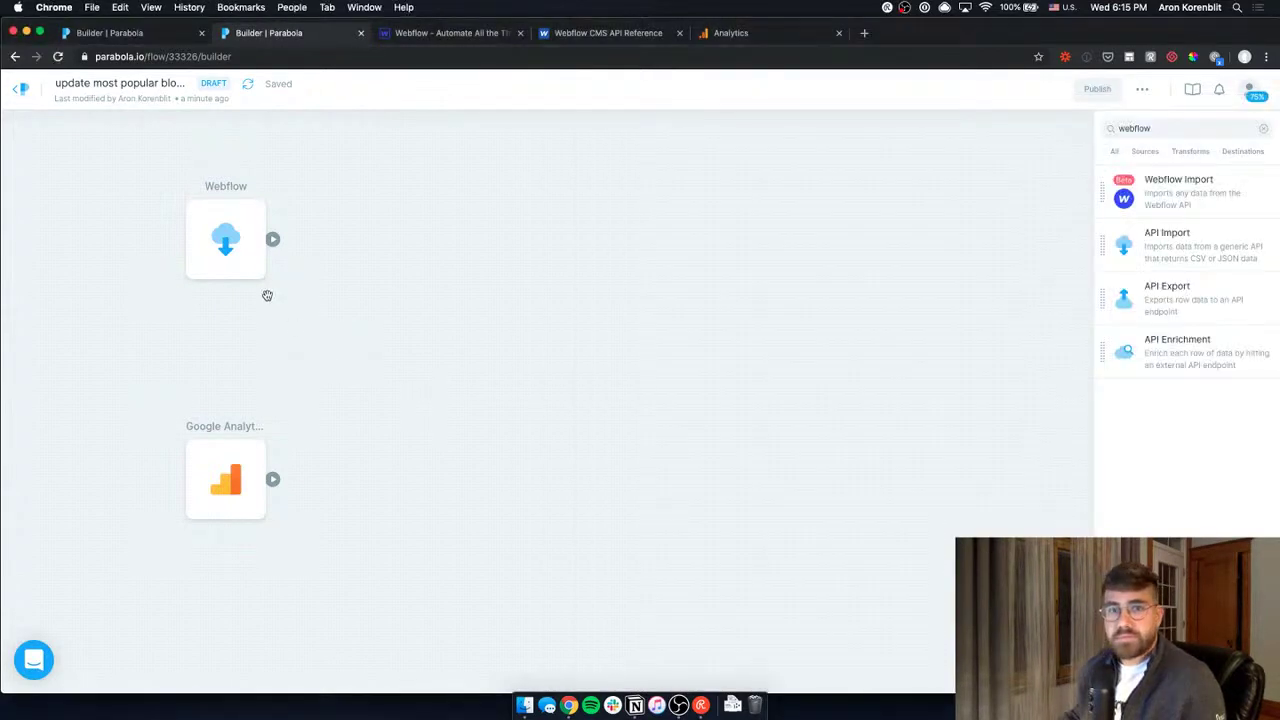
left_click_drag(249, 246, 417, 251)
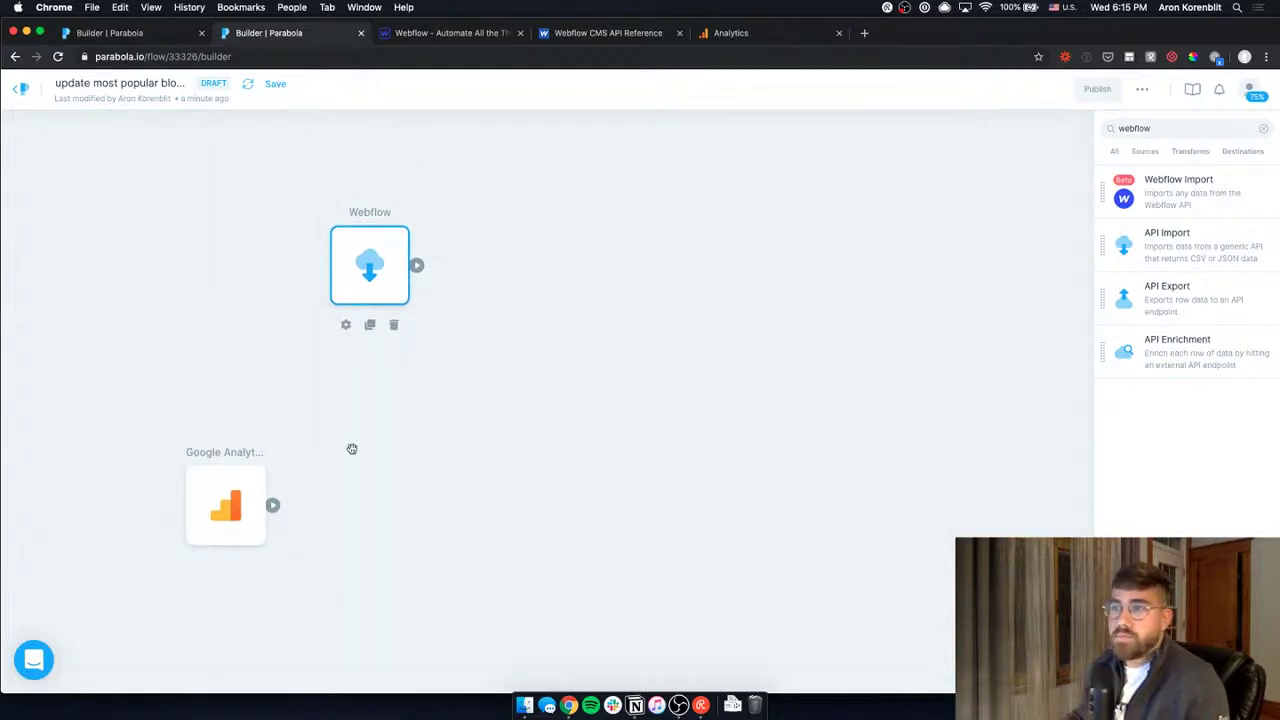
Review the page paths and page views in the Google Analytics step's results, and close the step.
double_click(225, 505)
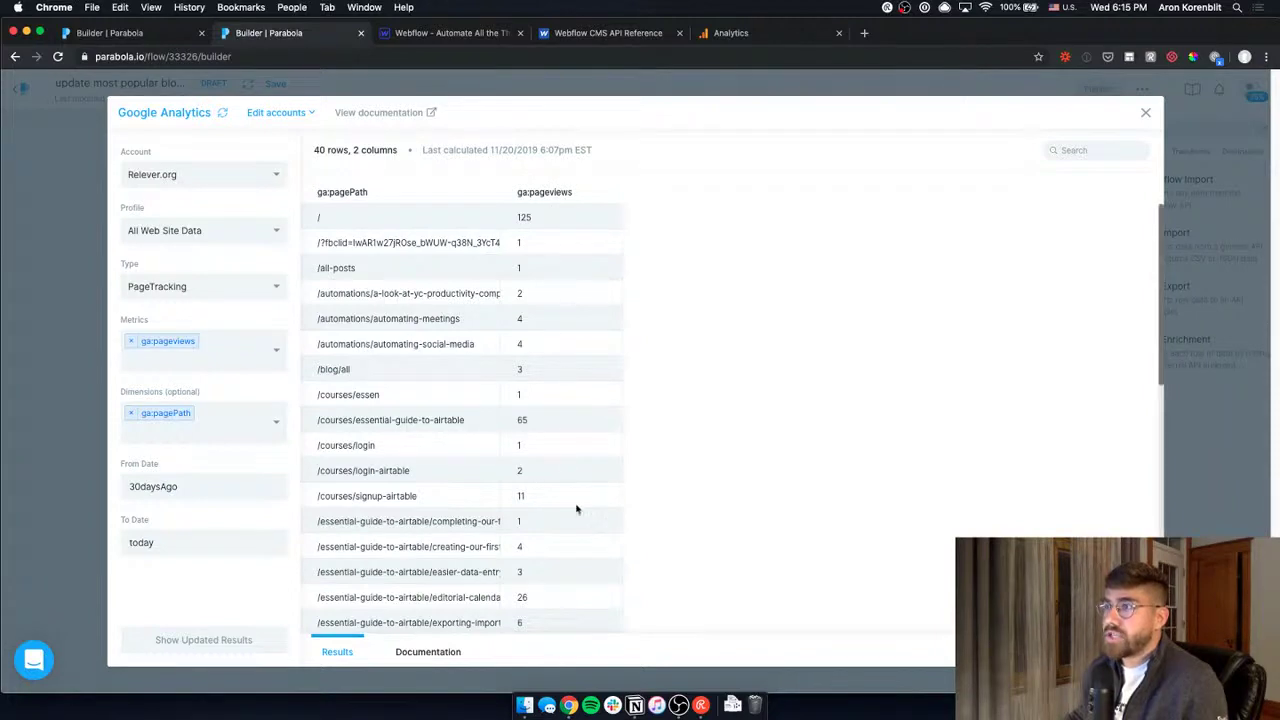
scroll(576, 509, "down", 5)
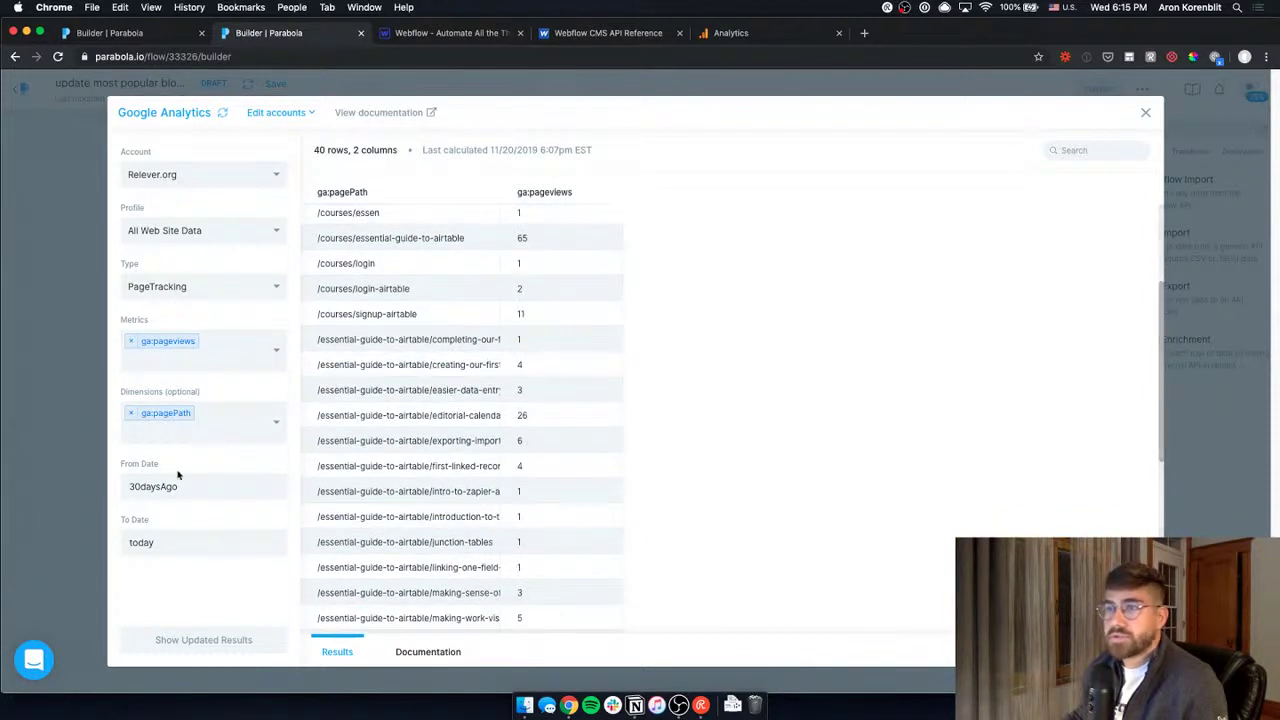
left_click(68, 460)
Inspect the Webflow step's results through to the _cid, _id and transcript columns, and check its endpoint settings.
left_click(379, 274)
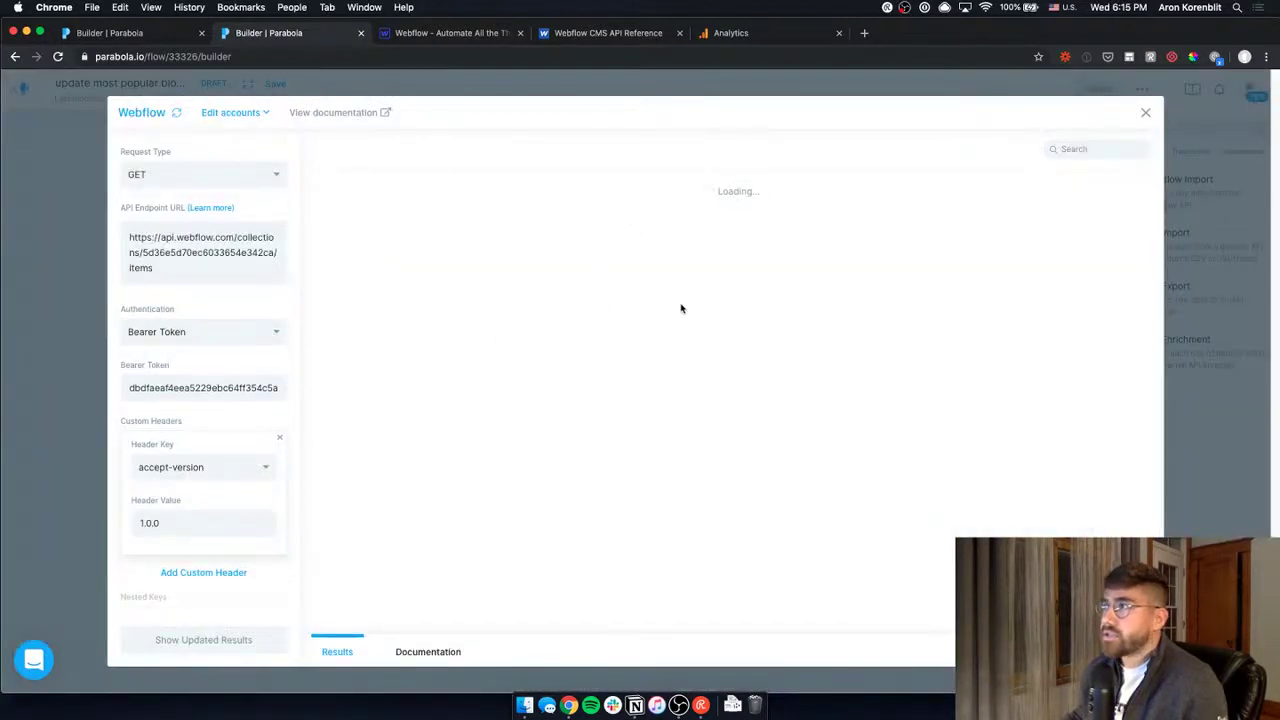
scroll(449, 634, "right", 15)
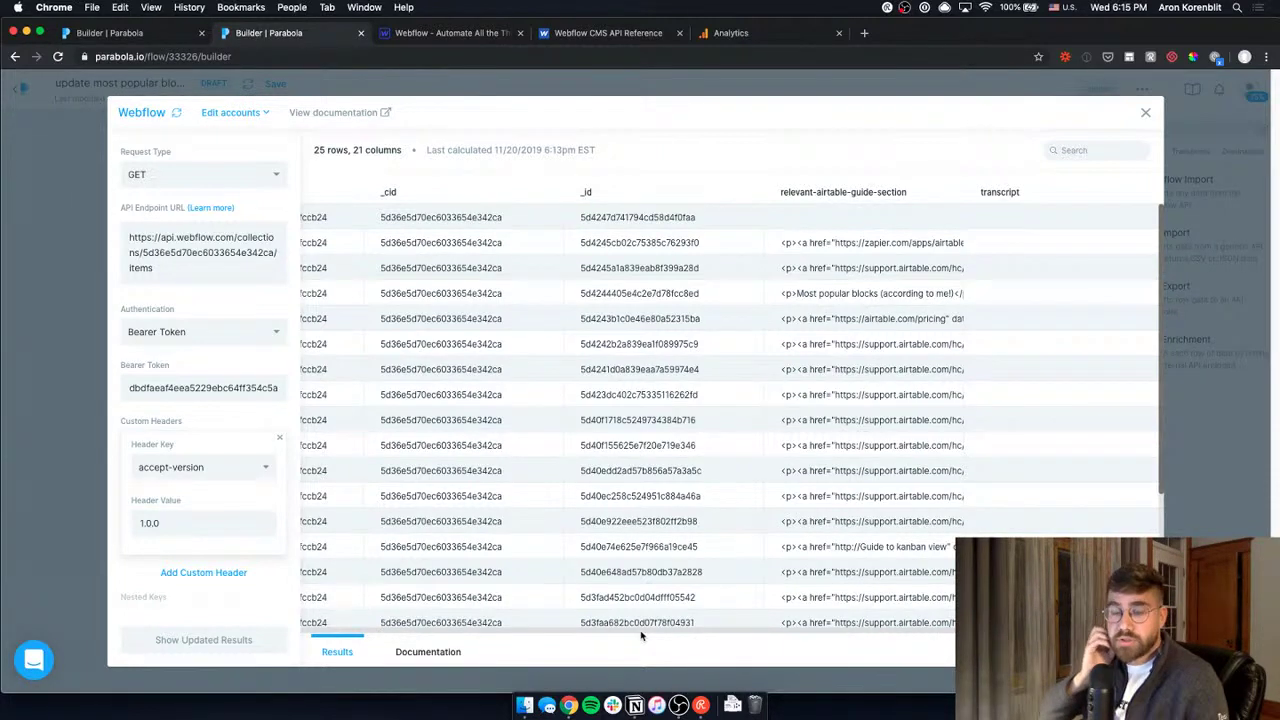
left_click(1216, 716)
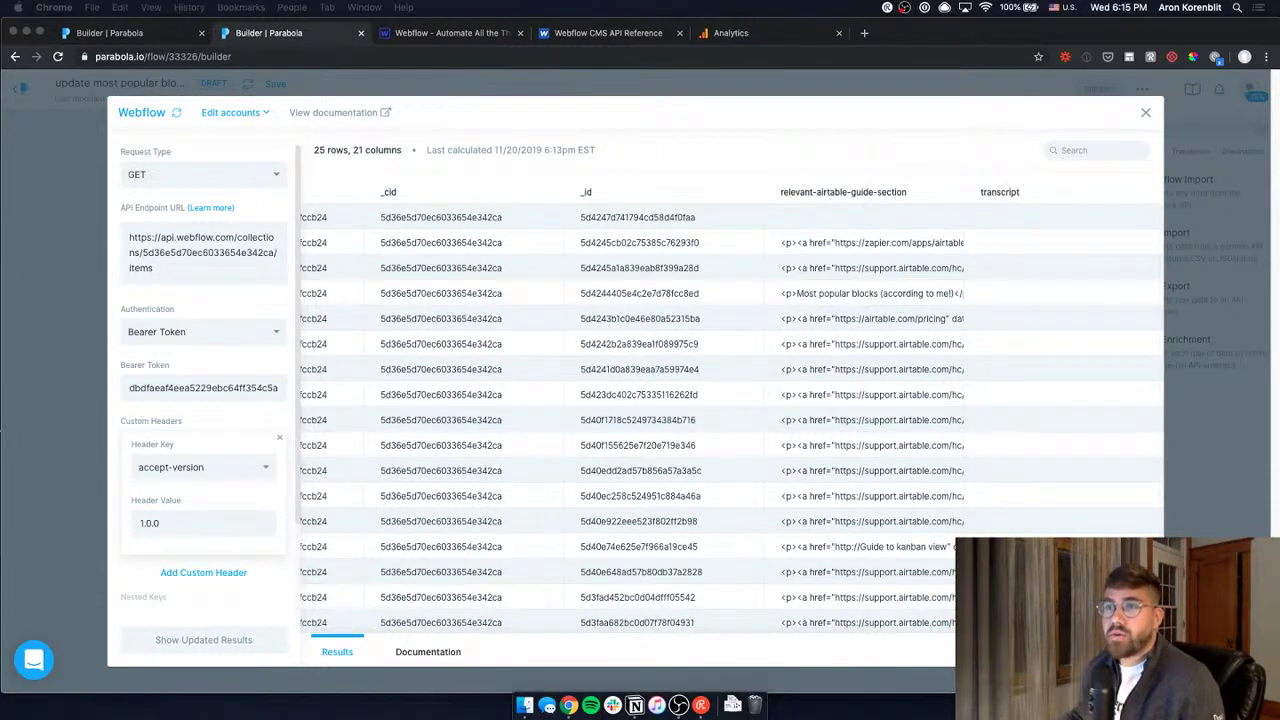
left_click(87, 399)
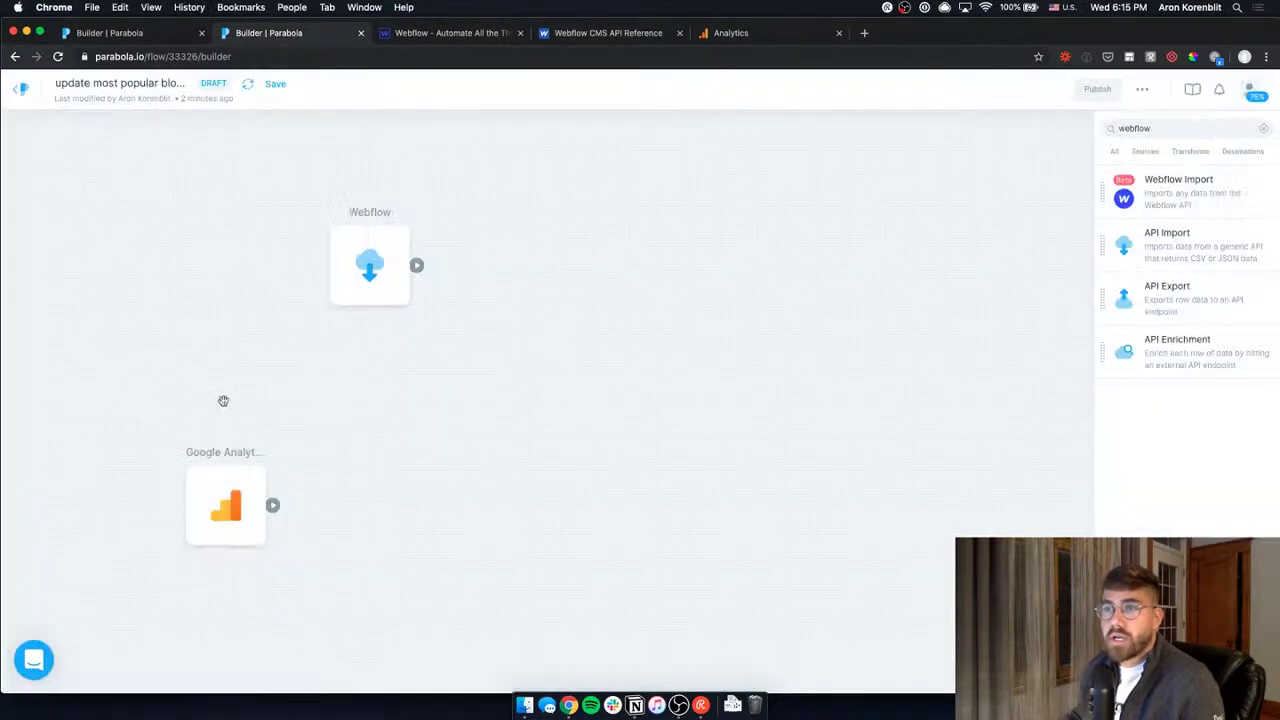
double_click(360, 266)
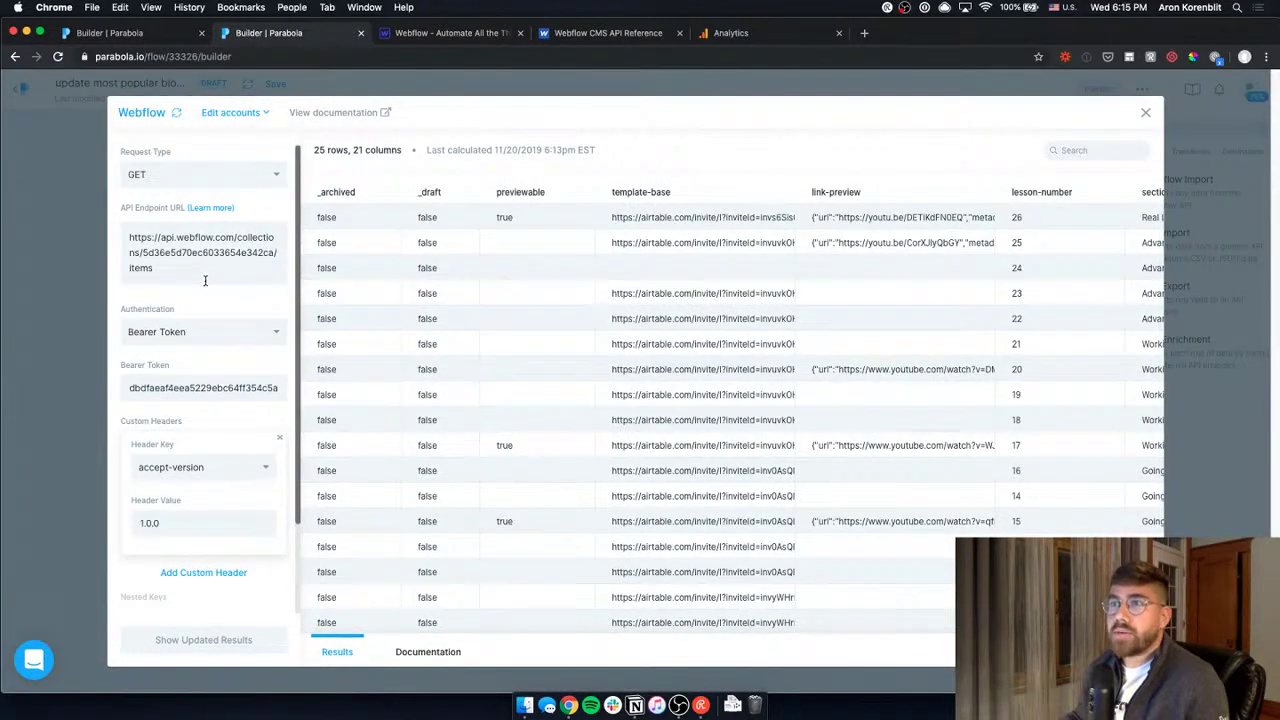
left_click(75, 335)
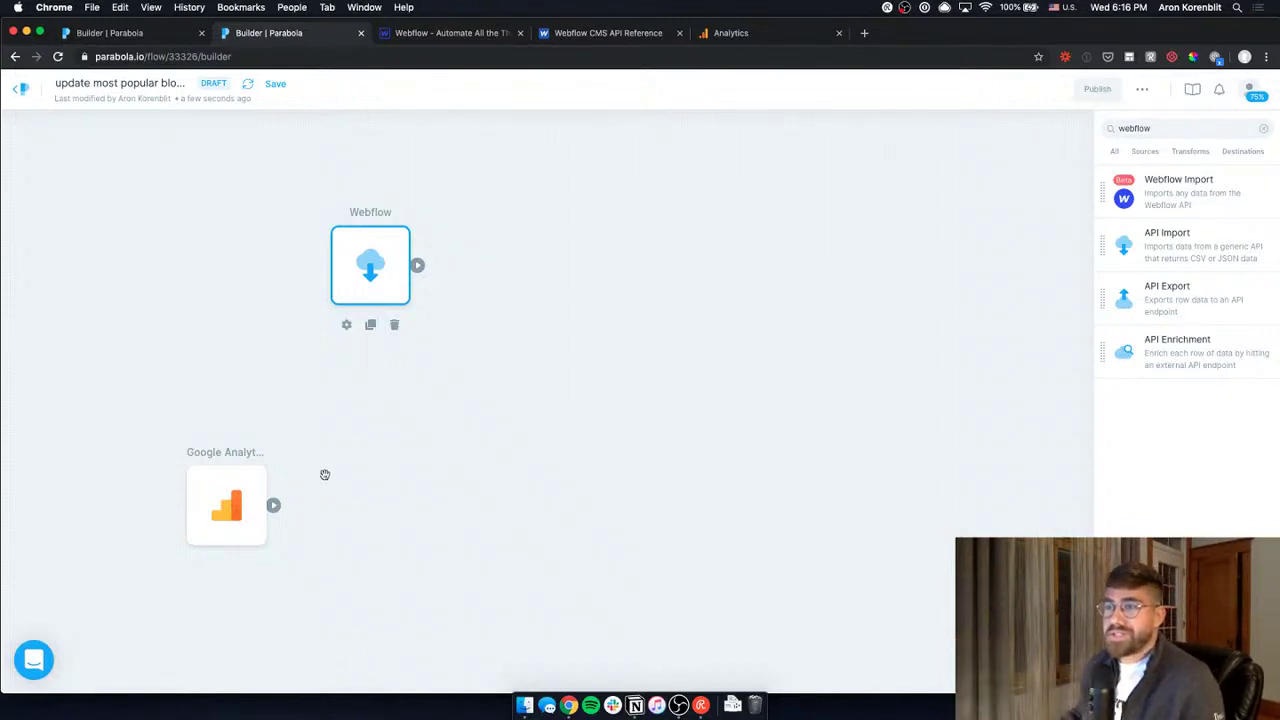
Reopen the Google Analytics results and examine the ga:pagePath values that begin with /essential-guide-to-airtable/.
left_click(189, 534)
double_click(205, 505)
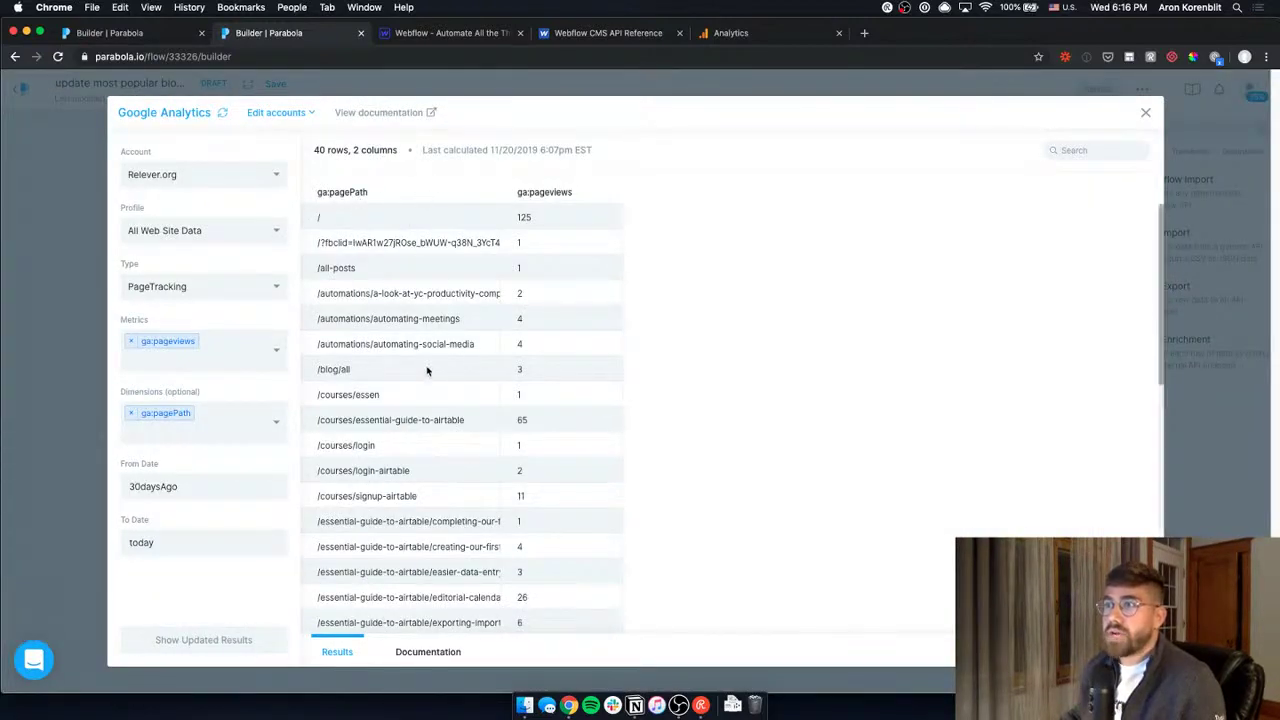
scroll(351, 329, "down", 3)
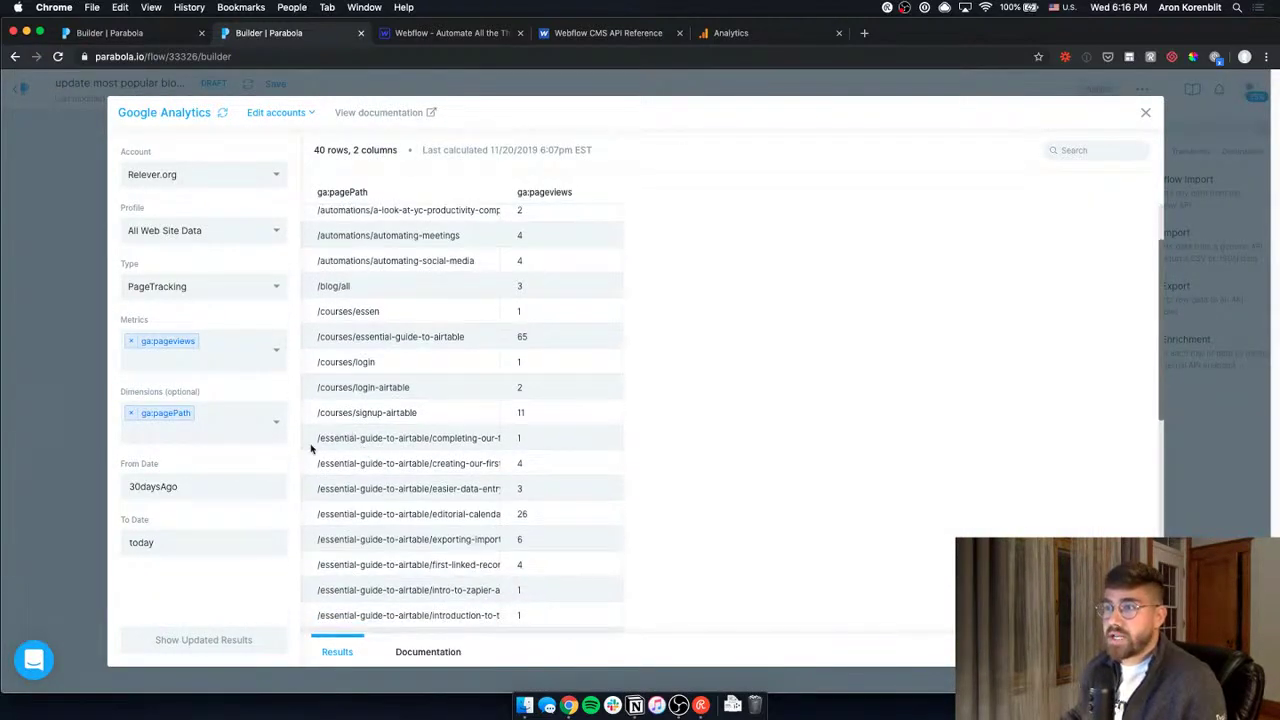
left_click(493, 443)
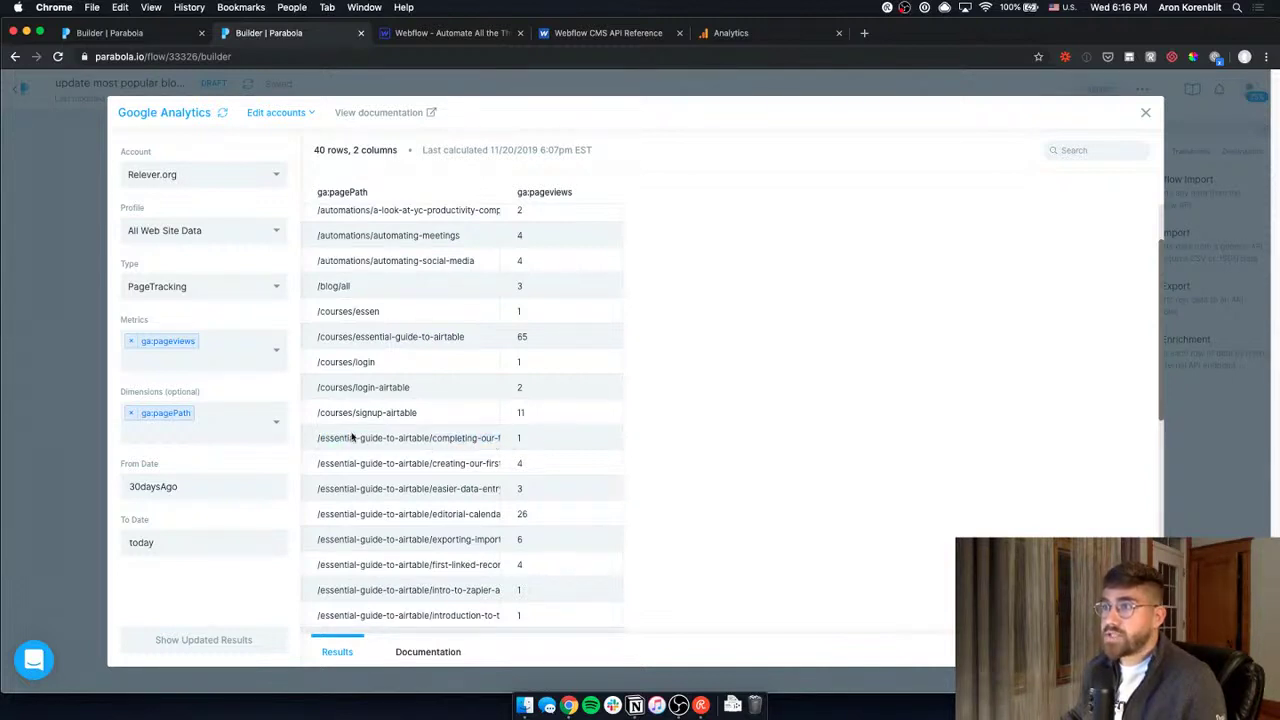
Switch from the Google Analytics results to the Webflow step's results and search the page for "comp".
left_click(66, 420)
double_click(374, 267)
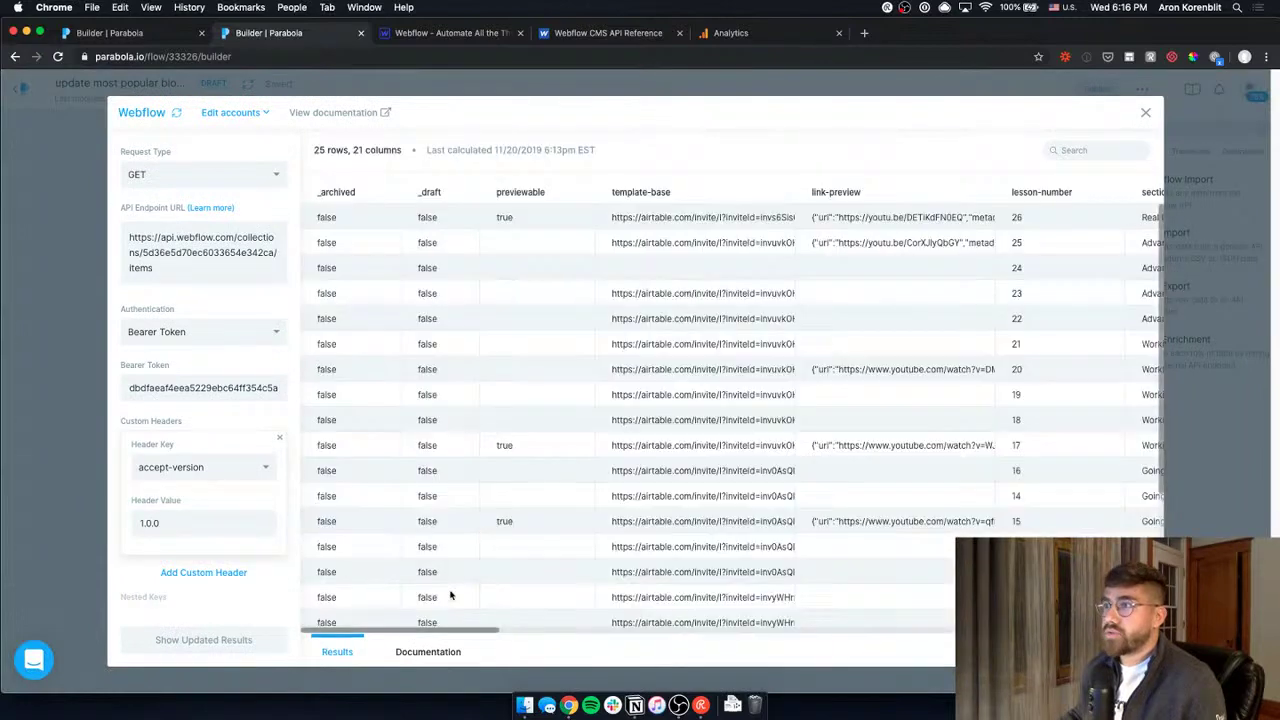
key("super+f")
type("completin")
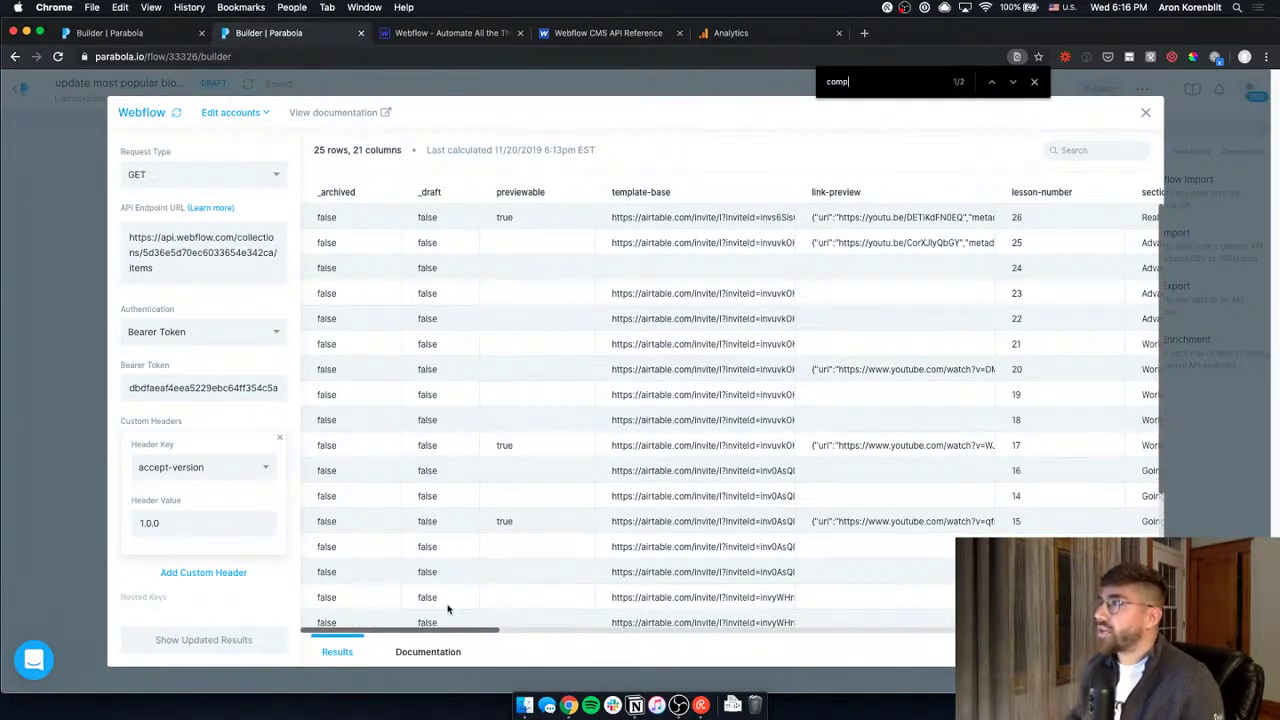
key("Escape")
key("super+f")
type("comp")
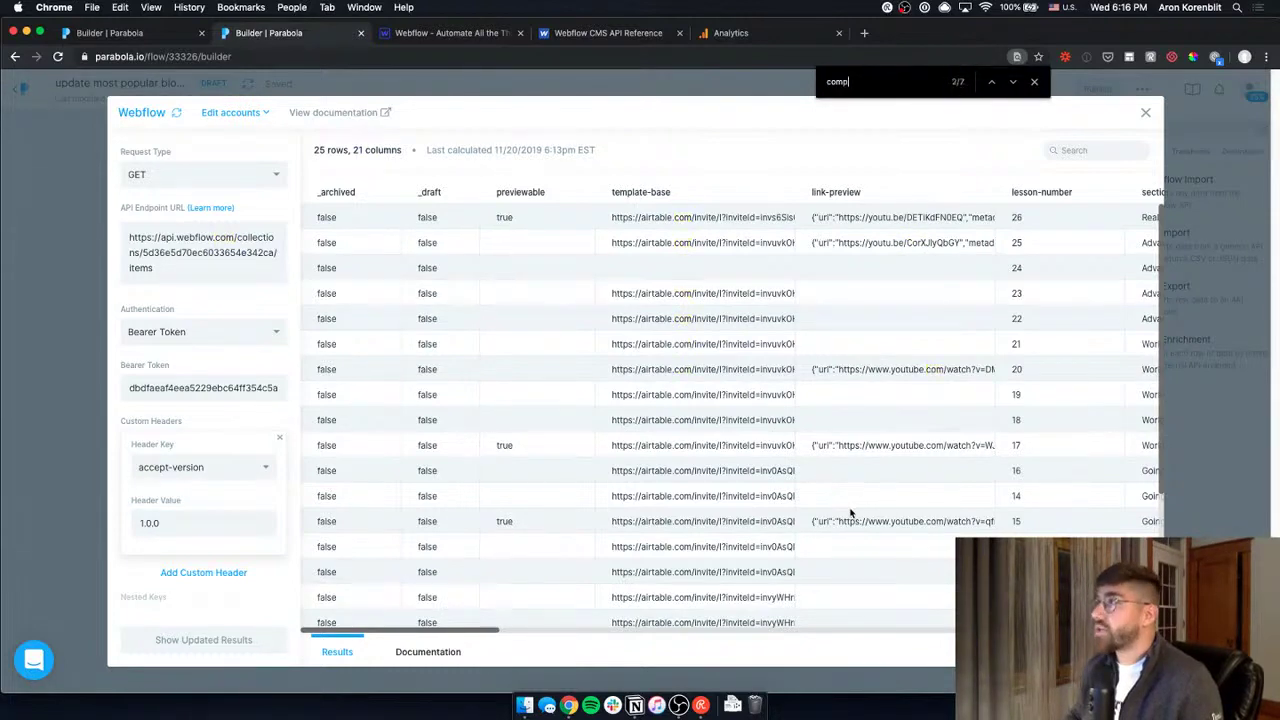
key("Escape")
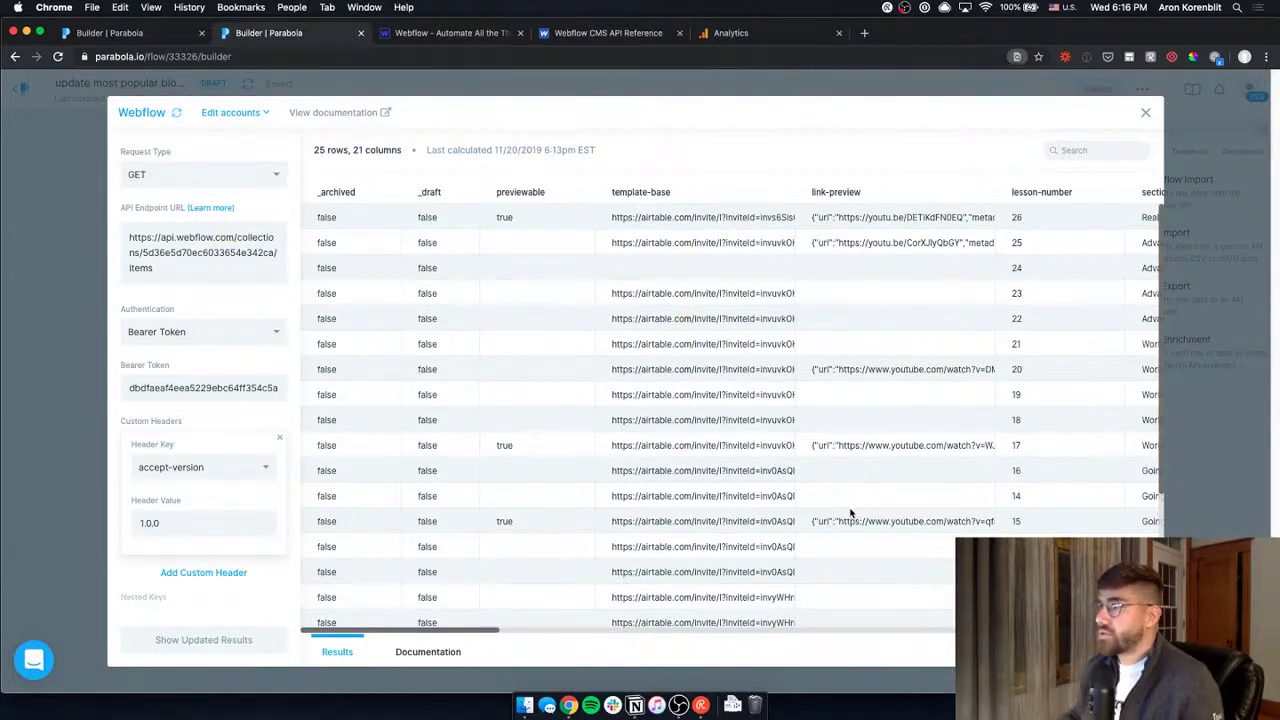
Examine the slug column in the Webflow step's results, and close the step.
left_click_drag(457, 634, 660, 627)
scroll(675, 361, "right", 6)
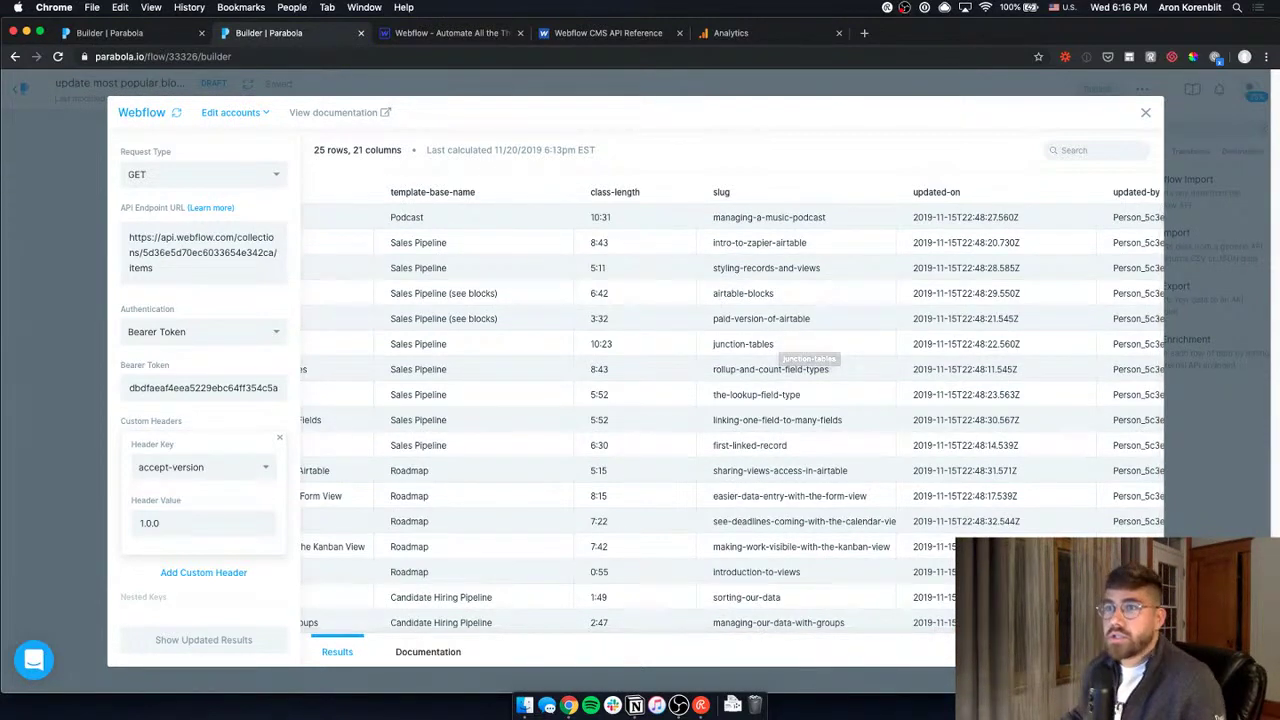
left_click(63, 424)
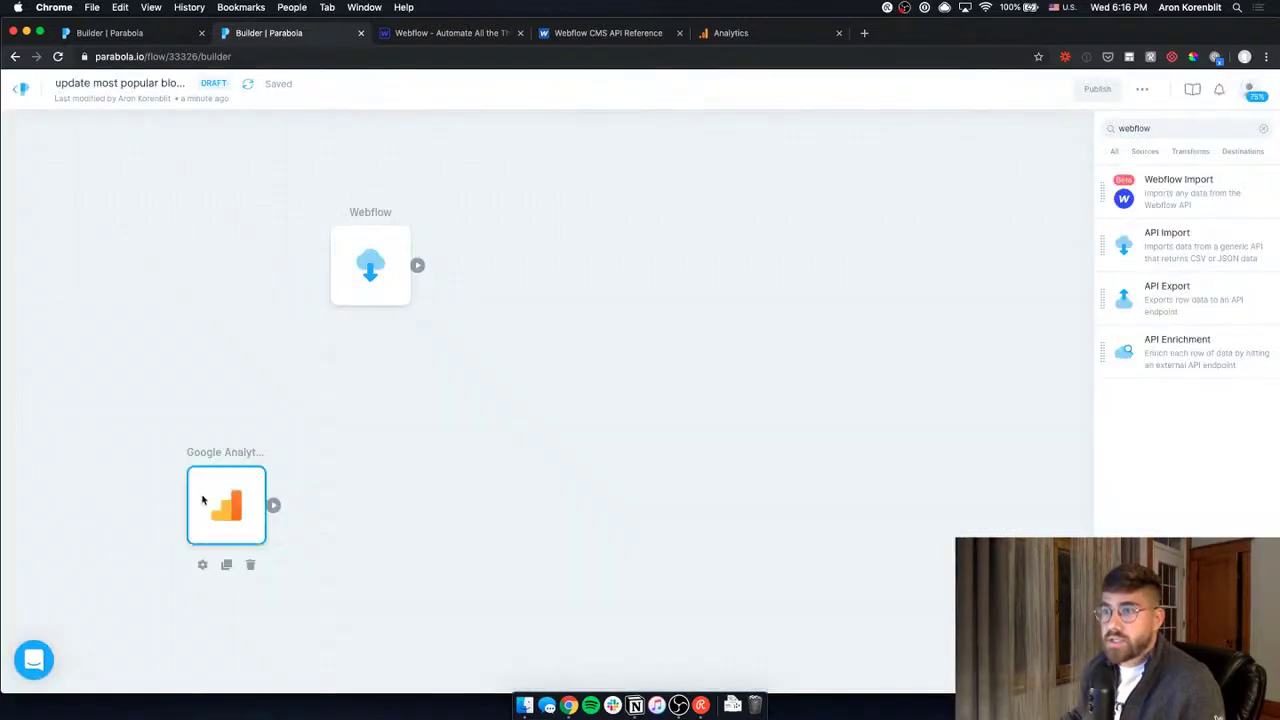
Compare the /essential-guide-to-airtable/ page paths in the Google Analytics results with the Webflow slugs, and close the step.
double_click(202, 503)
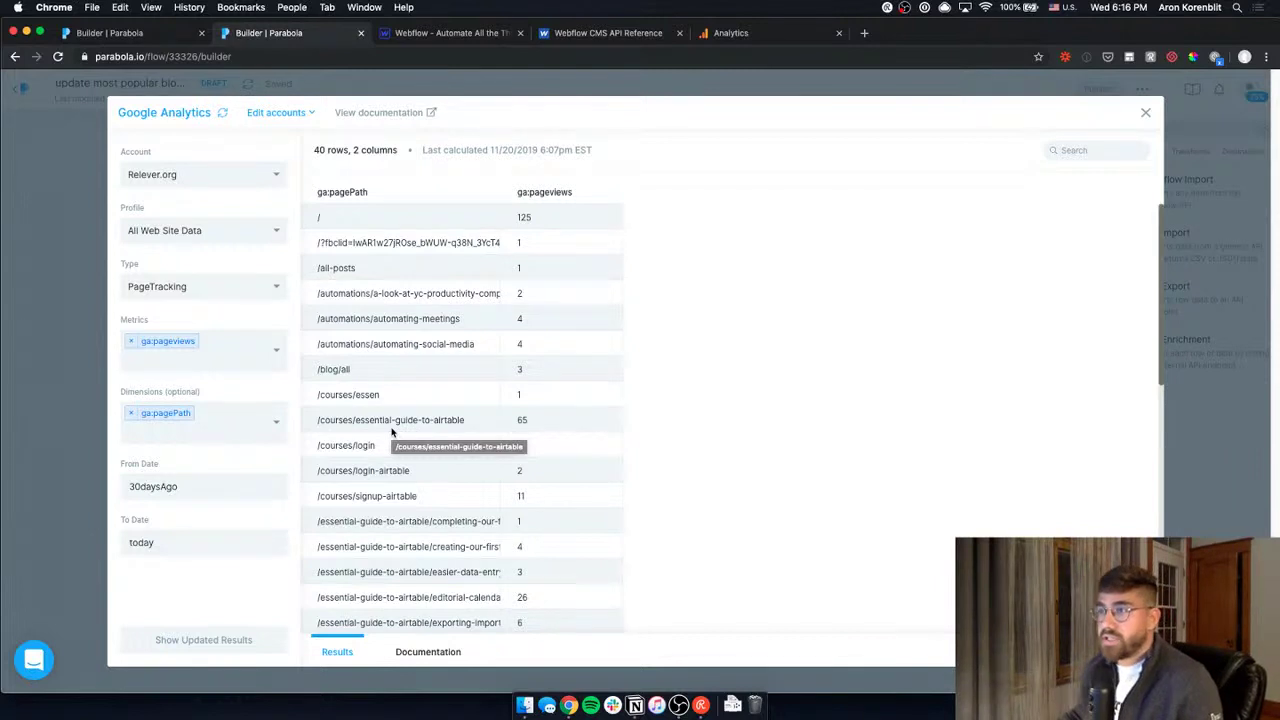
scroll(398, 418, "down", 1)
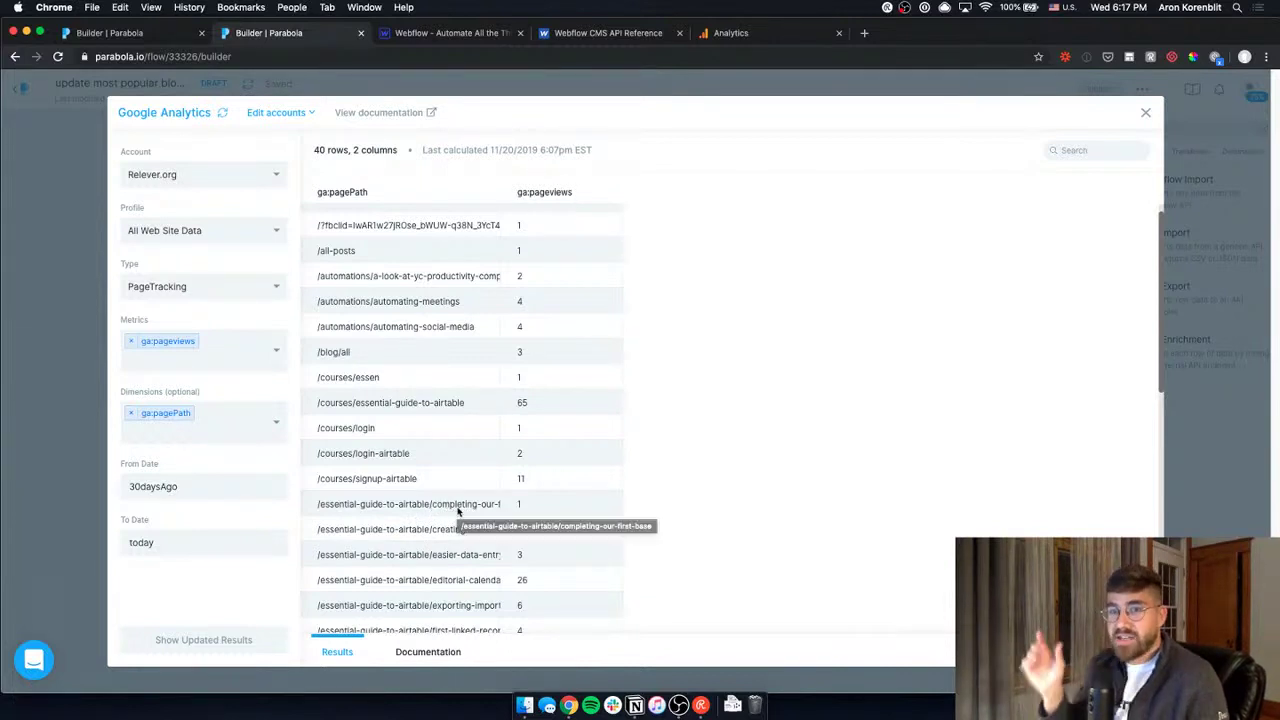
key("Escape")
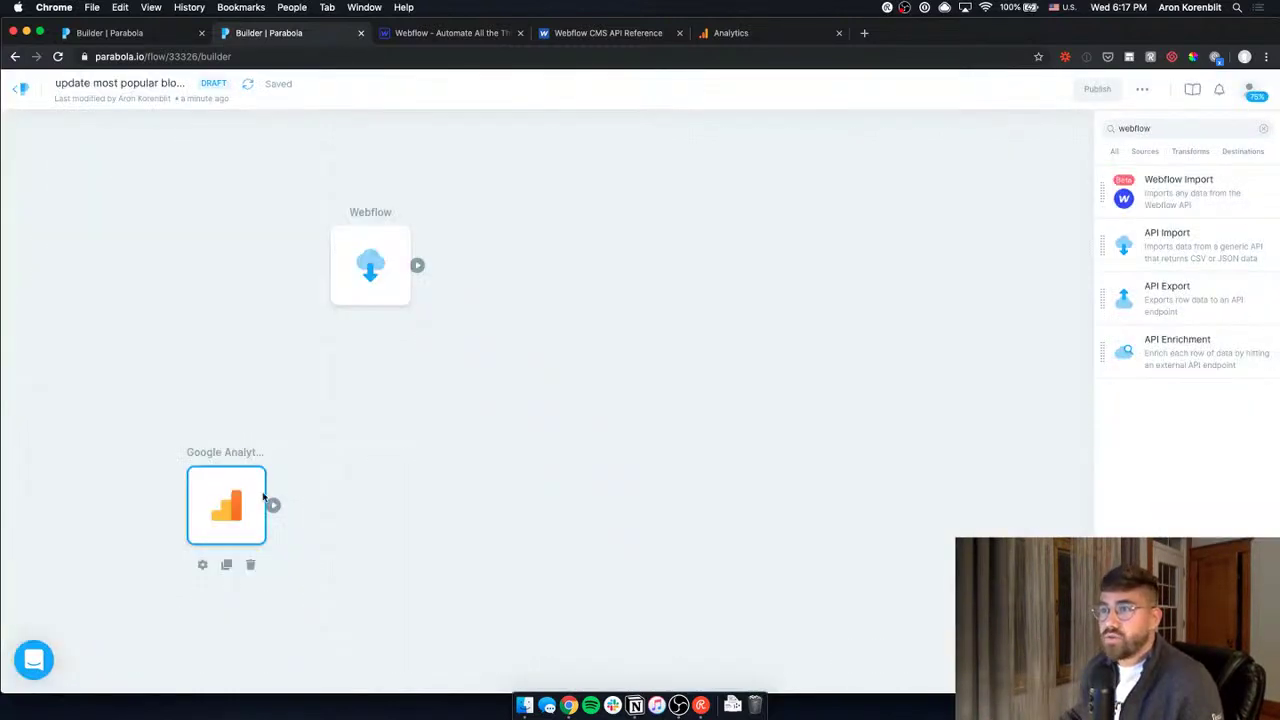
Add a Row Filter step beside Google Analytics, connect Google Analytics to it, and open its settings.
left_click(1246, 121)
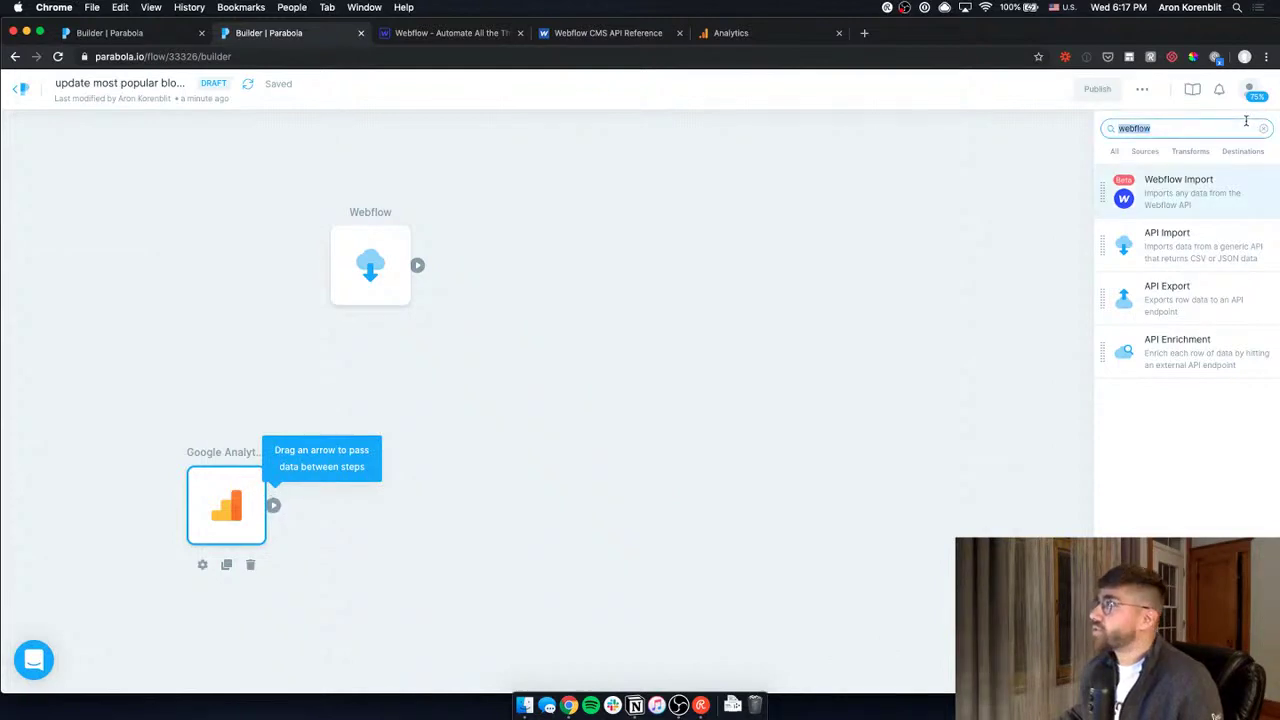
type("row")
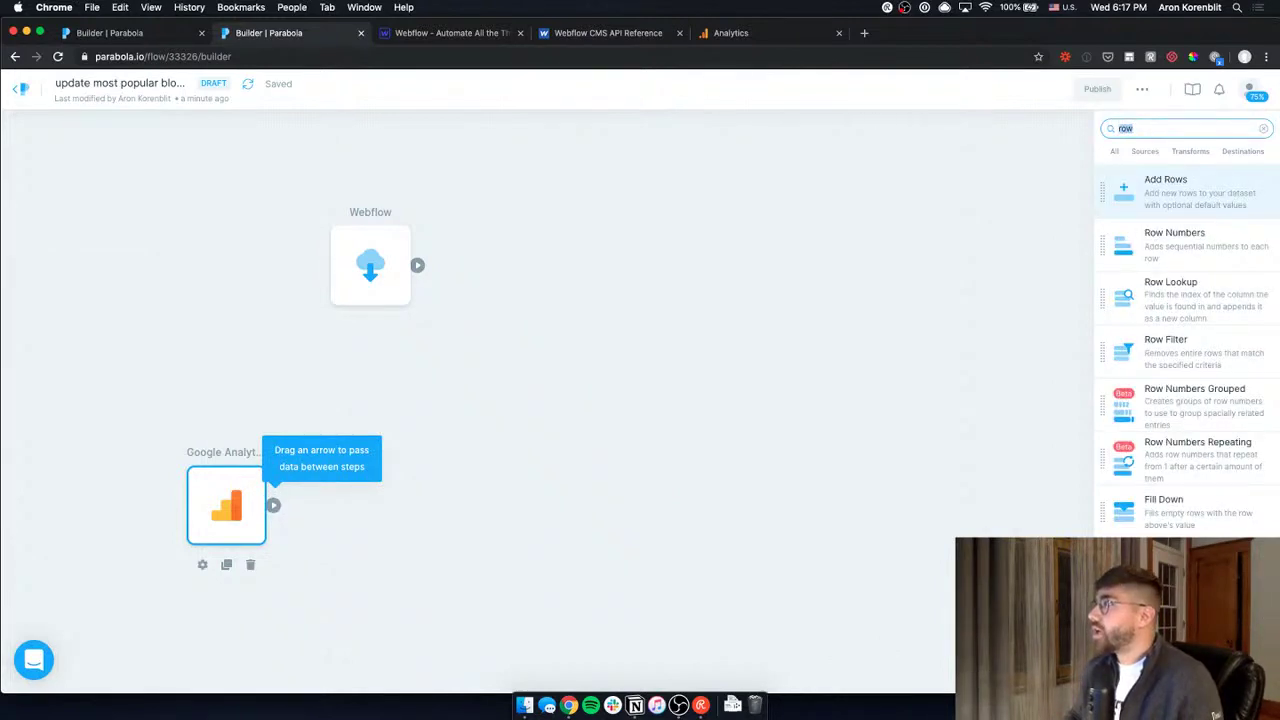
type("filter")
left_click_drag(1184, 204, 412, 506)
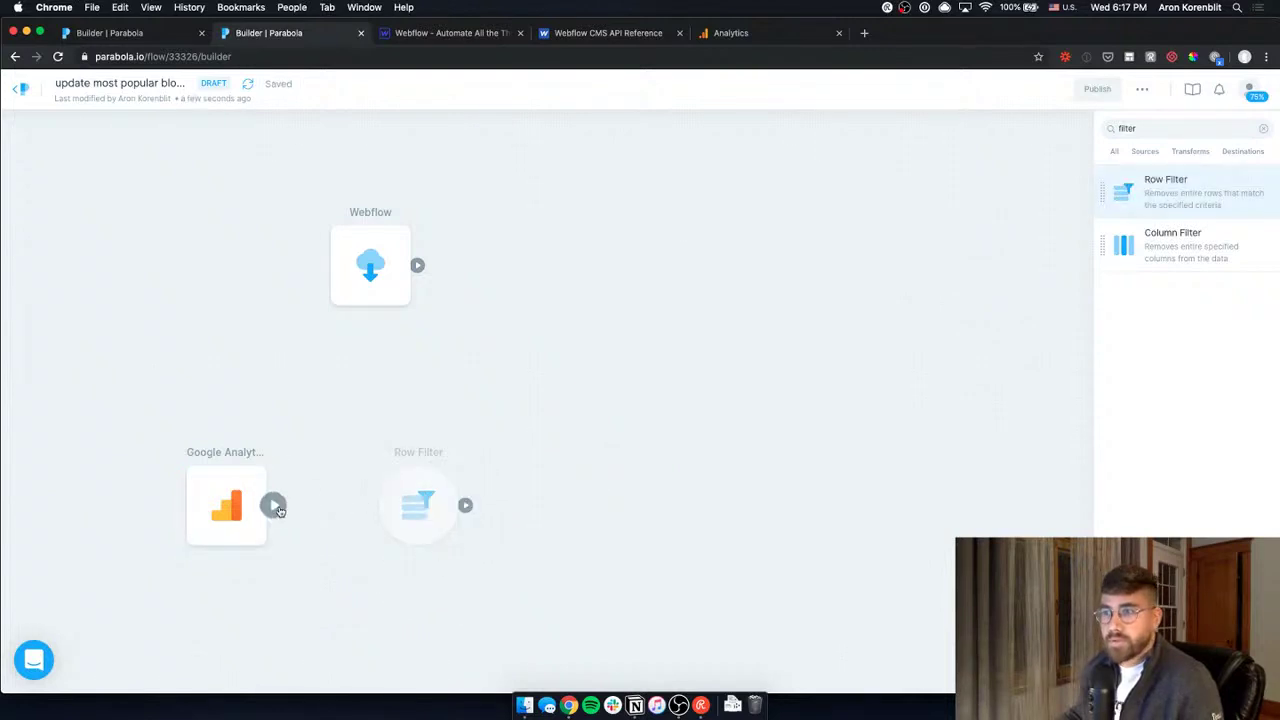
left_click_drag(273, 505, 420, 507)
left_click(432, 512)
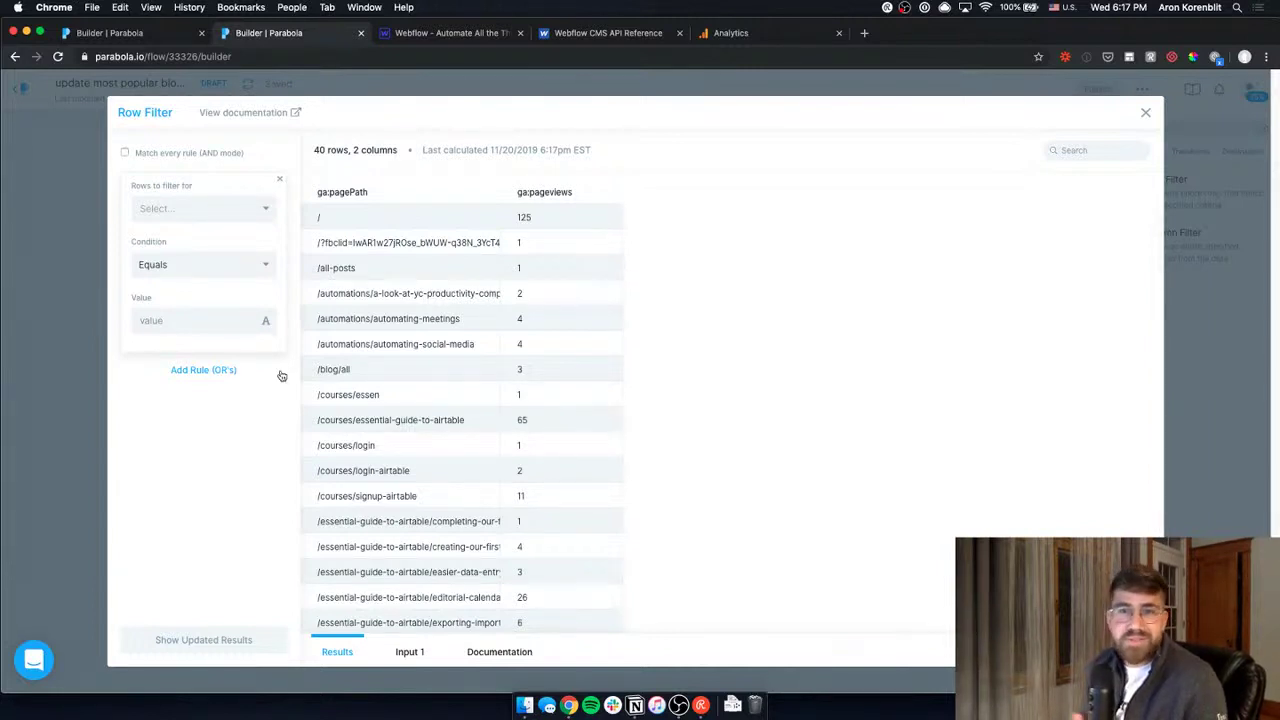
Set the Row Filter rule to ga:pagePath Not Contains "/essential-guide-to-airtable/" and update the results.
left_click(236, 209)
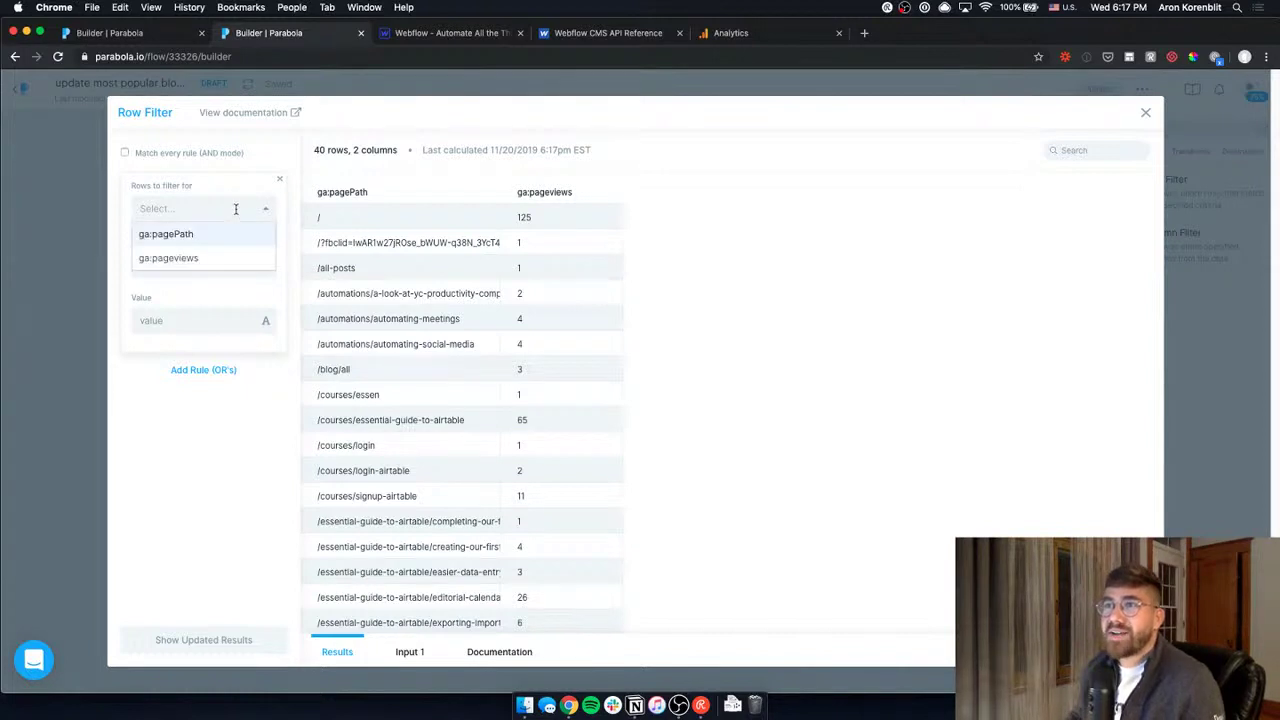
left_click(229, 233)
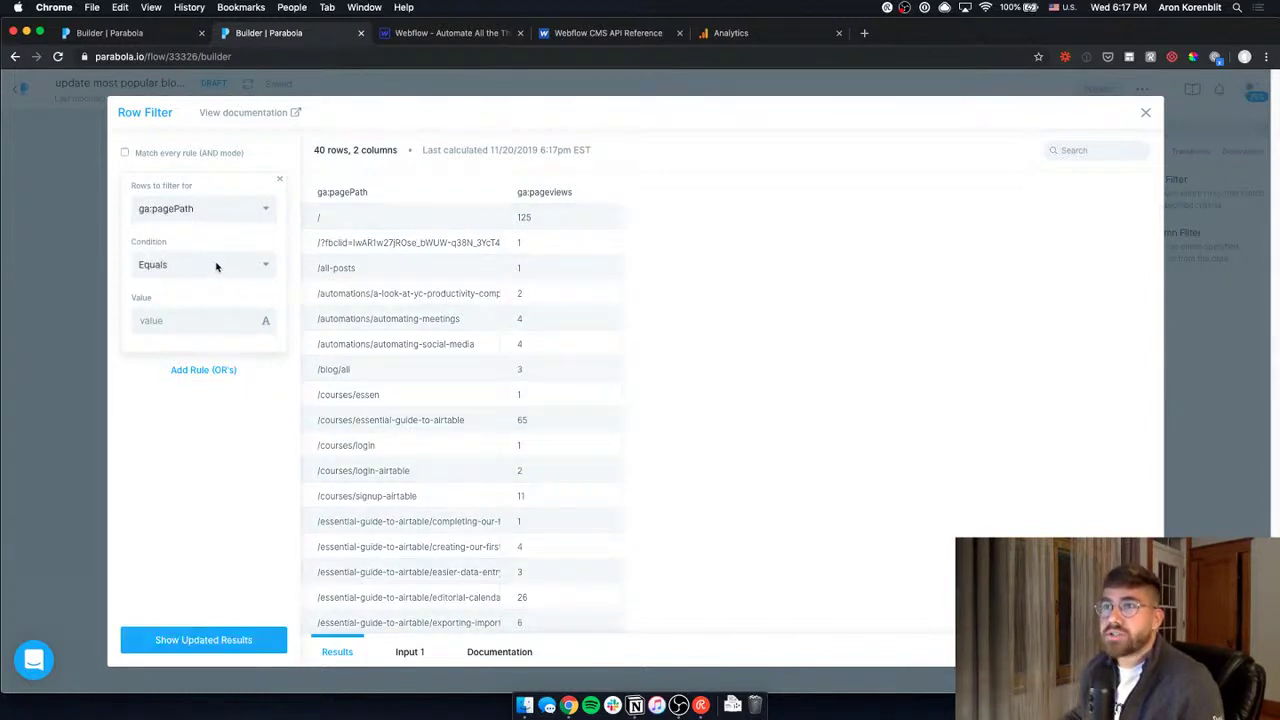
left_click(216, 265)
scroll(206, 370, "down", 1)
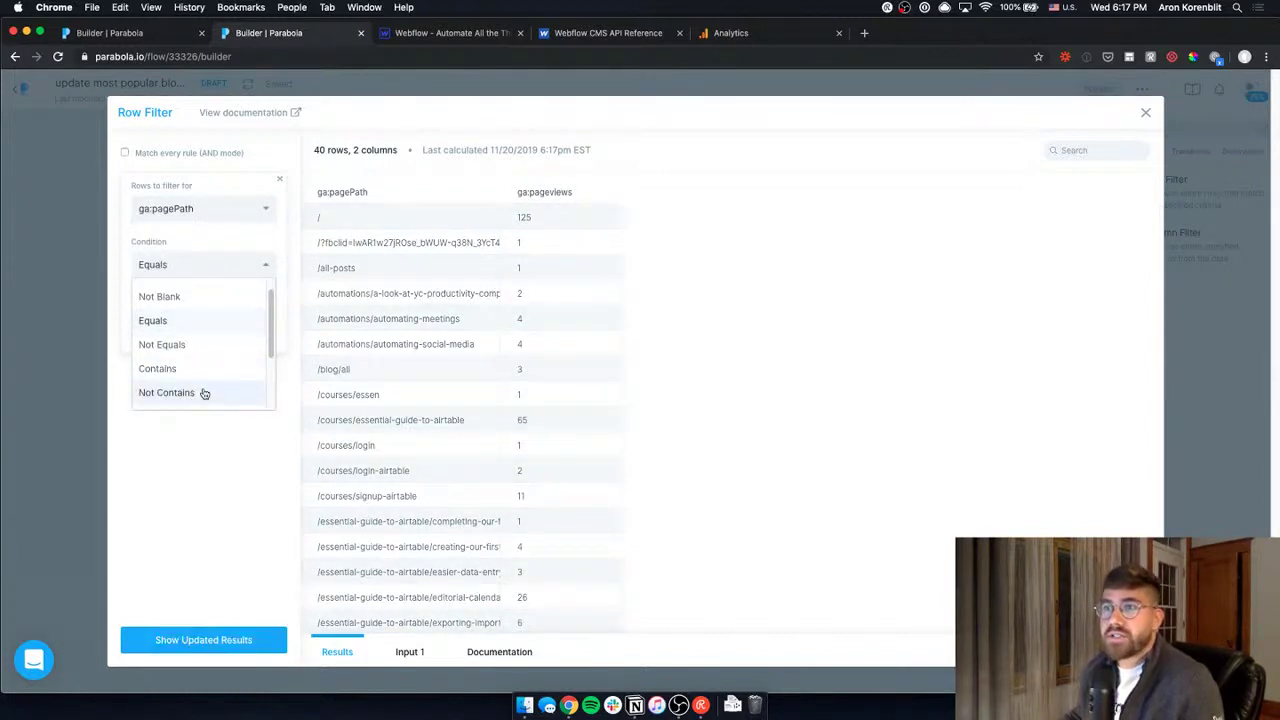
left_click(204, 393)
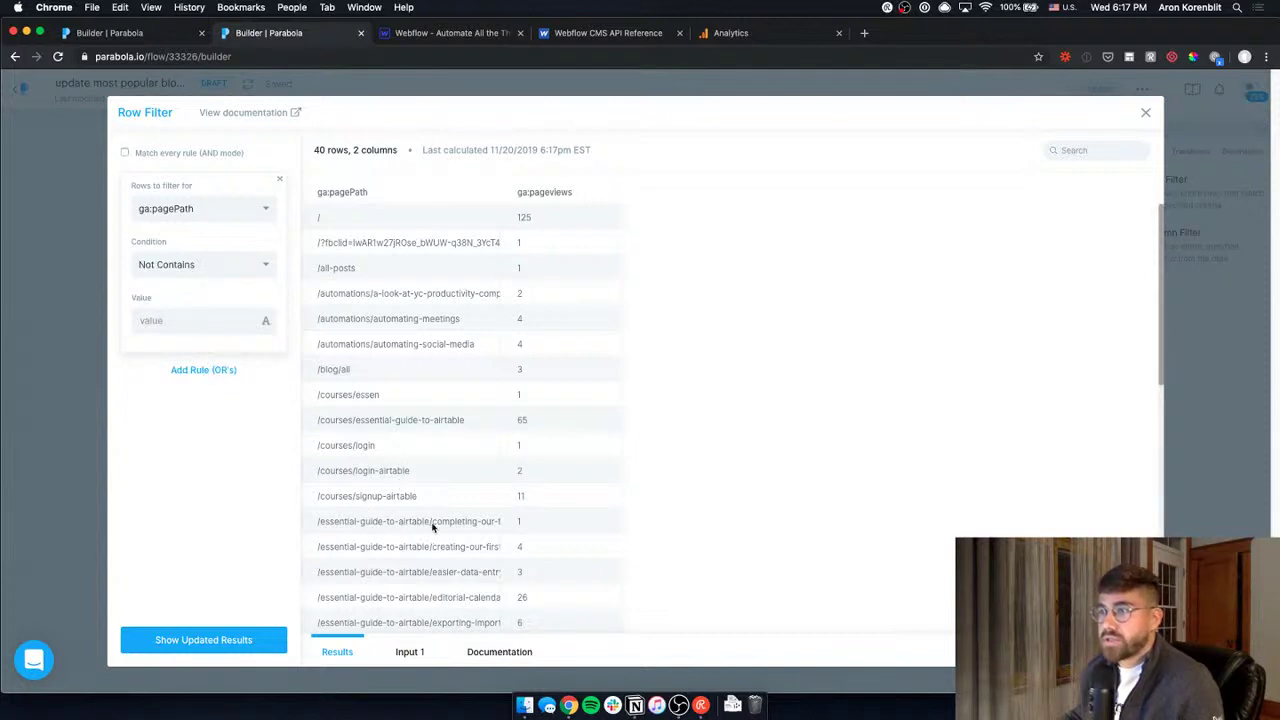
left_click_drag(404, 530, 320, 524)
key("super+c")
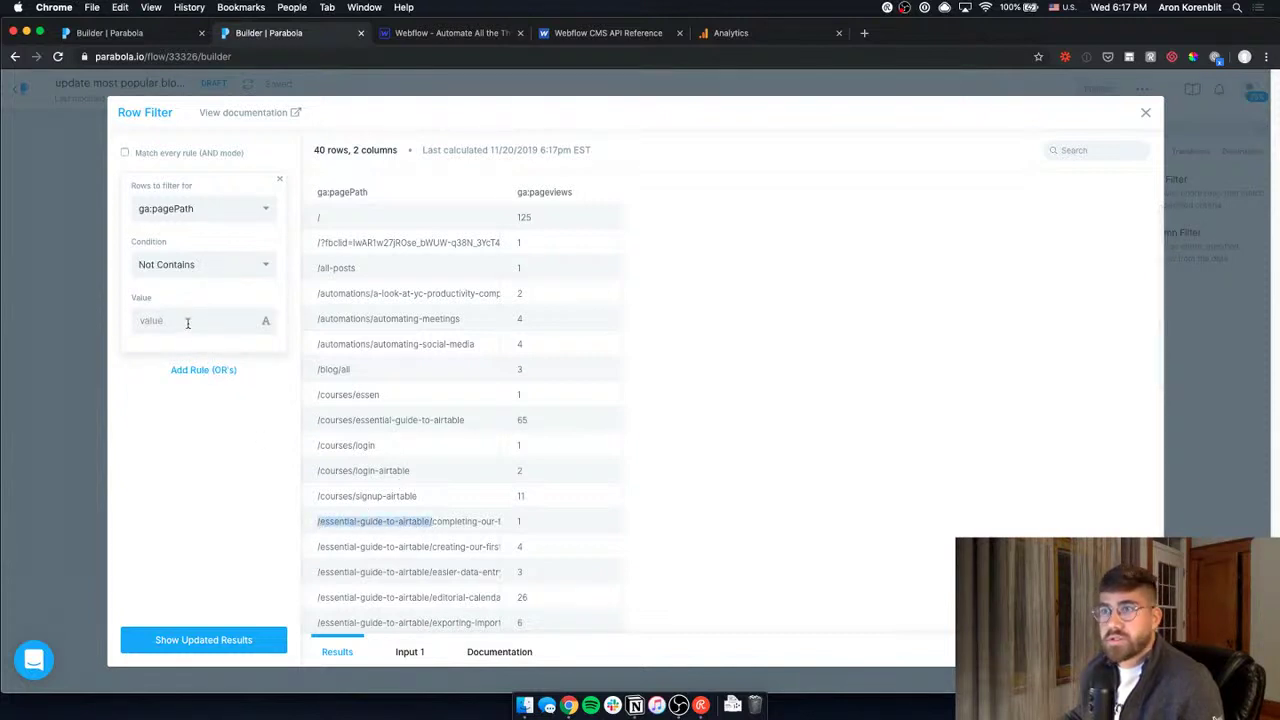
left_click(203, 320)
key("super+v")
left_click(266, 628)
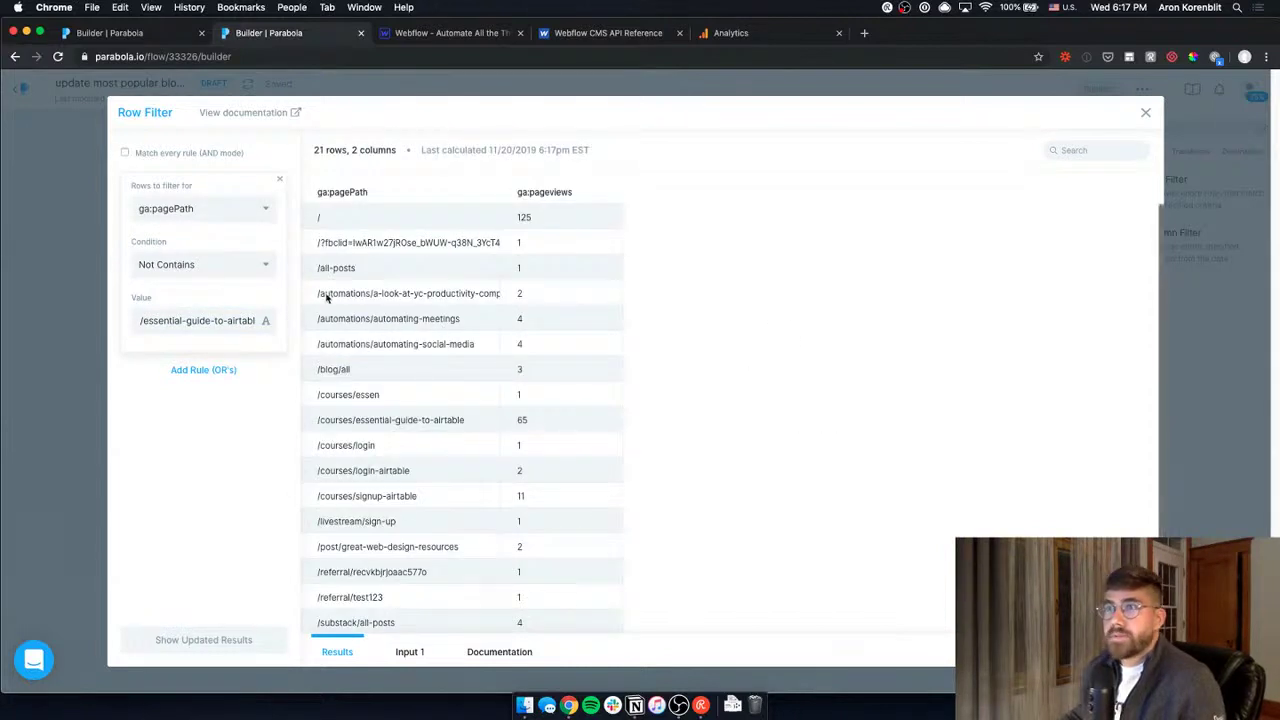
Change the Row Filter condition to Contains, keeping a single rule, and update the results.
left_click(203, 264)
scroll(194, 330, "up", 2)
left_click(191, 380)
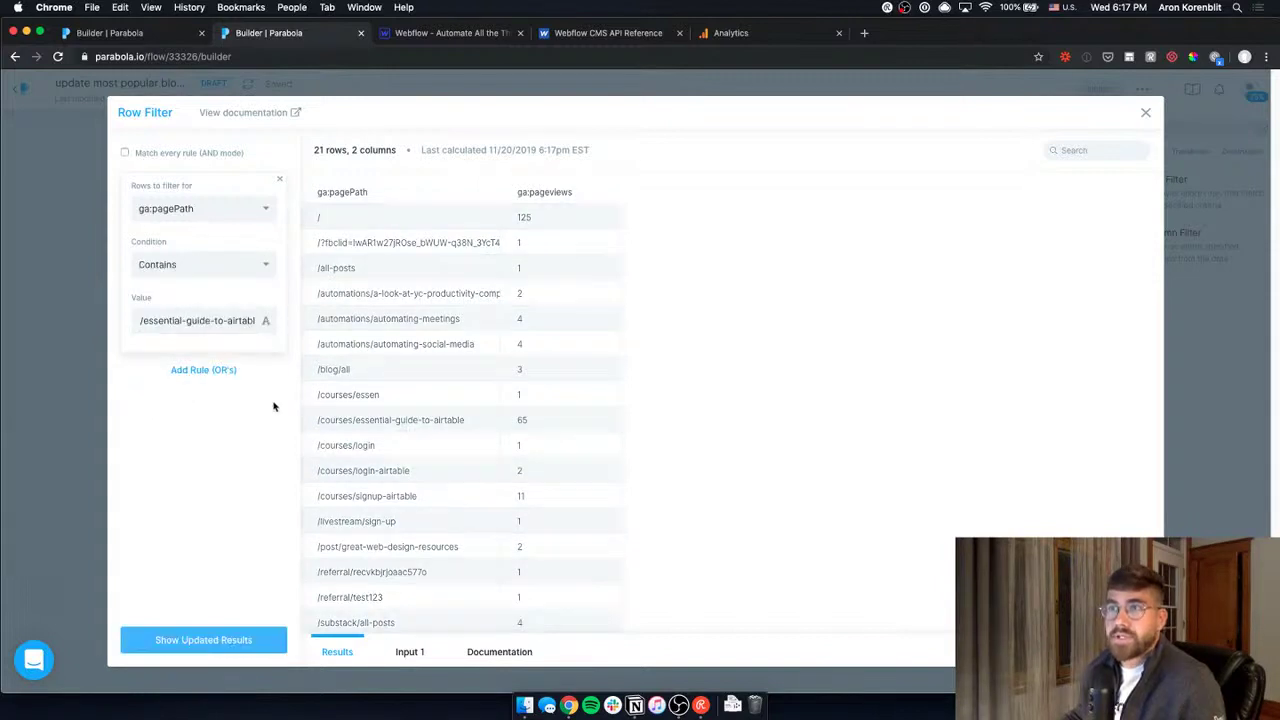
left_click(203, 370)
left_click(279, 371)
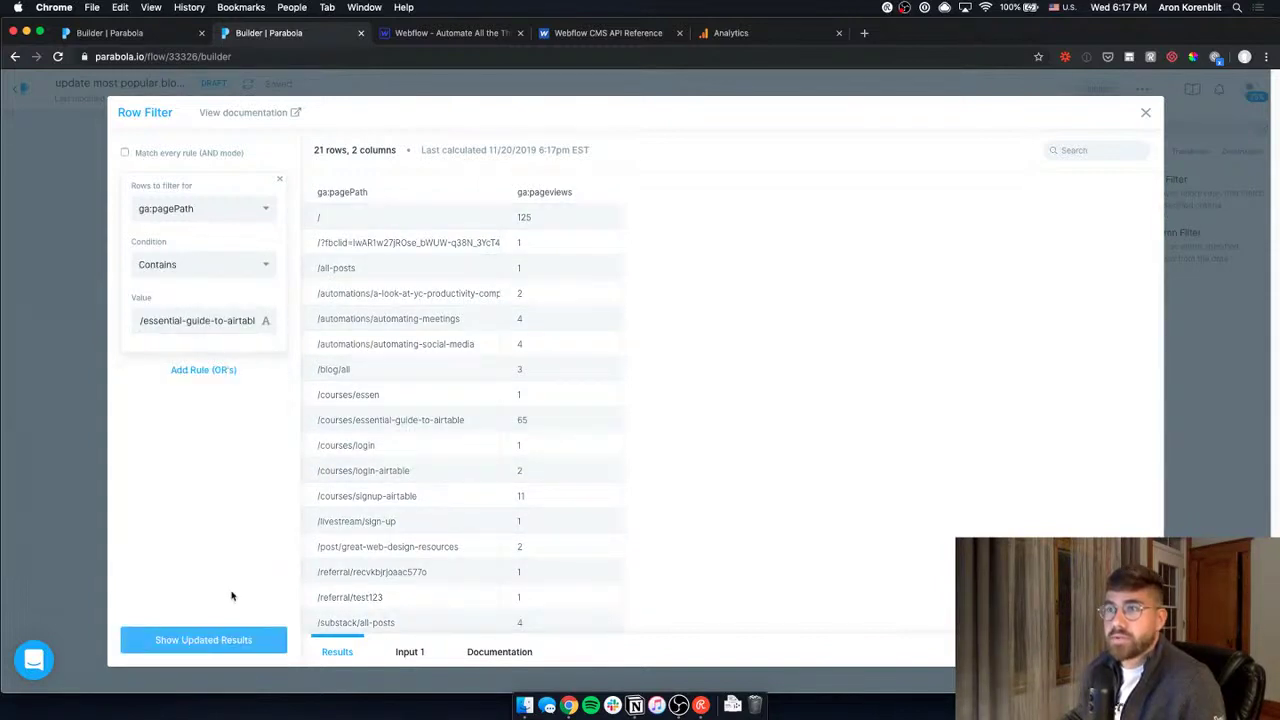
left_click(229, 638)
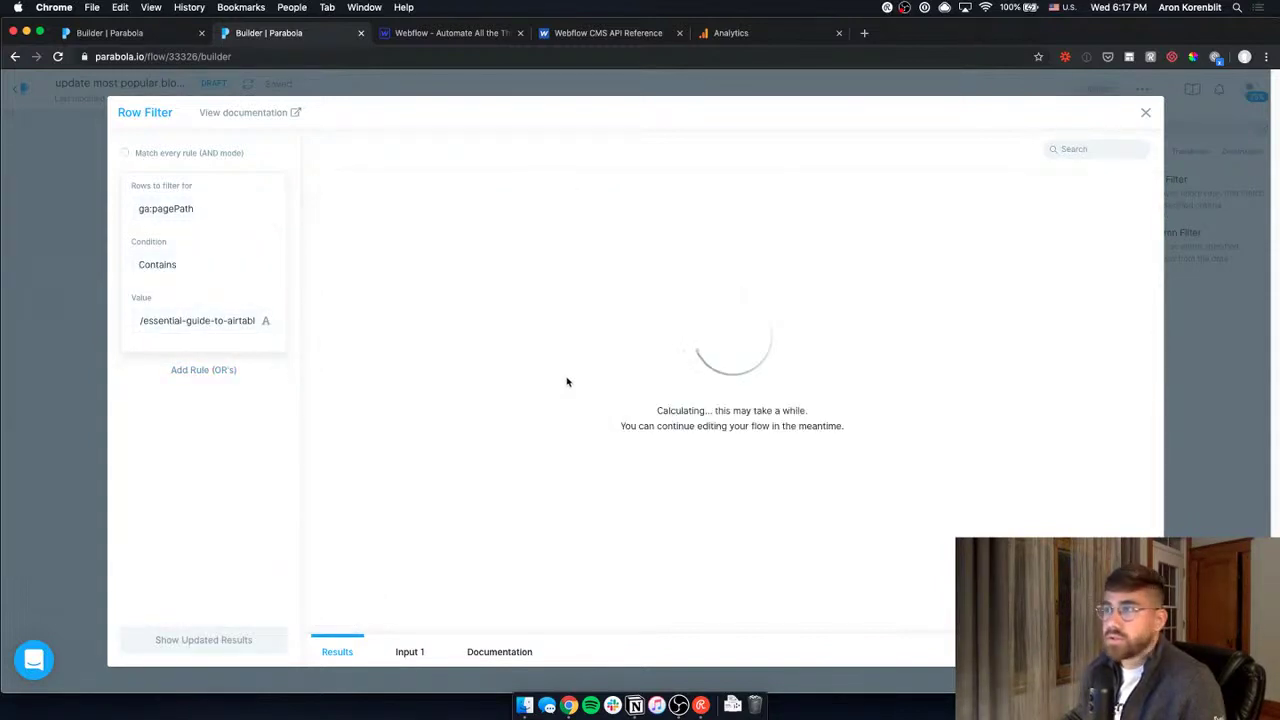
Review the filtered page paths and page views in the Row Filter results, and close the step.
scroll(420, 390, "down", 2)
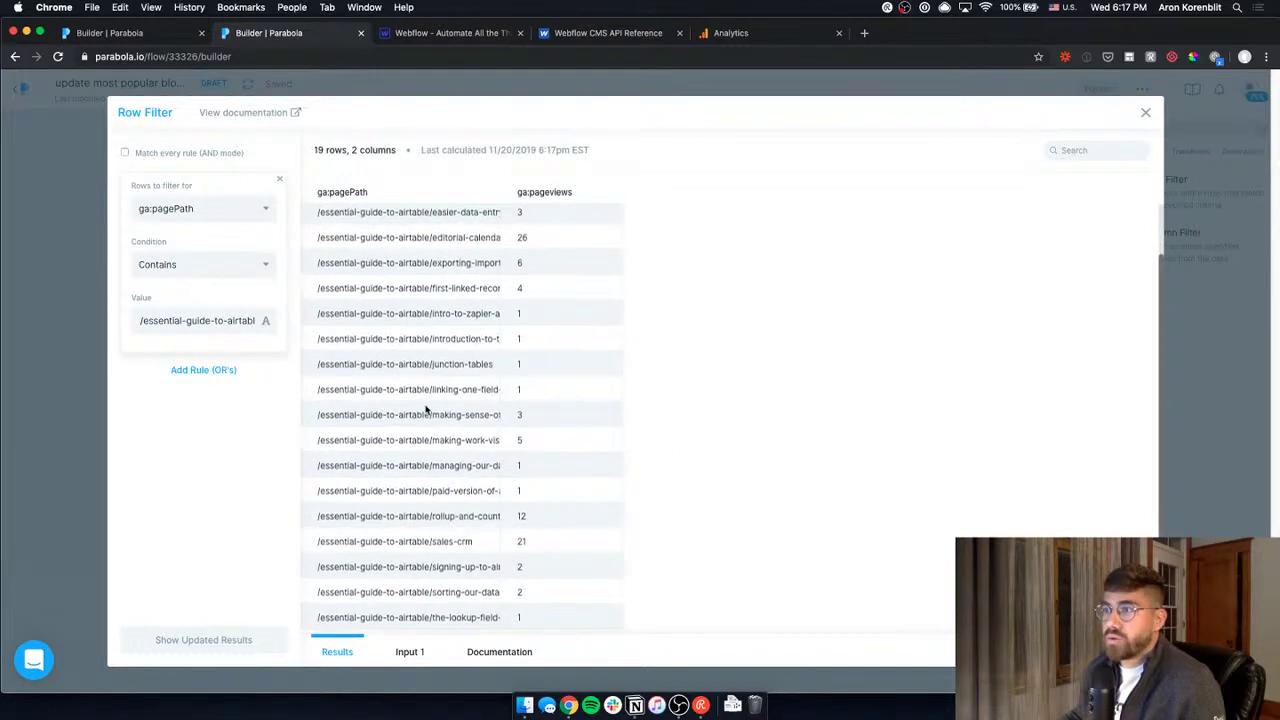
scroll(403, 423, "up", 2)
scroll(409, 374, "down", 2)
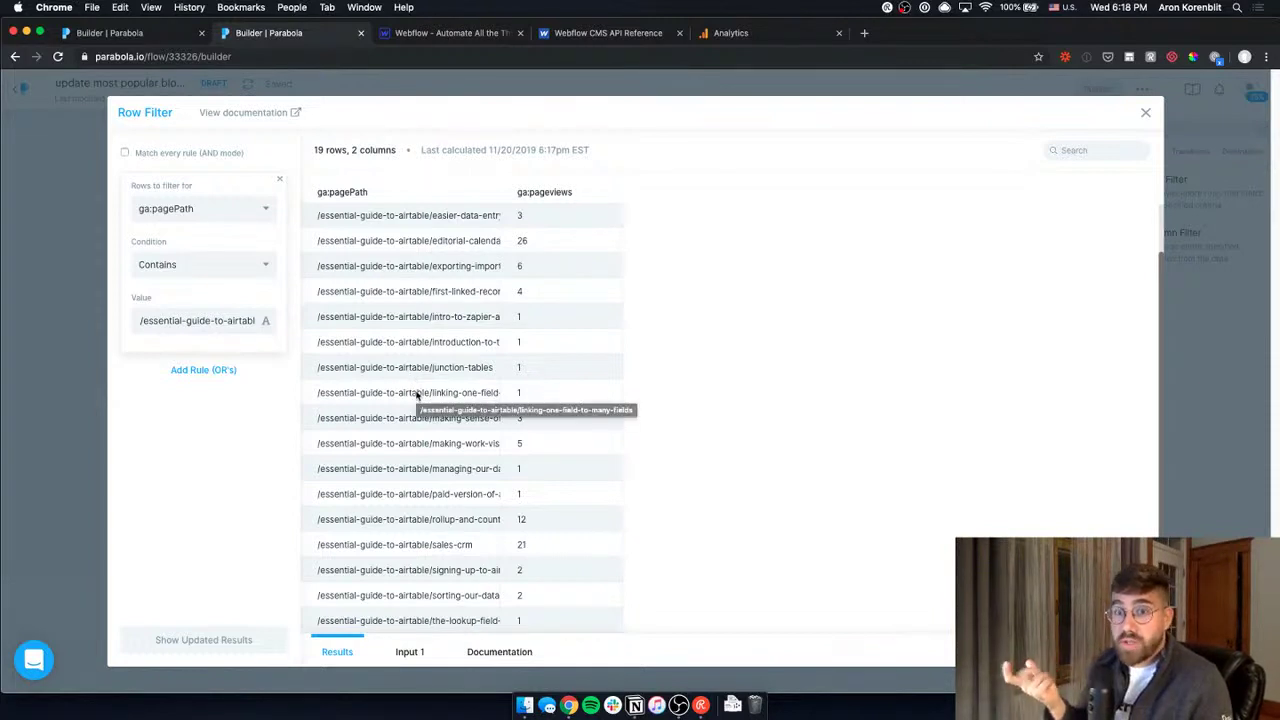
scroll(418, 396, "up", 2)
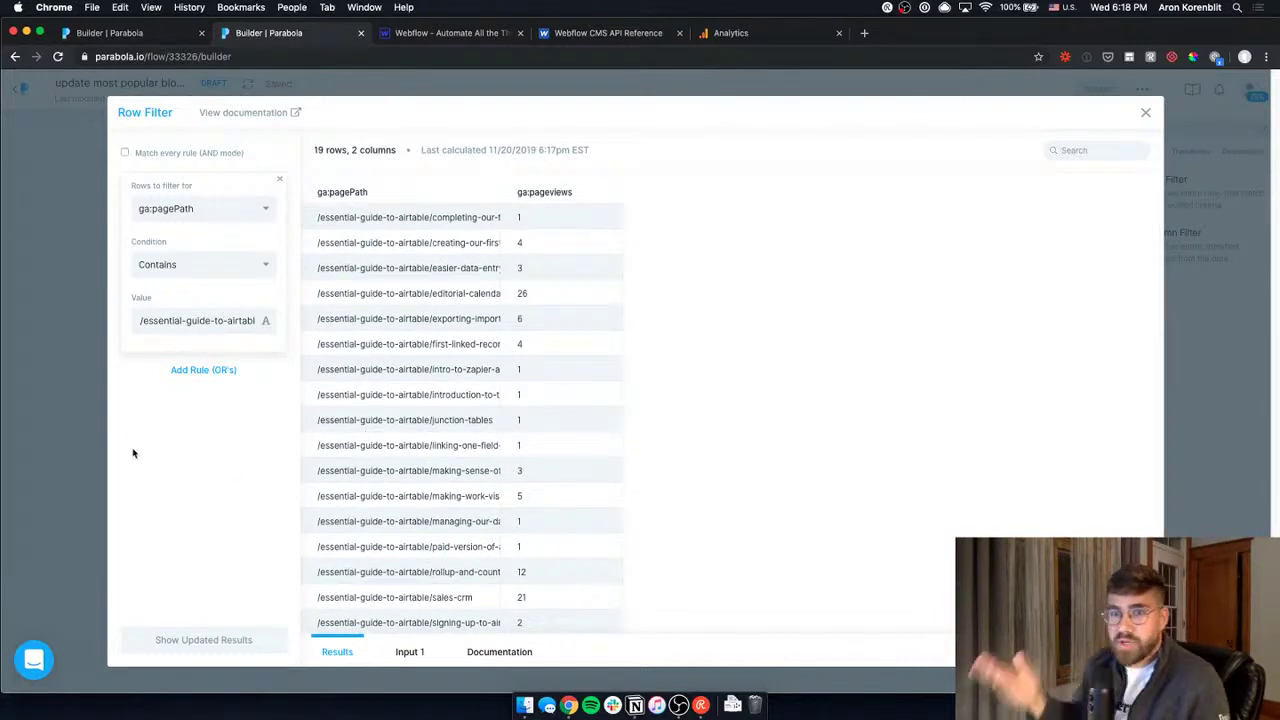
left_click(55, 410)
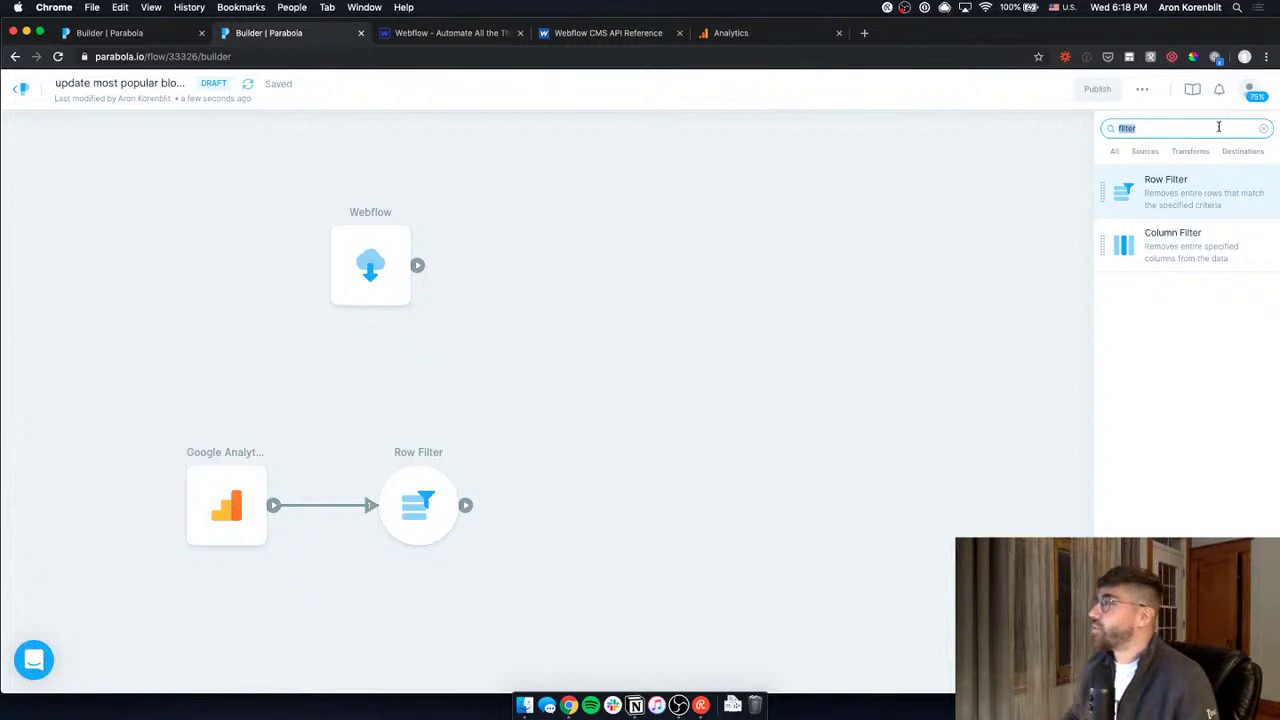
left_click(423, 532)
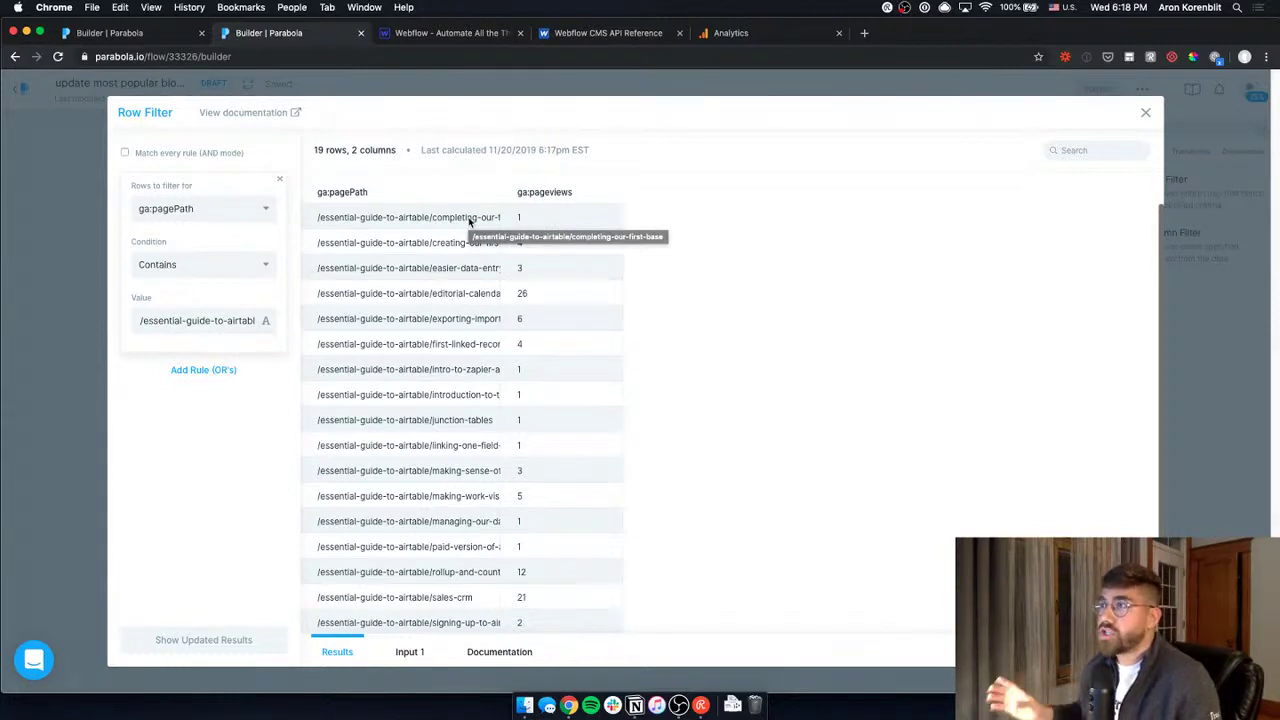
key("Escape")
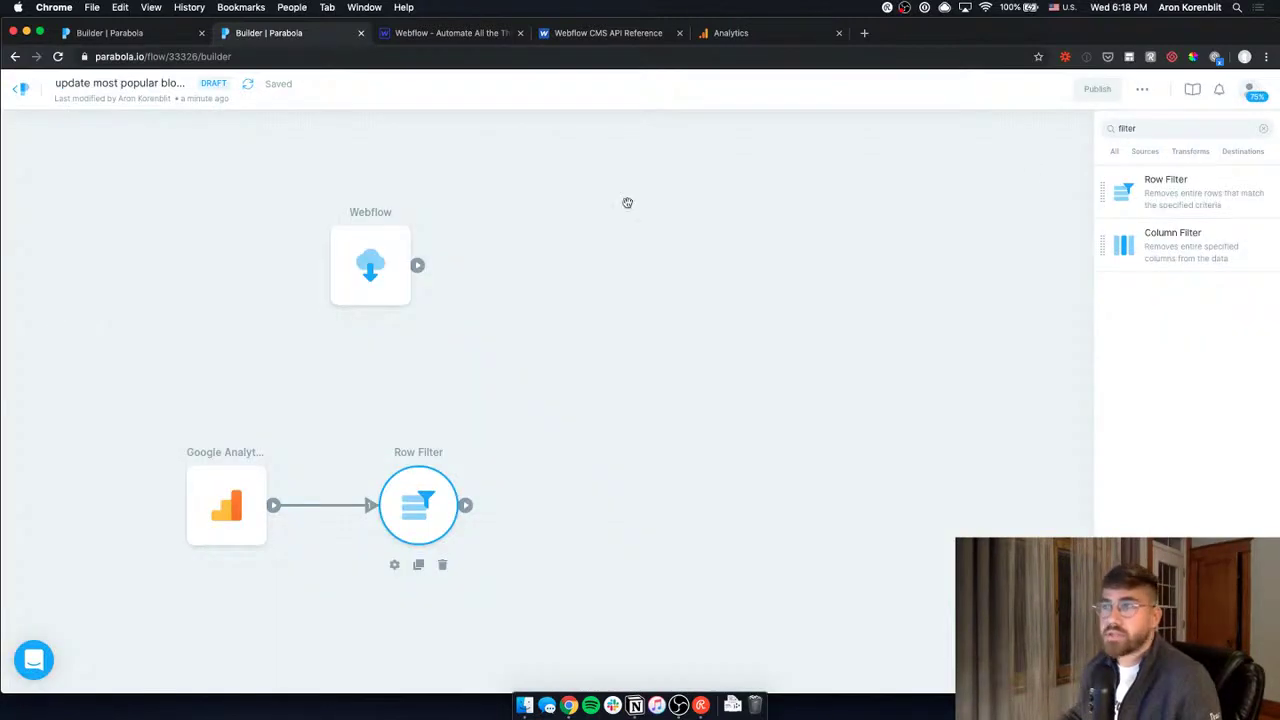
Add a Find/Replace step after the Row Filter and connect the Row Filter to it.
double_click(1187, 129)
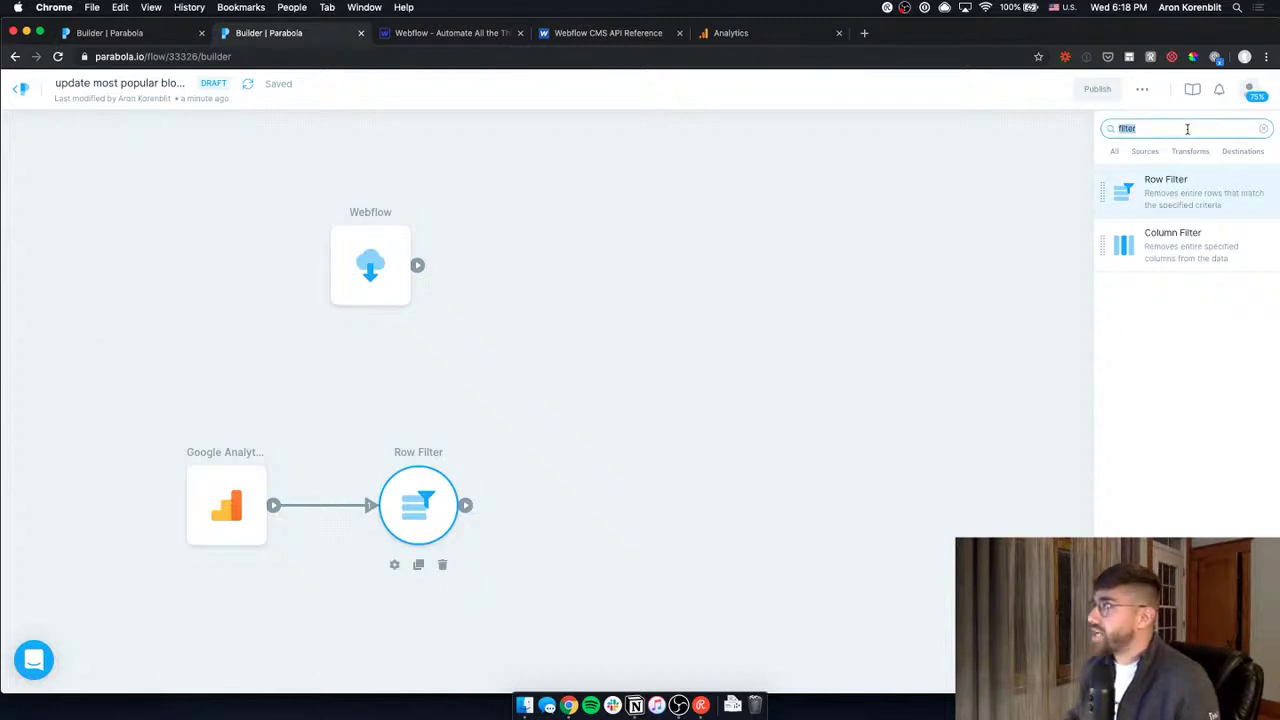
type("find")
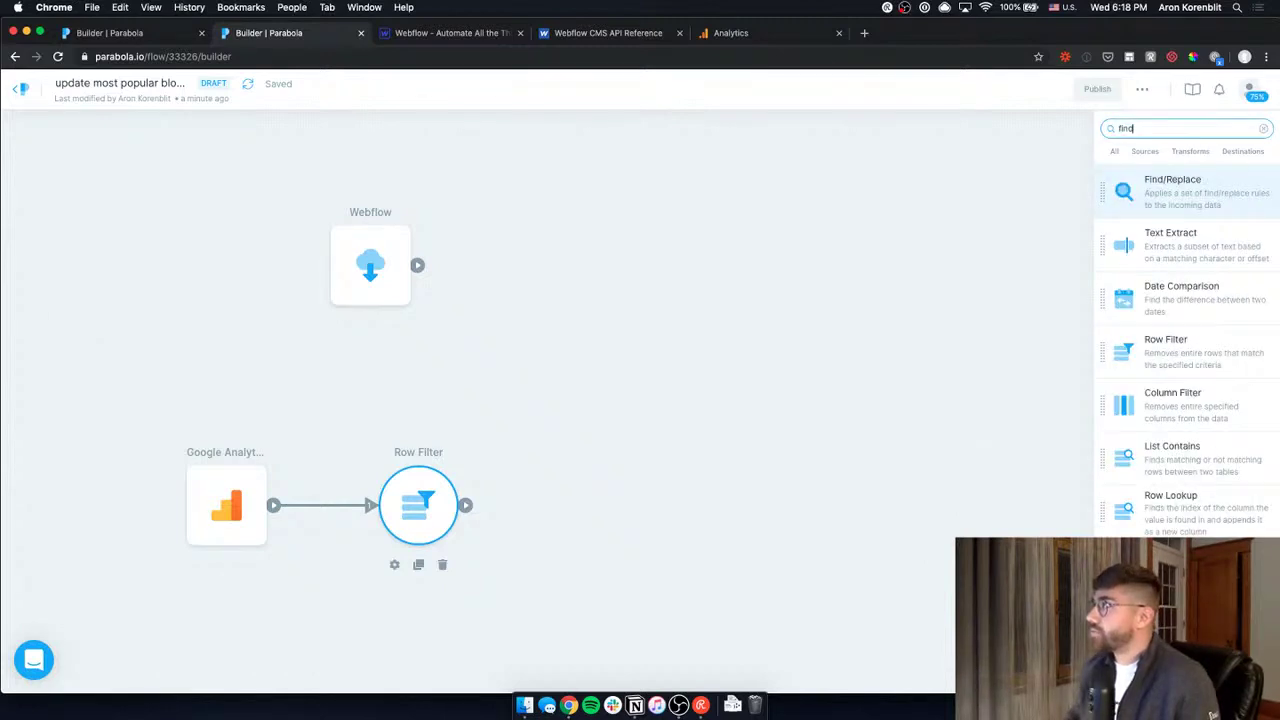
left_click_drag(1172, 190, 594, 520)
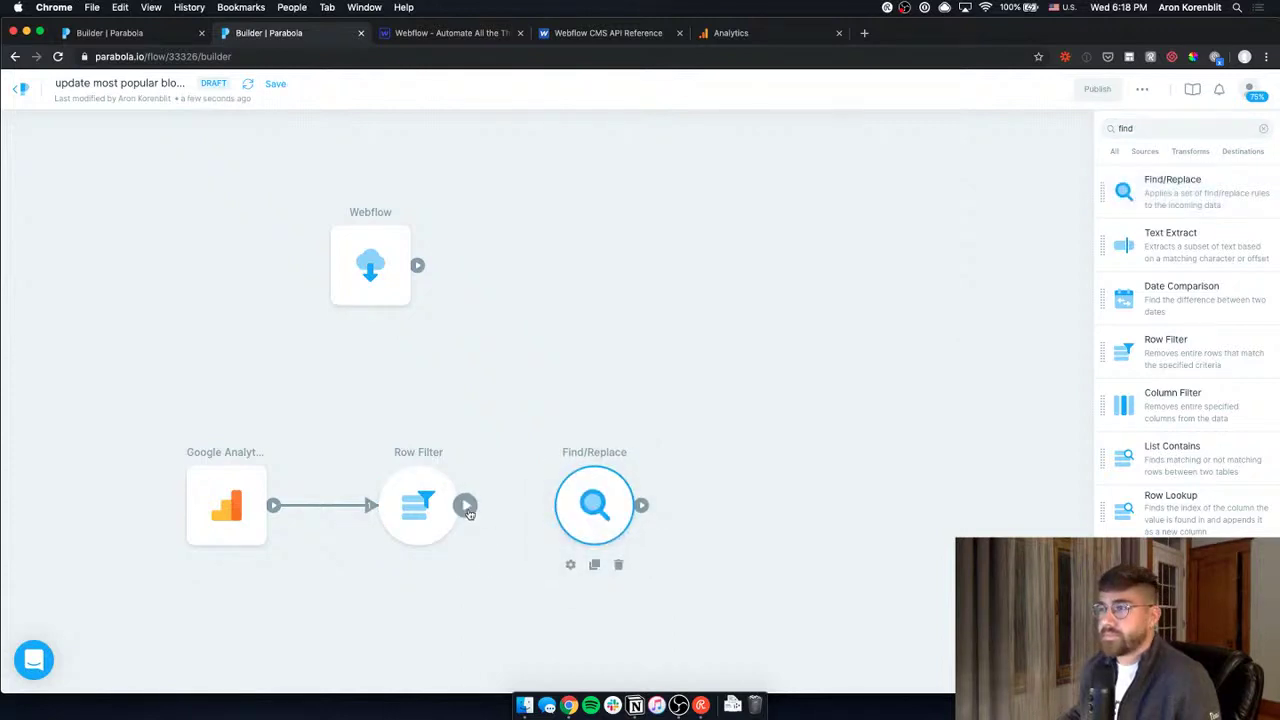
left_click_drag(465, 505, 617, 512)
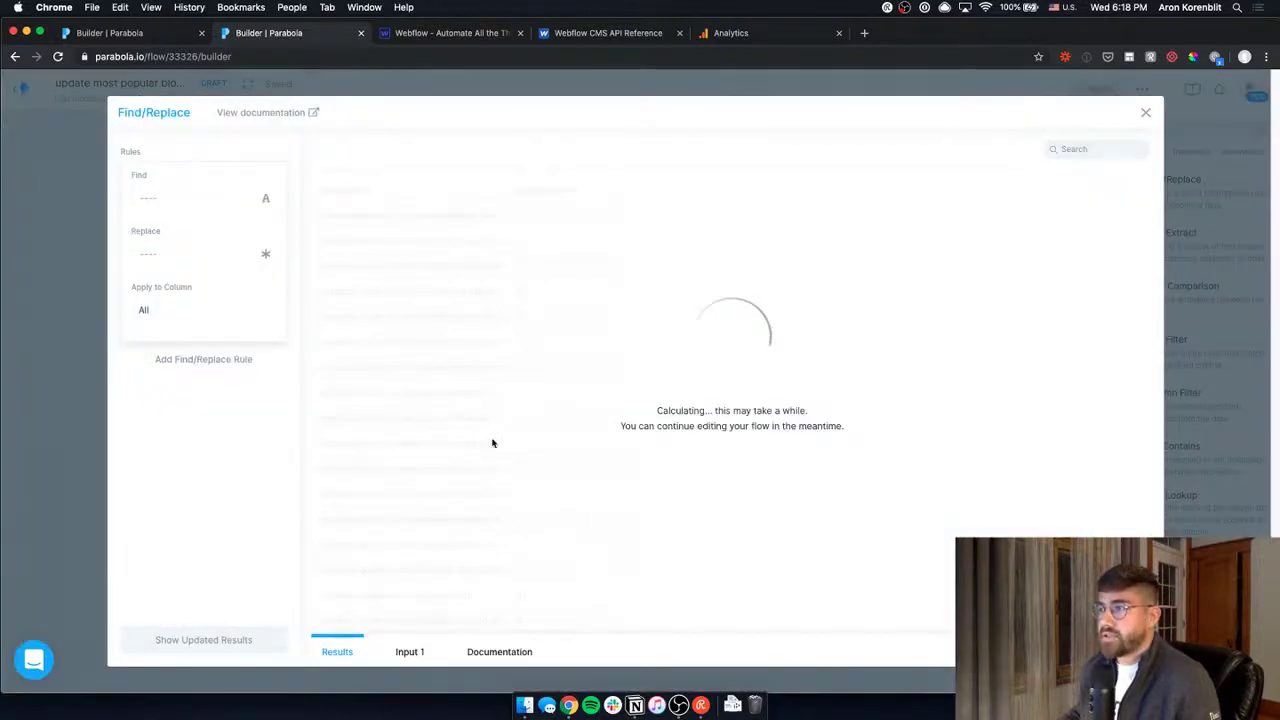
left_click(80, 457)
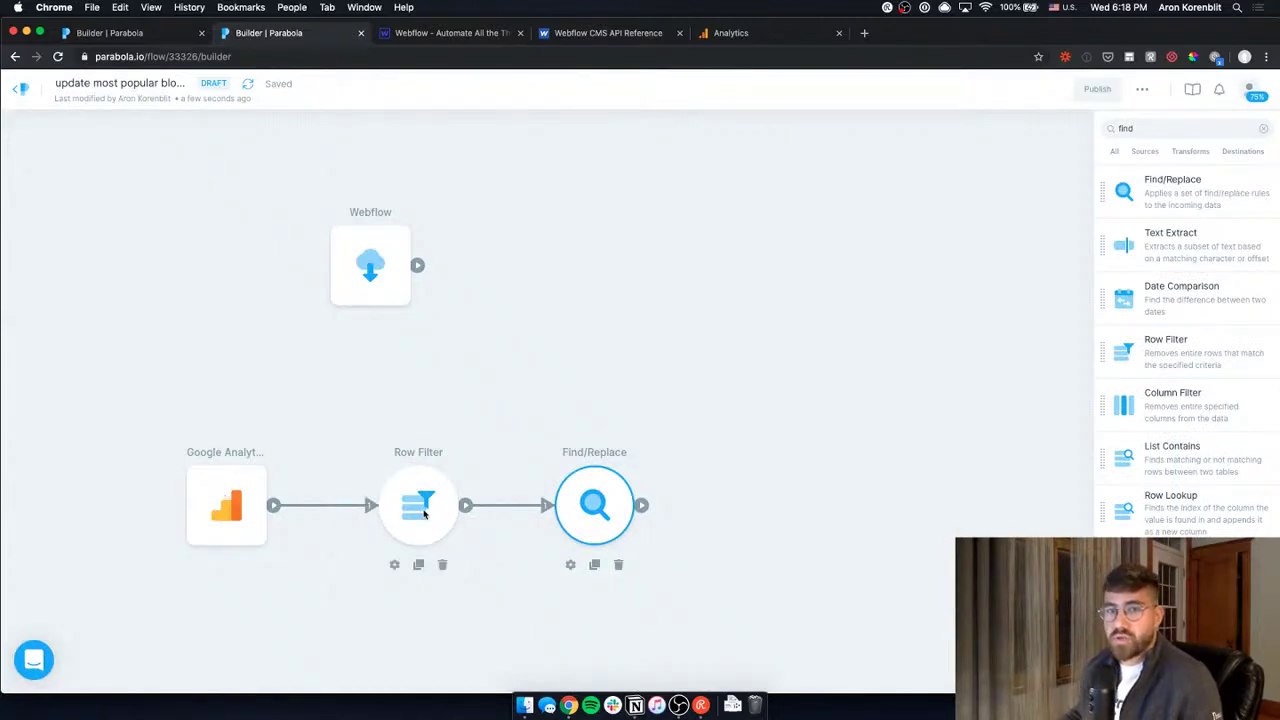
Set the Find/Replace rule to find "/essential-guide-to-airtable/" and replace it with nothing in all columns, and update the results.
left_click(574, 512)
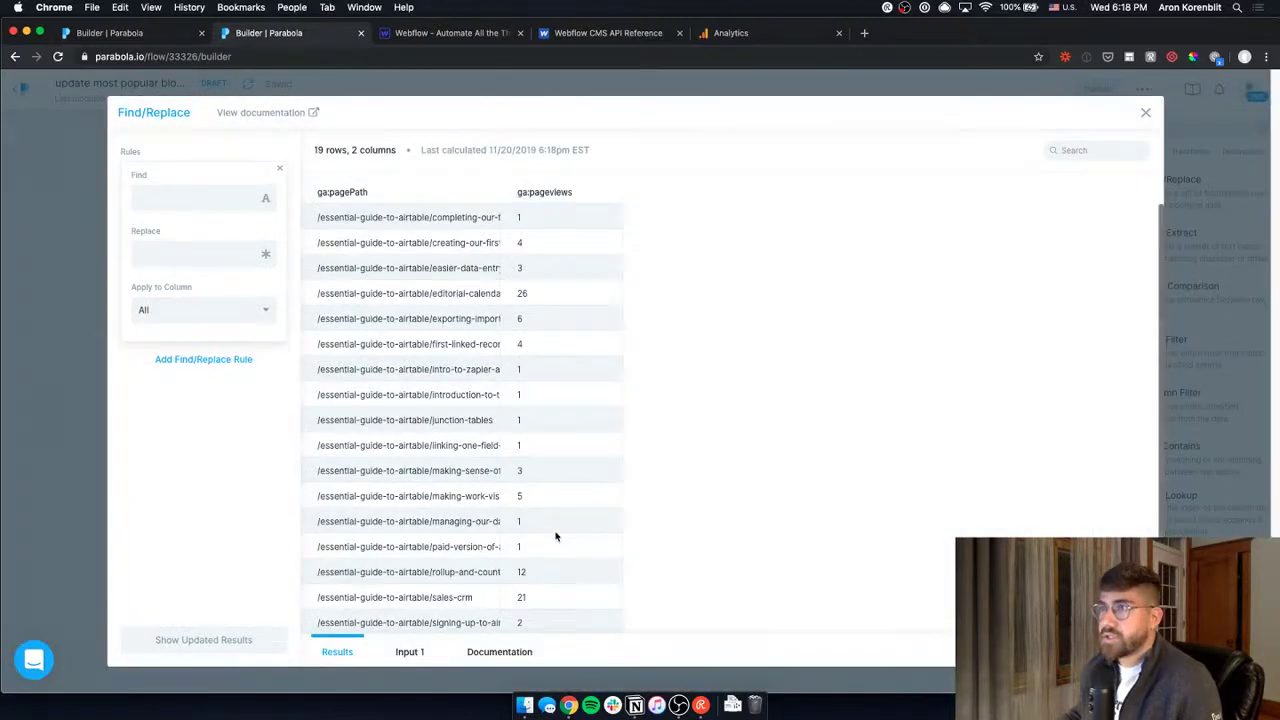
left_click(177, 197)
type("/essential-guide-to")
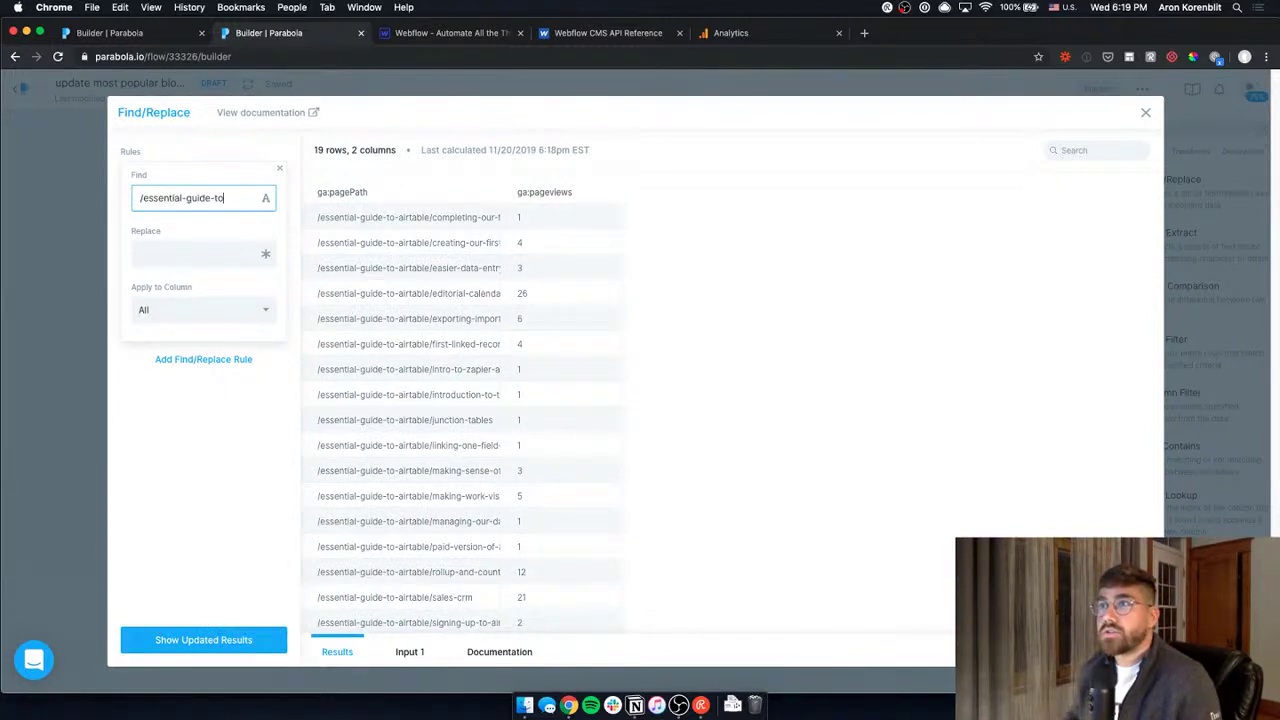
type("-airtable/")
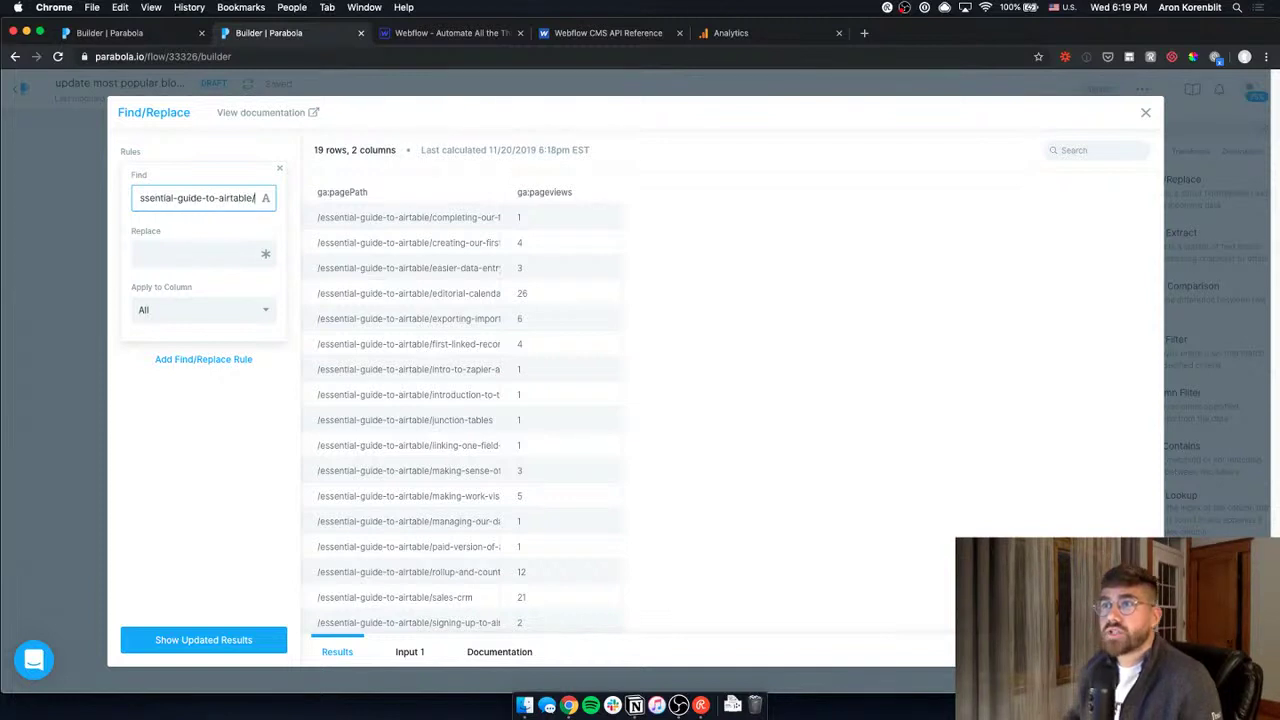
left_click(255, 255)
left_click(267, 258)
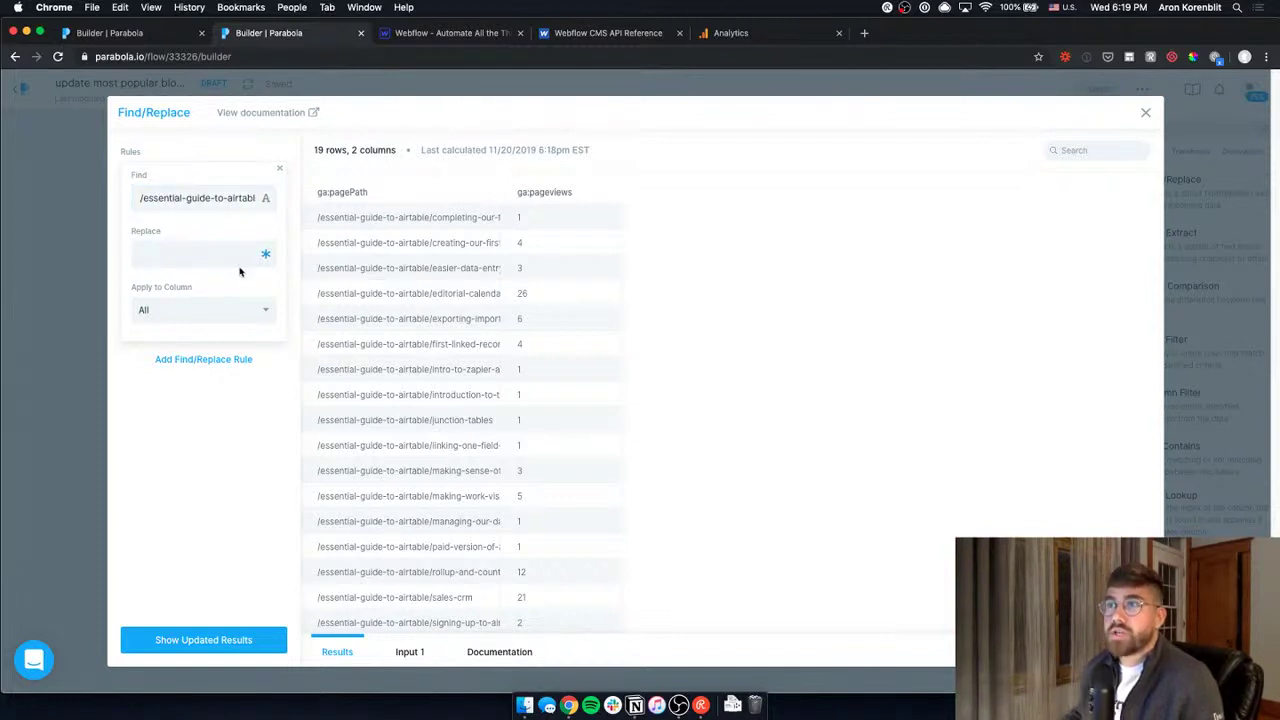
left_click(251, 642)
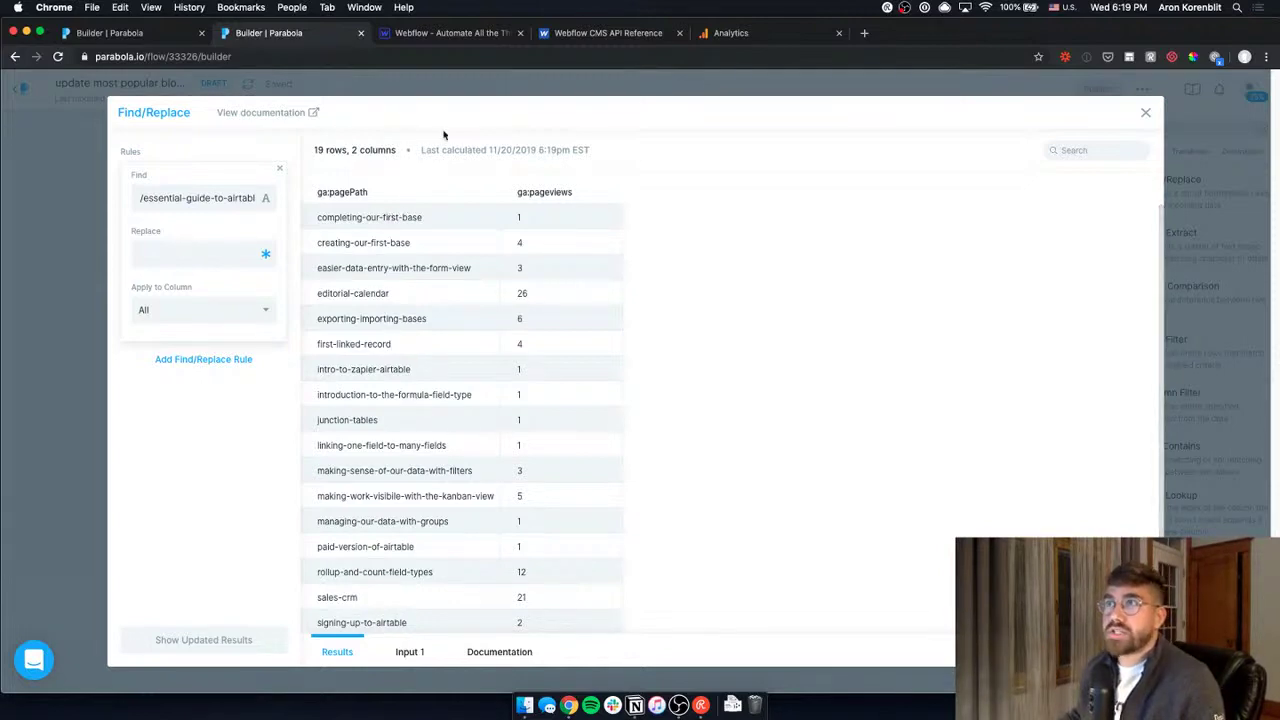
Compare the cleaned ga:pagePath values with the slug of the Managing A Music Podcast item in Webflow, and close the Find/Replace step.
left_click(450, 33)
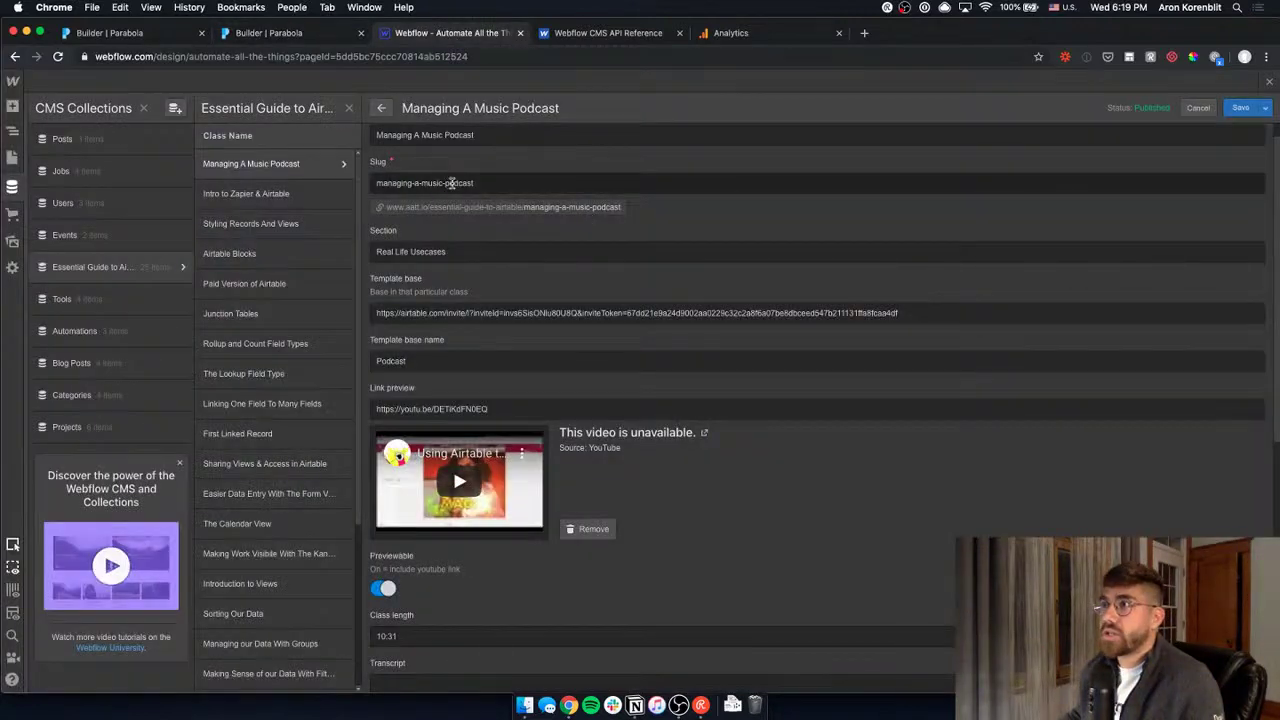
left_click_drag(475, 183, 361, 186)
left_click(300, 33)
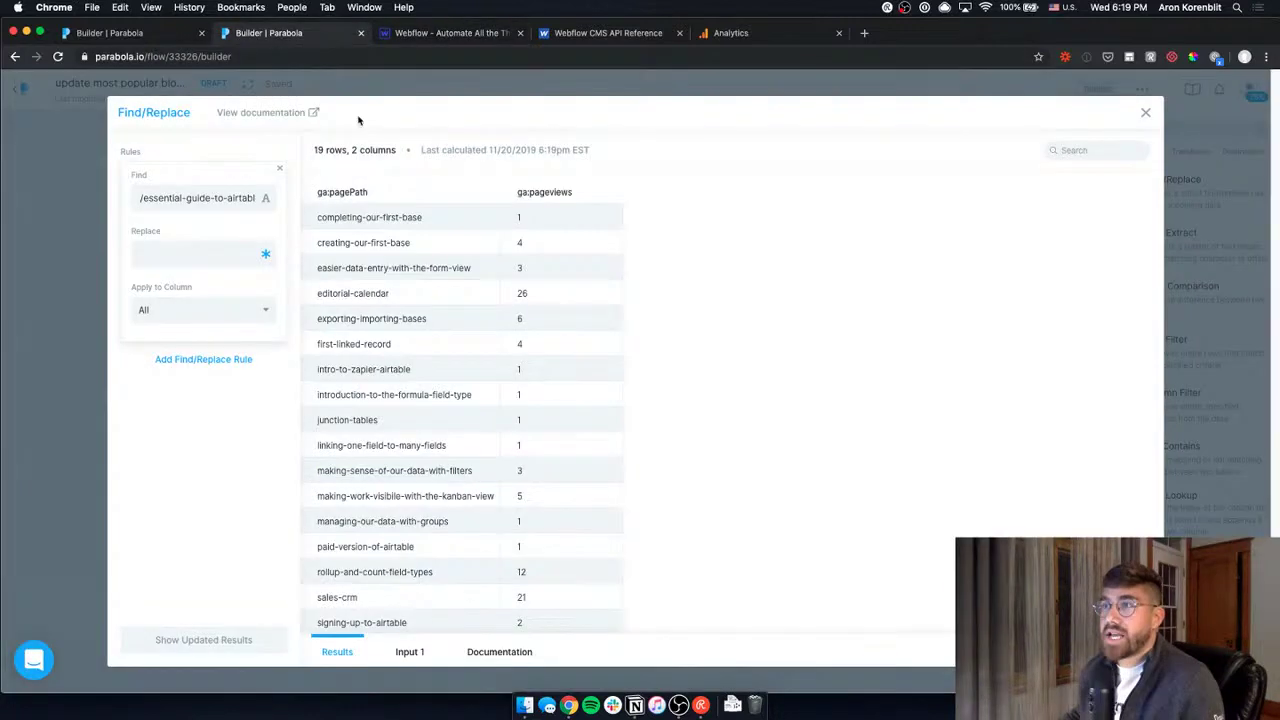
scroll(430, 420, "down", 2)
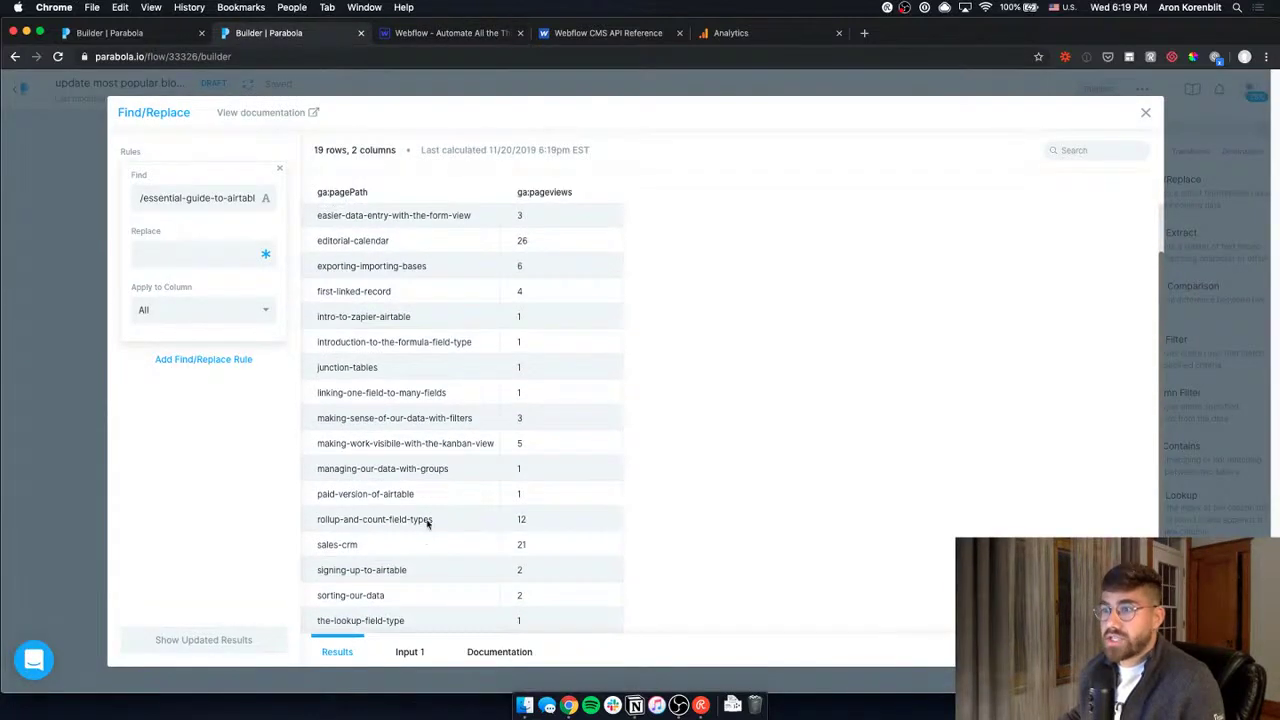
scroll(429, 500, "up", 2)
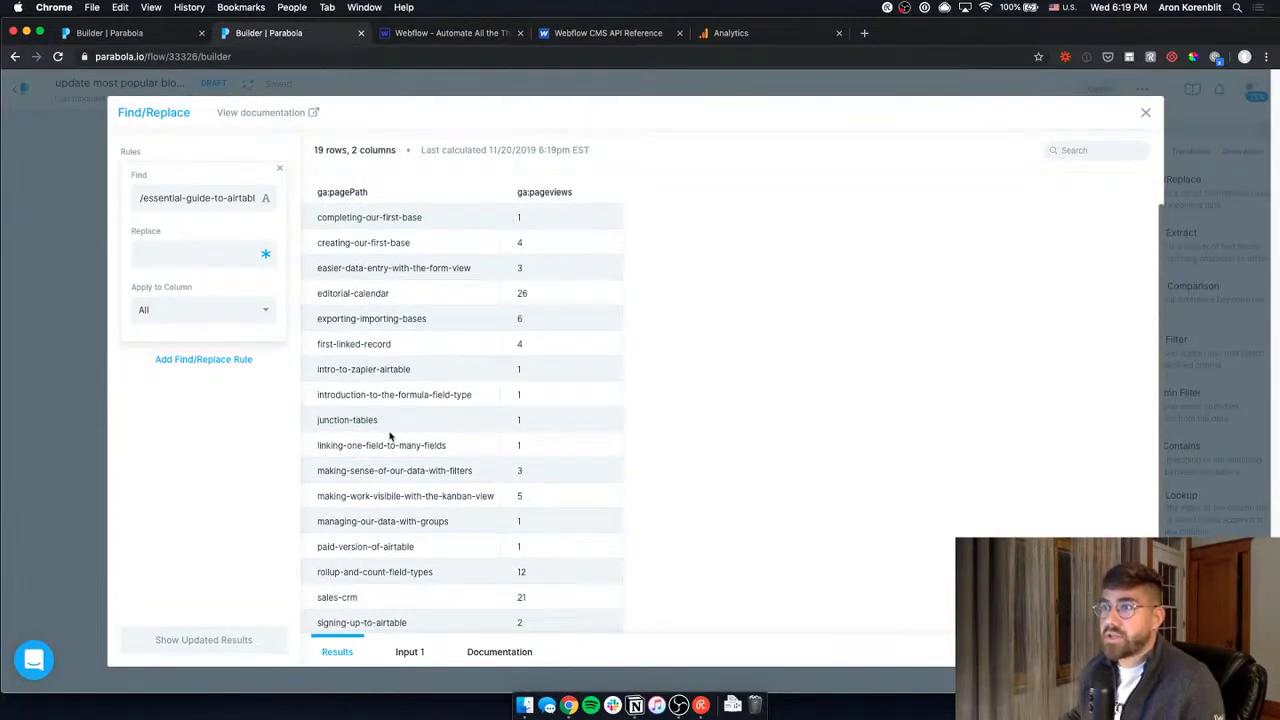
scroll(395, 543, "down", 2)
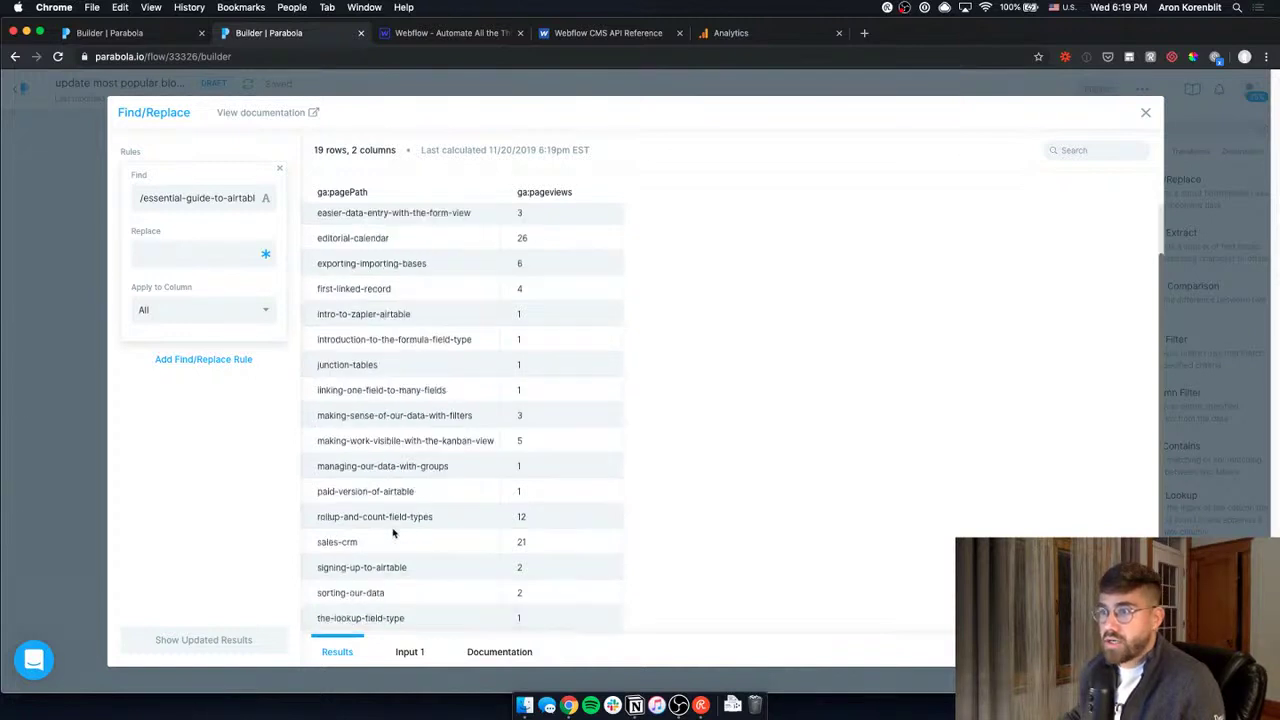
scroll(389, 523, "up", 2)
scroll(400, 302, "down", 1)
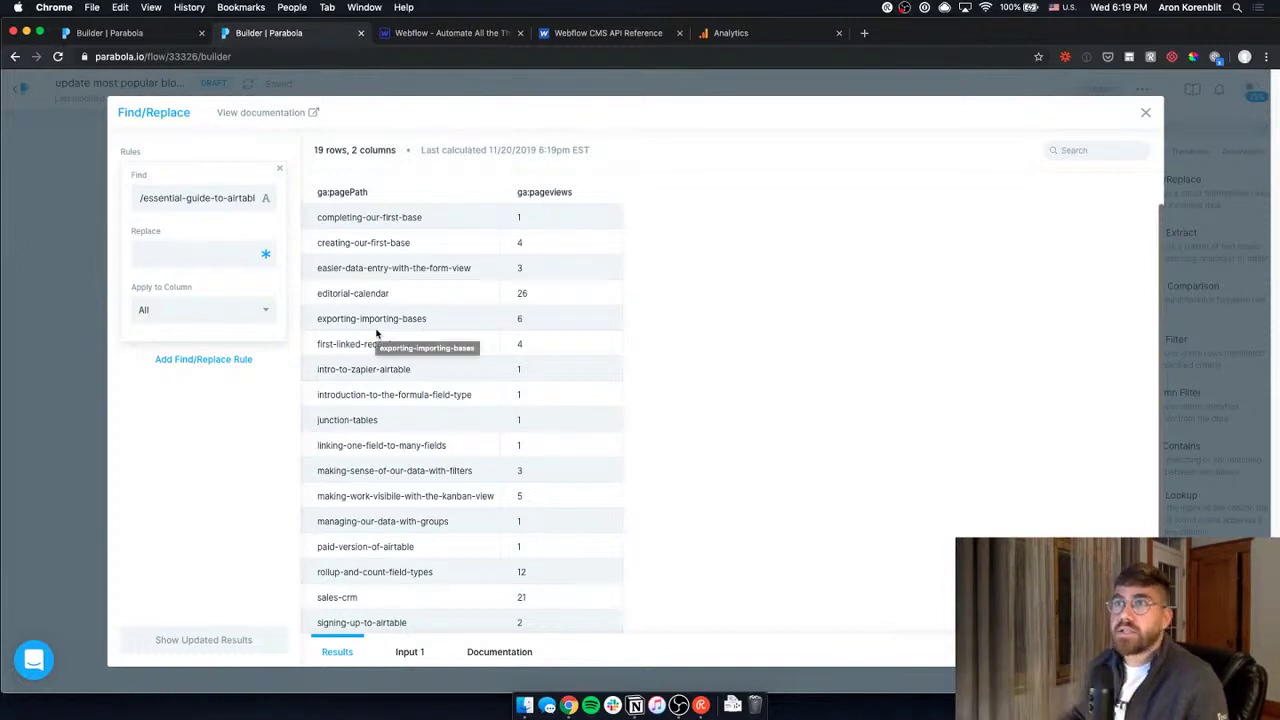
left_click(64, 404)
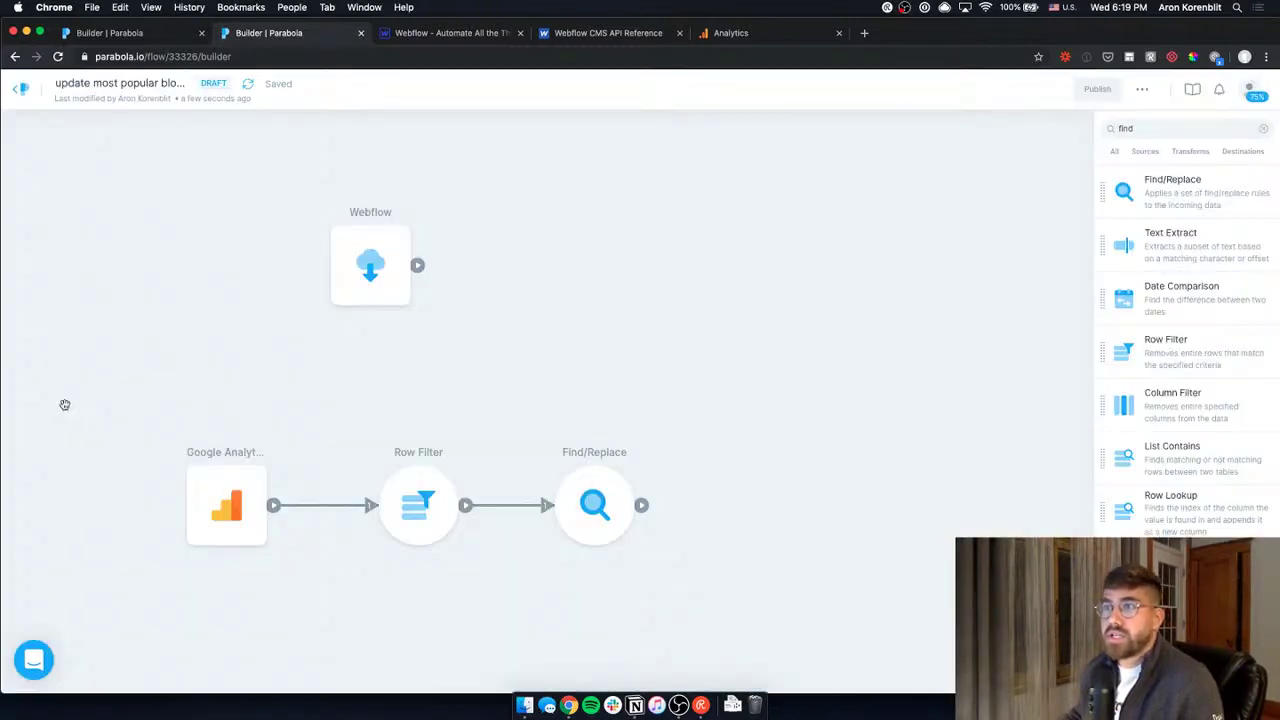
Examine the slug column in the Webflow source step's results, and close the step.
left_click(378, 268)
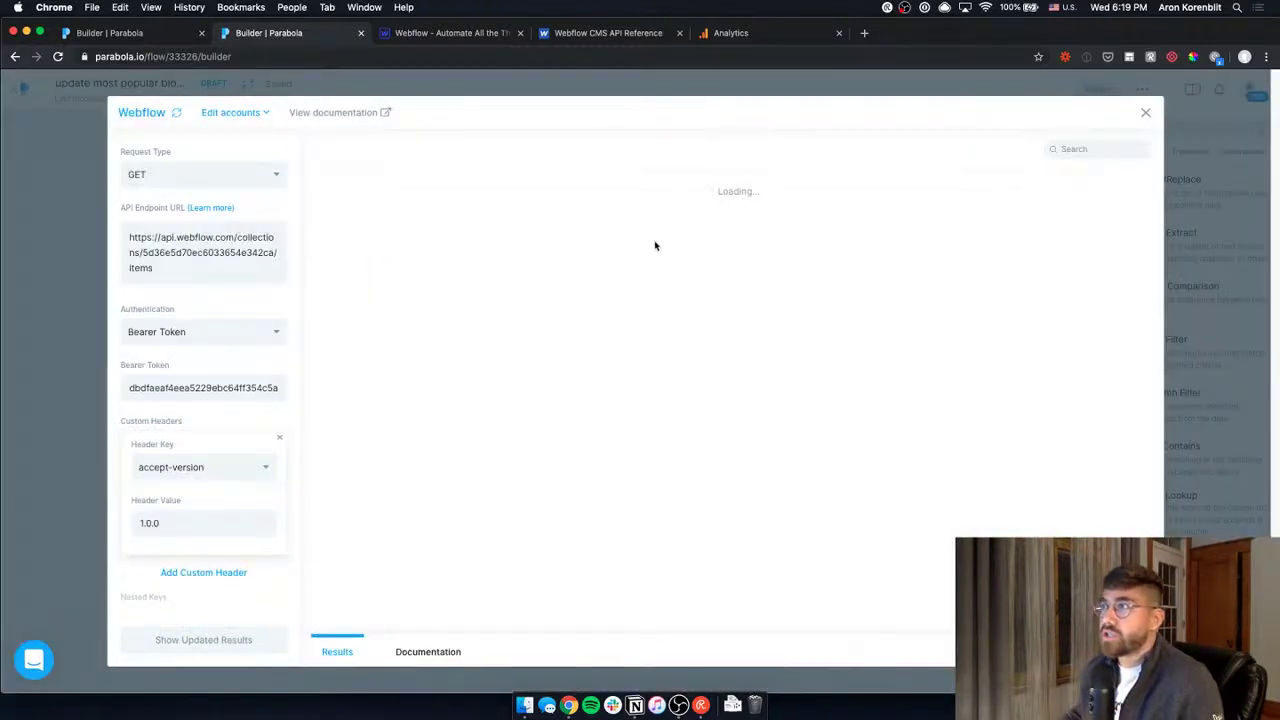
left_click_drag(486, 629, 734, 618)
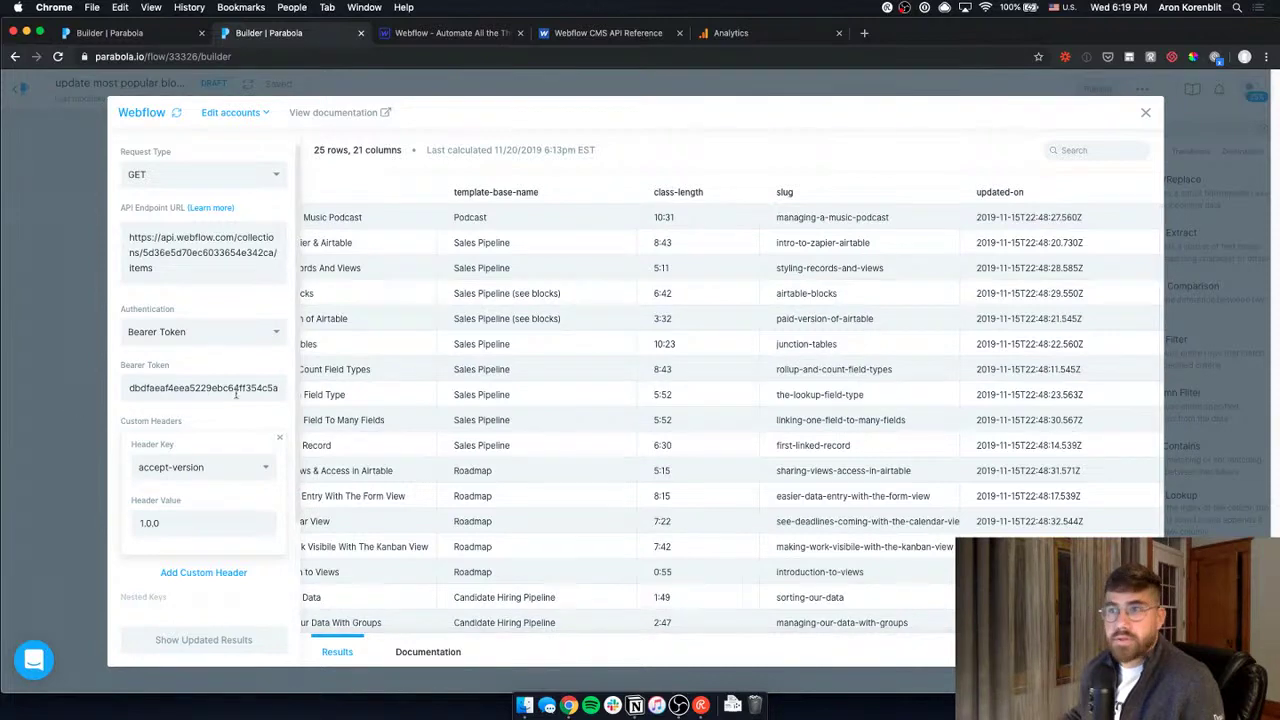
left_click(25, 363)
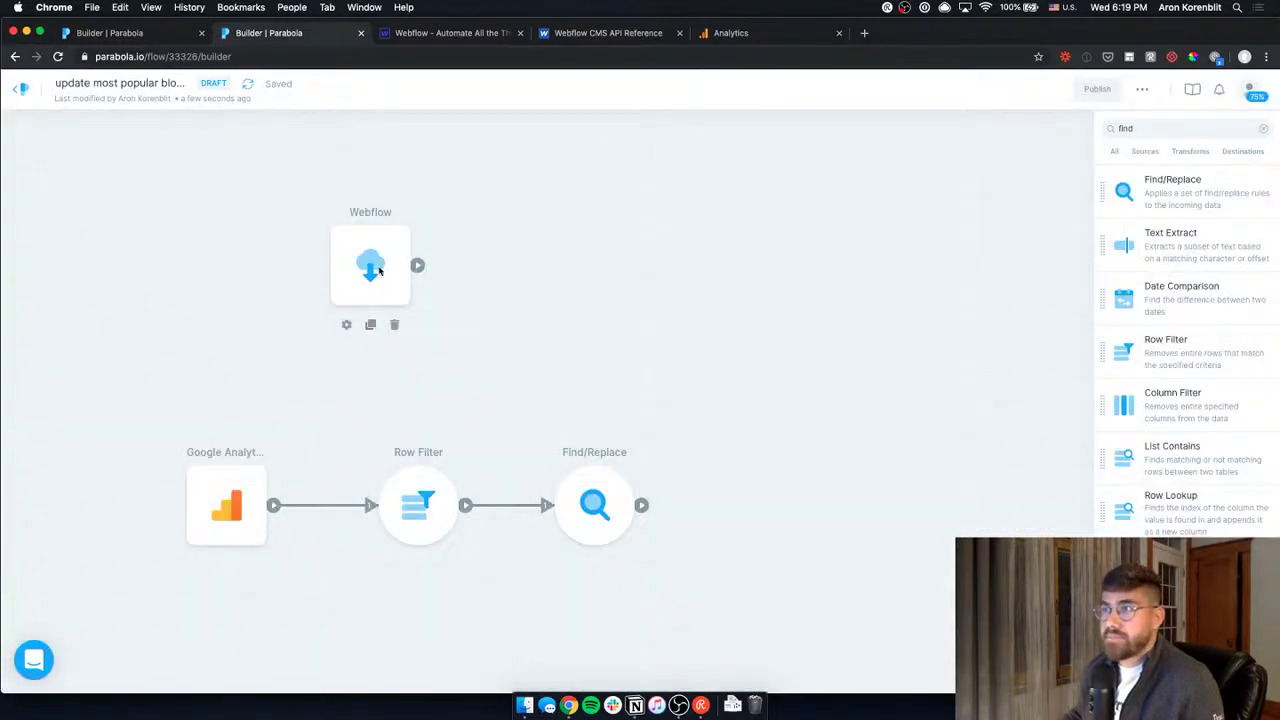
Move the Webflow source step on the canvas so it sits directly above the Find/Replace step.
left_click_drag(440, 272, 657, 266)
scroll(629, 437, "down", 2)
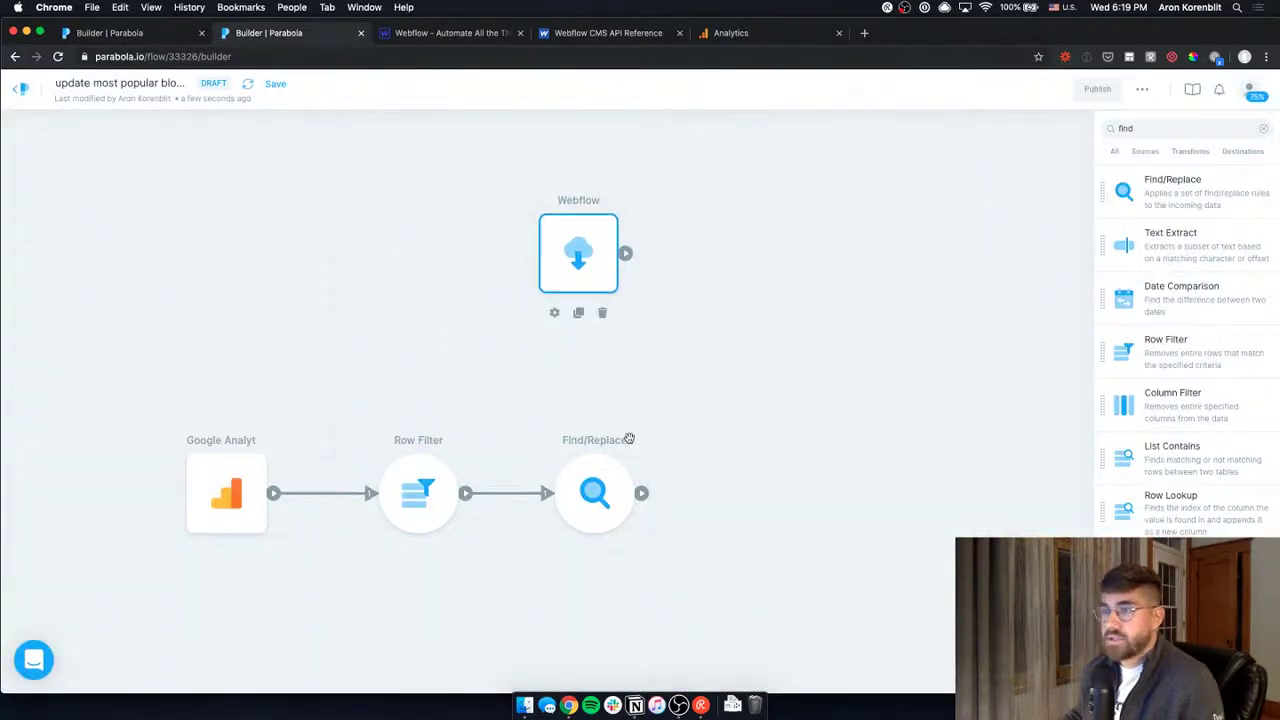
scroll(777, 361, "down", 3)
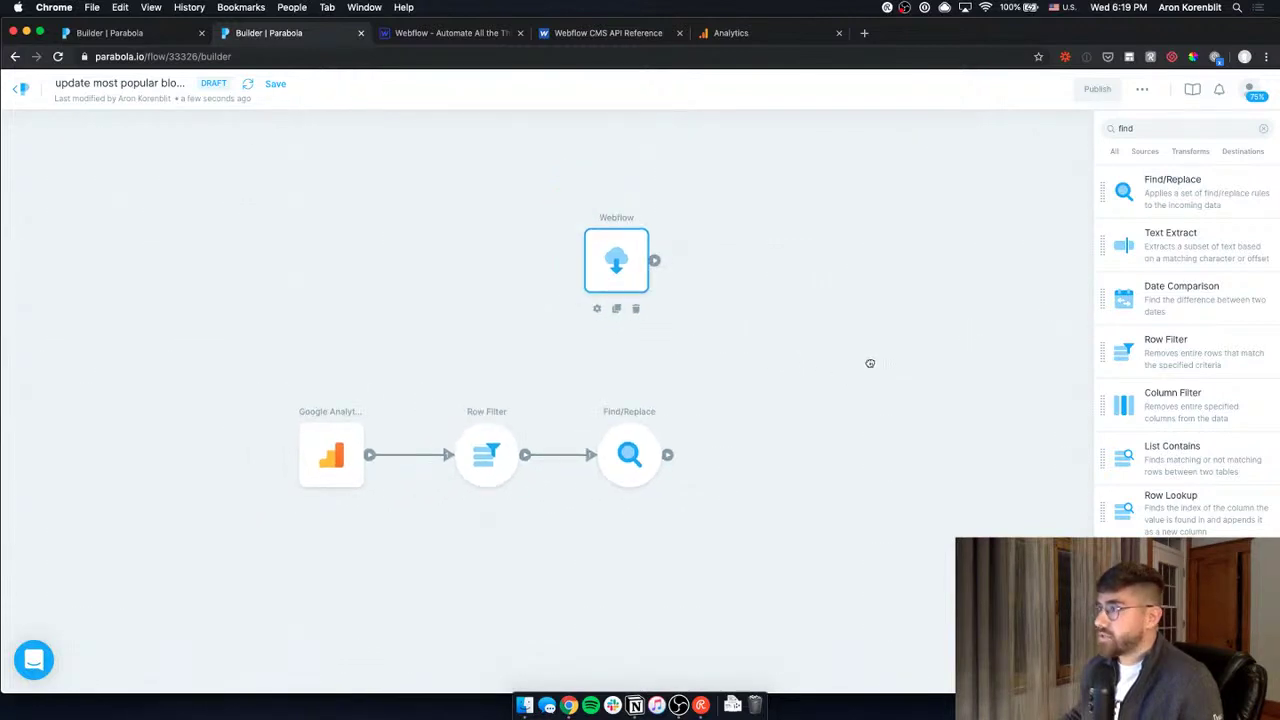
left_click_drag(533, 249, 546, 249)
Add a Join step to the flow and connect both the Webflow and Find/Replace steps to it.
left_click(1186, 129)
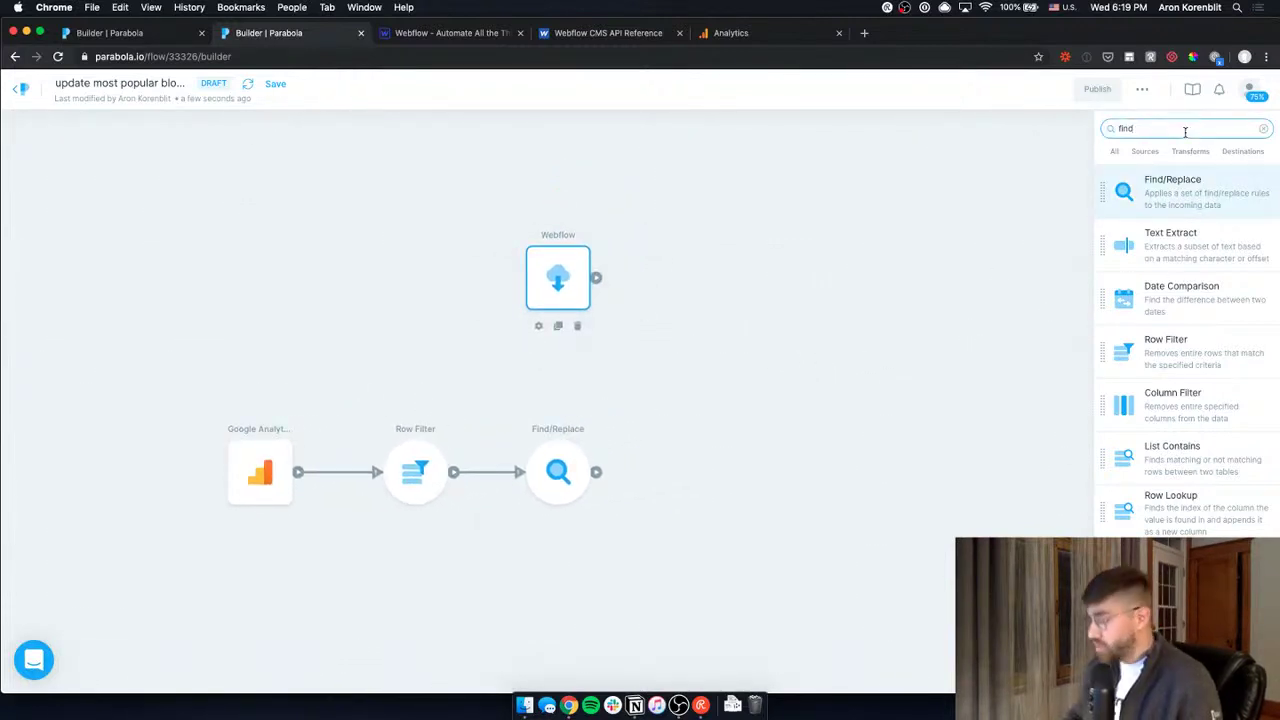
type("join")
key("super+a")
type("join")
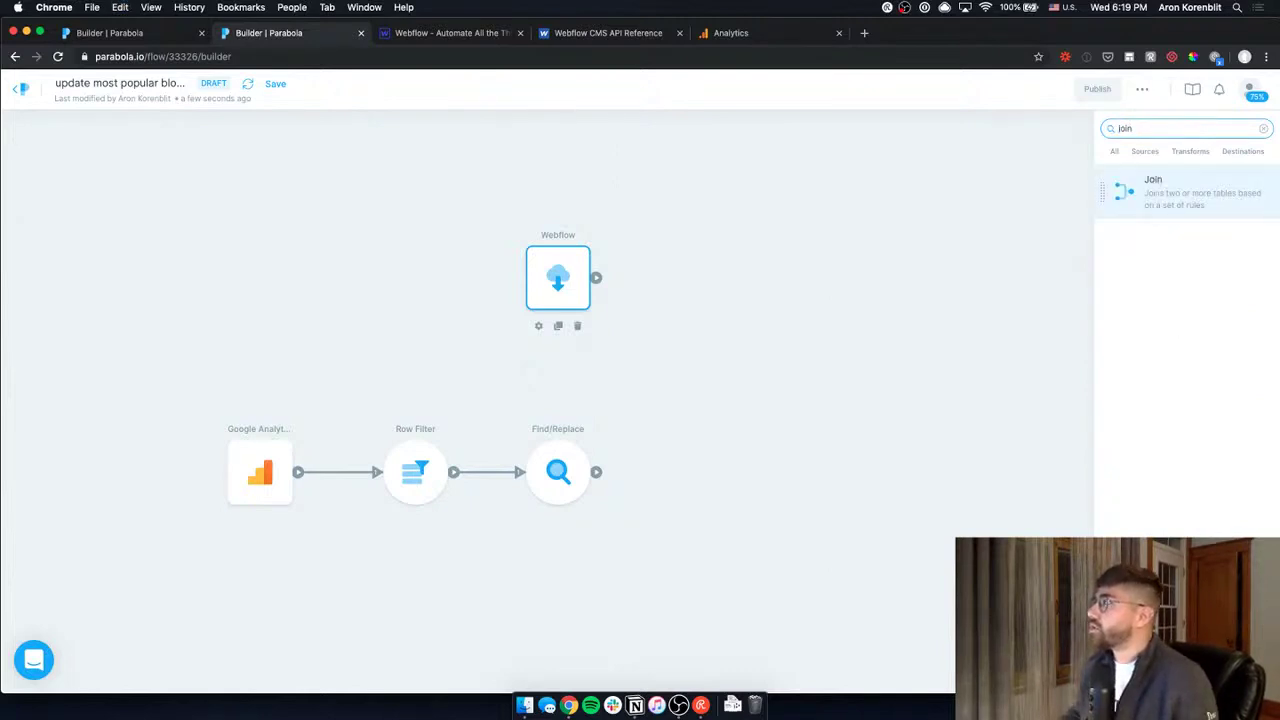
left_click_drag(1206, 180, 752, 392)
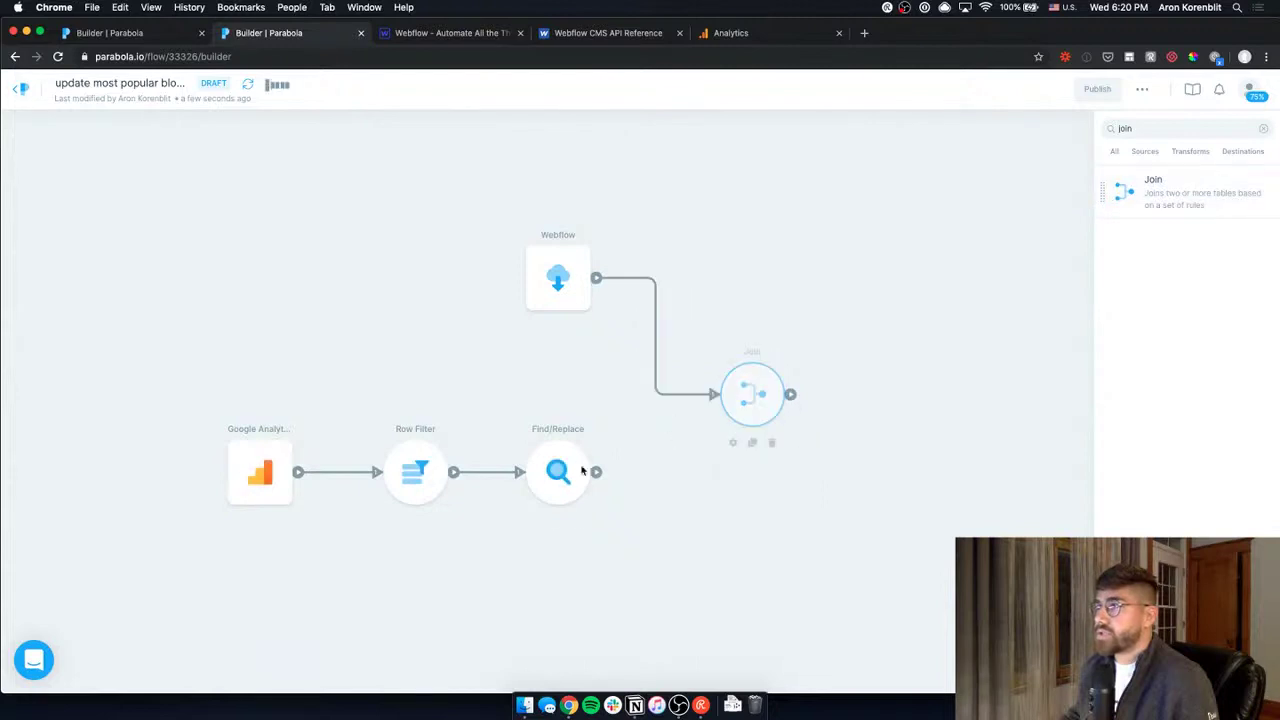
left_click_drag(596, 471, 773, 397)
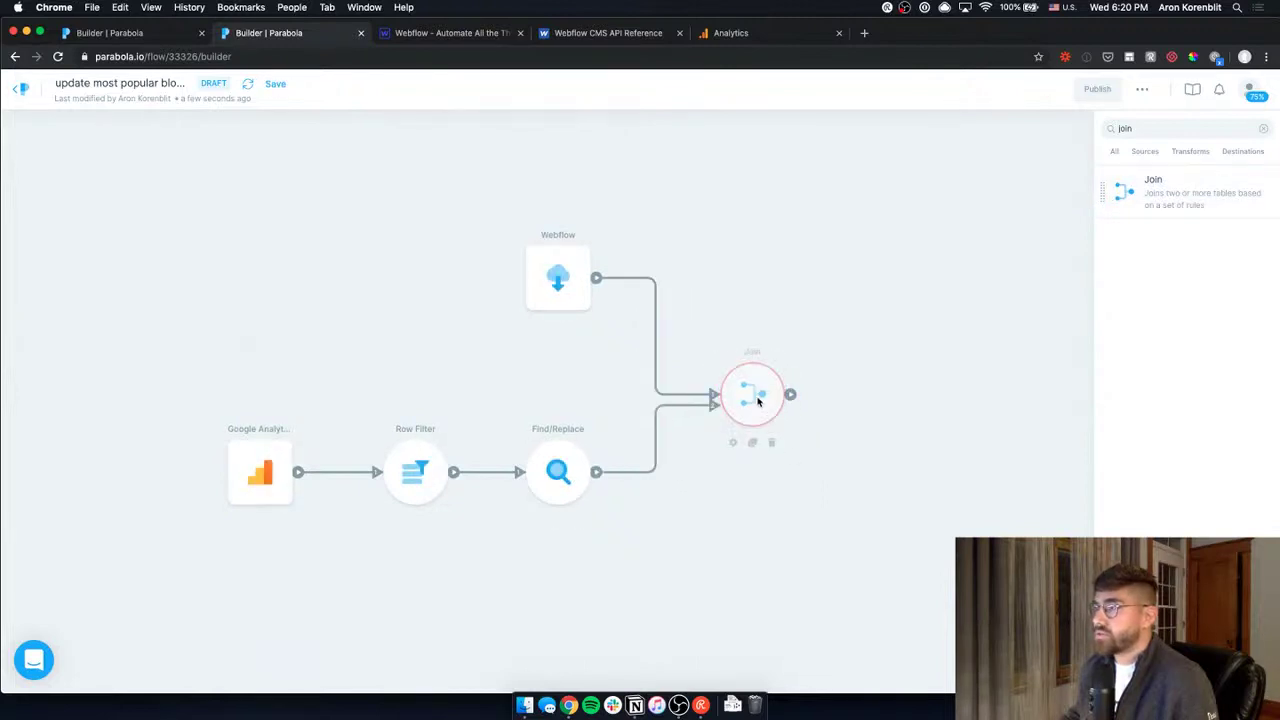
Configure the Join as Default (Left), matching Webflow slug to Find/Replace ga:pagePath, and show the updated results.
double_click(758, 398)
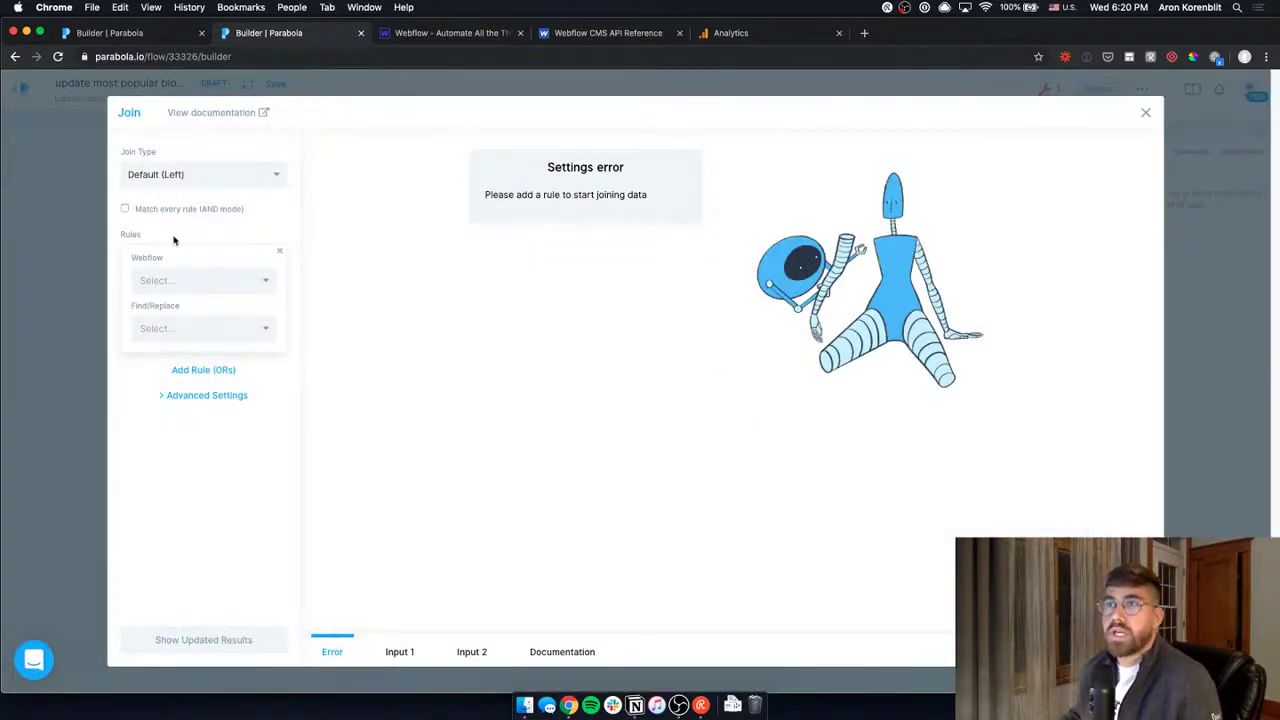
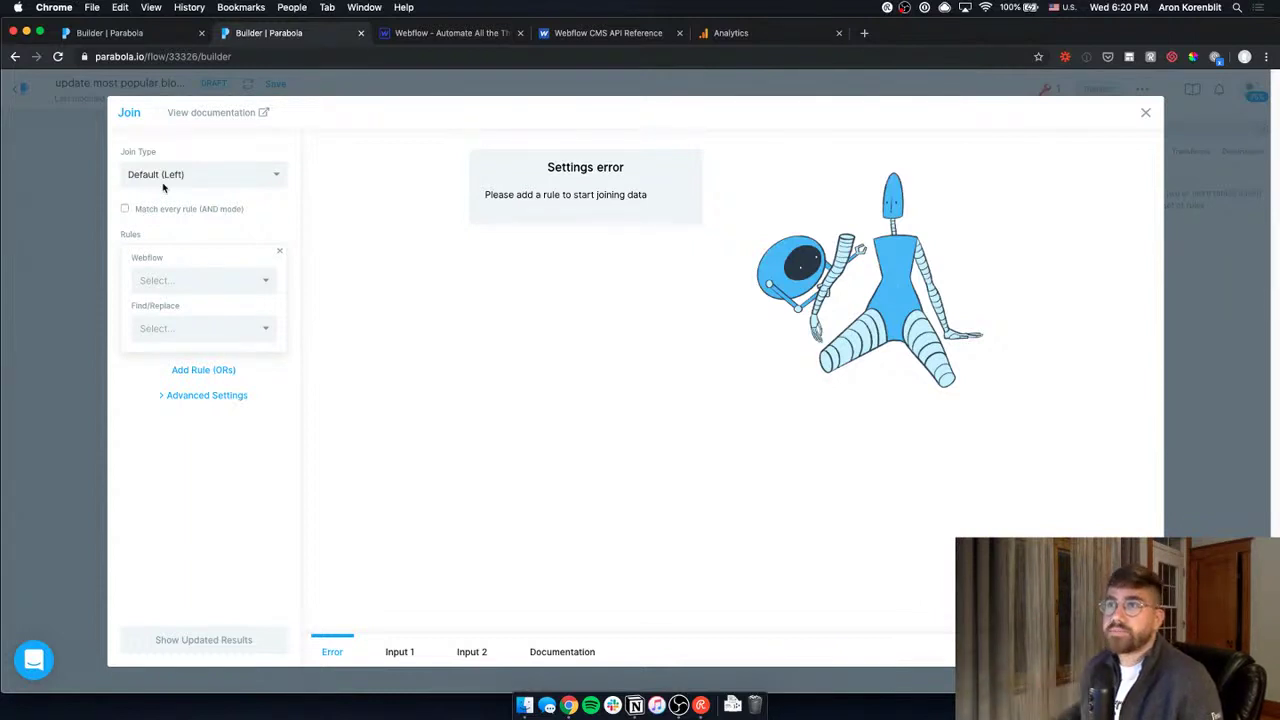
left_click(165, 180)
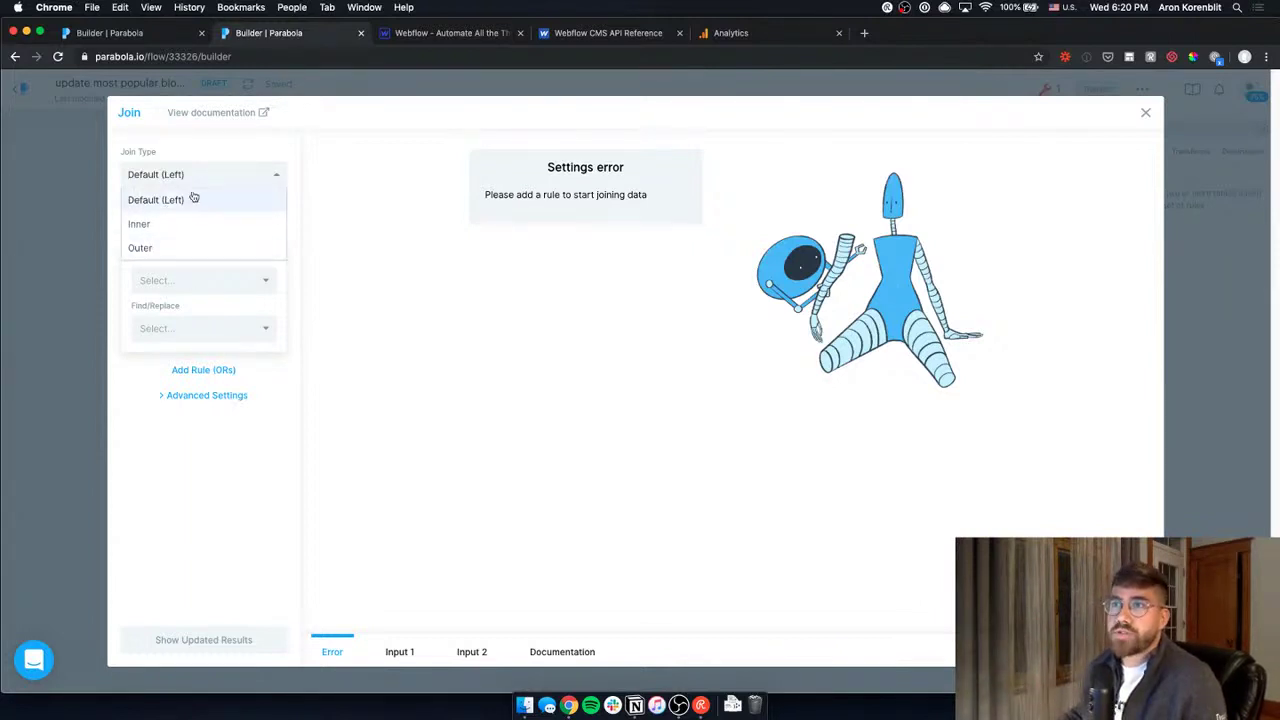
left_click(237, 361)
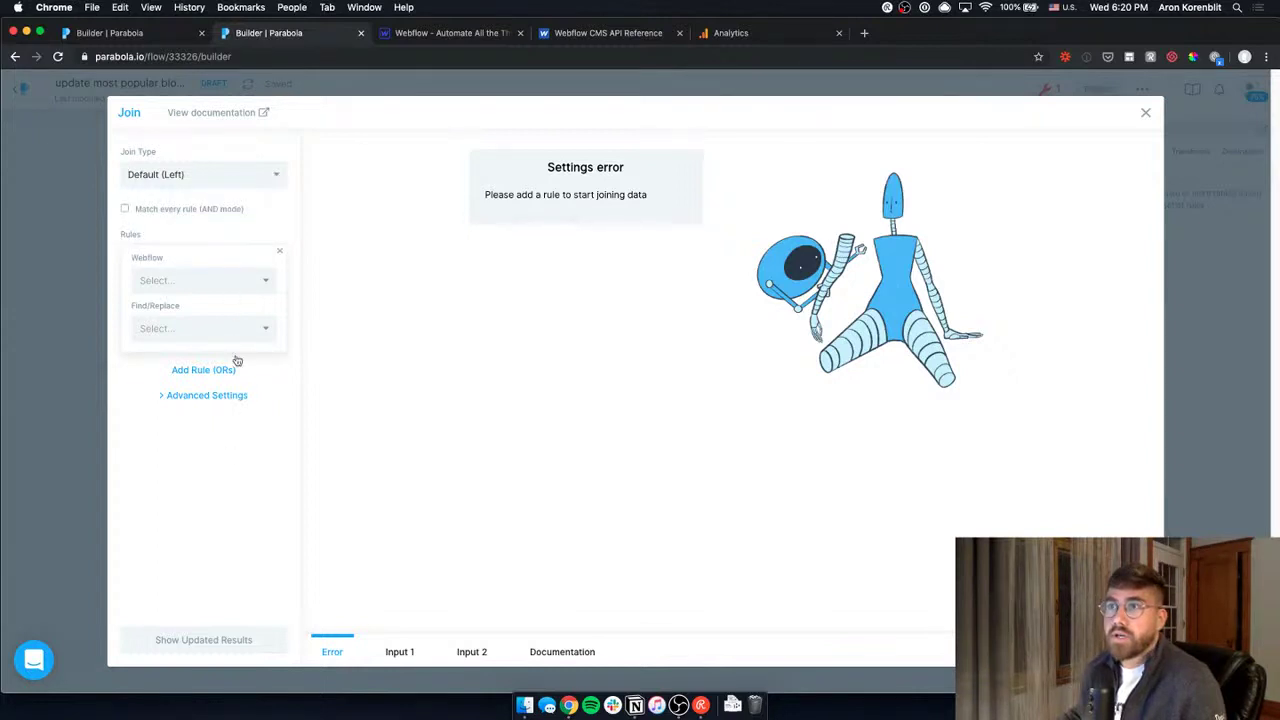
left_click(189, 282)
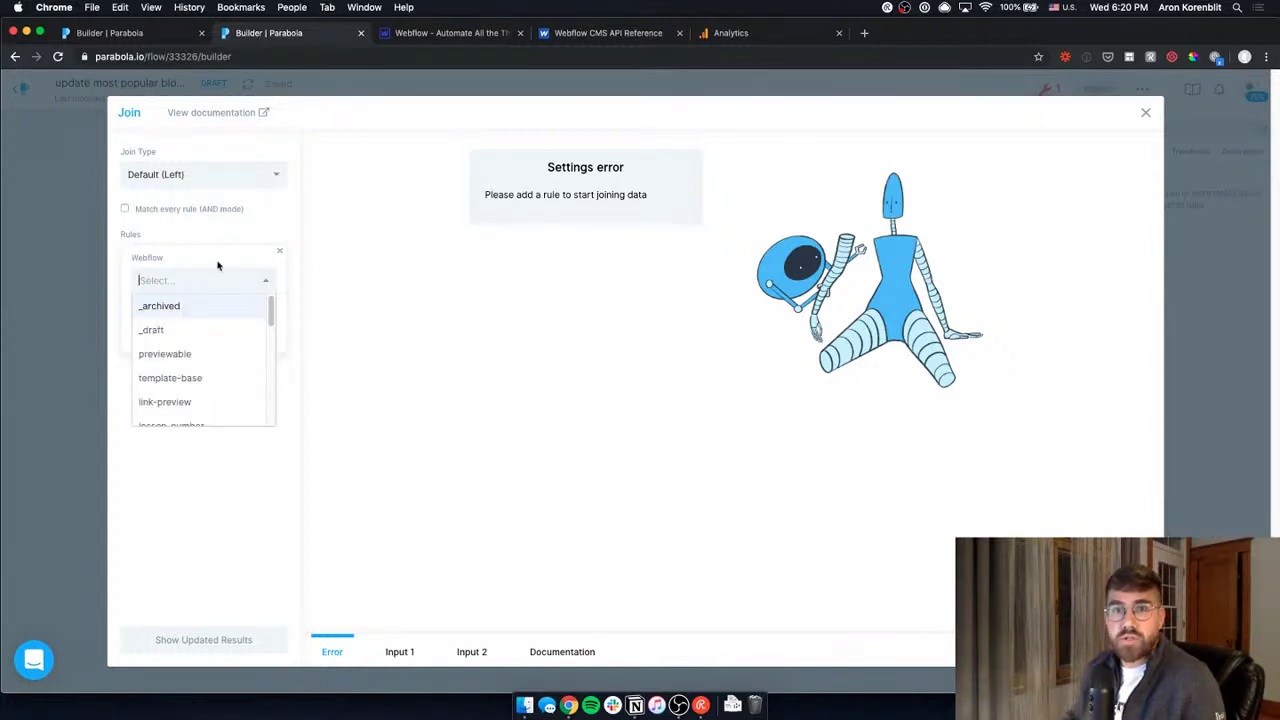
type("slug")
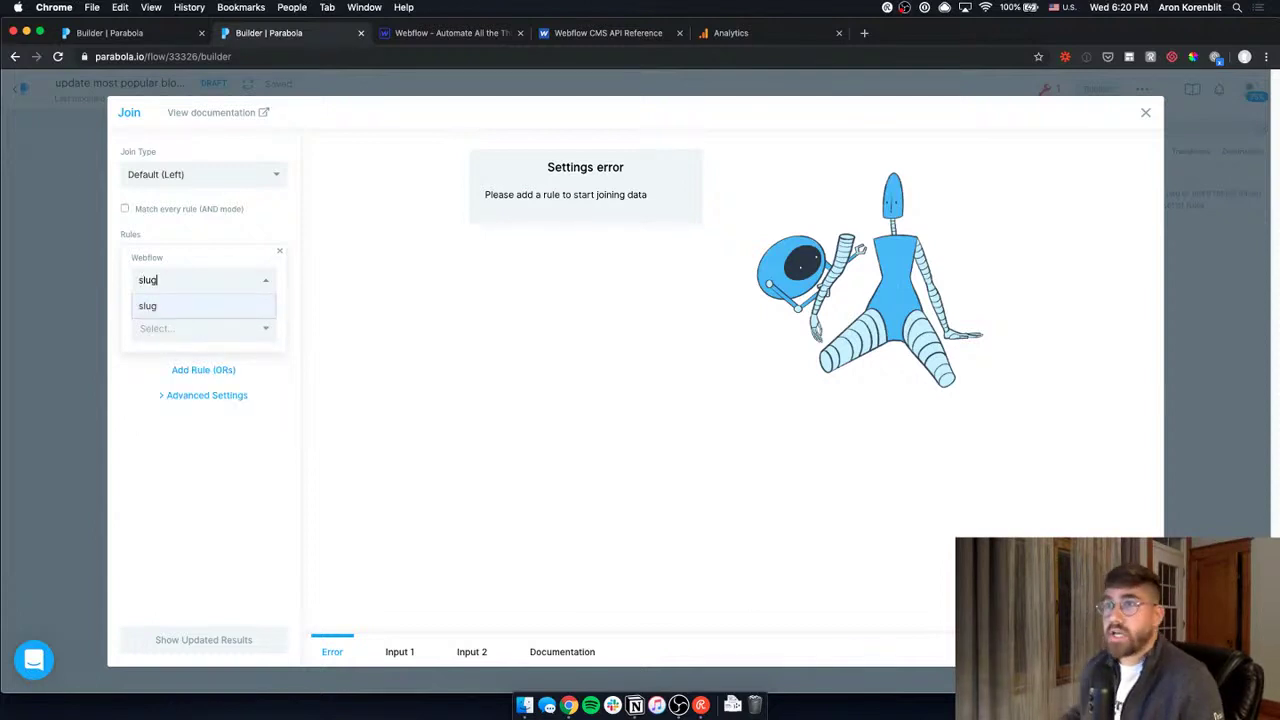
left_click(177, 318)
left_click(183, 327)
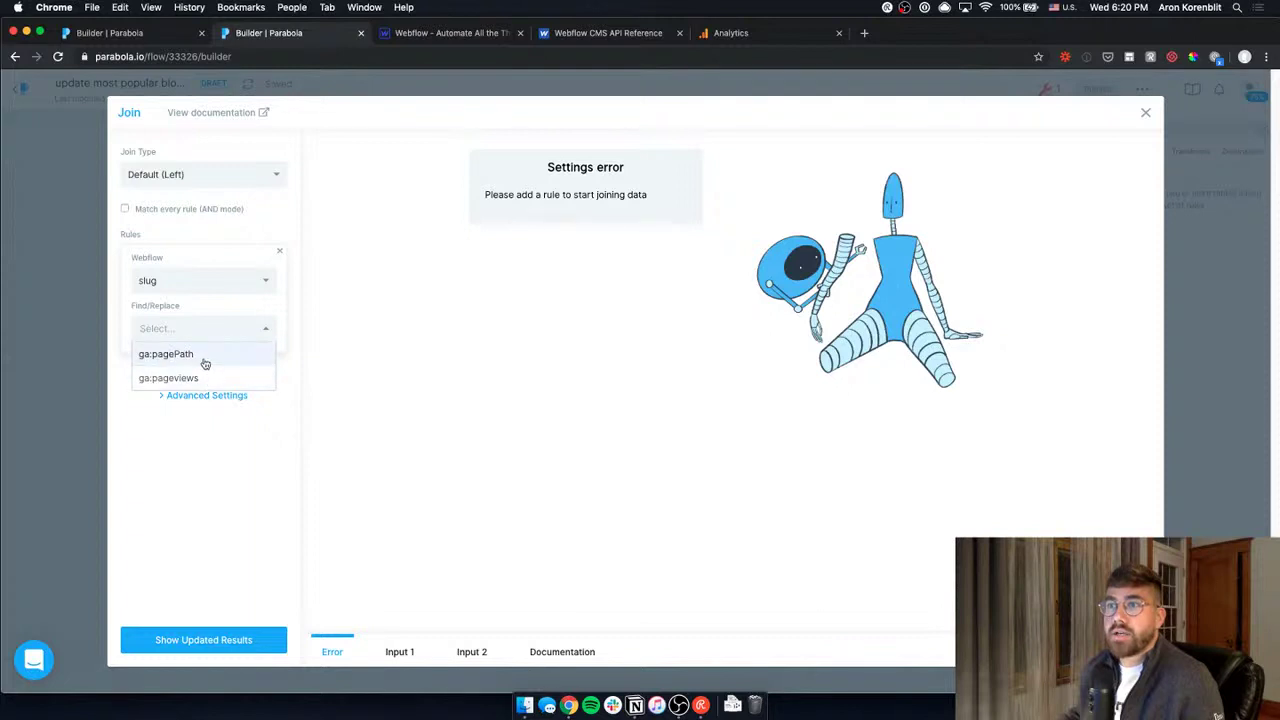
left_click(194, 353)
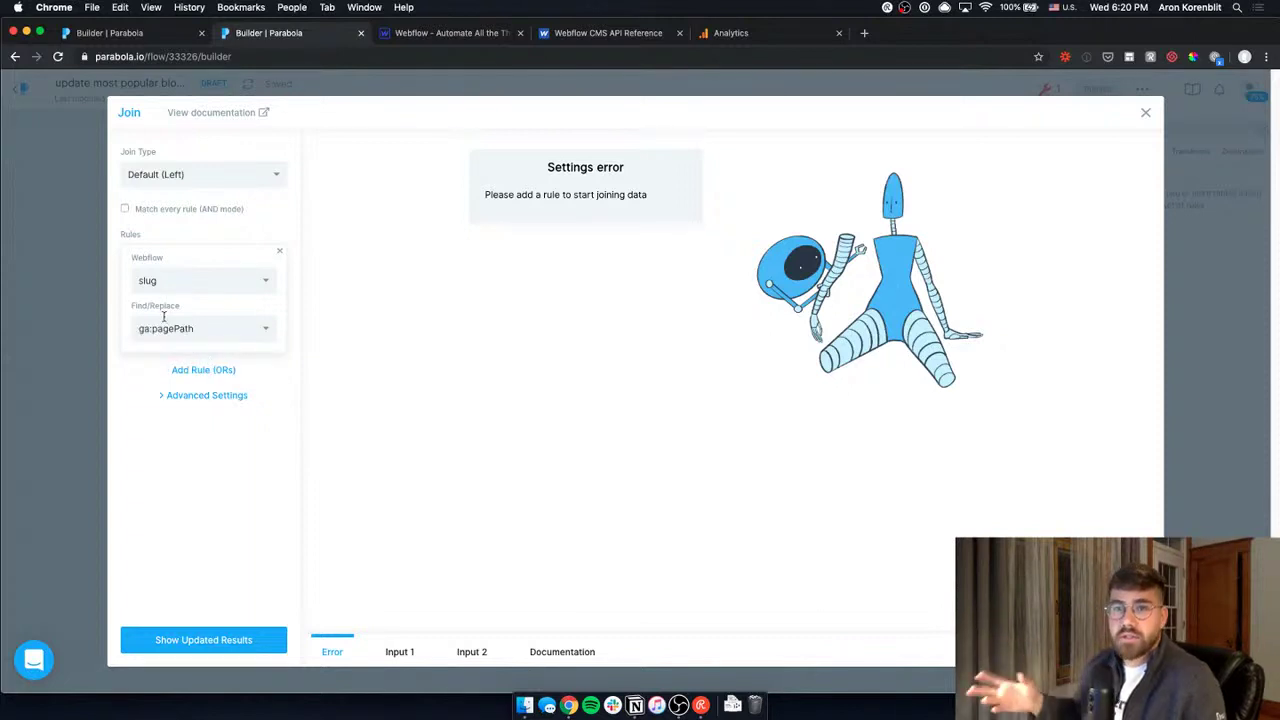
left_click(240, 643)
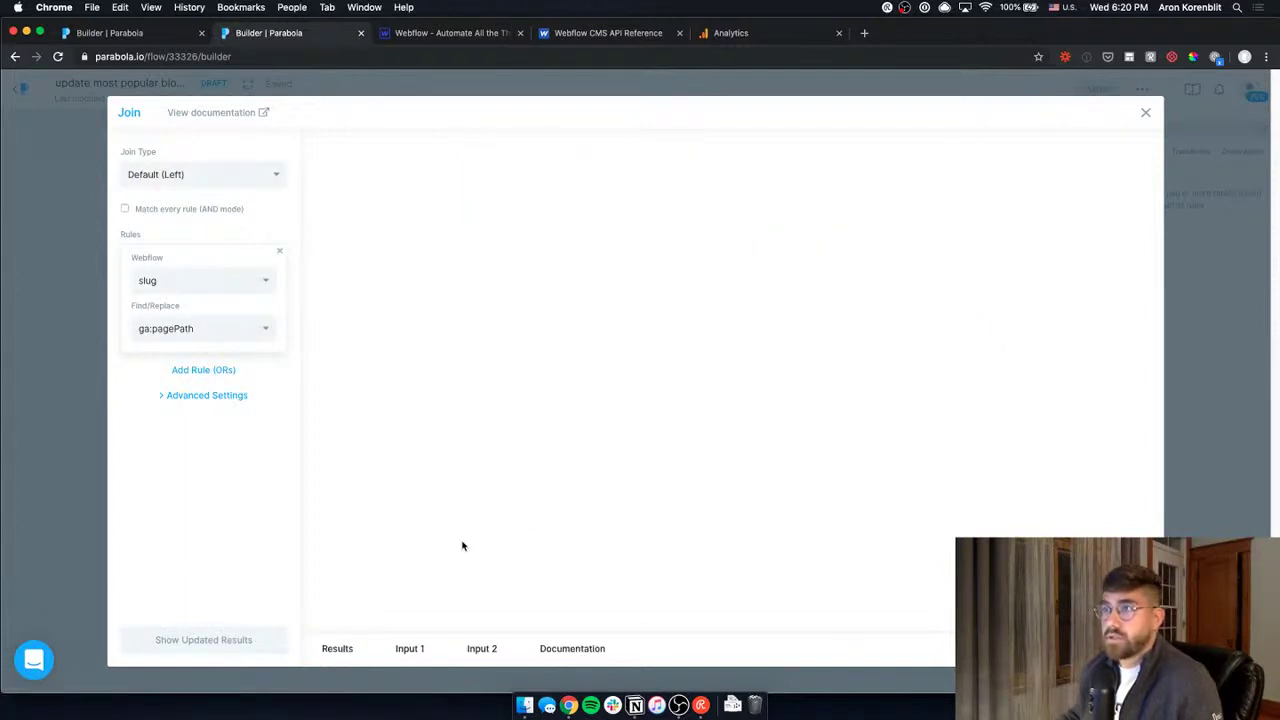
left_click(337, 649)
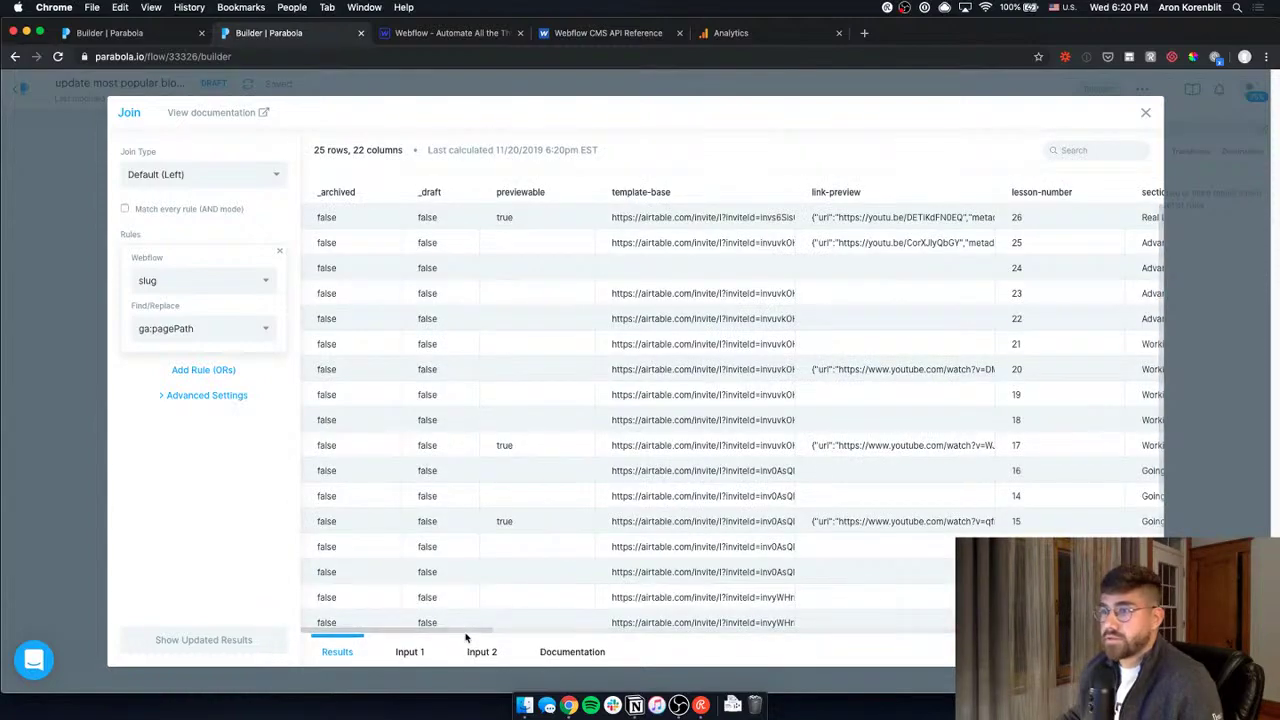
Review the ga:pageviews and slug columns in the joined results.
left_click_drag(471, 631, 1121, 631)
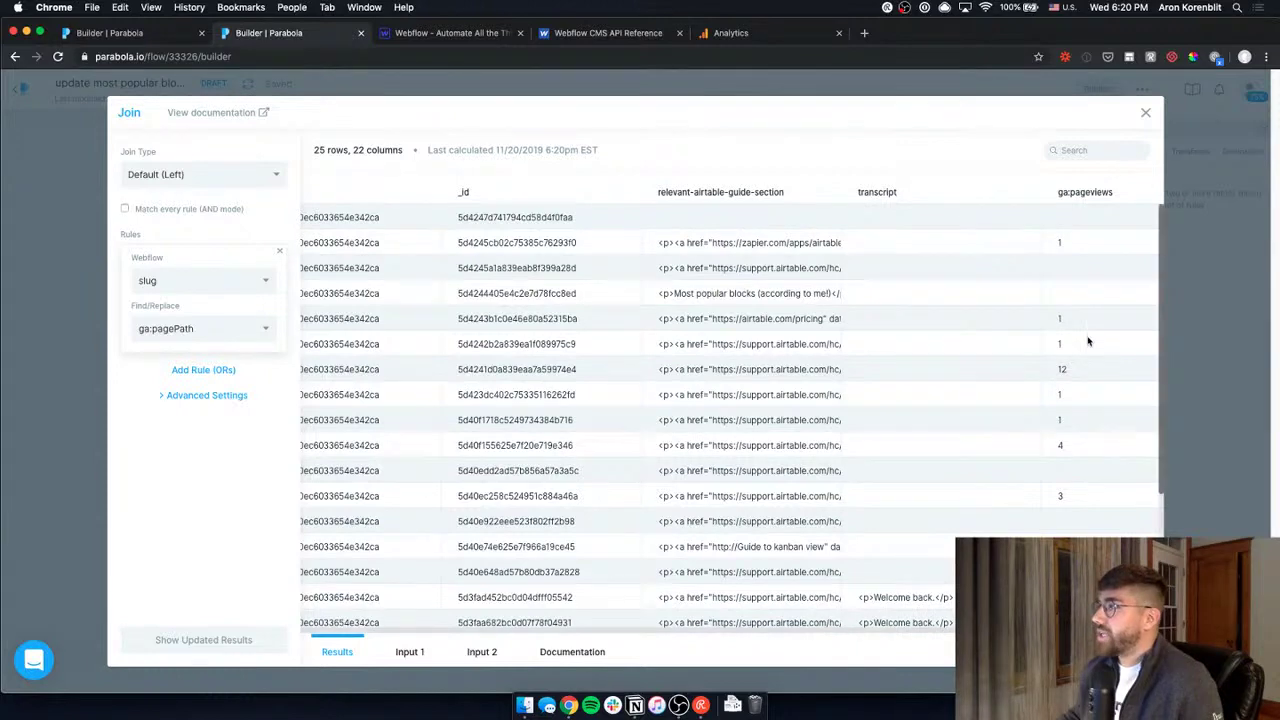
scroll(1062, 378, "down", 1)
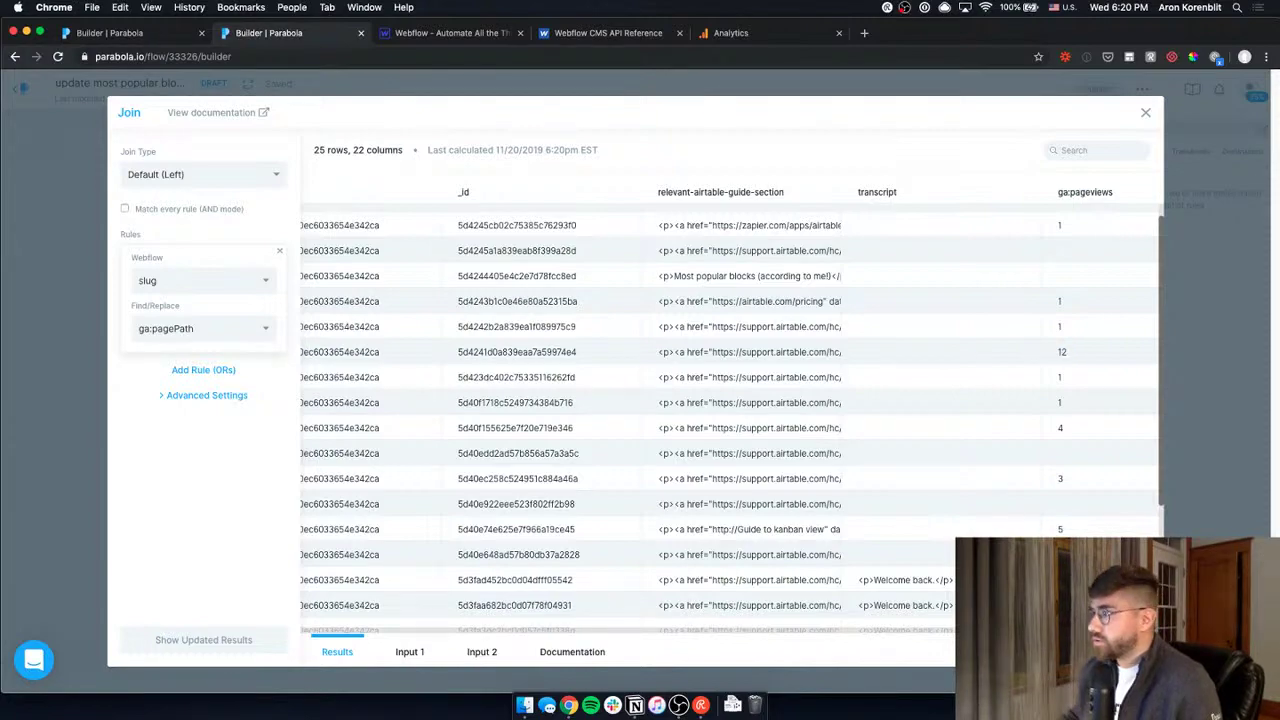
left_click_drag(976, 631, 628, 615)
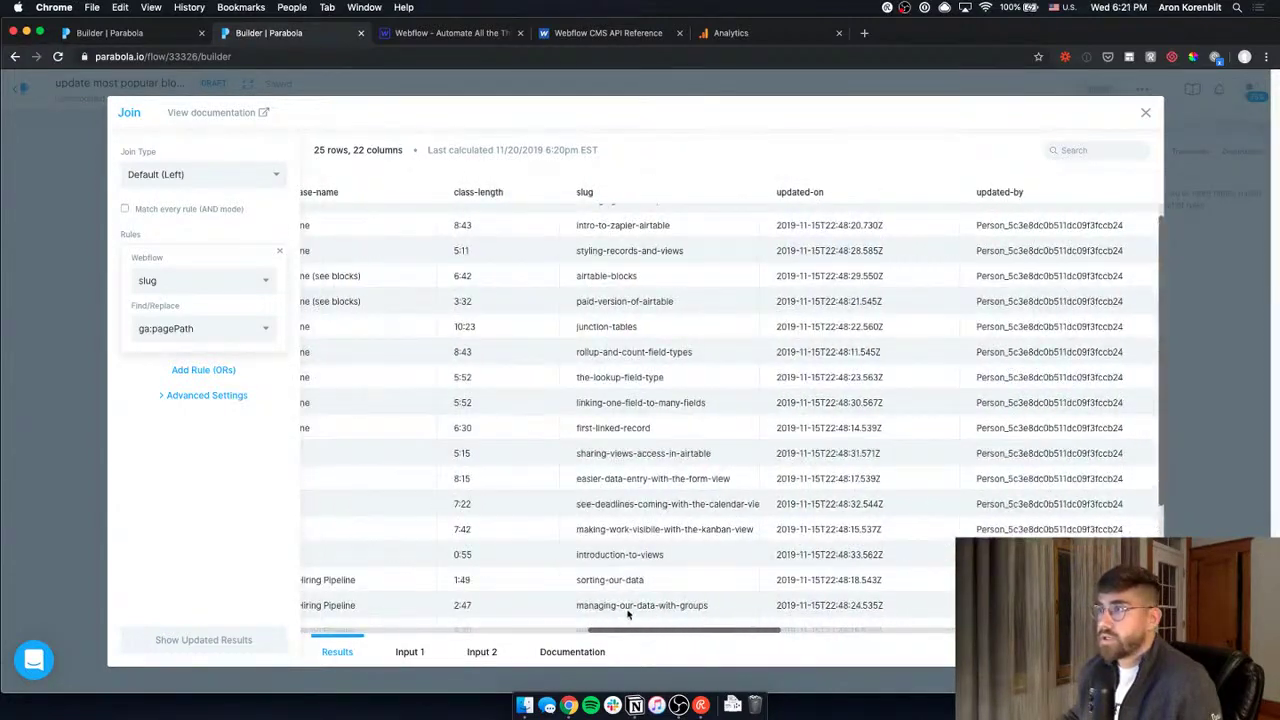
Check page views in the Google Analytics All Pages report, and switch to the Managing A Music Podcast item in Webflow.
left_click(755, 42)
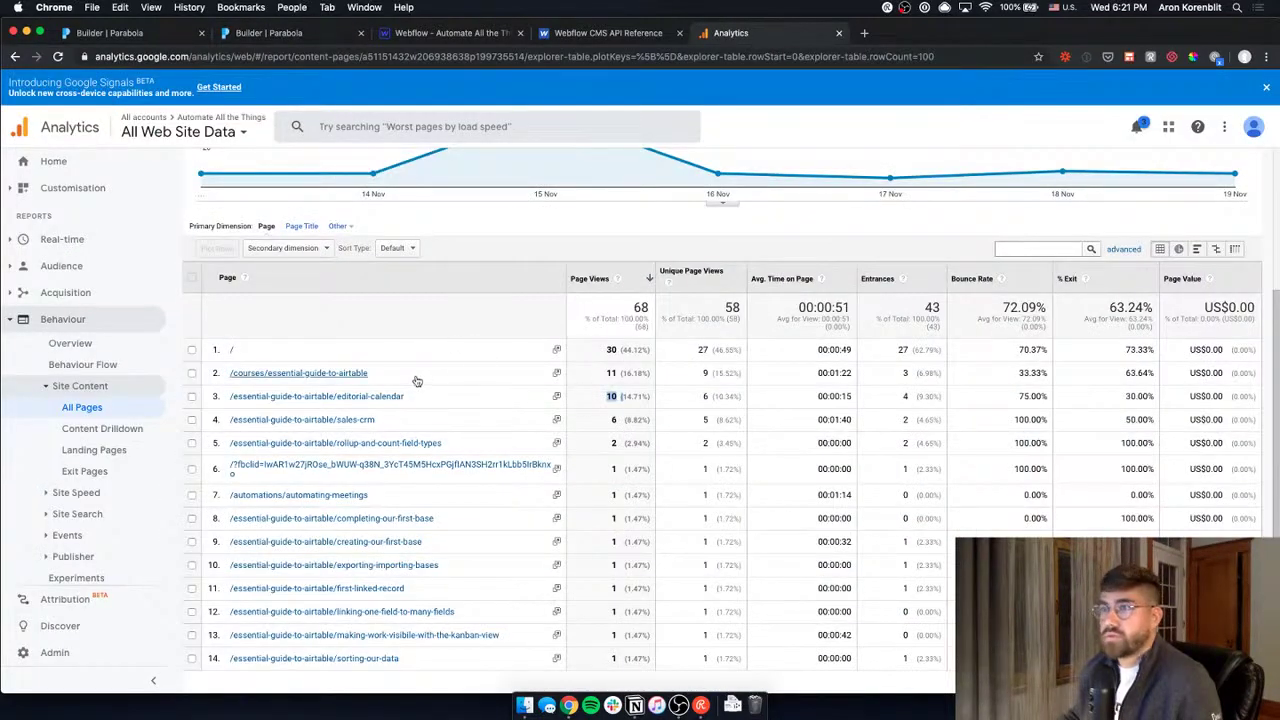
scroll(420, 398, "down", 1)
scroll(421, 401, "down", 1)
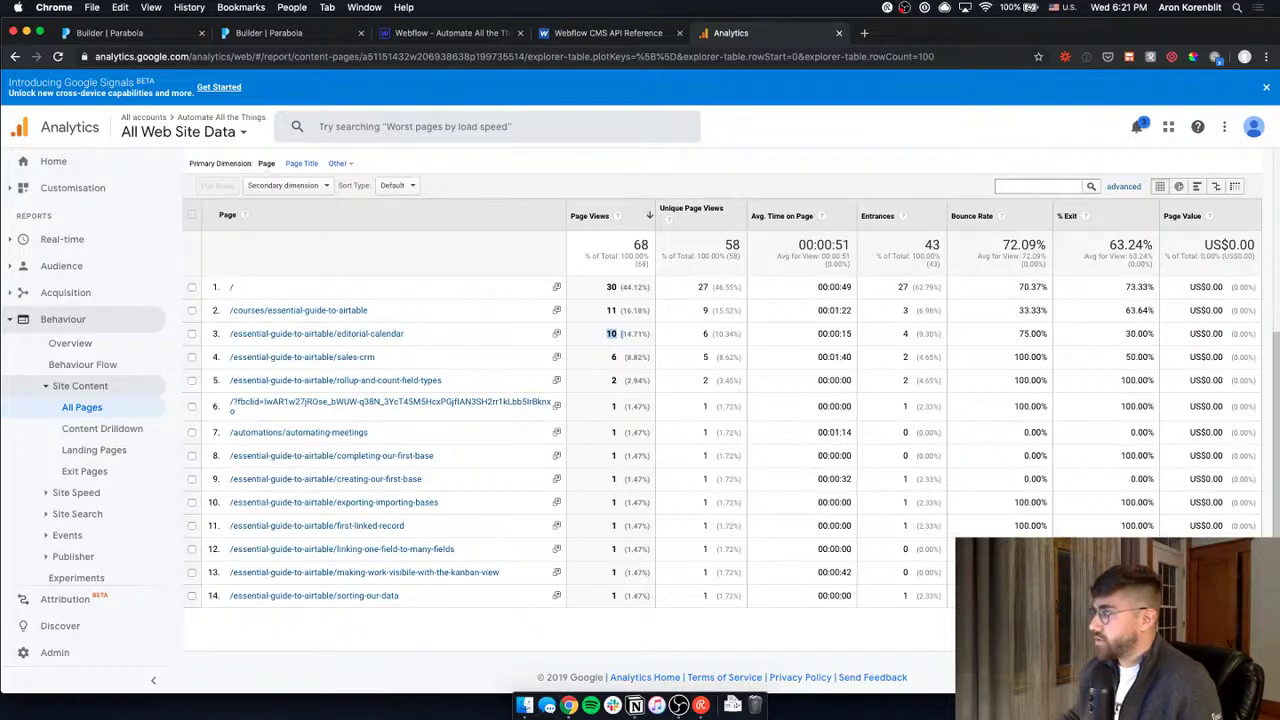
left_click(580, 38)
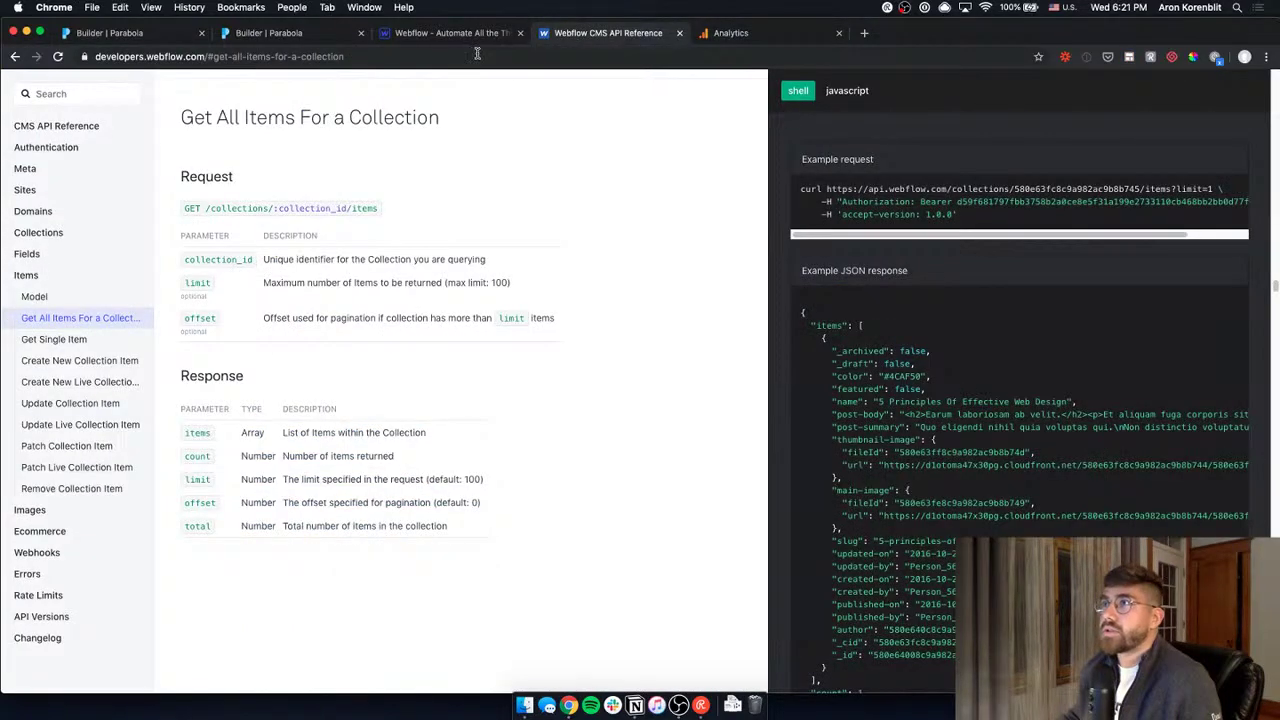
left_click(472, 38)
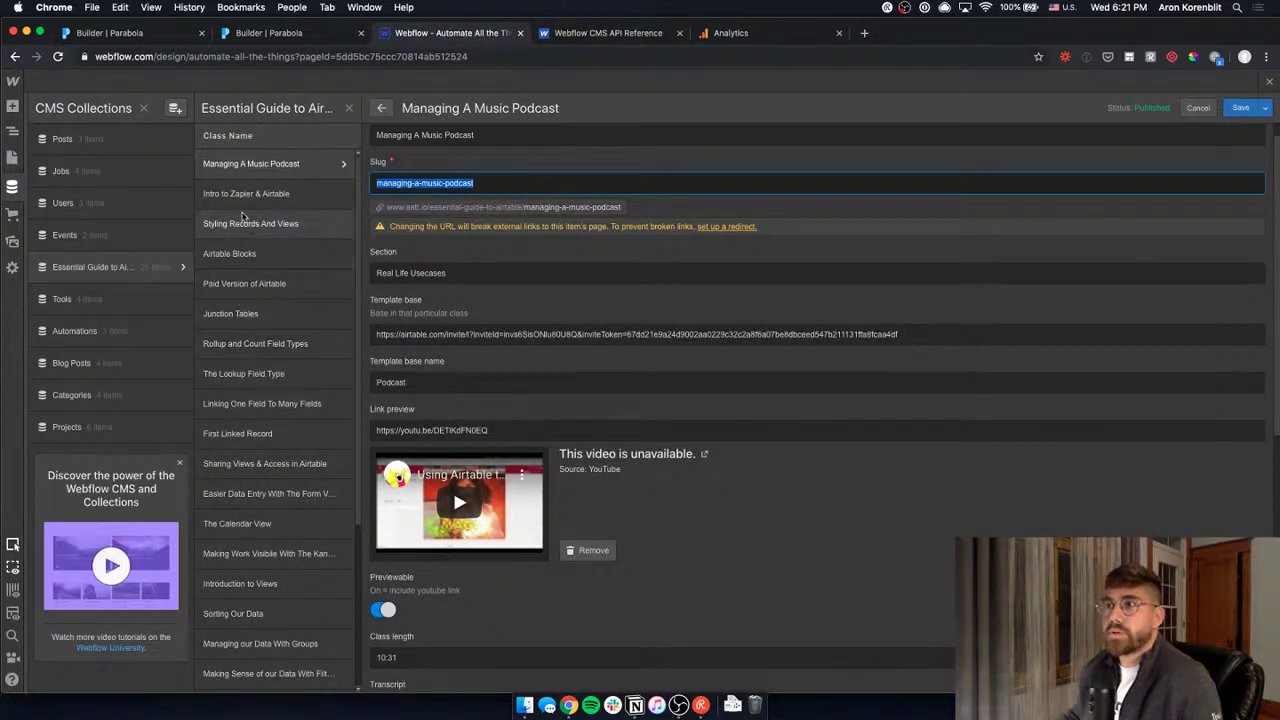
Find "rollup" among the Essential Guide to Airtables items and open Rollup and Count Field Types.
key("super+f")
type("rollup")
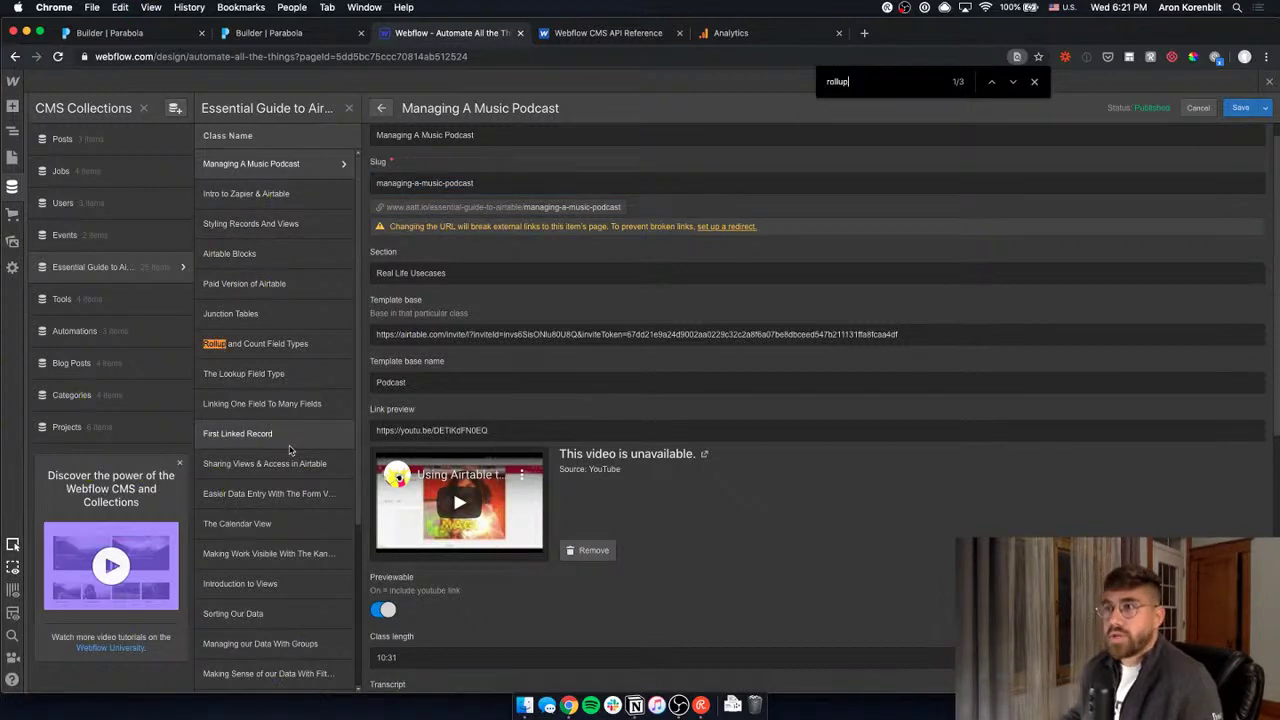
left_click(310, 330)
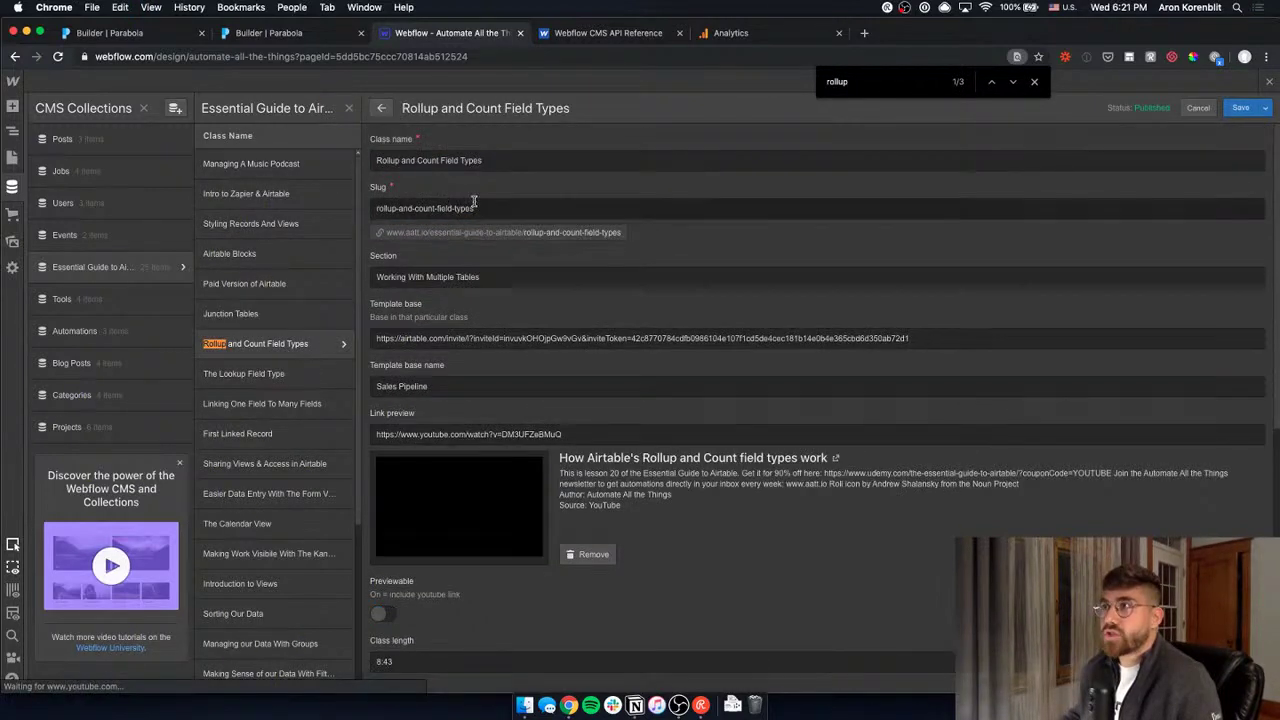
Switch to the Parabola flow, examine the ga:pageviews column in the Join results and close the Join settings.
left_click(608, 33)
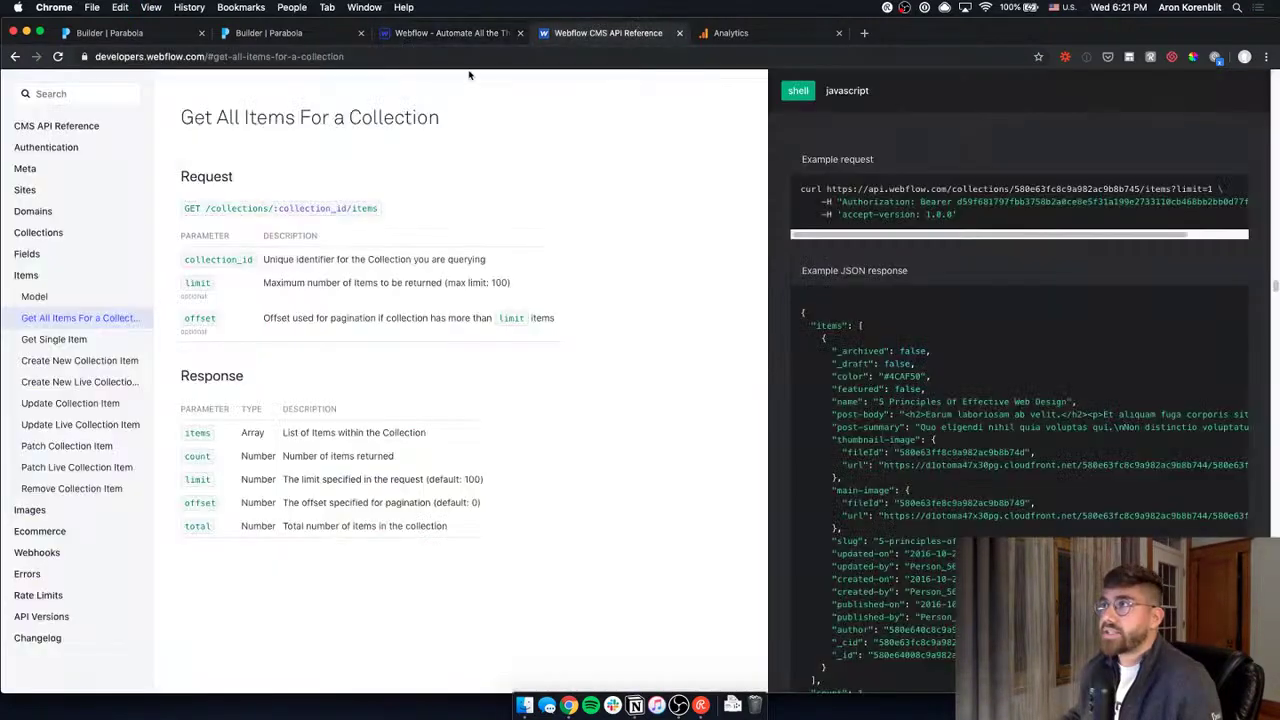
left_click(330, 36)
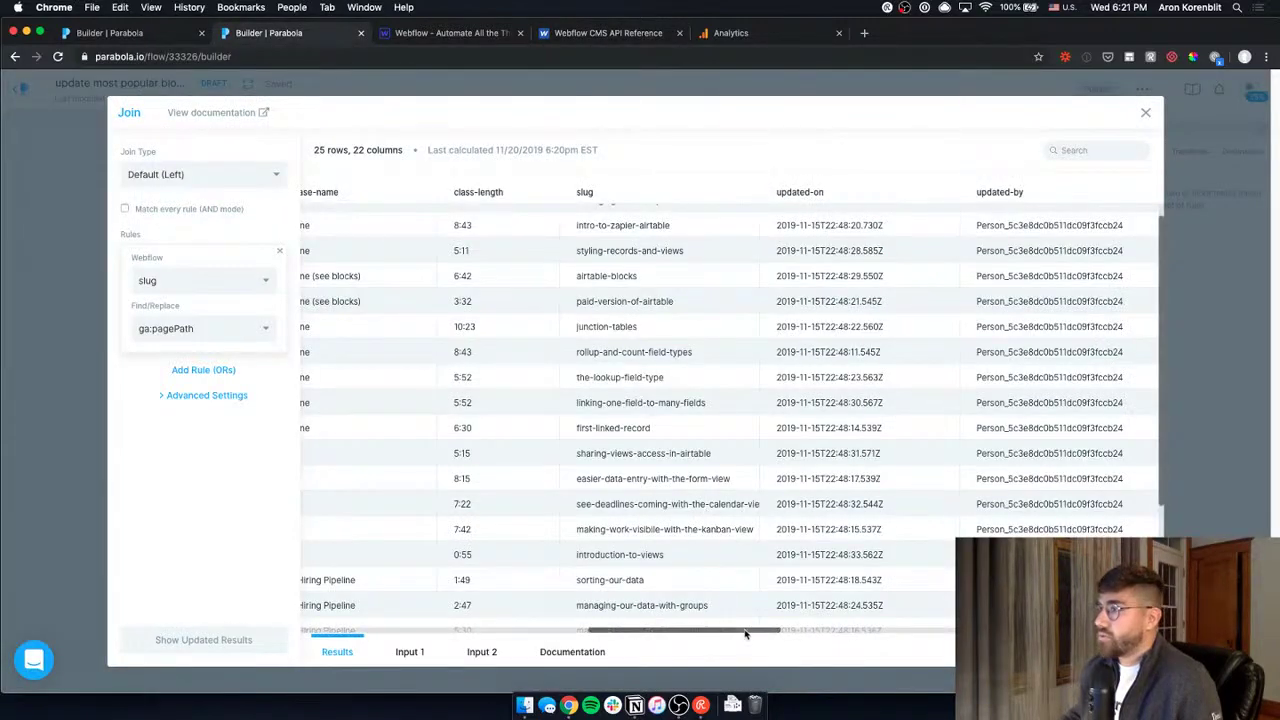
scroll(745, 633, "right", 15)
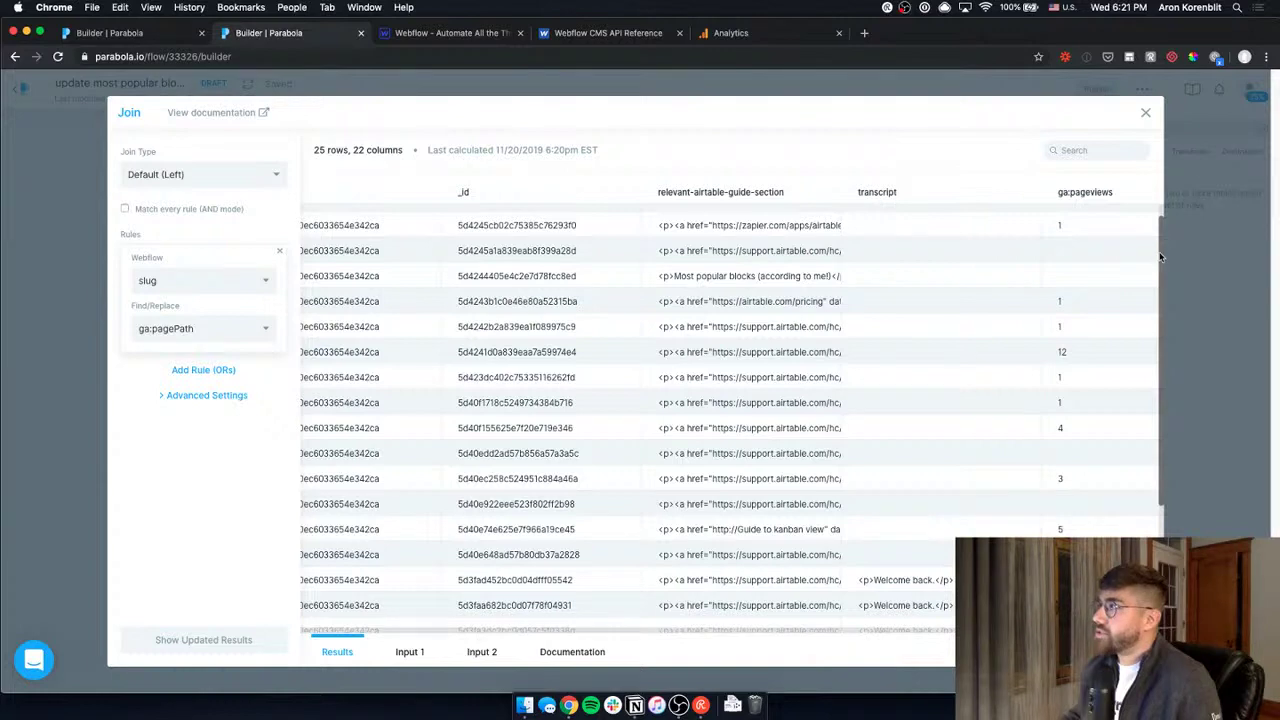
left_click_drag(1160, 257, 1158, 222)
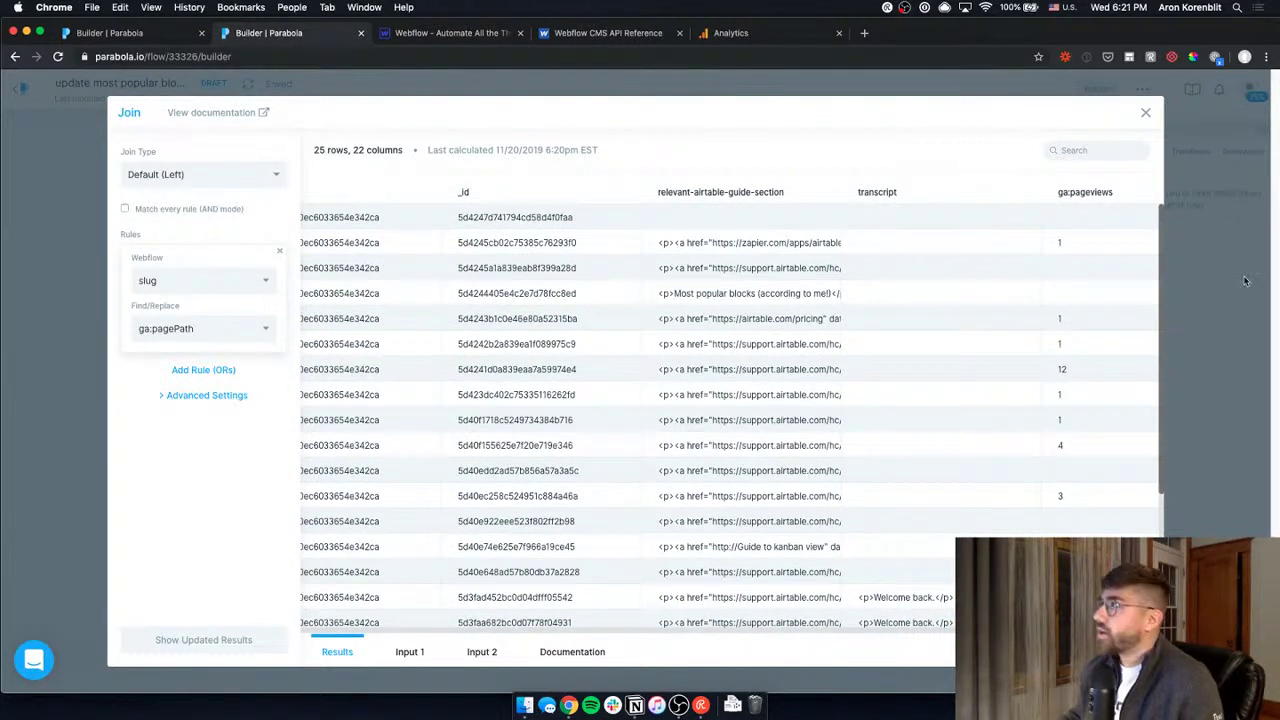
left_click(58, 249)
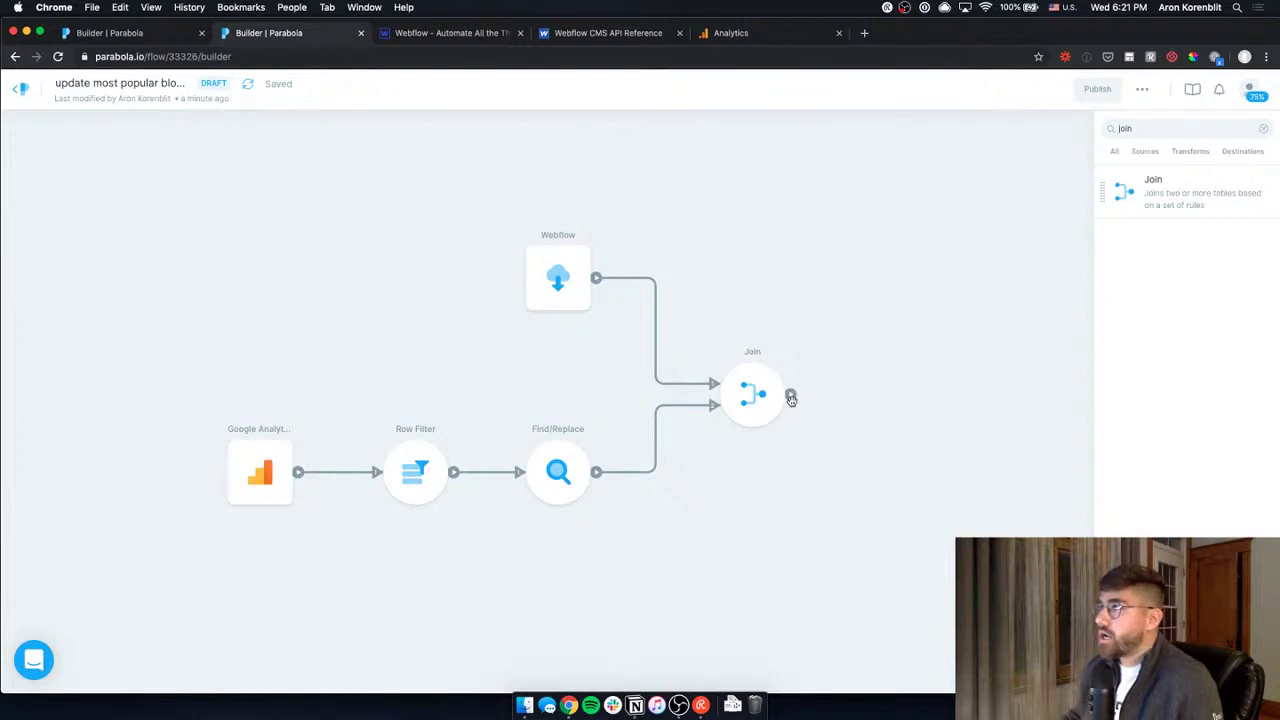
Find the Sort transform and add it to the flow, connected after the Join step.
left_click(790, 395)
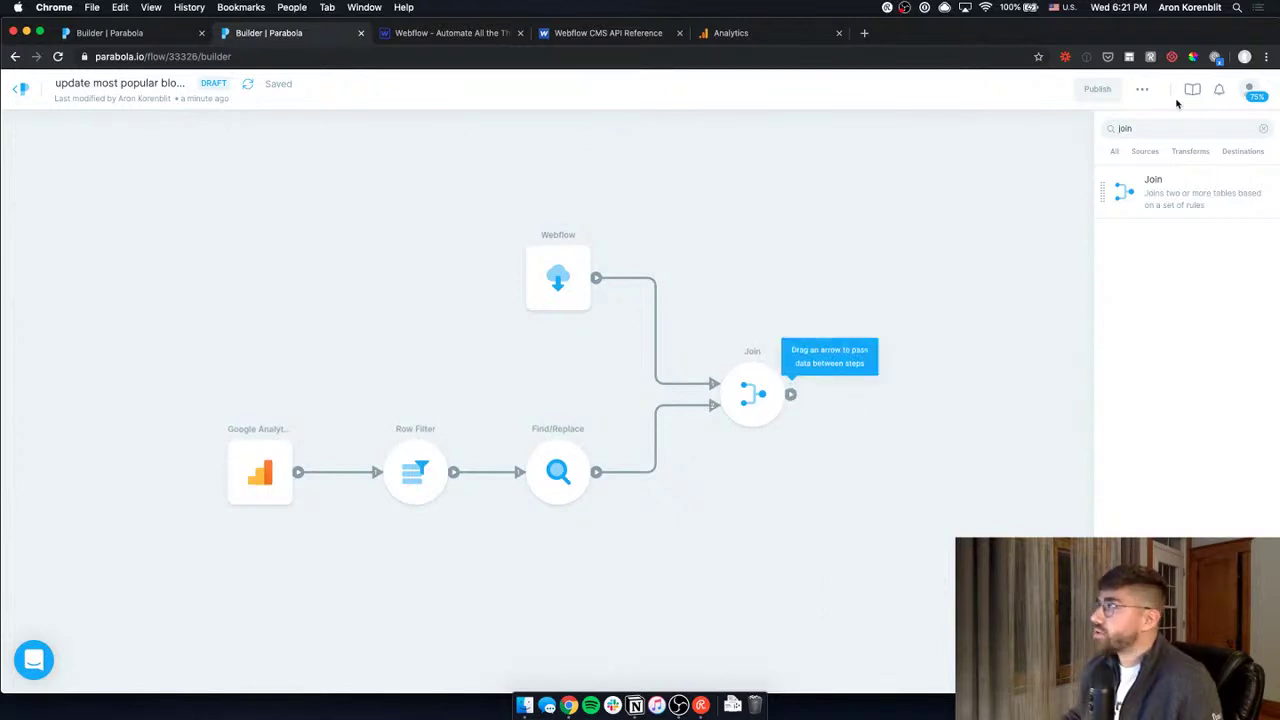
double_click(1176, 129)
type("sort")
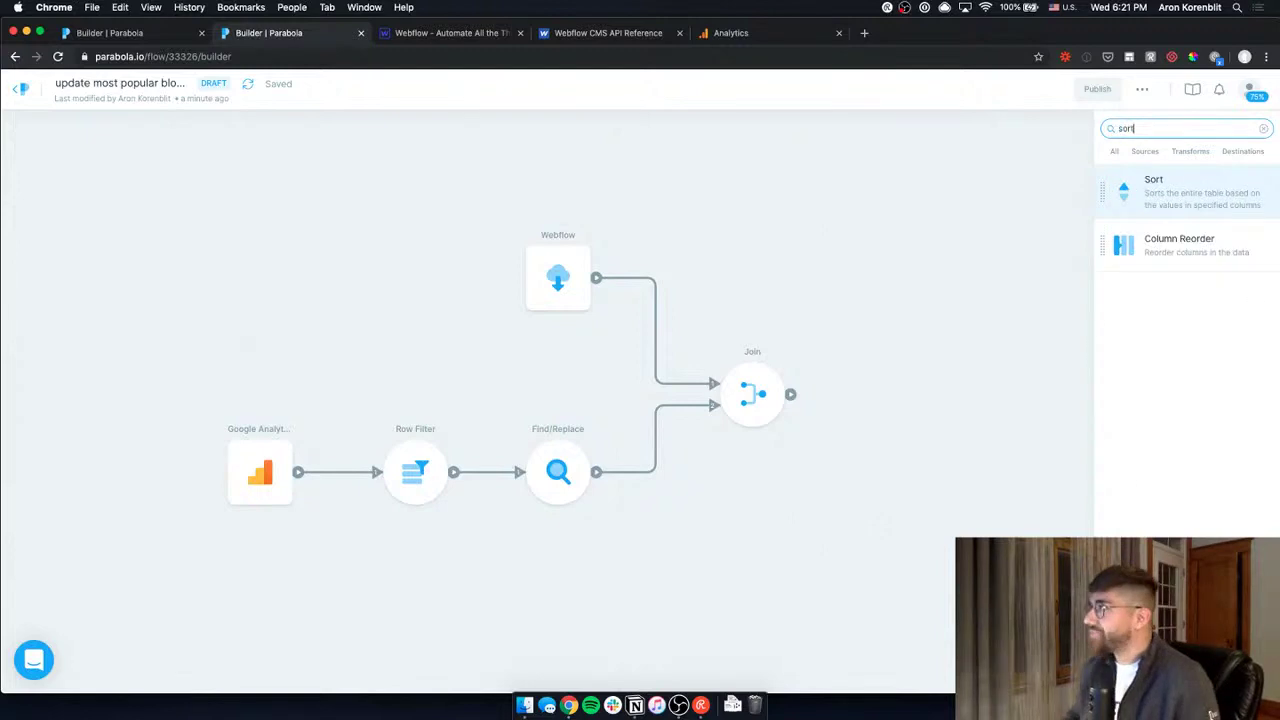
left_click_drag(1178, 188, 883, 395)
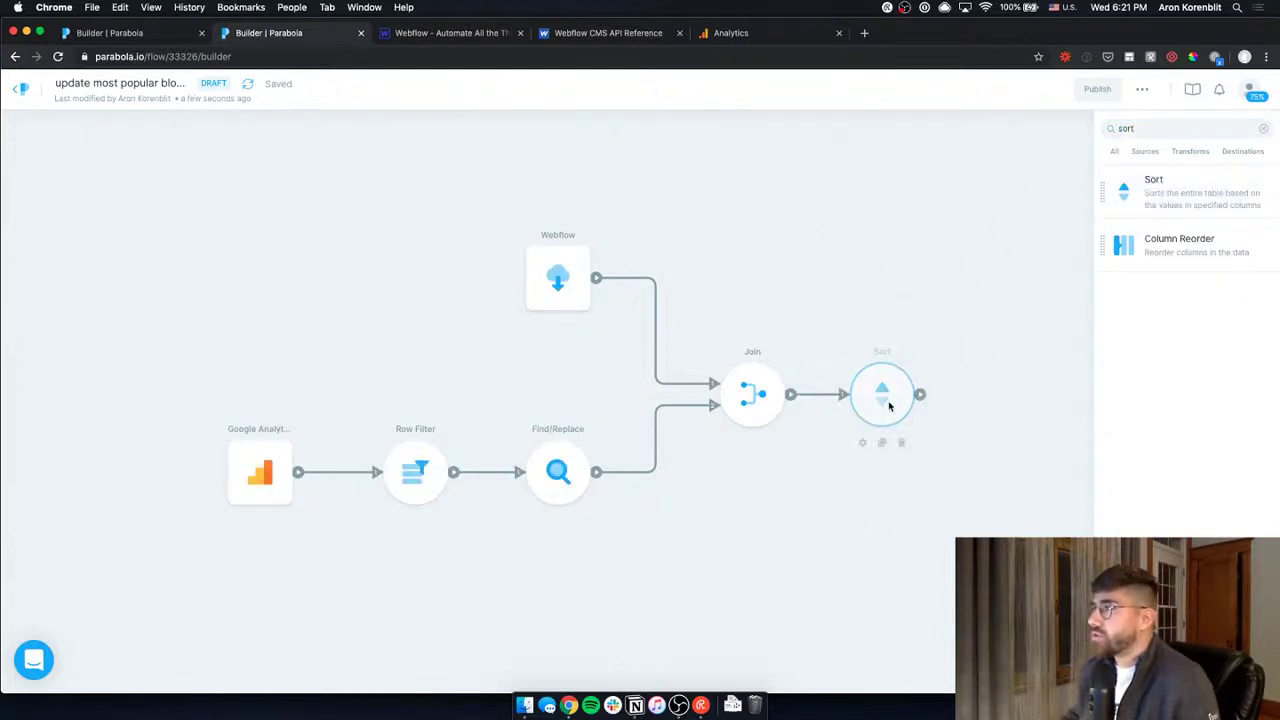
Configure the Sort step to order rows by ga:pageviews in DESC order and update its results.
left_click(884, 396)
left_click(203, 181)
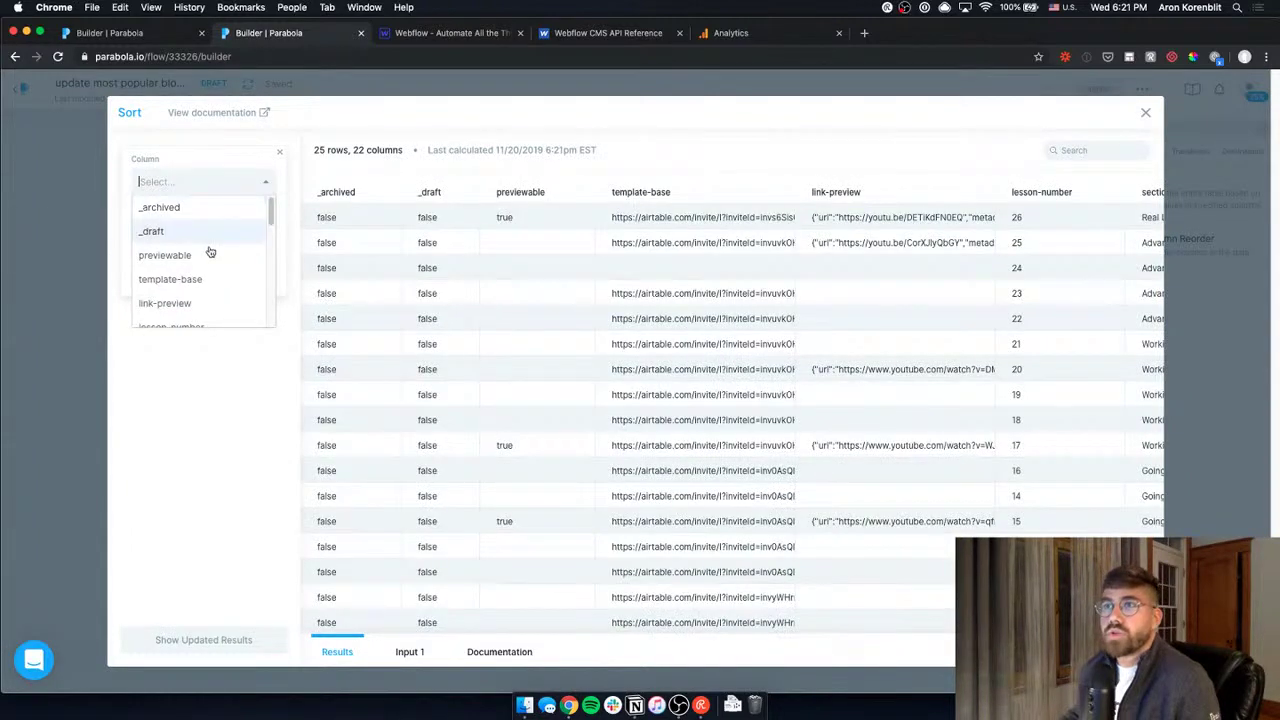
scroll(210, 255, "down", 5)
scroll(212, 280, "down", 3)
left_click(210, 292)
left_click(214, 238)
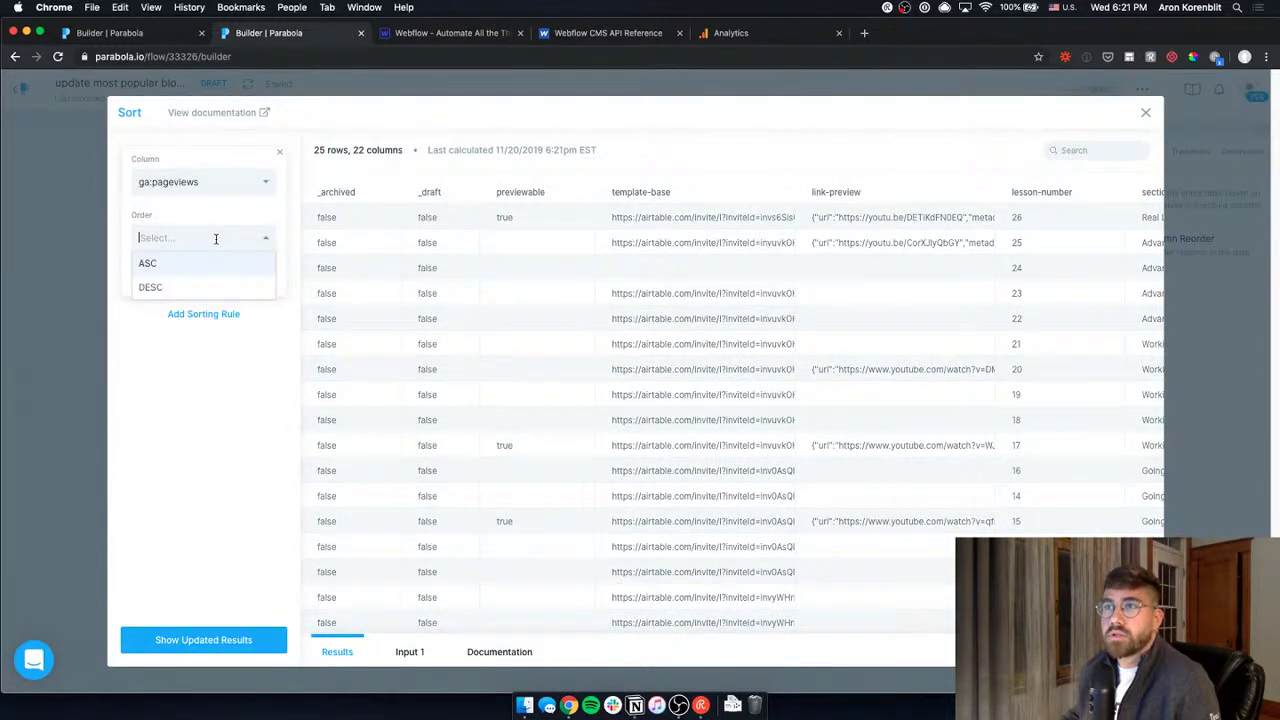
left_click(204, 289)
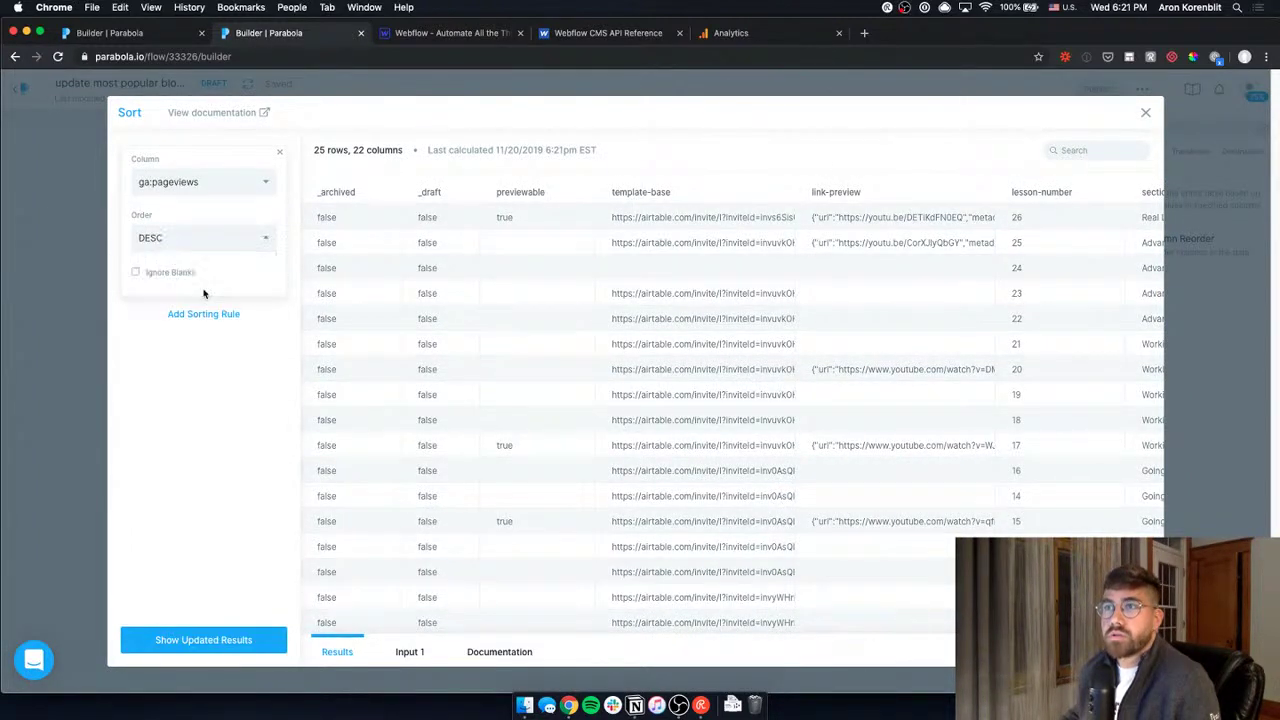
left_click(200, 648)
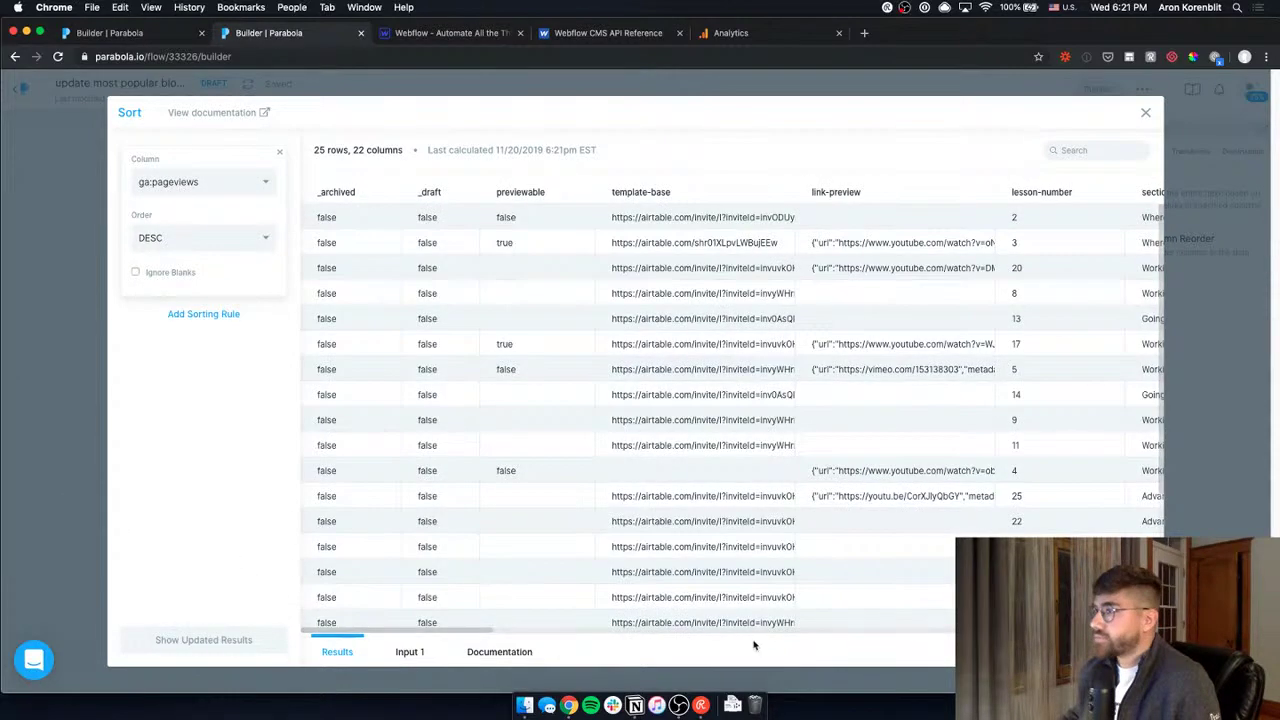
Examine the sorted ga:pageviews column and close the Sort settings.
left_click_drag(486, 629, 1150, 629)
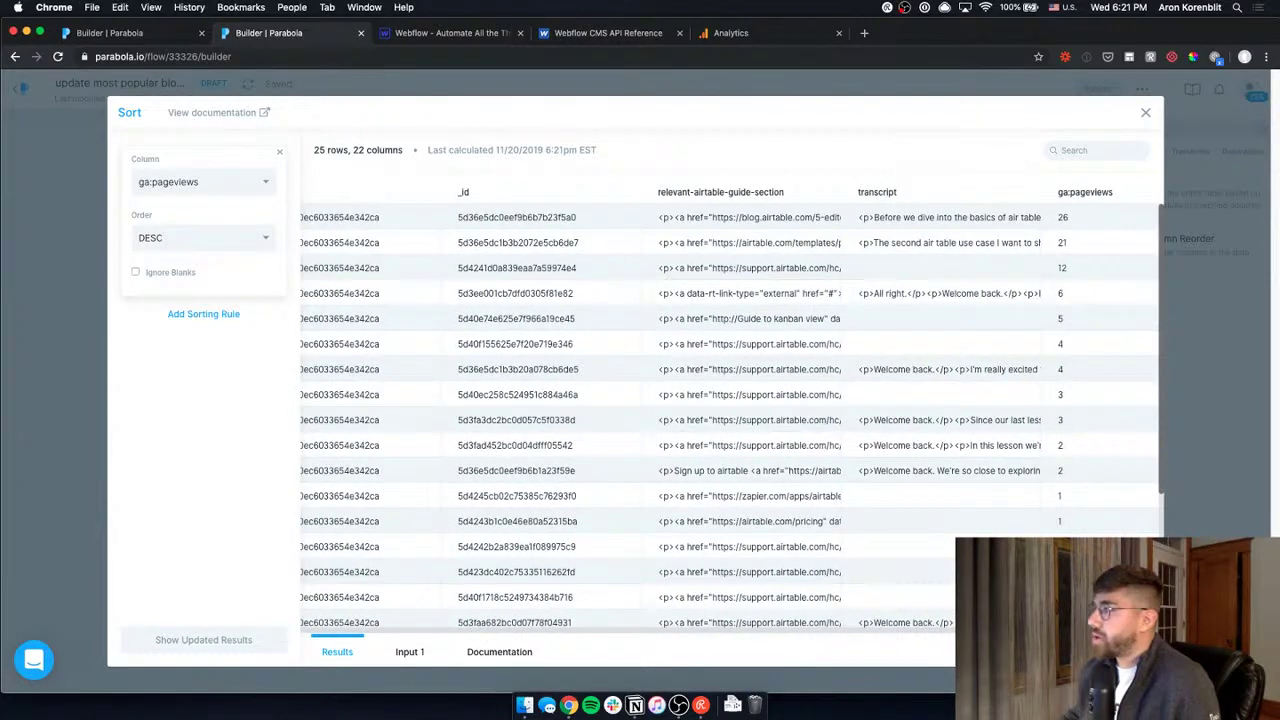
left_click_drag(1150, 629, 330, 629)
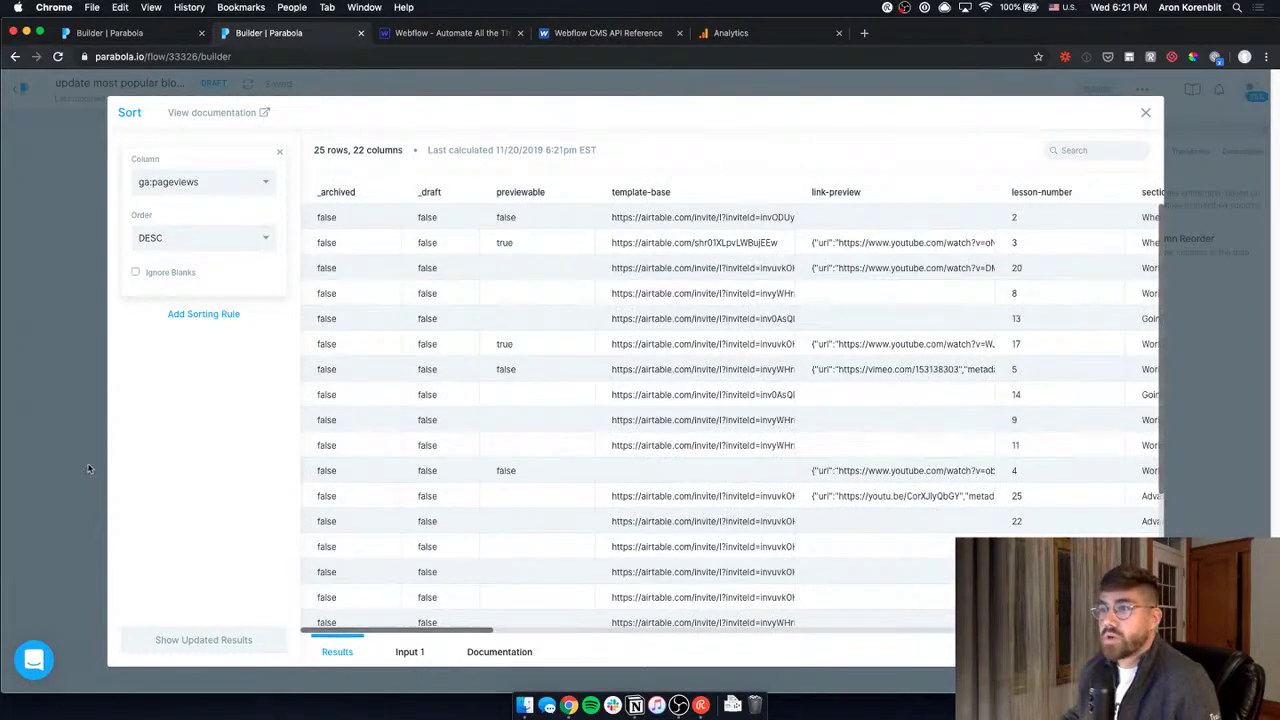
left_click(69, 444)
Search the step library for "api" and place an API Import step beside the Sort step.
left_click(1143, 129)
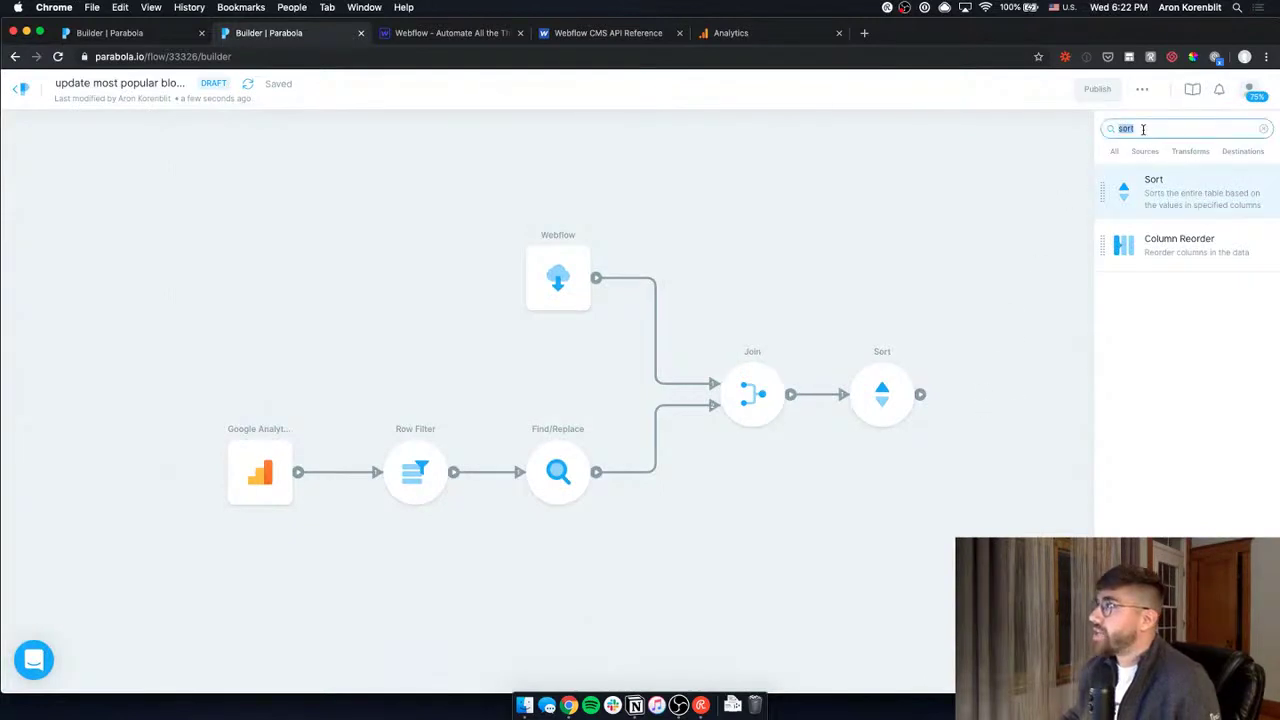
type("api")
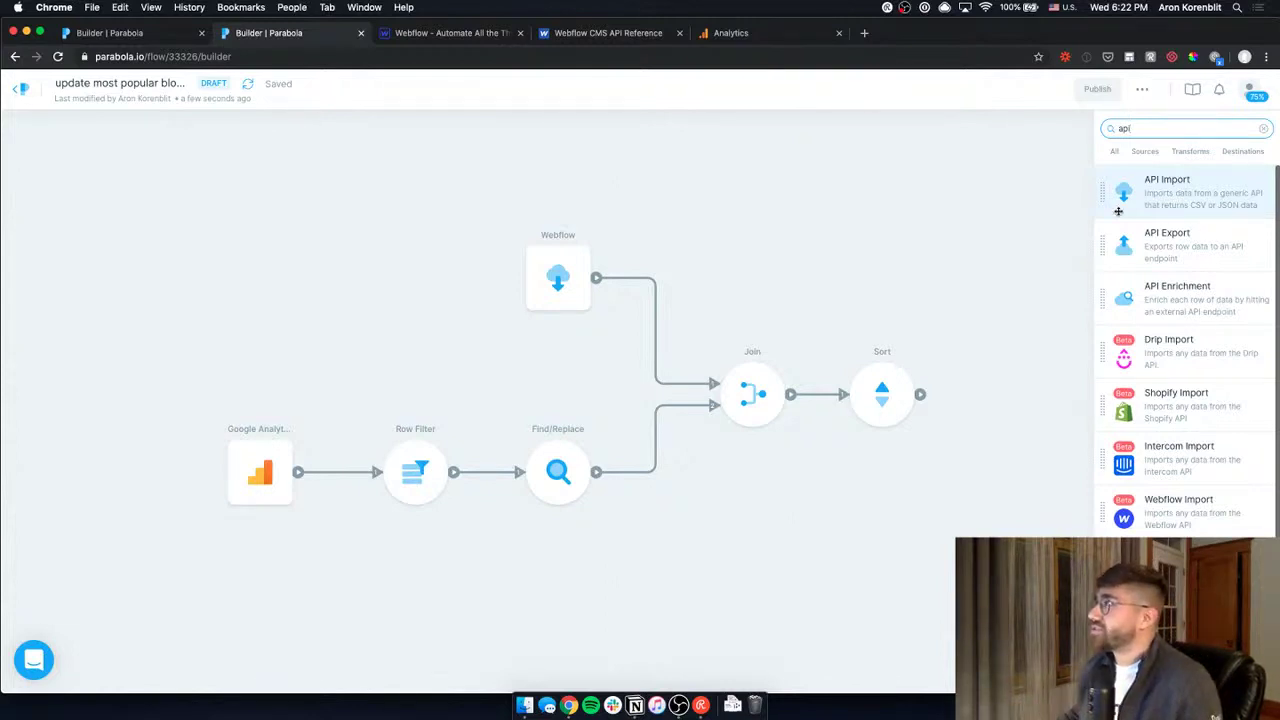
left_click_drag(1118, 211, 1006, 393)
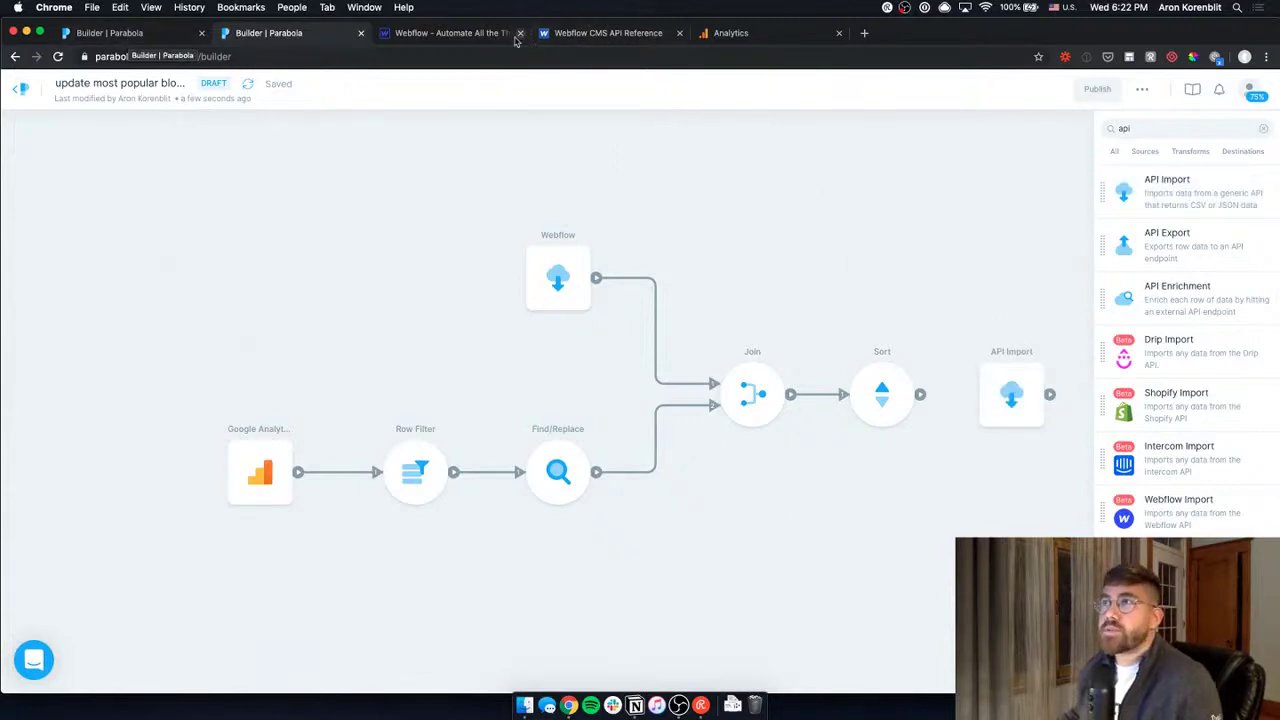
Switch to Webflow and check the pageviews field of the Rollup and Count Field Types item.
left_click(470, 33)
scroll(493, 617, "down", 10)
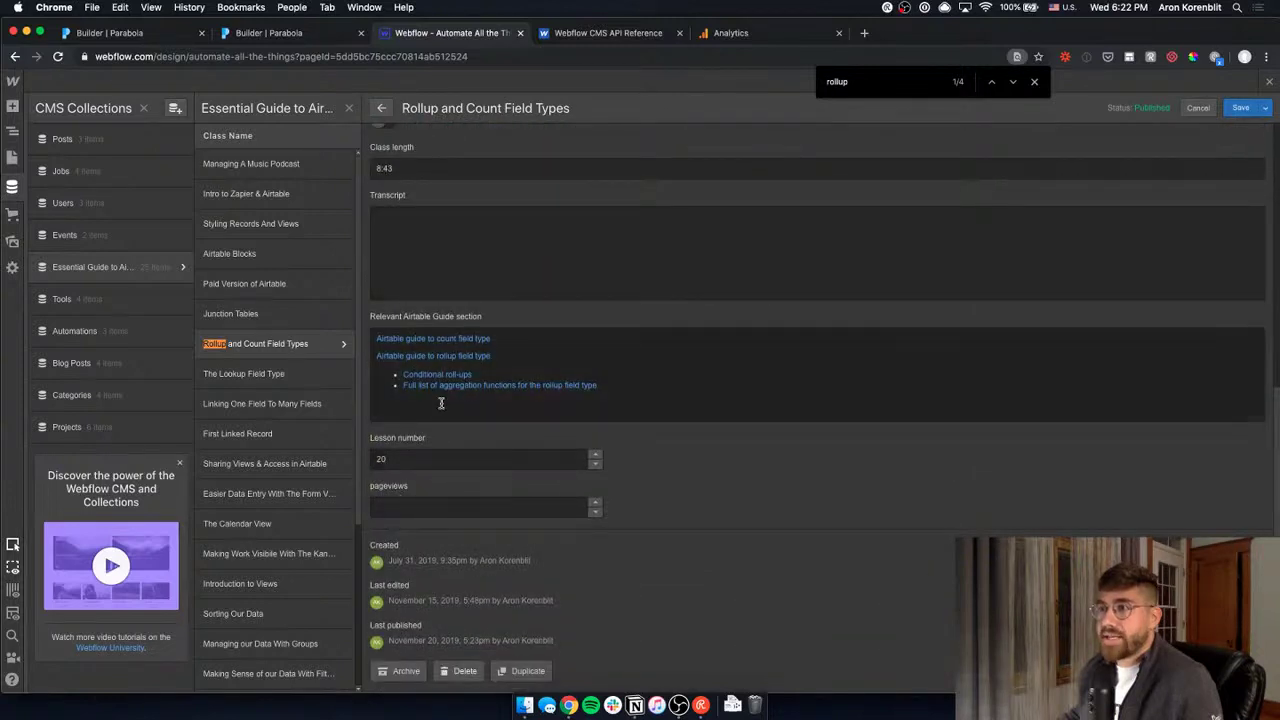
left_click(416, 504)
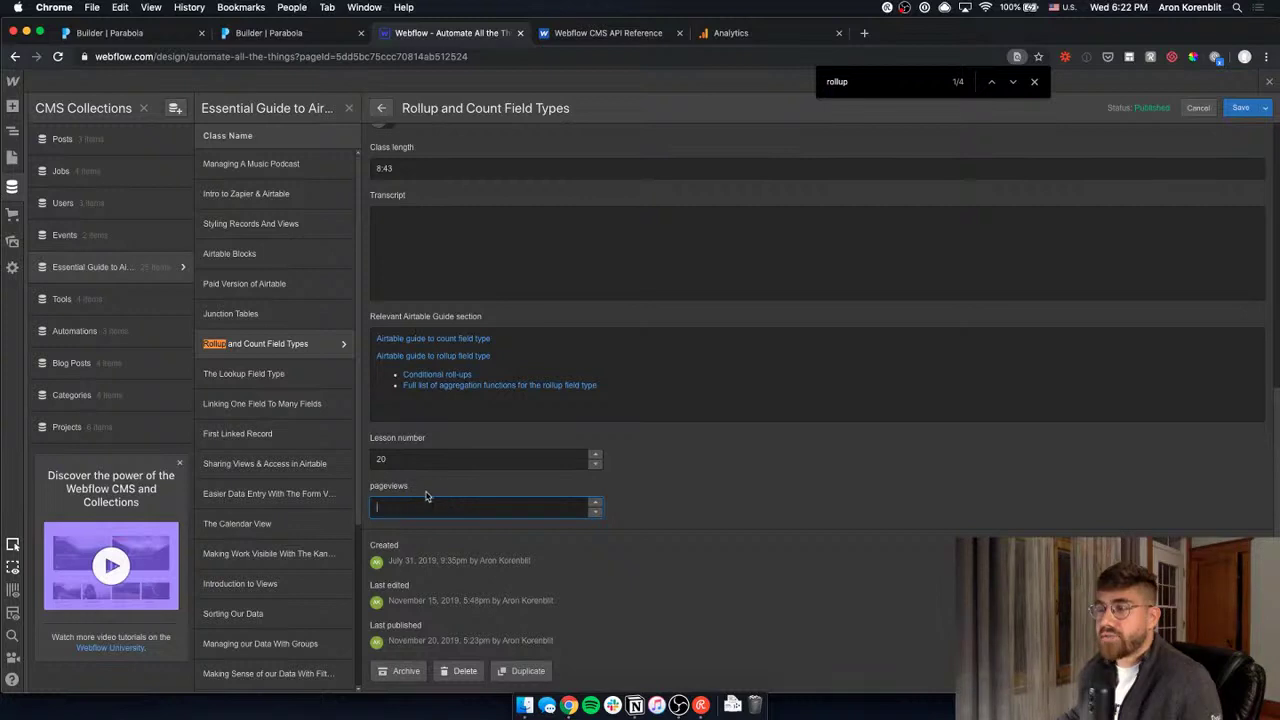
left_click(424, 487)
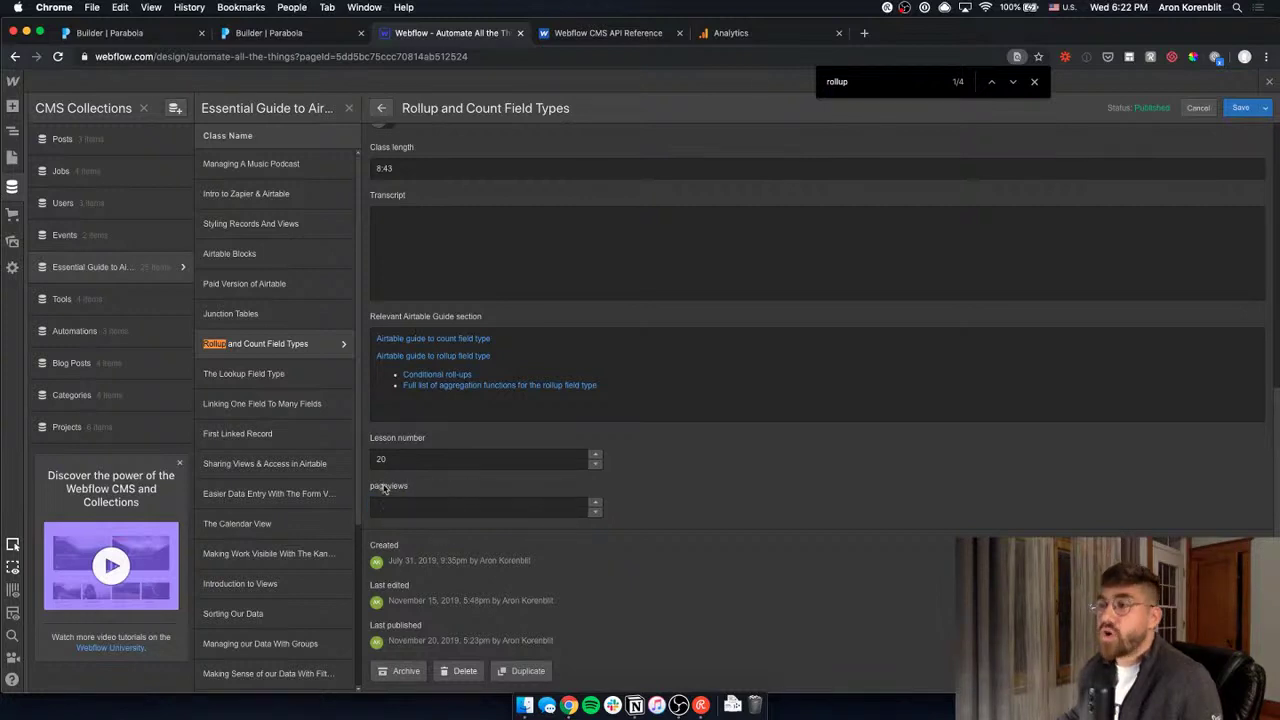
Switch to Parabola, open the Webflow import step and look through its result columns for a pageviews field.
left_click(303, 40)
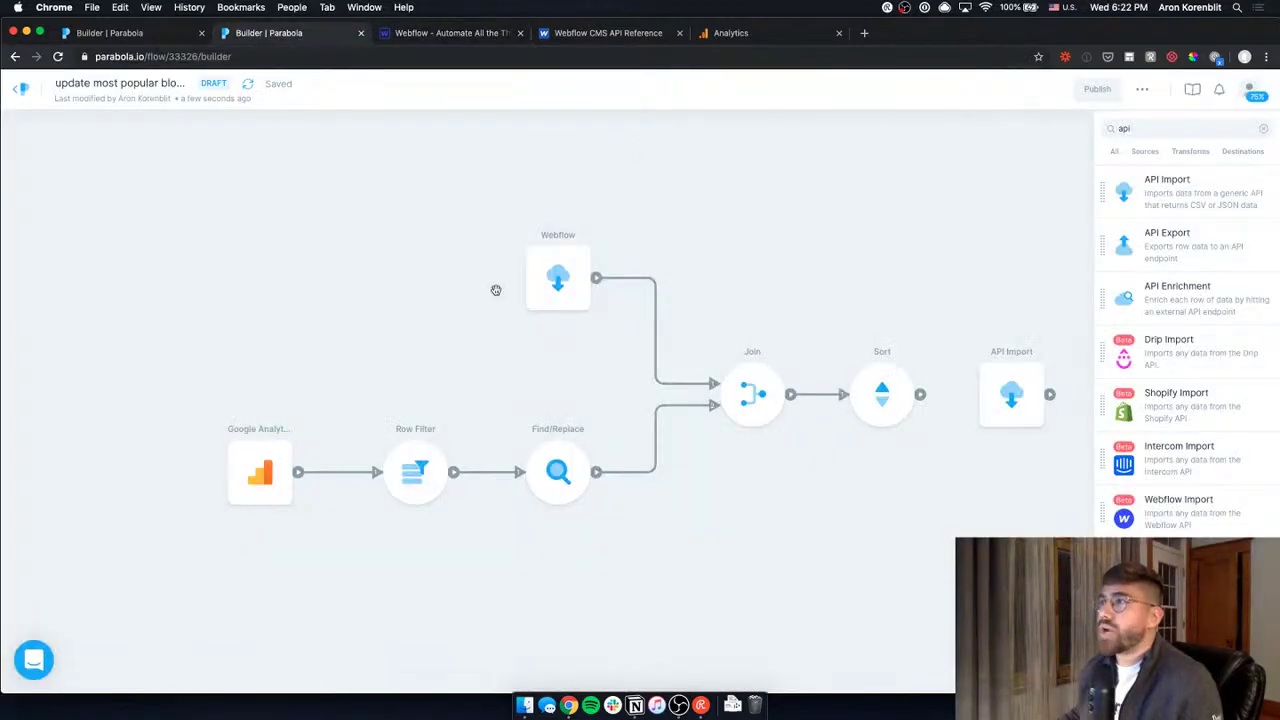
left_click(569, 331)
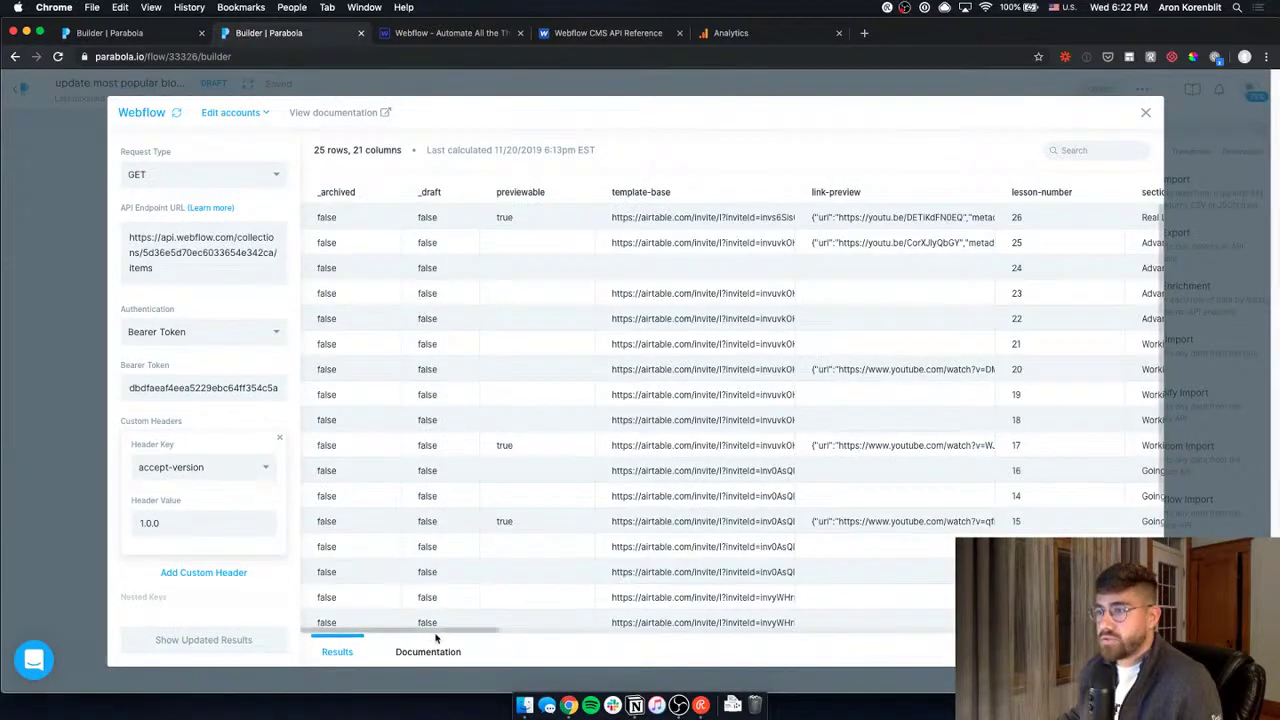
scroll(535, 620, "right", 5)
scroll(535, 620, "right", 15)
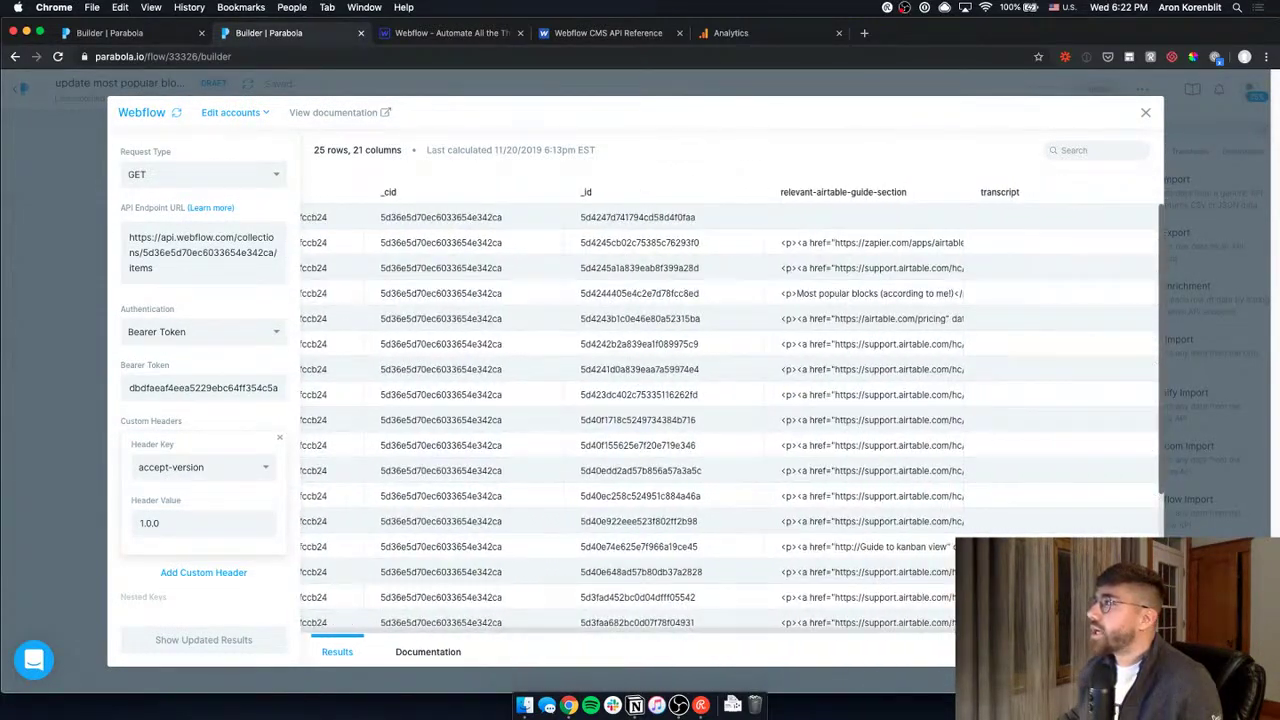
scroll(502, 566, "left", 5)
key("super+f")
Return to Webflow, set the Rollup and Count Field Types item's pageviews to 1 and save the item.
key("ctrl+Tab")
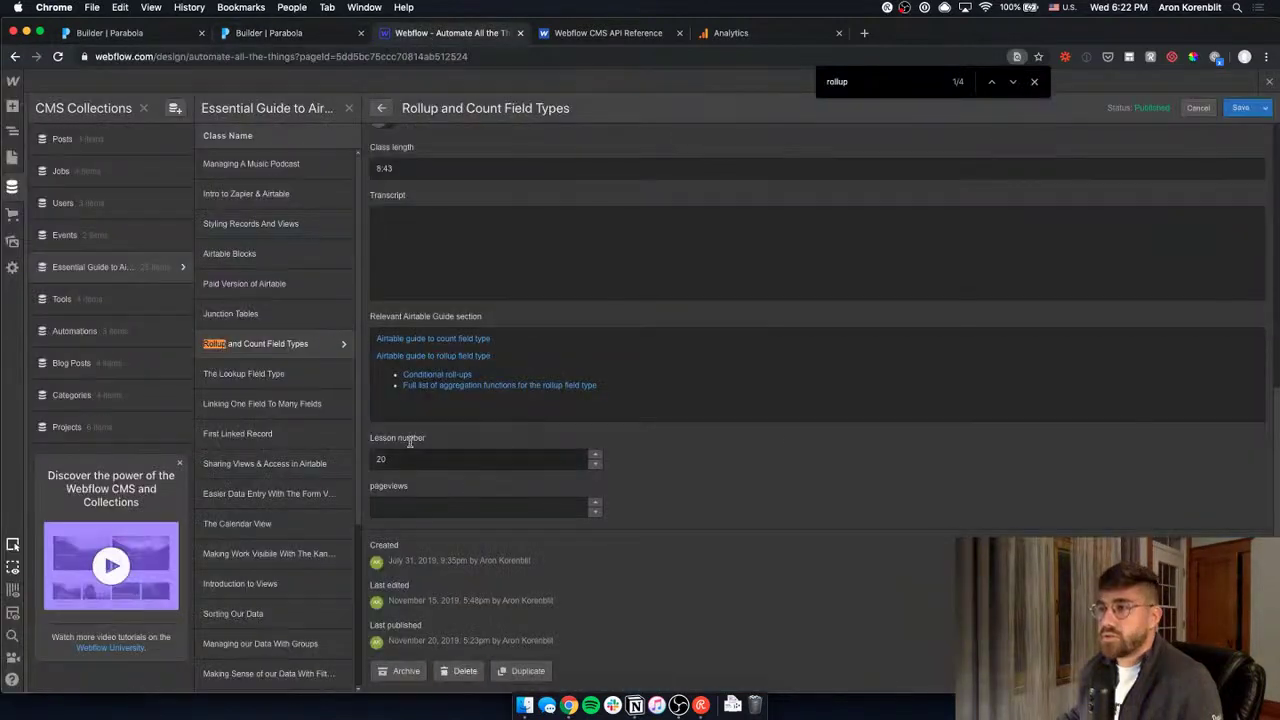
left_click(410, 505)
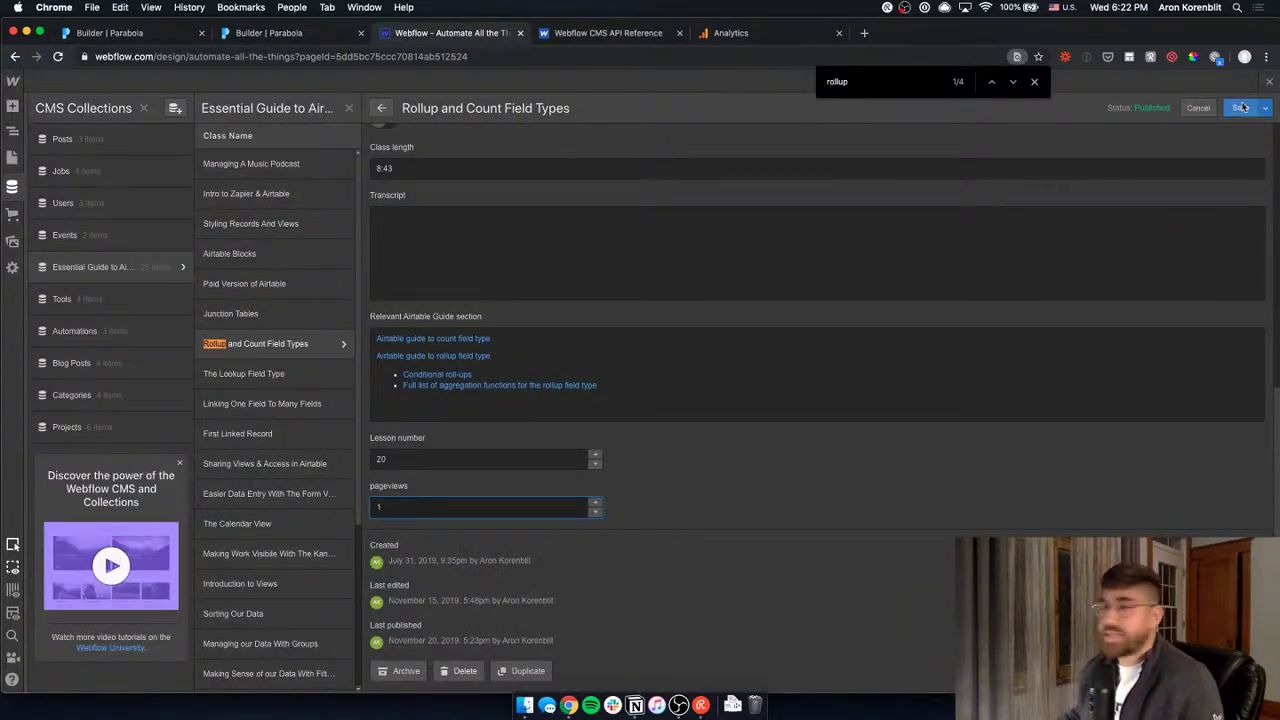
left_click(1250, 109)
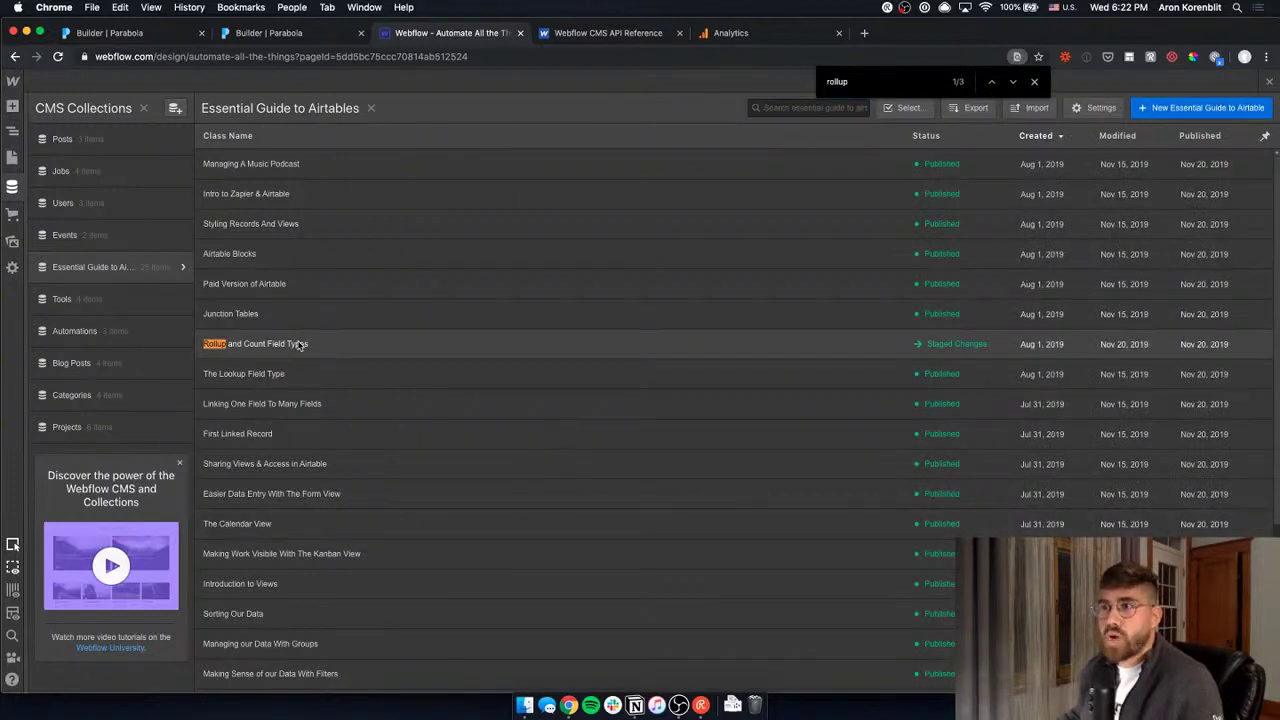
Reopen the Rollup and Count Field Types item, set its pageviews to 0 and save it.
left_click(297, 343)
scroll(397, 624, "down", 5)
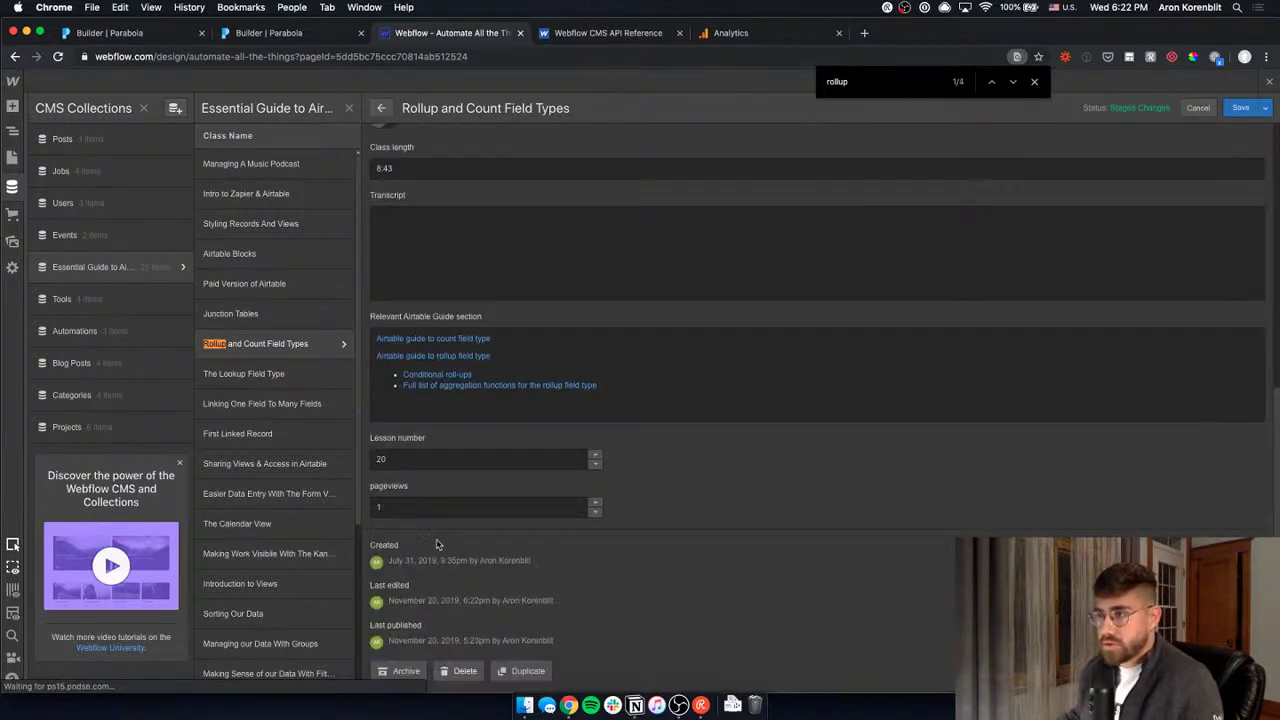
double_click(433, 507)
type("0")
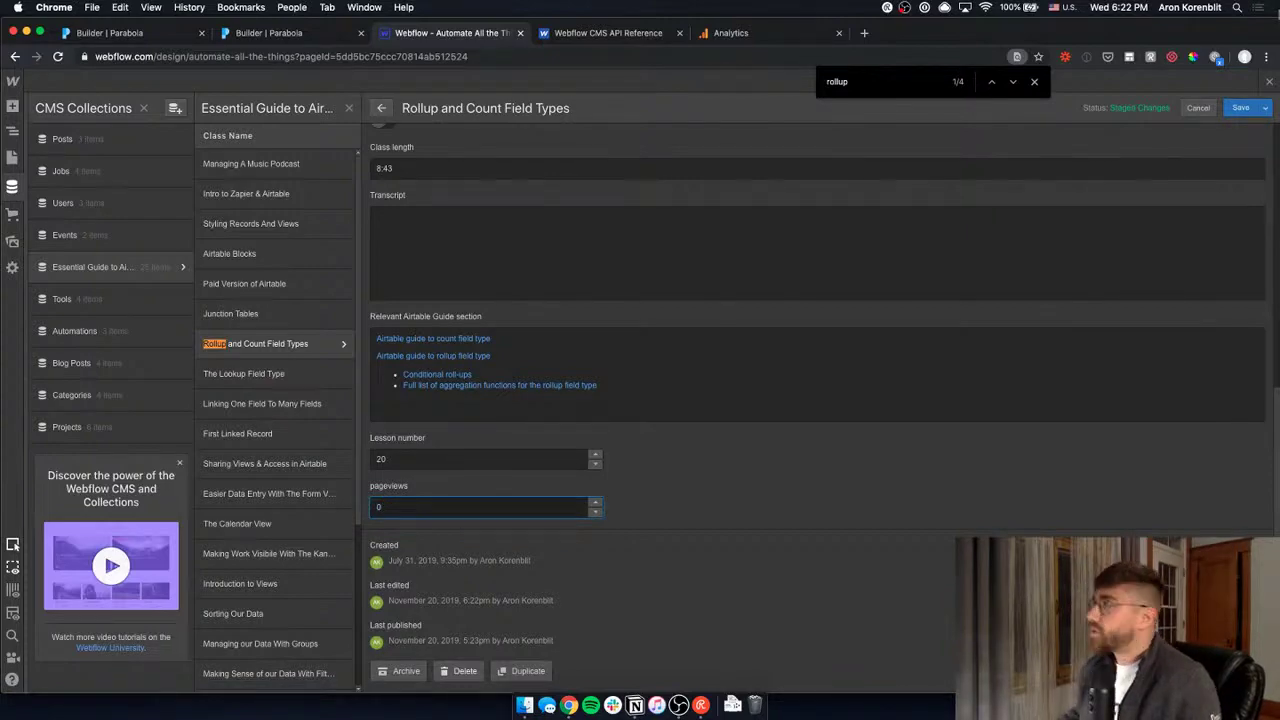
left_click(1240, 108)
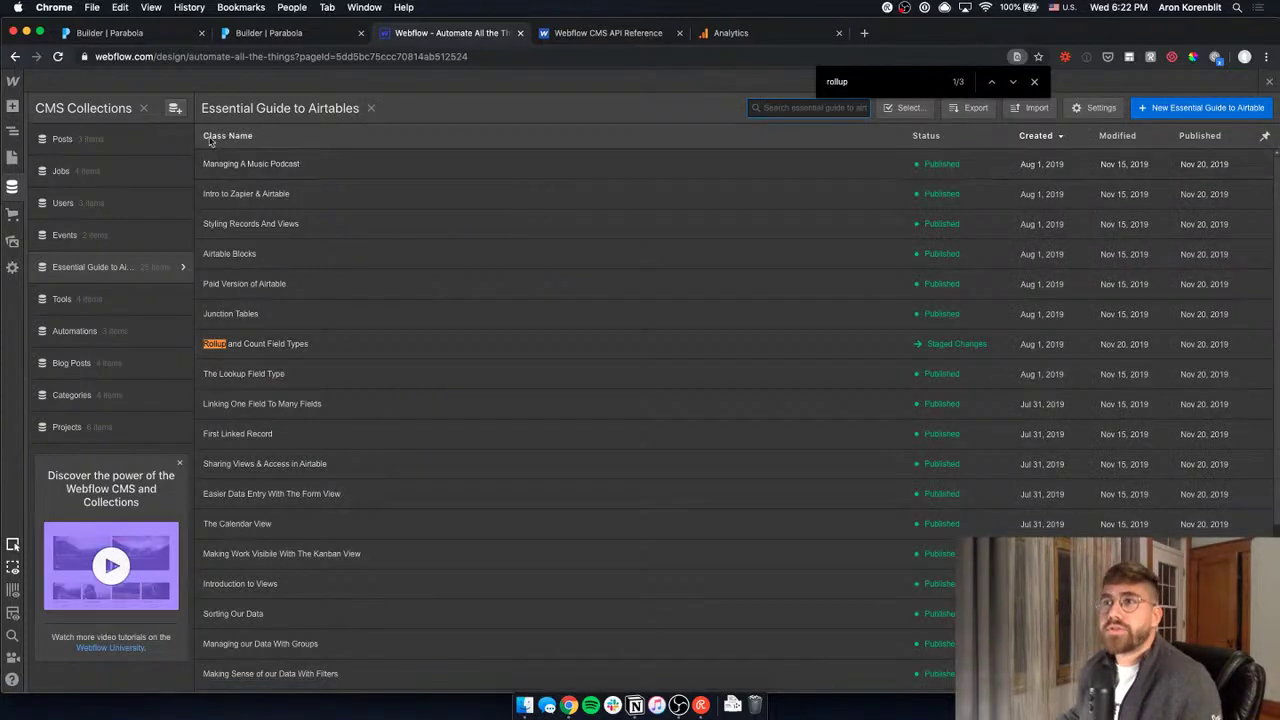
Open the Webflow site's publish options, then switch back to the Parabola flow and close the Webflow step's settings.
key("p")
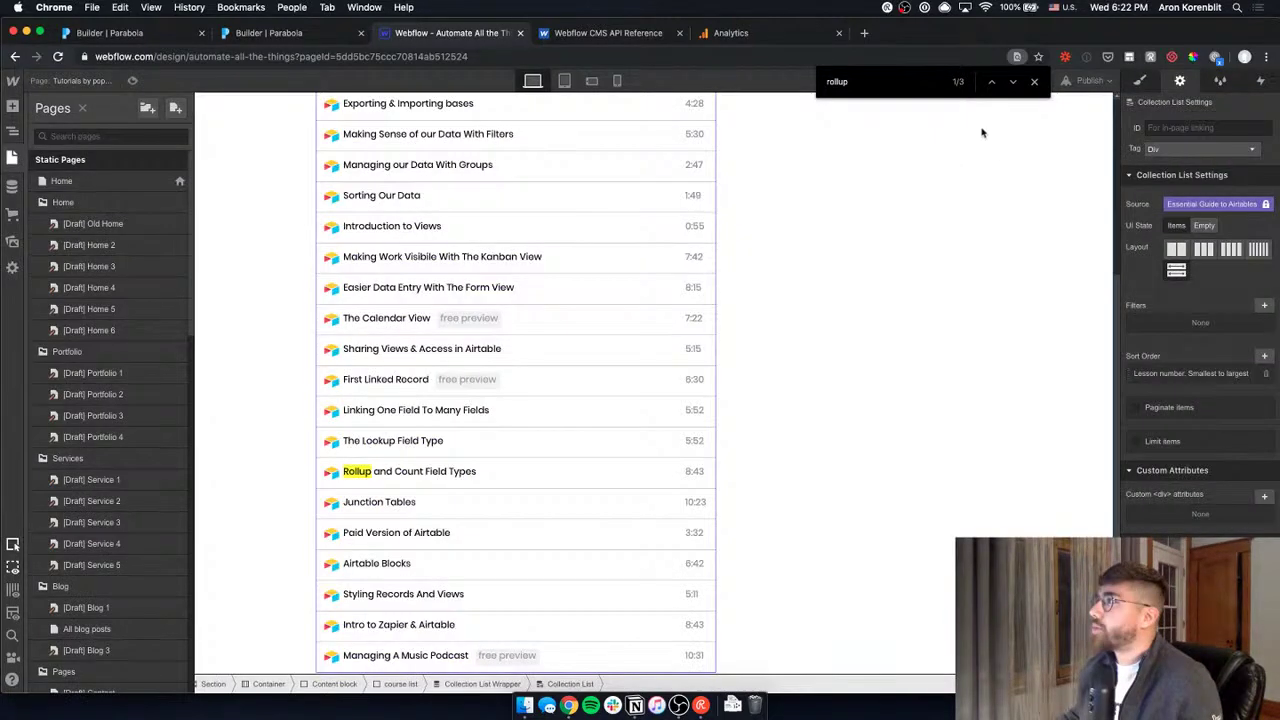
key("shift+p")
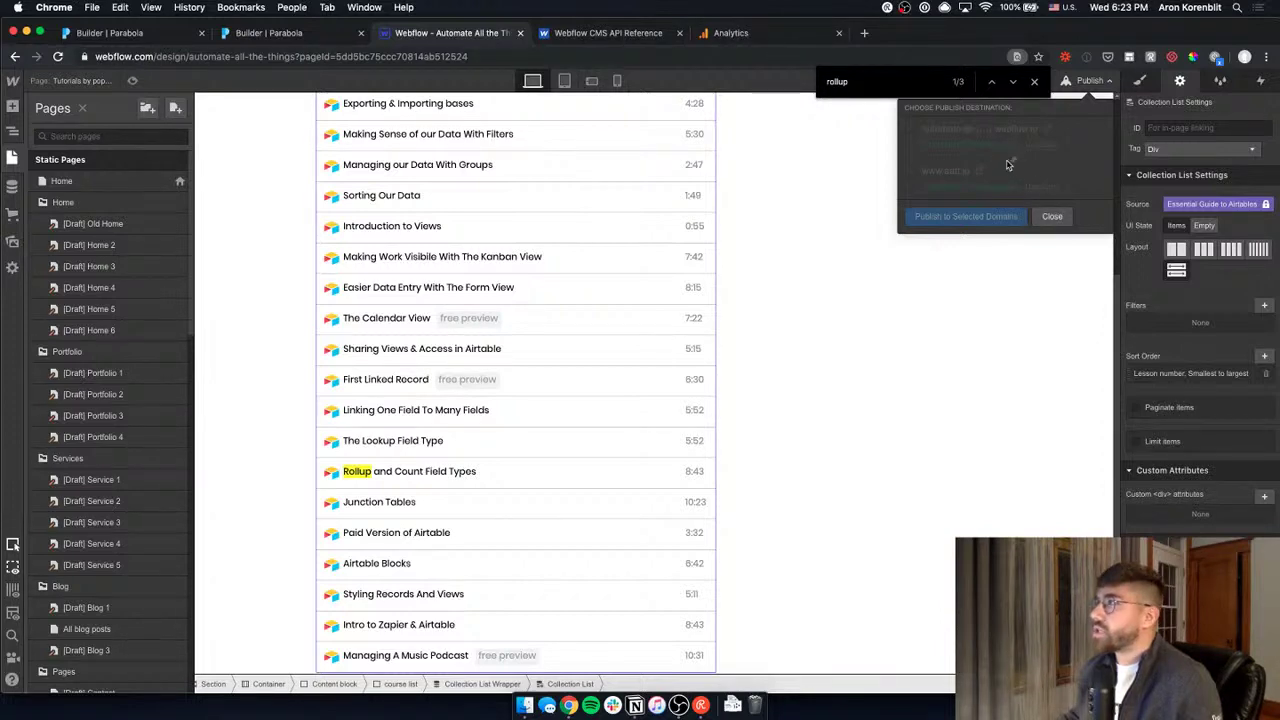
left_click(290, 33)
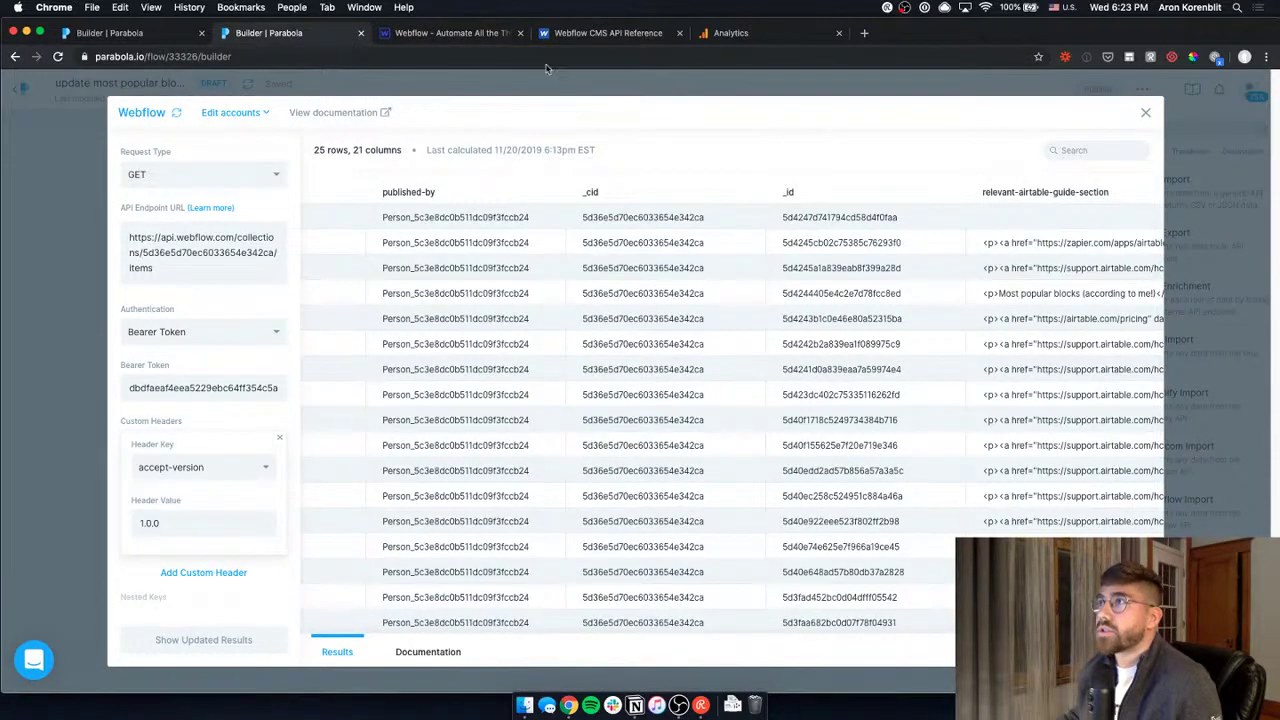
key("Escape")
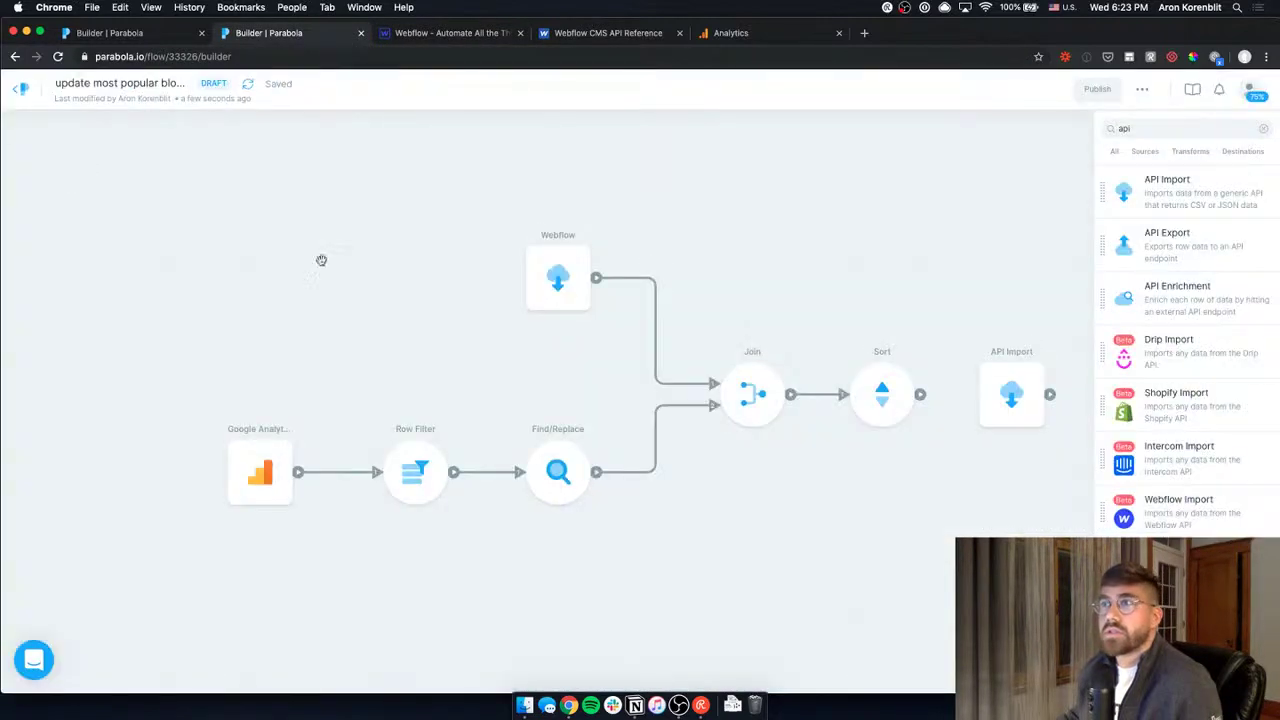
Refresh the Webflow import step's data and check its result columns for the pageviews field.
double_click(557, 280)
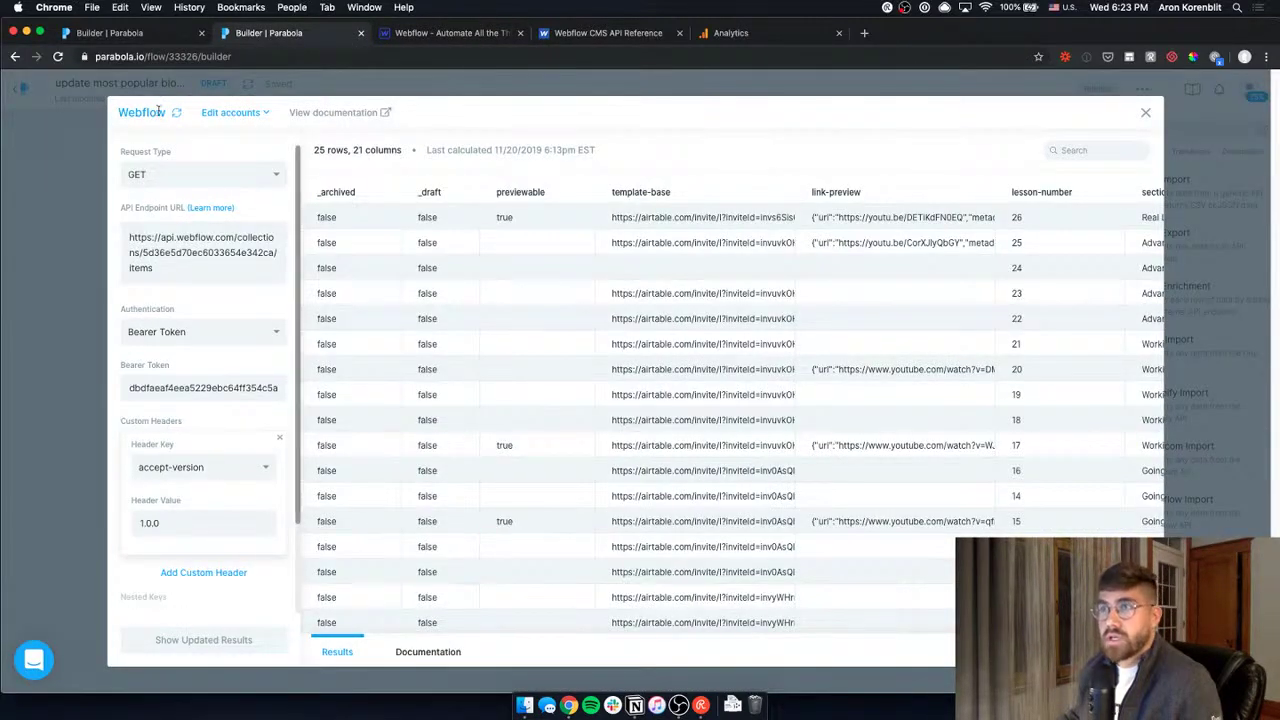
left_click(175, 114)
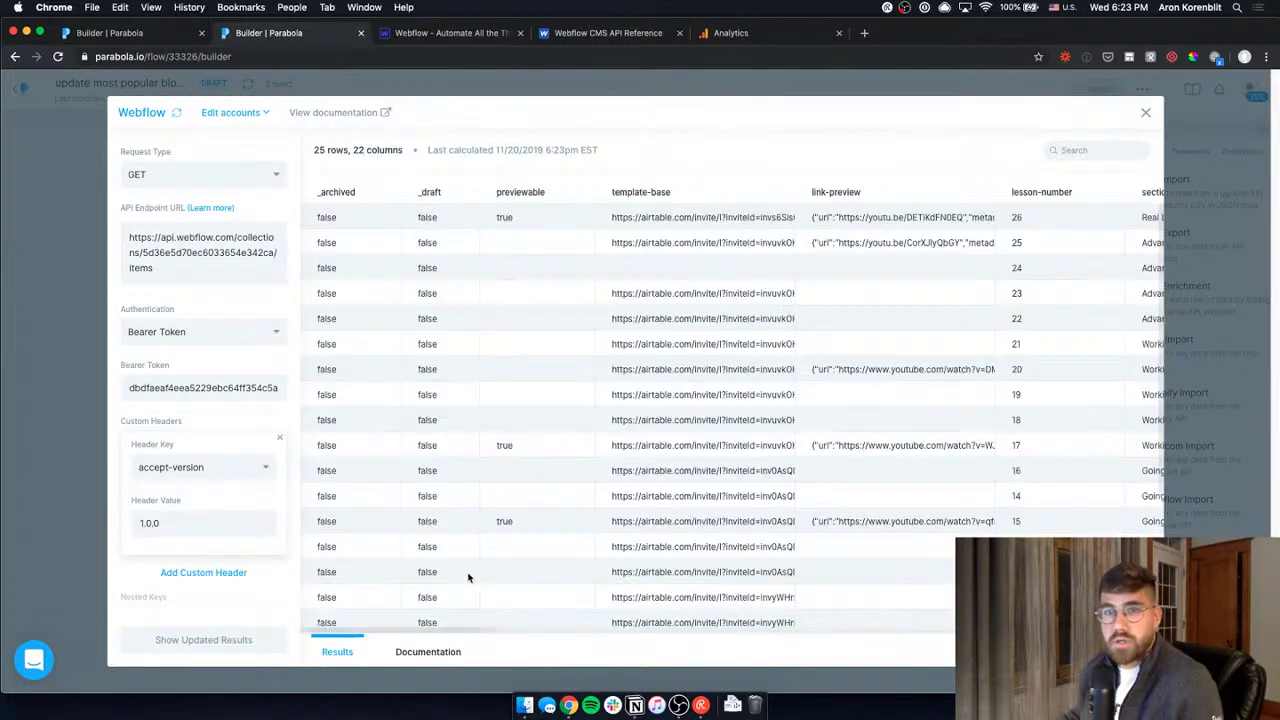
left_click_drag(470, 632, 1150, 632)
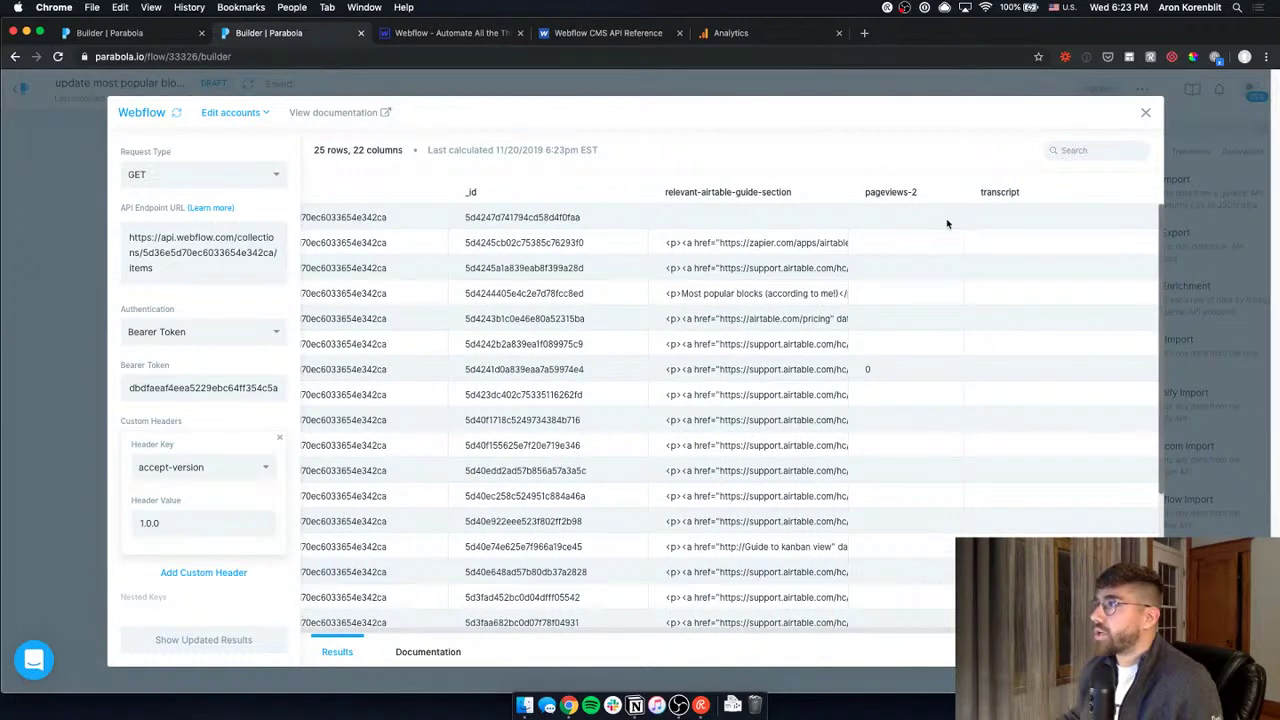
scroll(914, 348, "down", 5)
scroll(914, 350, "up", 5)
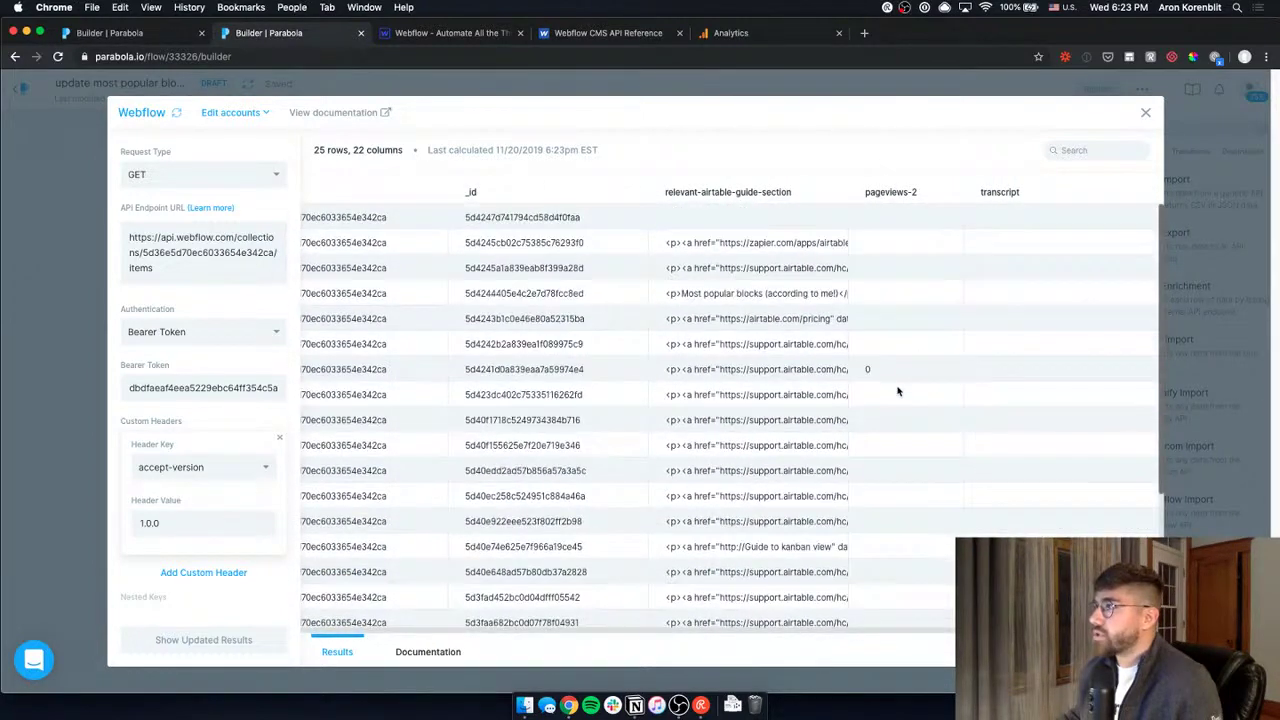
double_click(898, 366)
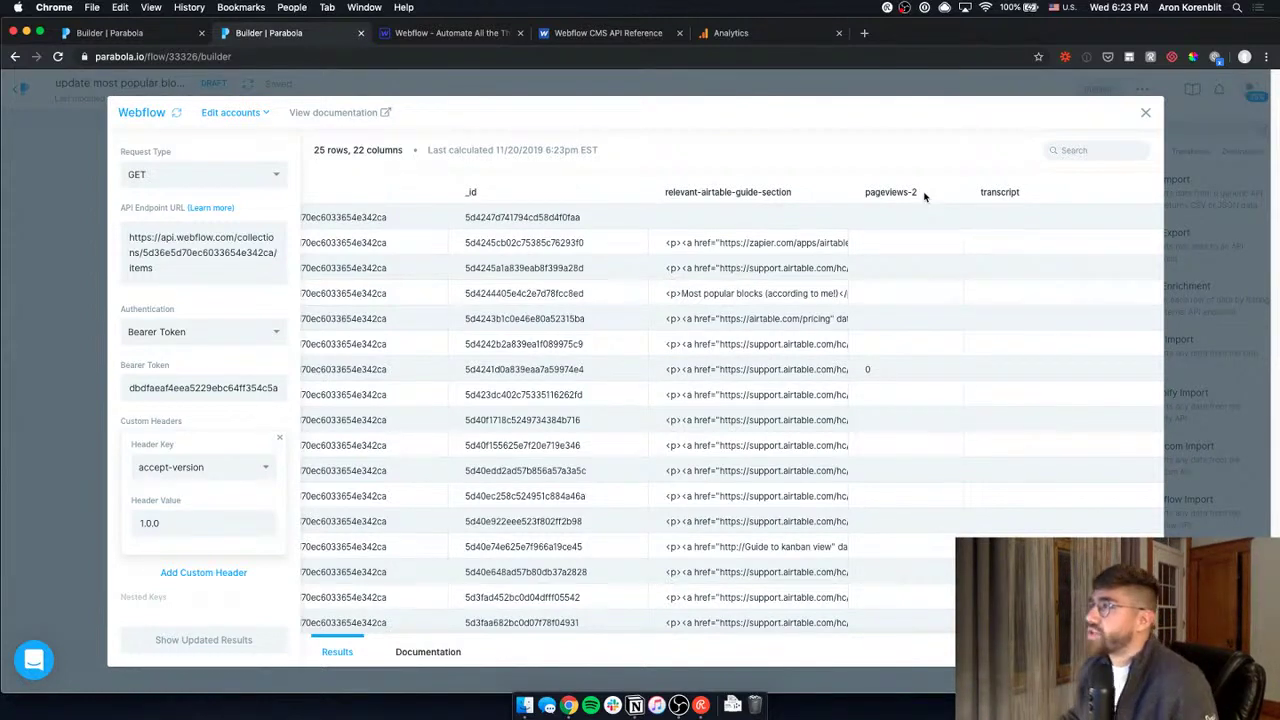
left_click(866, 191)
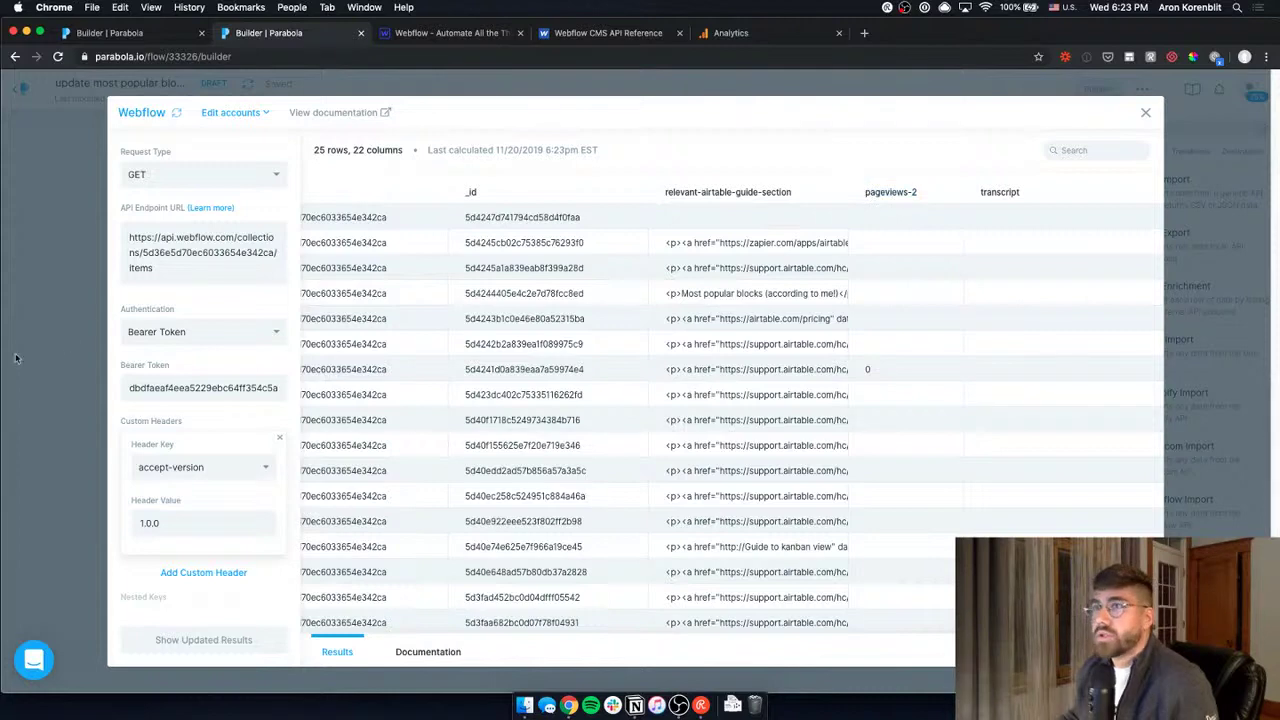
left_click(86, 426)
Check the results of the Join and Sort steps for the Webflow and Google Analytics pageviews columns.
left_click(745, 400)
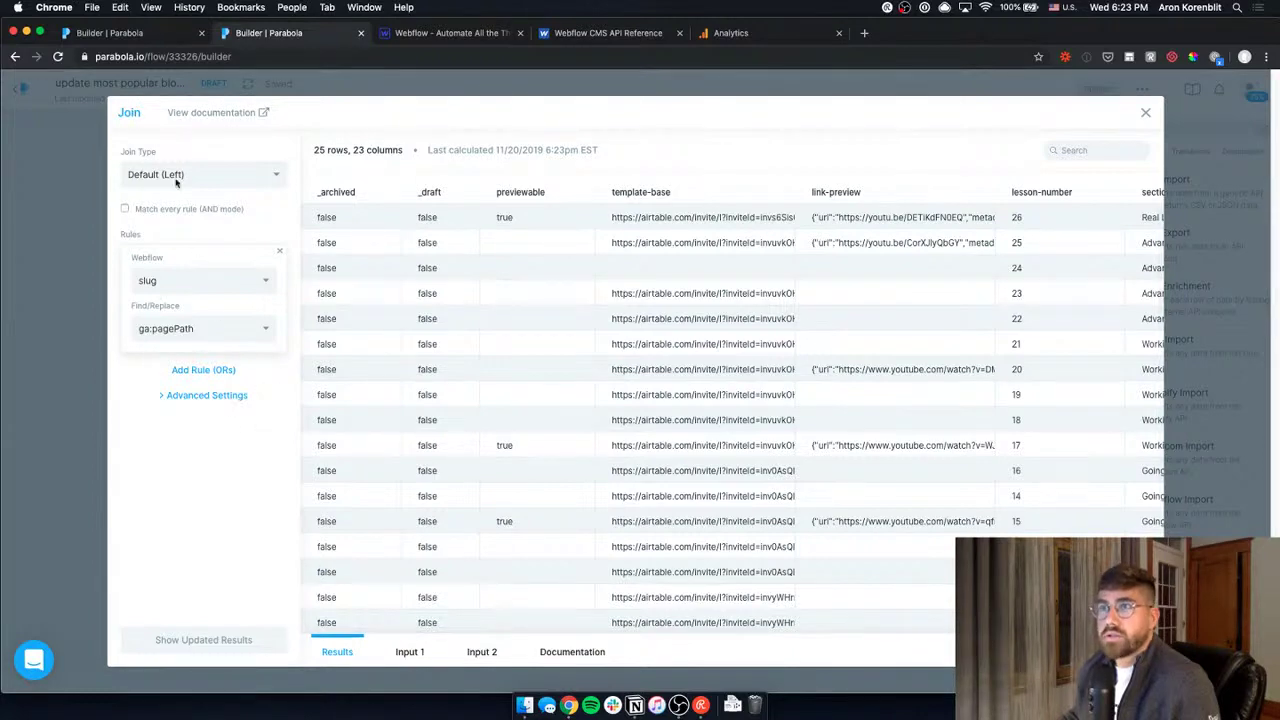
left_click(200, 278)
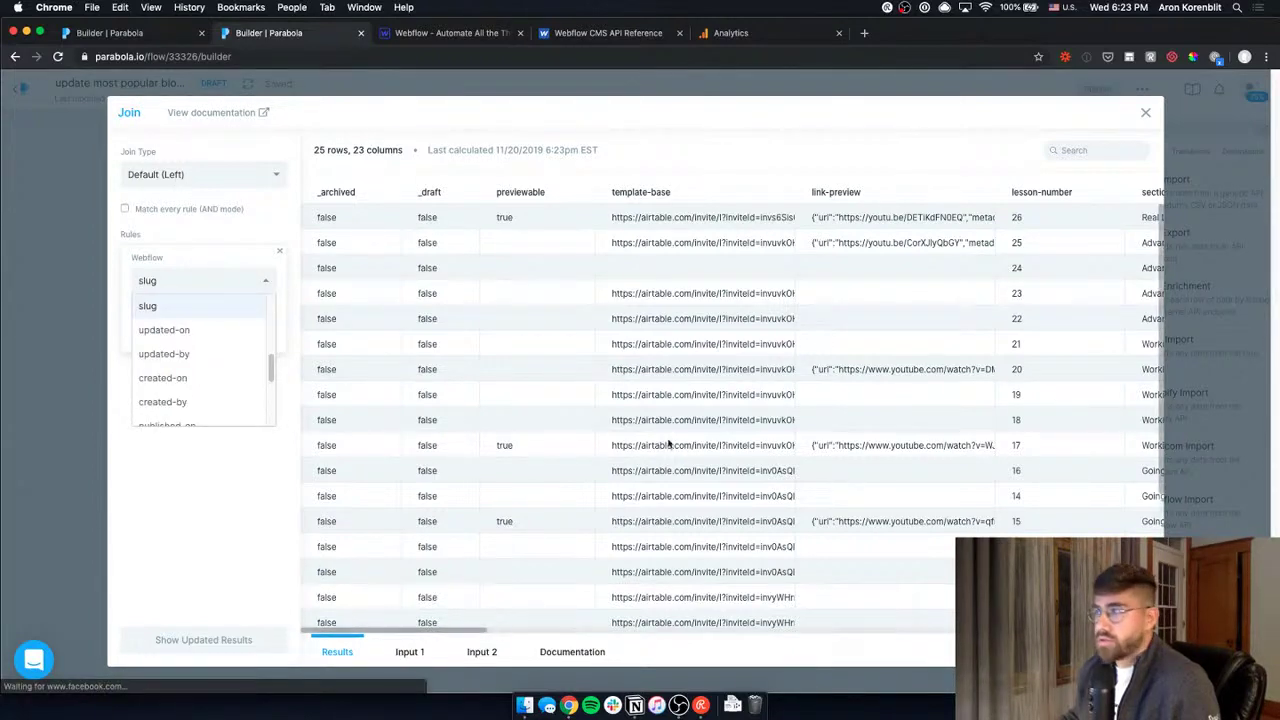
left_click_drag(471, 632, 1060, 600)
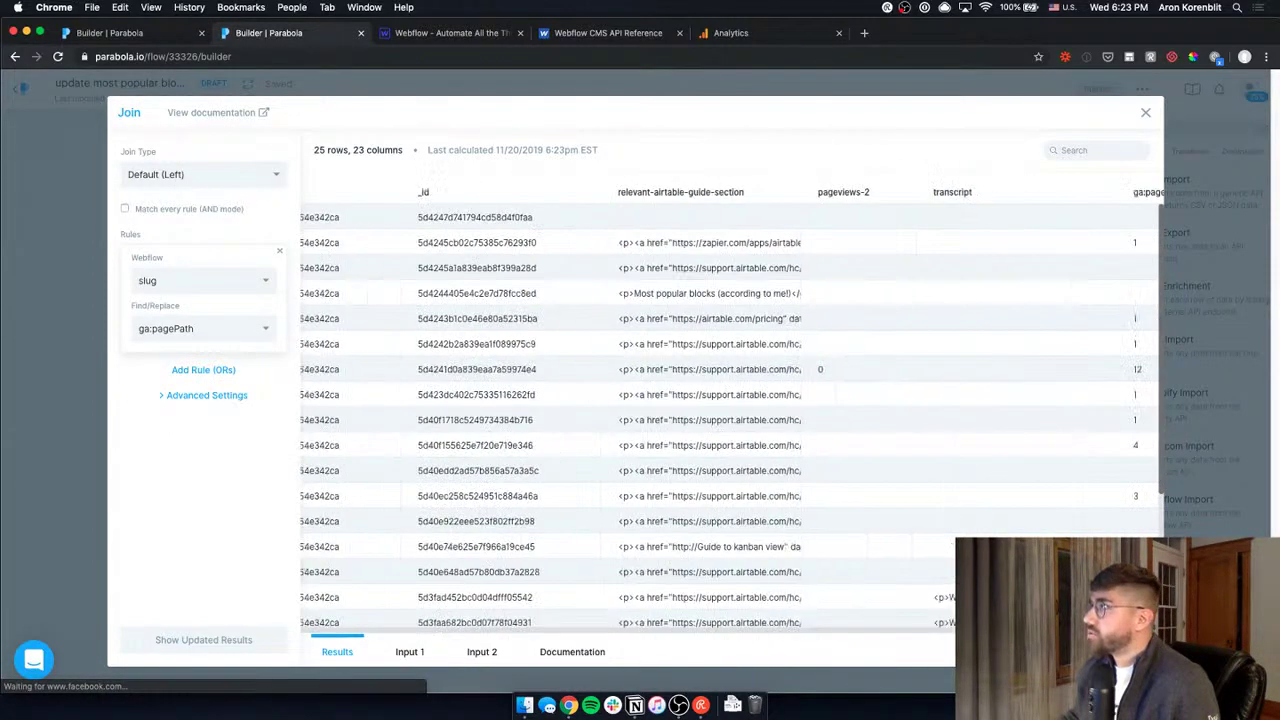
left_click(44, 440)
left_click(880, 385)
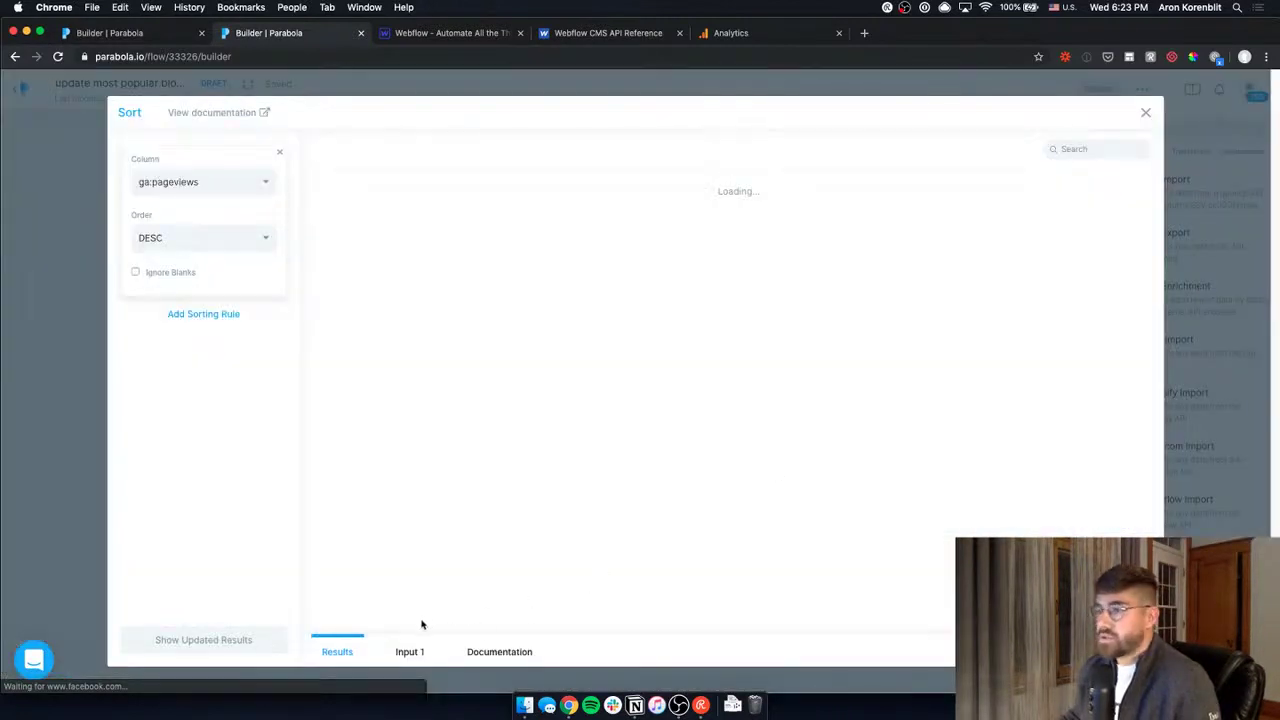
left_click_drag(377, 635, 1050, 610)
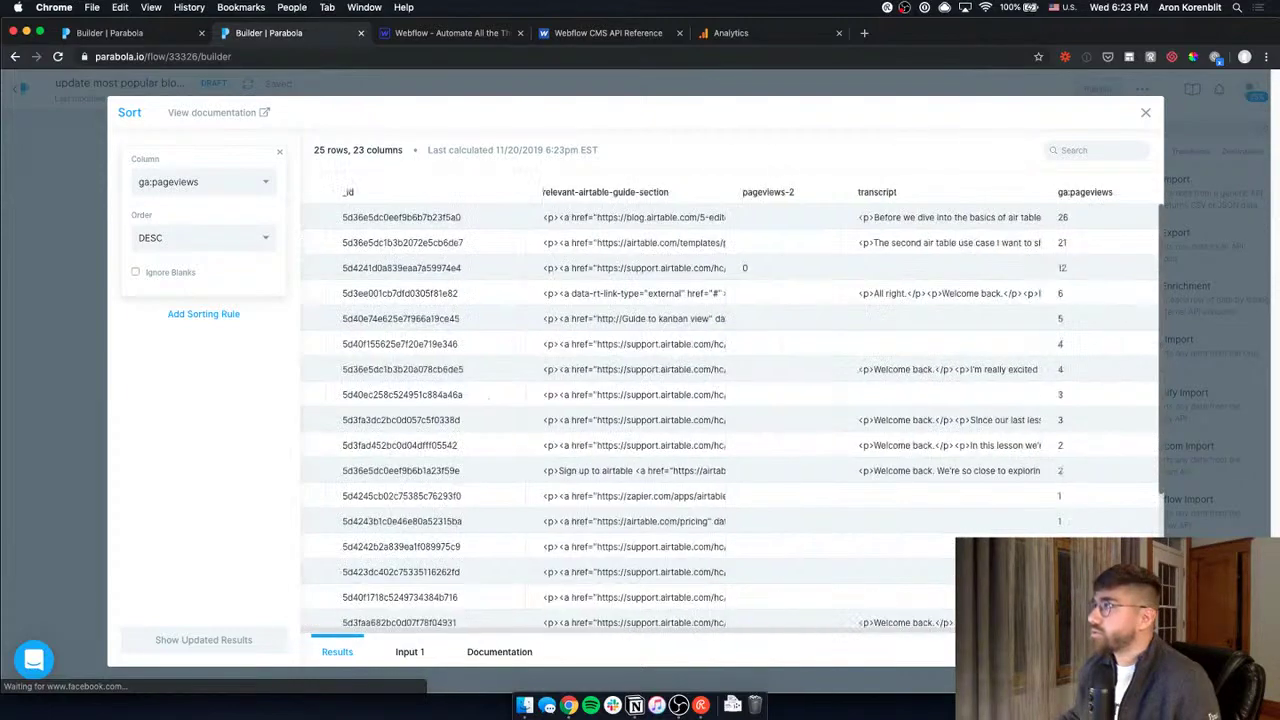
left_click(1228, 335)
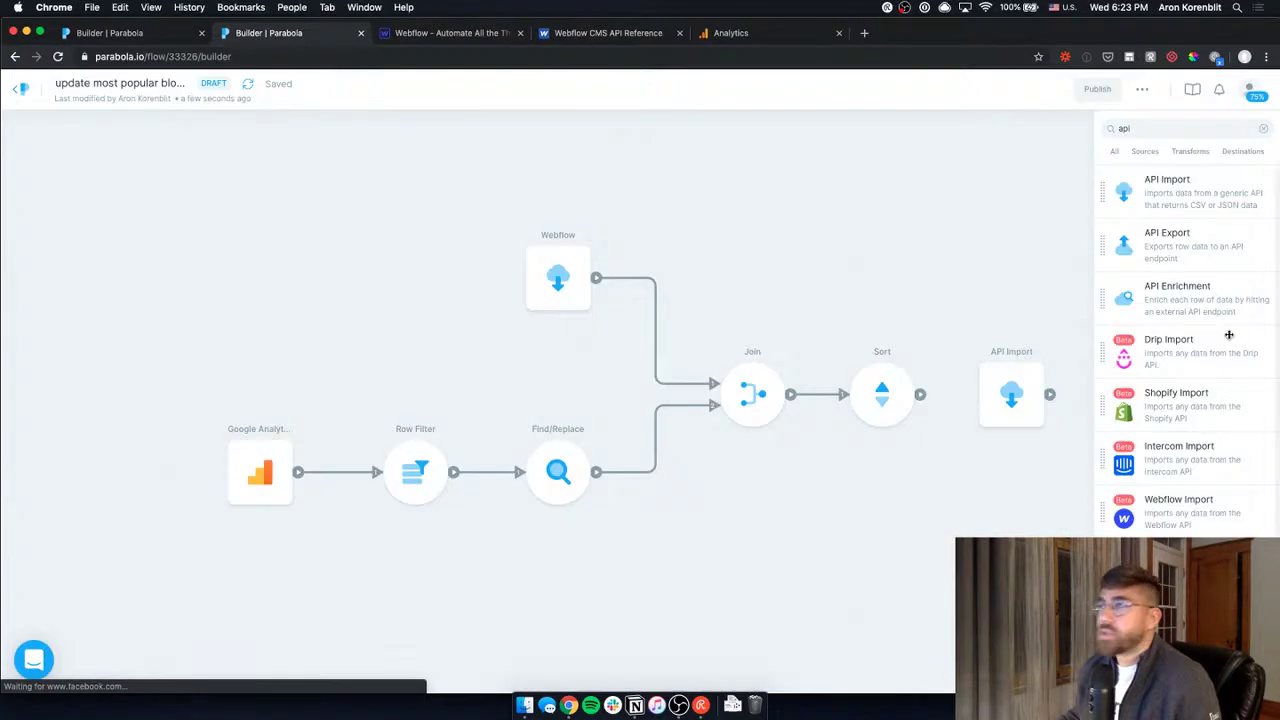
Delete the unconnected API Import step from the flow.
left_click(1006, 381)
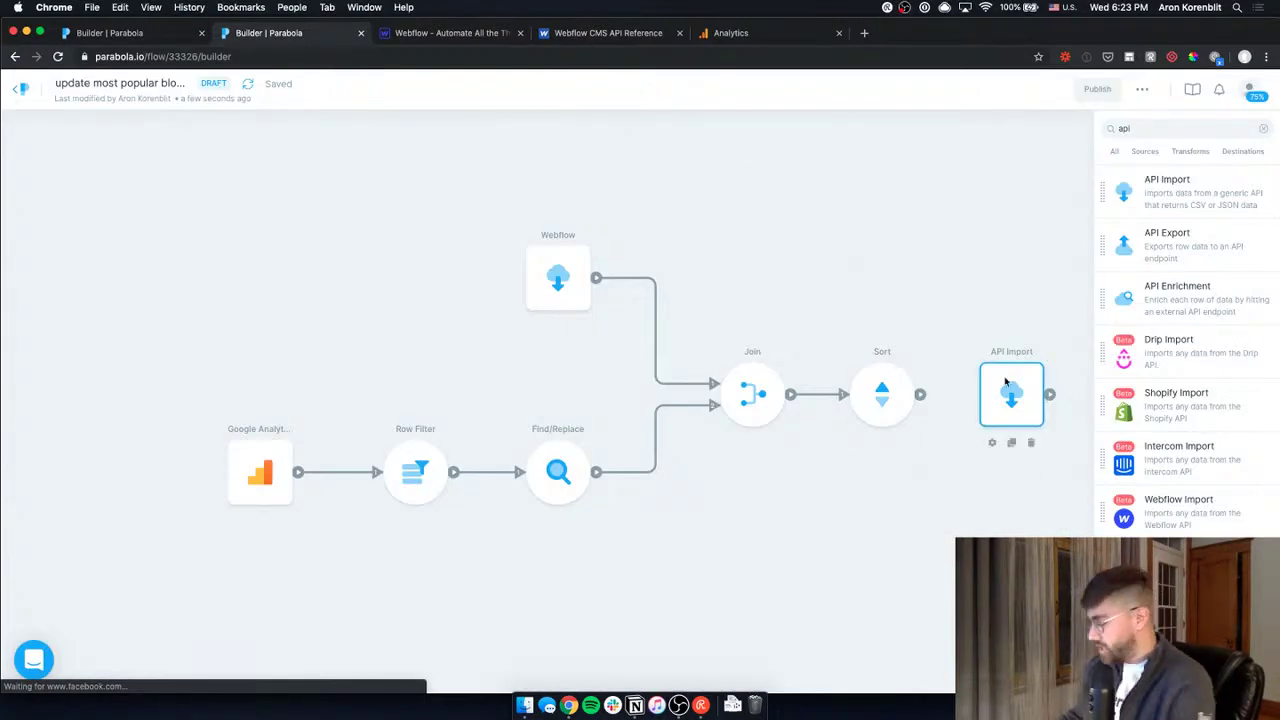
key("Delete")
left_click(737, 332)
Search the step library for export, place an API Export step beside the Sort step and view its settings.
left_click(1239, 127)
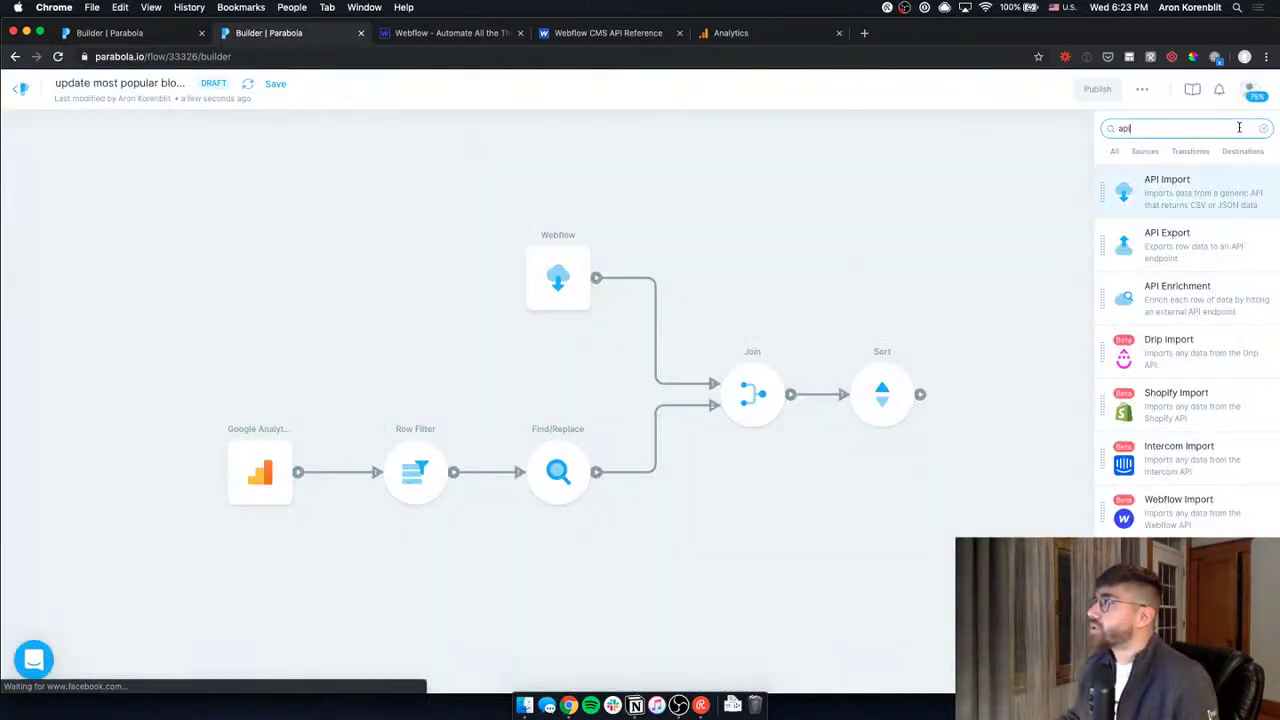
key("BackSpace")
key("BackSpace")
key("BackSpace")
type("export")
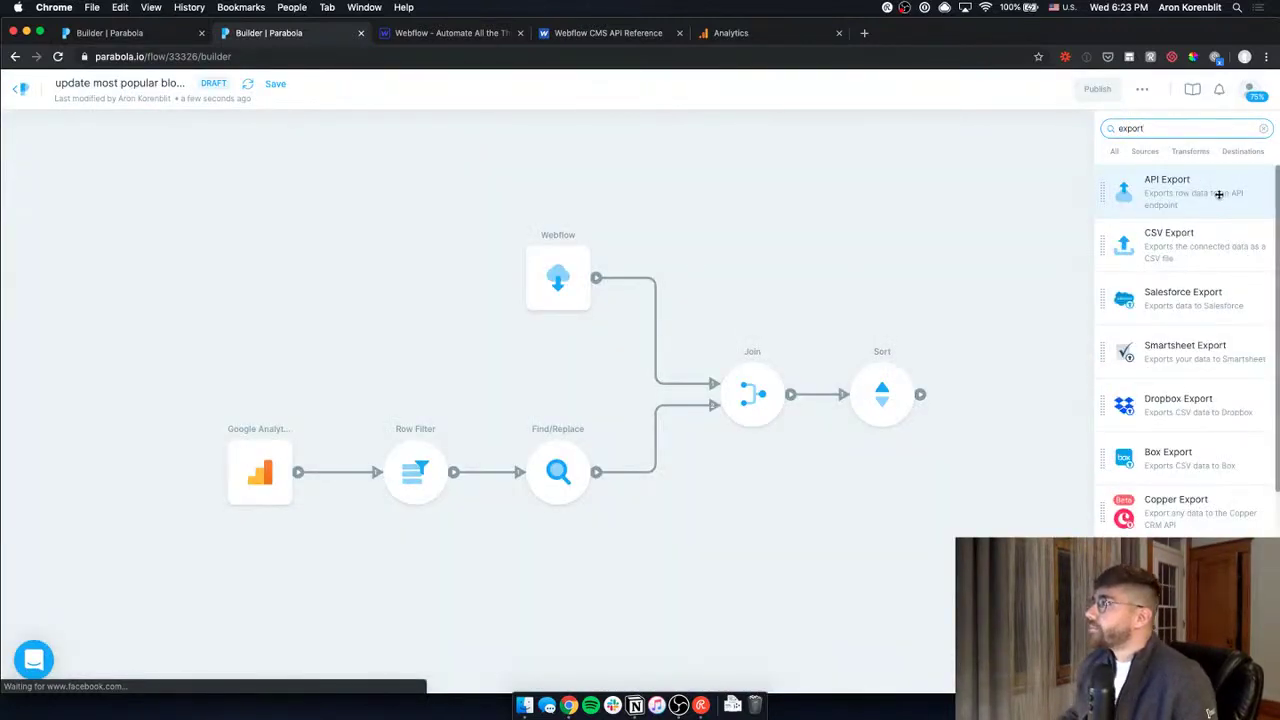
left_click_drag(1225, 192, 955, 400)
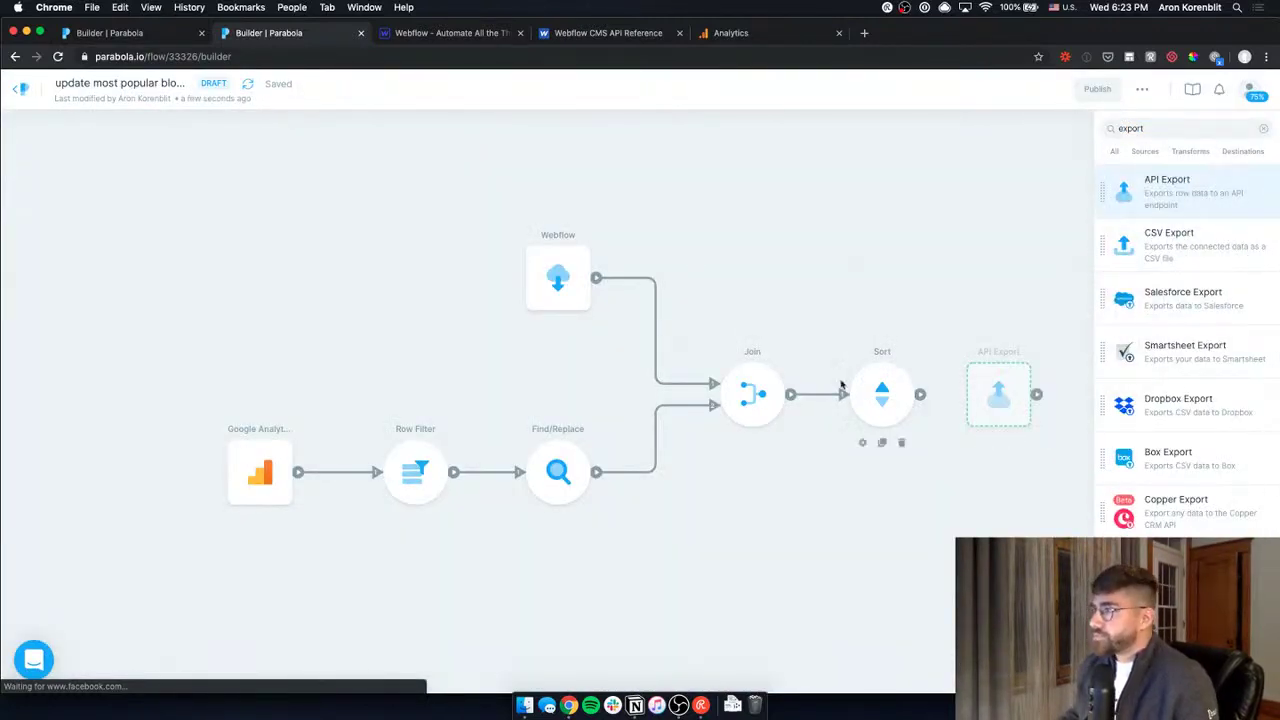
double_click(1000, 394)
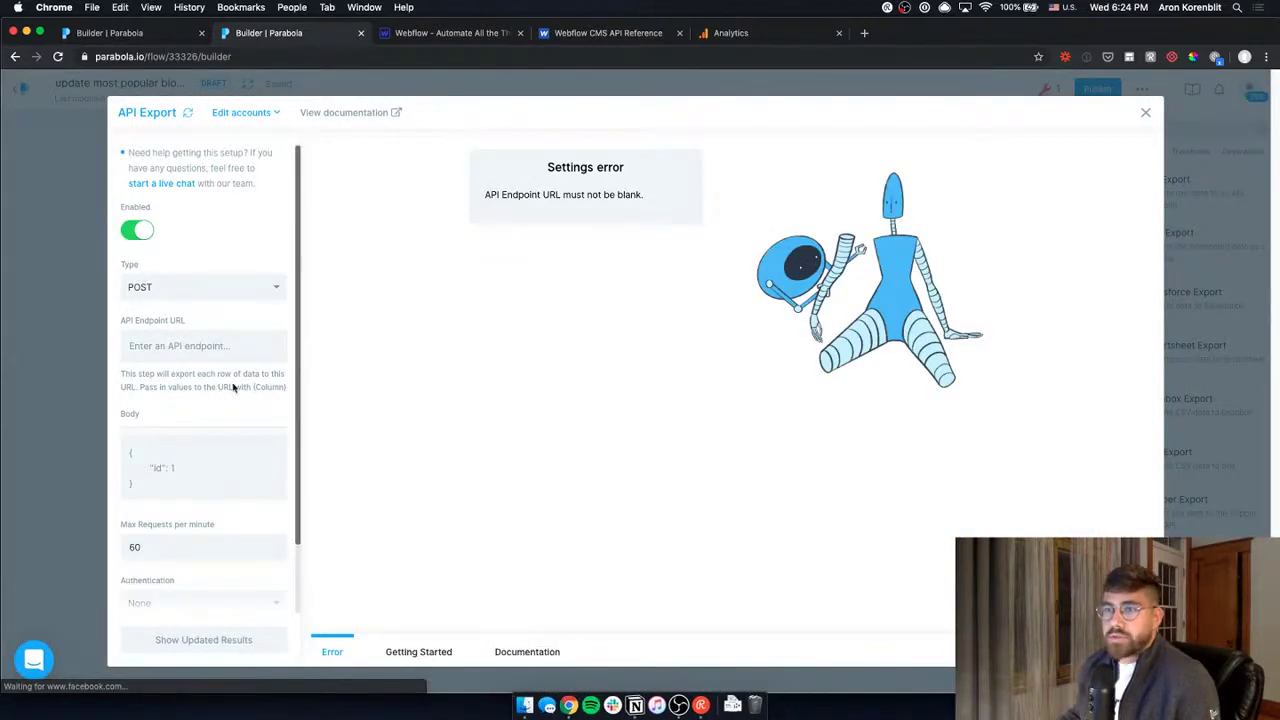
left_click(88, 216)
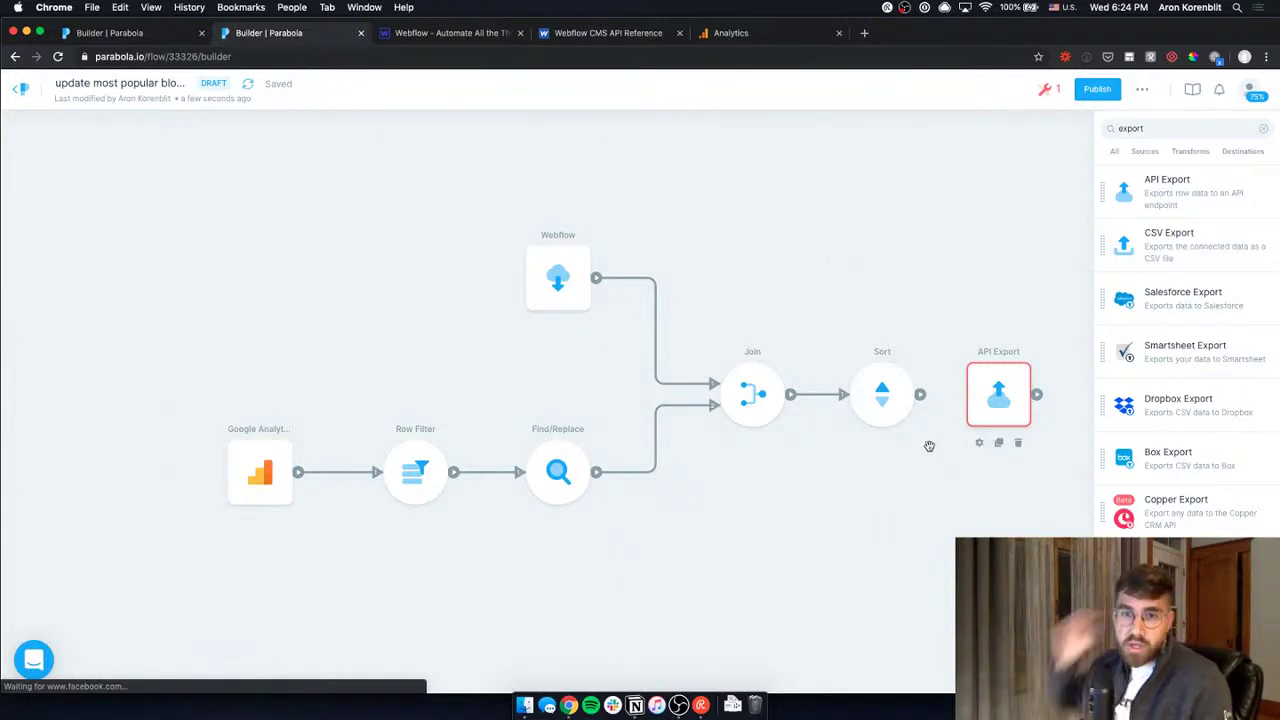
Compare the pageviews-2 and ga:pageviews columns in the Sort step's results.
left_click(889, 394)
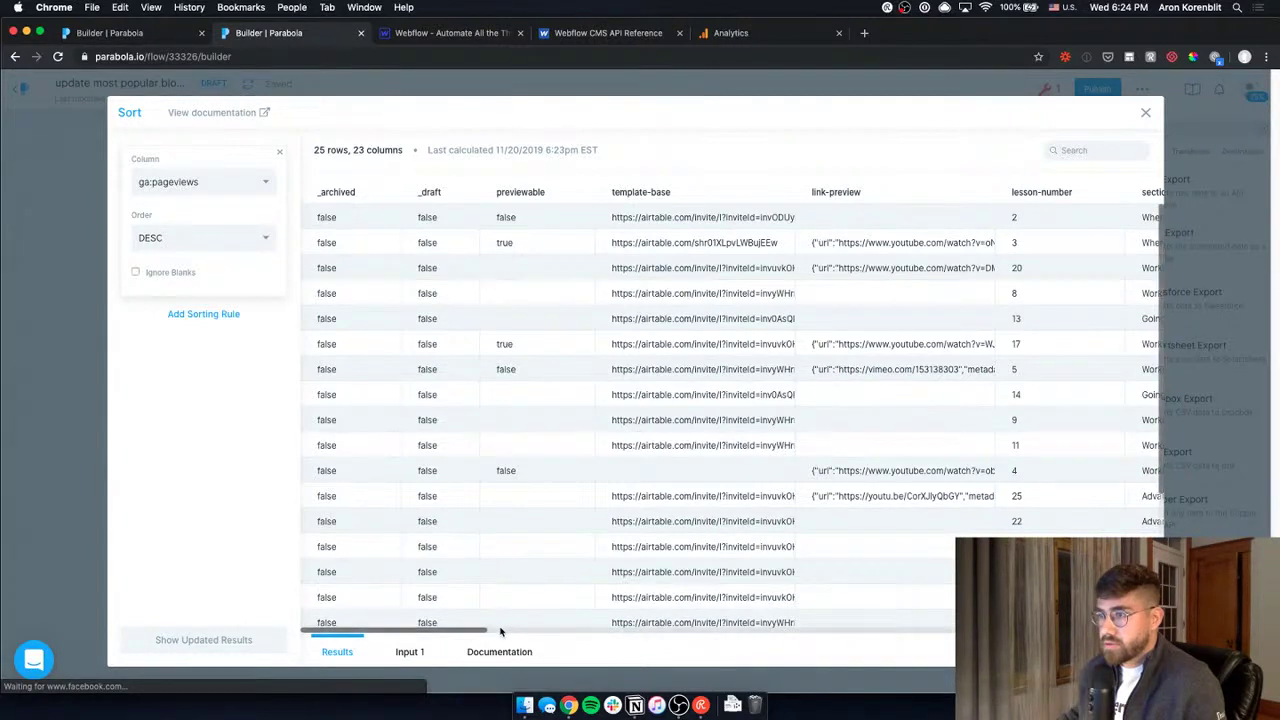
scroll(410, 600, "right", 15)
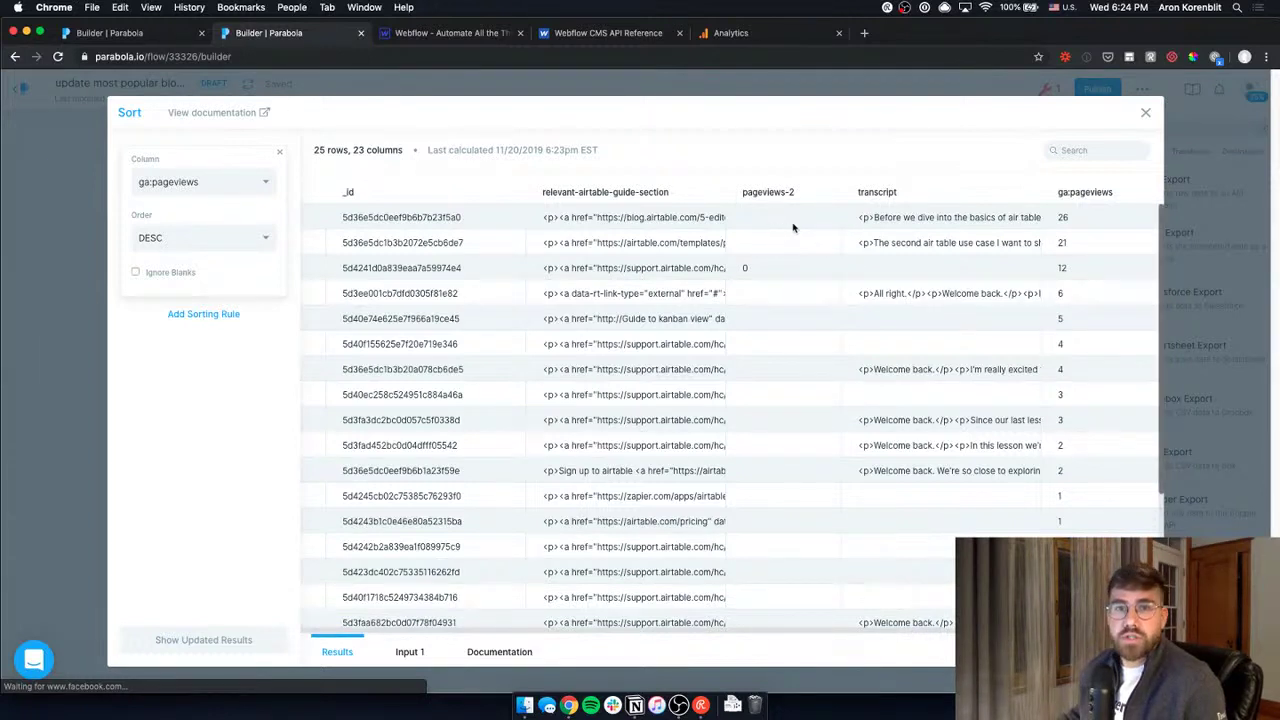
left_click(93, 289)
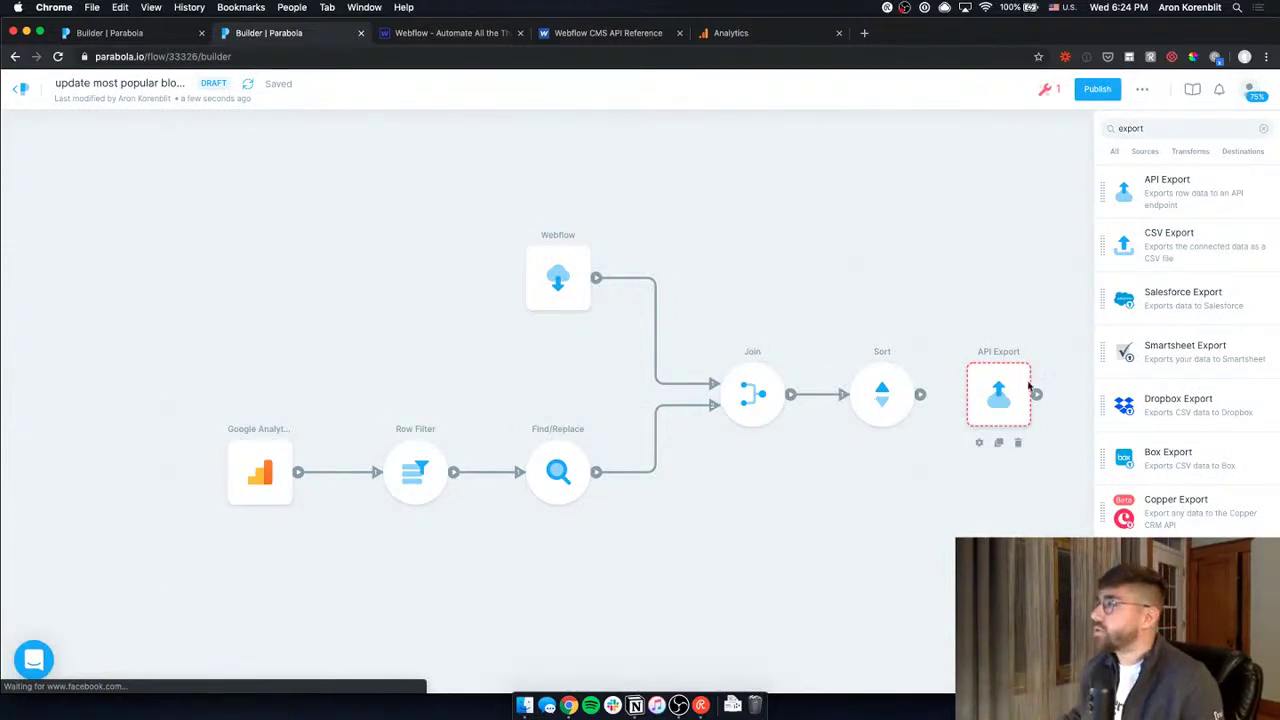
Switch to the Webflow CMS API Reference and examine the Patch Live Collection Item request's method, path and parameters.
left_click(572, 36)
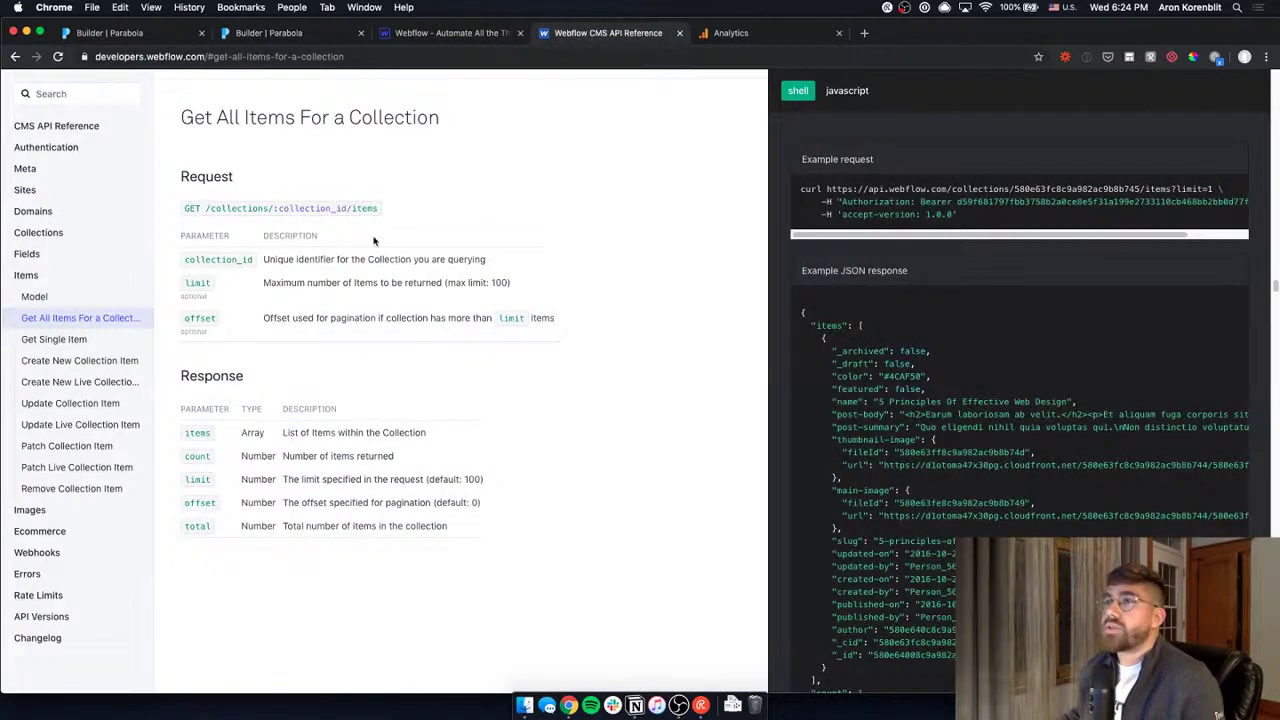
left_click(102, 468)
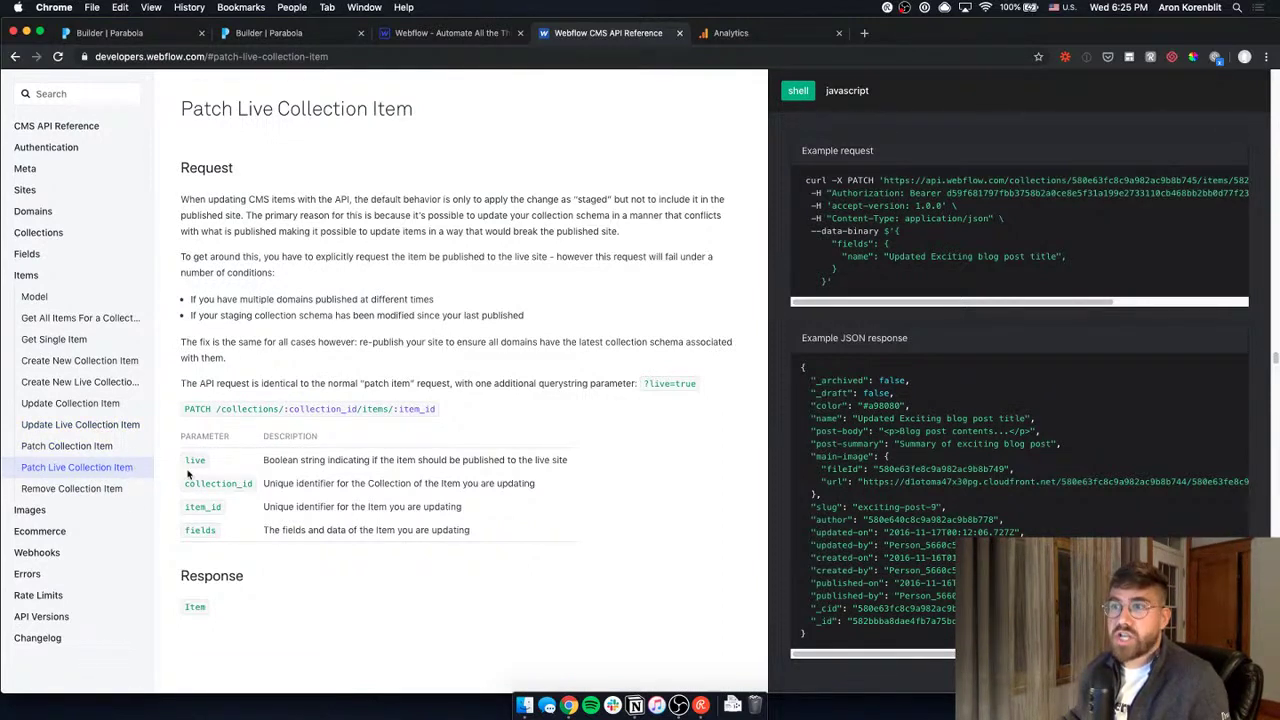
scroll(185, 440, "down", 1)
double_click(196, 393)
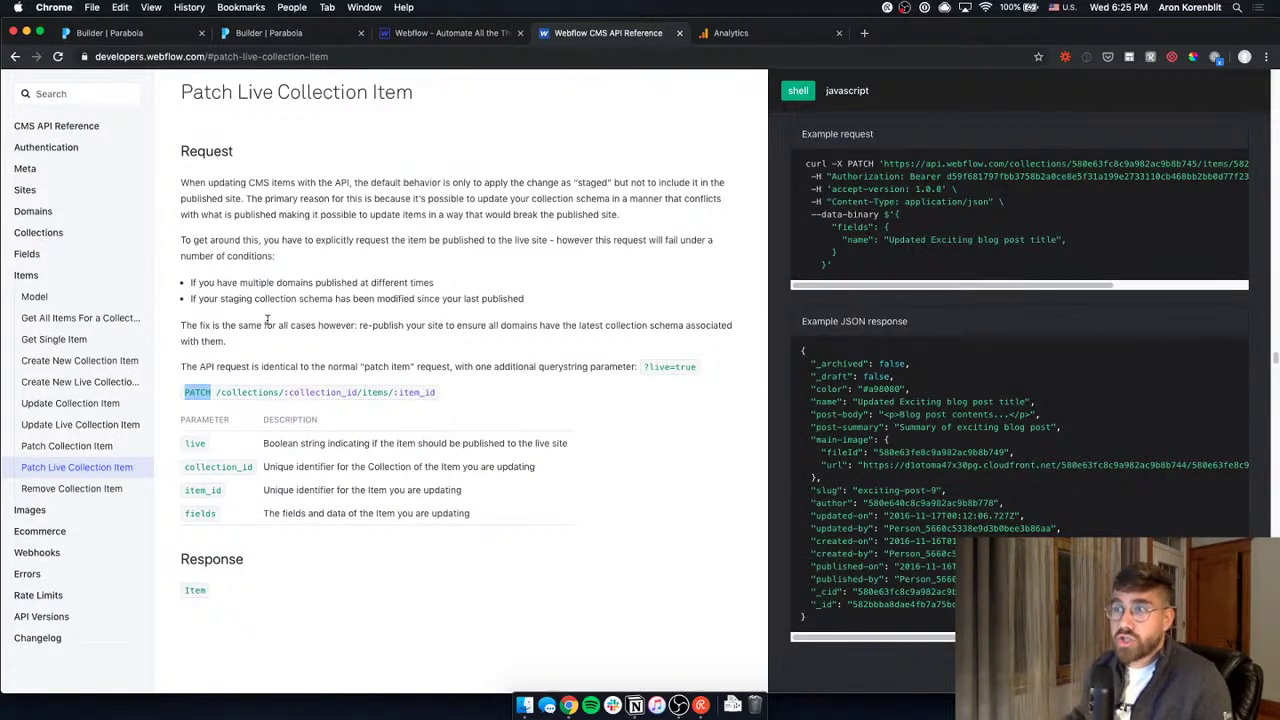
left_click_drag(215, 393, 442, 398)
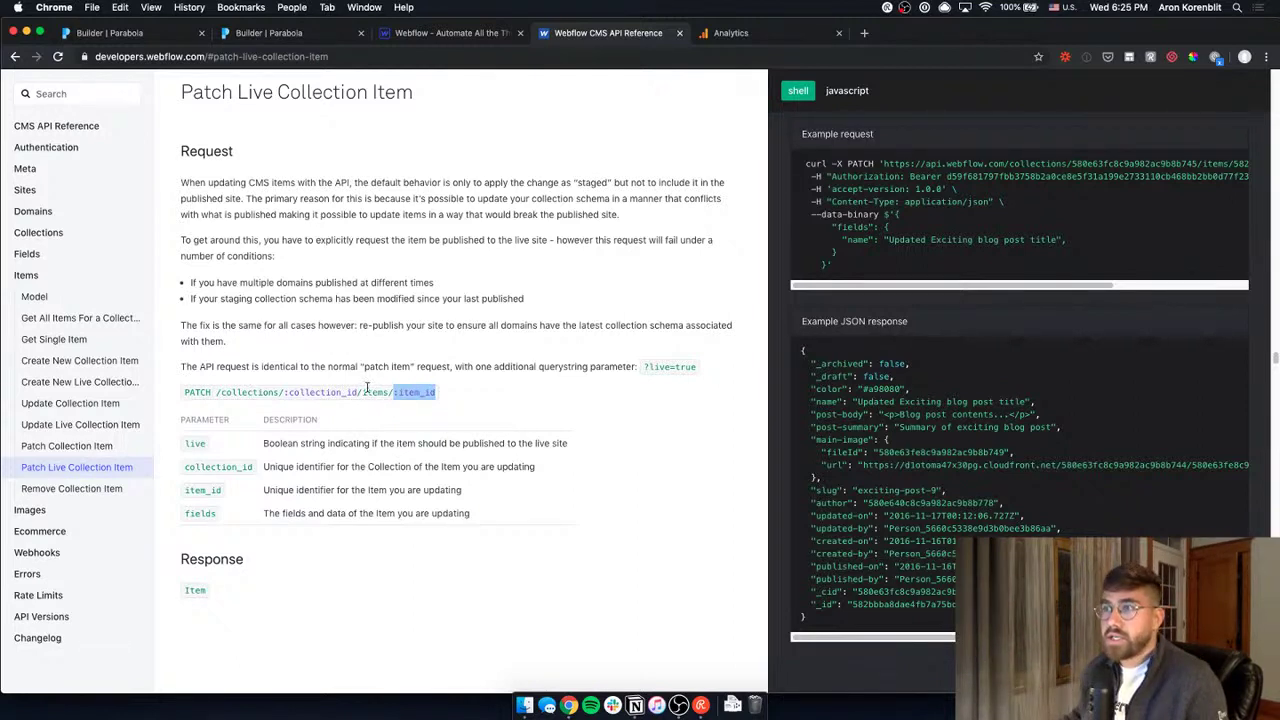
left_click_drag(358, 392, 285, 392)
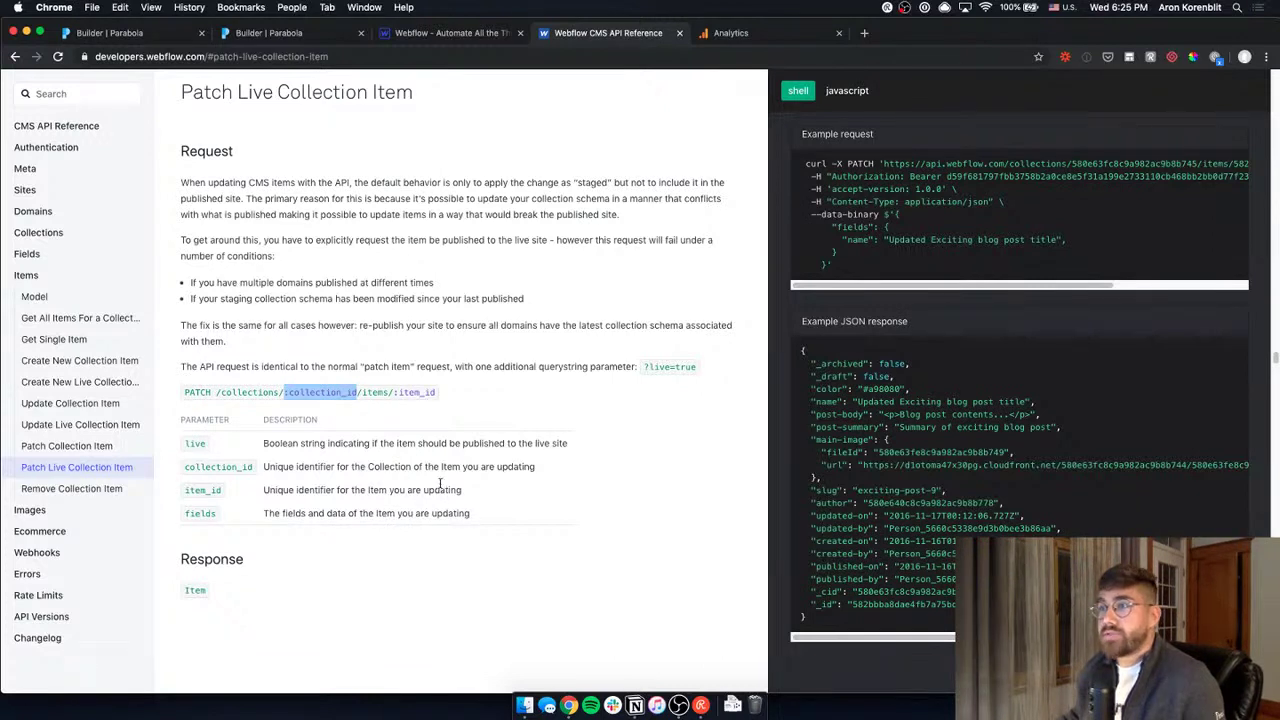
double_click(195, 443)
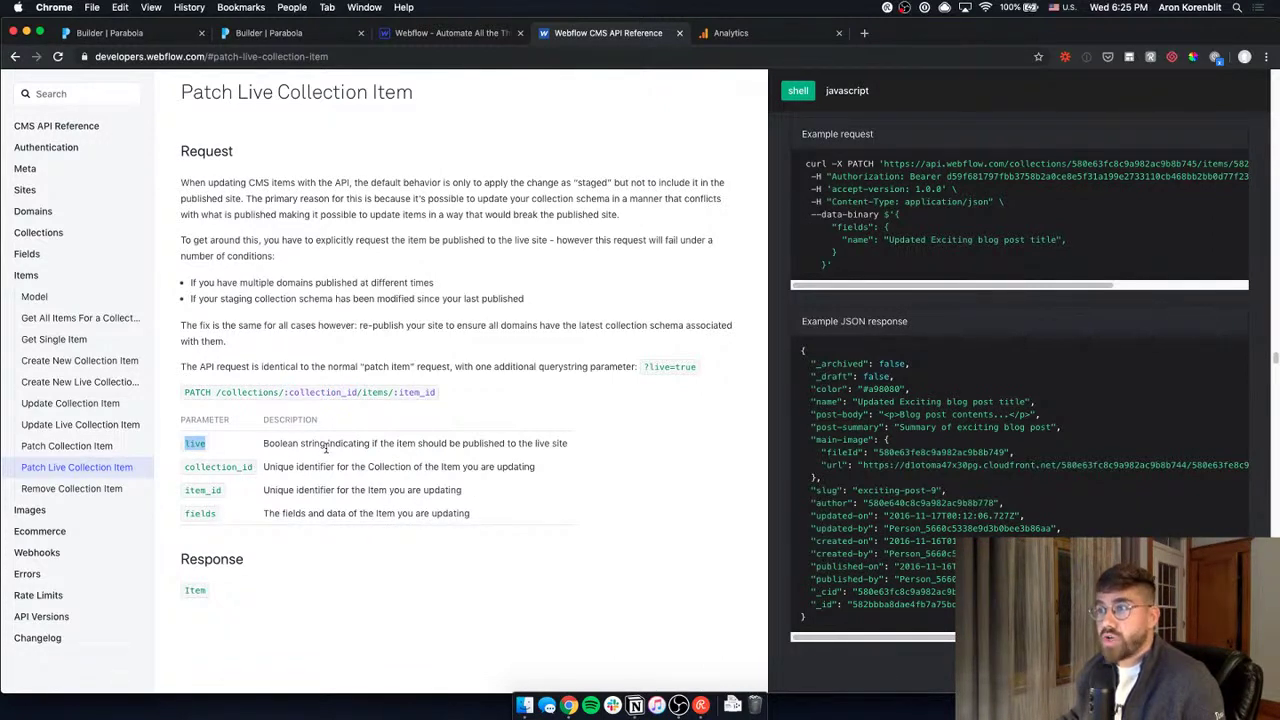
double_click(192, 514)
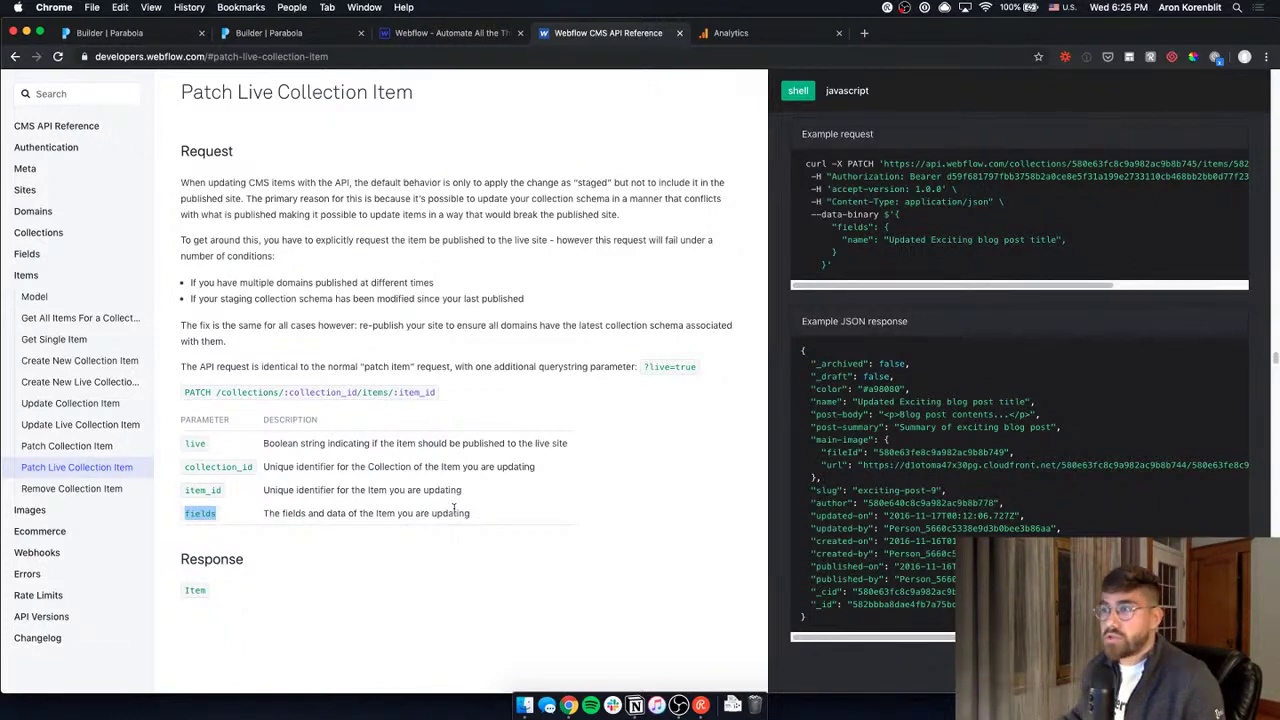
Examine the JSON body with the fields object in the Patch Live Collection Item example request.
scroll(928, 258, "up", 1)
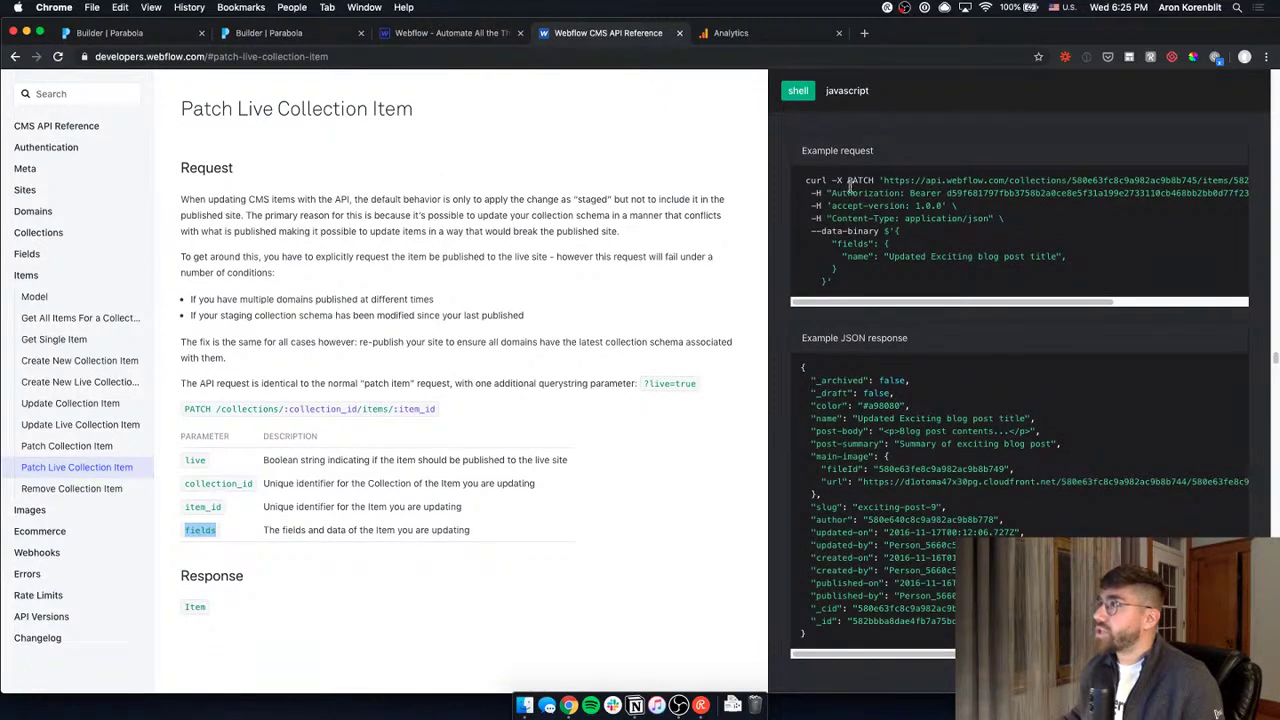
left_click_drag(830, 244, 877, 276)
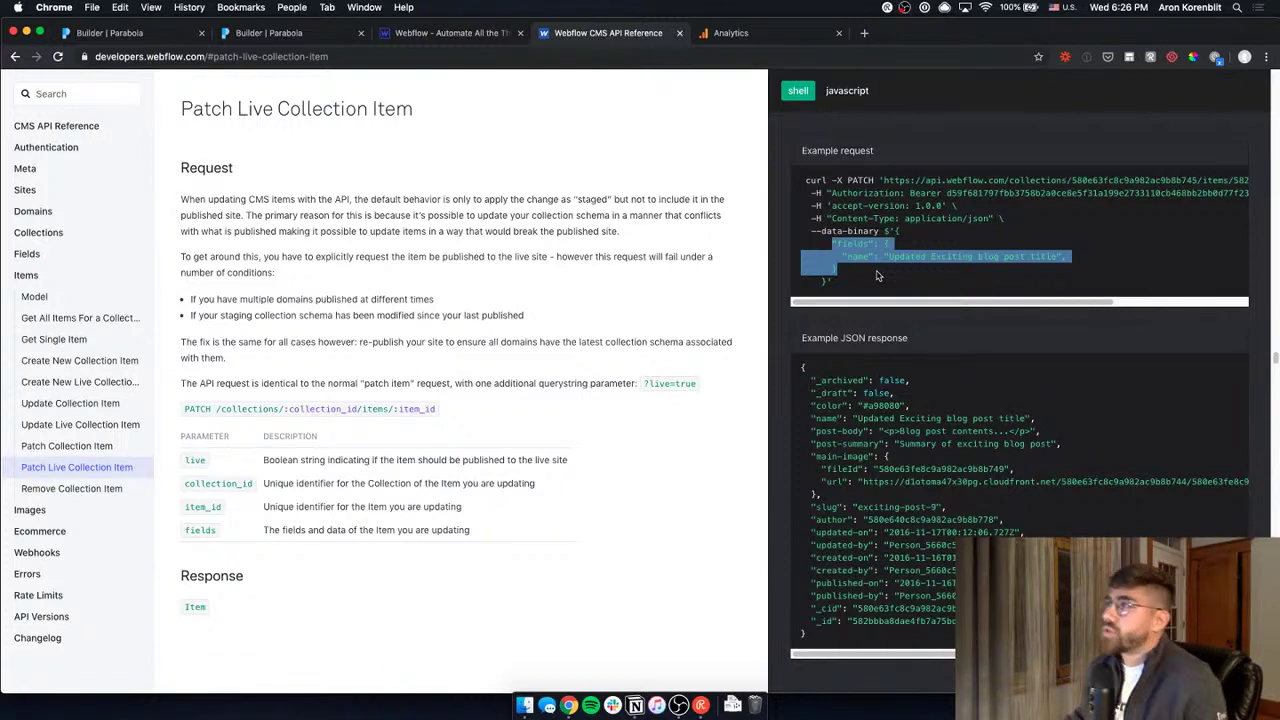
left_click_drag(897, 230, 900, 288)
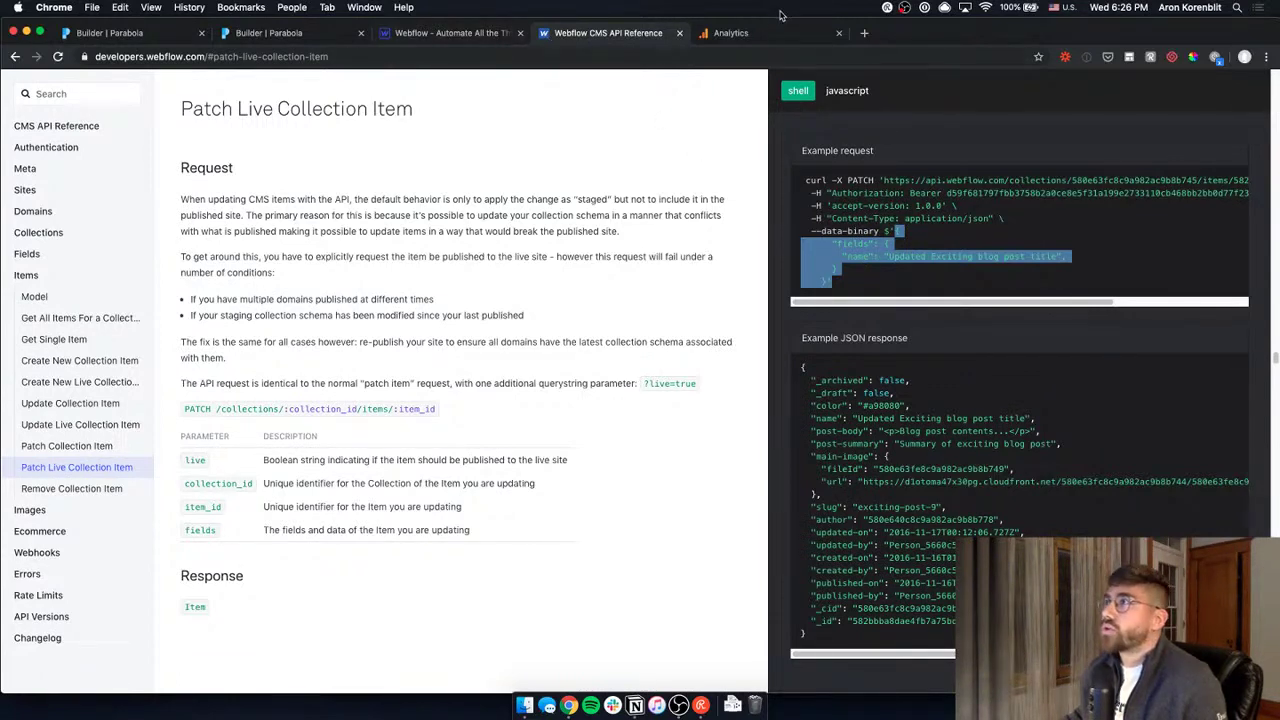
Switch to the Parabola flow, set the API Export step's type to PATCH and open its API Endpoint URL for editing.
left_click(333, 39)
double_click(1000, 398)
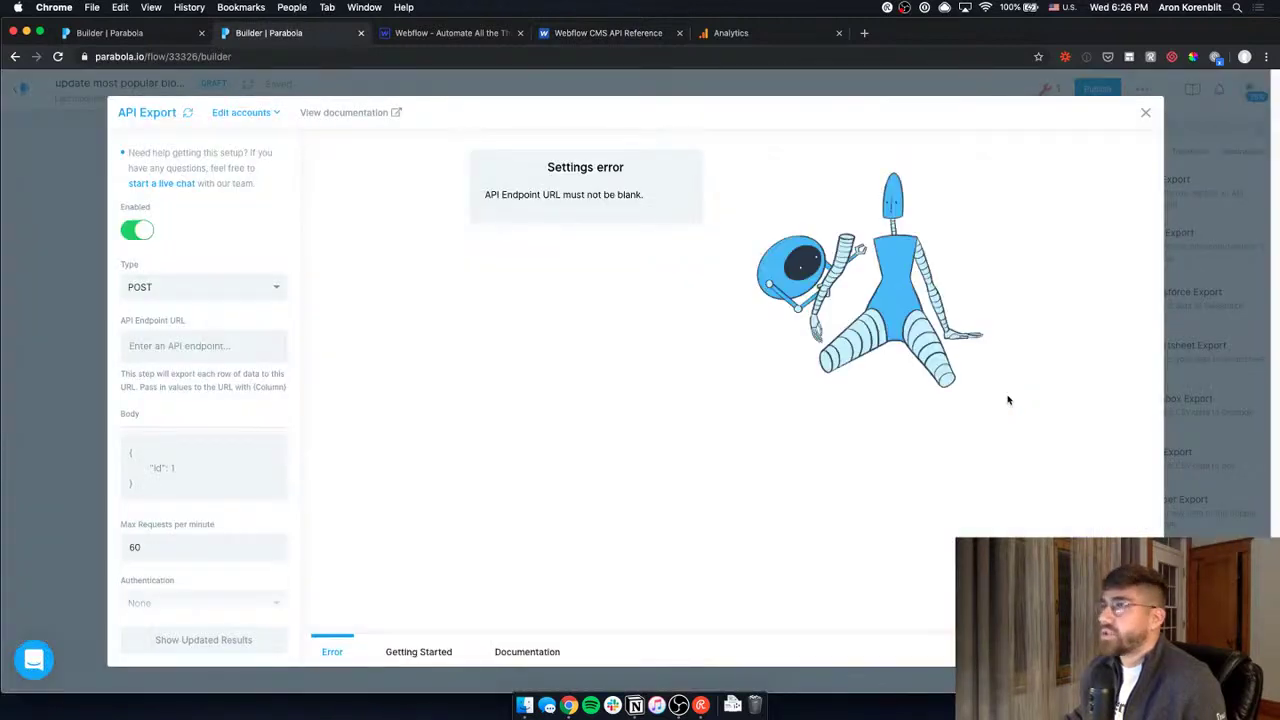
left_click(183, 287)
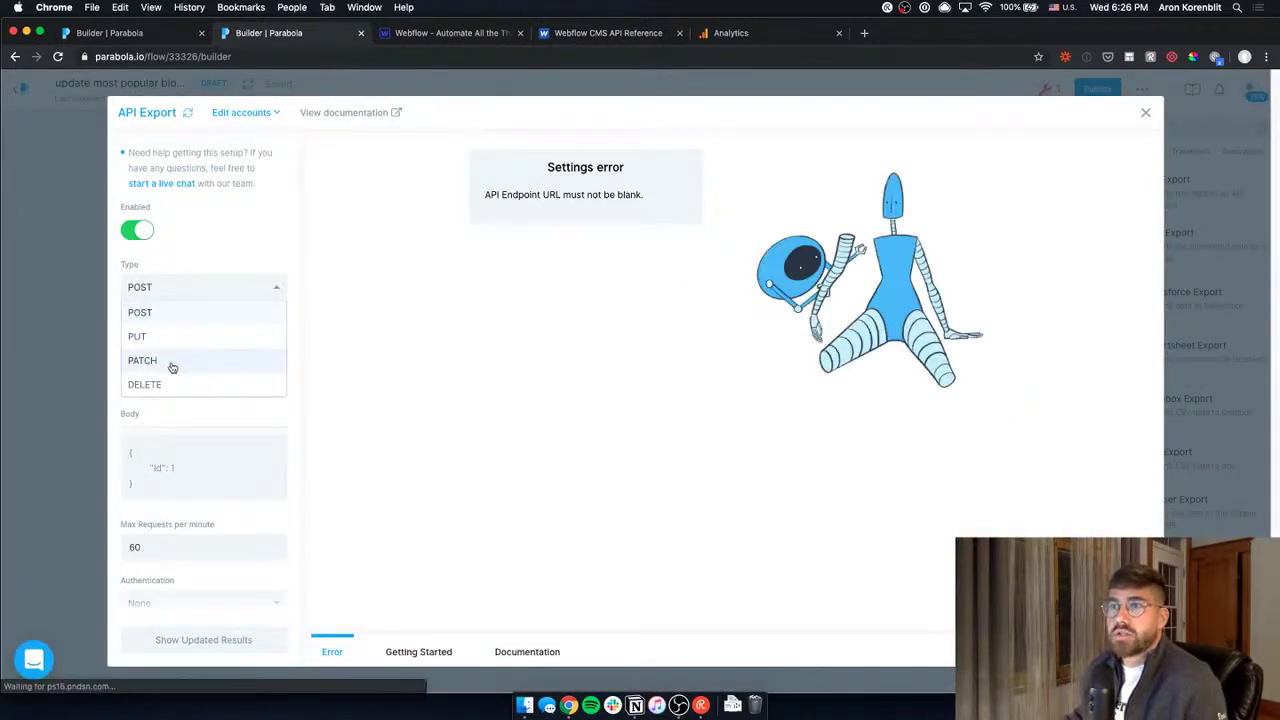
left_click(160, 360)
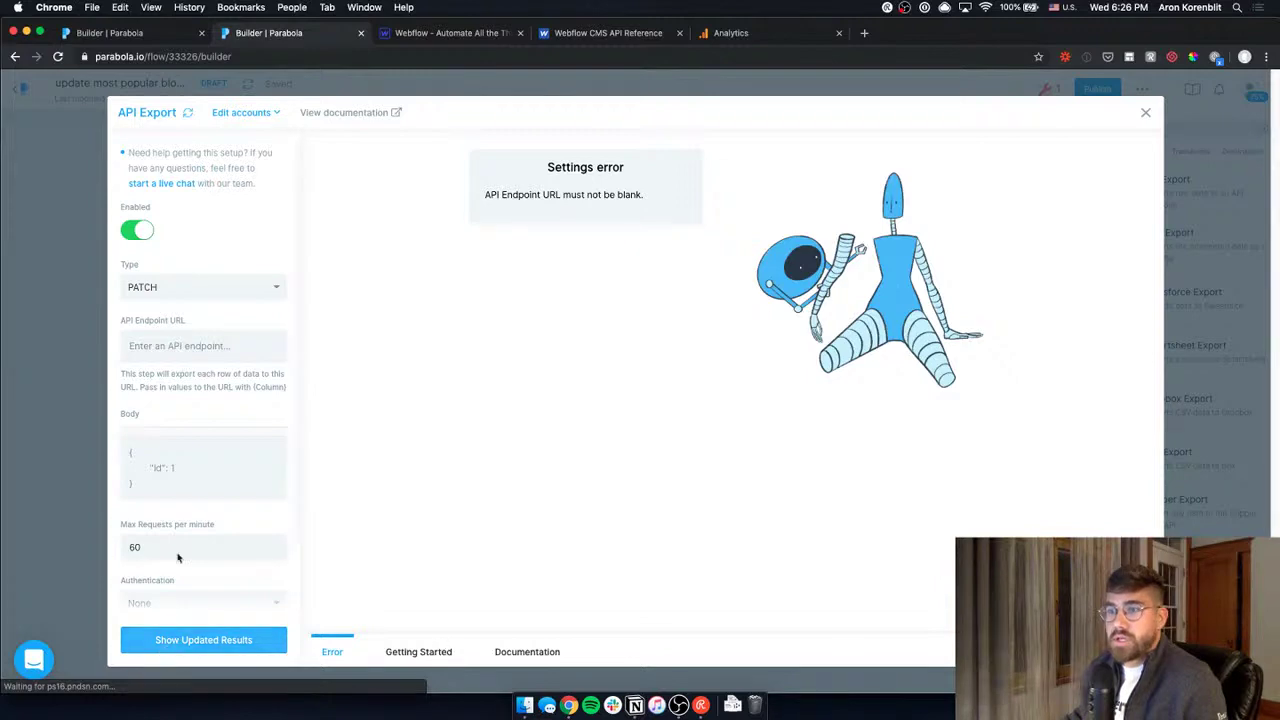
left_click(177, 347)
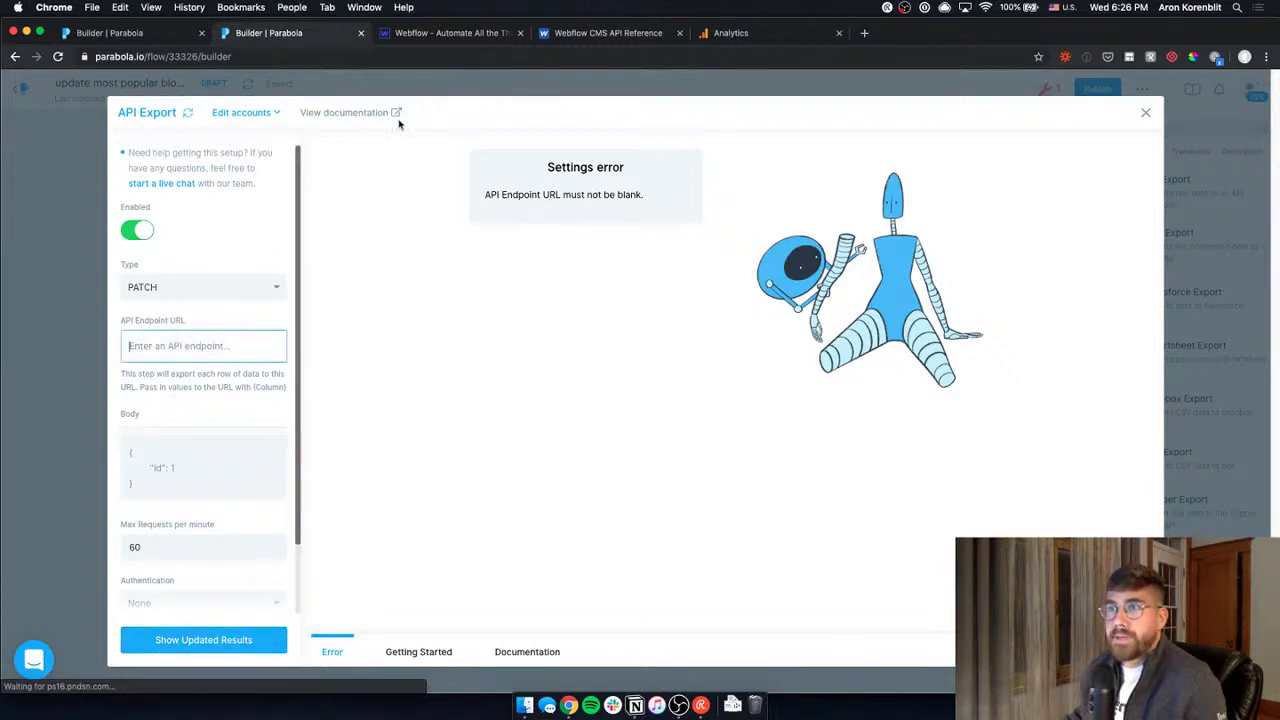
Copy the Patch Live Collection Item path from the Webflow API reference into the API Export step's endpoint URL and update the results.
left_click(604, 33)
left_click_drag(446, 413, 172, 414)
key("super+c")
left_click(268, 33)
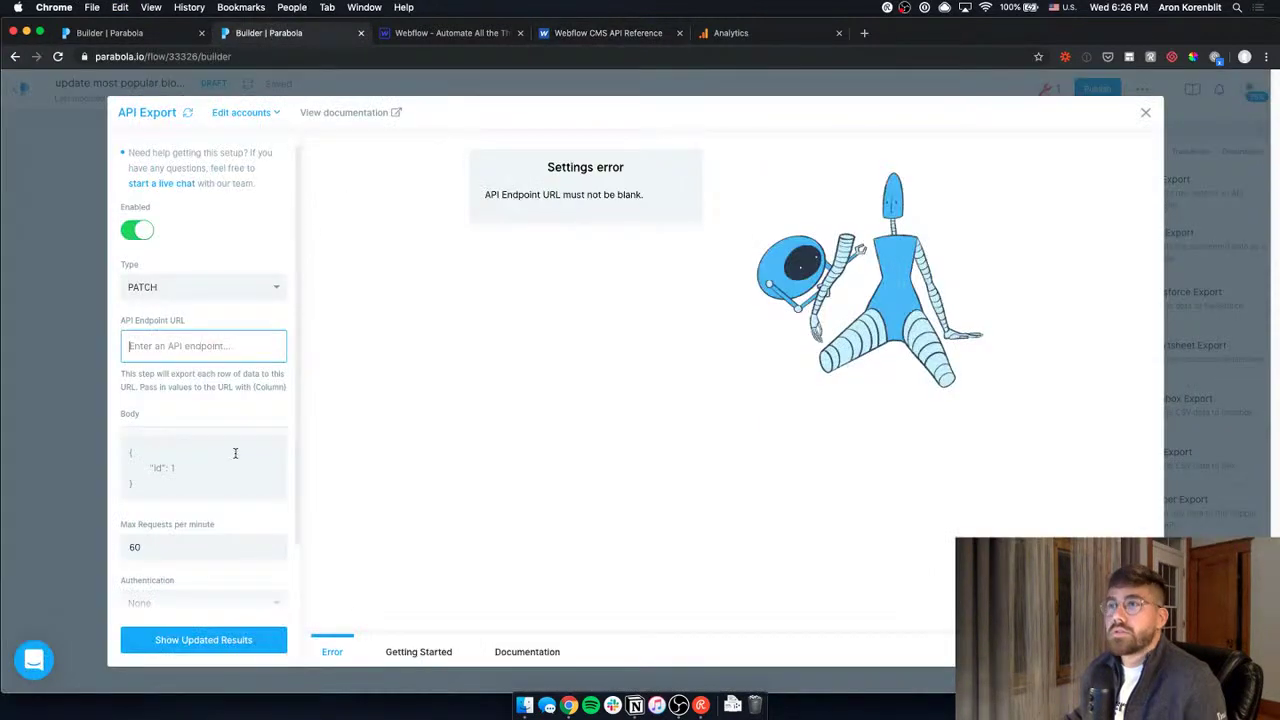
key("super+v")
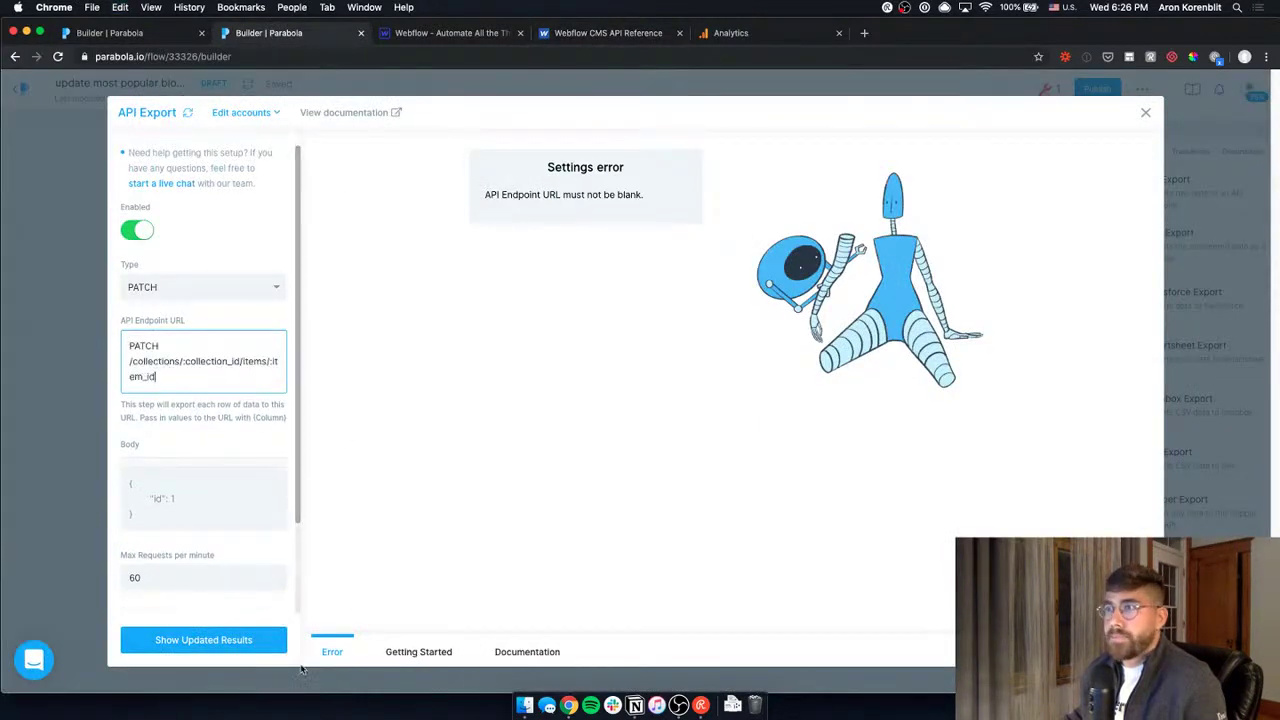
left_click(186, 641)
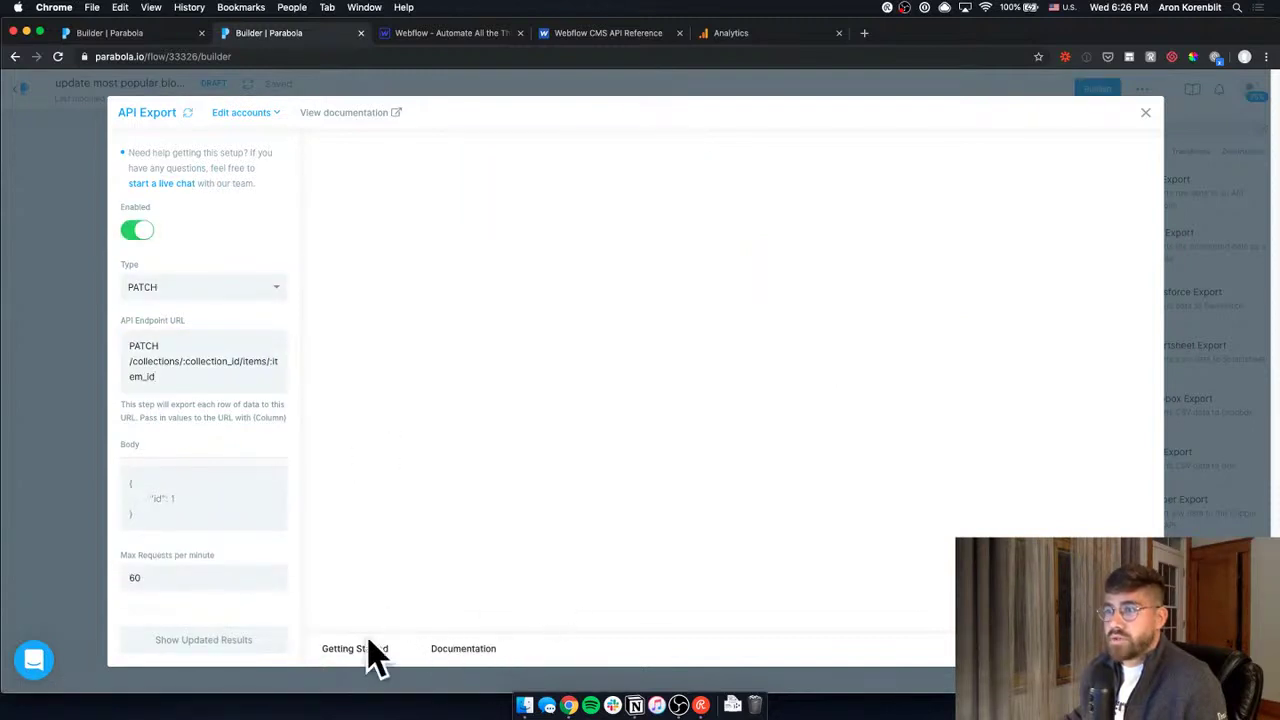
left_click(198, 364)
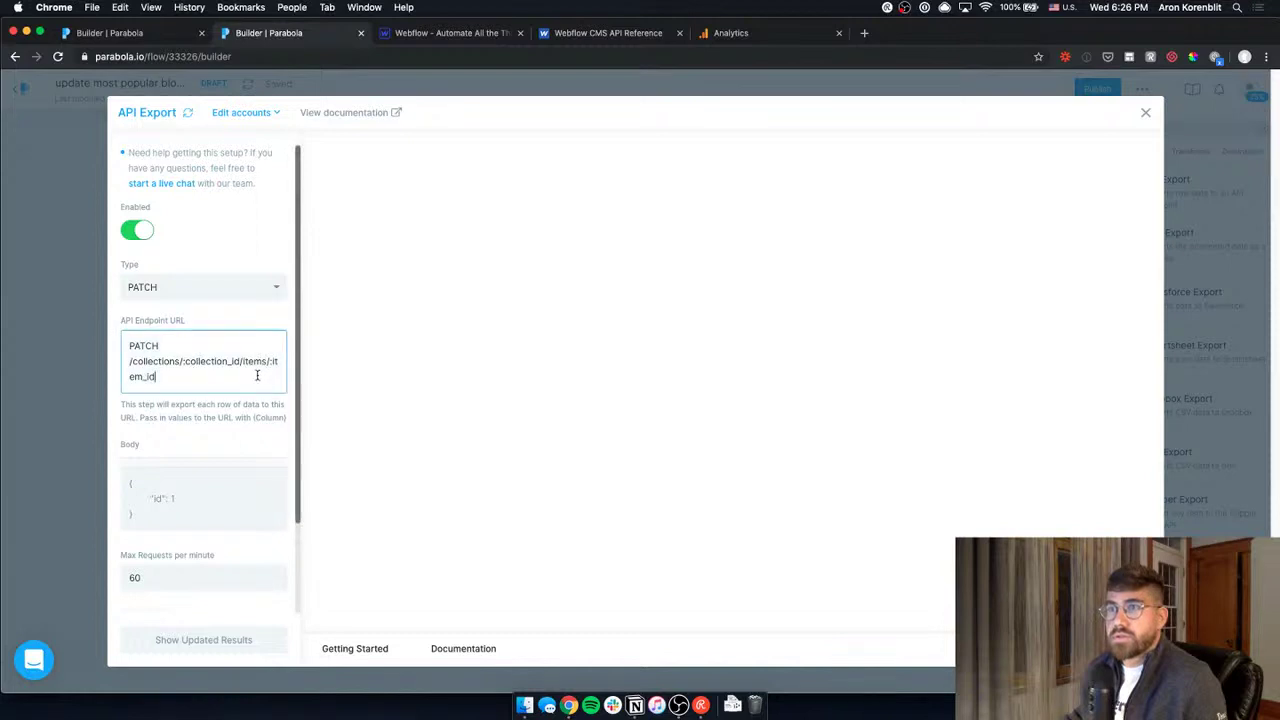
left_click(207, 347)
key("BackSpace")
key("BackSpace")
key("BackSpace")
key("BackSpace")
key("BackSpace")
key("BackSpace")
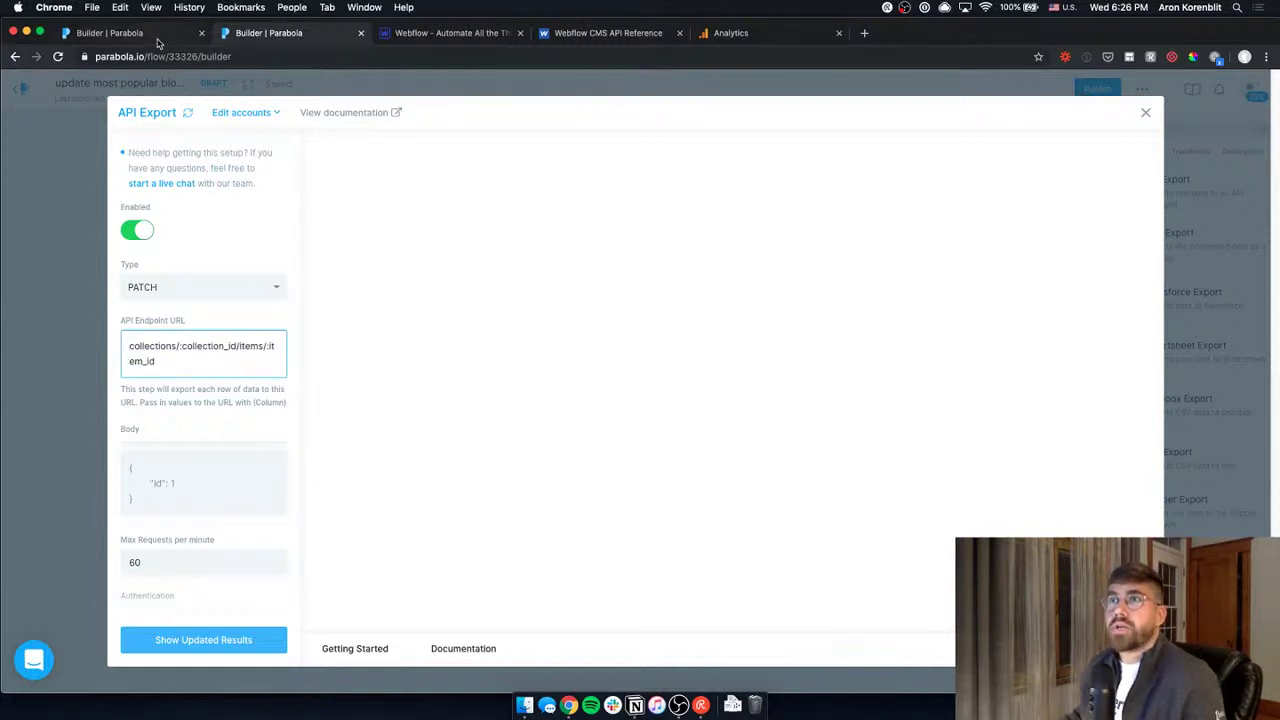
left_click(54, 338)
left_click(750, 219)
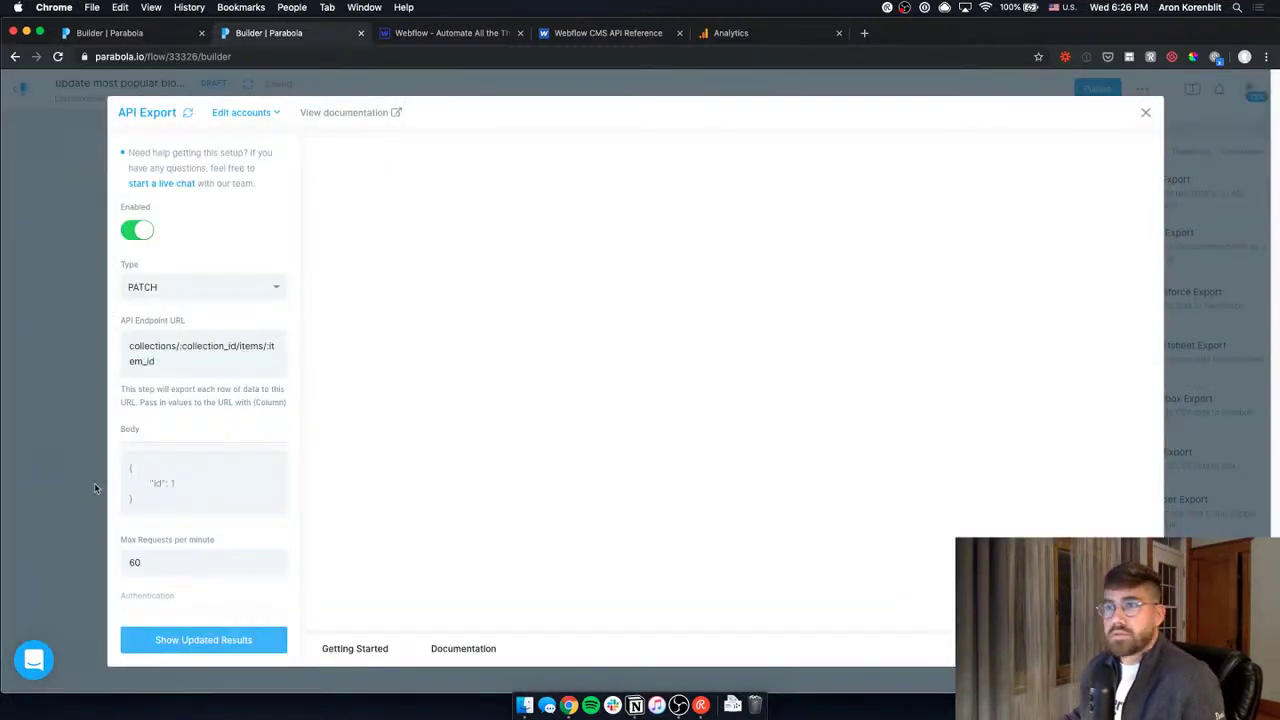
left_click(188, 368)
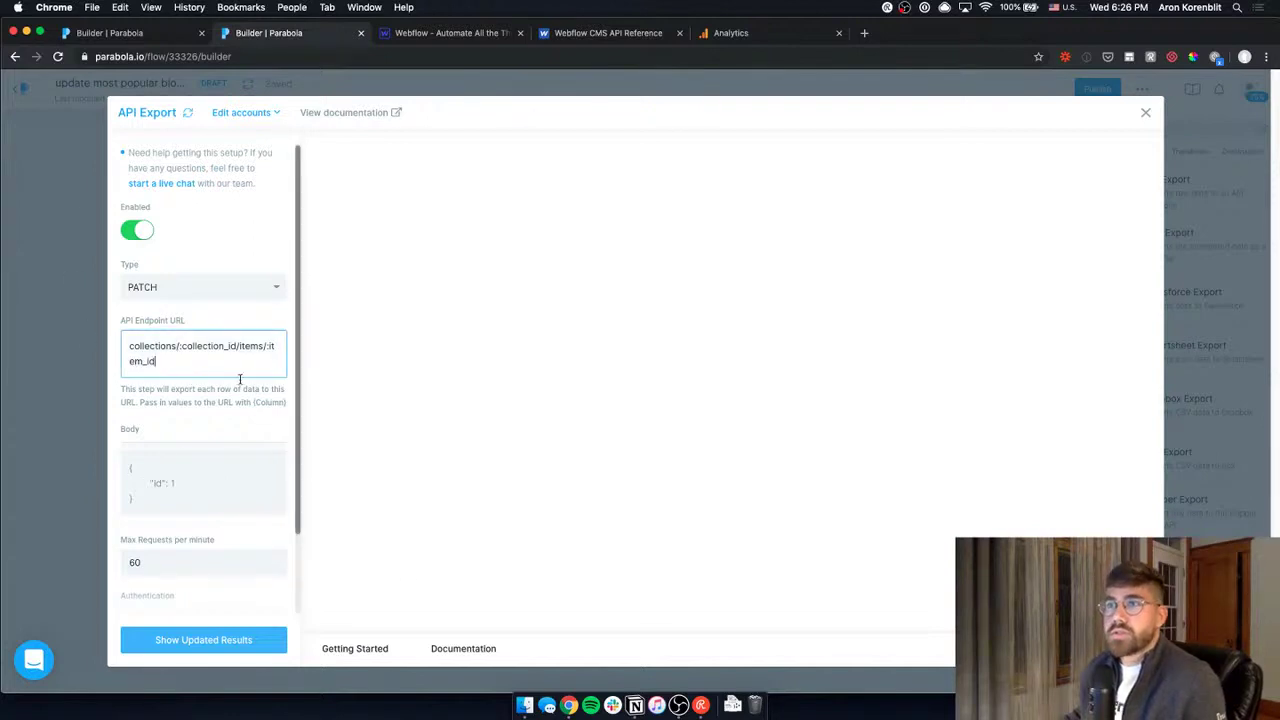
left_click(64, 398)
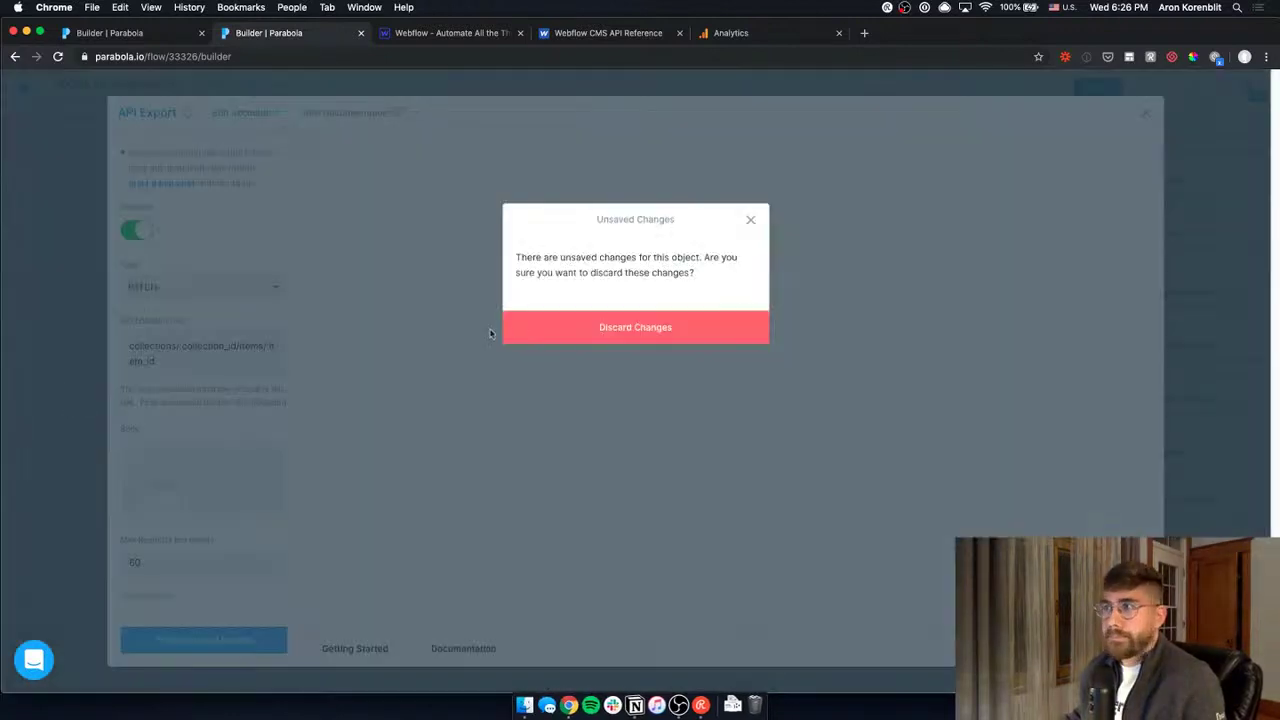
left_click(543, 334)
Open the Webflow import step, select its bearer token and bring up the Notion livestream notes alongside it.
mouse_move(560, 276)
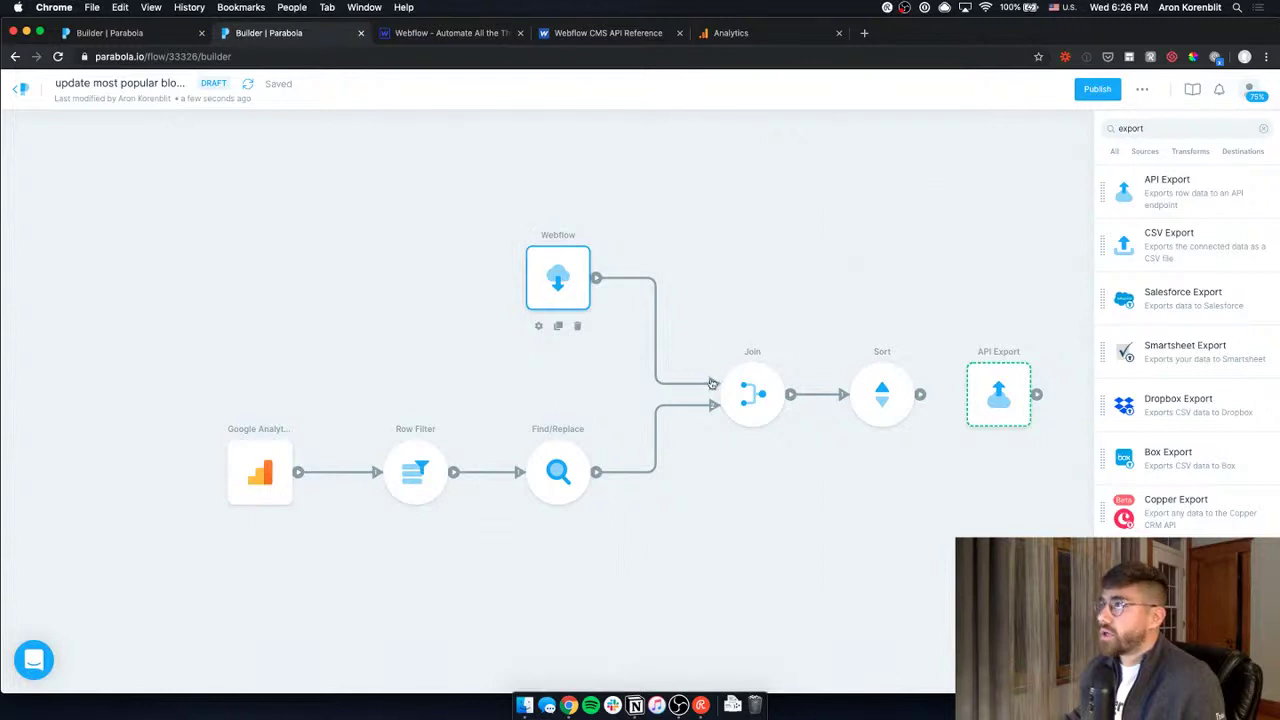
left_click(555, 283)
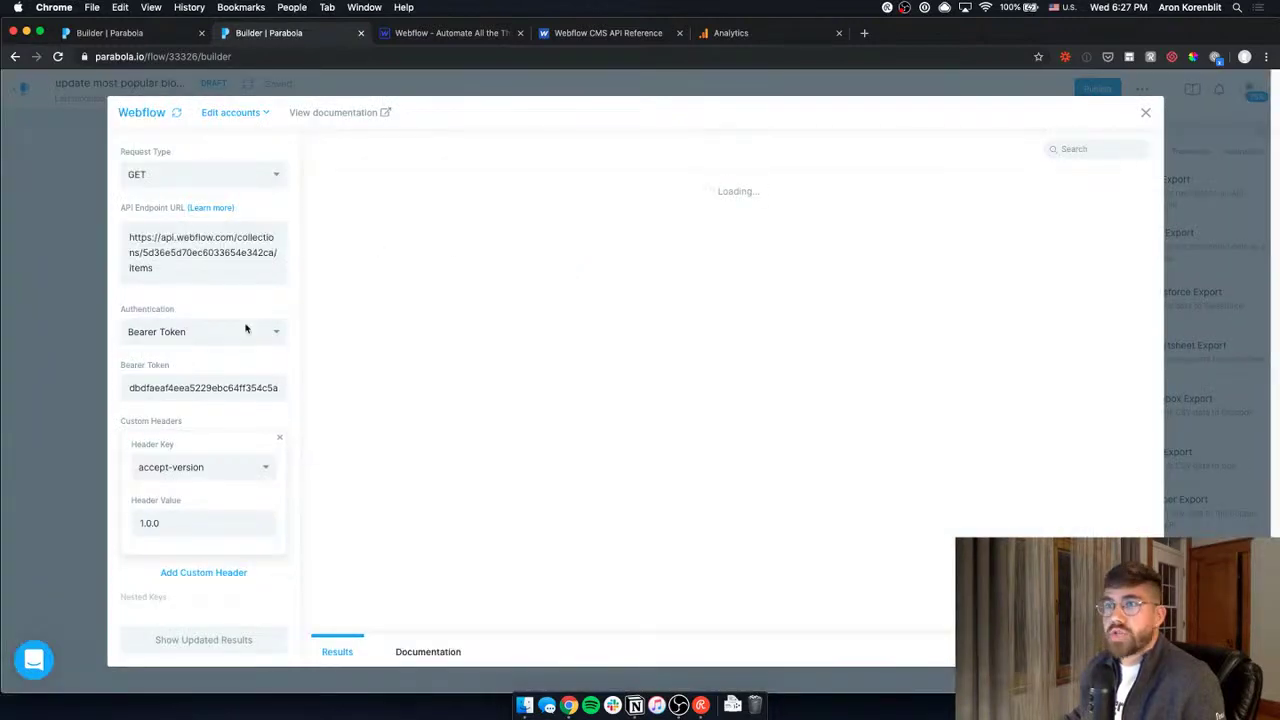
double_click(241, 388)
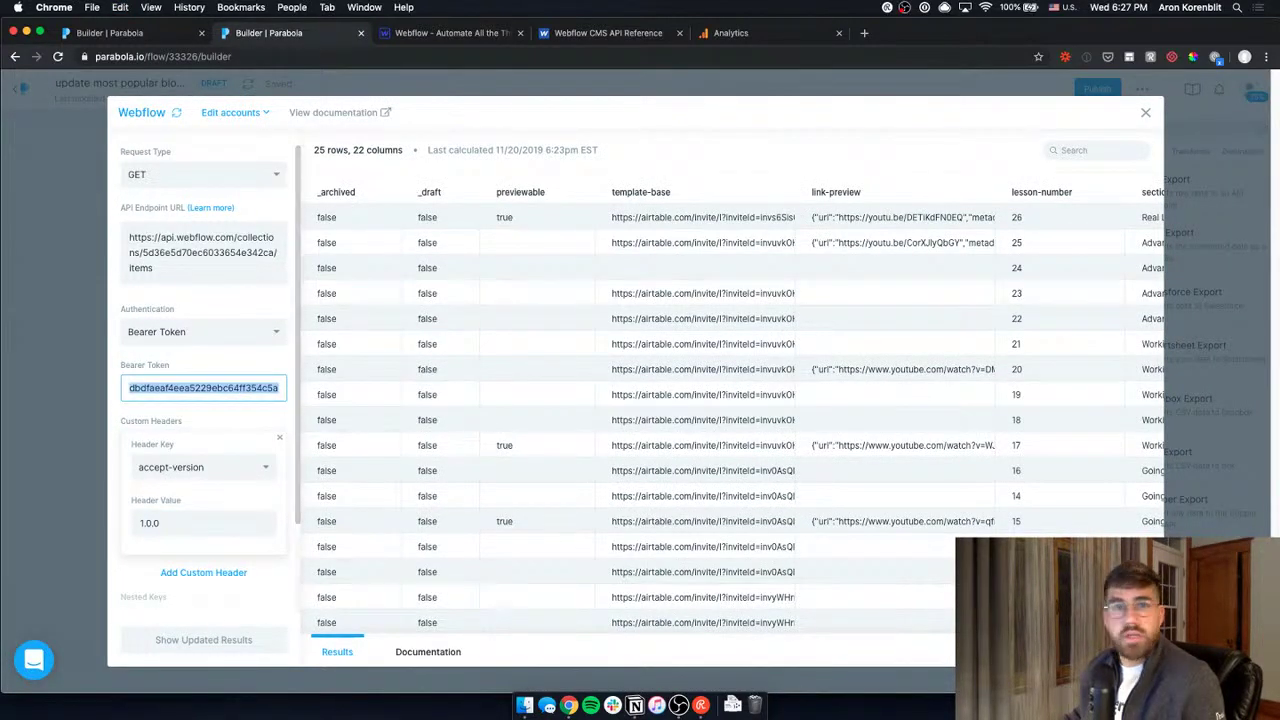
scroll(130, 550, "down", 2)
left_click(658, 705)
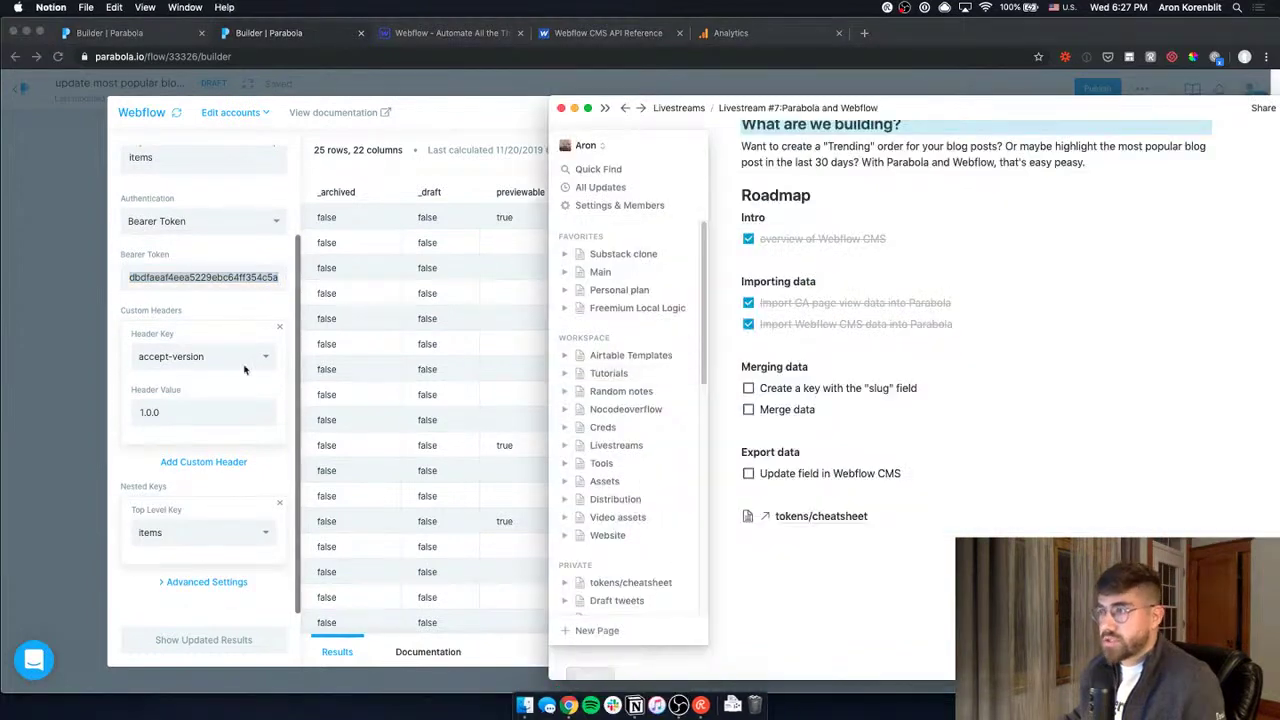
left_click_drag(921, 113, 803, 113)
key("super+w")
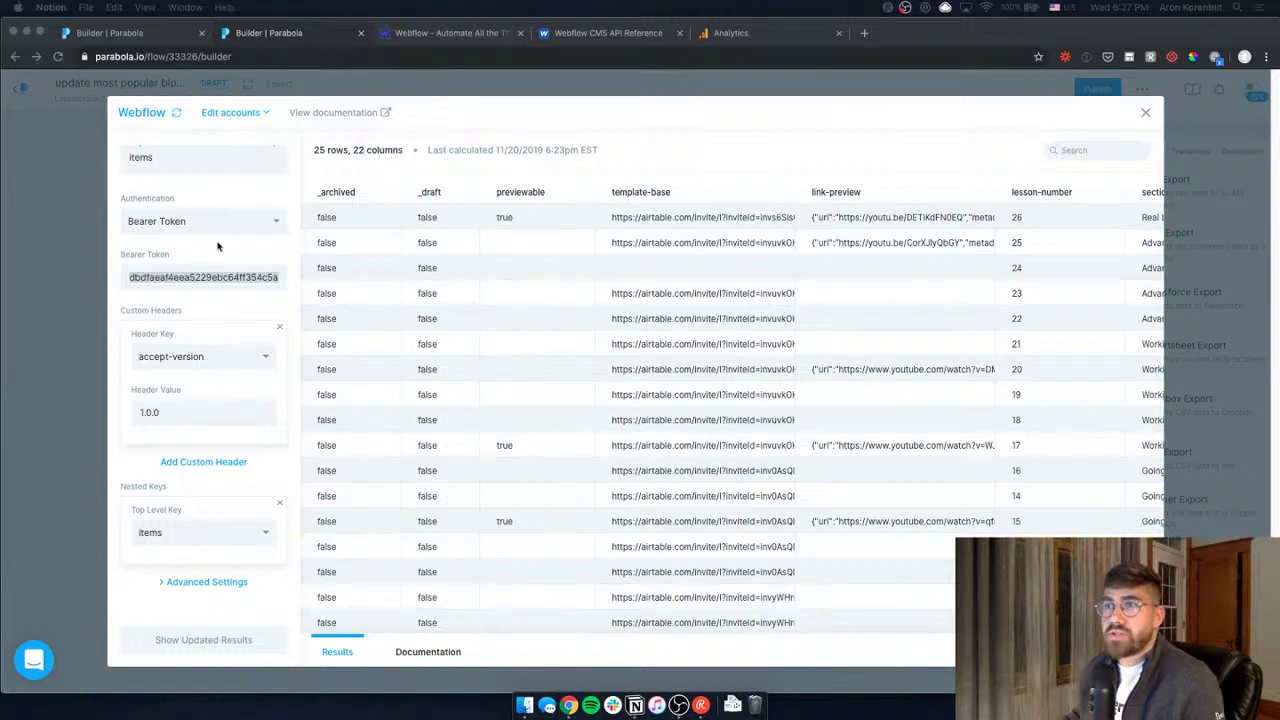
key("super+Tab")
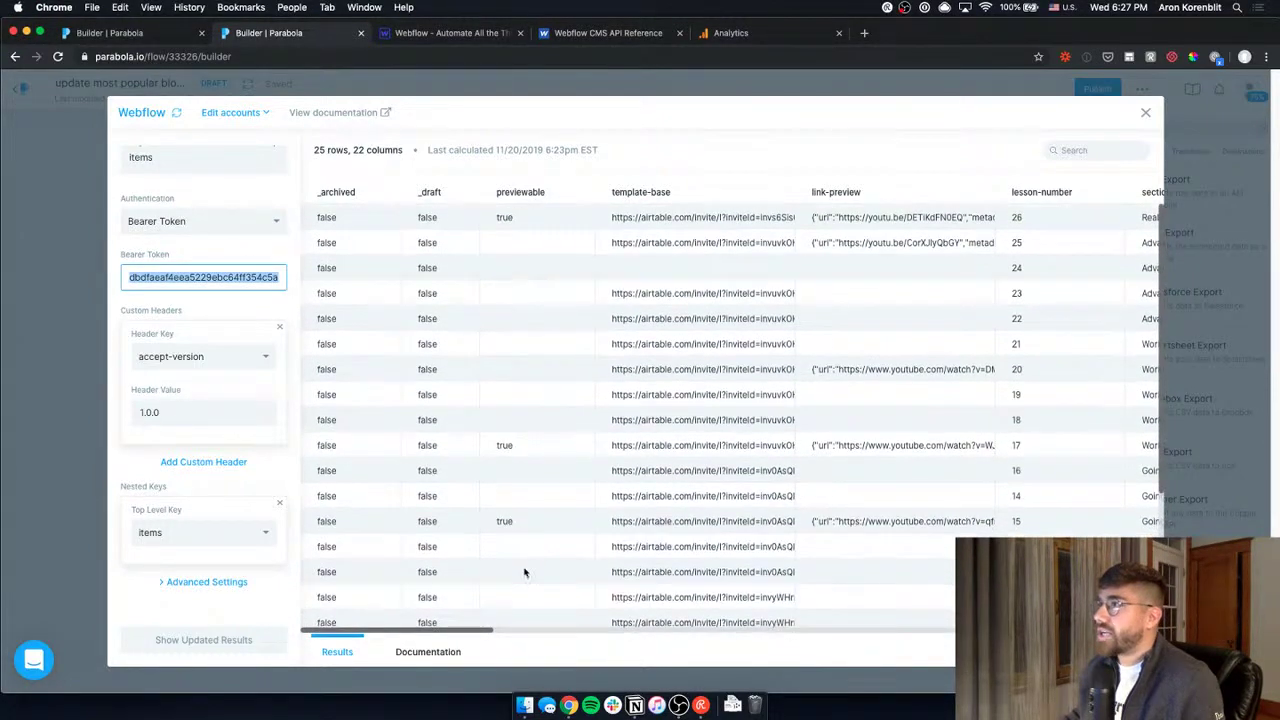
Copy the first item's _cid collection ID and _id item ID from the Webflow step's results, and close the step.
left_click_drag(470, 633, 965, 612)
scroll(868, 346, "right", 5)
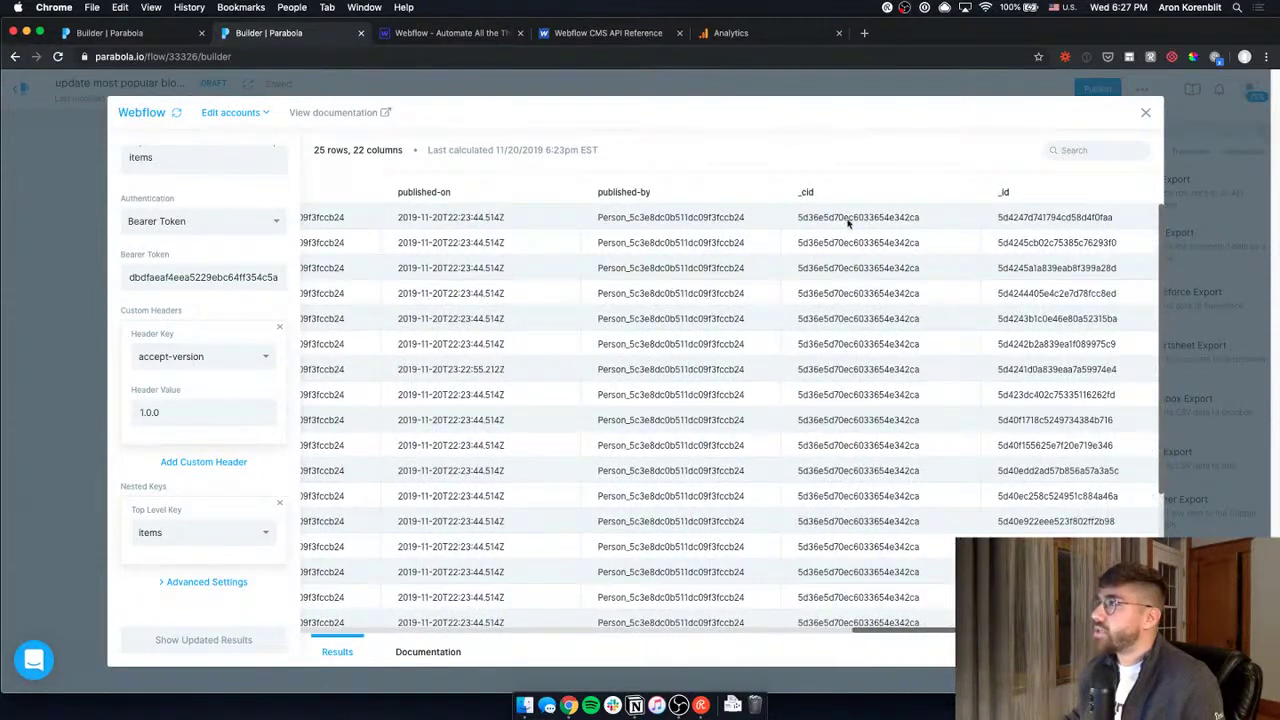
double_click(848, 218)
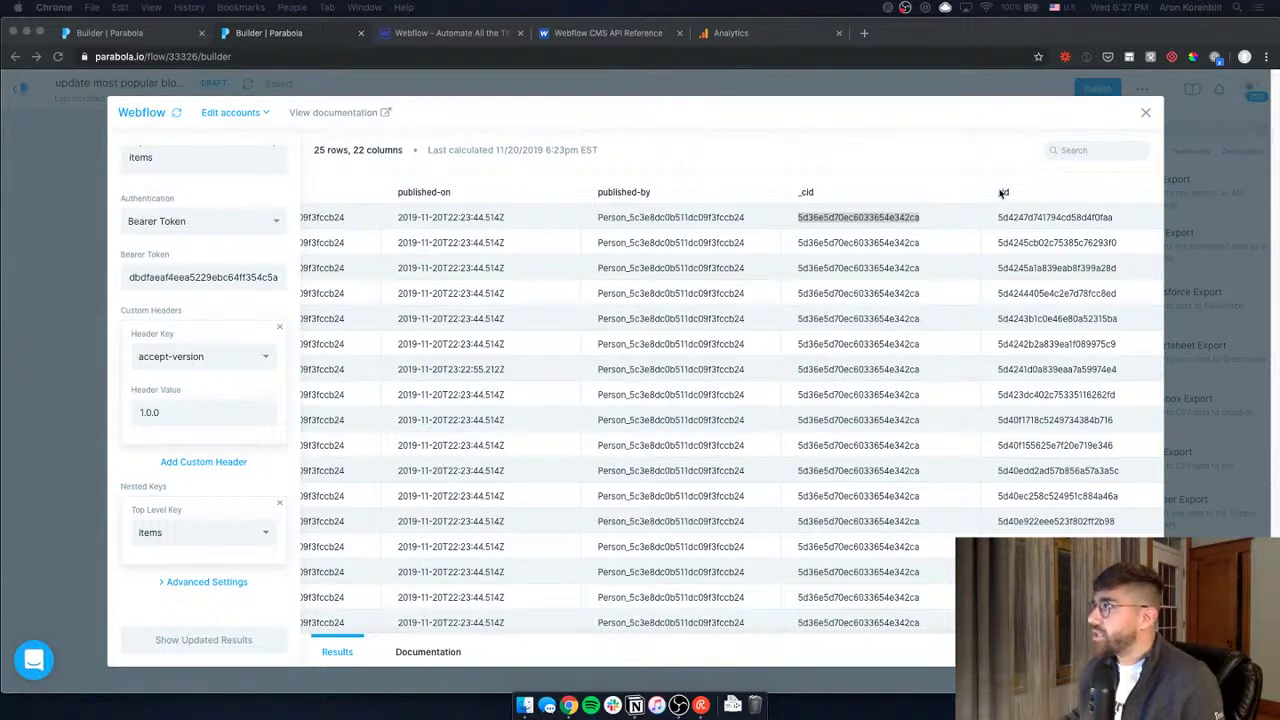
left_click_drag(997, 217, 1118, 220)
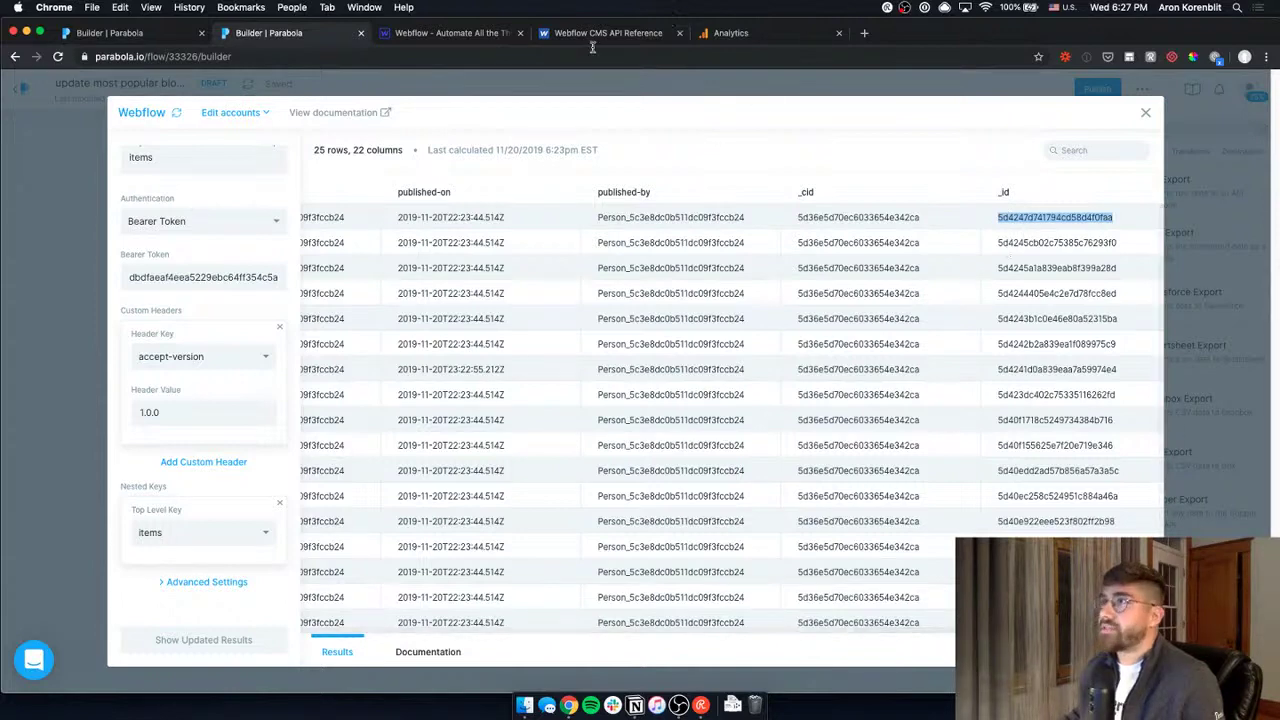
left_click(84, 247)
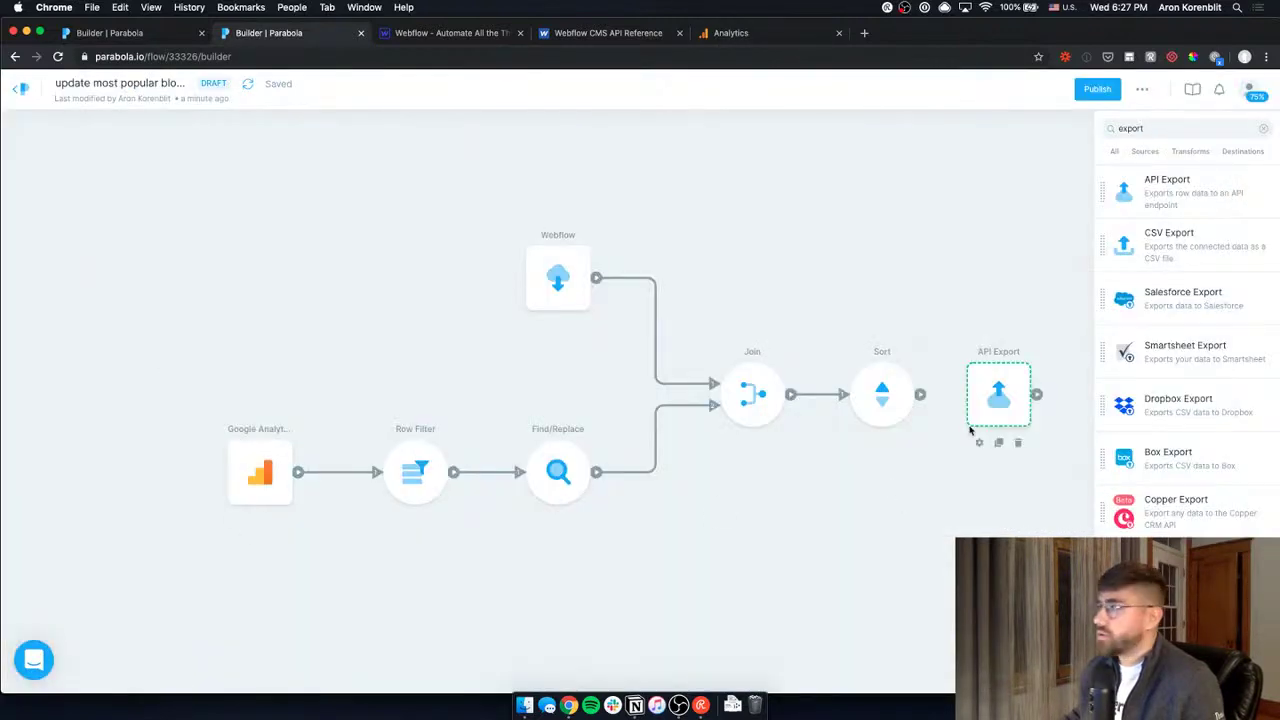
Reopen the API Export step and remove the PATCH prefix from its endpoint URL, keeping /collections/:collection_id/items/:item_id.
left_click(1017, 395)
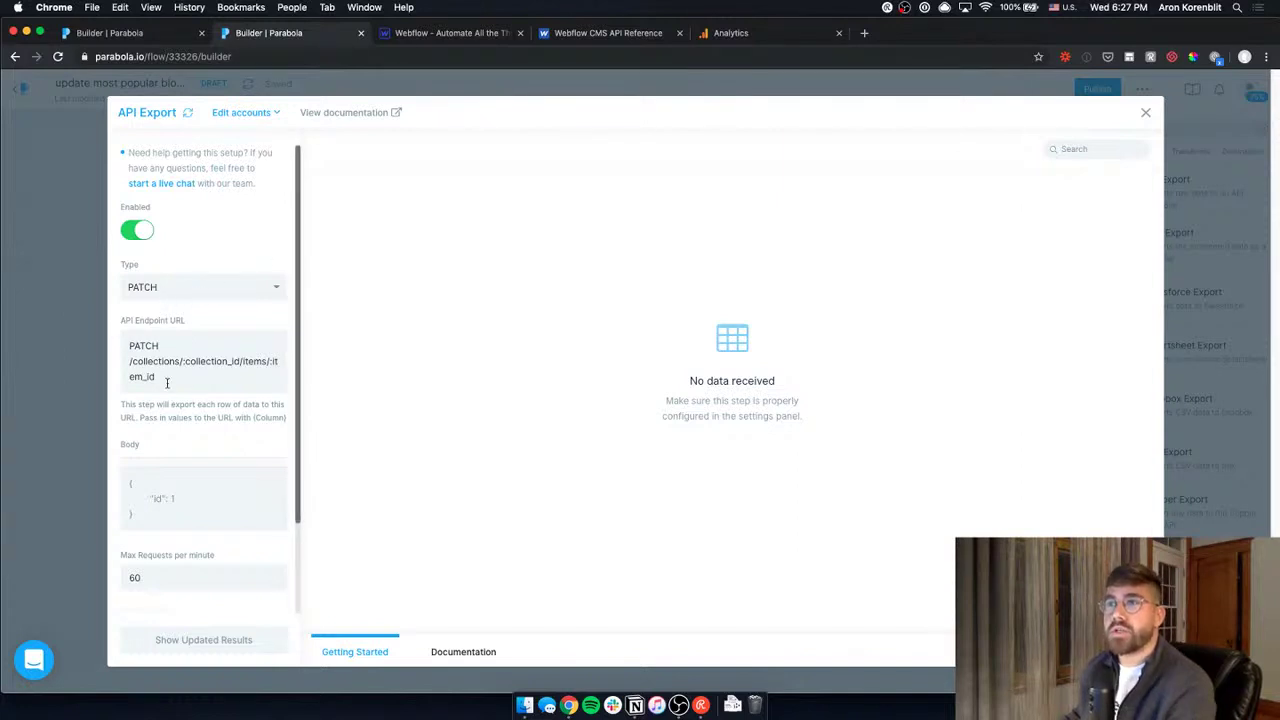
left_click(169, 341)
key("BackSpace")
key("BackSpace")
key("BackSpace")
key("BackSpace")
key("BackSpace")
key("BackSpace")
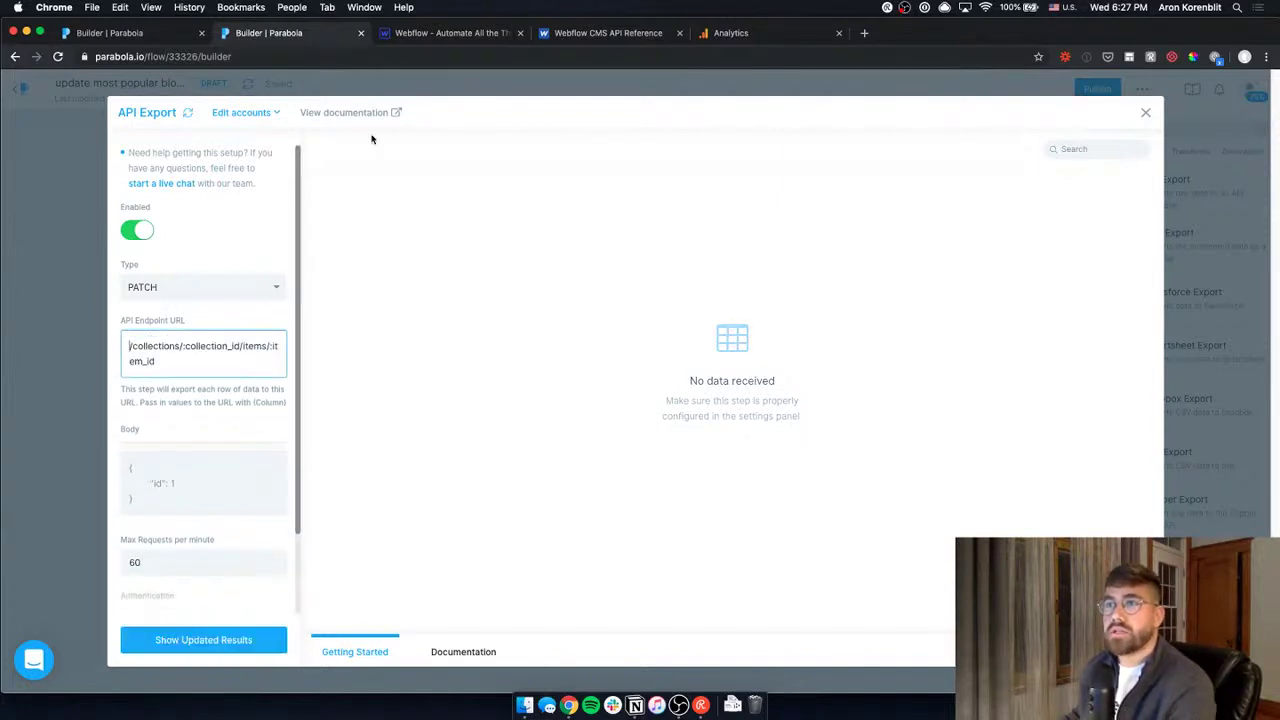
left_click(632, 36)
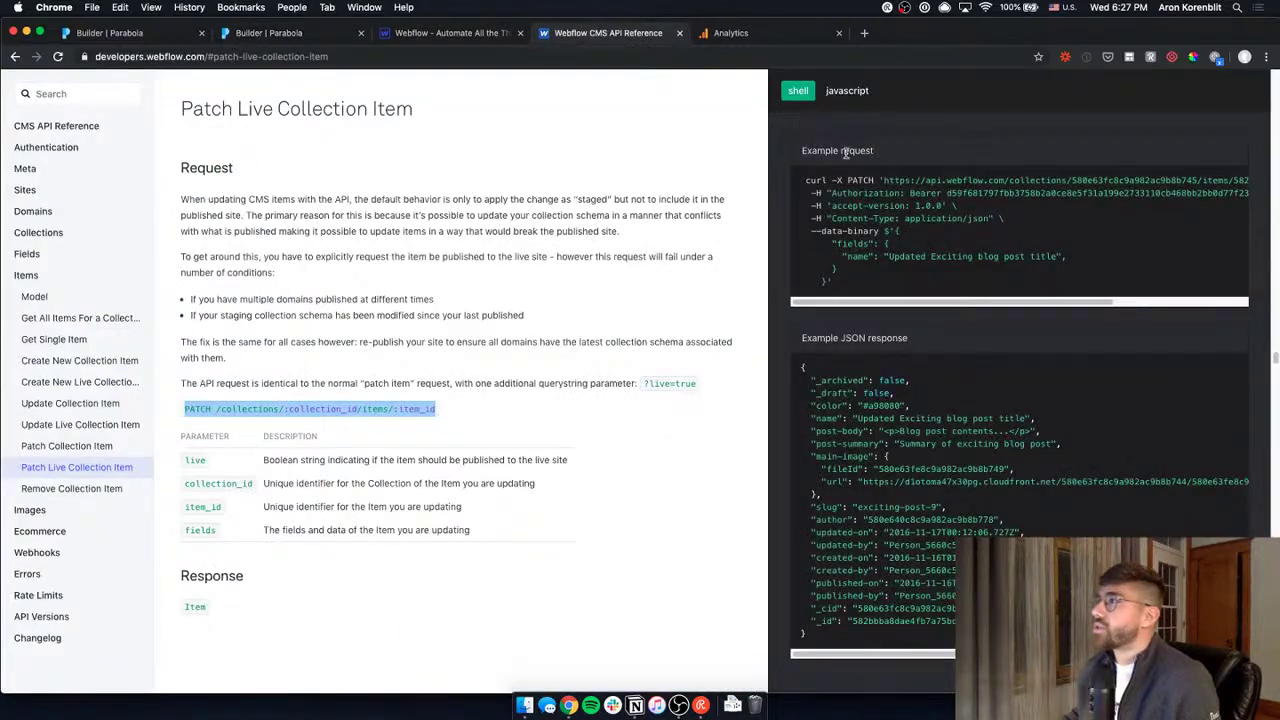
left_click_drag(886, 180, 990, 180)
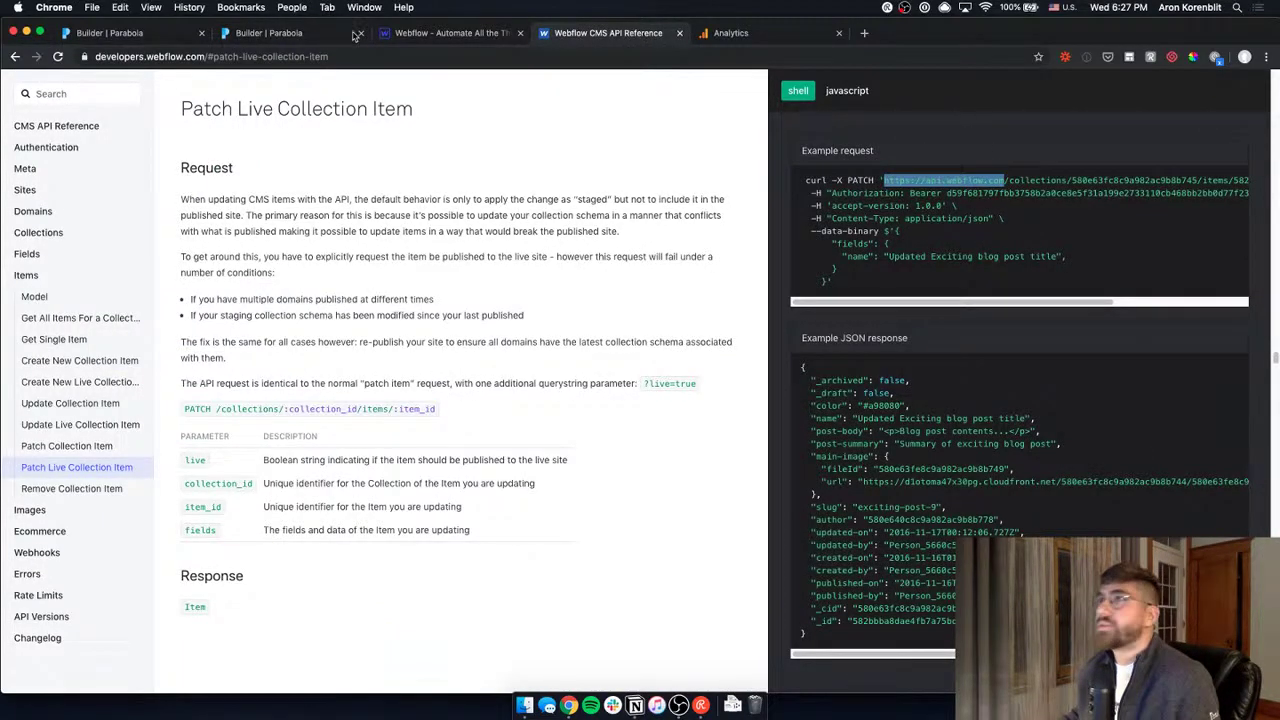
left_click(428, 38)
left_click(300, 34)
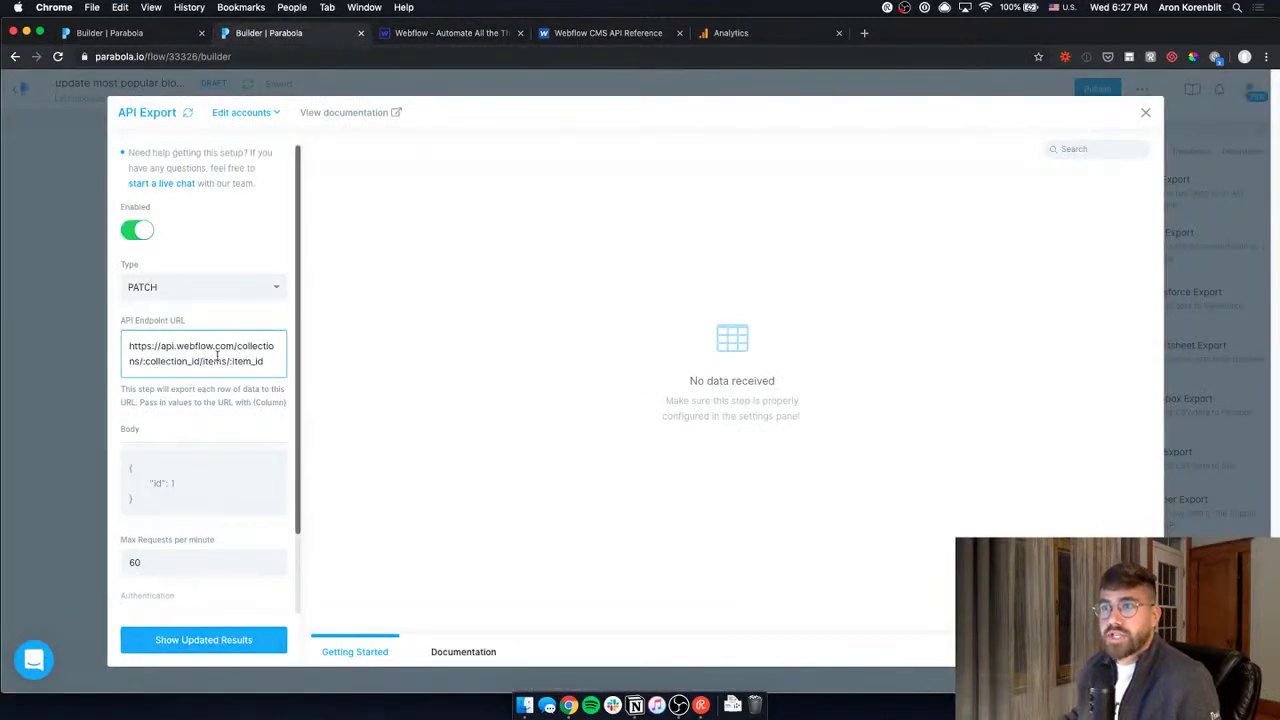
Replace the :collection_id placeholder in the endpoint URL with the collection ID 5d36e5d70ec6033654e342ca.
left_click_drag(185, 360, 140, 366)
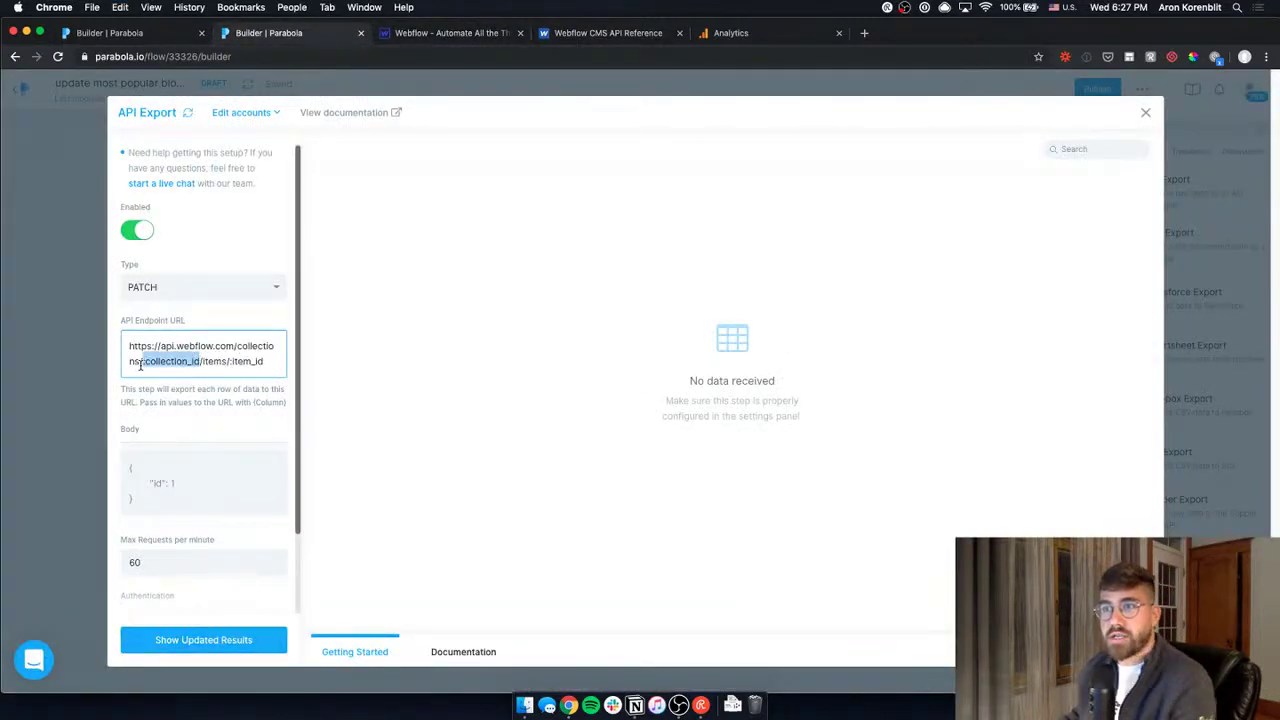
key("BackSpace")
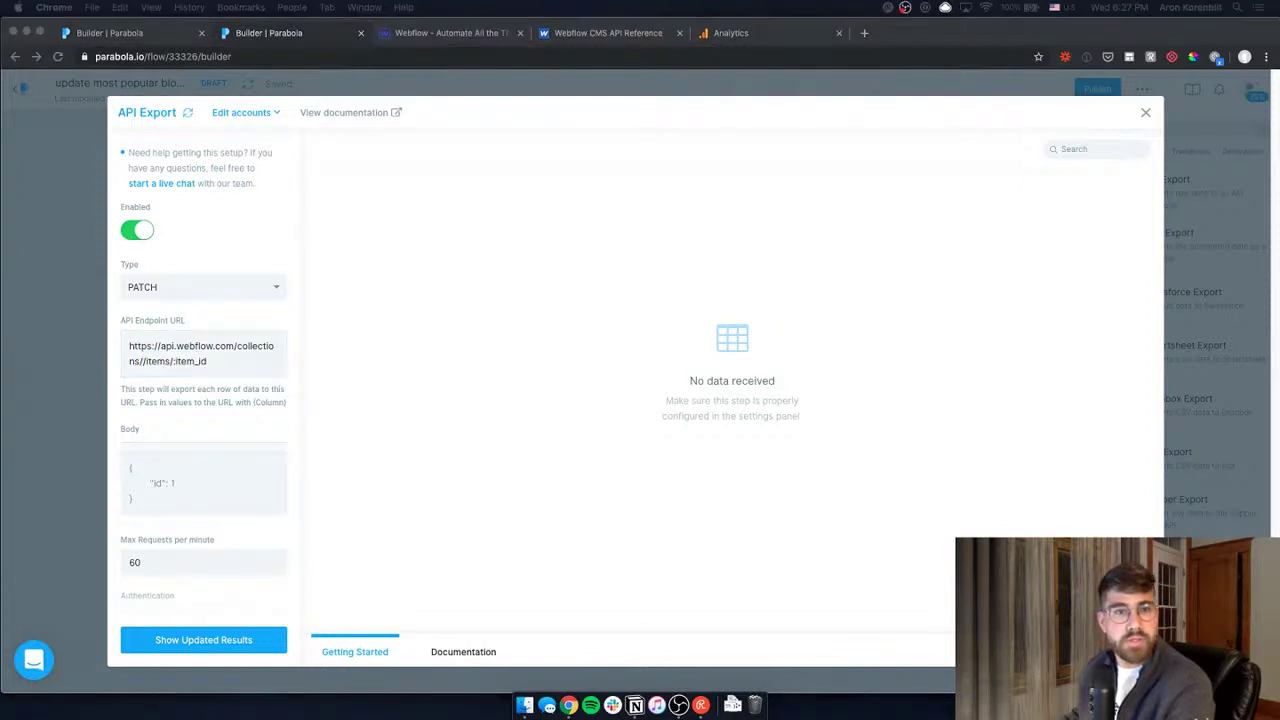
key("super+Tab")
key("super+v")
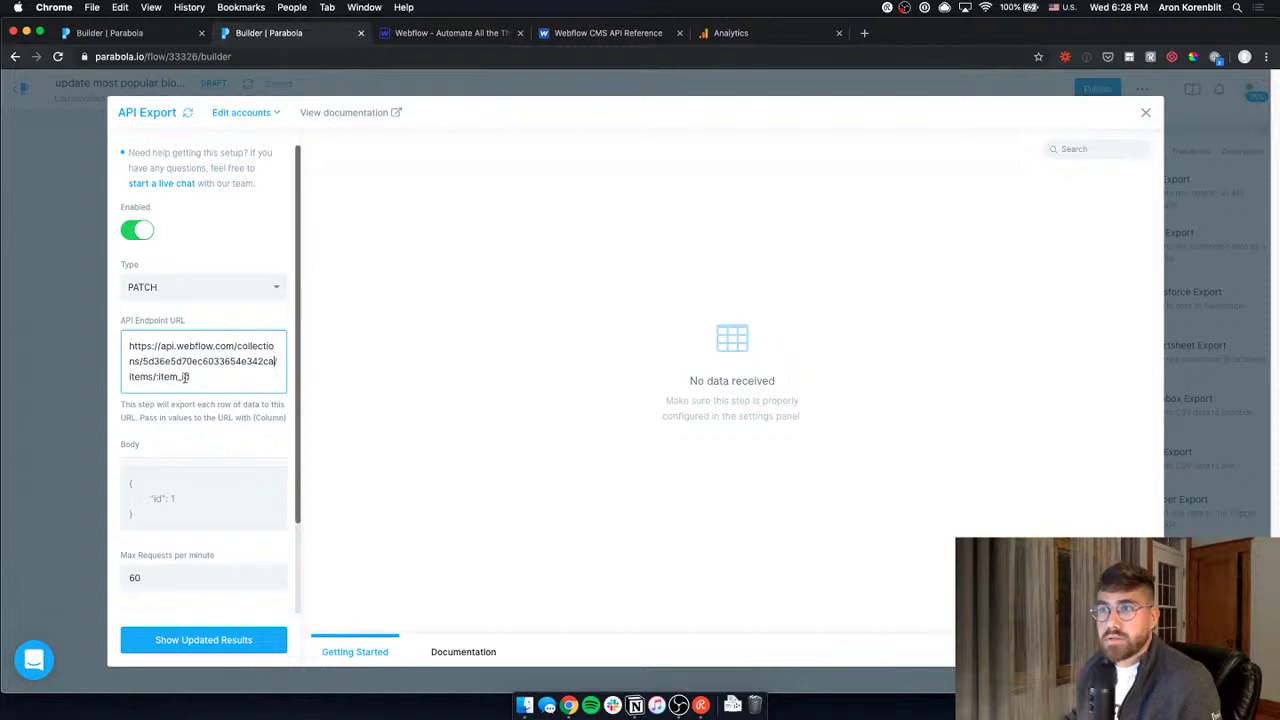
Replace the :item_id placeholder in the endpoint URL with the column reference {_id}.
left_click_drag(155, 376, 228, 376)
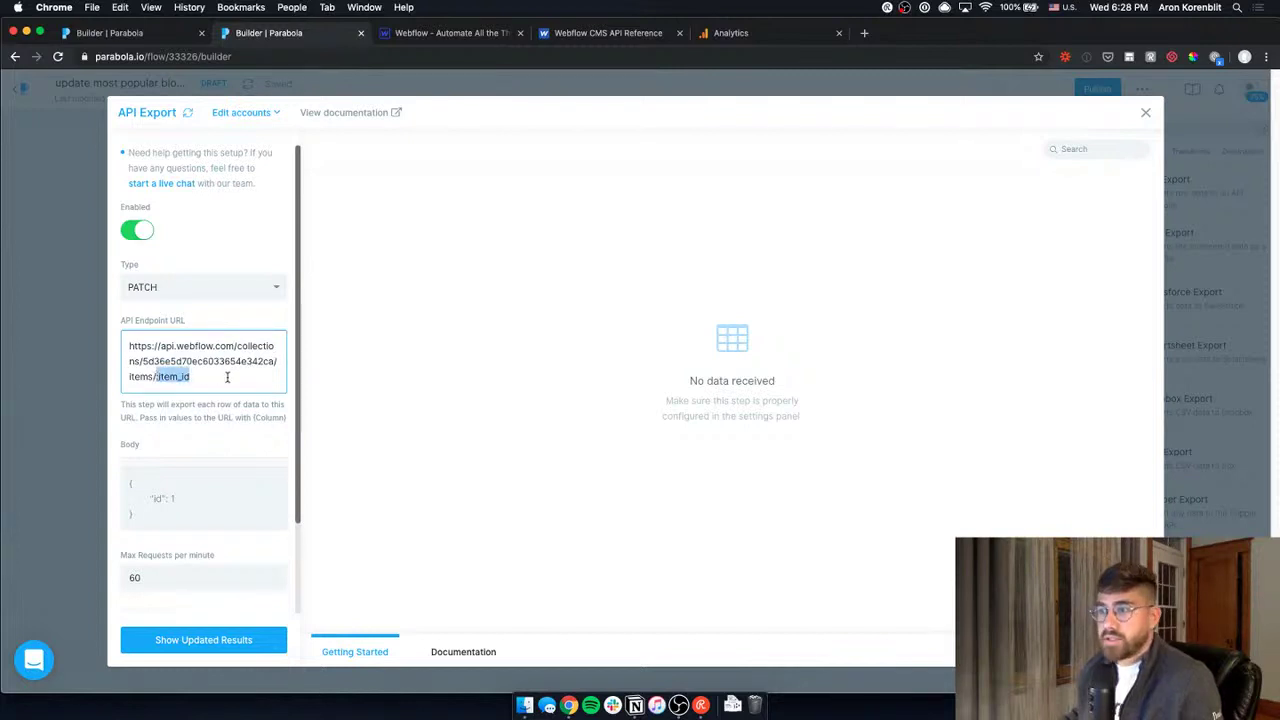
left_click(186, 116)
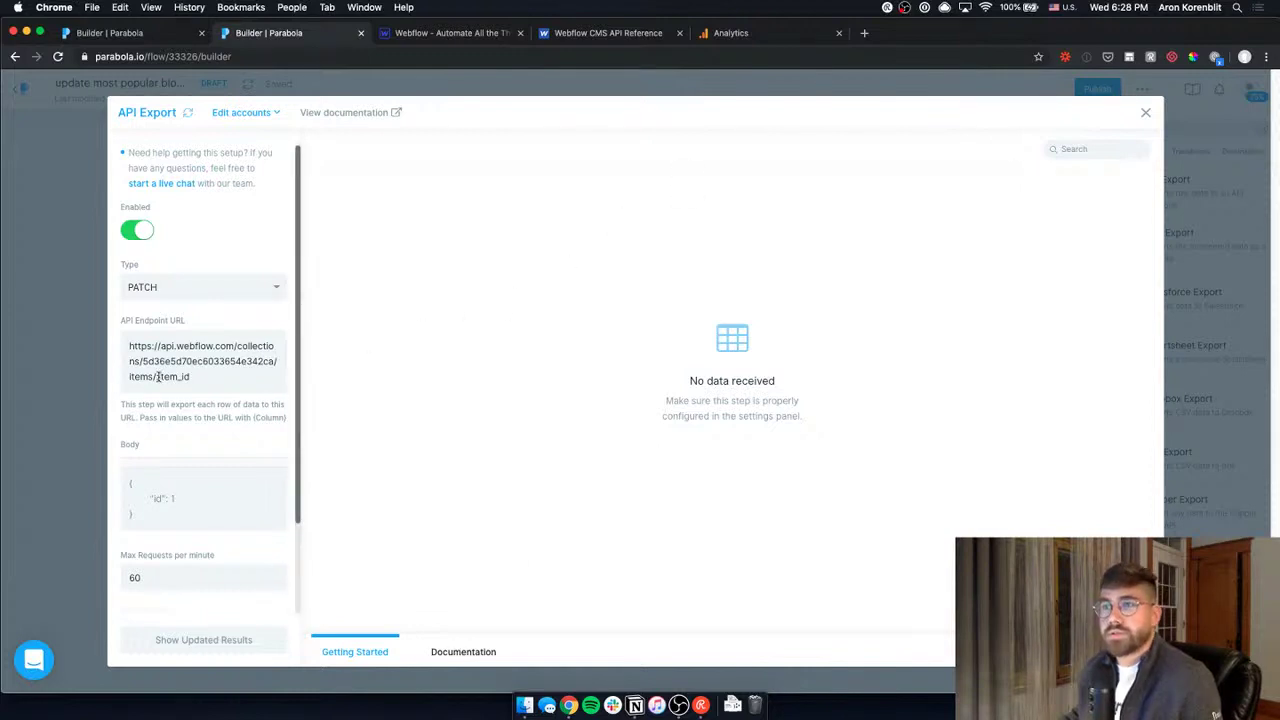
left_click_drag(158, 376, 257, 373)
key("BackSpace")
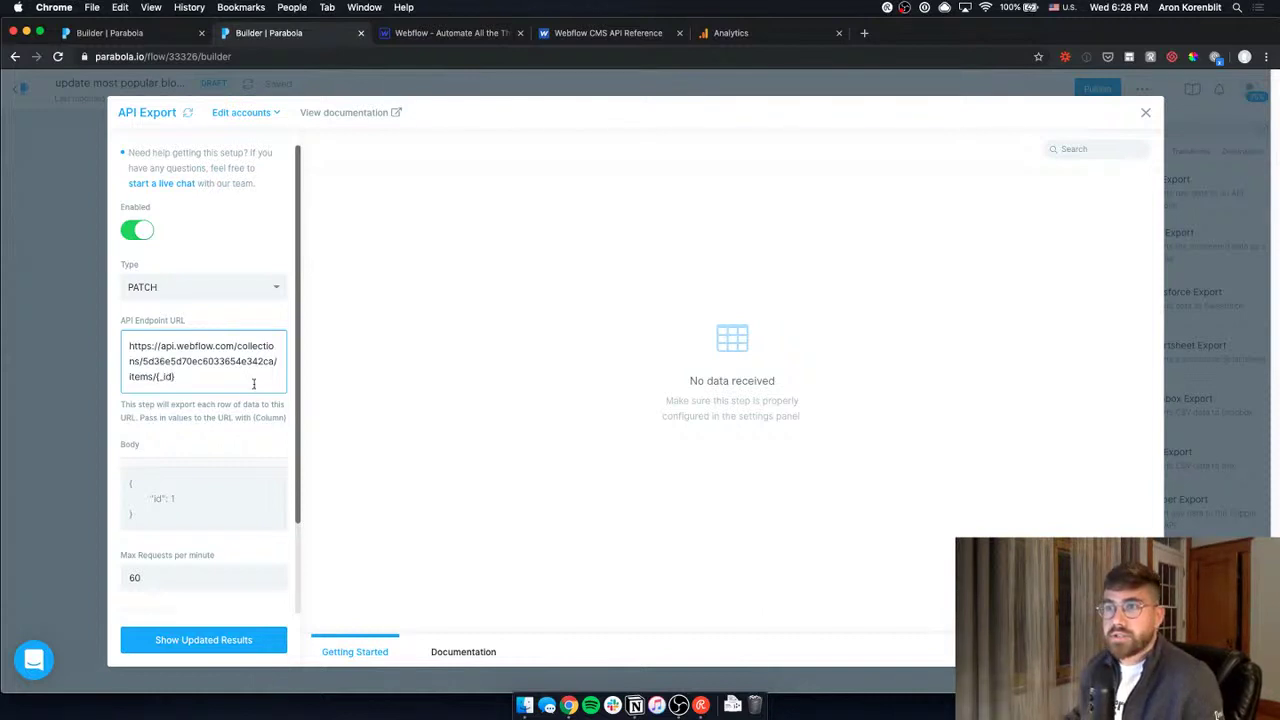
Set the API Export body to the placeholder {test}, update the results and close the step.
left_click(178, 499)
type("{test")
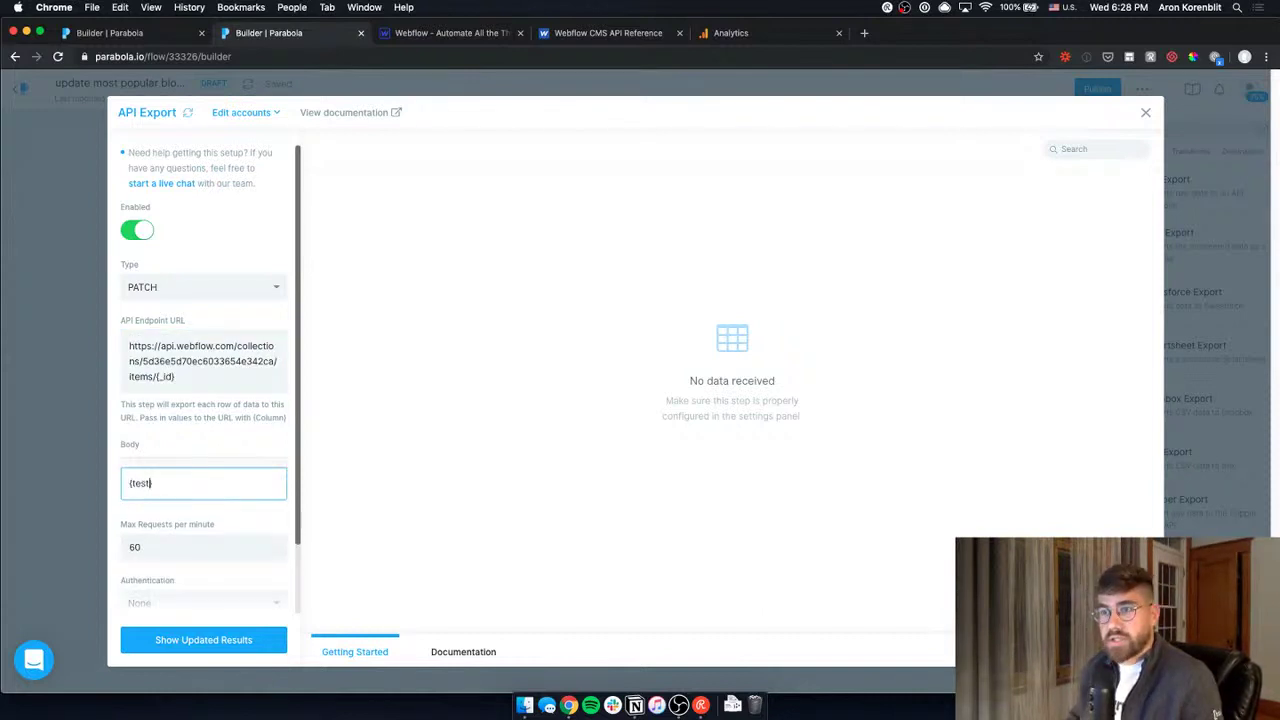
left_click(257, 640)
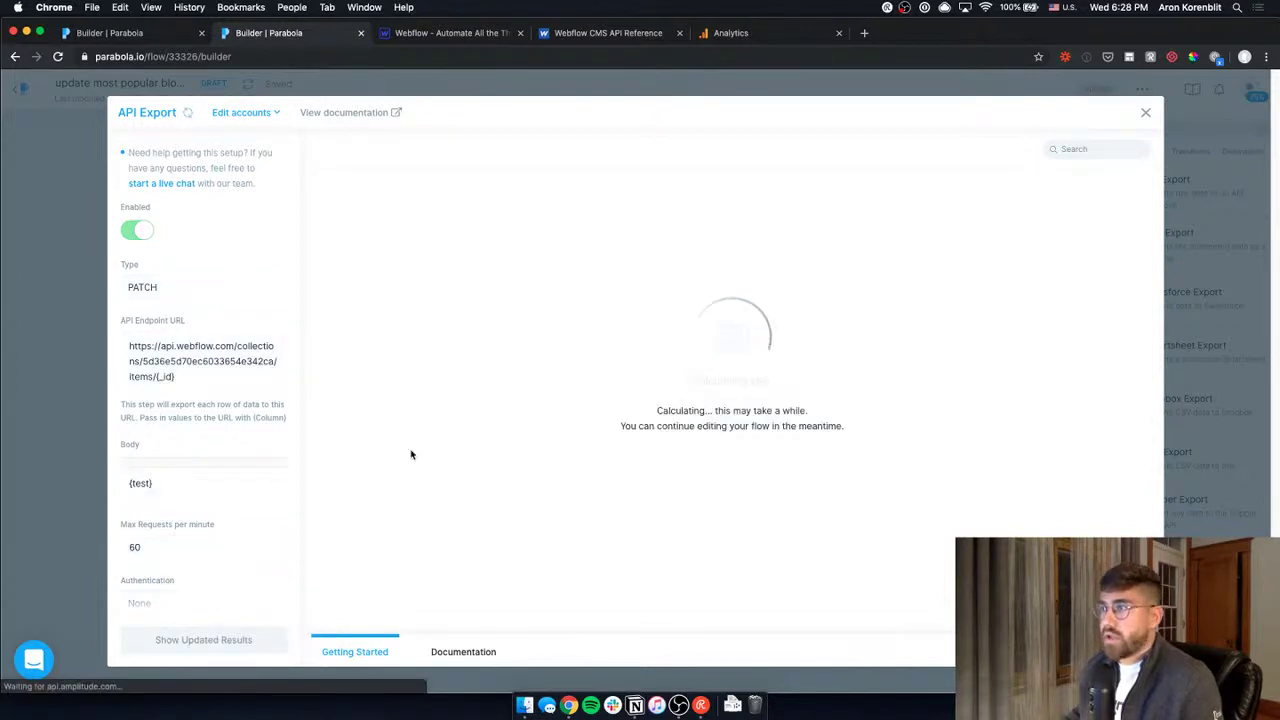
left_click(1145, 112)
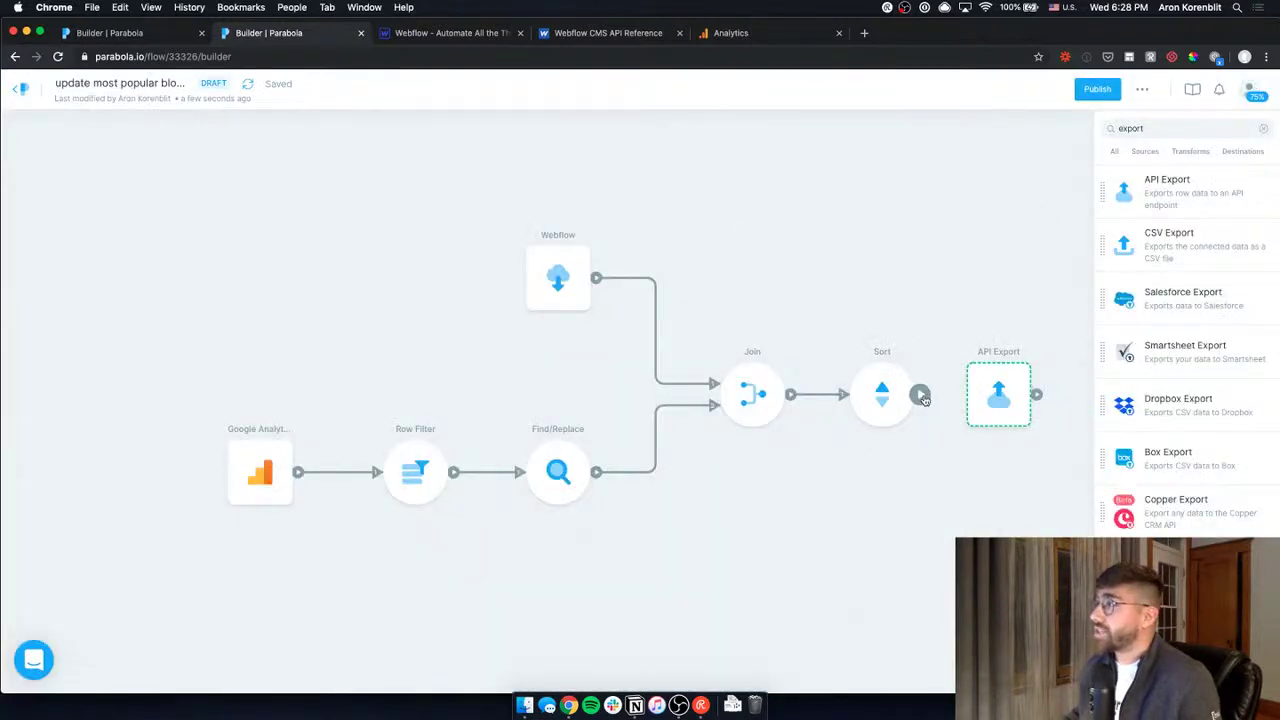
Connect the Sort step's output to the API Export step and open the export's Input 1 data.
left_click_drag(927, 393, 995, 397)
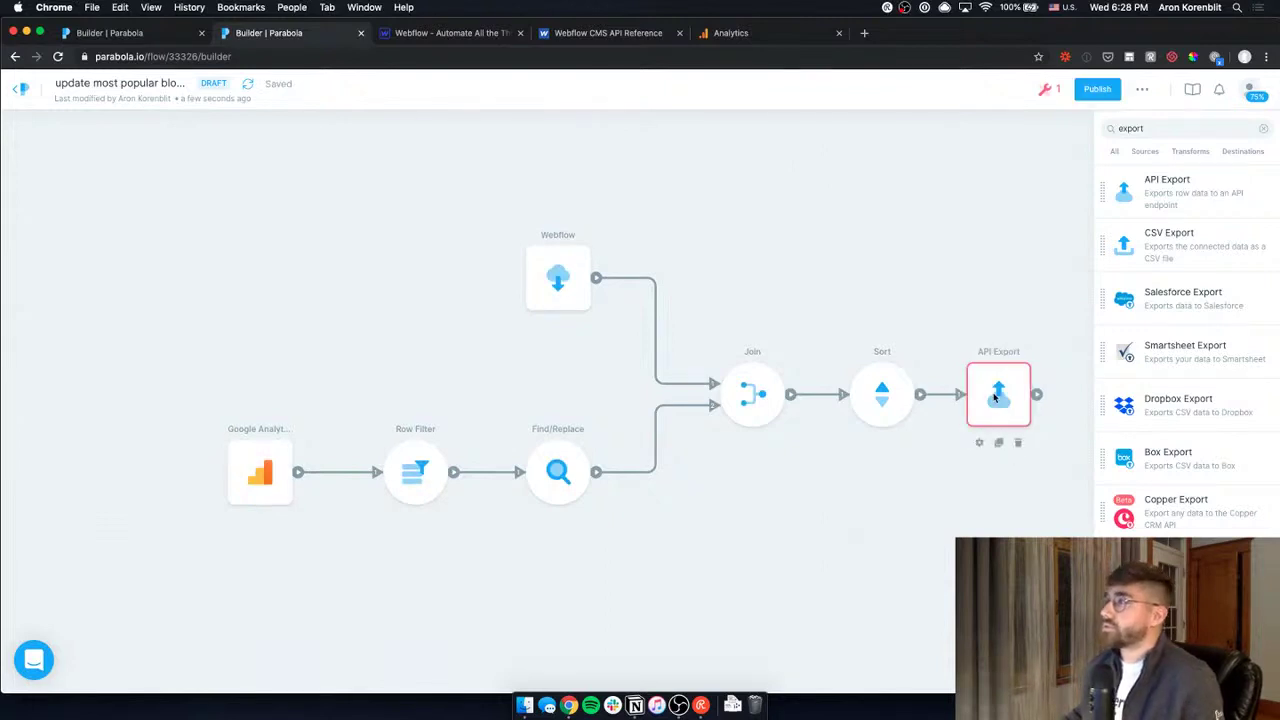
double_click(995, 397)
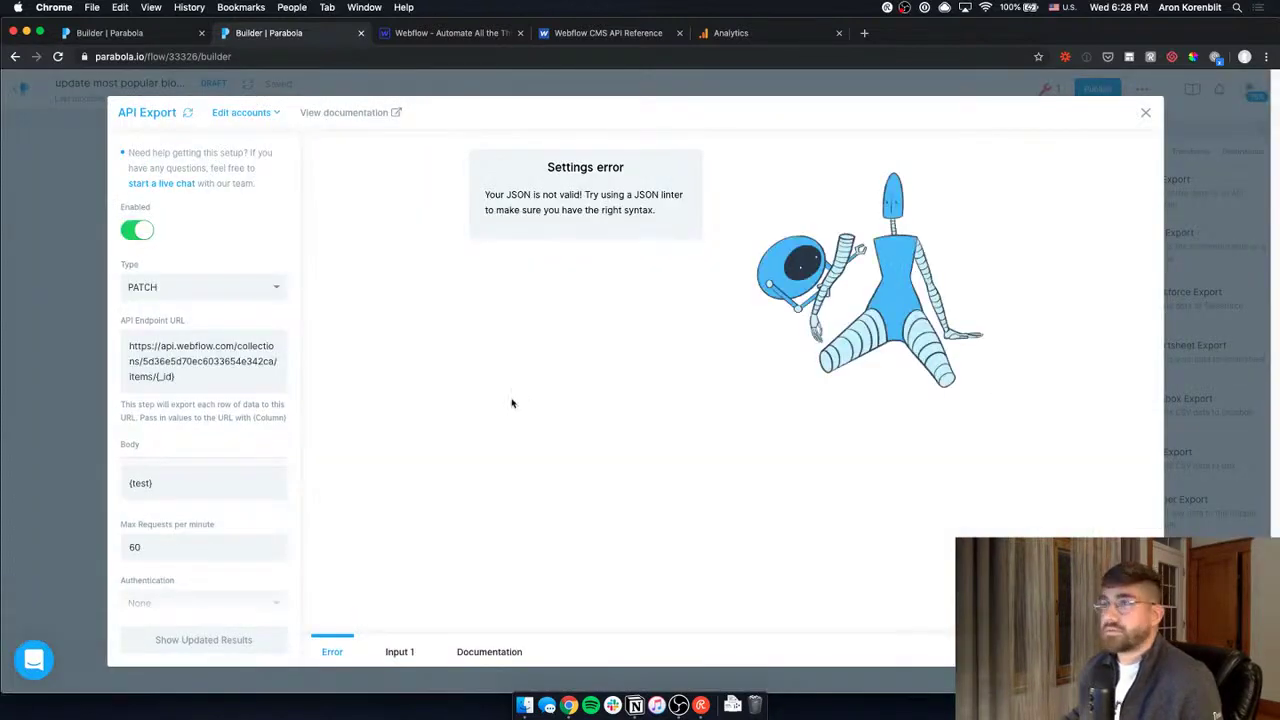
left_click(406, 659)
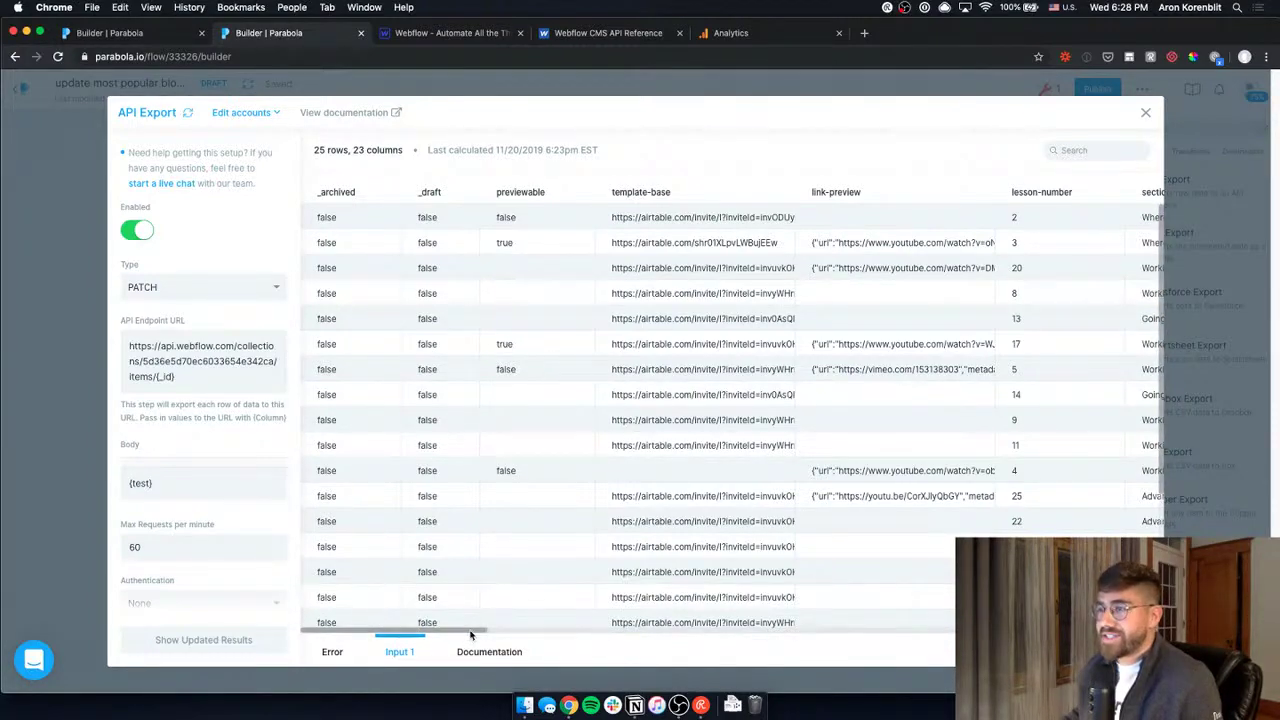
Set the API Export's authentication to Bearer Token and paste the Webflow API token into the Bearer Token field.
left_click_drag(460, 630, 930, 630)
scroll(655, 259, "right", 7)
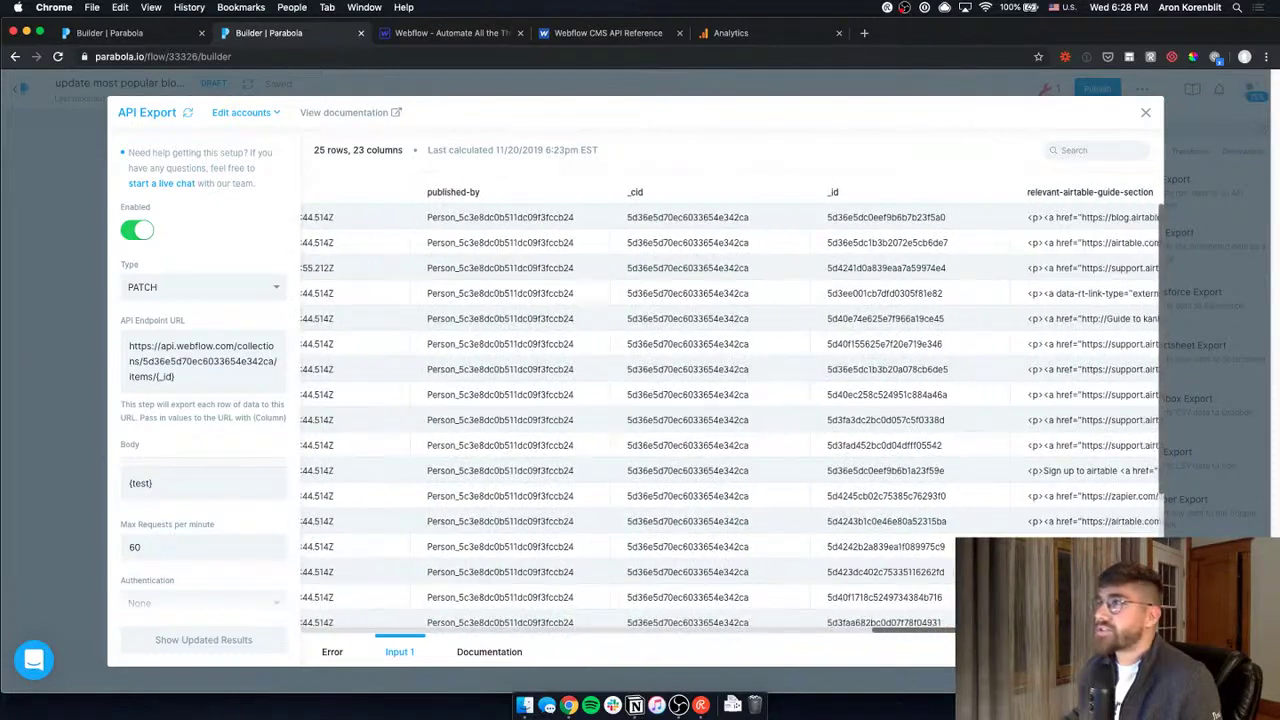
double_click(620, 217)
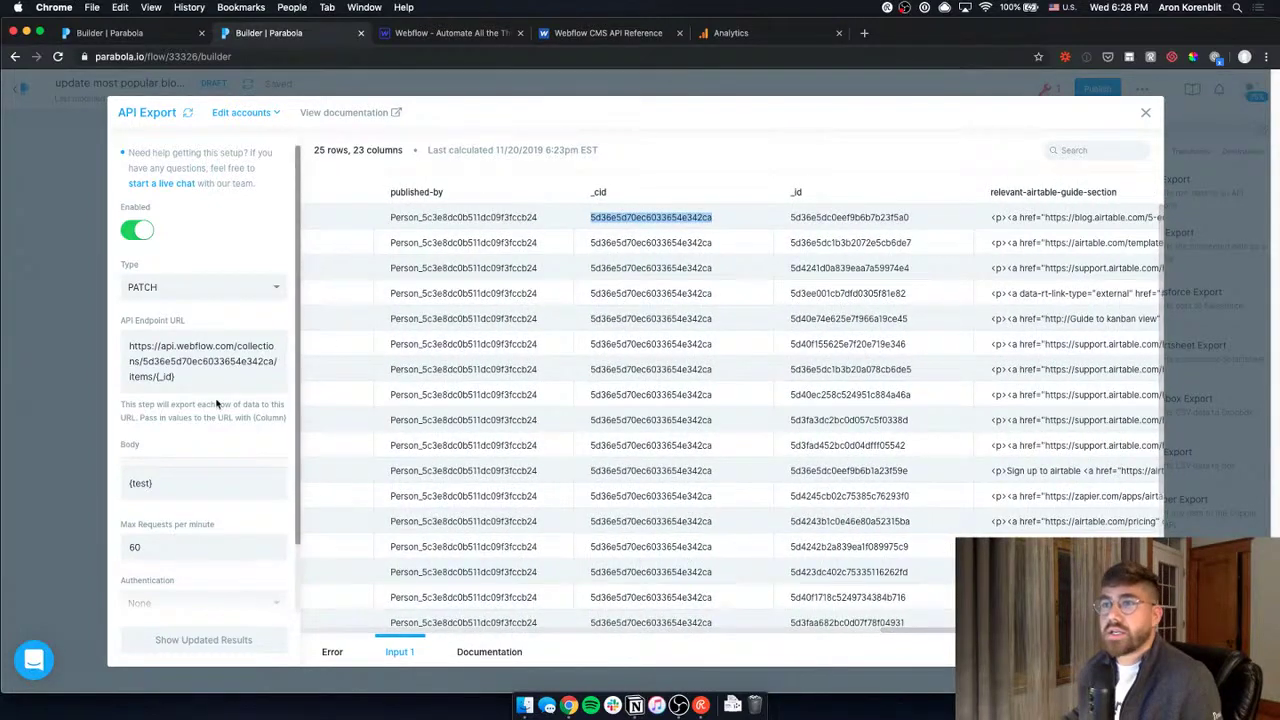
scroll(212, 541, "down", 2)
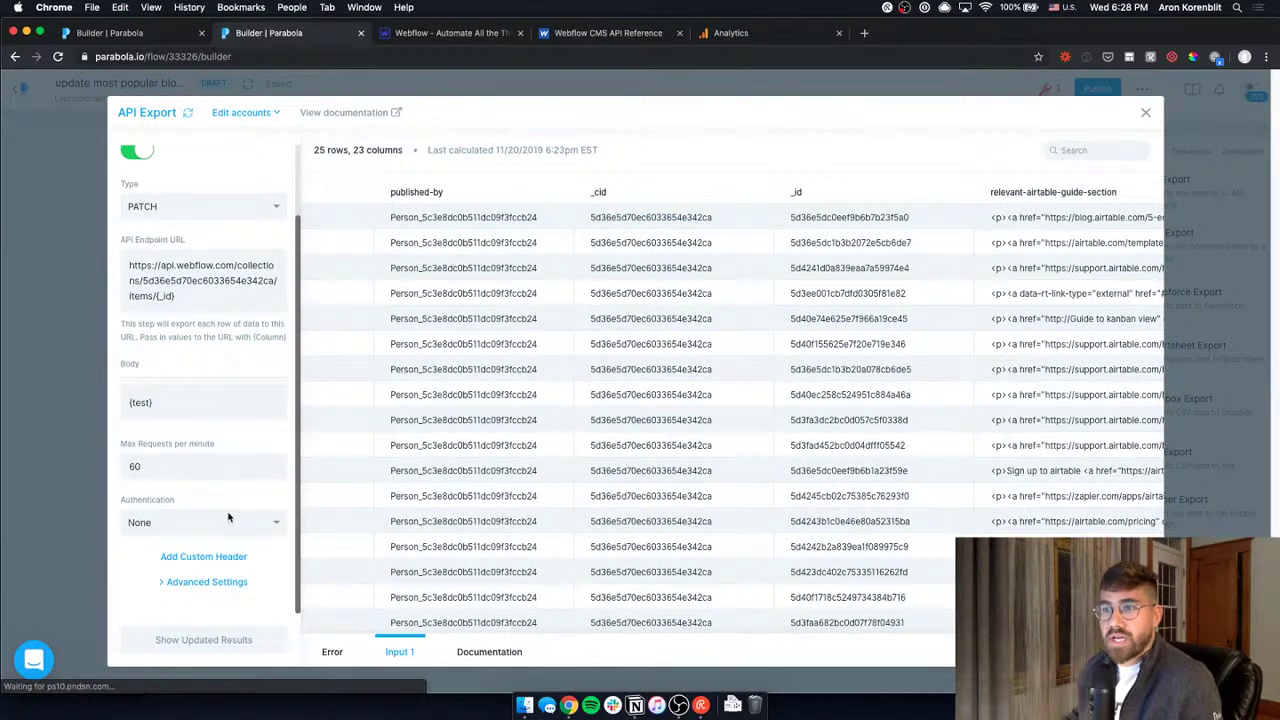
left_click(230, 520)
left_click(201, 567)
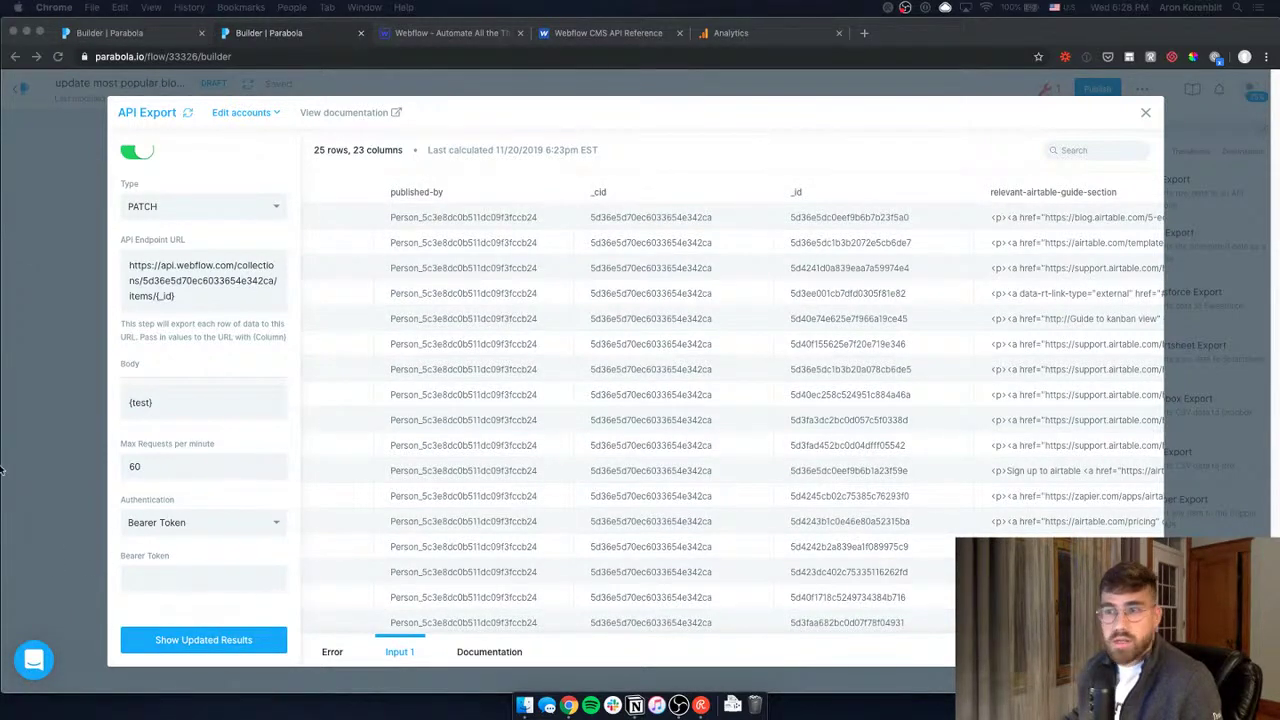
left_click(174, 585)
key("super+v")
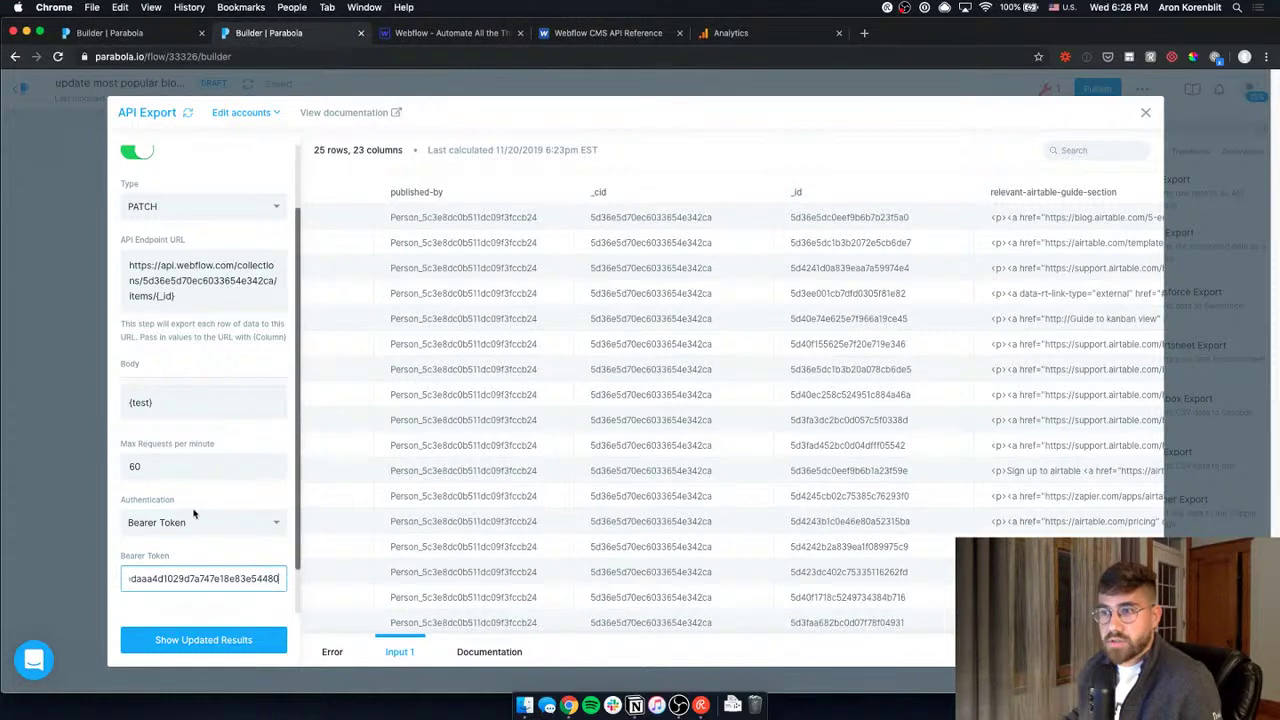
scroll(227, 511, "up", 1)
left_click(227, 511)
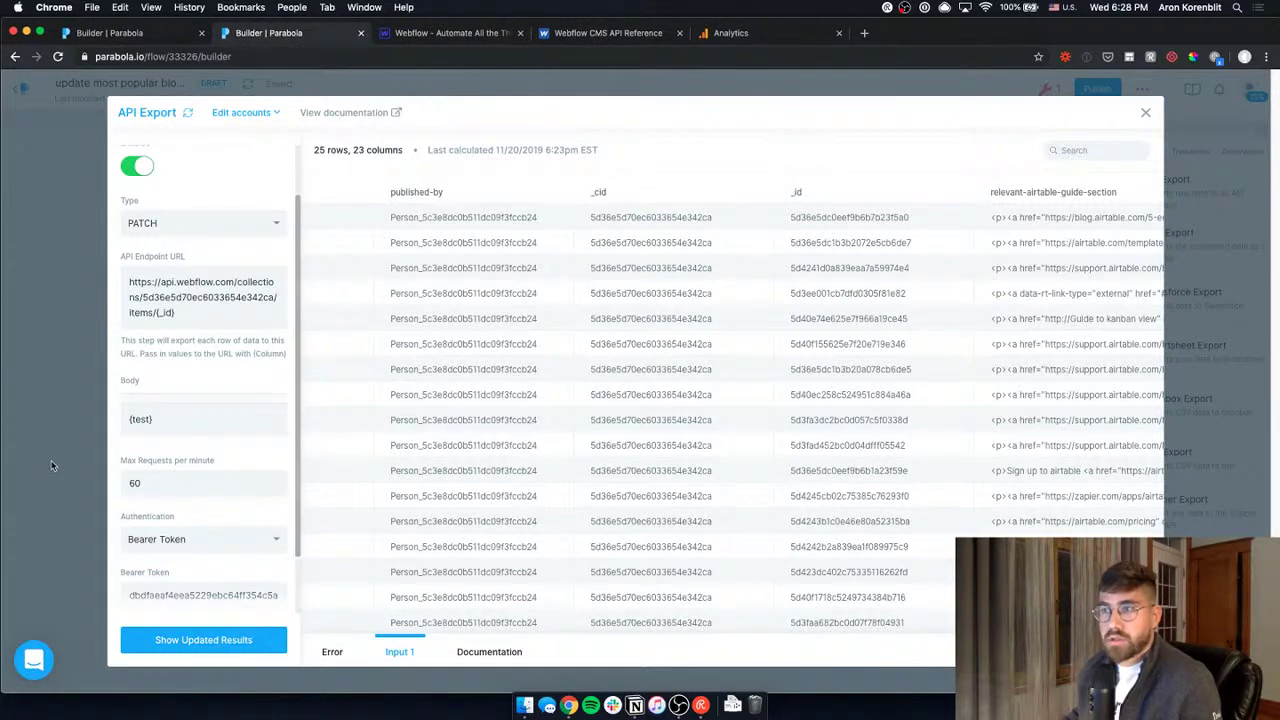
Replace the API Export's {test} body with the JSON { "id": 1 } and update the results.
scroll(334, 409, "down", 2)
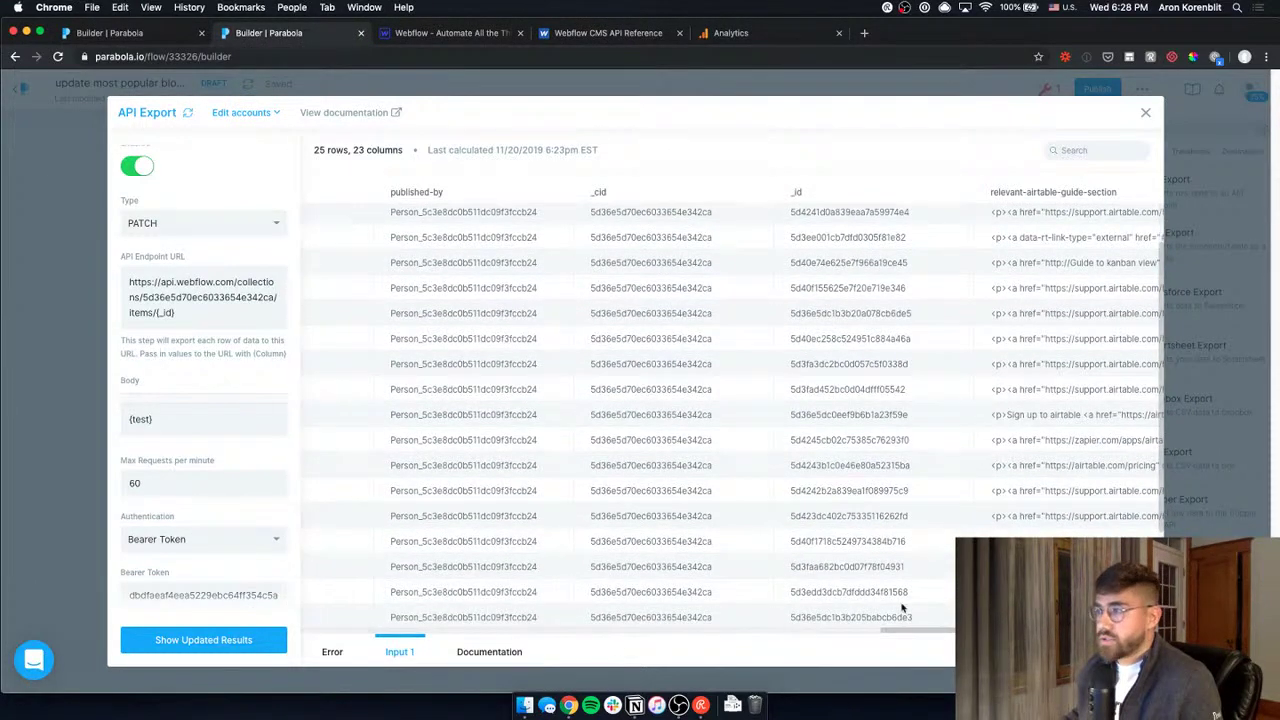
scroll(905, 609, "right", 5)
scroll(700, 420, "left", 5)
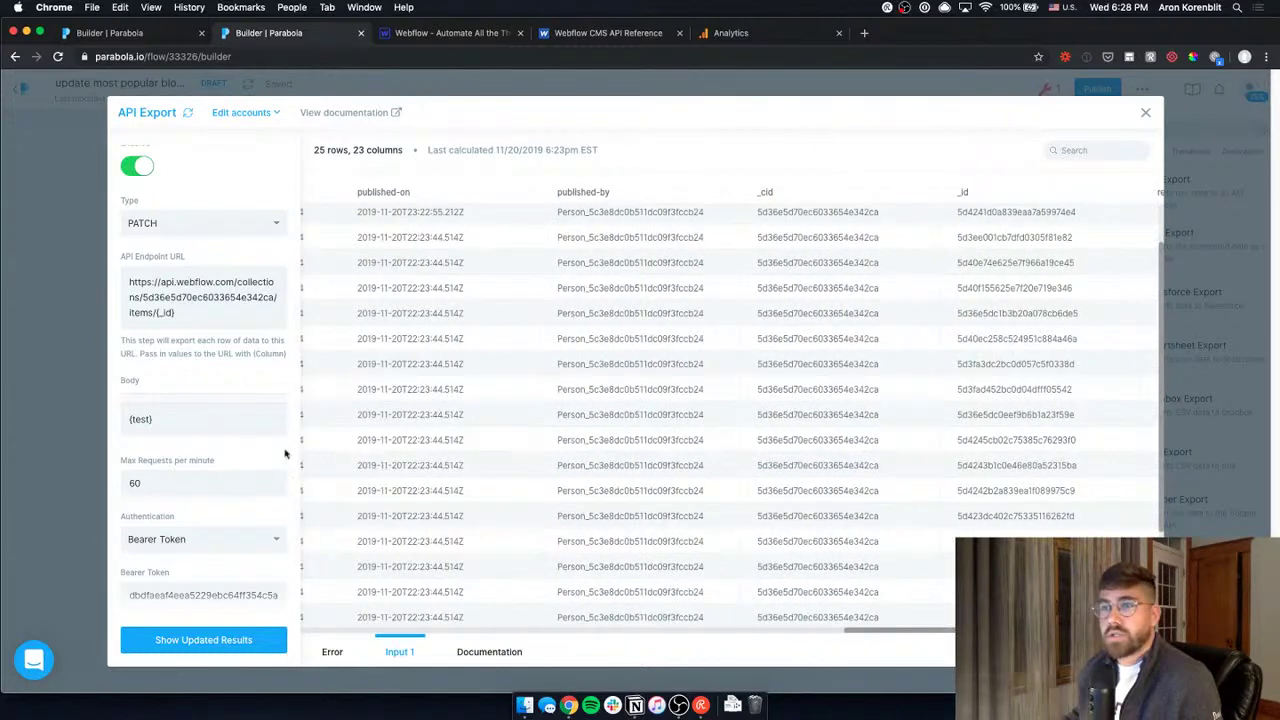
scroll(196, 426, "down", 1)
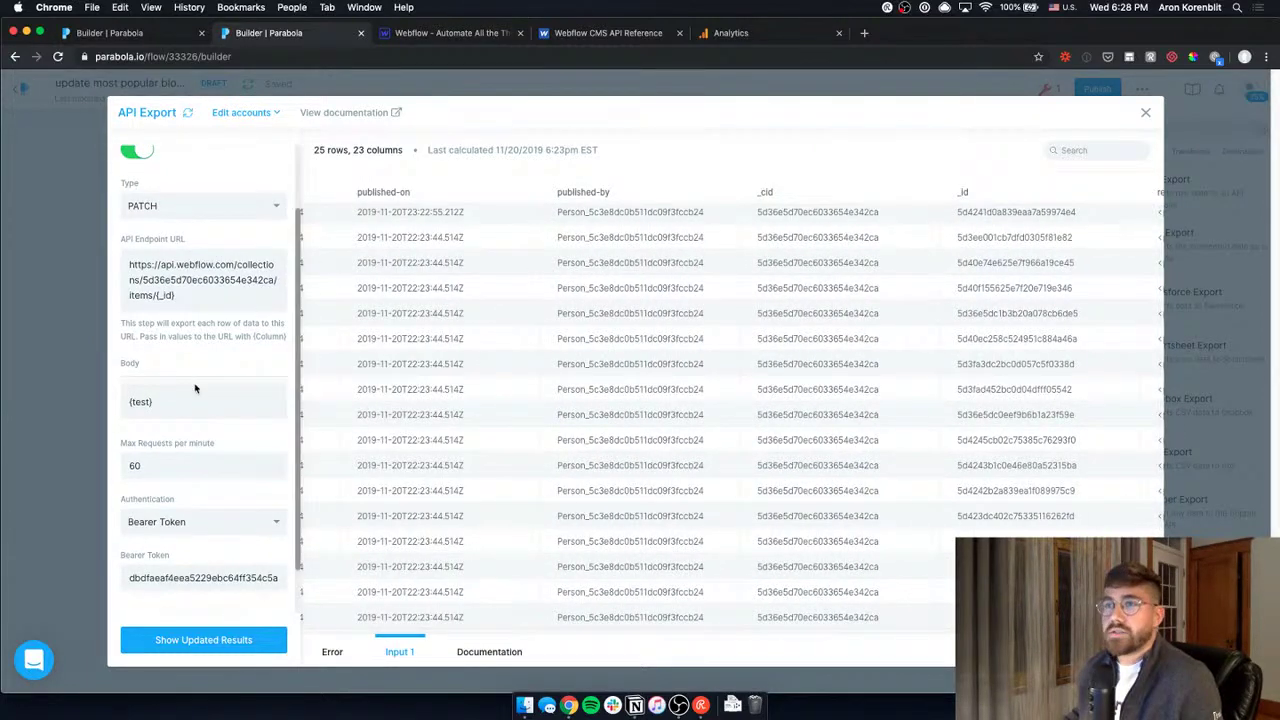
left_click(184, 401)
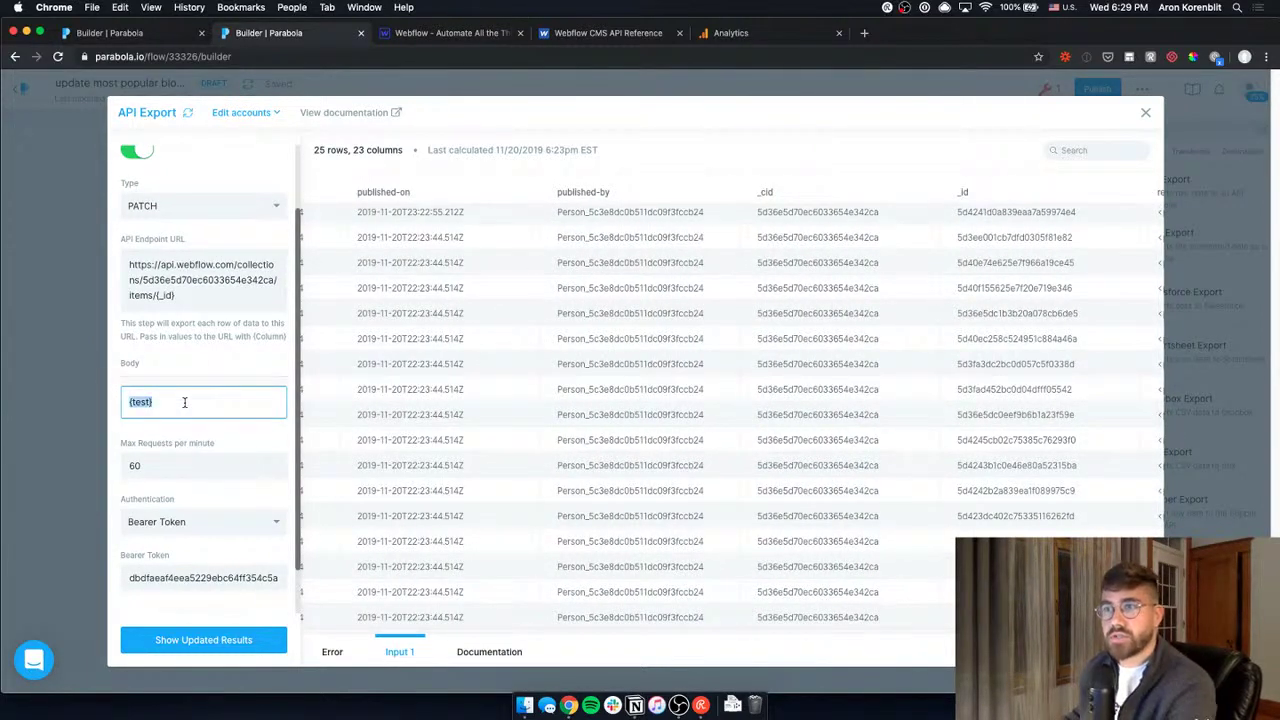
type("{   \"id\": 1 }")
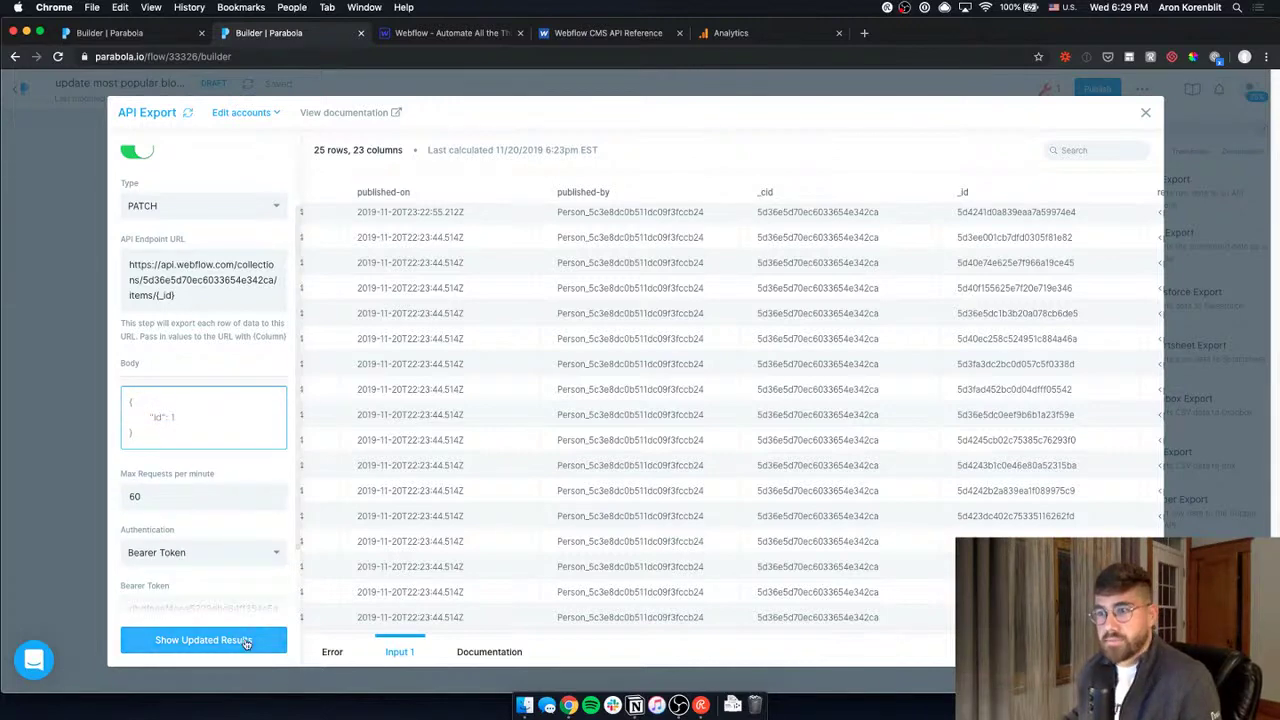
left_click(245, 640)
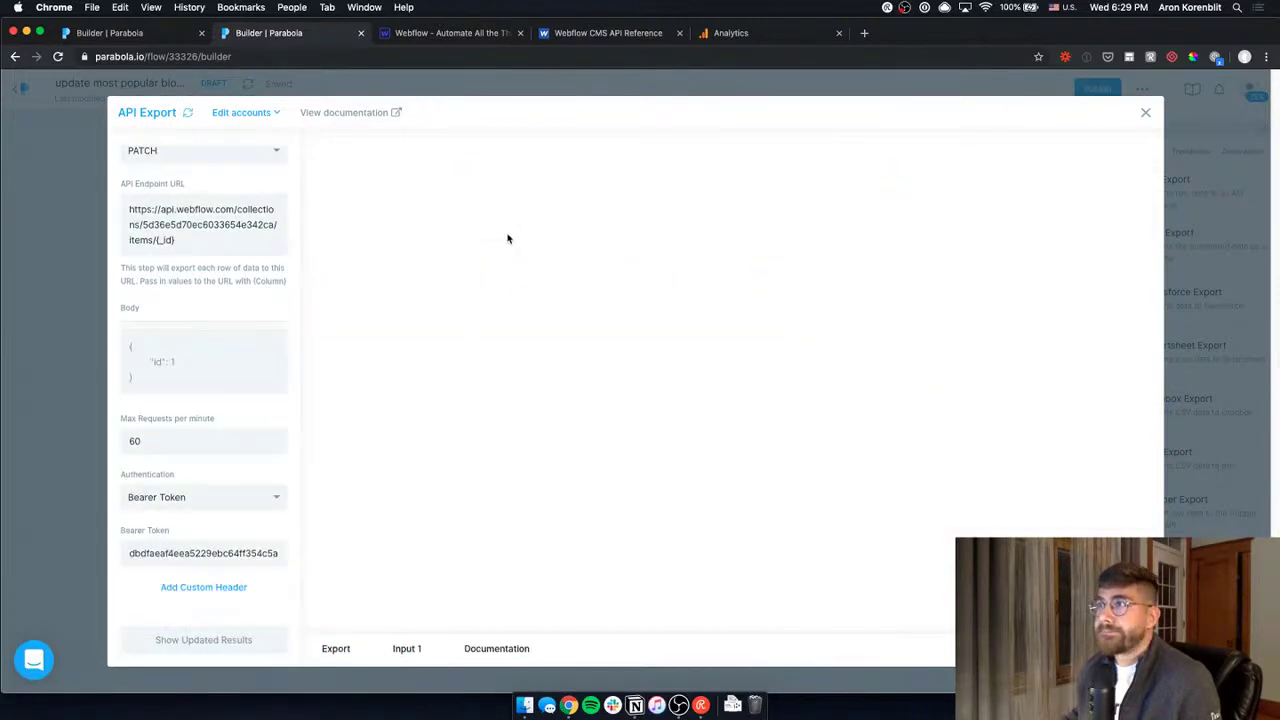
Examine the _id and ga:pageviews columns in the export's Input 1 data and compare them with its Export data.
left_click(405, 650)
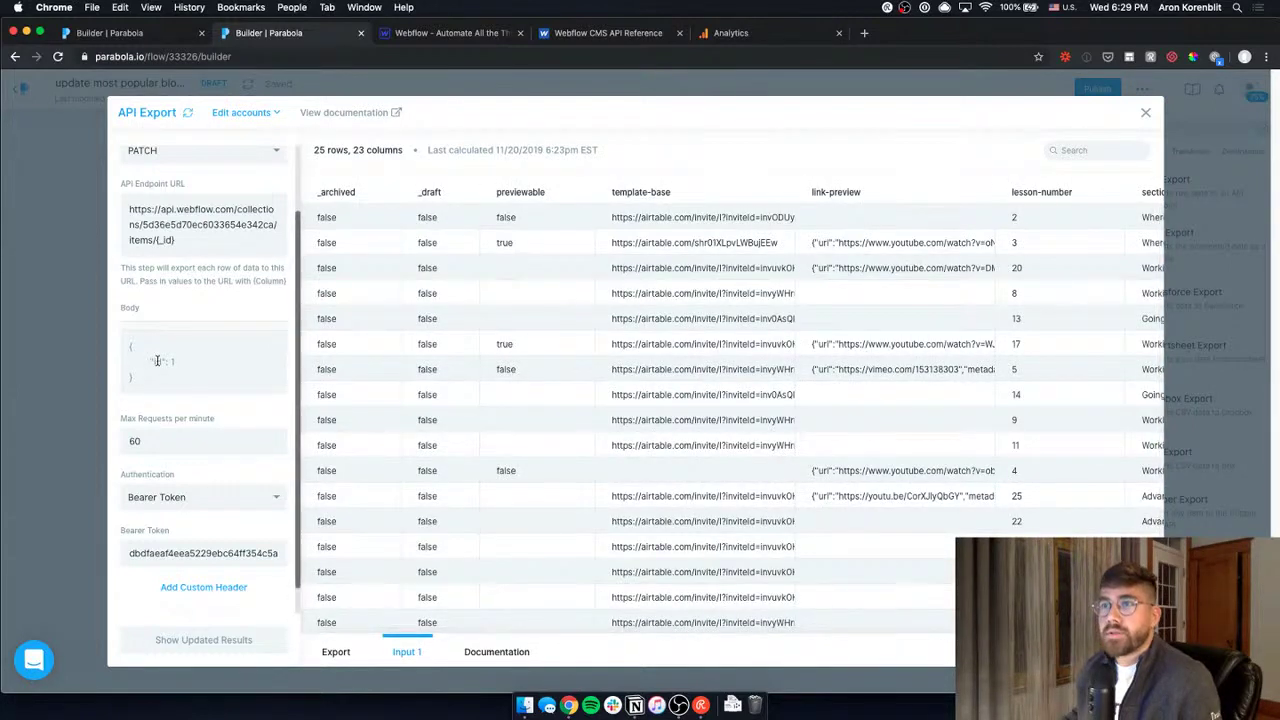
scroll(253, 343, "up", 2)
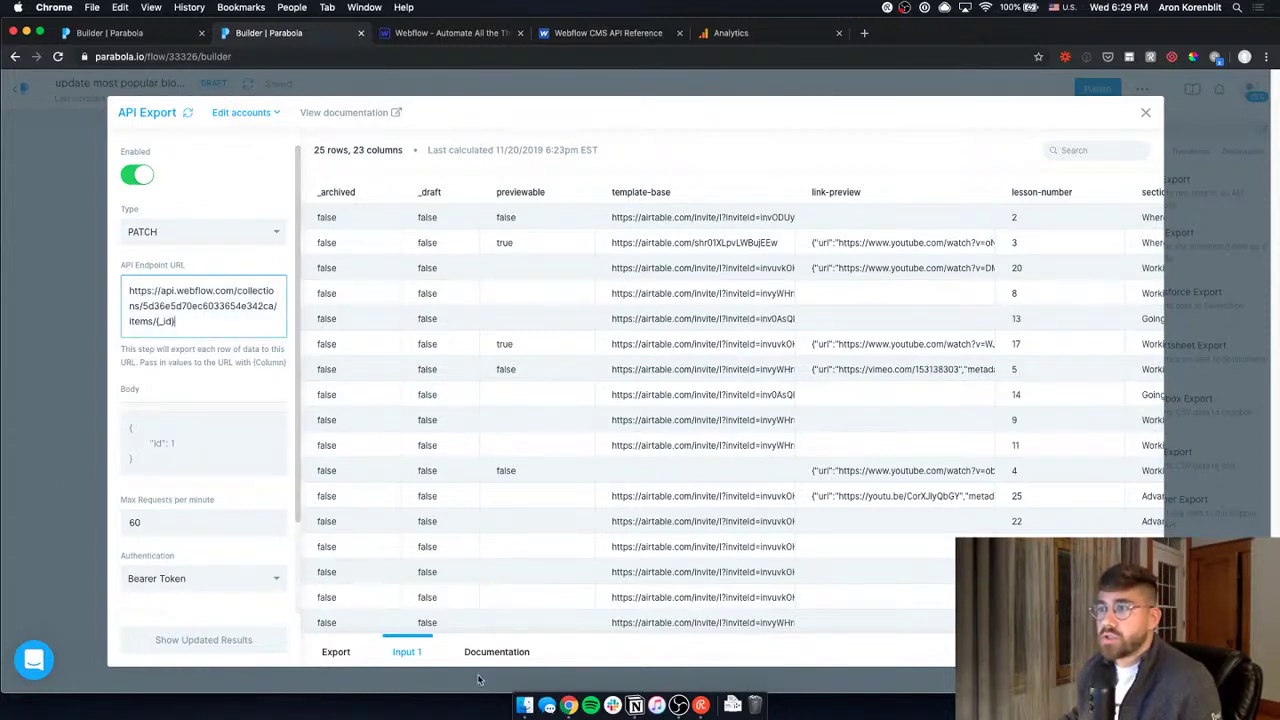
left_click_drag(402, 629, 447, 628)
scroll(447, 628, "right", 20)
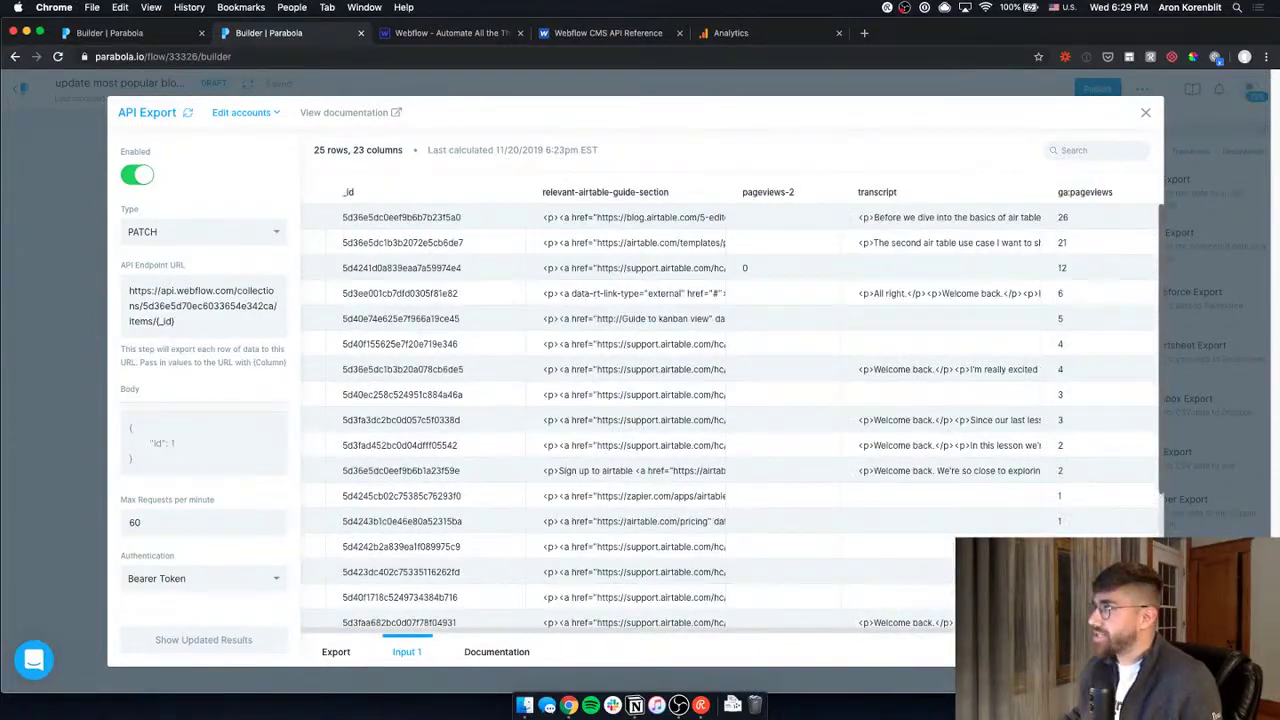
scroll(531, 569, "left", 20)
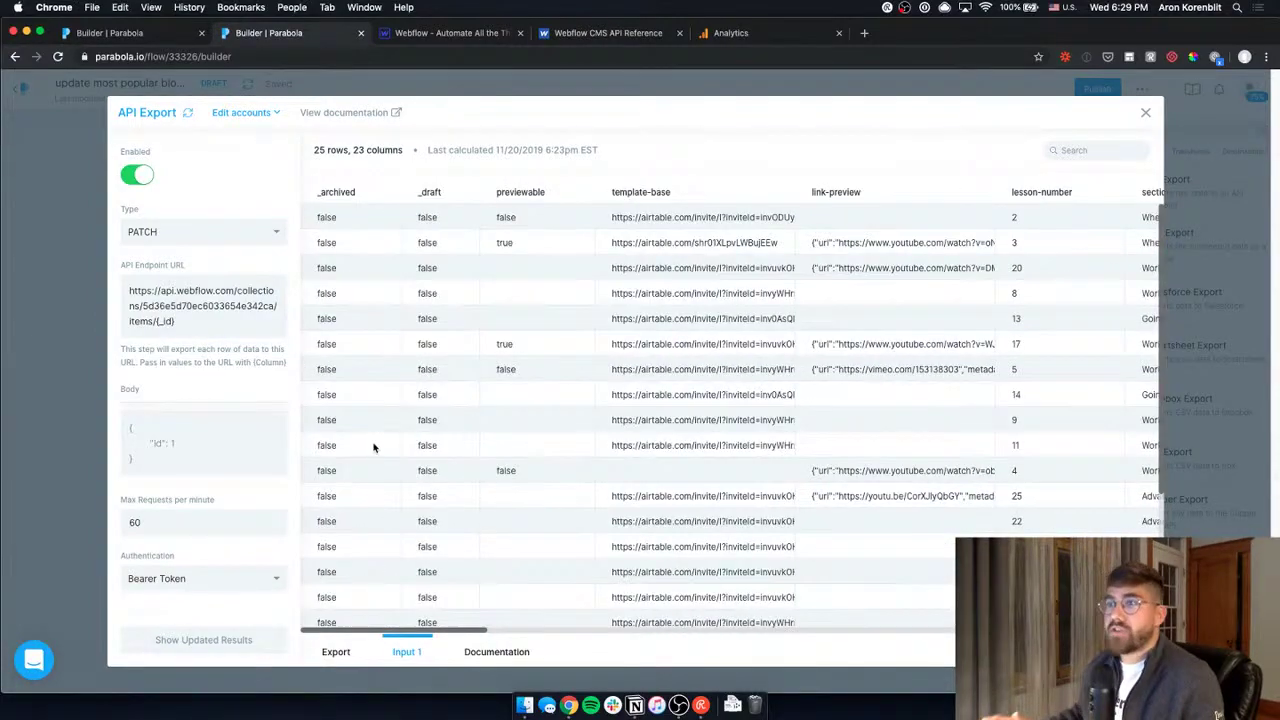
left_click(336, 651)
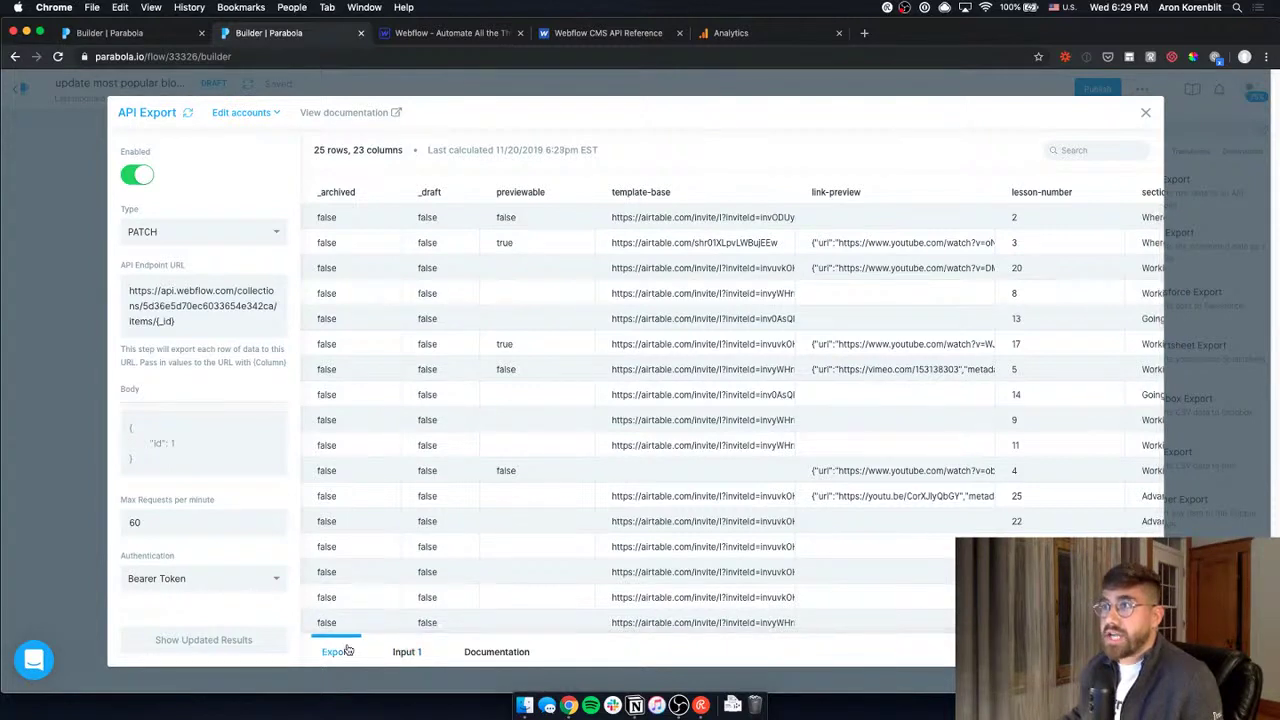
left_click(410, 652)
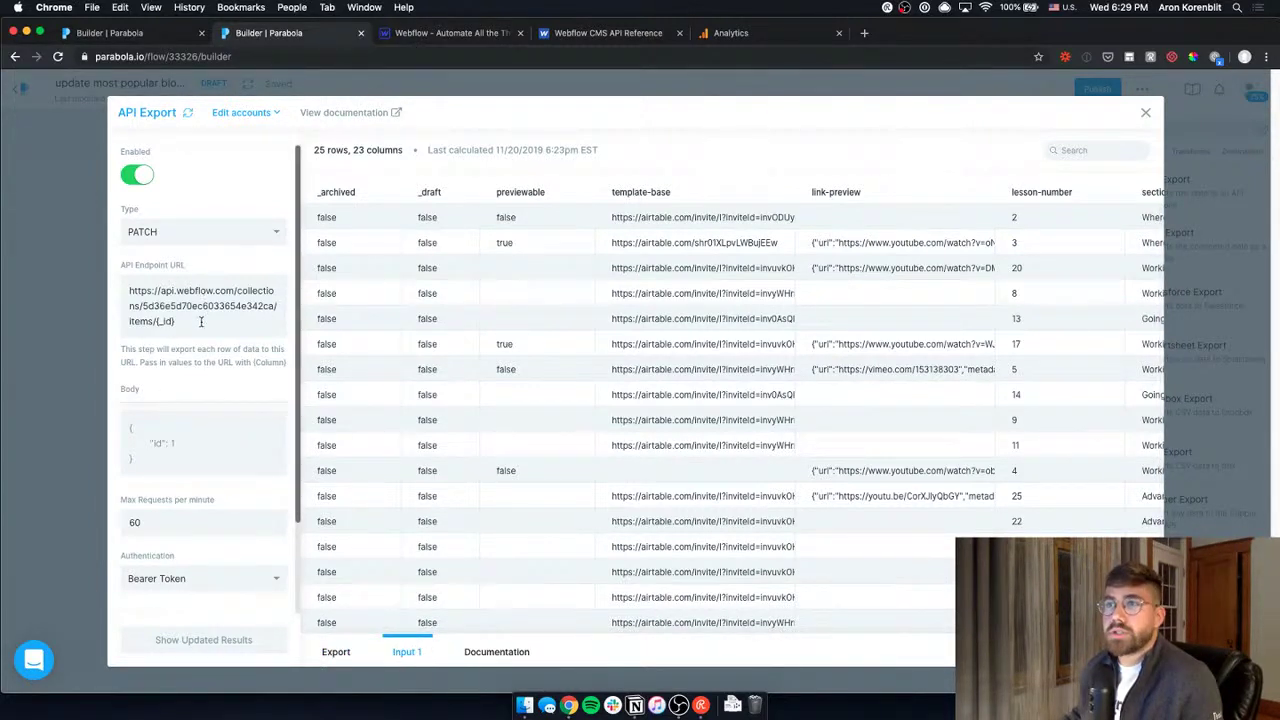
Switch to the Webflow CMS API Reference and copy the accept-version: 1.0.0 header from the Patch Live Collection Item example request.
left_click_drag(572, 43, 420, 38)
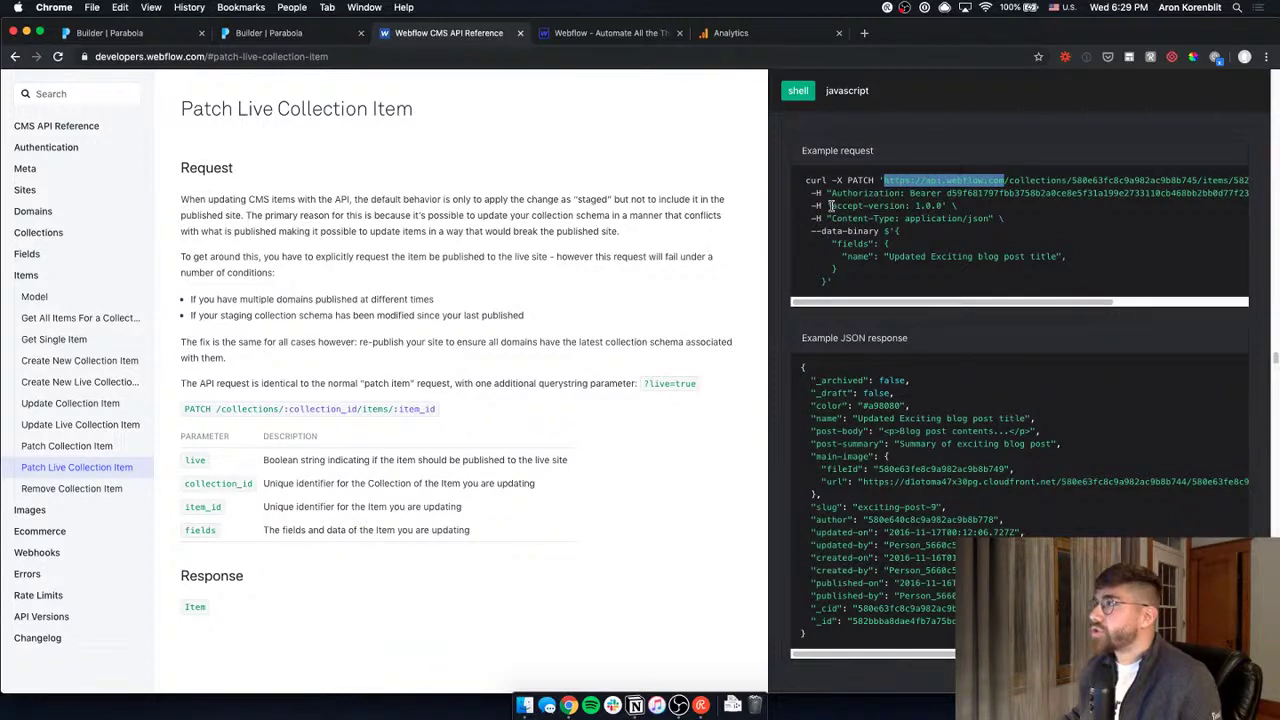
left_click_drag(829, 205, 941, 206)
key("ctrl+c")
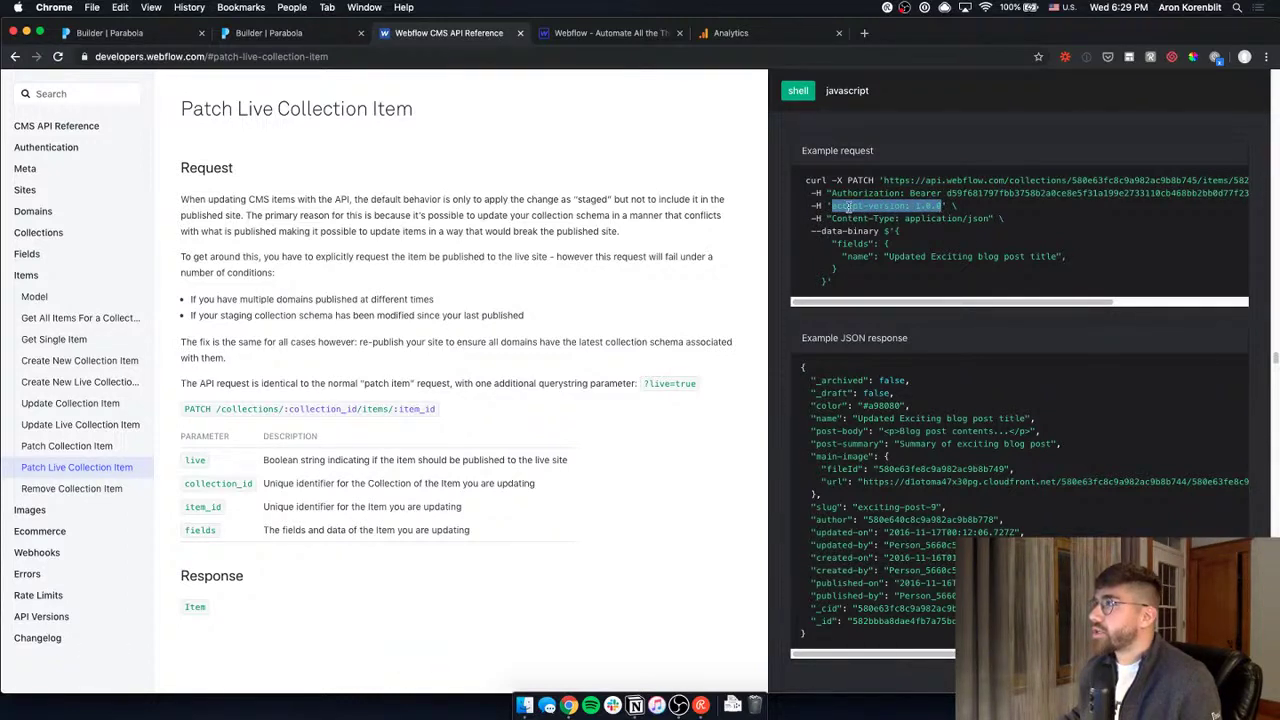
Add a custom header to Parabola's API Export with the key accept-version and the value 1.0.0.
left_click(335, 33)
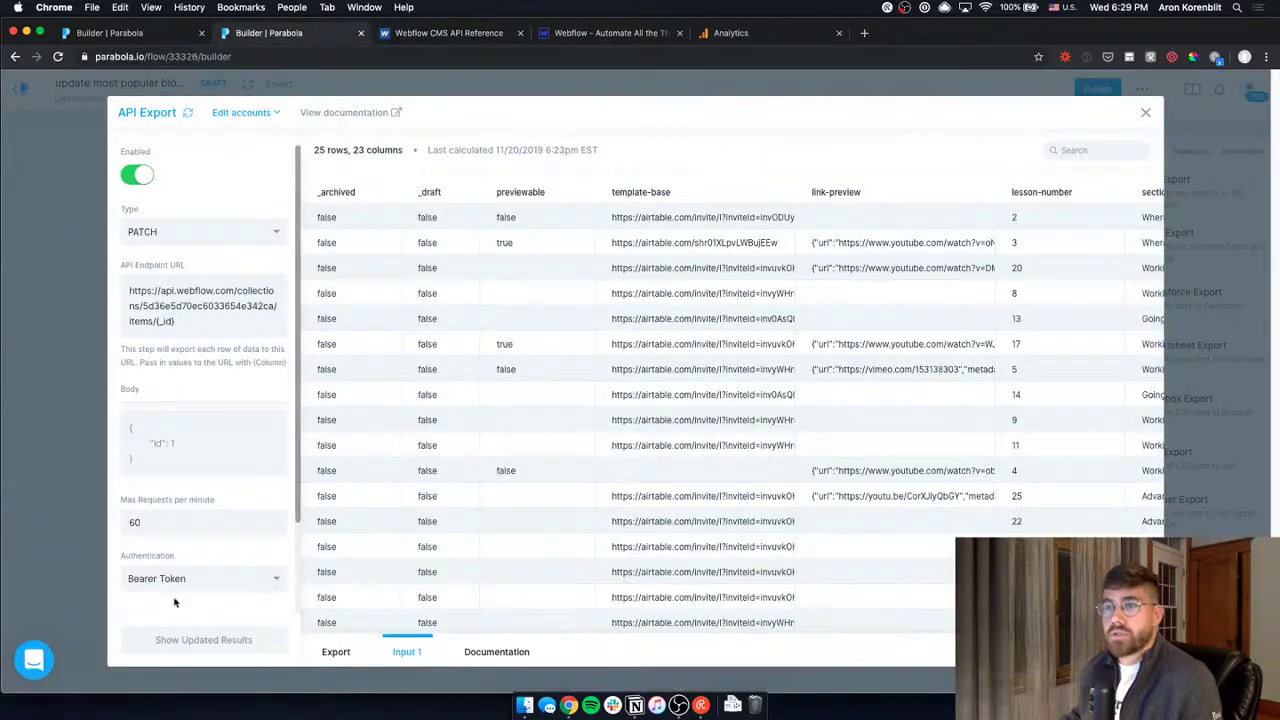
scroll(200, 500, "down", 1)
scroll(197, 610, "down", 2)
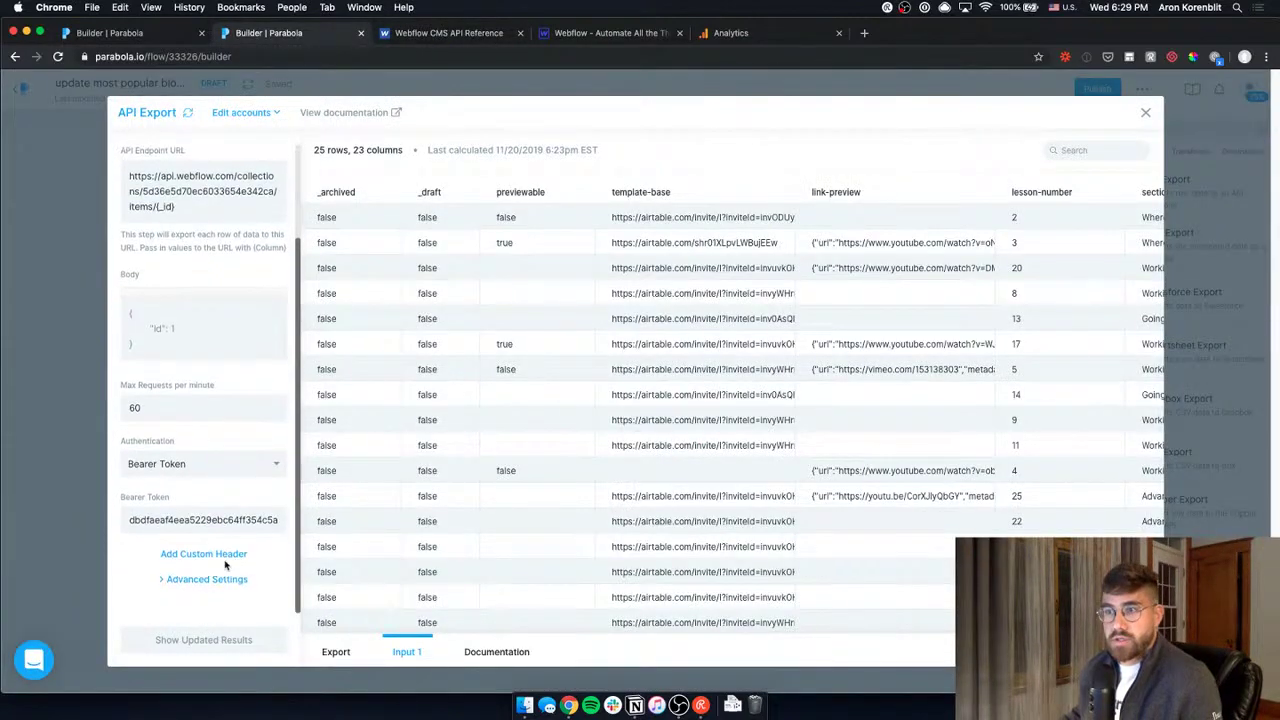
scroll(210, 567, "down", 3)
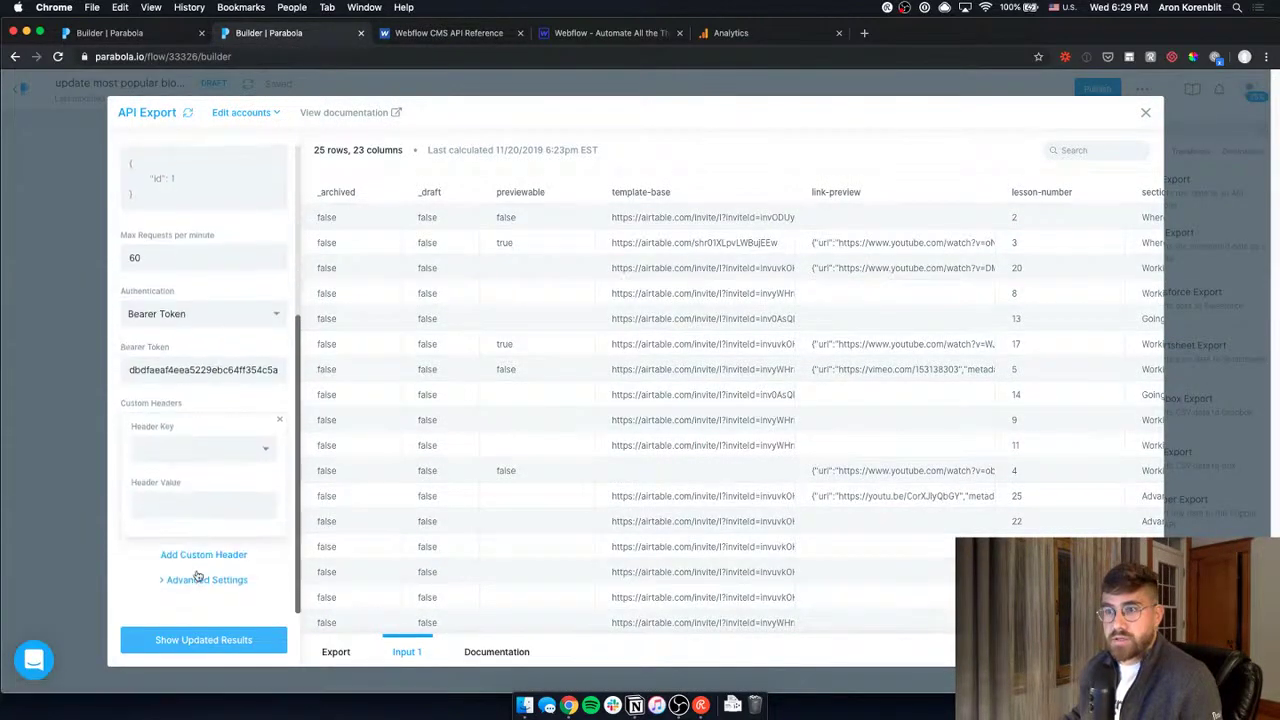
left_click(208, 450)
key("ctrl+v")
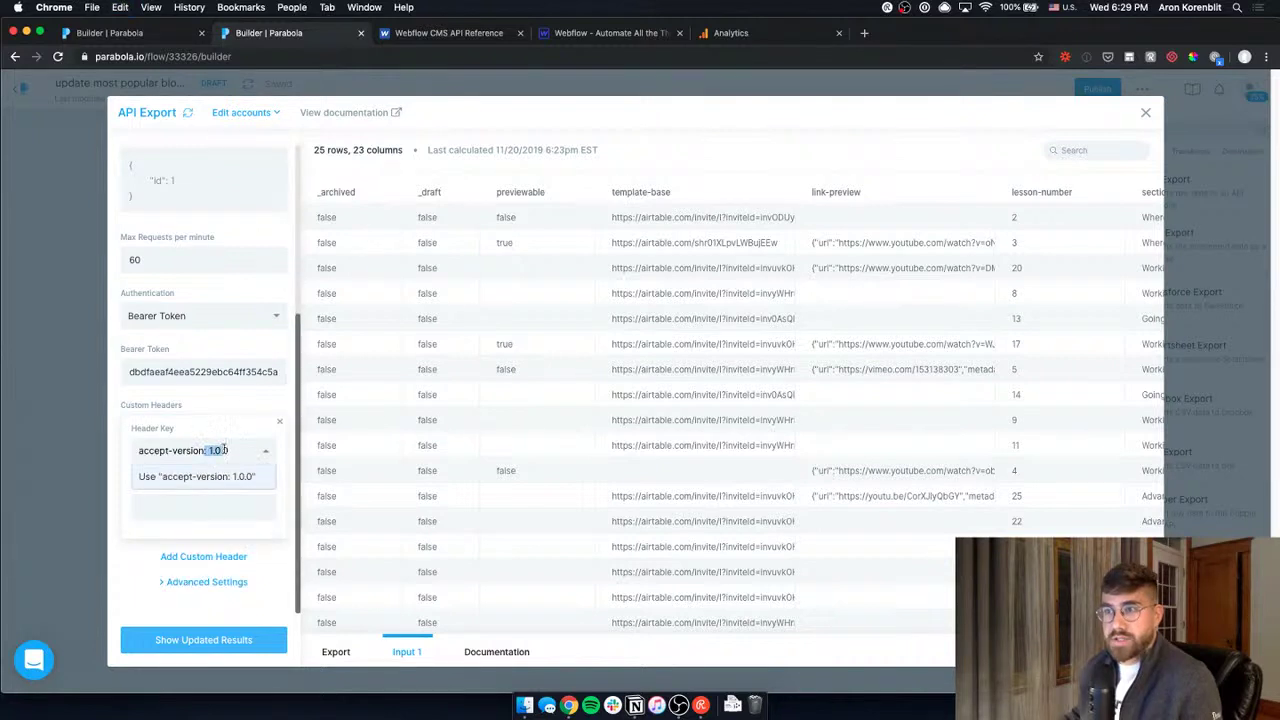
key("BackSpace")
key("Return")
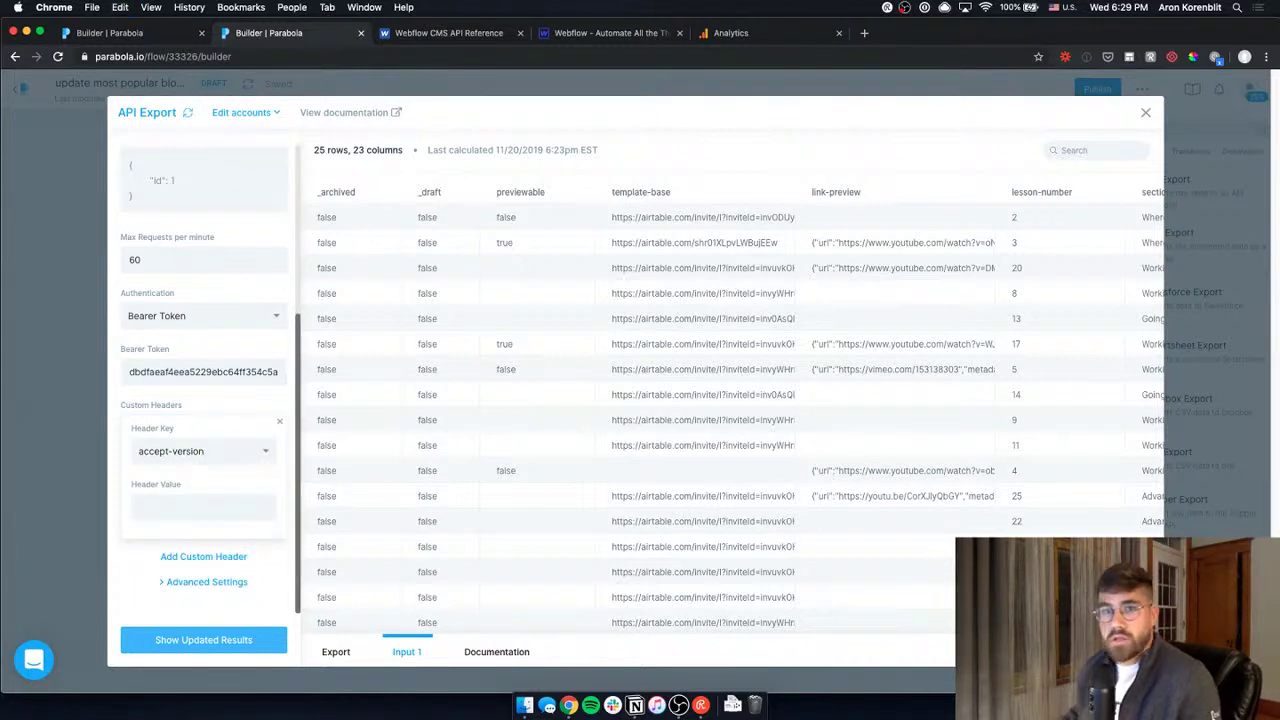
left_click(211, 504)
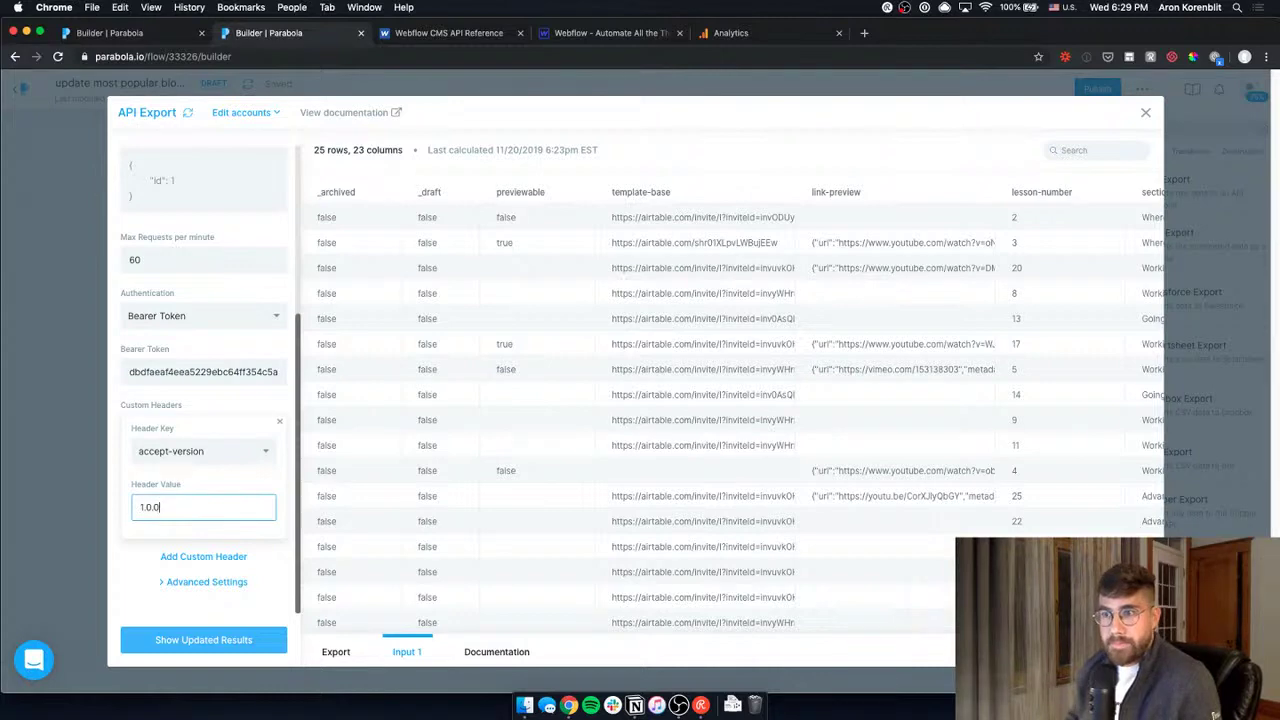
type("1.0.0")
Add a second custom header to the API Export and select the Content-Type: application/json header in the Webflow example request.
left_click(214, 557)
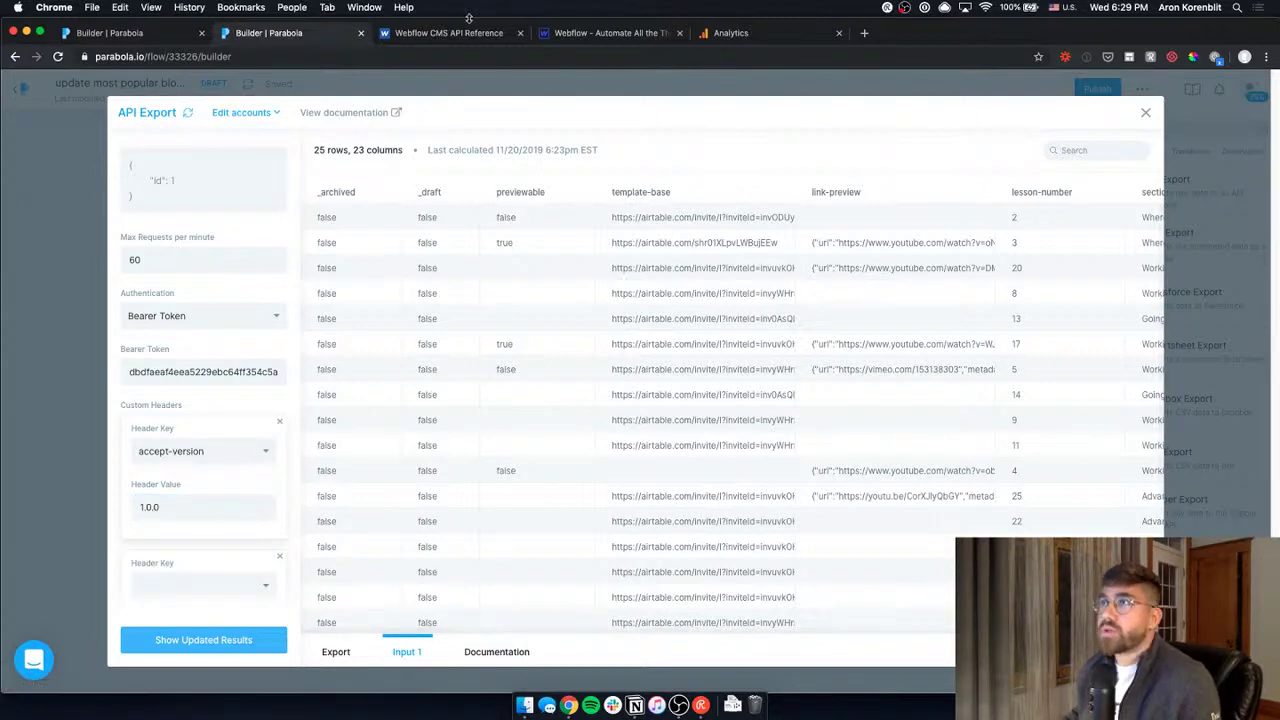
left_click(600, 35)
left_click(455, 33)
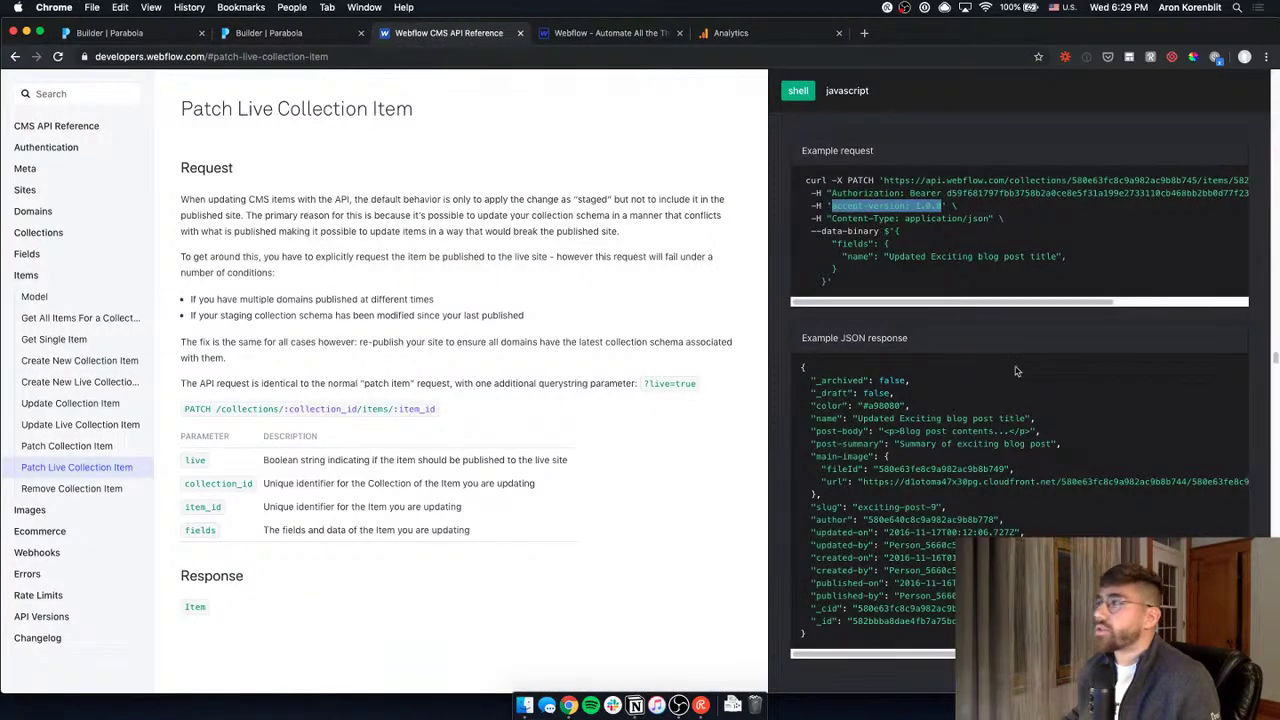
left_click_drag(835, 218, 992, 214)
left_click(320, 40)
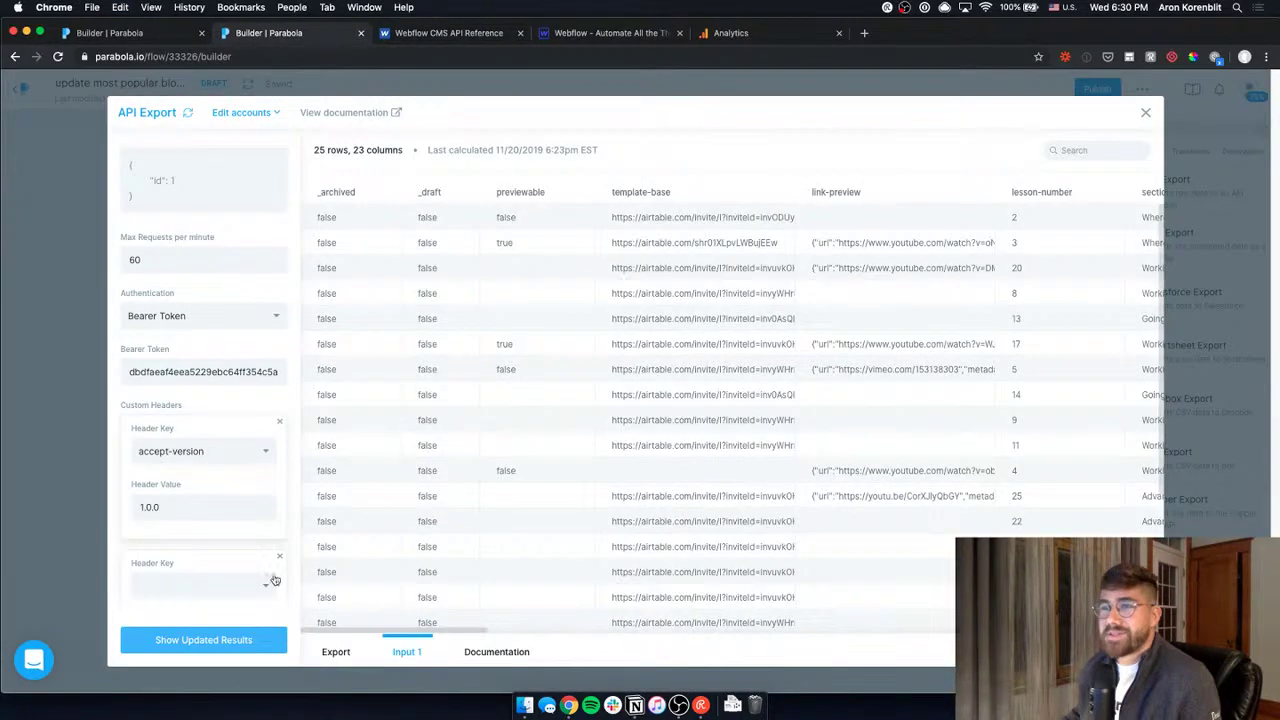
Set the second custom header's key to Content-Type.
left_click(200, 451)
left_click(443, 35)
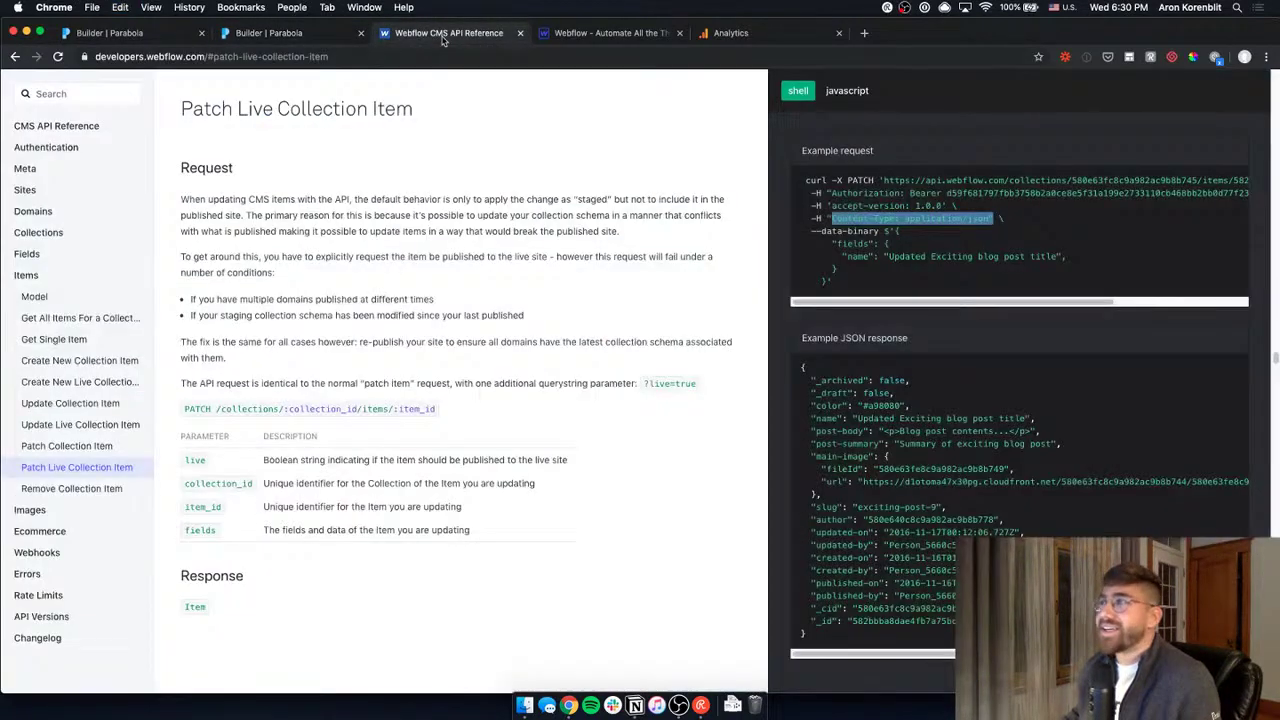
left_click(332, 40)
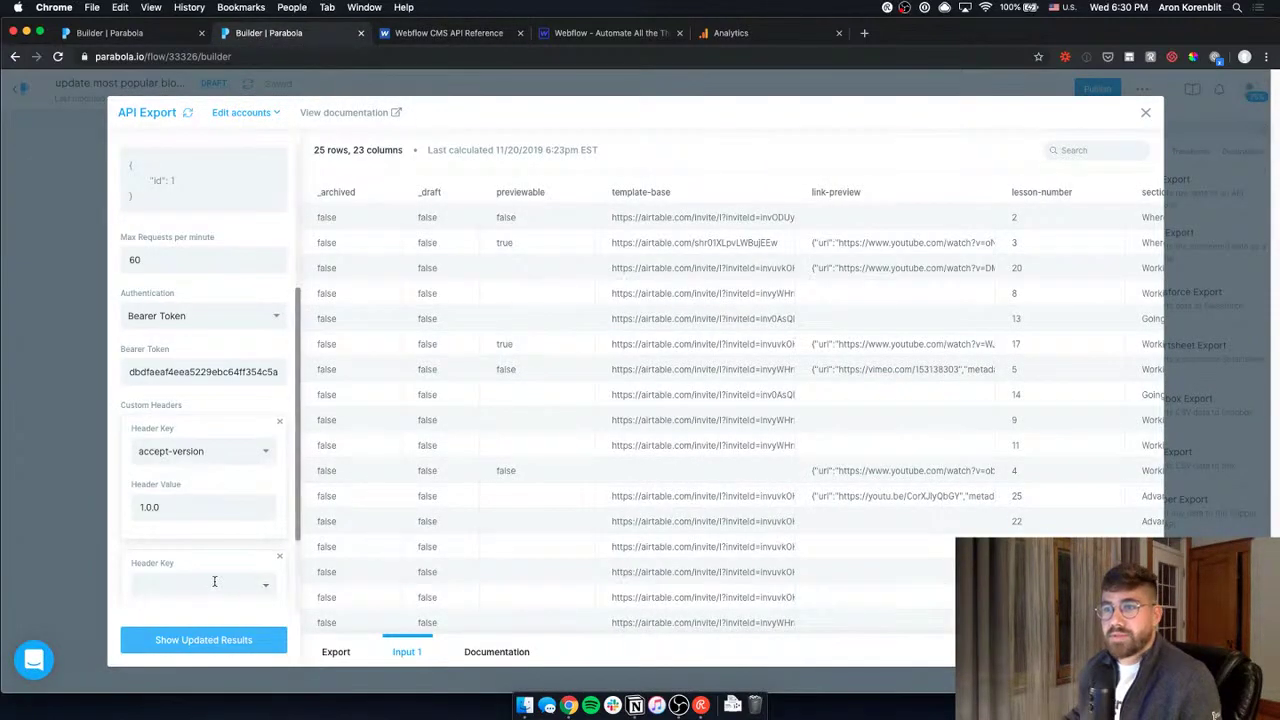
left_click(200, 451)
type("conten")
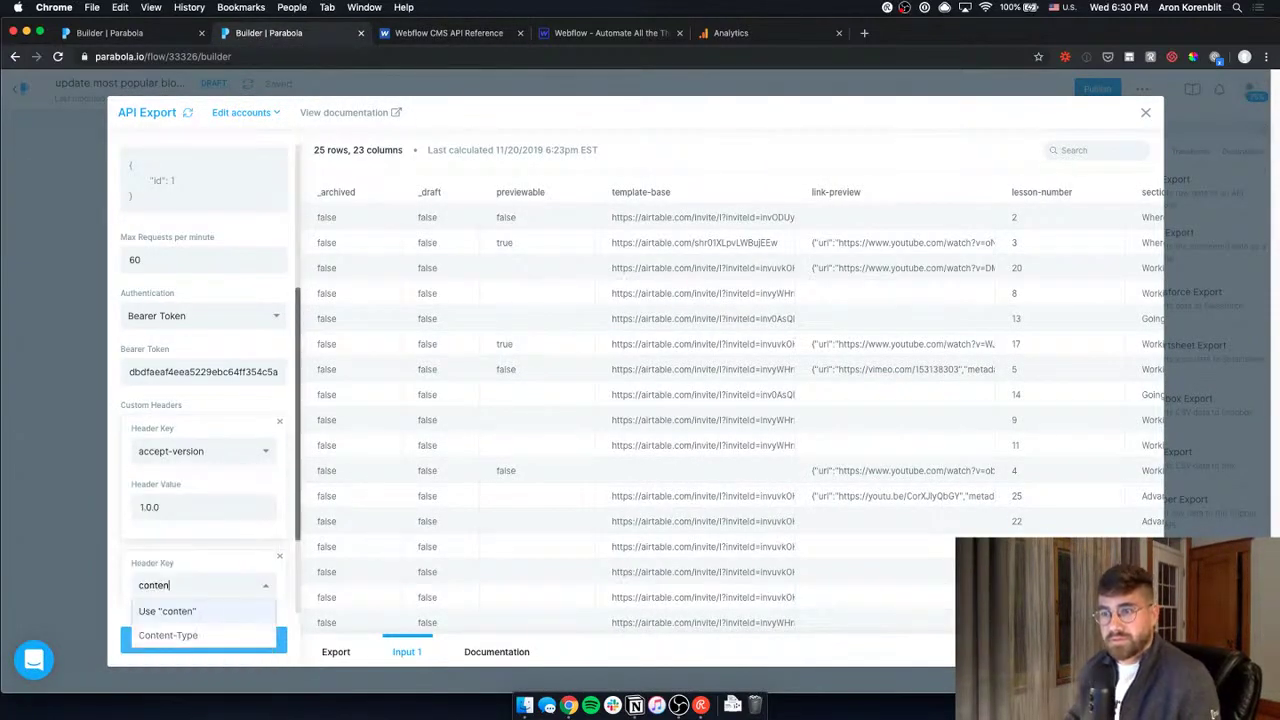
left_click(194, 640)
scroll(195, 560, "down", 3)
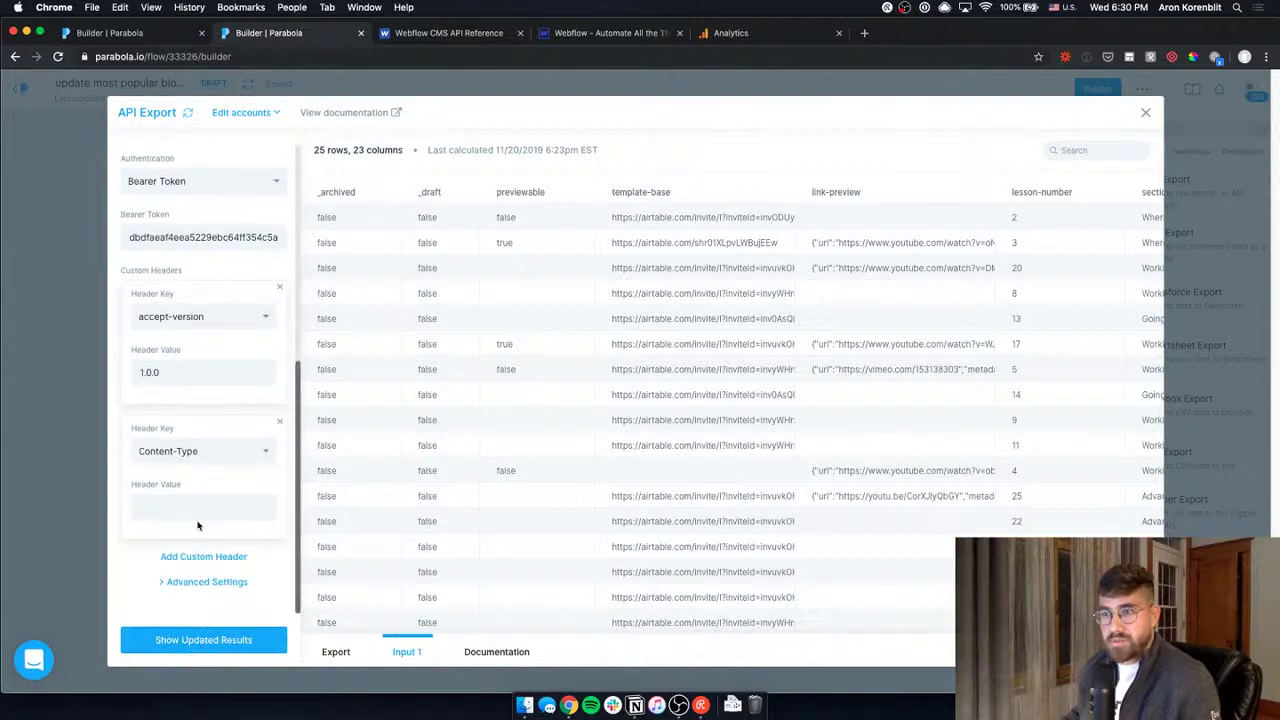
Copy application/json from the Webflow example request and set it as the Content-Type header's value in Parabola's API Export.
left_click(443, 33)
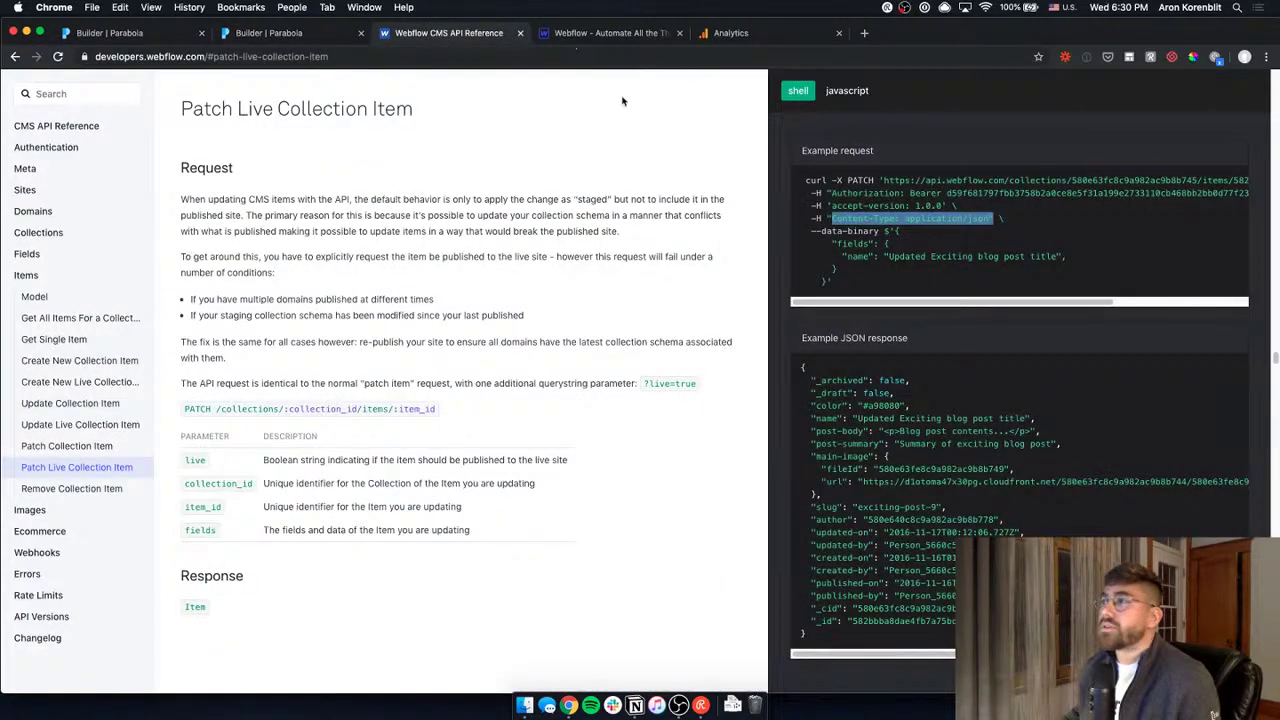
left_click(920, 220)
left_click_drag(906, 220, 990, 218)
key("super+c")
left_click(300, 33)
scroll(309, 551, "down", 2)
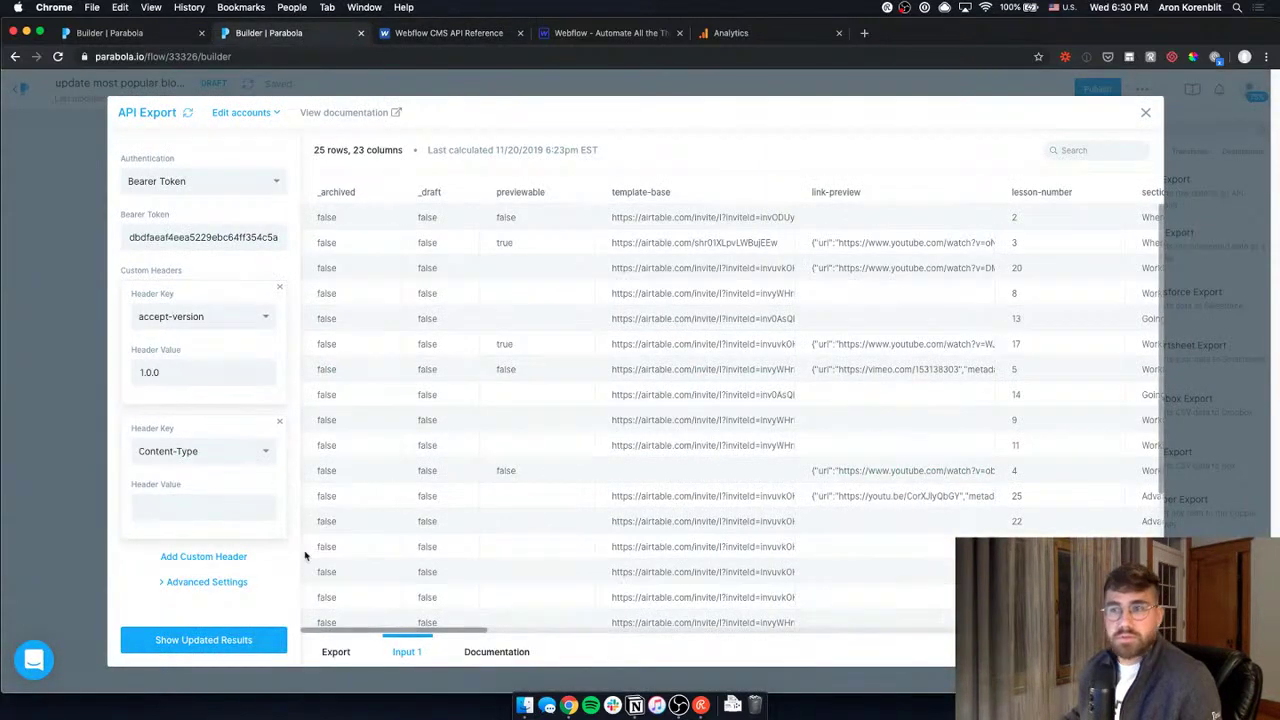
left_click(251, 502)
key("super+v")
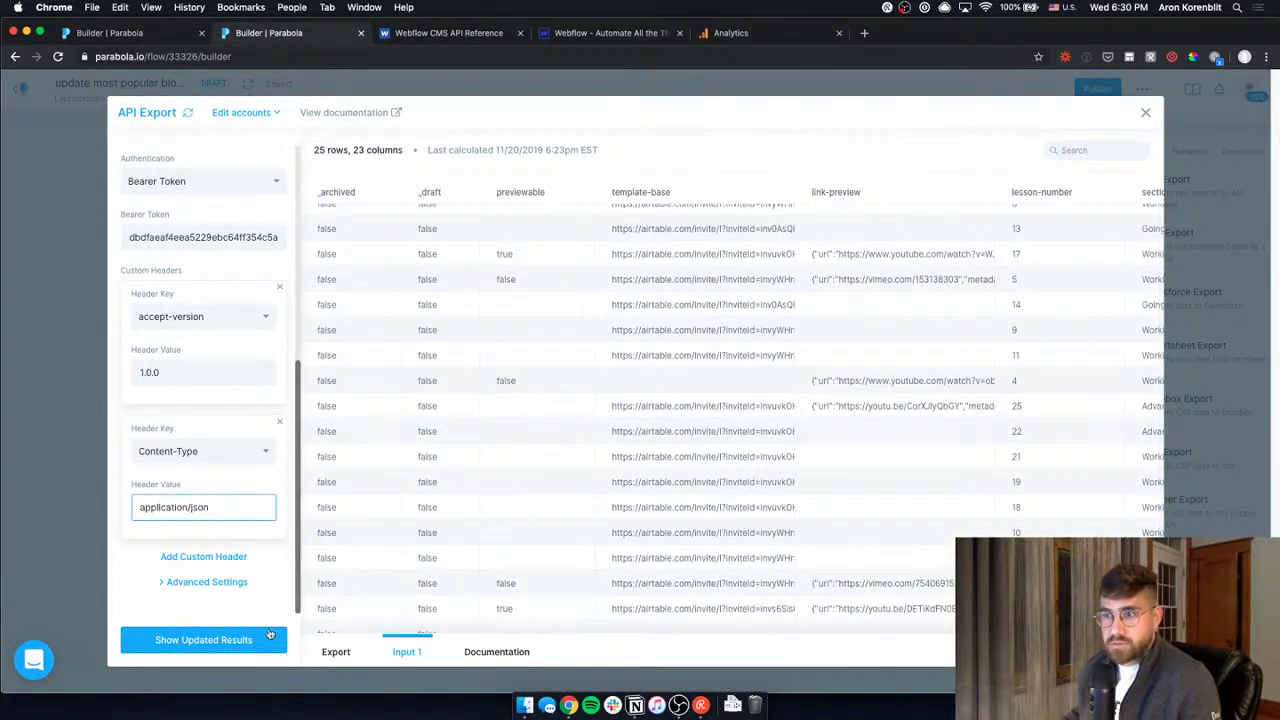
Compare the API Export's endpoint URL with Webflow's documented PATCH path and the _cid and _id columns of the input data.
scroll(263, 474, "up", 3)
scroll(234, 366, "up", 2)
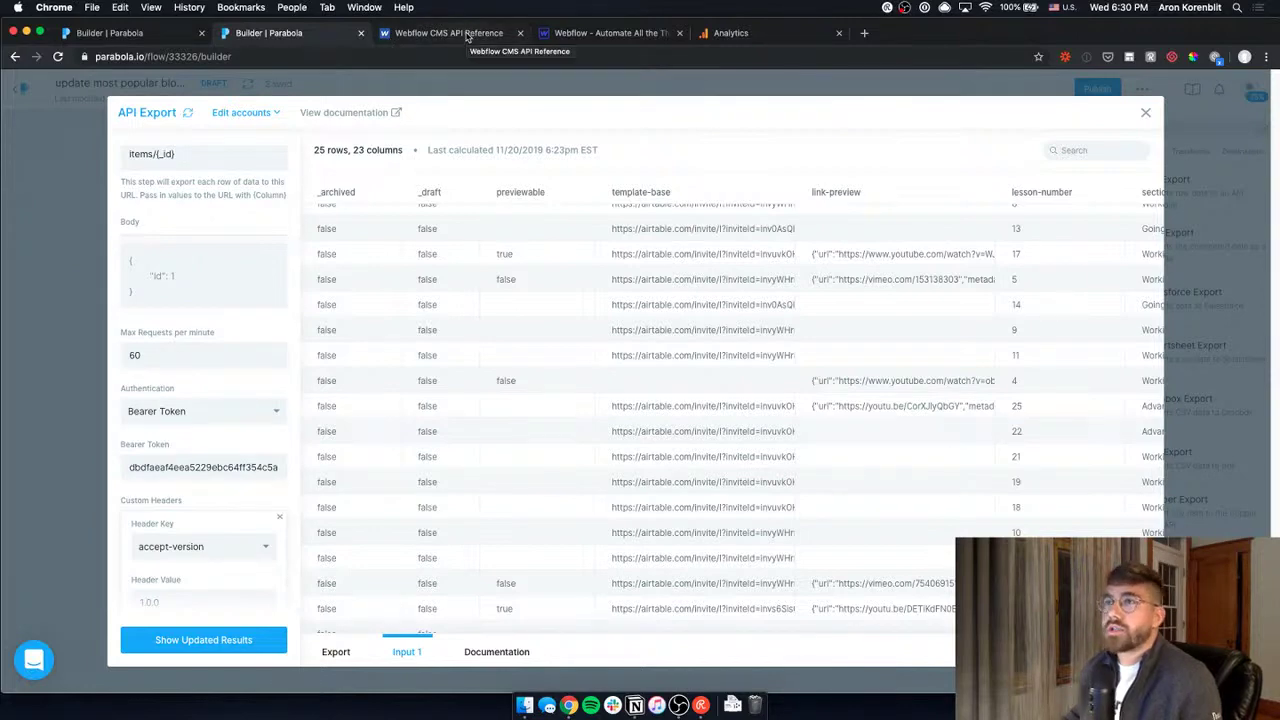
scroll(200, 310, "up", 3)
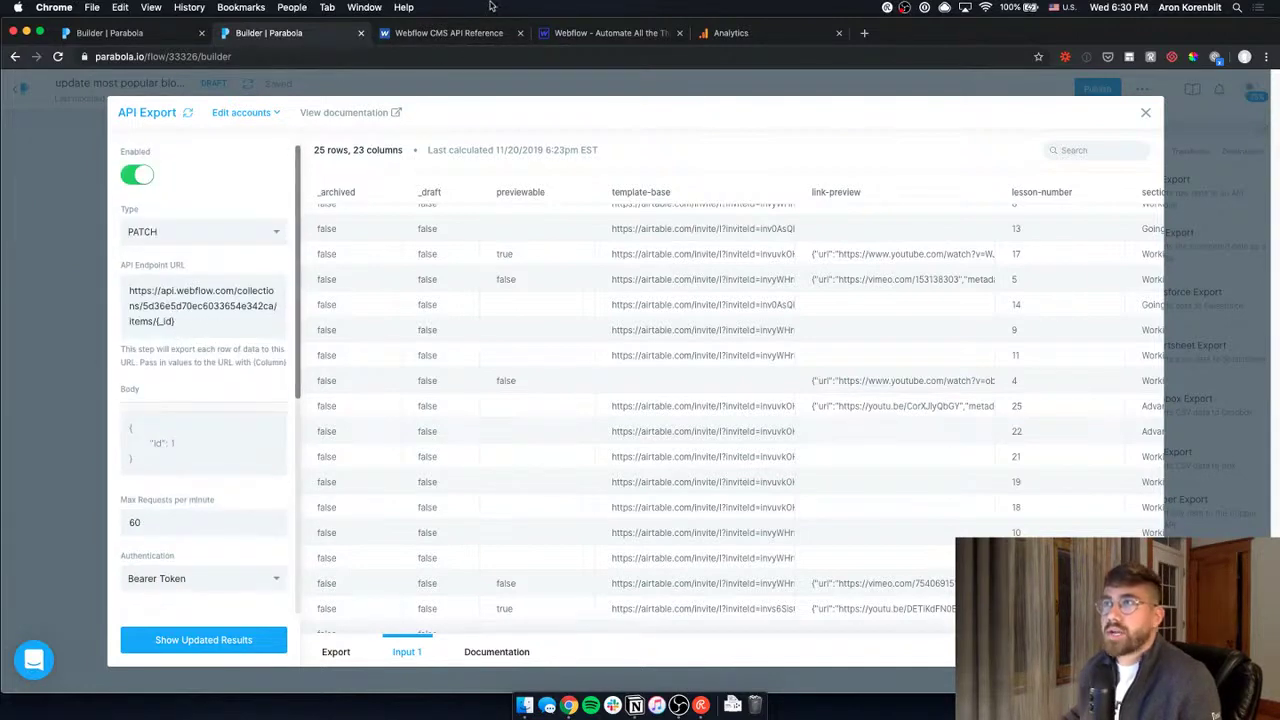
left_click(470, 33)
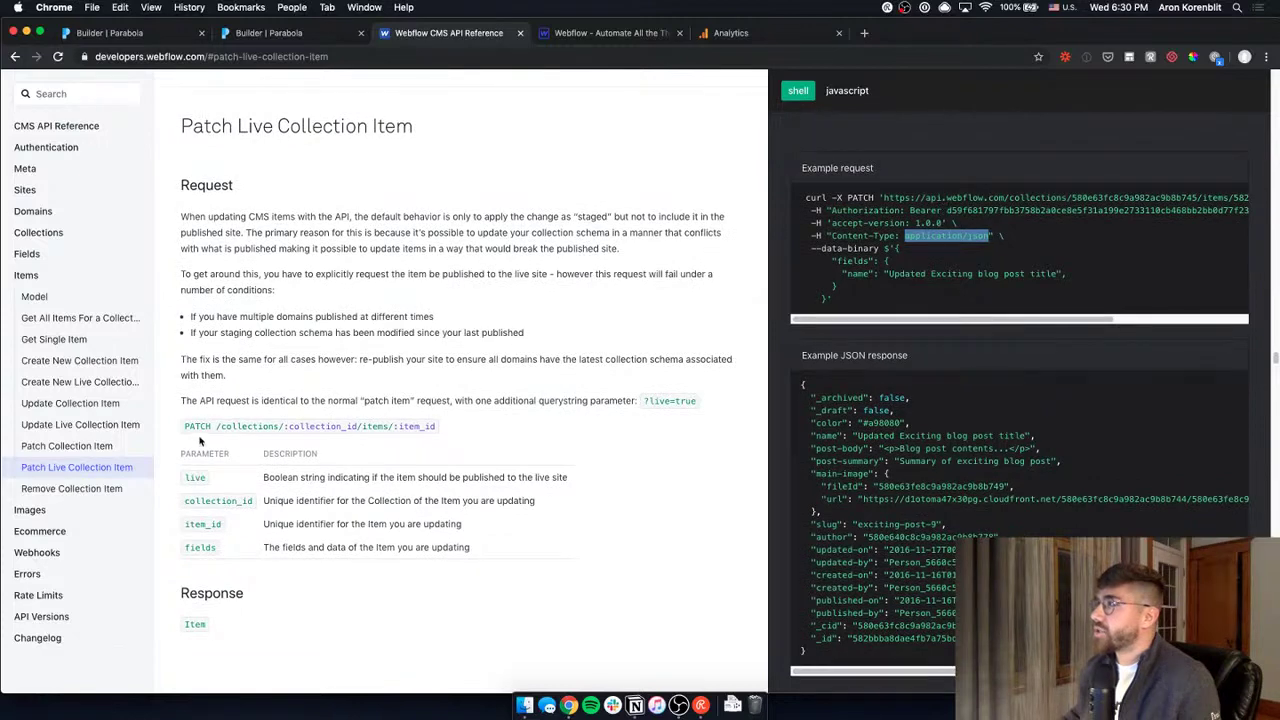
double_click(250, 426)
left_click(230, 32)
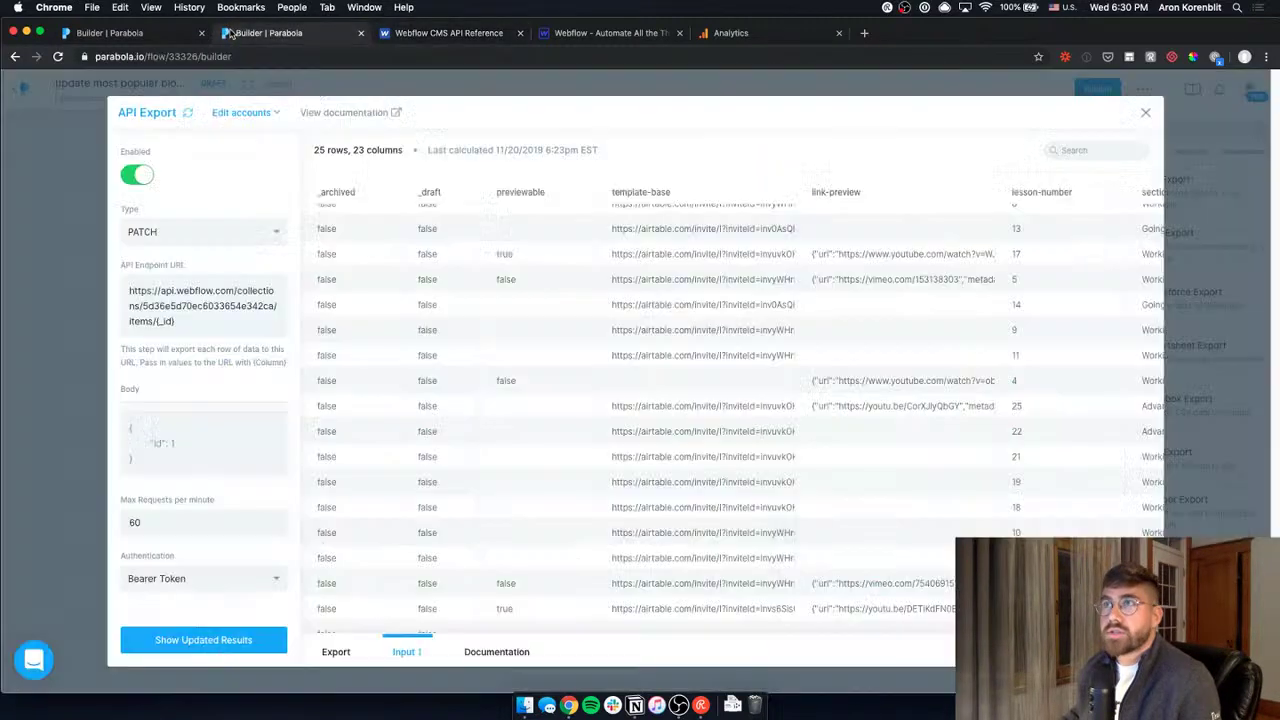
double_click(216, 305)
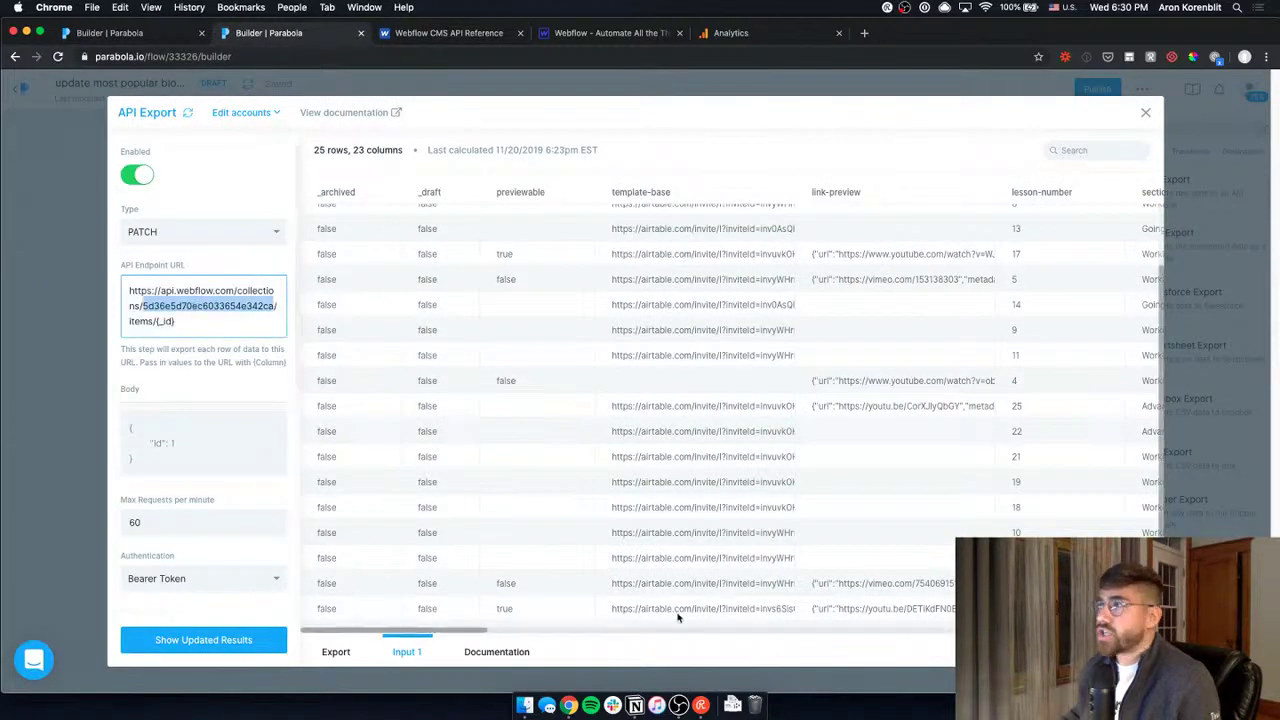
scroll(413, 622, "right", 15)
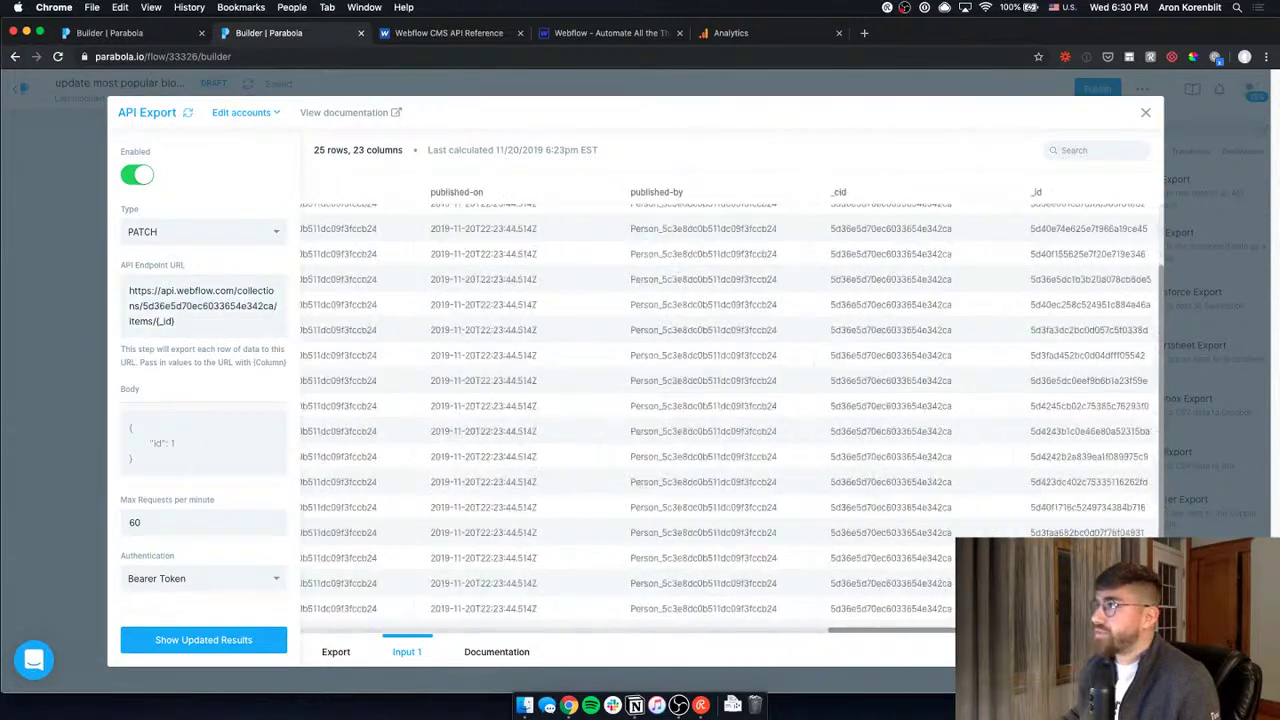
scroll(590, 363, "up", 2)
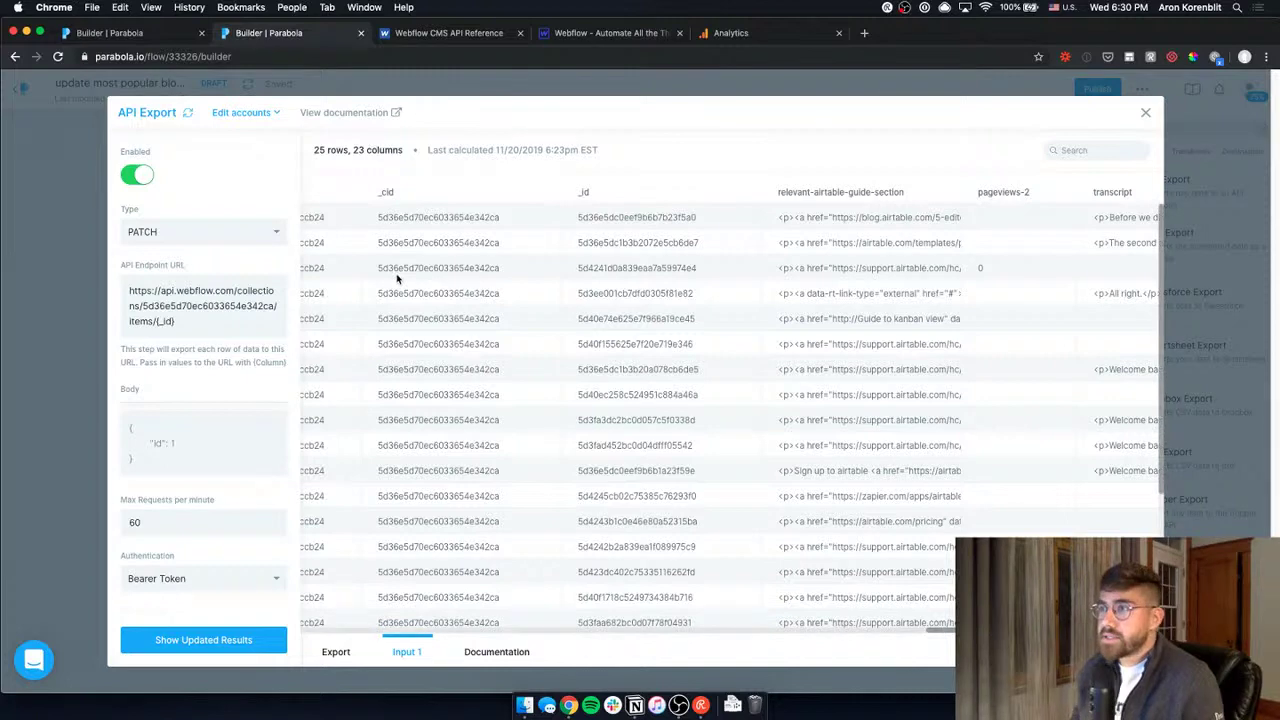
left_click(245, 302)
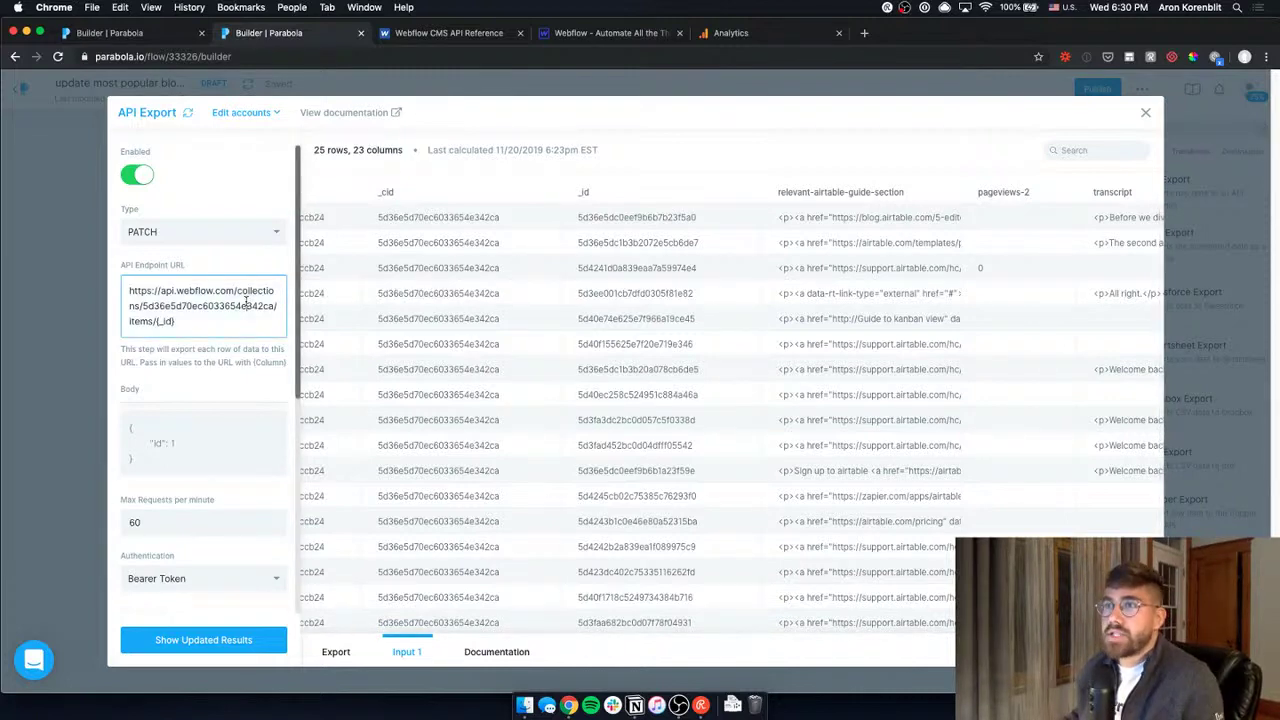
double_click(245, 302)
left_click(178, 321)
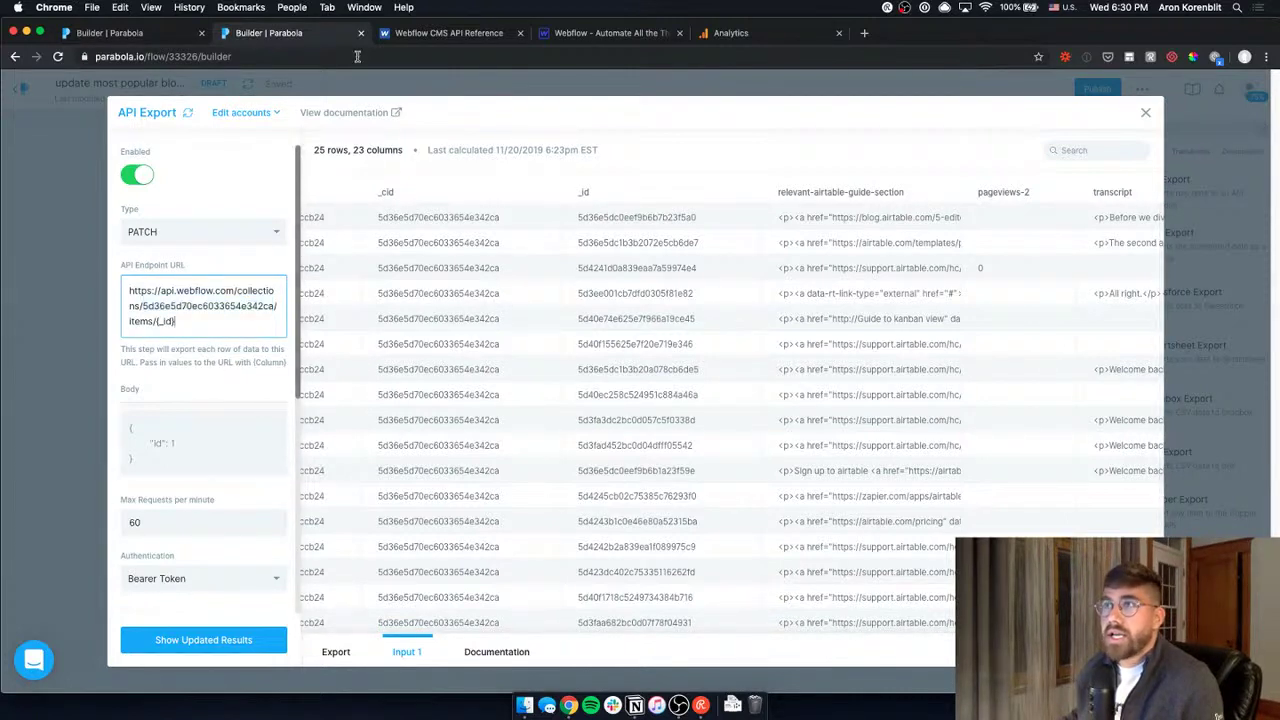
left_click(425, 33)
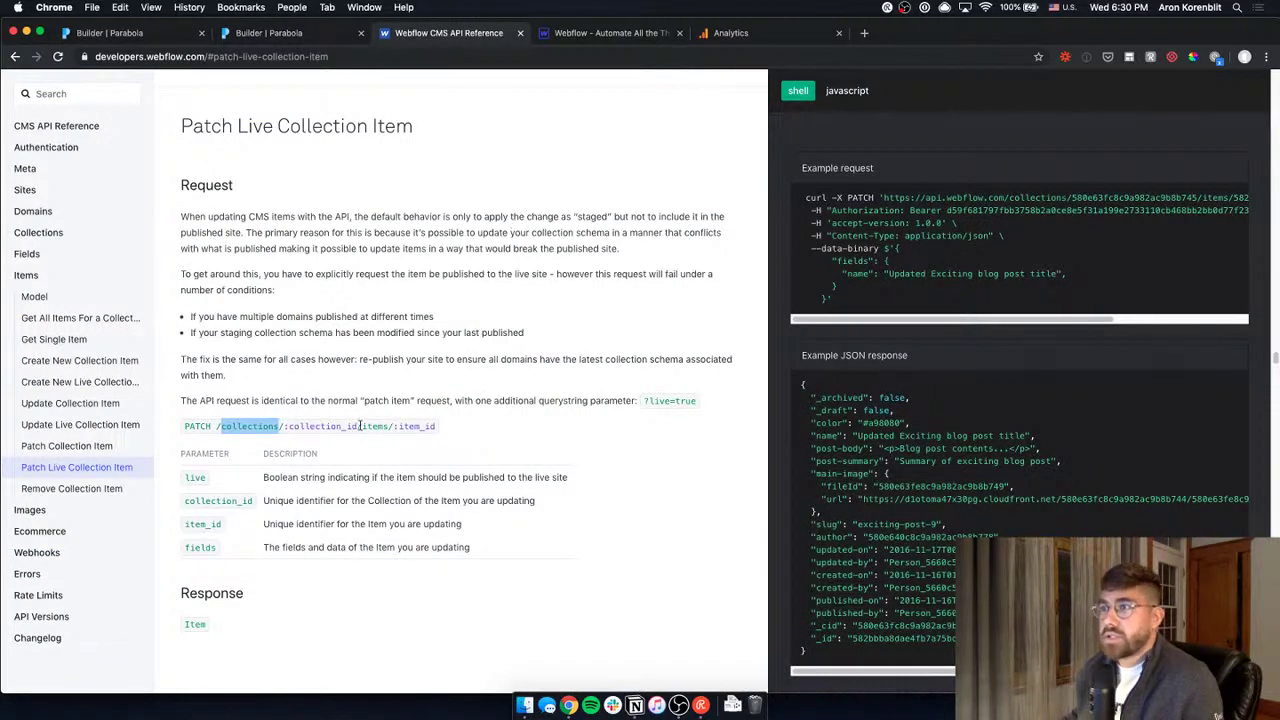
Copy the JSON data block with the "fields" object from the Webflow example request into the API Export's body in Parabola.
left_click(250, 32)
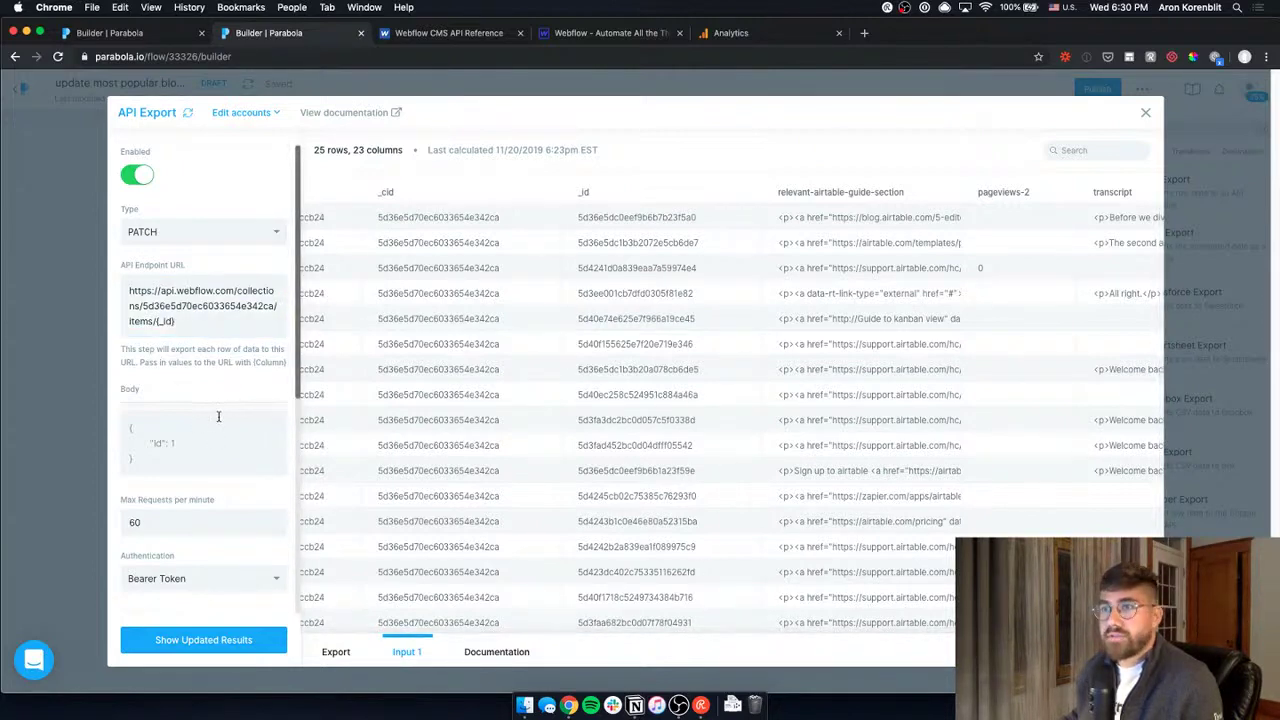
left_click(430, 34)
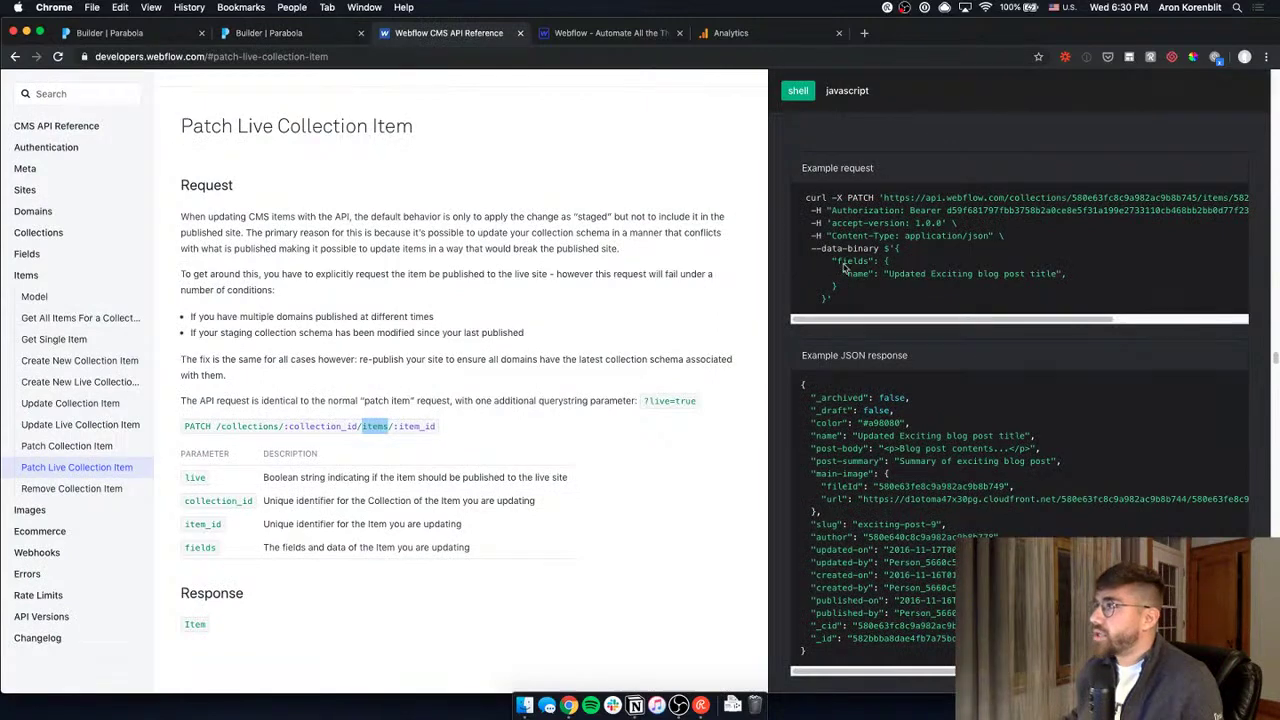
left_click_drag(899, 248, 822, 298)
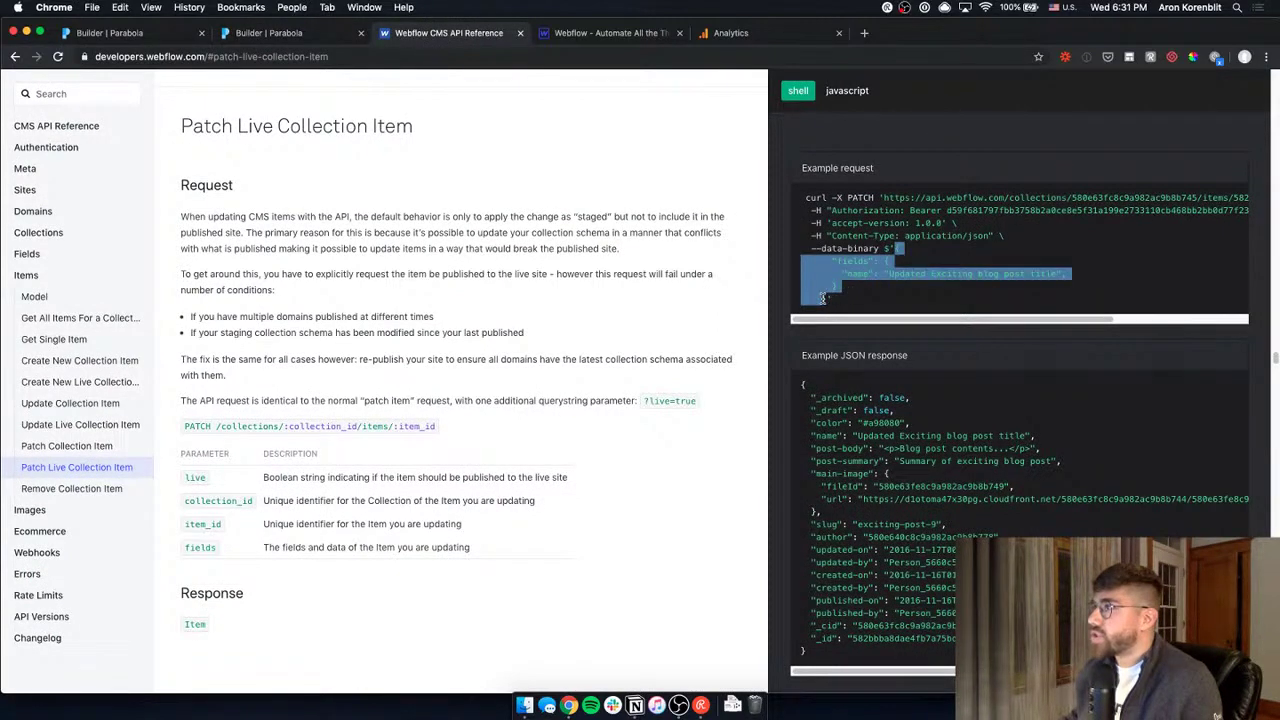
left_click(290, 38)
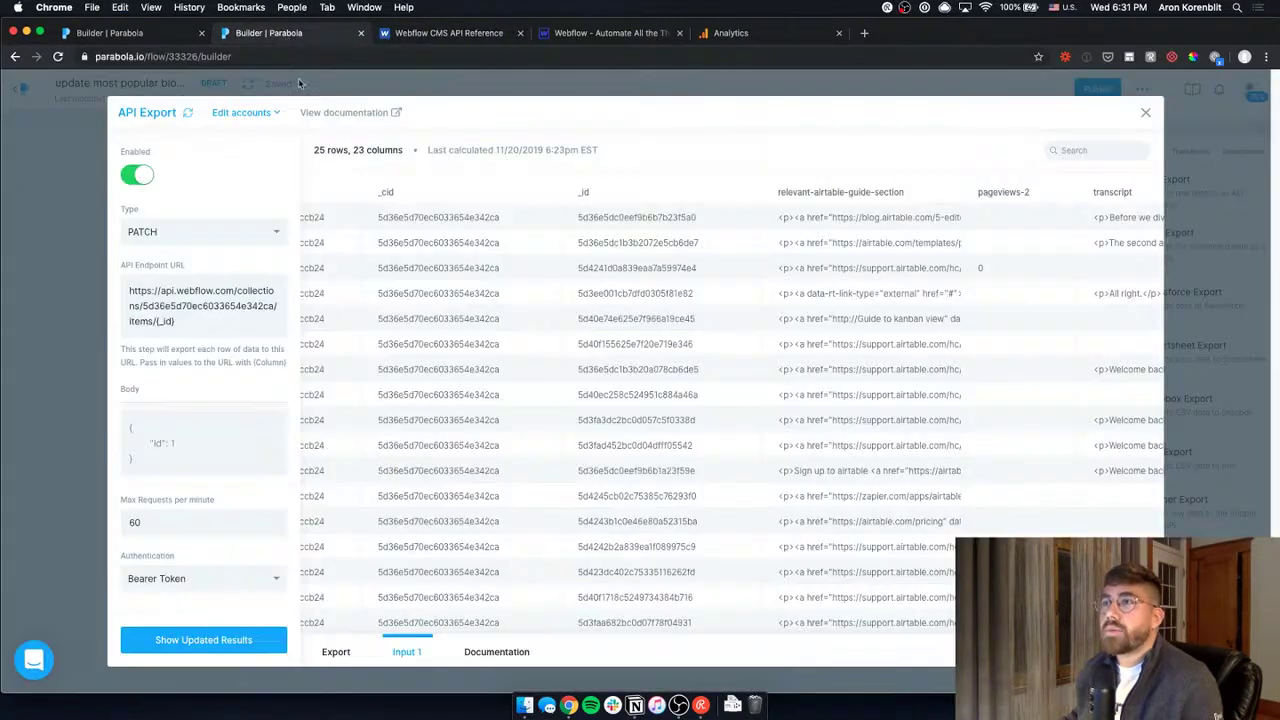
left_click(157, 427)
type("{   \"fields\": {     \"name\": \"Updated Exciting blog post title\",   } }")
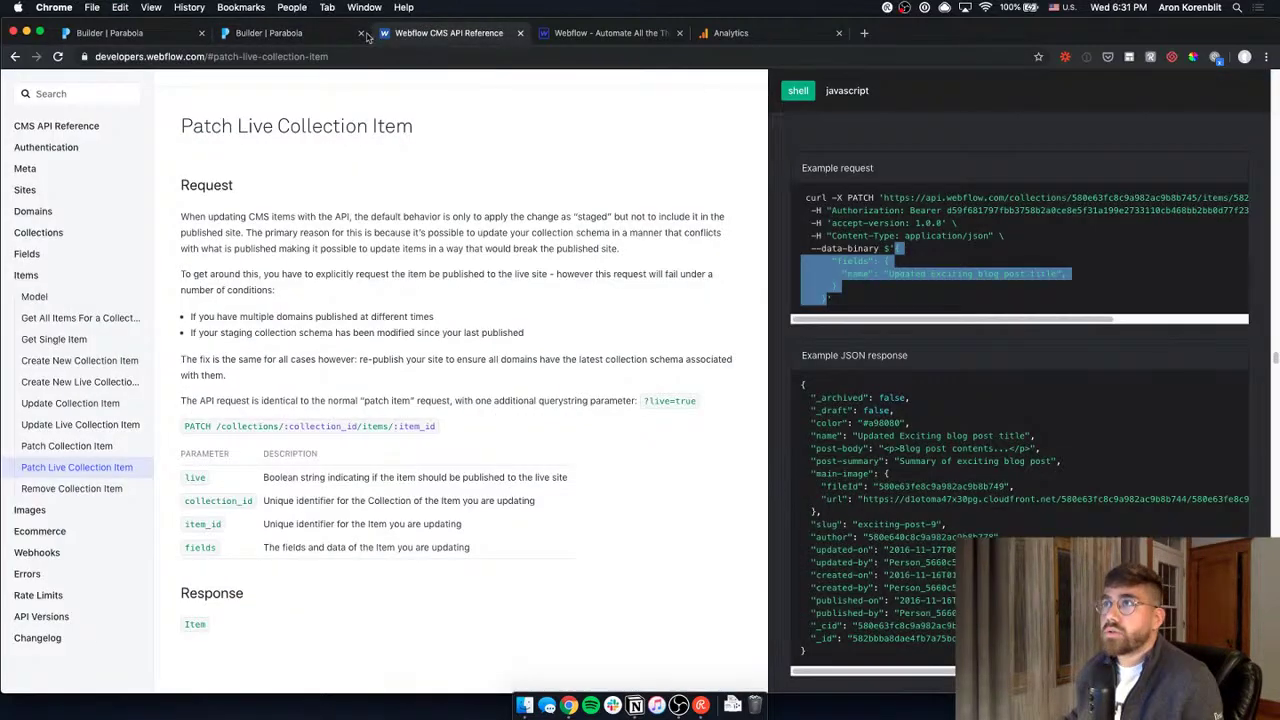
left_click(400, 33)
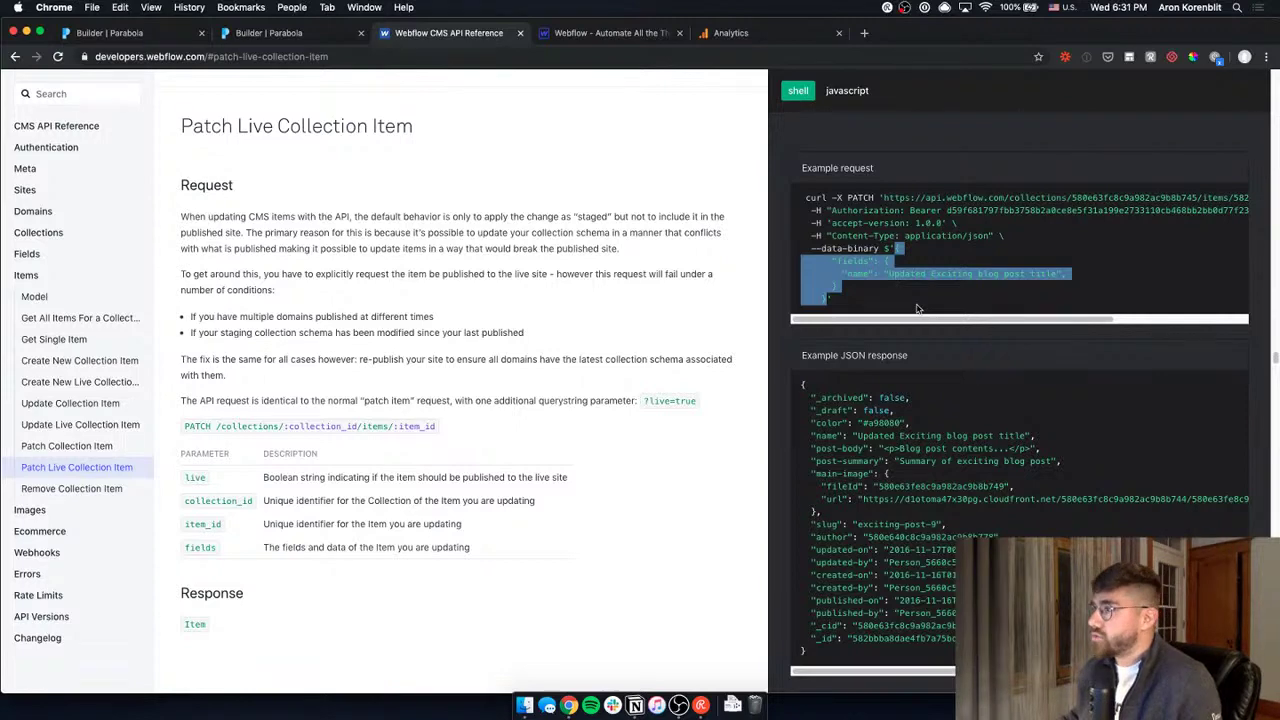
left_click(235, 33)
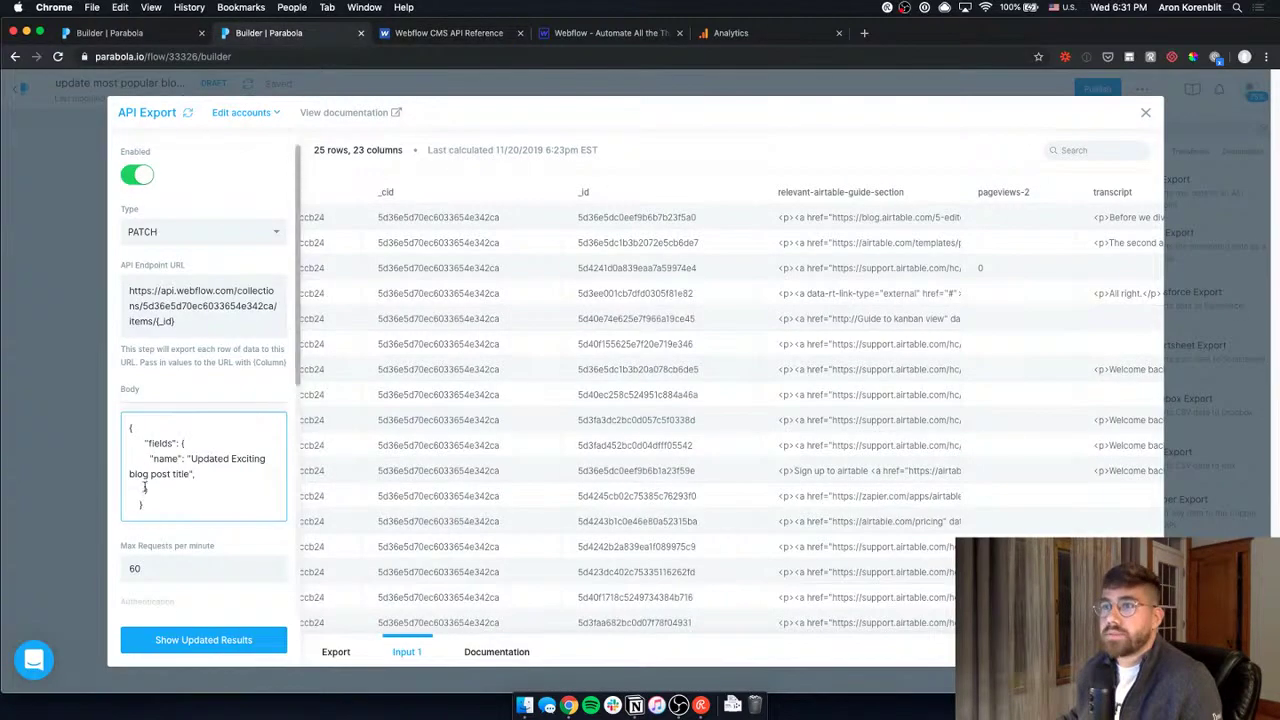
Replace the "name" key in the request body with pageviews-2, matching the input data's column name.
scroll(853, 624, "left", 10)
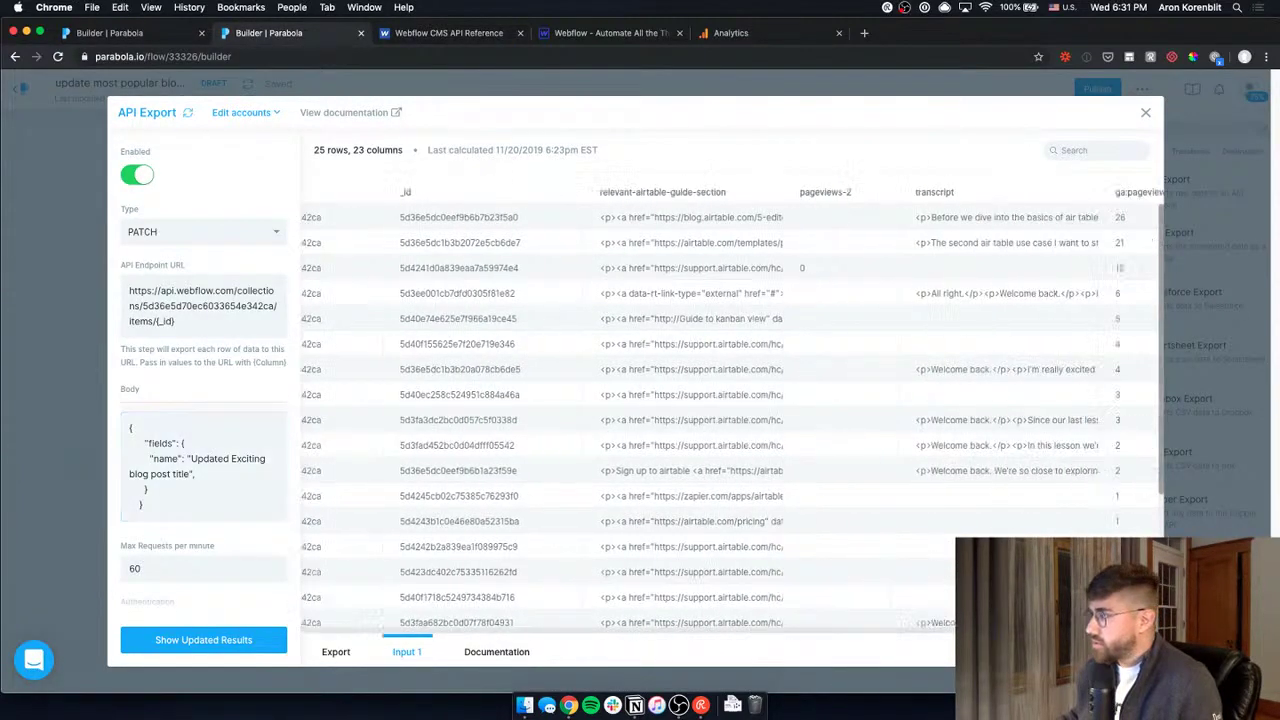
scroll(853, 624, "left", 10)
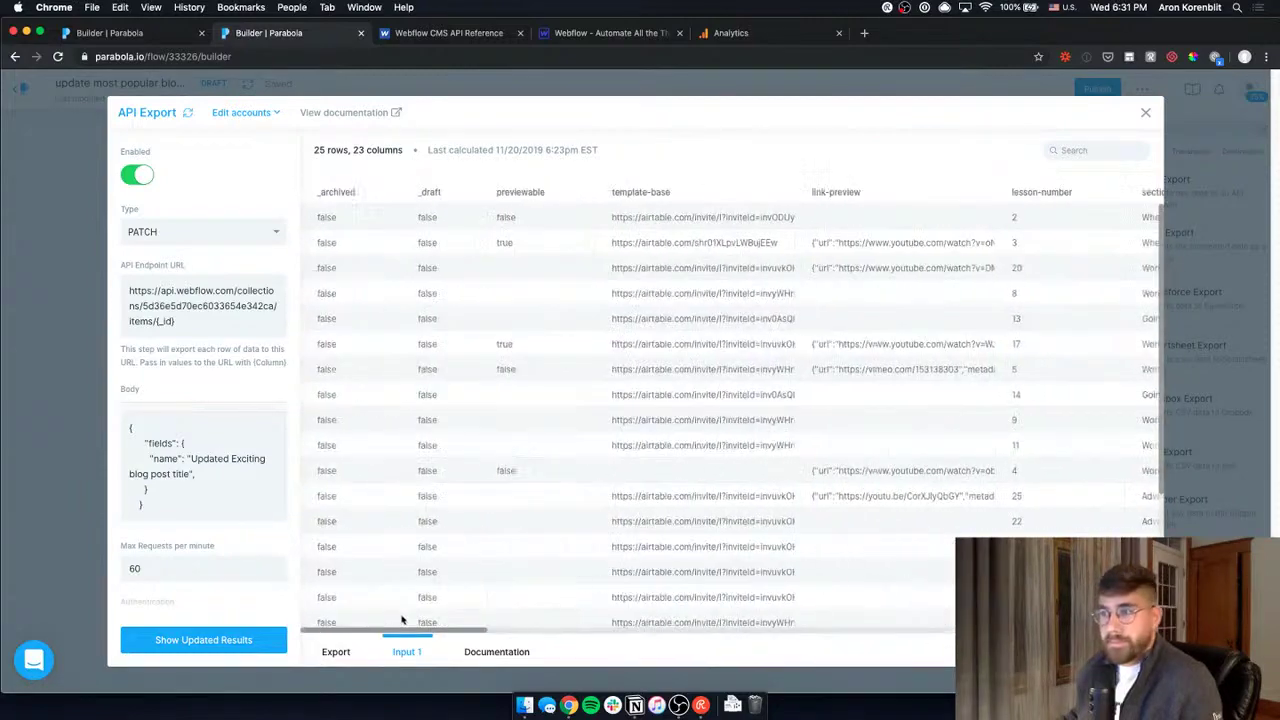
double_click(177, 456)
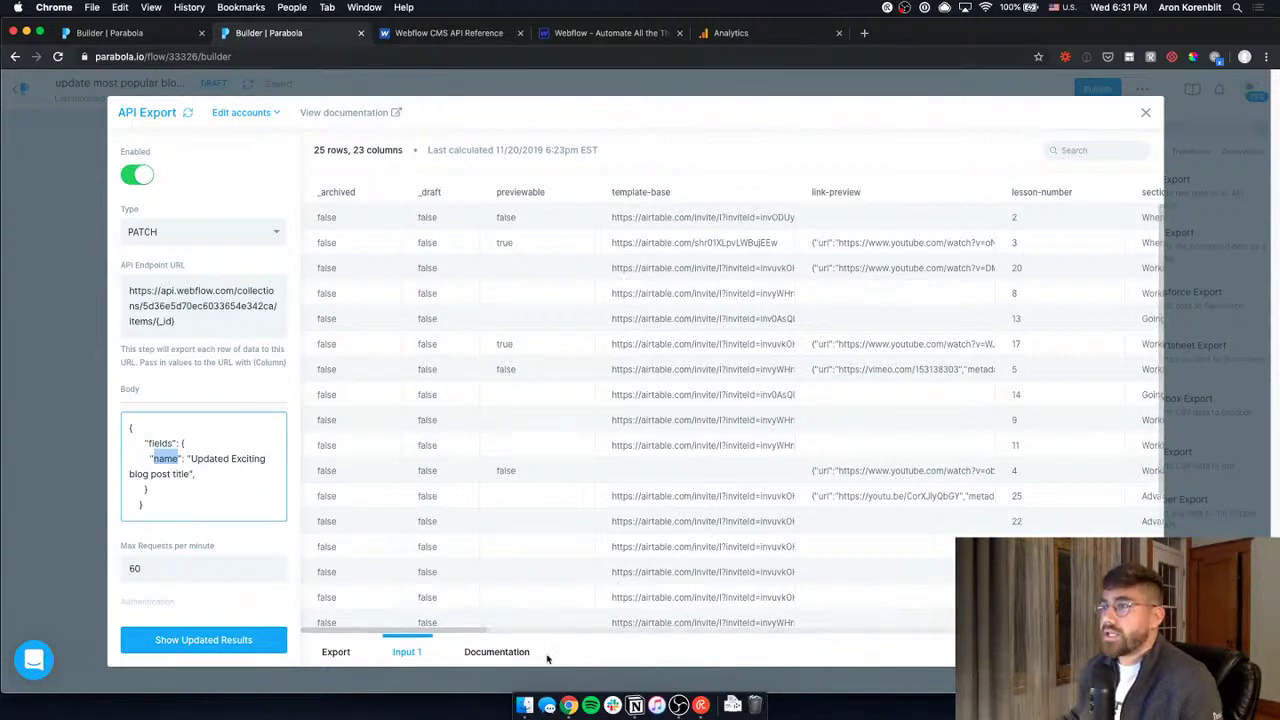
left_click_drag(443, 631, 1076, 631)
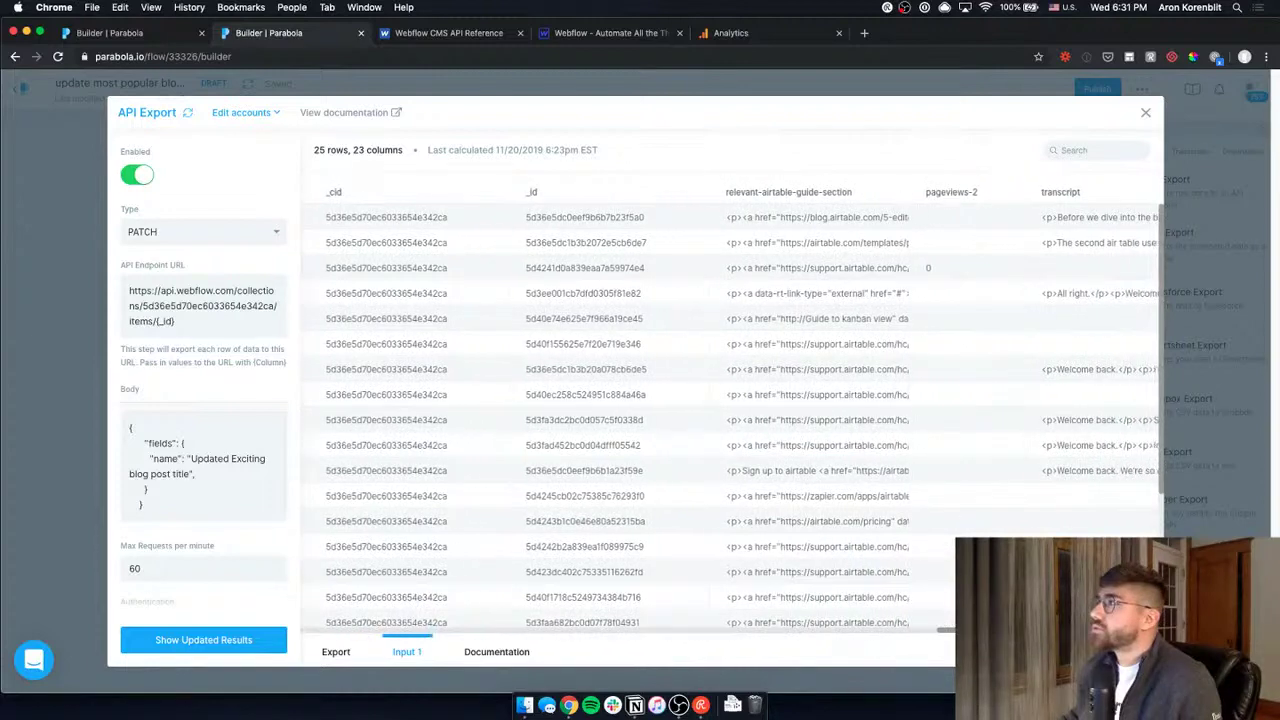
double_click(165, 458)
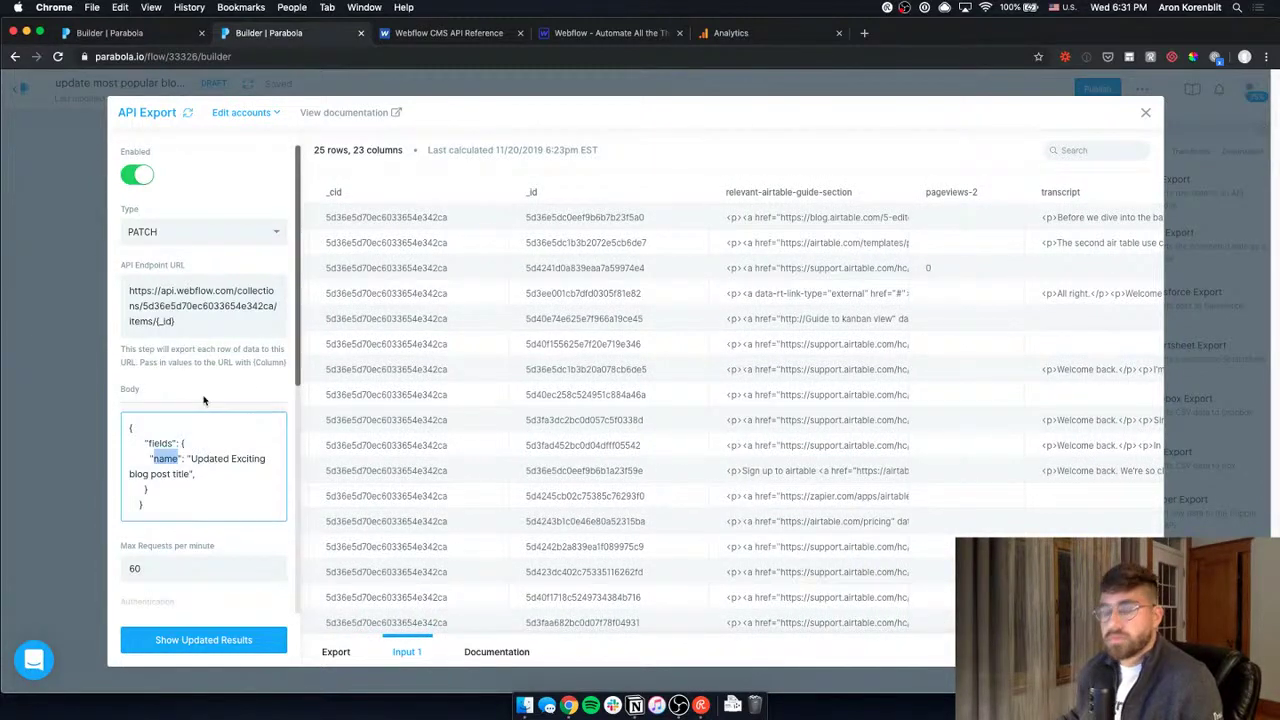
type("pageviews-2")
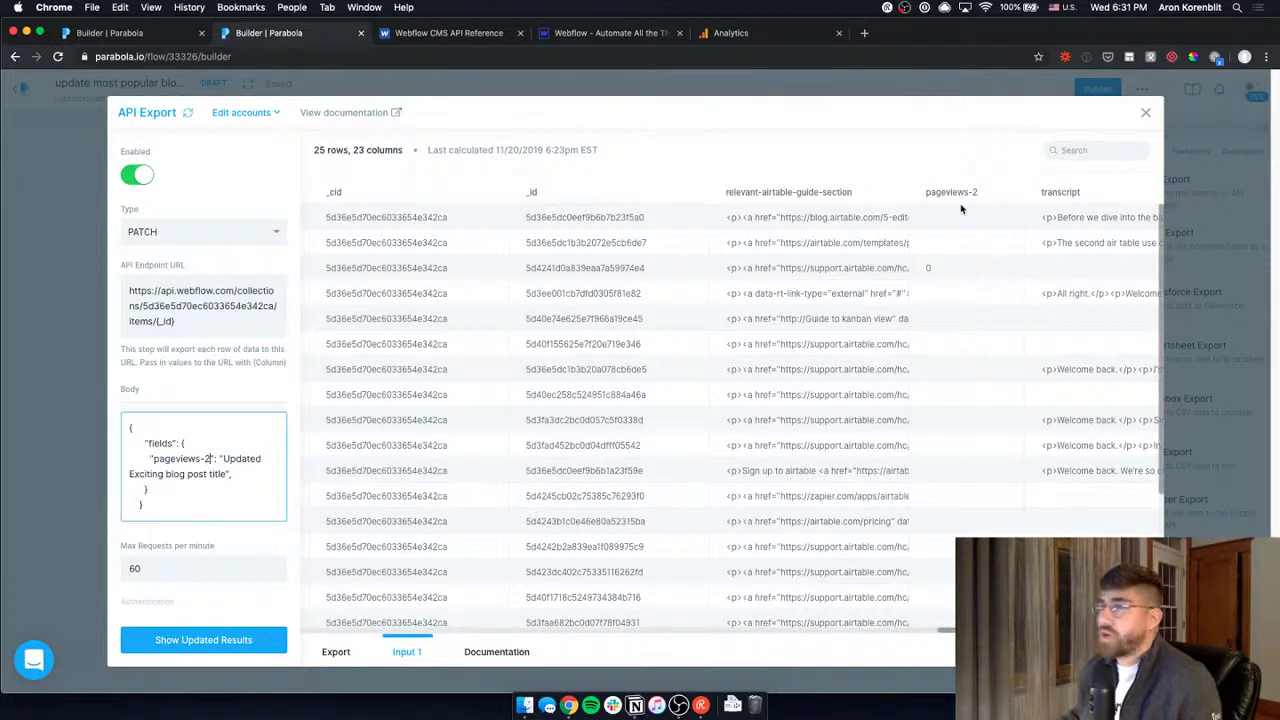
Replace the placeholder title after "pageviews-2" in the request body with {ga:pageviews}, copying the column name from the input data.
left_click(500, 38)
left_click(870, 283)
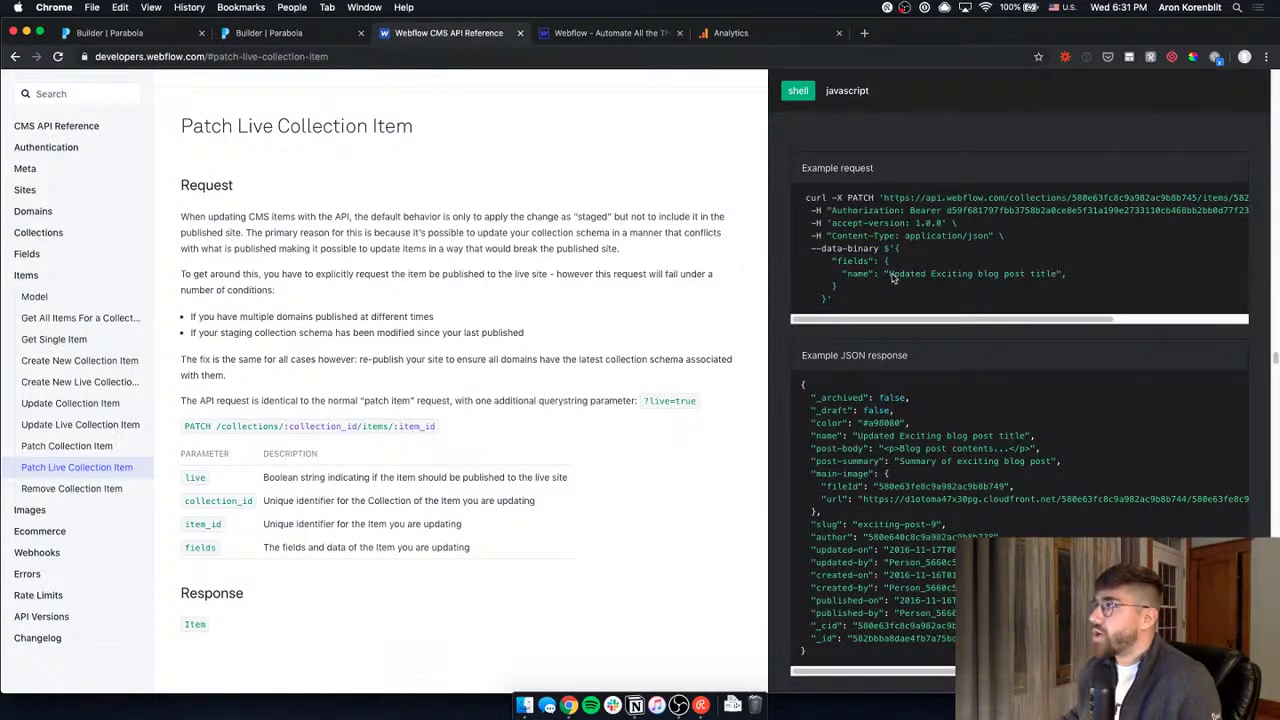
left_click_drag(893, 279, 1050, 283)
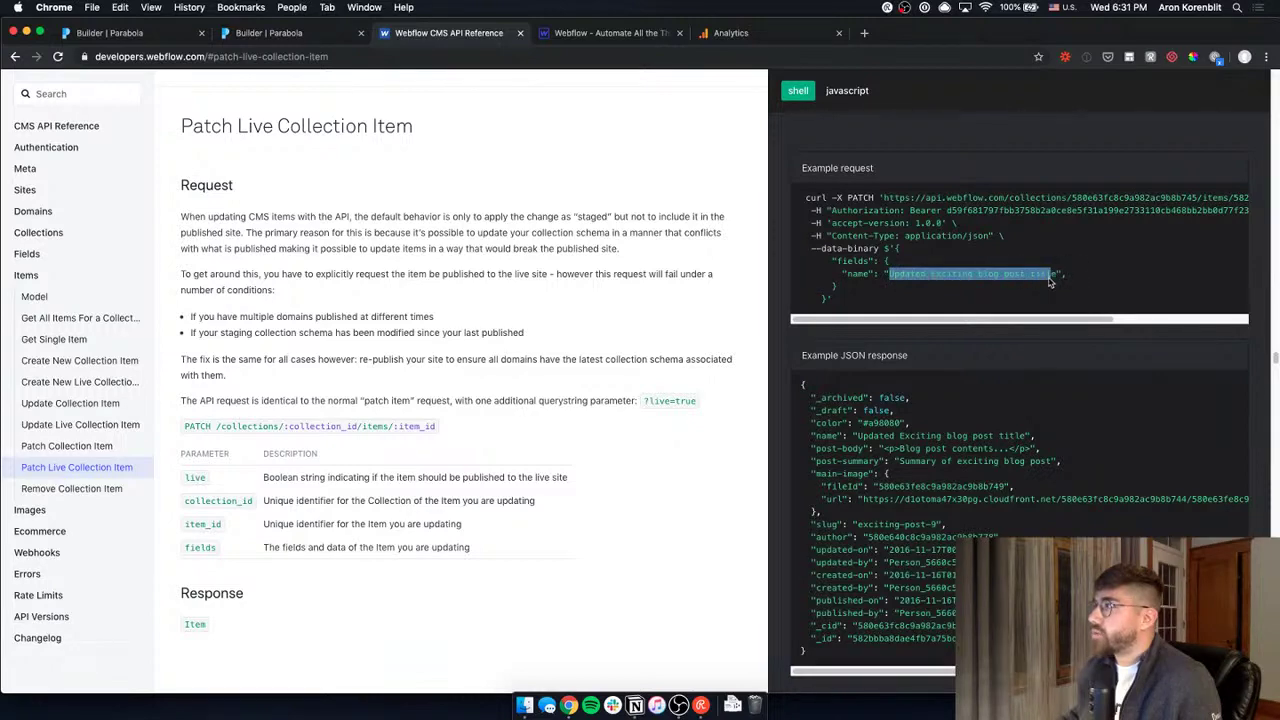
left_click(301, 30)
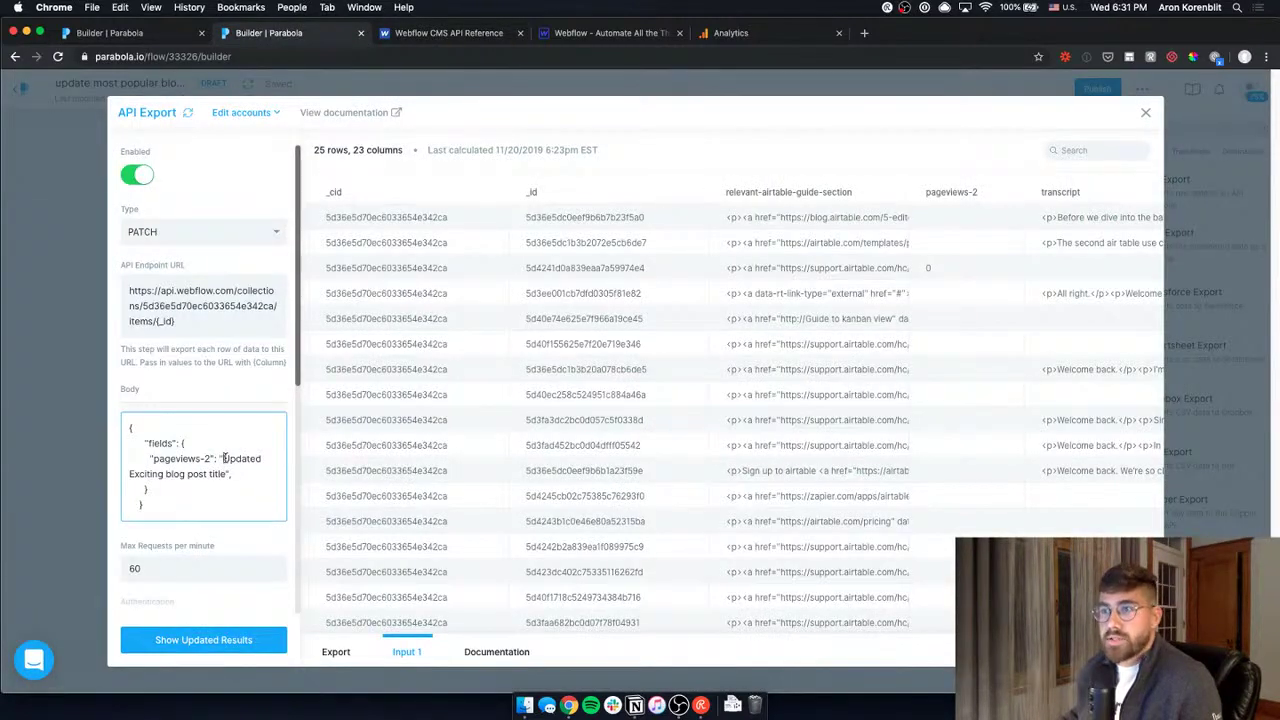
left_click_drag(224, 458, 226, 469)
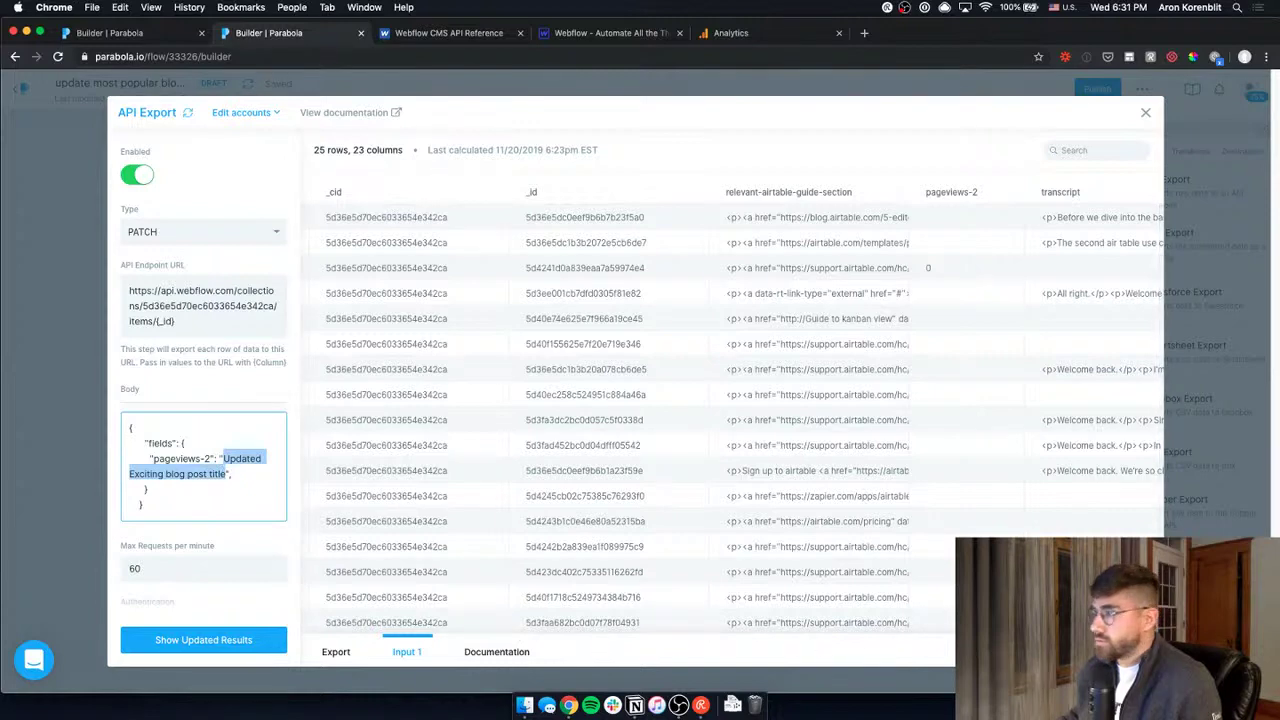
scroll(733, 408, "right", 4)
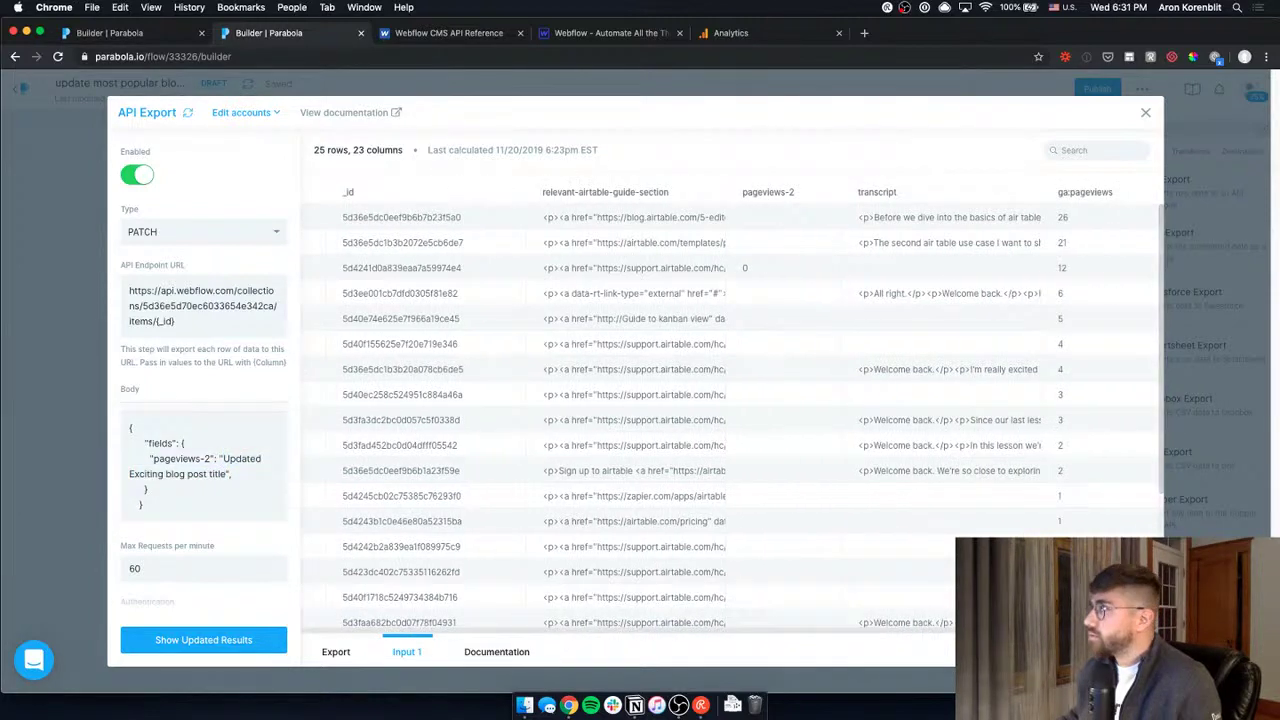
double_click(1090, 194)
key("super+c")
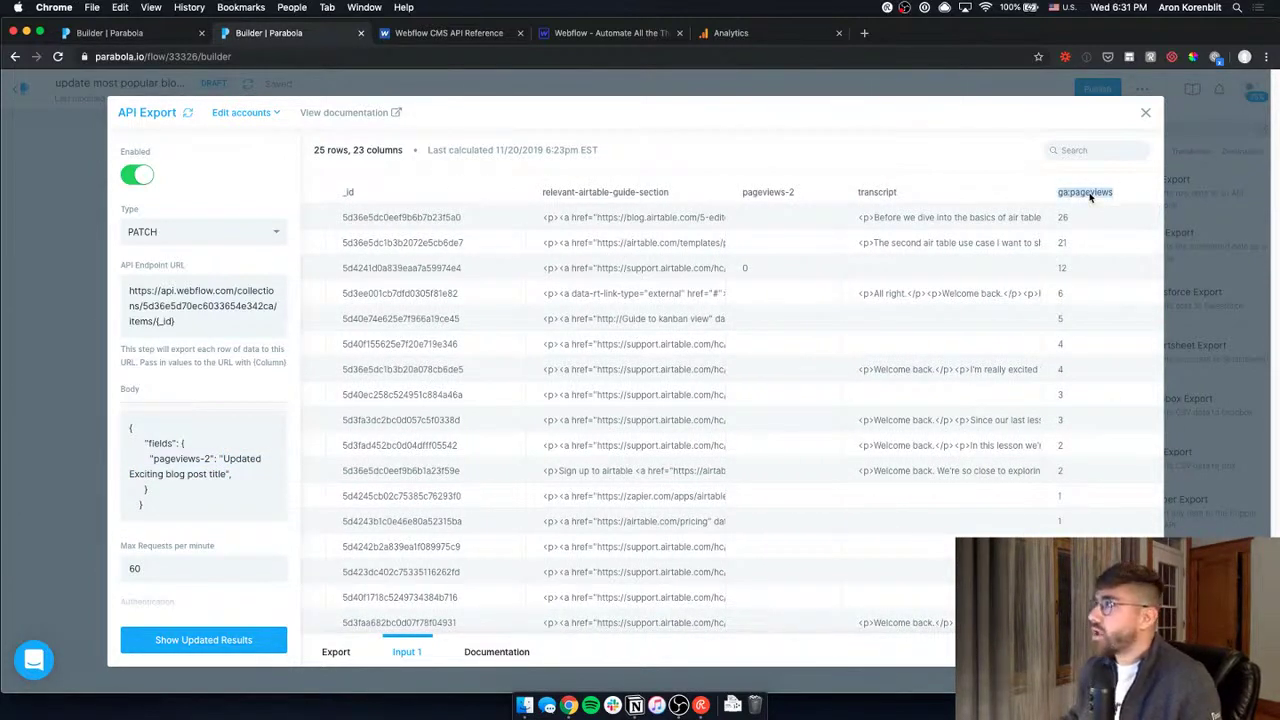
left_click(222, 457)
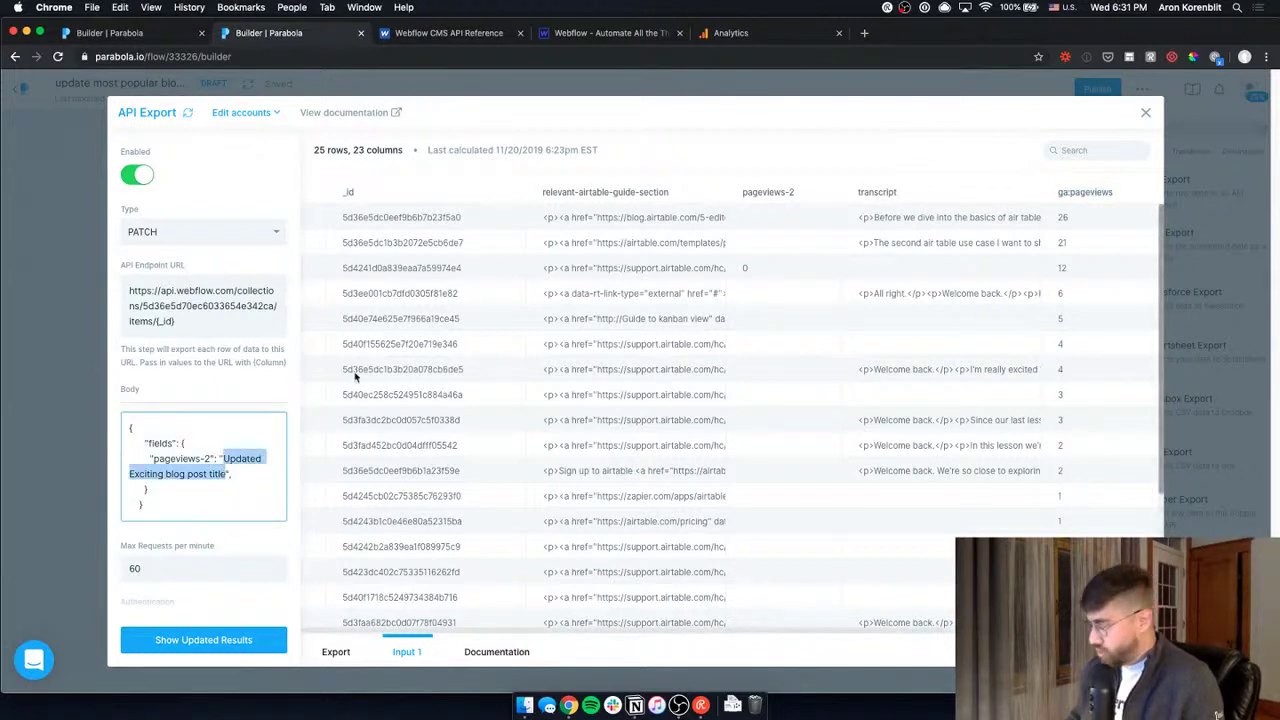
key("super+v")
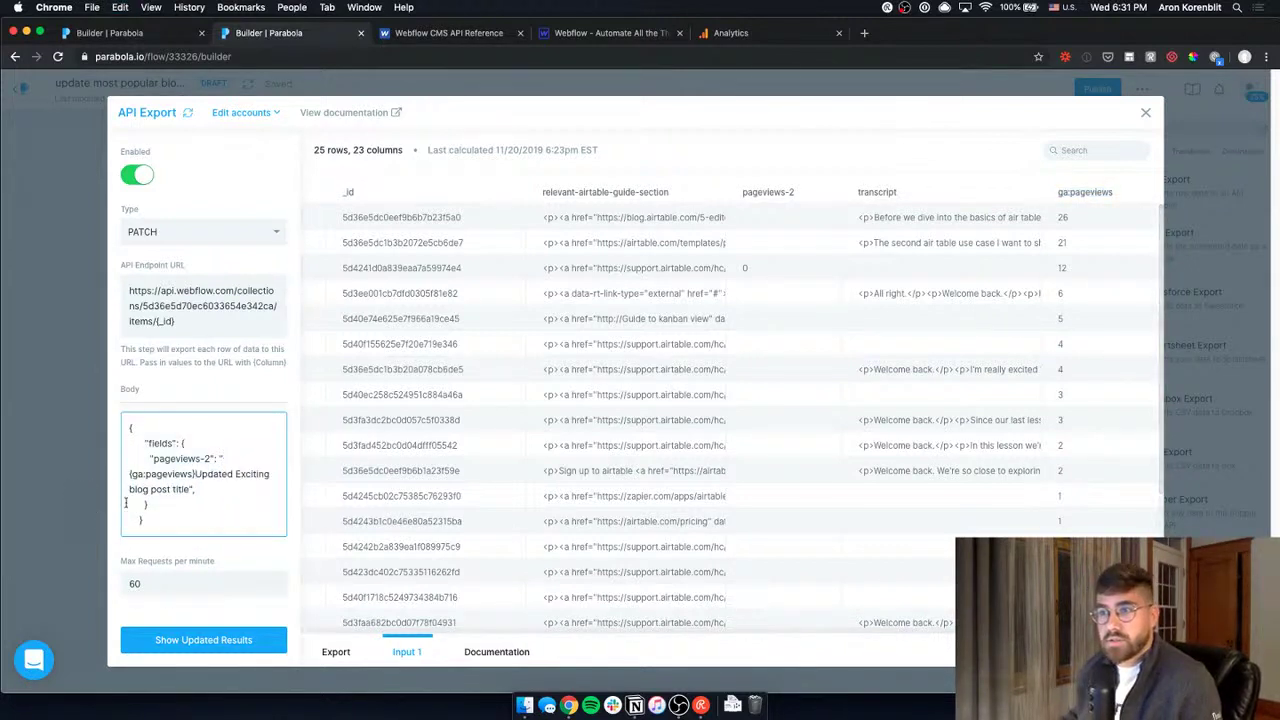
left_click_drag(195, 474, 192, 489)
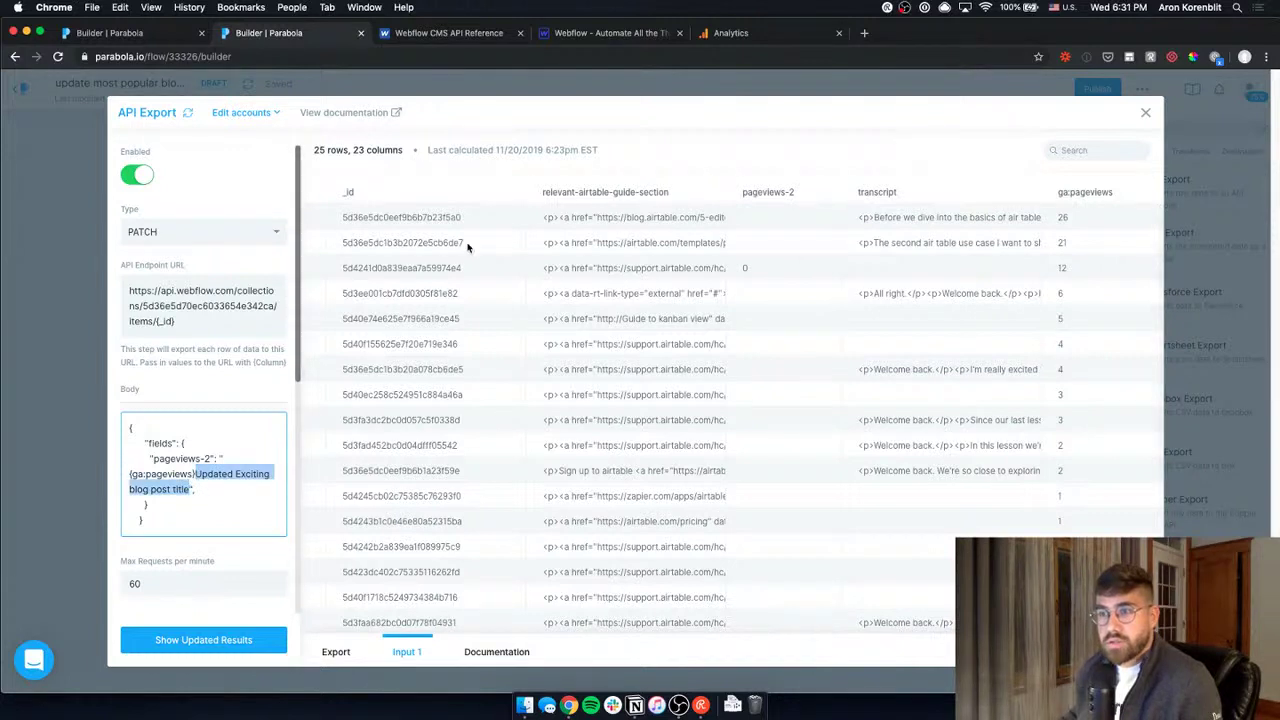
key("BackSpace")
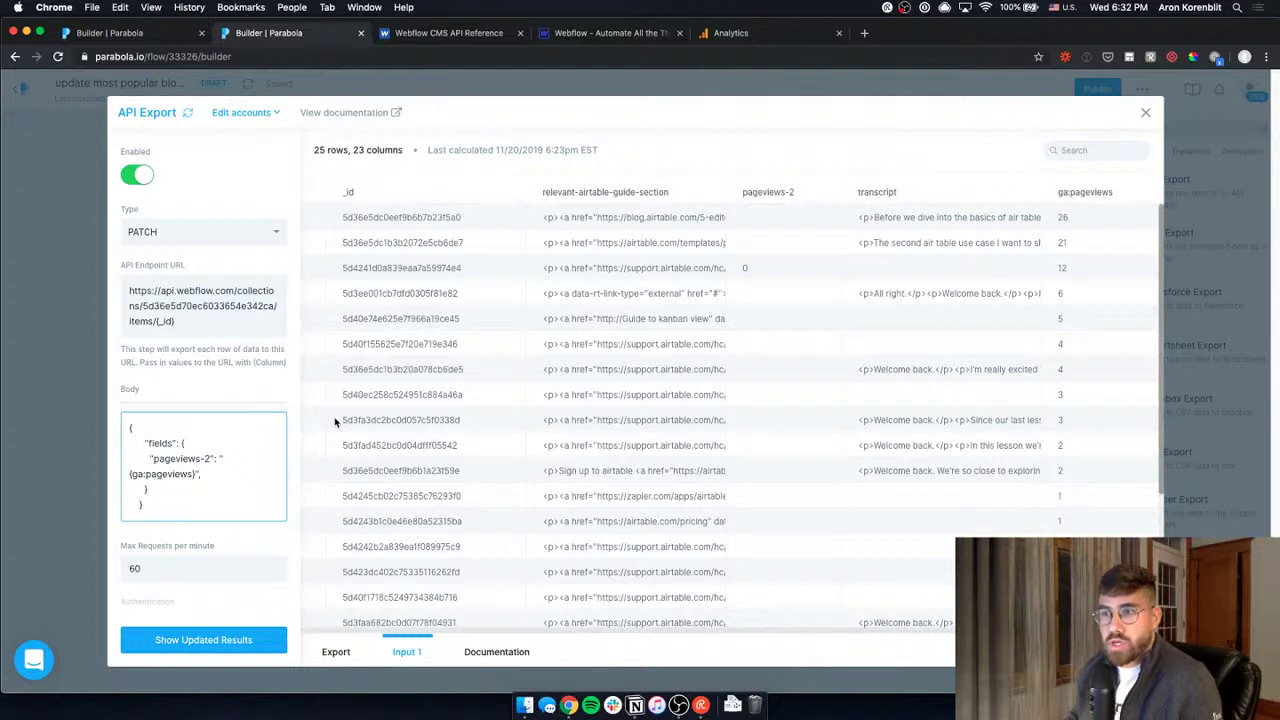
Remove the trailing comma after the {ga:pageviews} value and compare the body with Webflow's example request.
key("BackSpace")
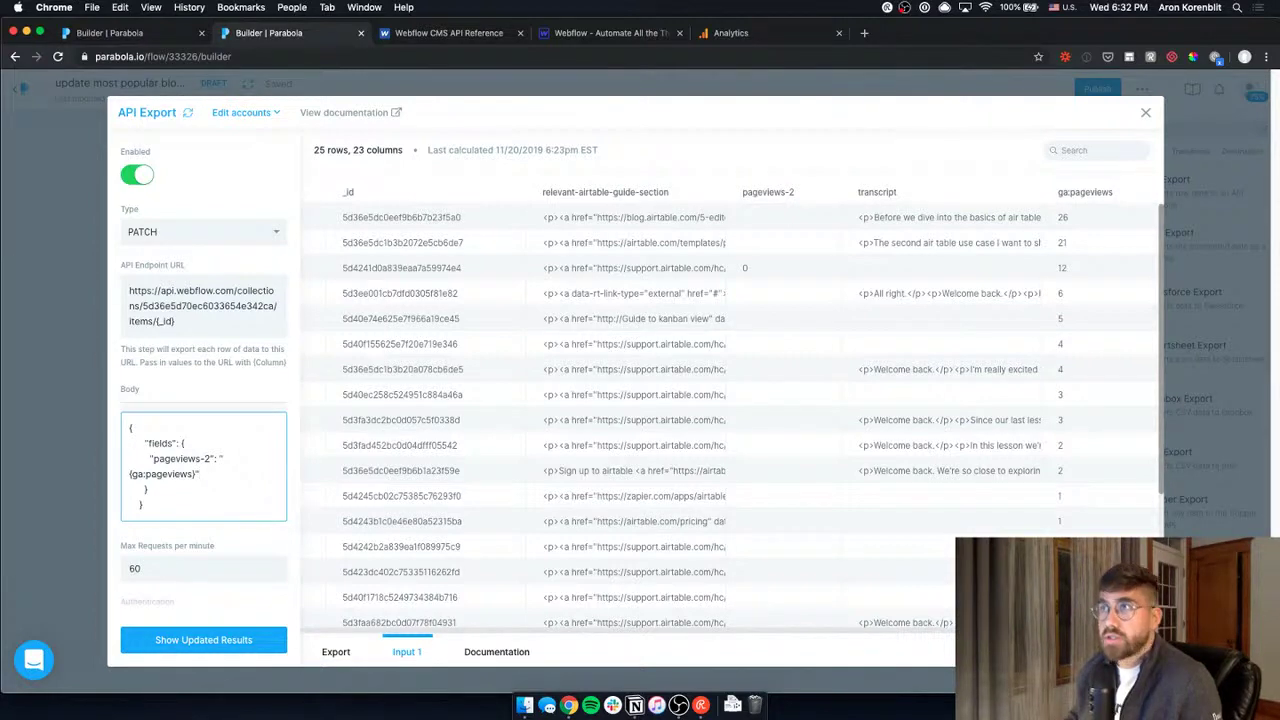
left_click(556, 40)
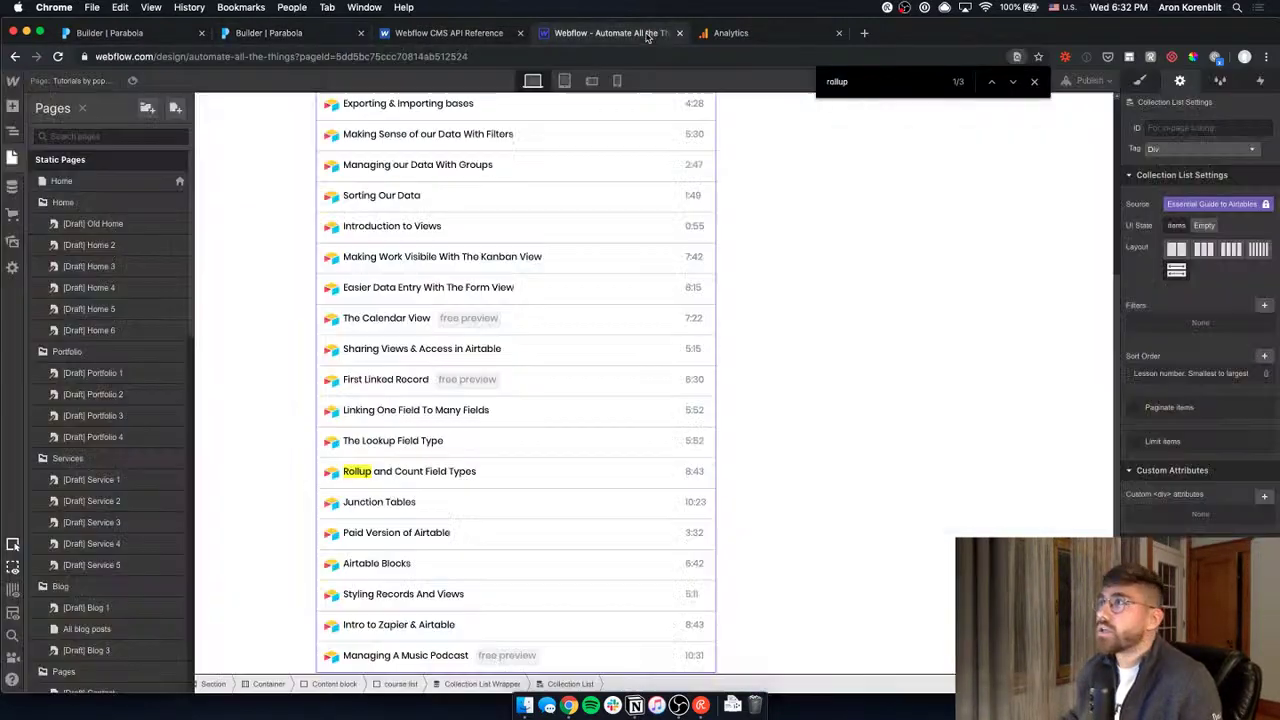
left_click(450, 33)
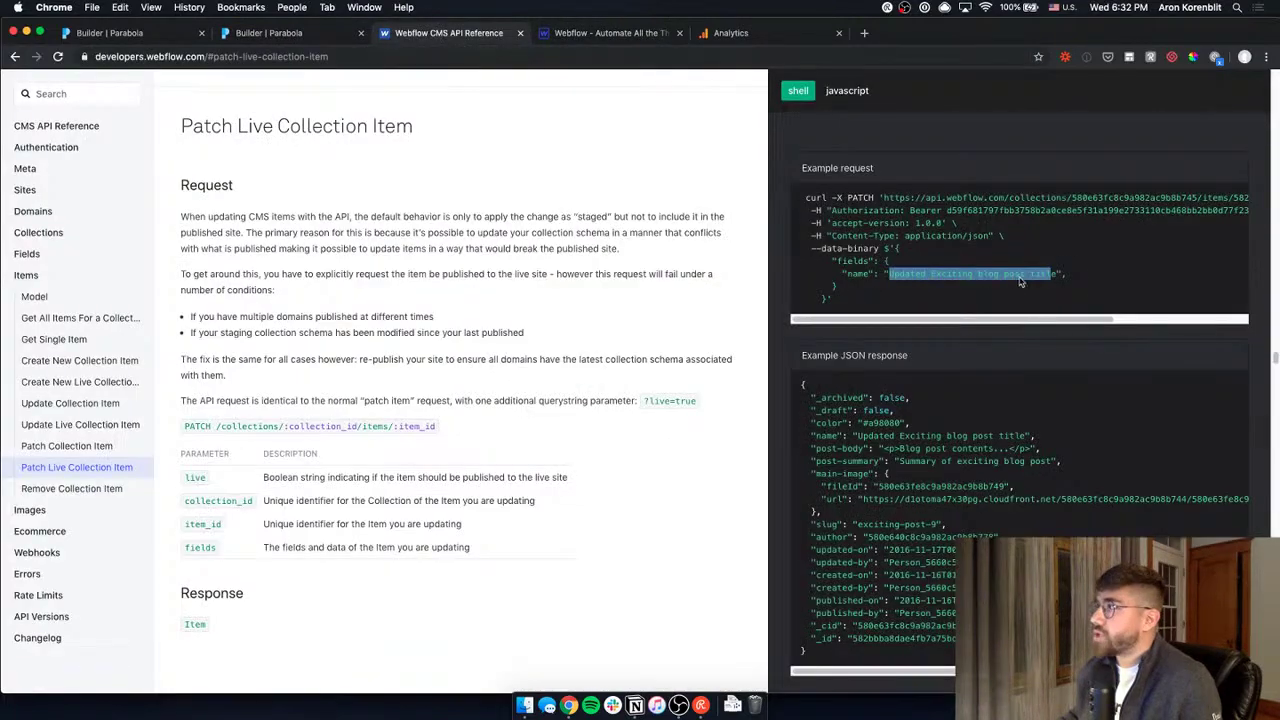
left_click_drag(1074, 276, 1064, 280)
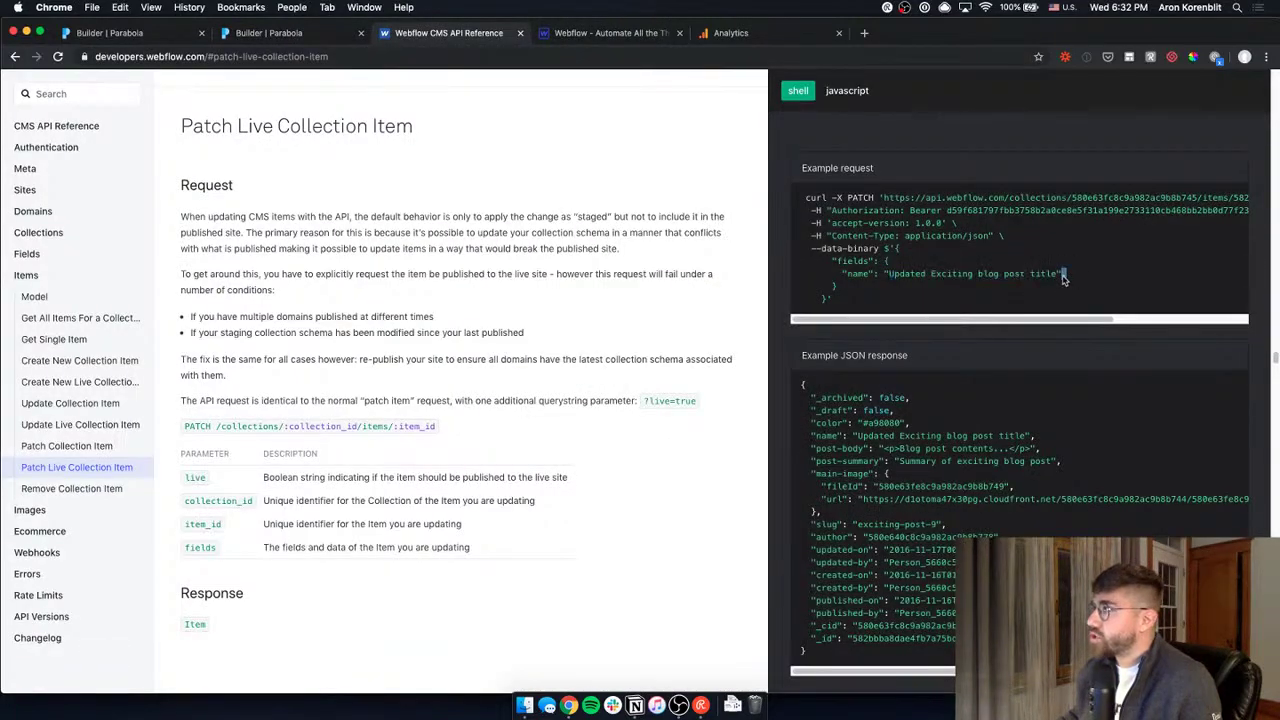
Return to Parabola, update the API Export's results and display its export data.
left_click(313, 40)
scroll(190, 556, "down", 3)
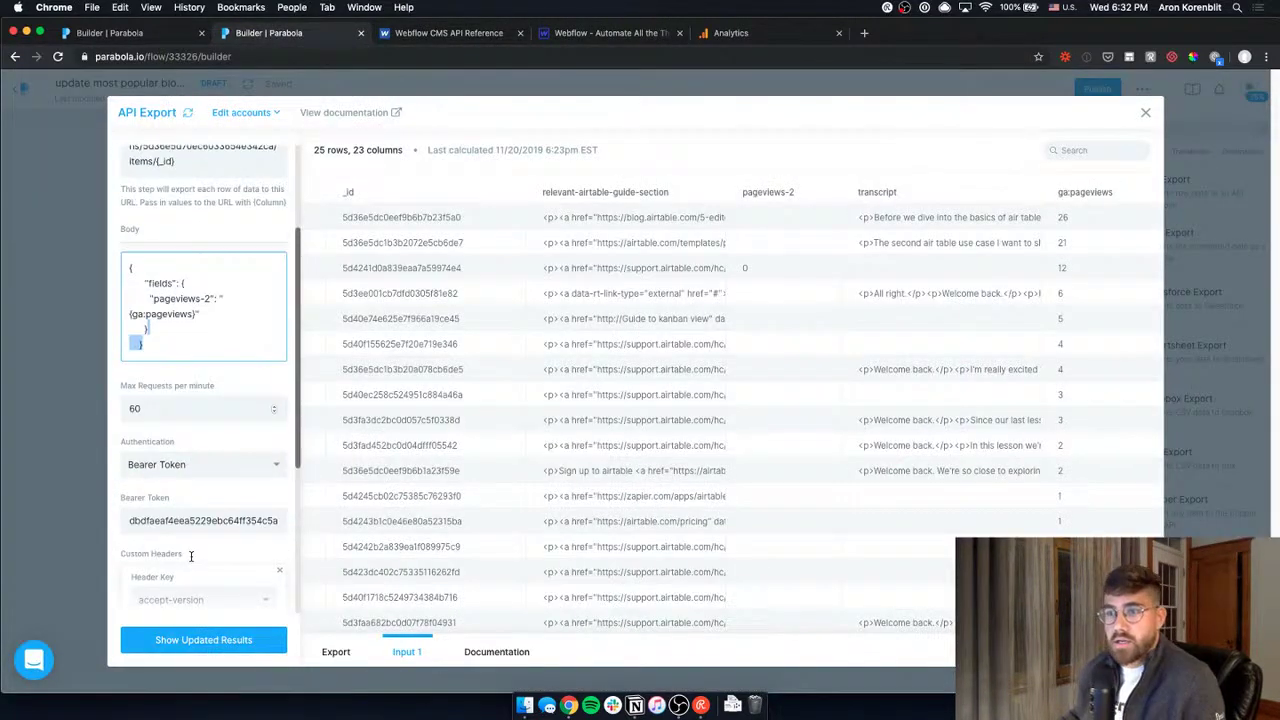
scroll(192, 550, "down", 3)
scroll(195, 540, "up", 10)
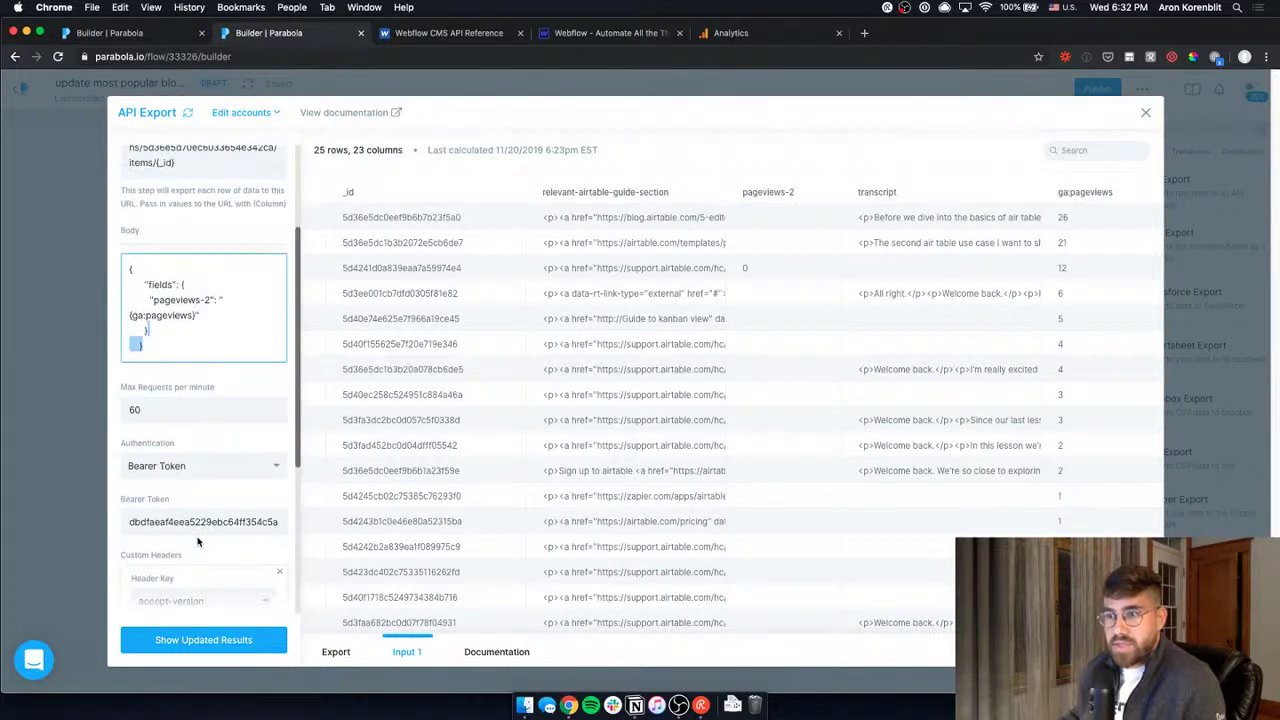
left_click(237, 641)
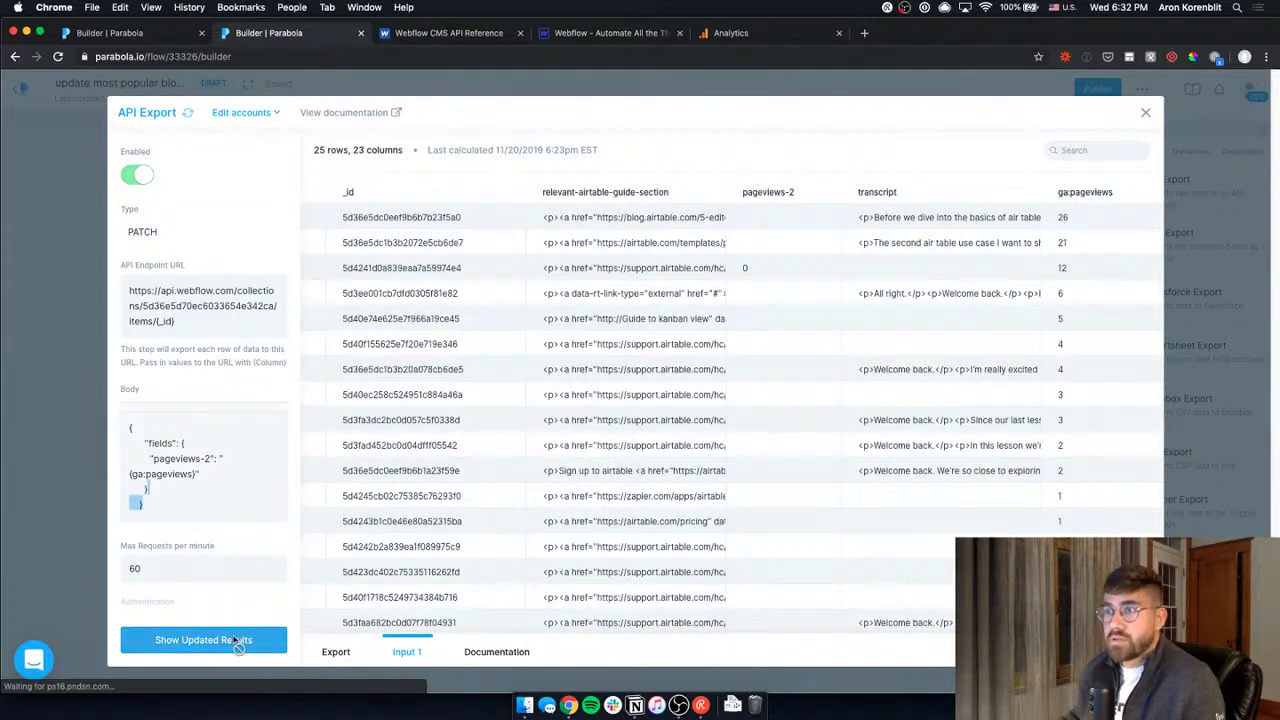
left_click(336, 652)
Review the export rows, custom headers, endpoint URL and body against the pageviews columns, and close the API Export settings.
scroll(873, 615, "down", 5)
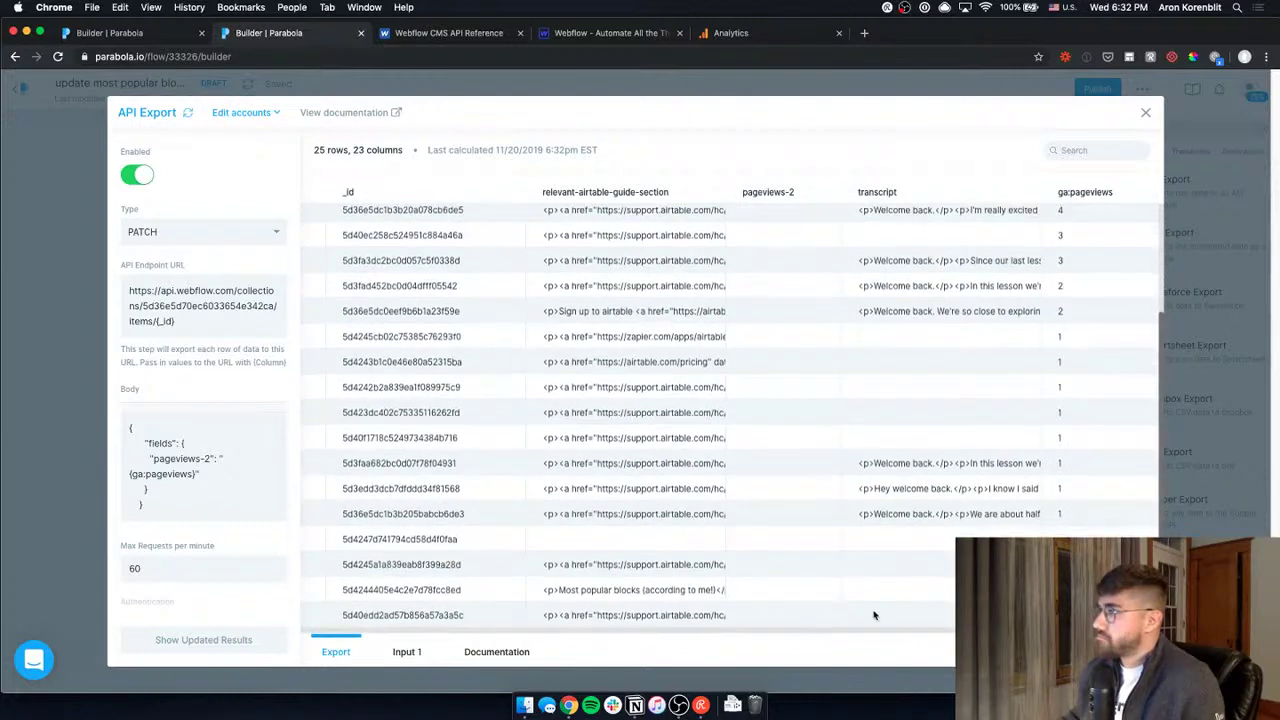
scroll(920, 500, "up", 5)
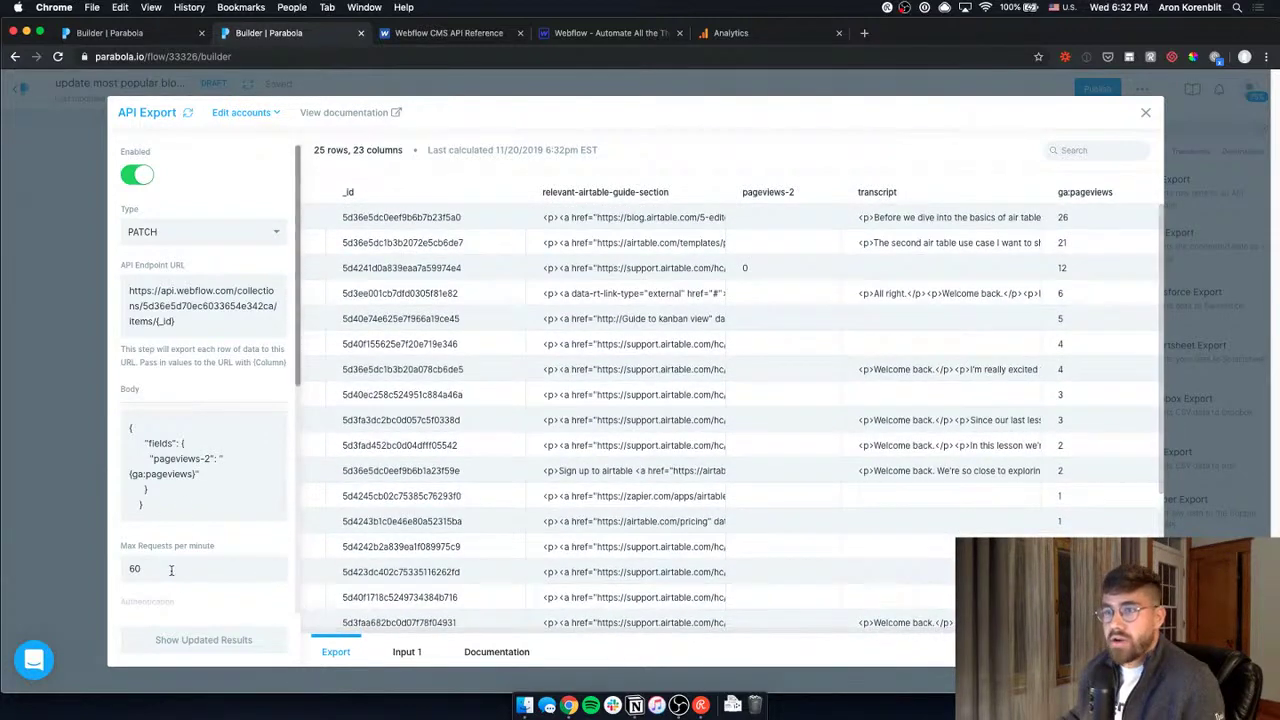
scroll(204, 376, "down", 10)
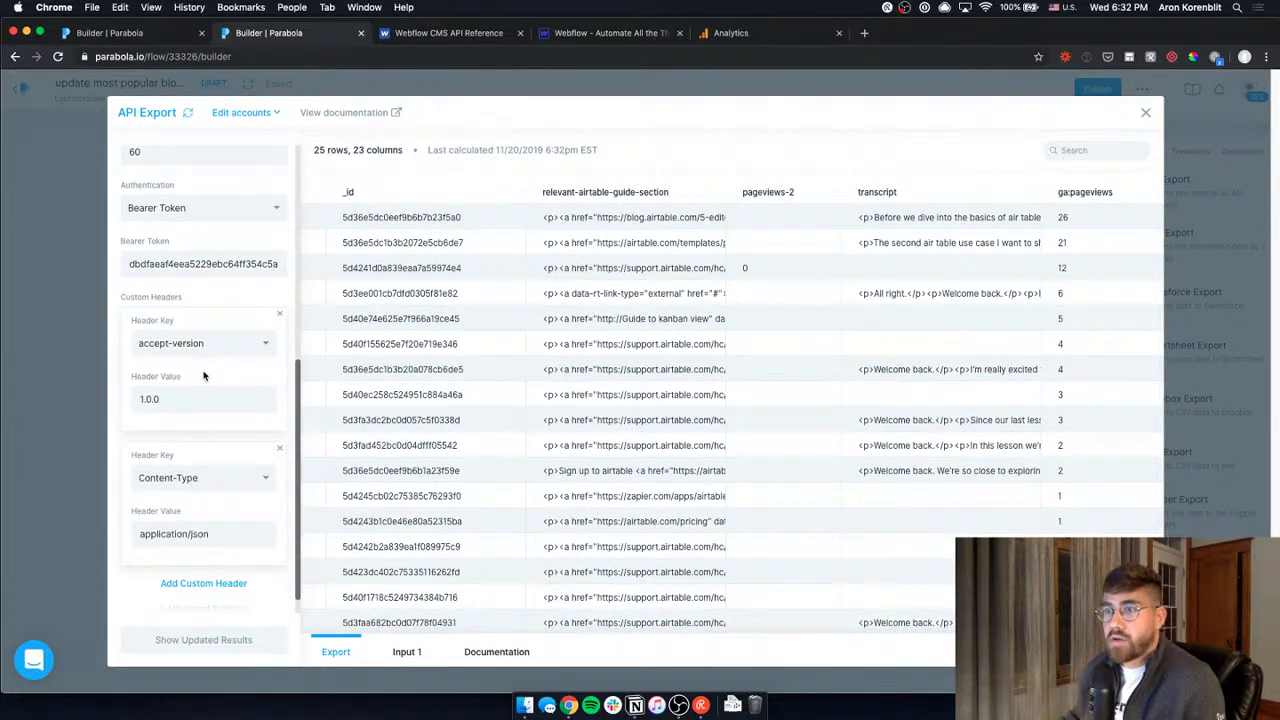
scroll(210, 400, "down", 1)
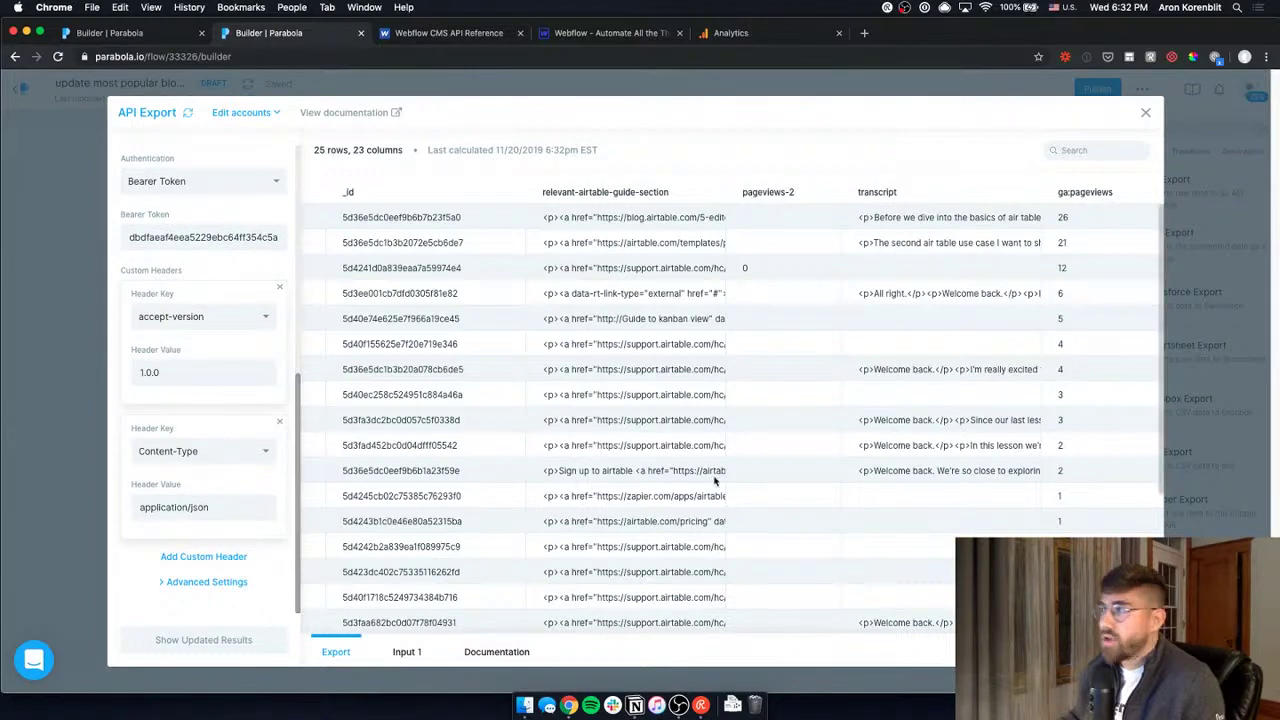
scroll(677, 600, "left", 15)
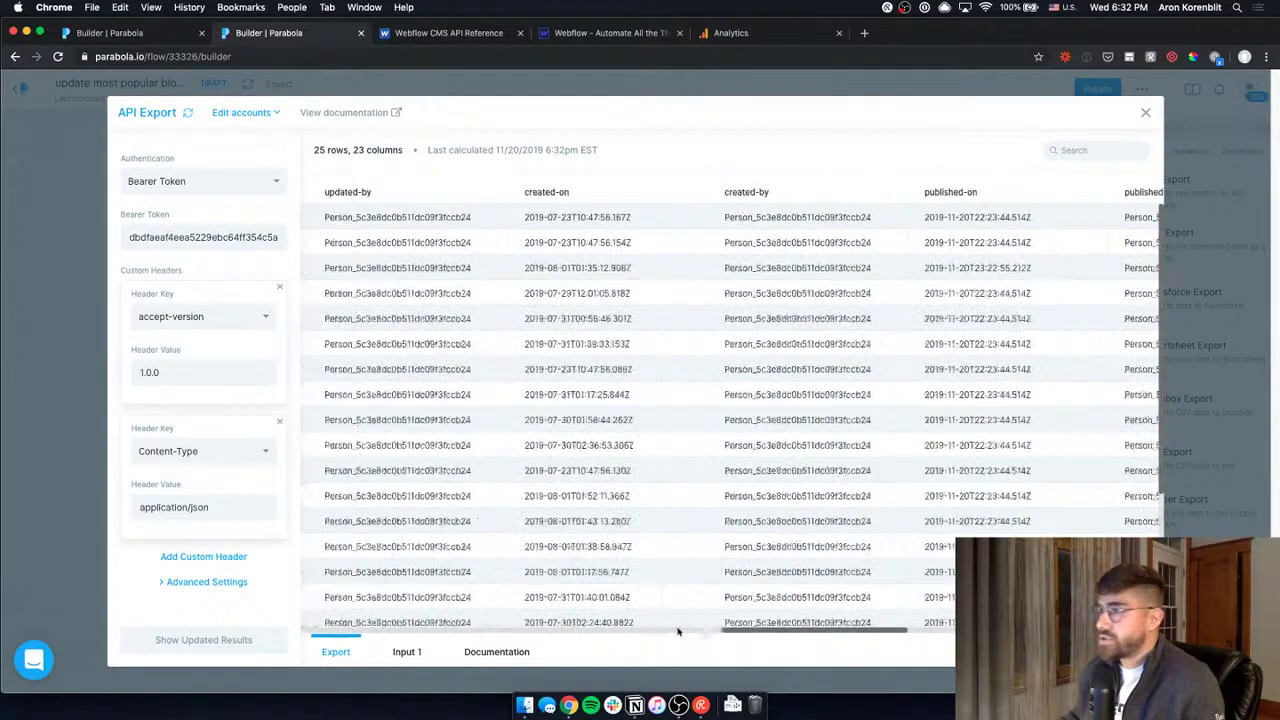
scroll(684, 484, "down", 2)
scroll(684, 484, "up", 3)
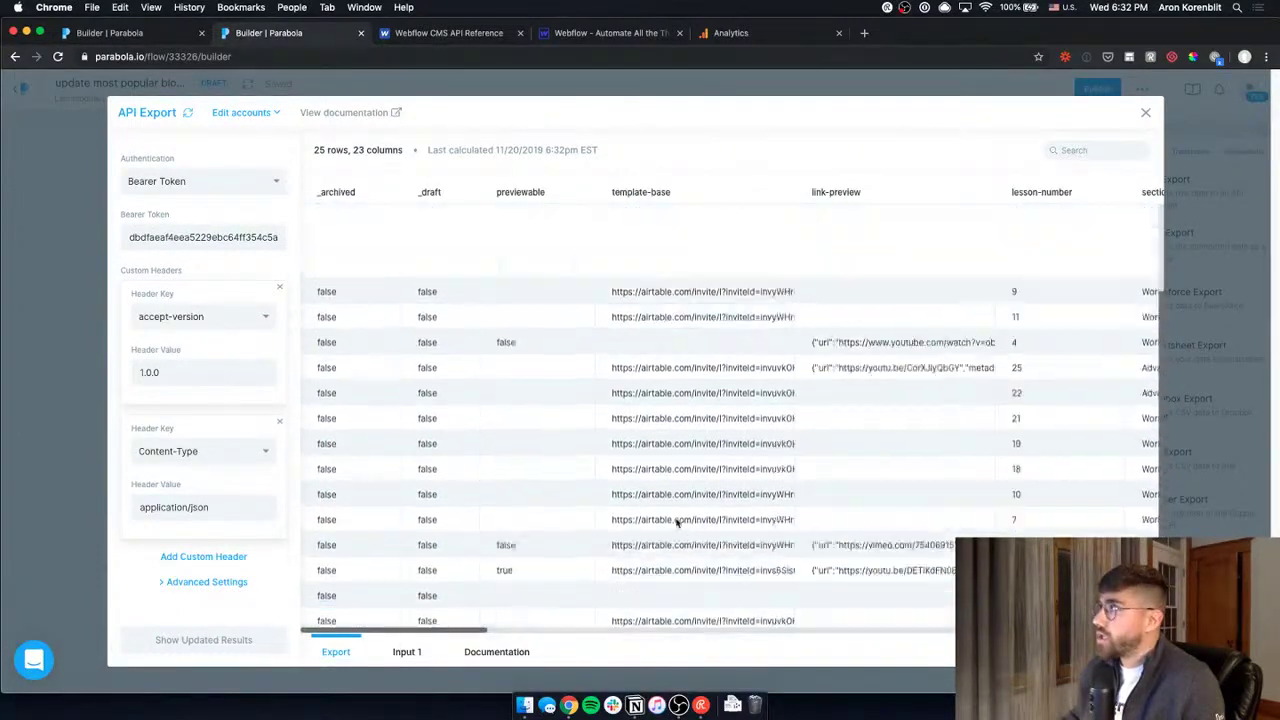
scroll(476, 633, "right", 15)
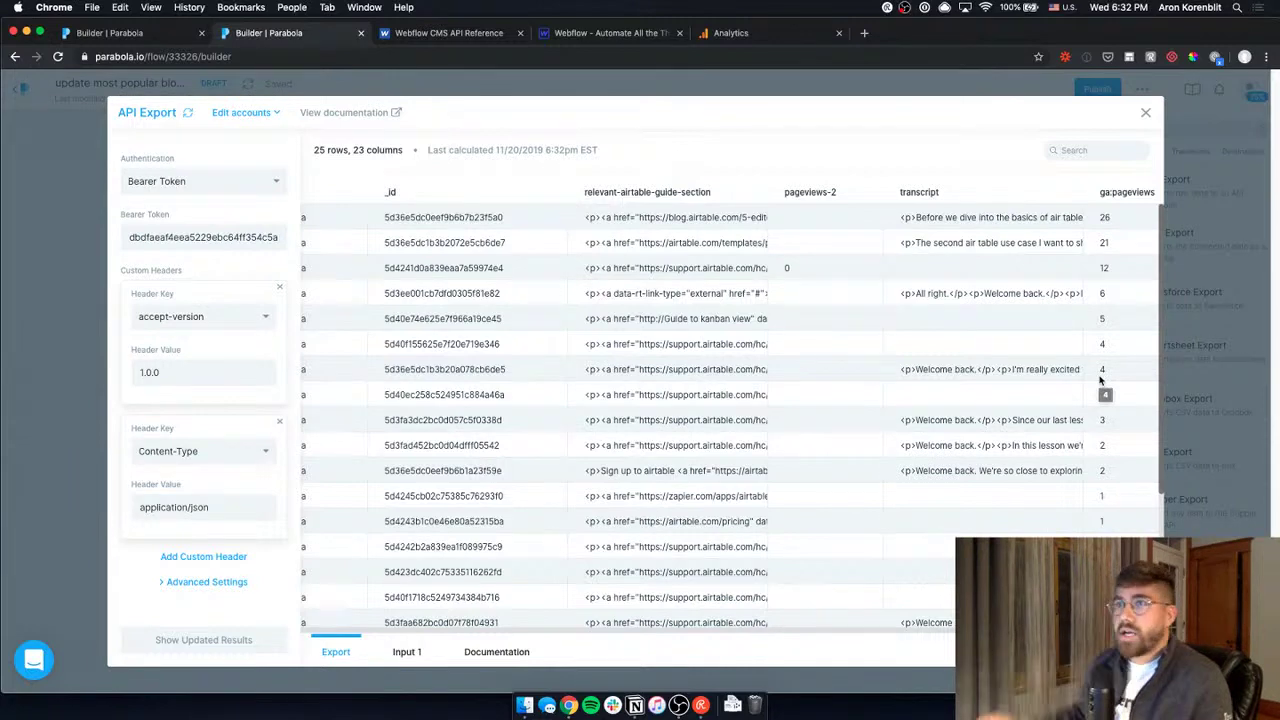
scroll(239, 380, "up", 5)
scroll(241, 320, "up", 3)
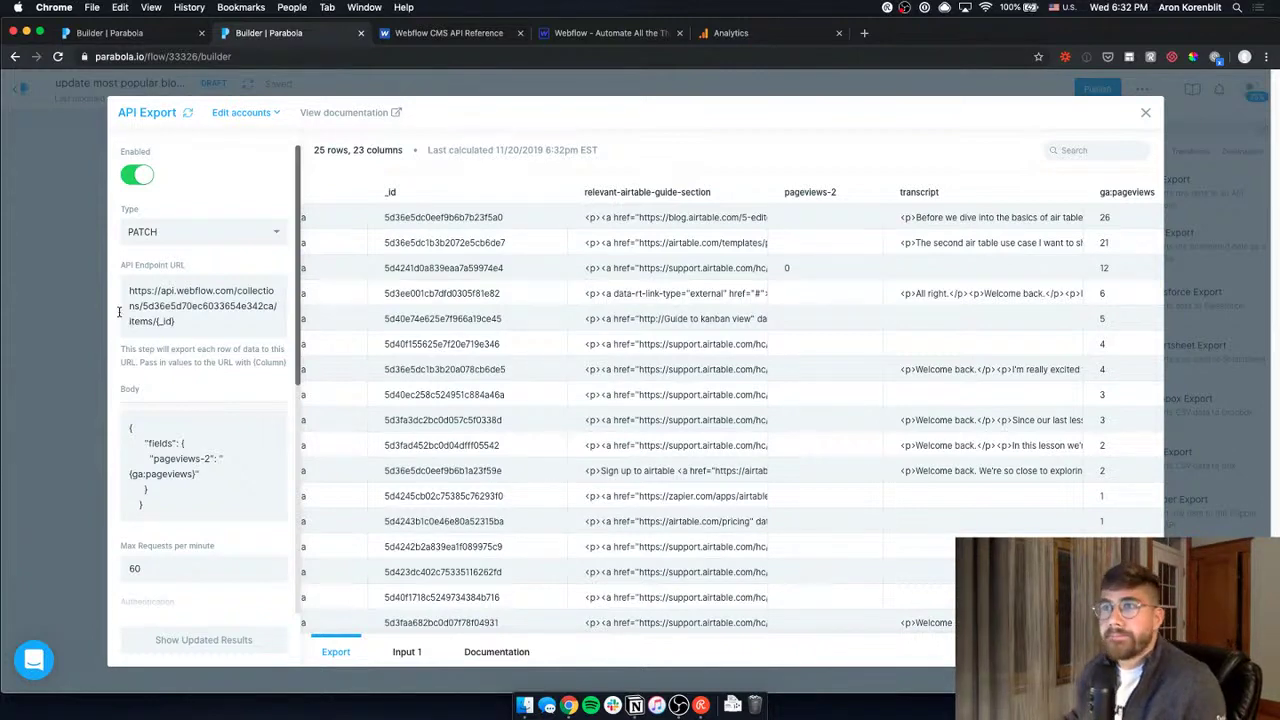
left_click(266, 308)
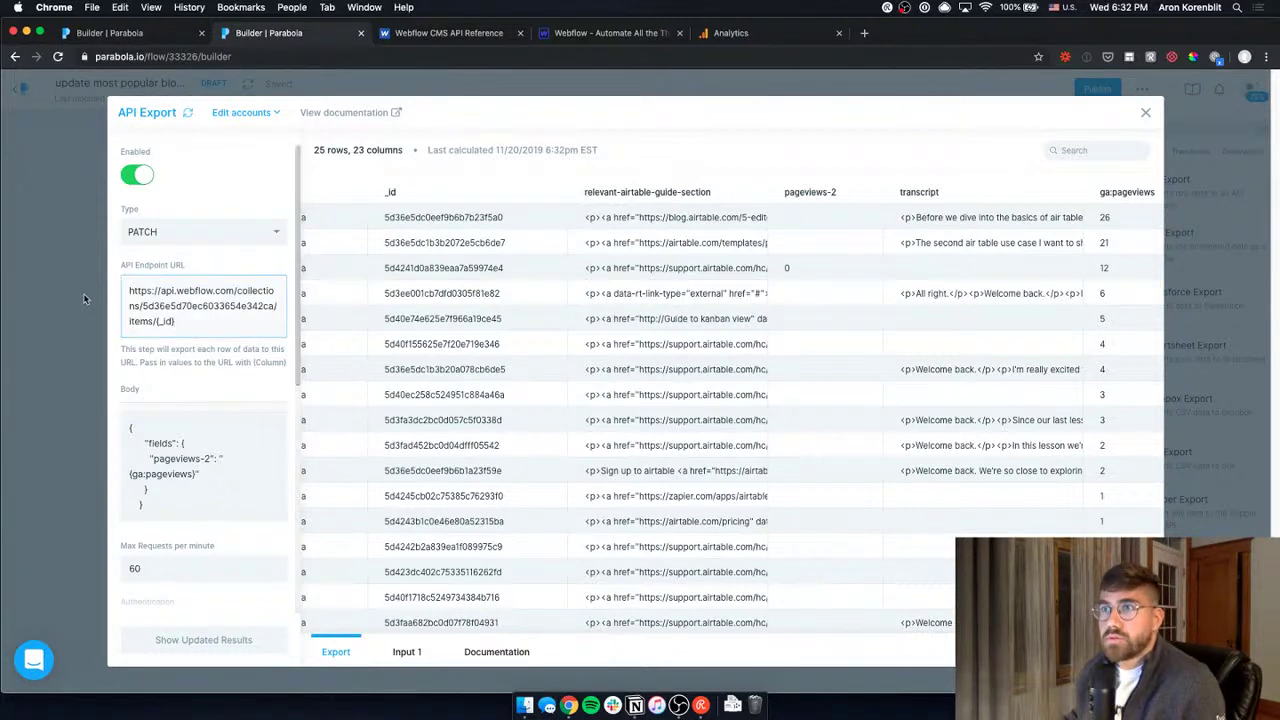
key("Escape")
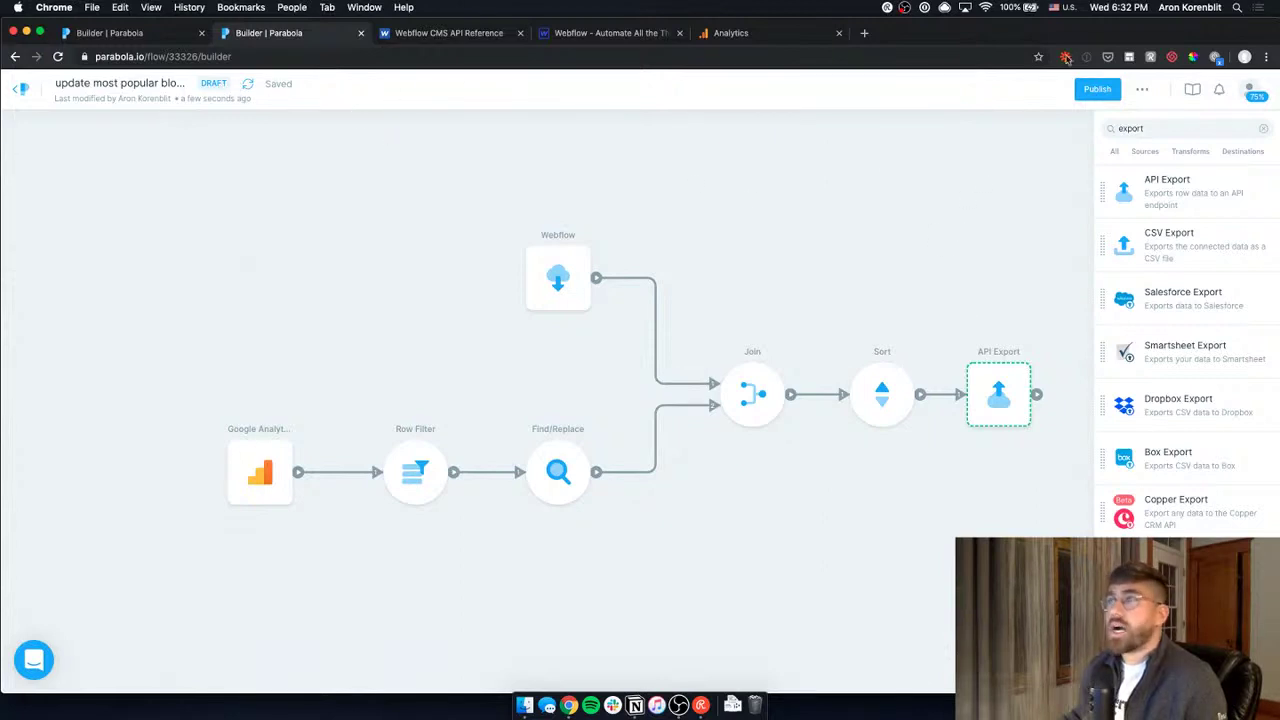
Publish the flow and run it with the API Export destination enabled.
left_click(1098, 89)
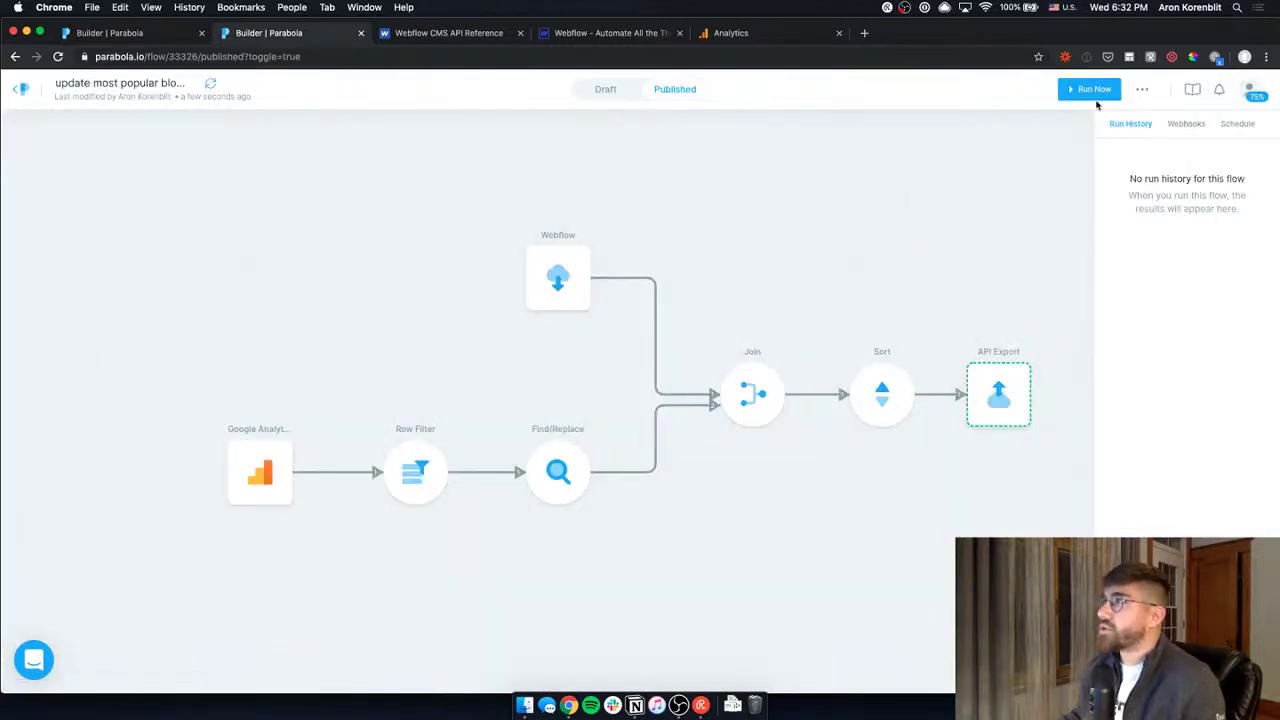
left_click(1095, 91)
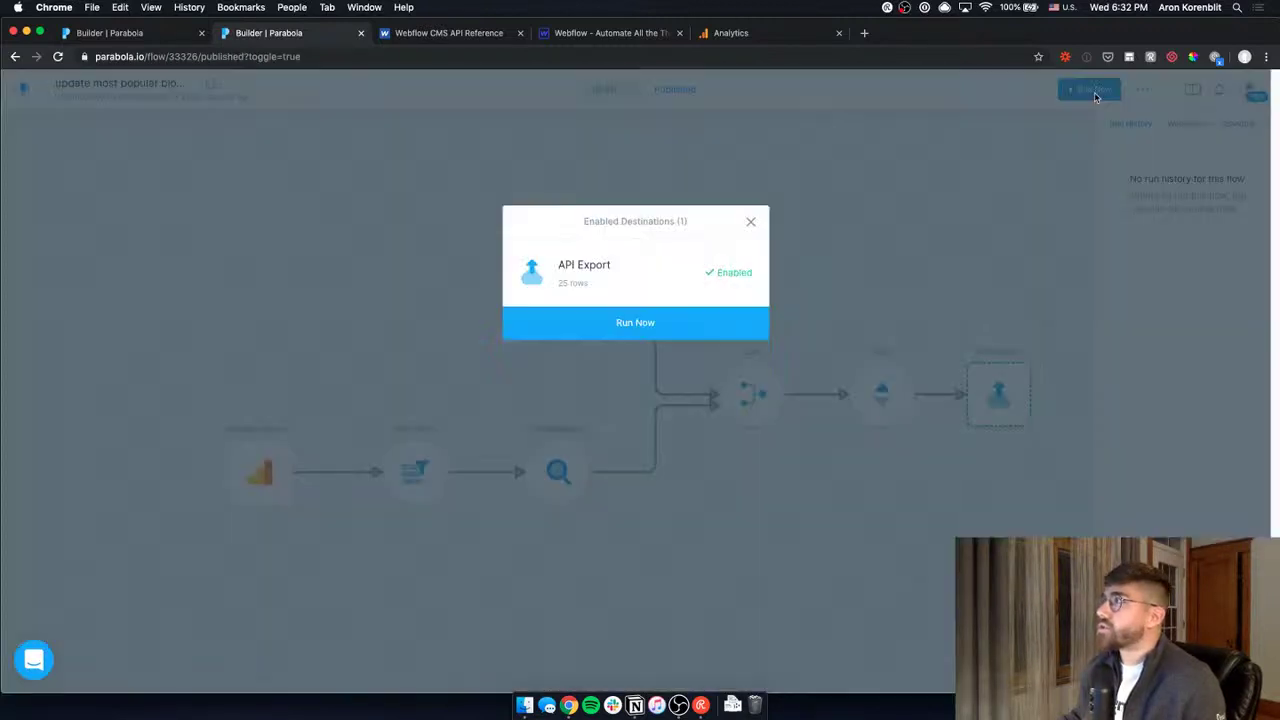
left_click(636, 324)
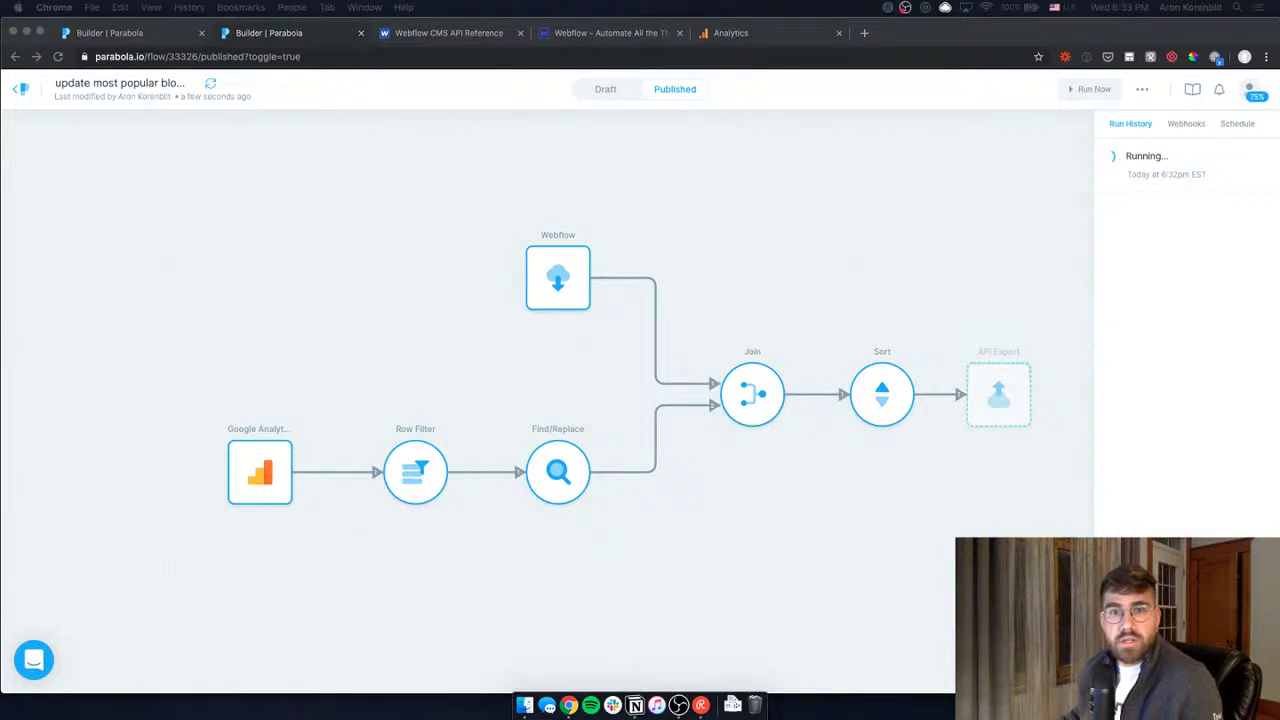
left_click(977, 301)
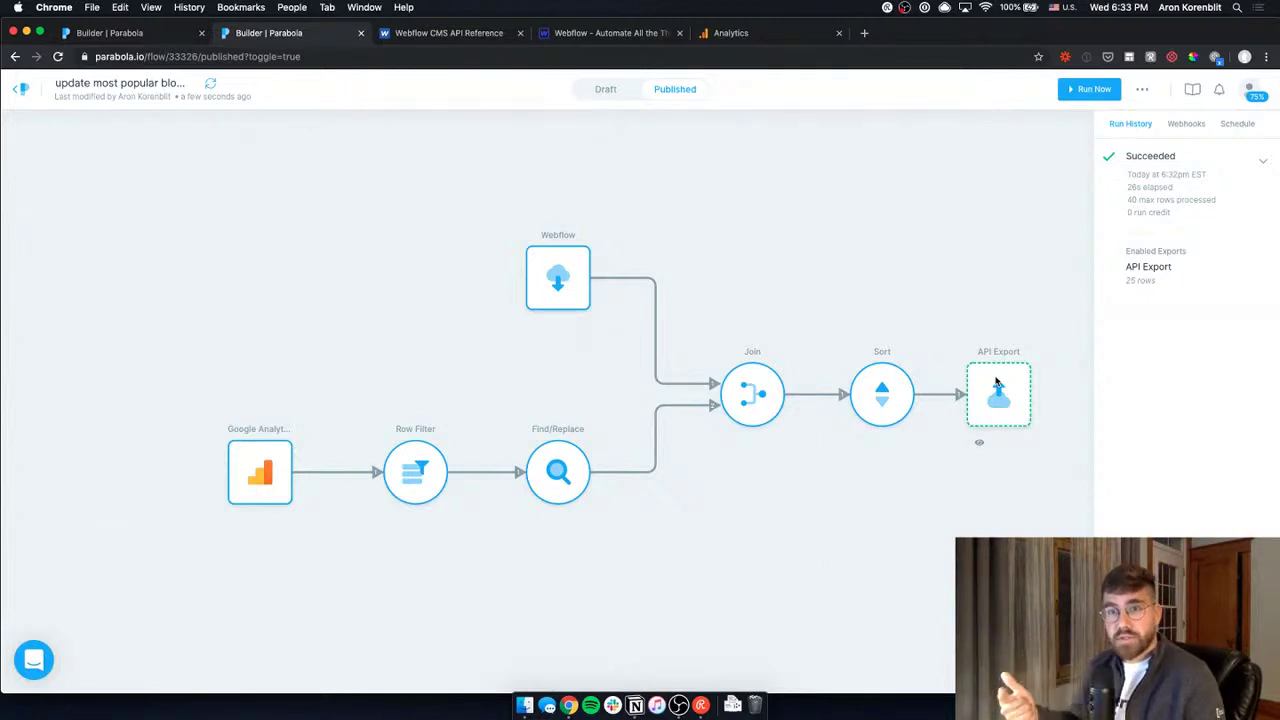
Open the published flow's API Export and compare its endpoint URL and body with the _id and ga:pageviews columns.
left_click(998, 395)
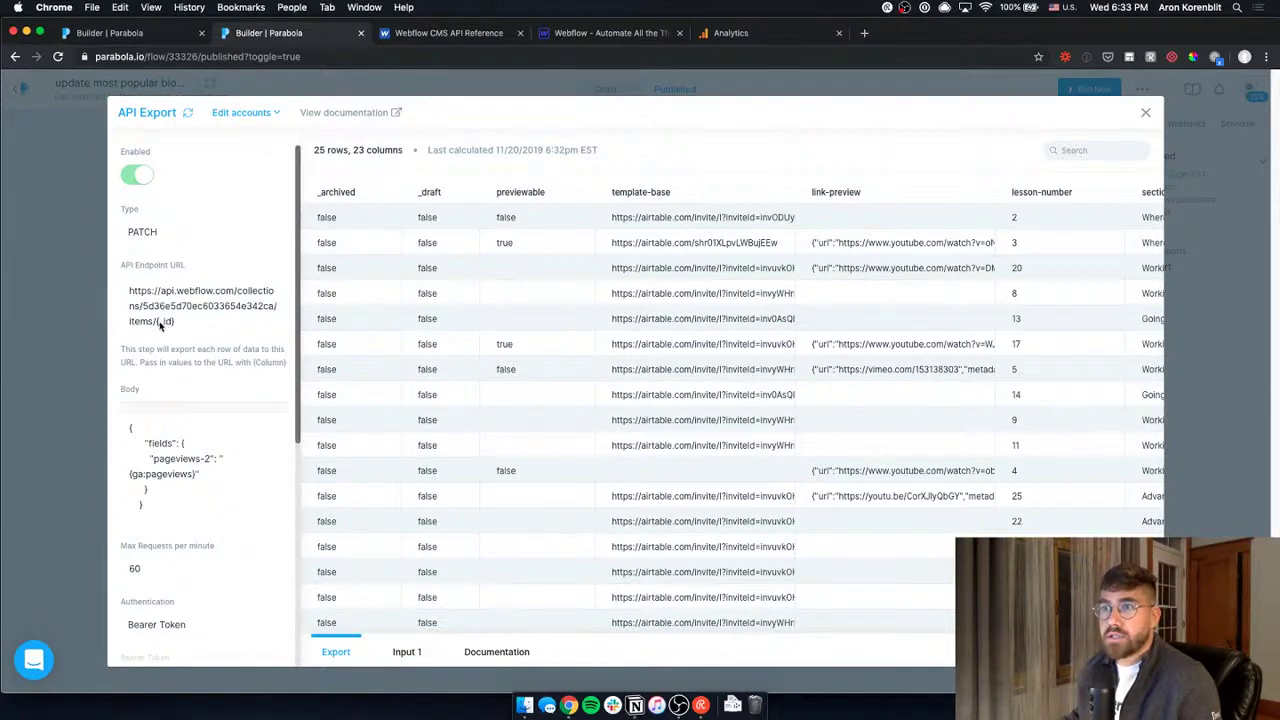
scroll(523, 633, "right", 10)
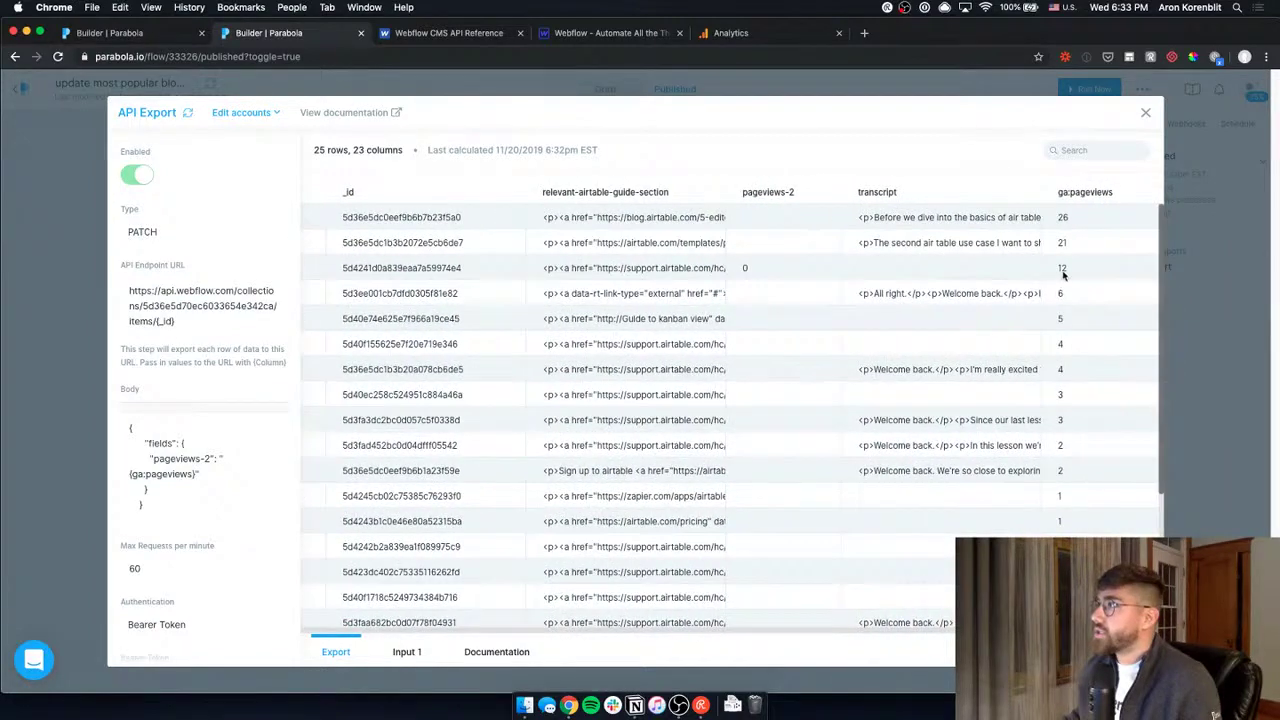
scroll(908, 605, "left", 8)
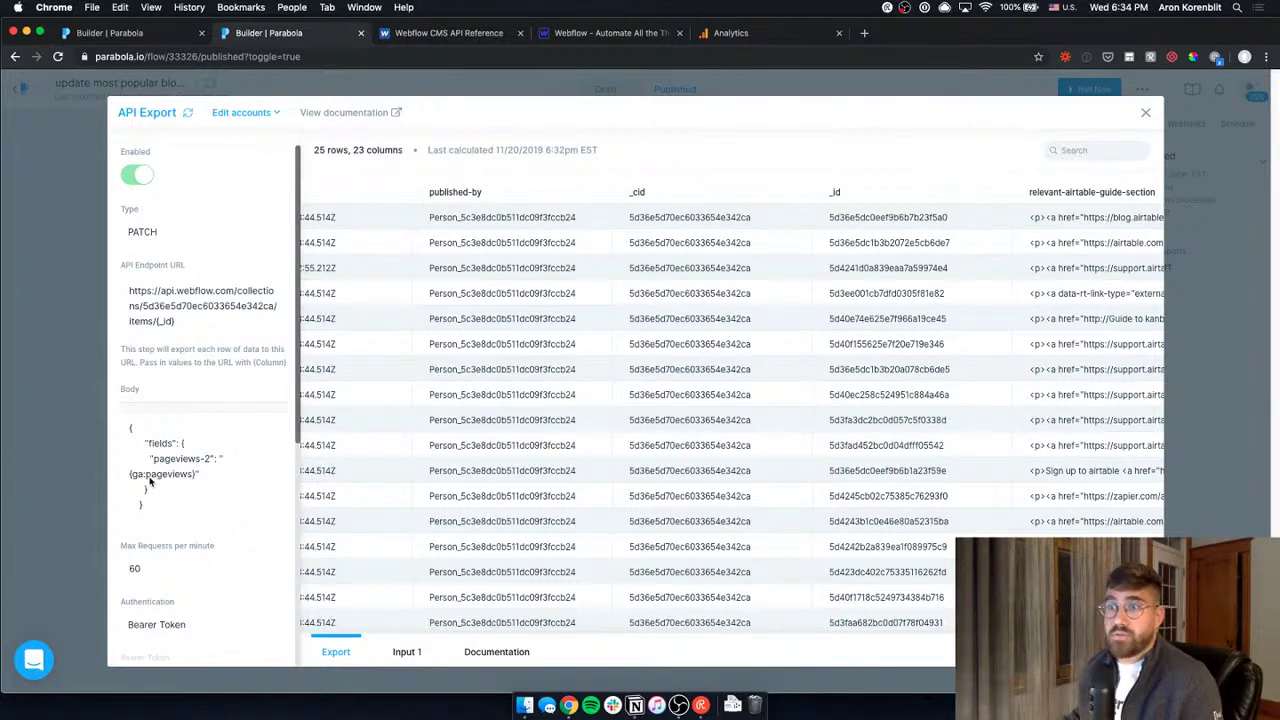
scroll(950, 450, "right", 5)
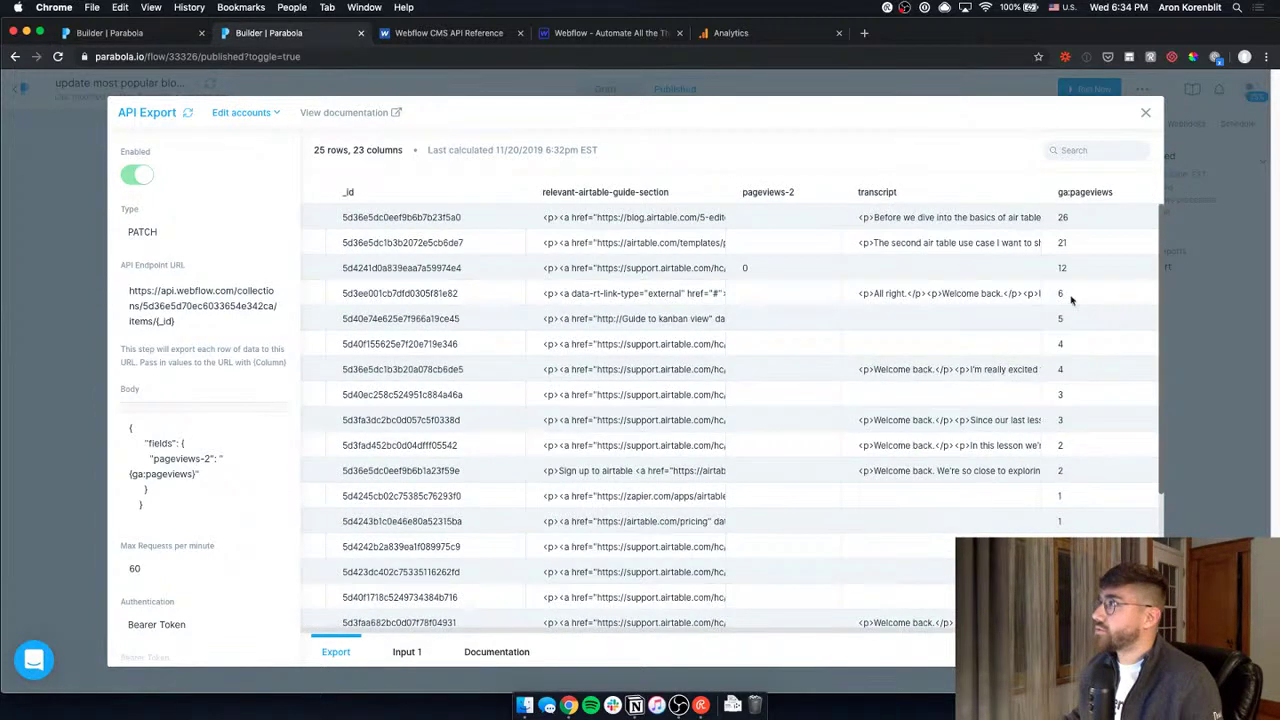
Close the API Export, reload the Webflow designer and check the pageviews field of "Managing A Music Podcast" in the Essential Guide to Airtables collection.
key("Escape")
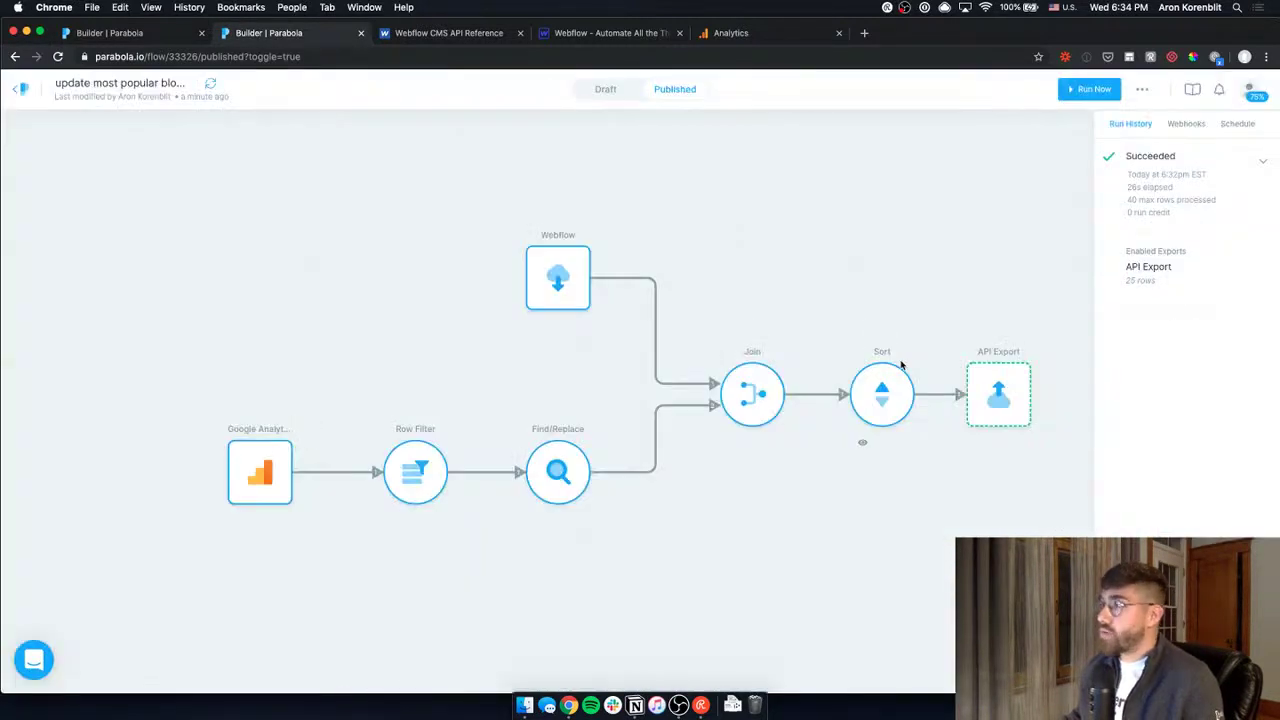
left_click(648, 33)
key("super+r")
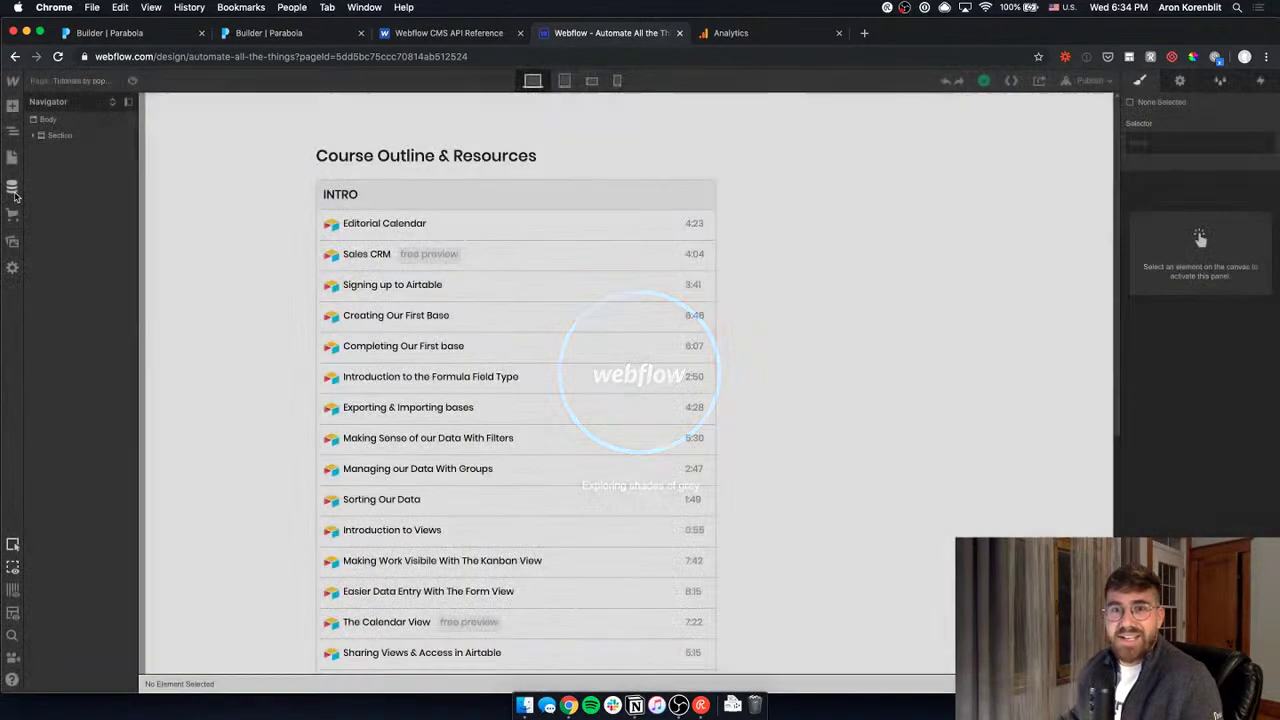
left_click(13, 190)
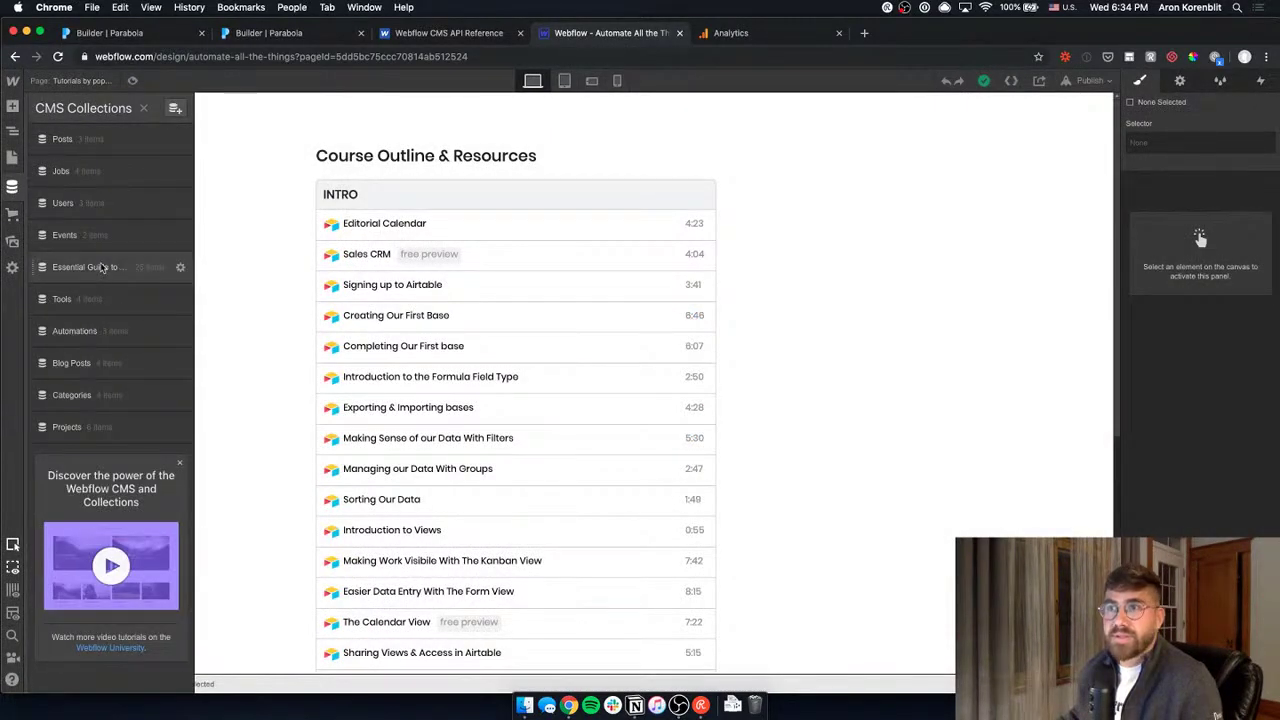
left_click(101, 268)
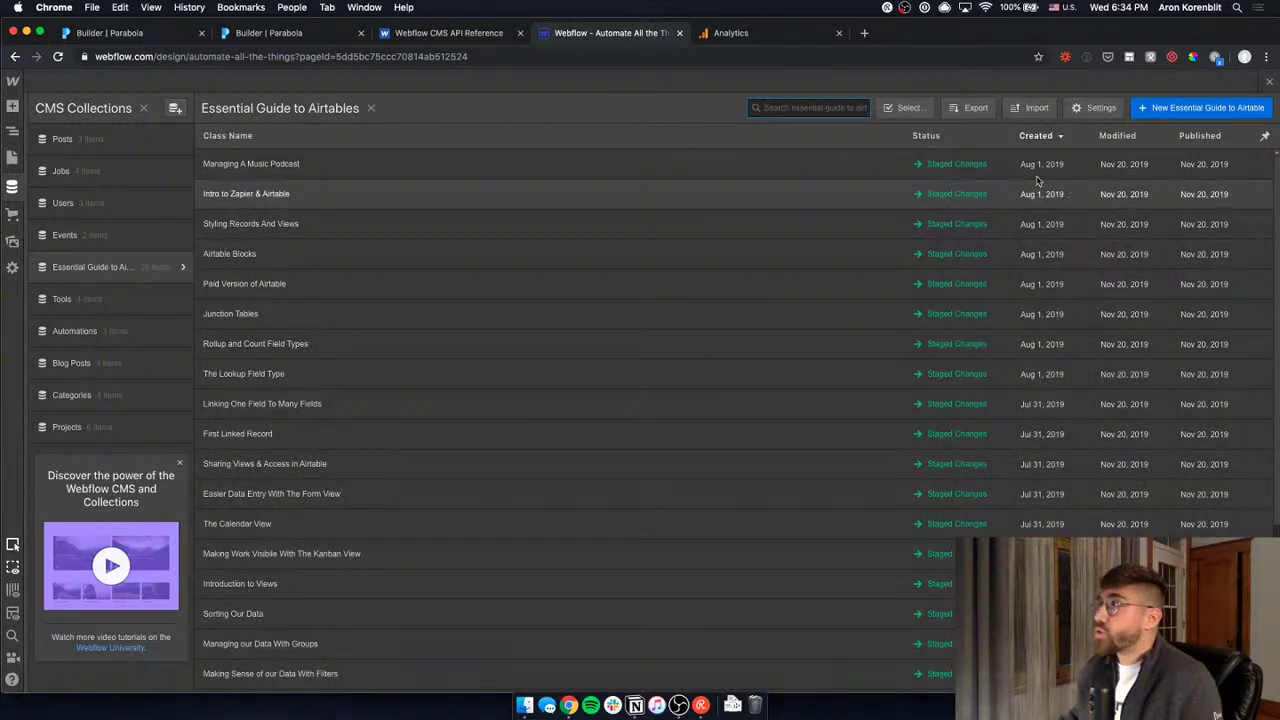
left_click(414, 170)
scroll(520, 590, "down", 10)
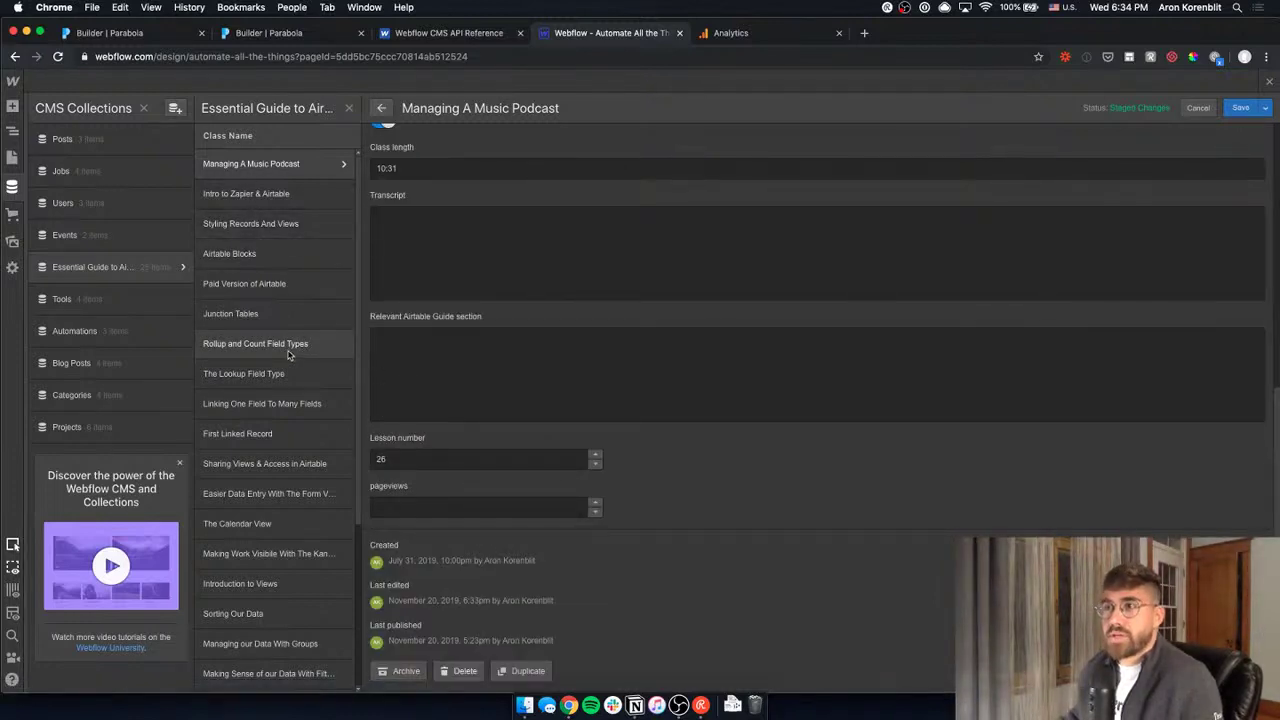
Find the "Editorial Calendar" item by searching for "editorial" and check its pageviews field.
key("super+f")
type("edi")
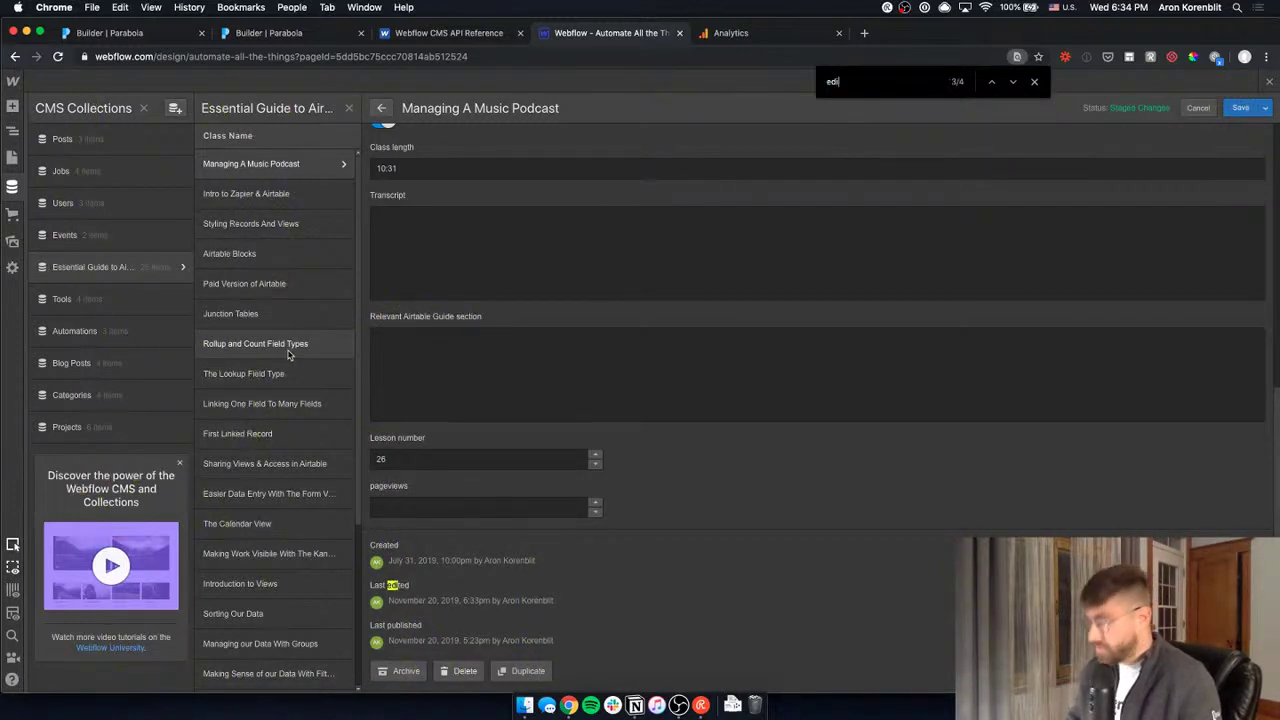
type("torial")
scroll(290, 340, "down", 5)
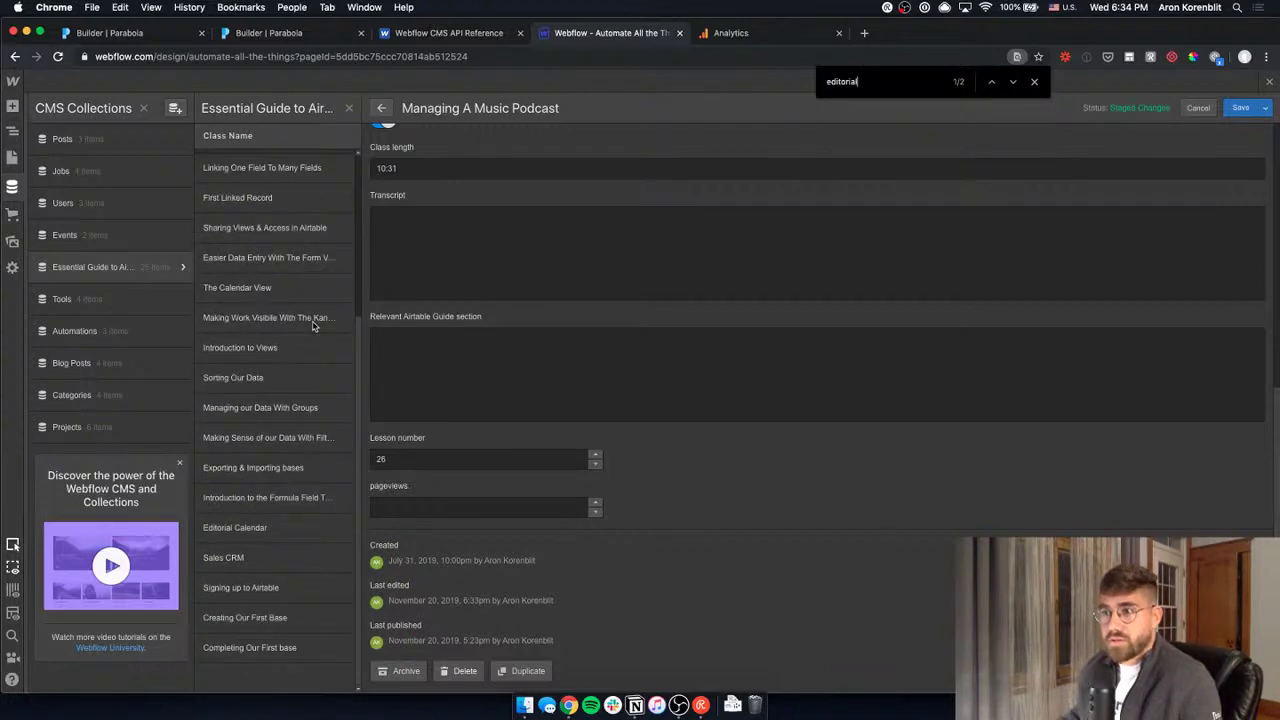
left_click(290, 527)
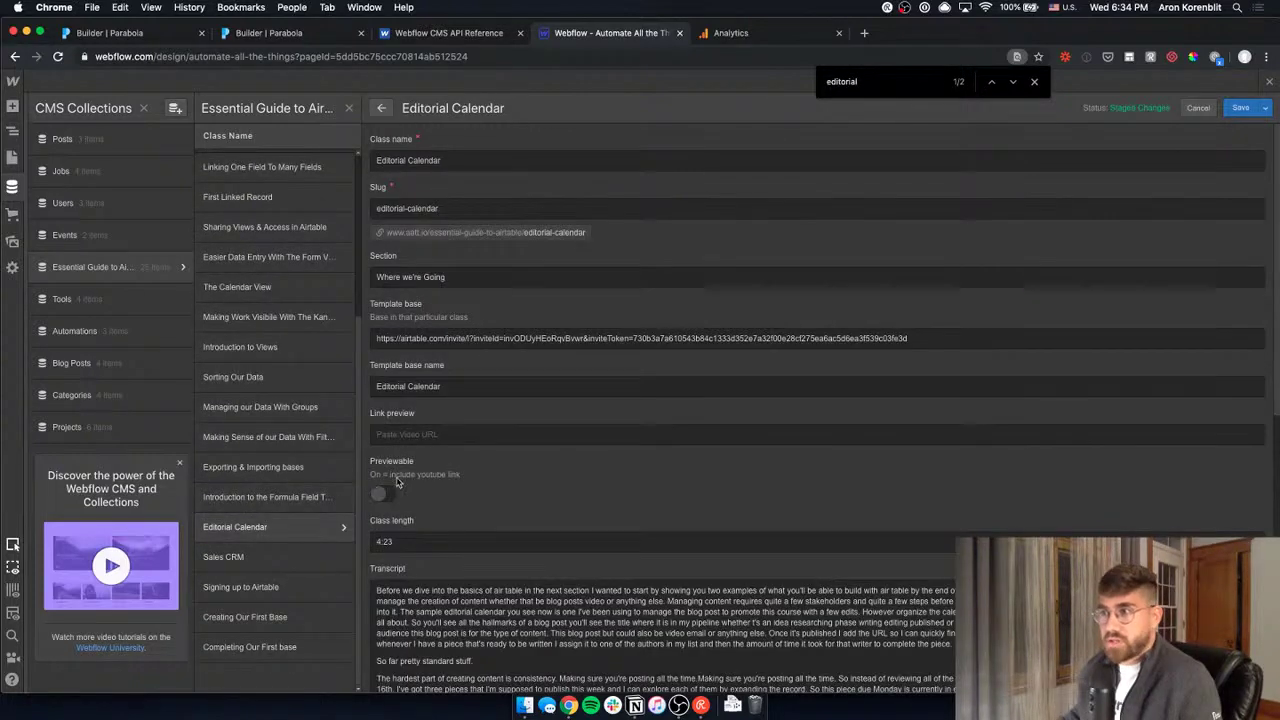
scroll(397, 483, "down", 10)
left_click(408, 509)
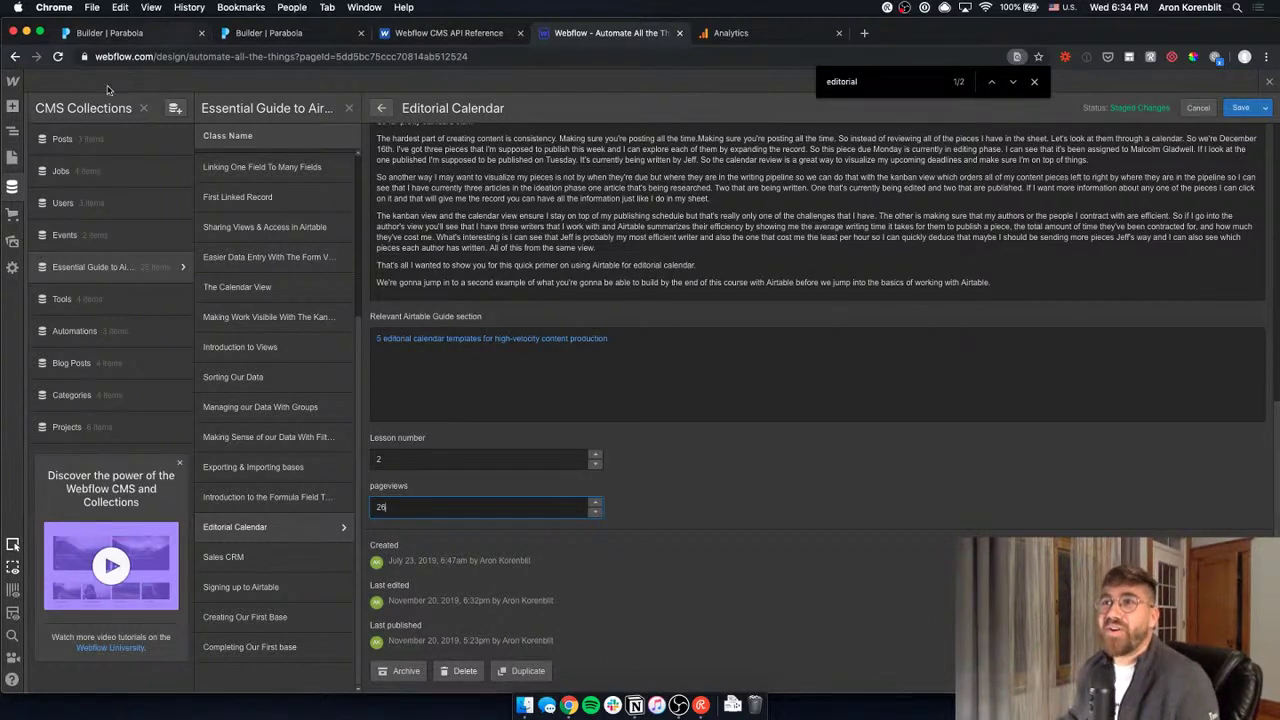
Leave the CMS collections and replace the course outline list's lesson number sort with a sort by pageviews.
left_click(12, 184)
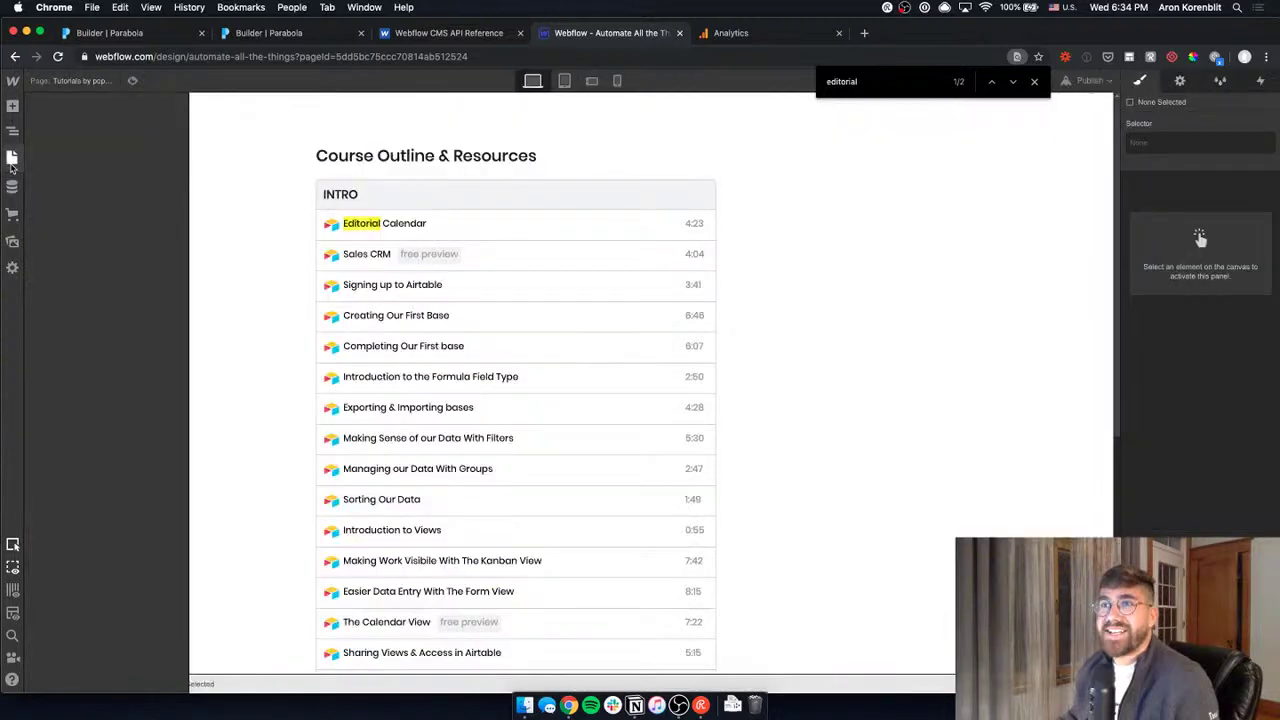
left_click(12, 160)
left_click(466, 216)
key("z")
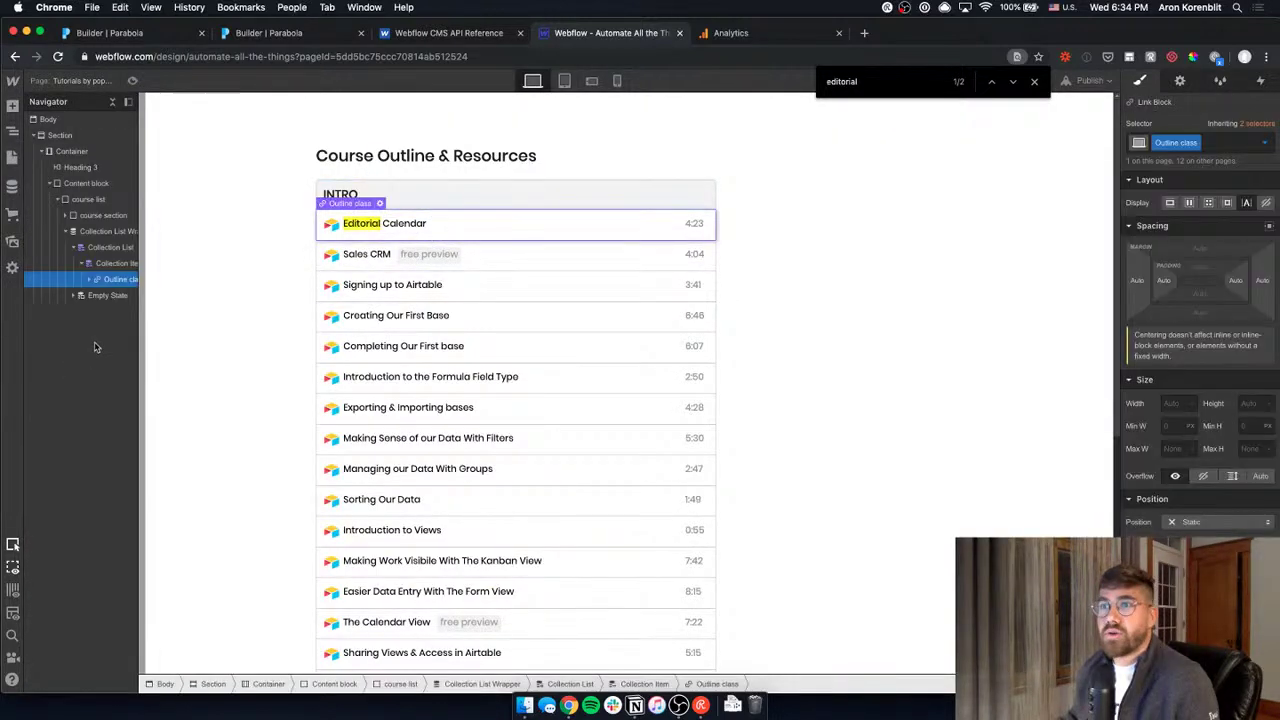
left_click(98, 263)
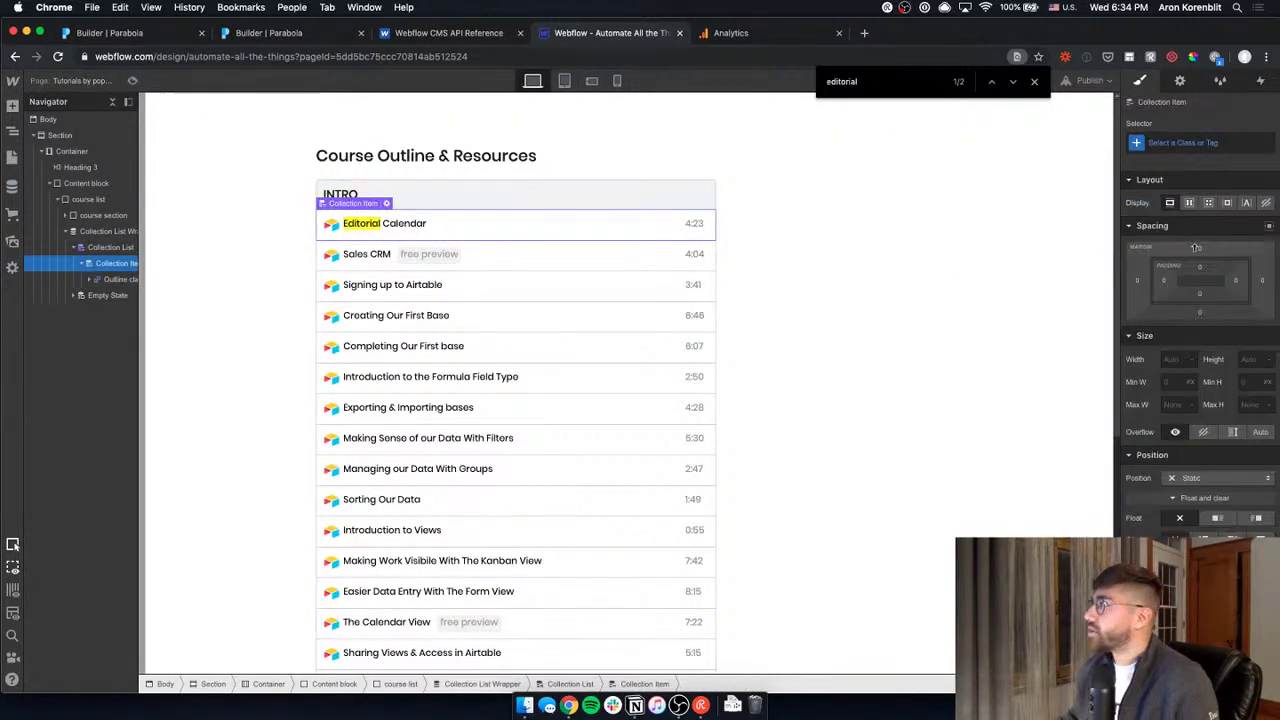
scroll(1195, 247, "down", 10)
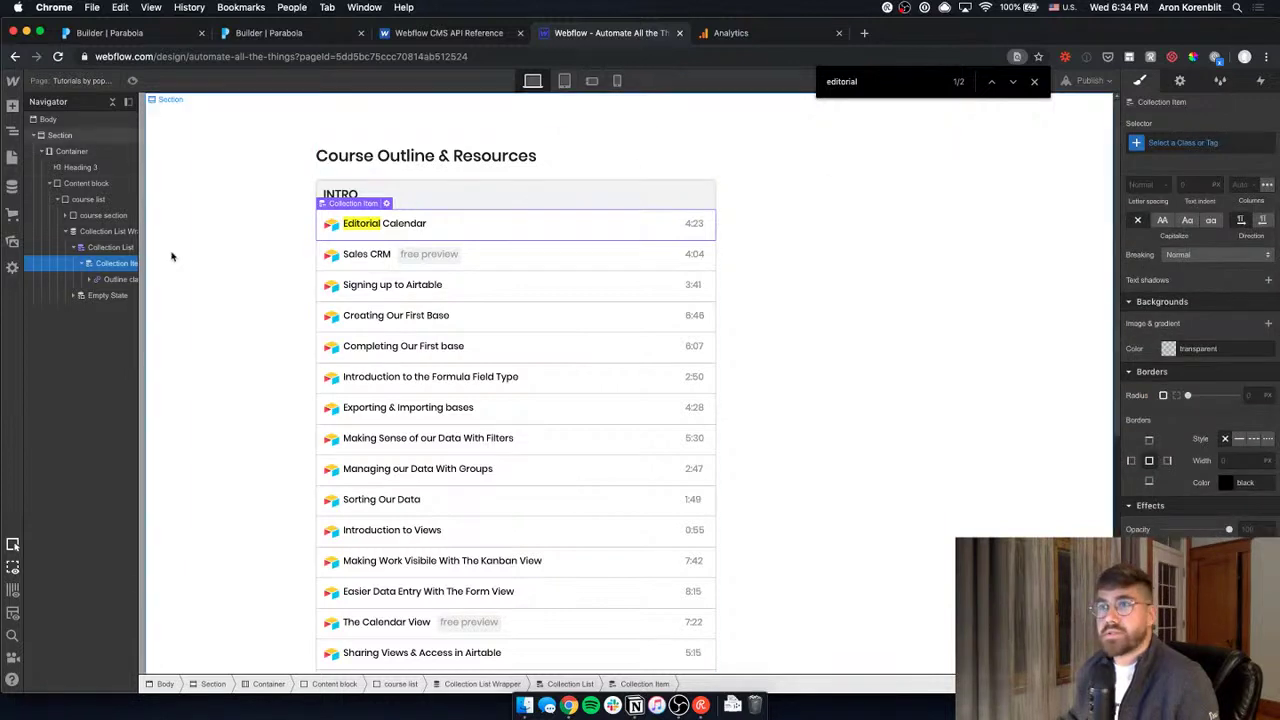
left_click(1180, 80)
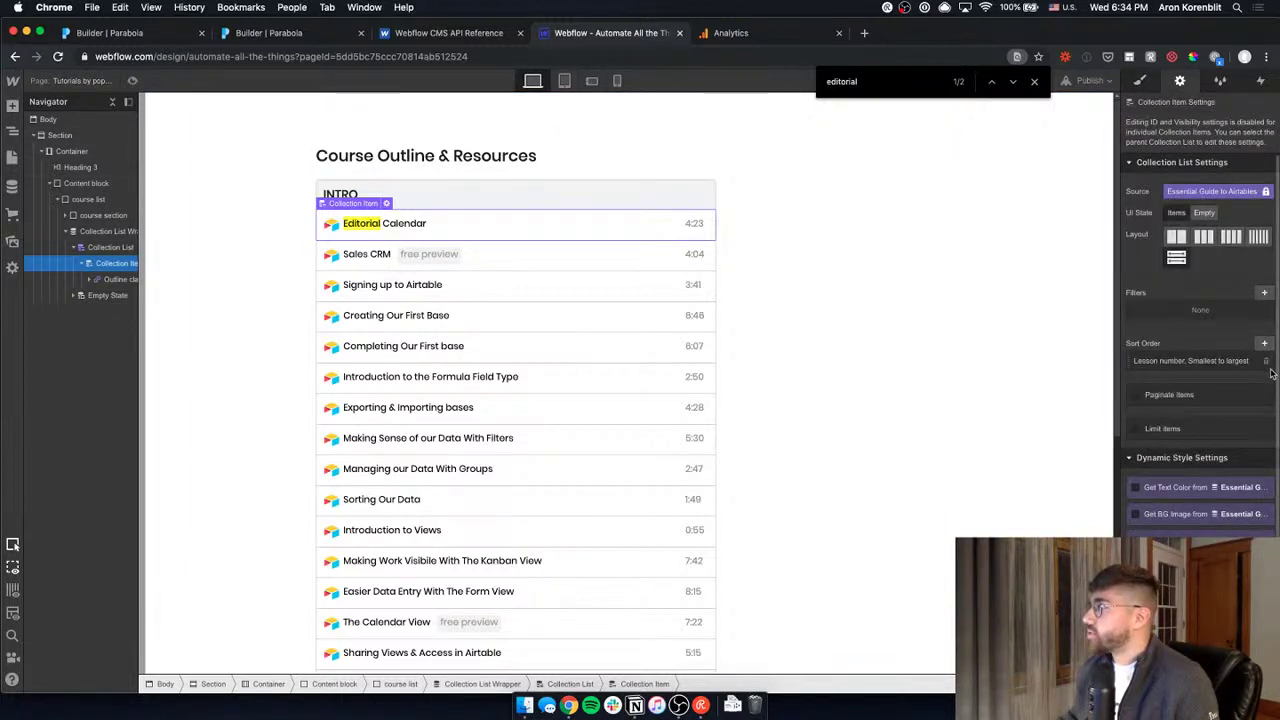
left_click(1266, 361)
left_click(1264, 343)
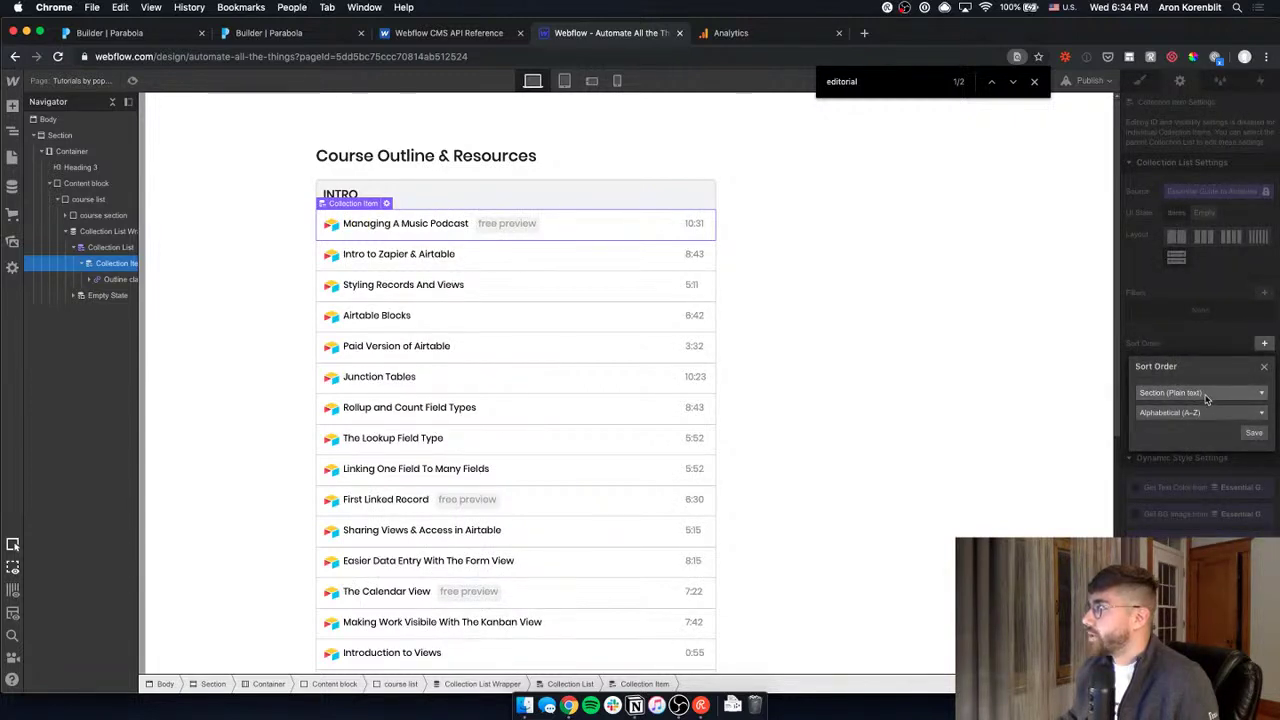
left_click(1206, 395)
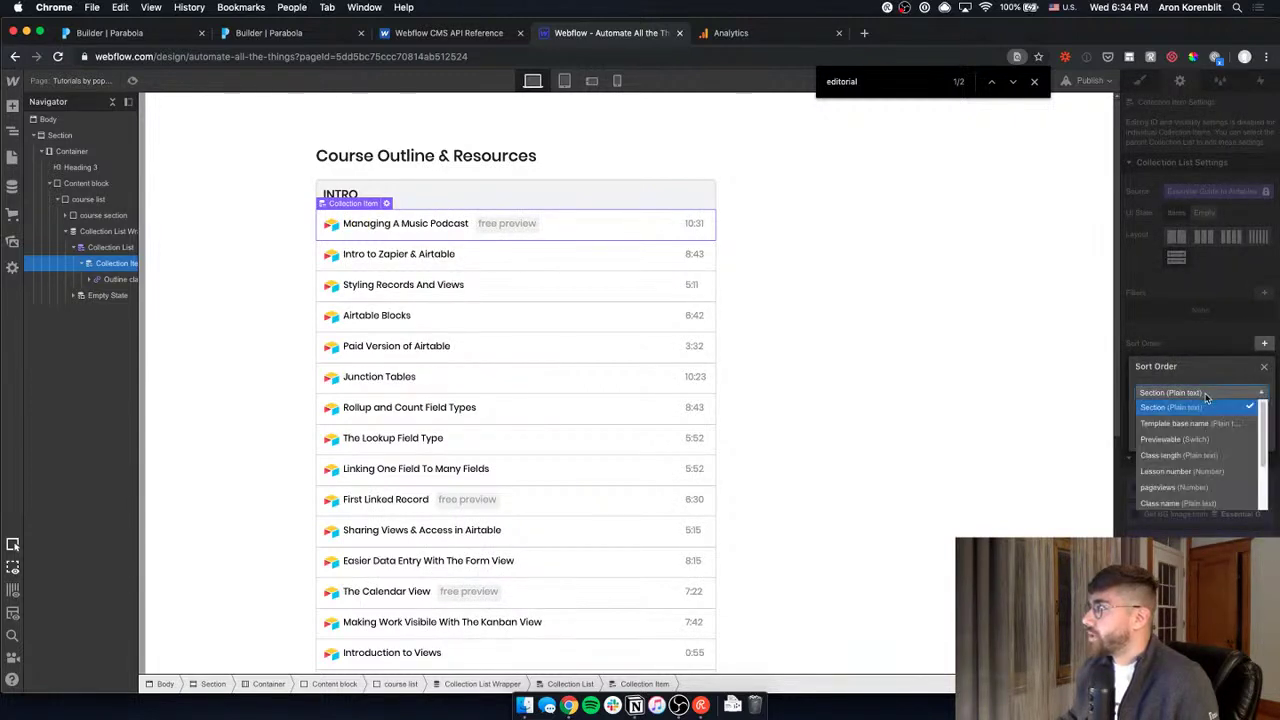
left_click(1221, 488)
left_click(1255, 436)
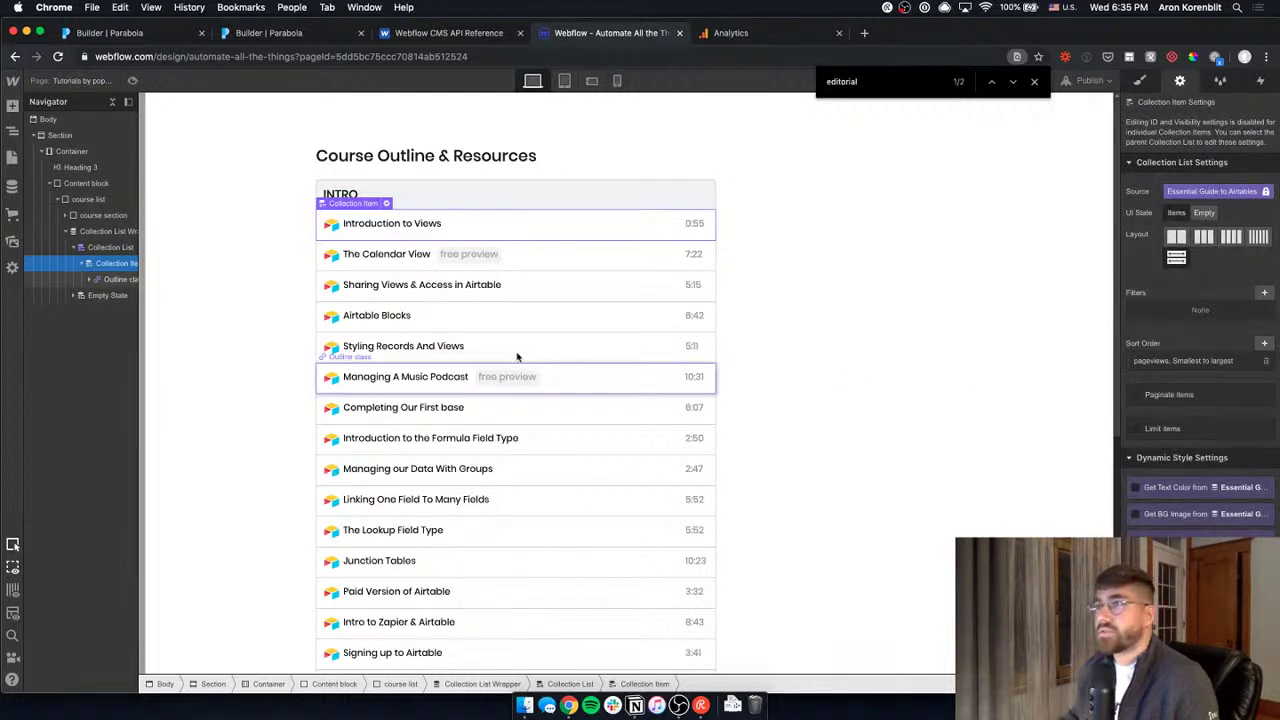
Change the course outline list's pageviews sort to "Largest to smallest" and save it.
left_click(829, 277)
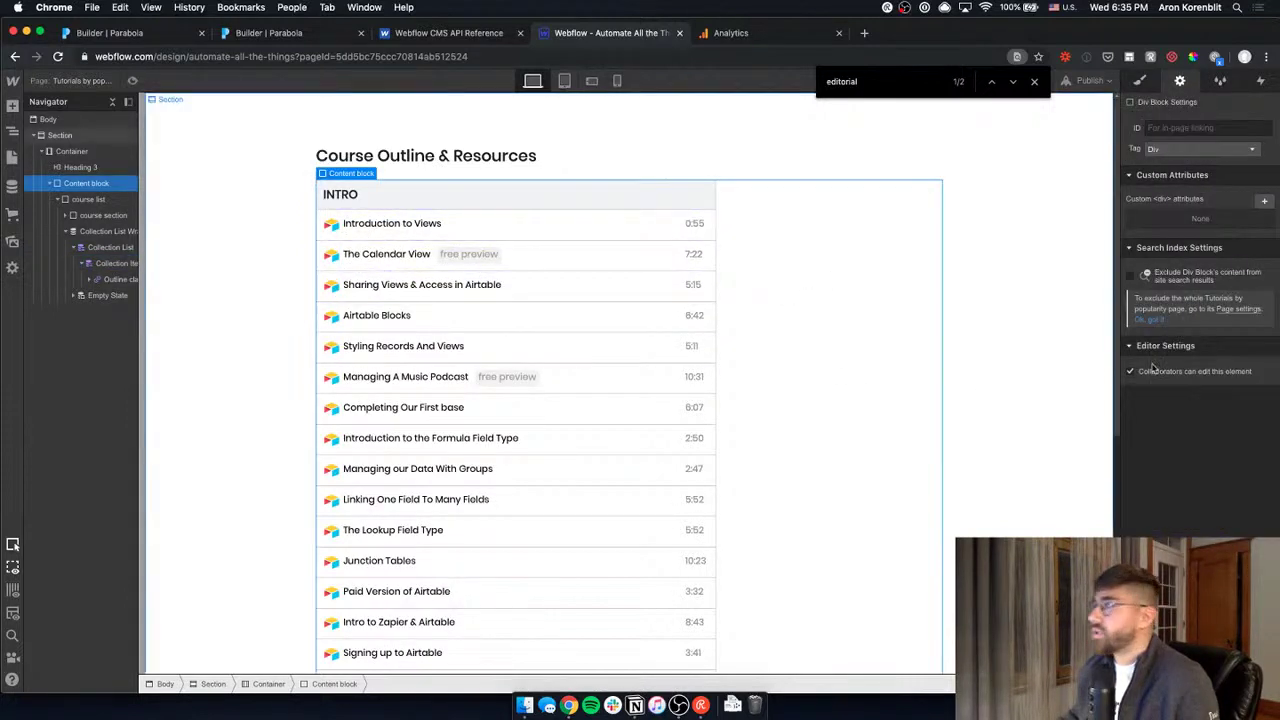
left_click(488, 238)
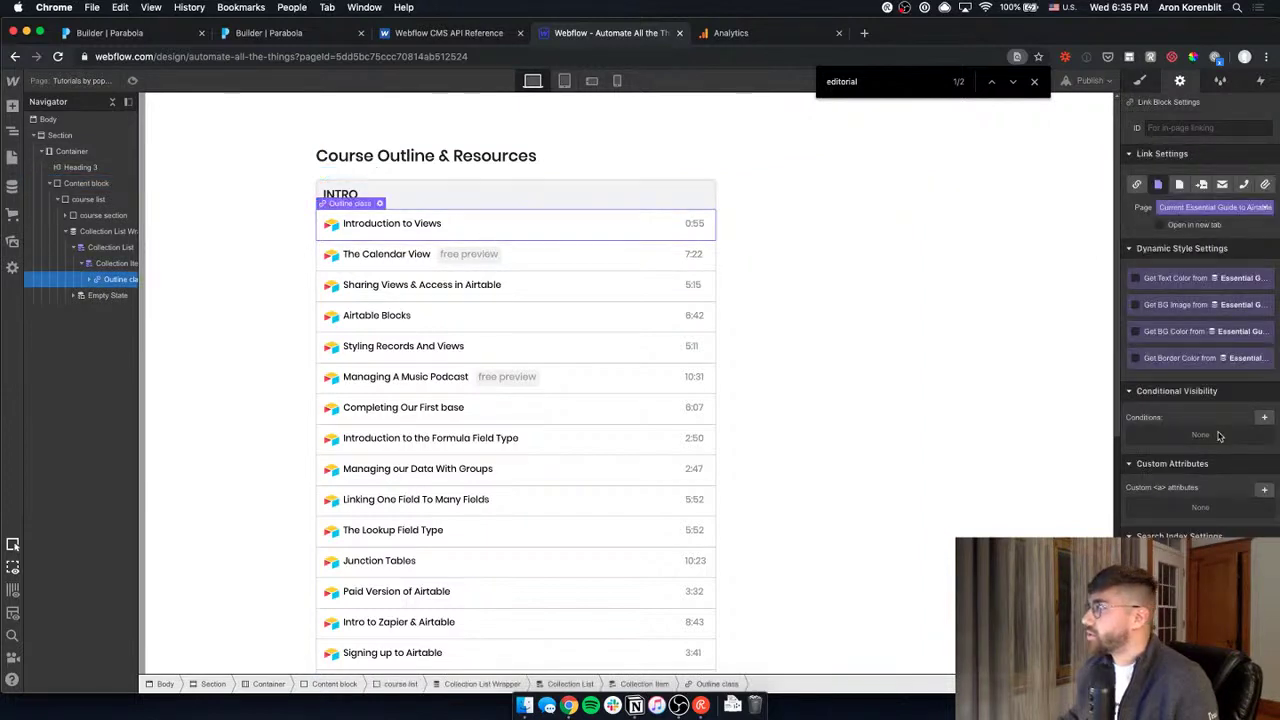
left_click(93, 266)
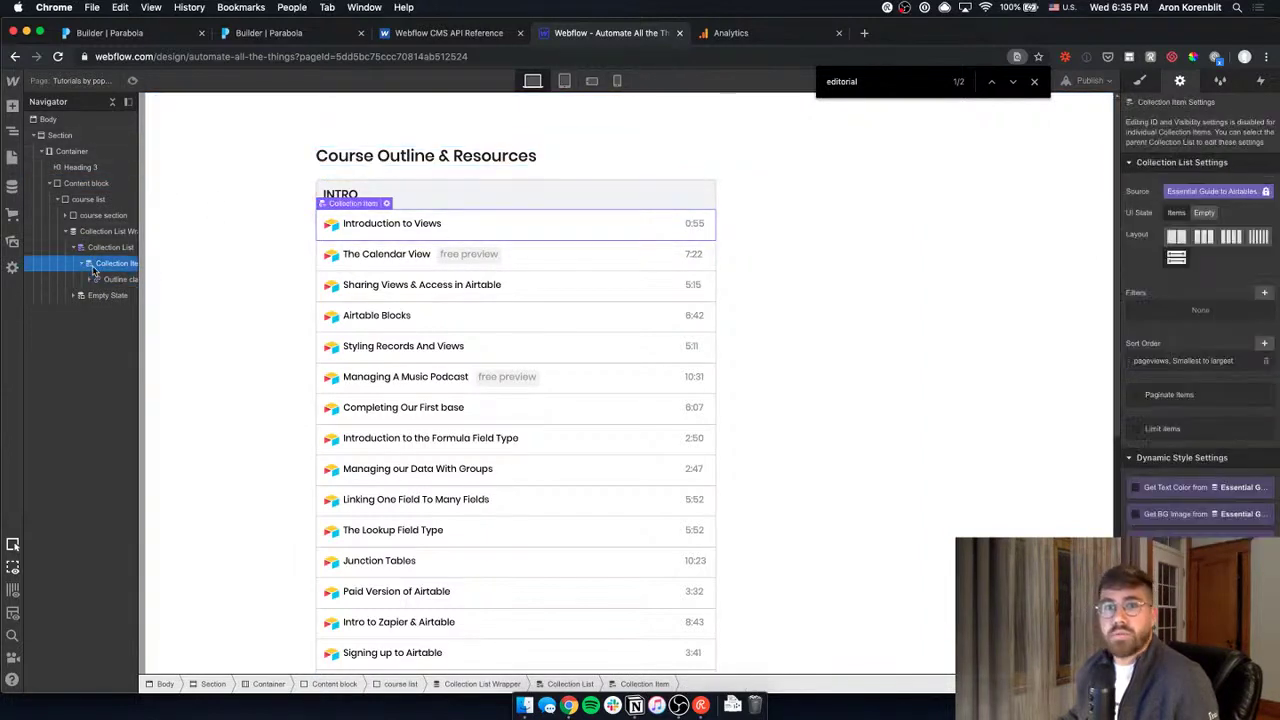
left_click(1205, 362)
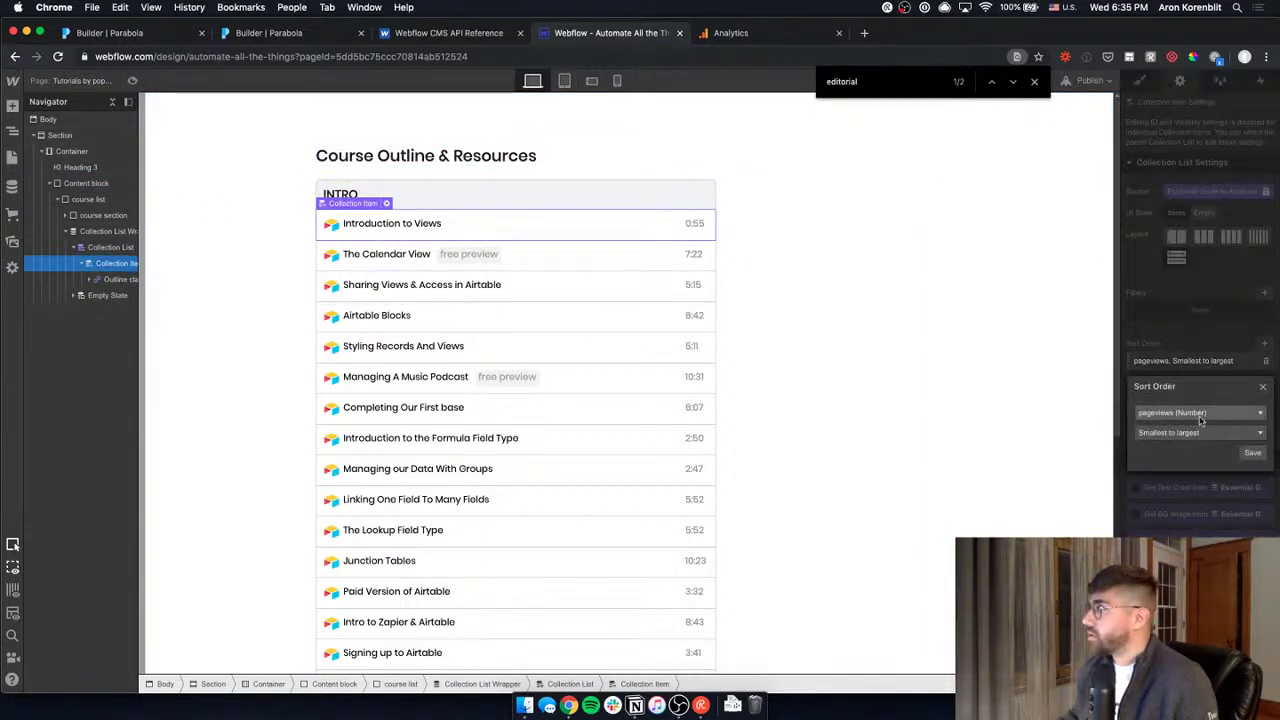
left_click(1200, 432)
left_click(1200, 451)
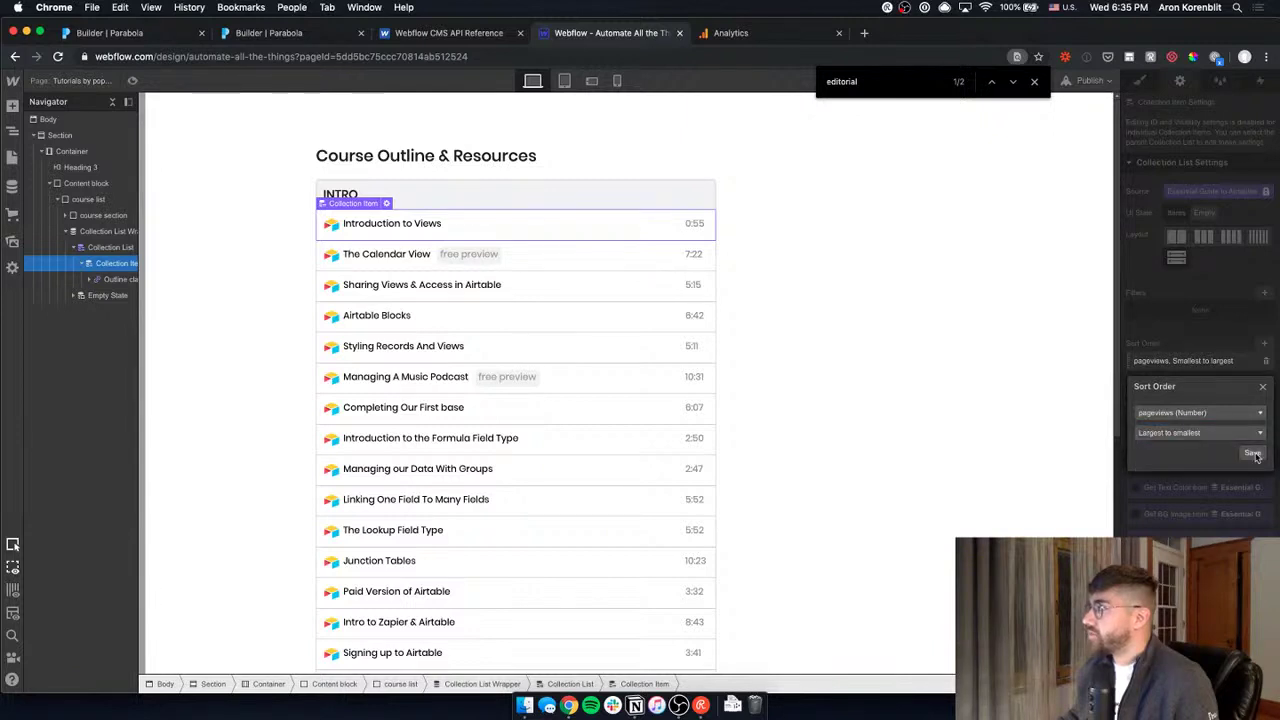
left_click(1253, 453)
left_click(714, 240)
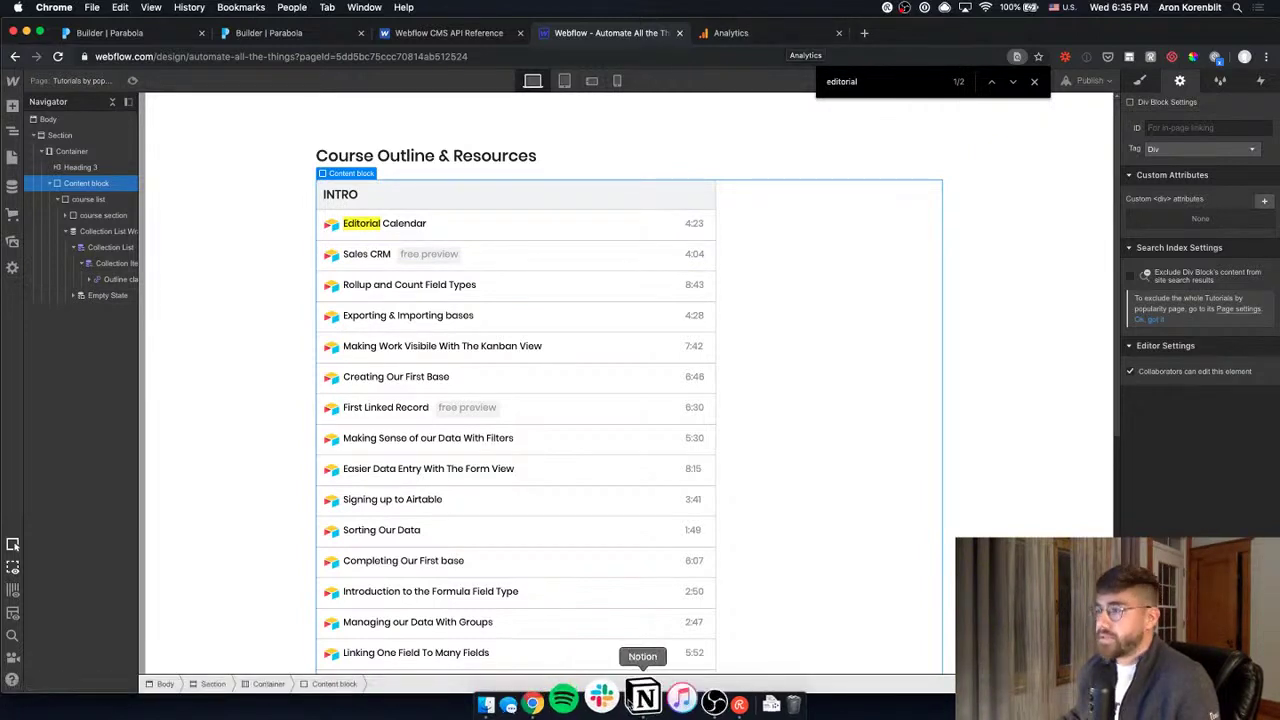
Switch to Notion and check off the slug key, "Merge data" and "Update field in Webflow CMS" items in the roadmap.
left_click(640, 698)
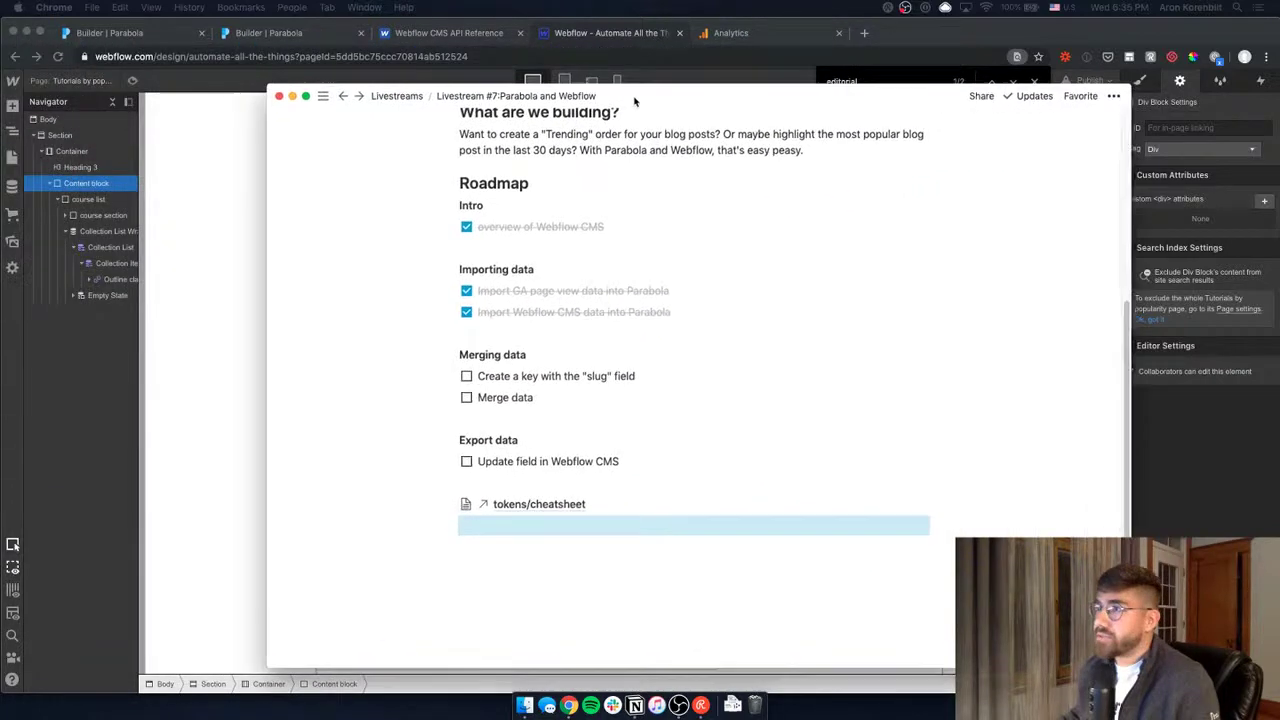
left_click(471, 378)
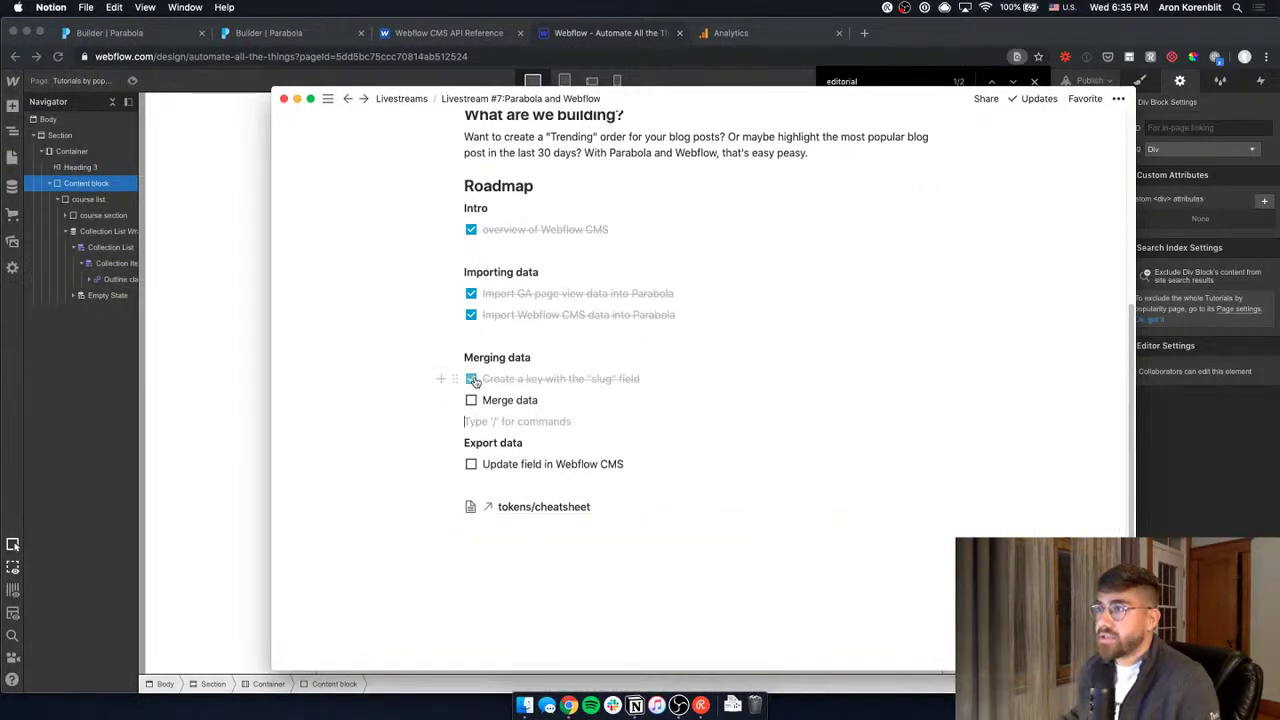
left_click(471, 400)
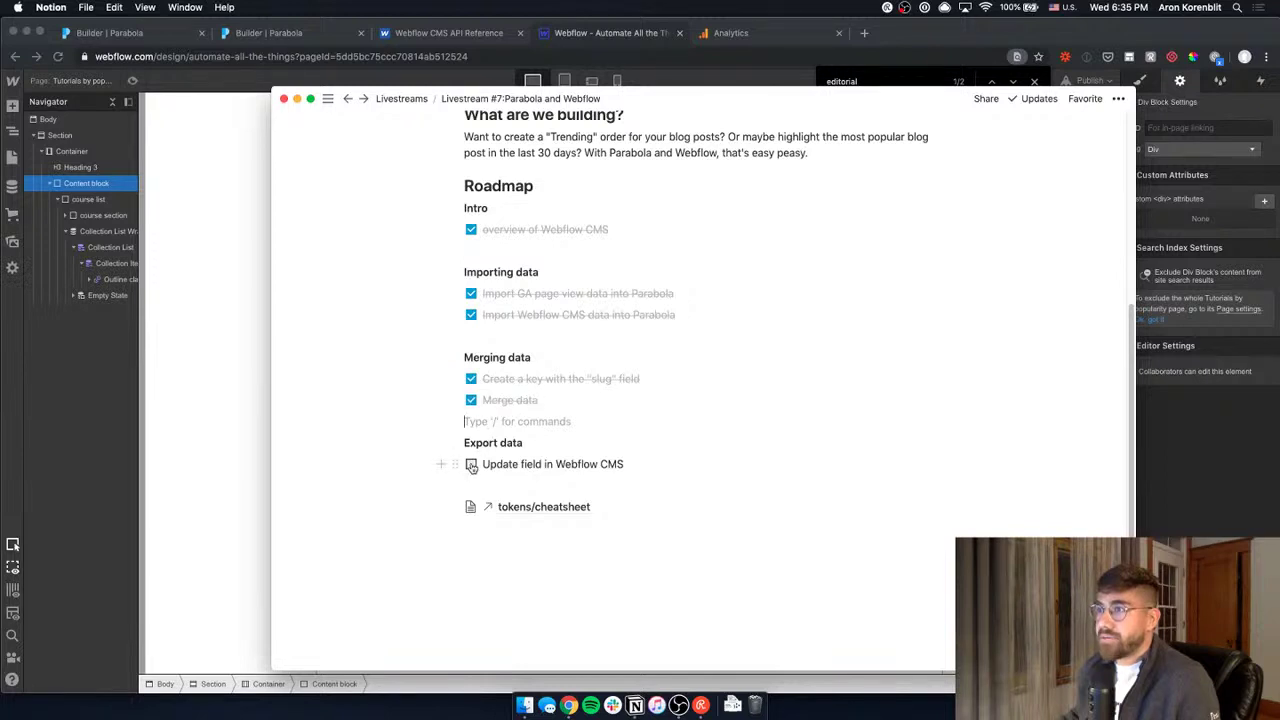
left_click(471, 464)
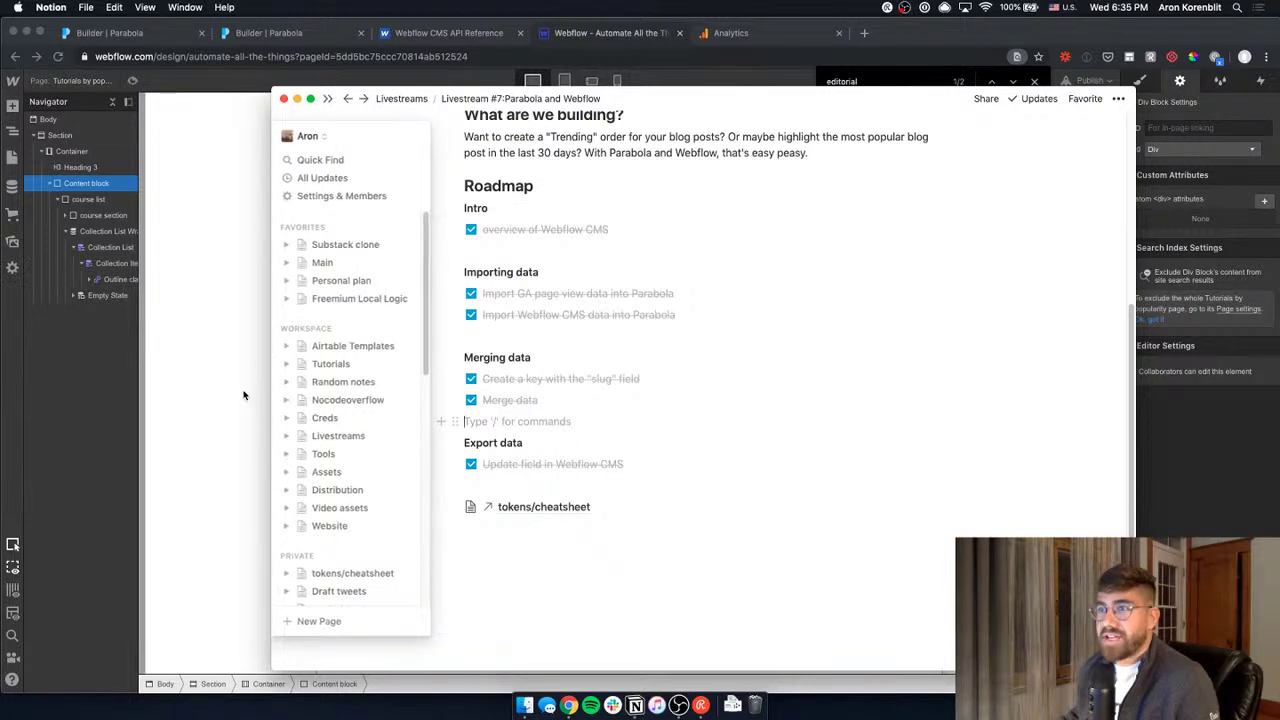
Return to the published Parabola flow and view the options for a new schedule rule, closing it without saving.
left_click(189, 340)
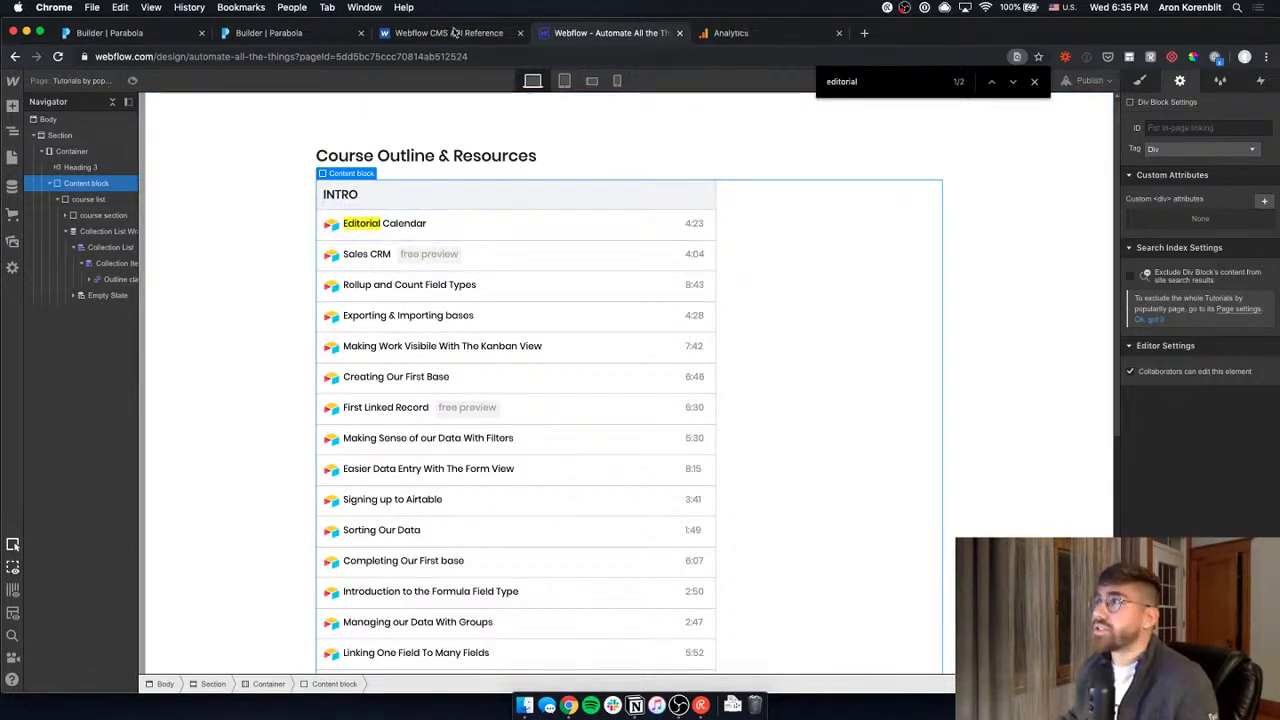
key("super+2")
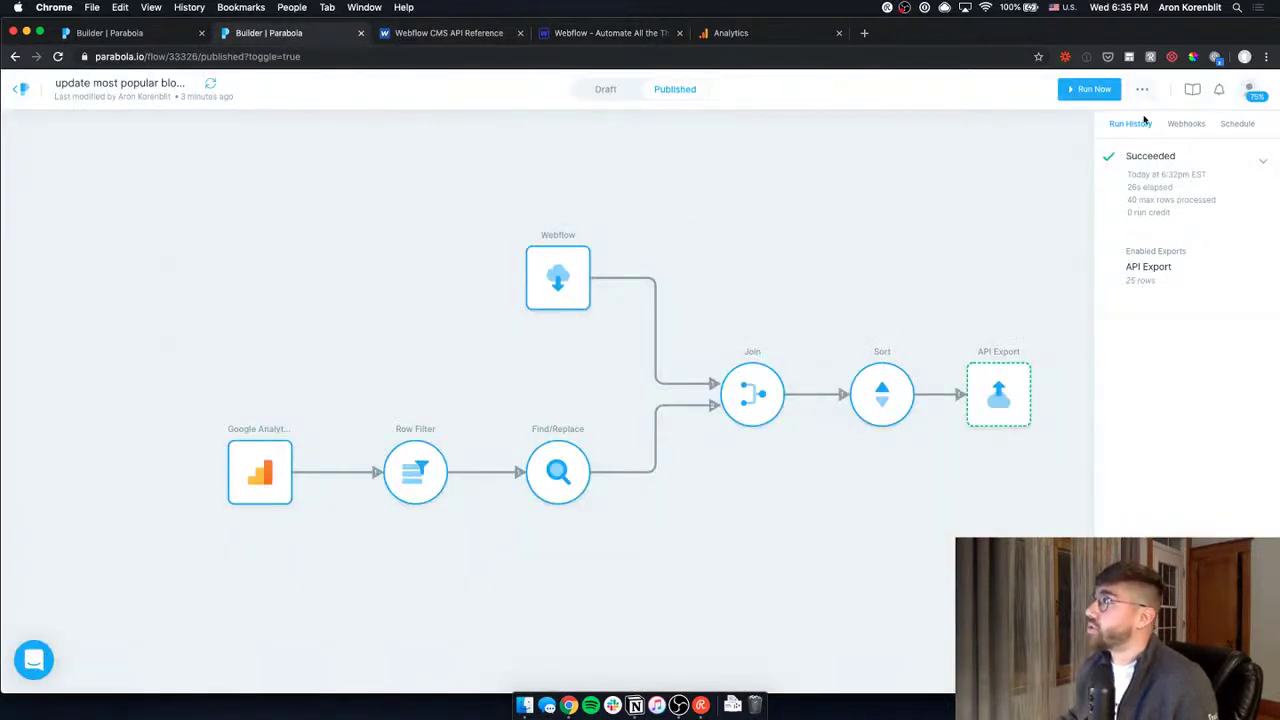
left_click(1237, 124)
left_click(1199, 296)
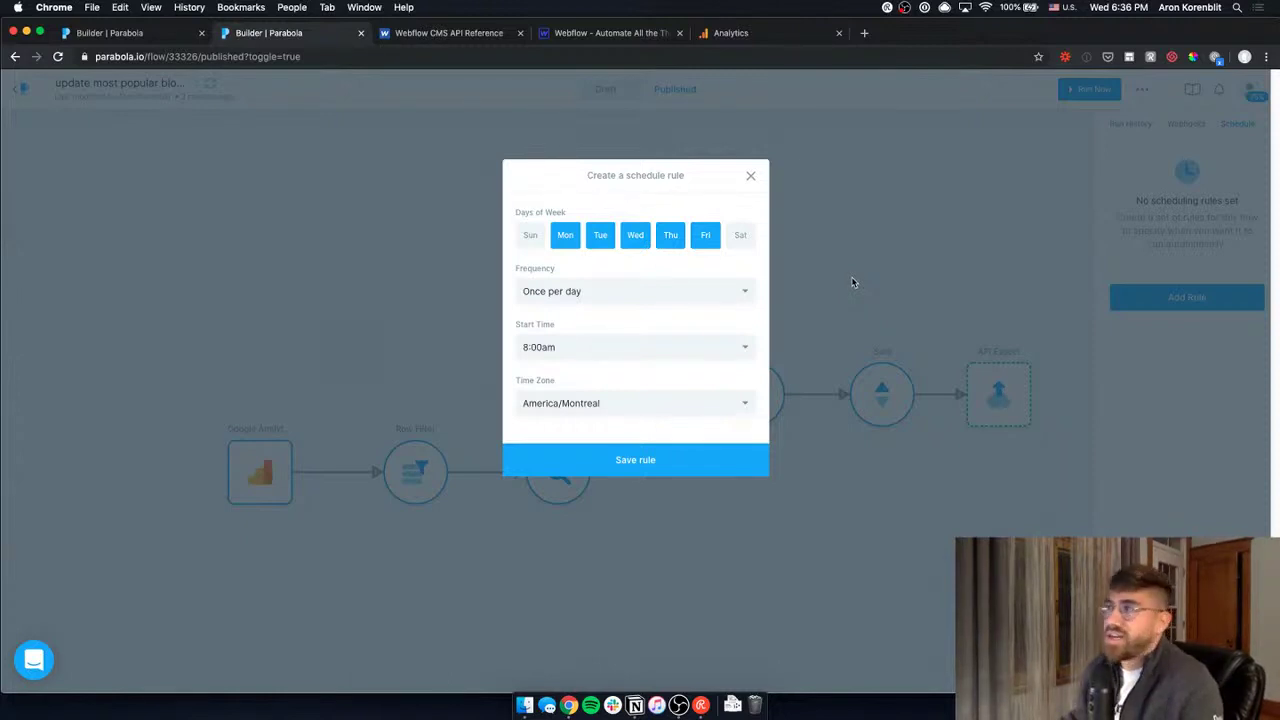
left_click(750, 176)
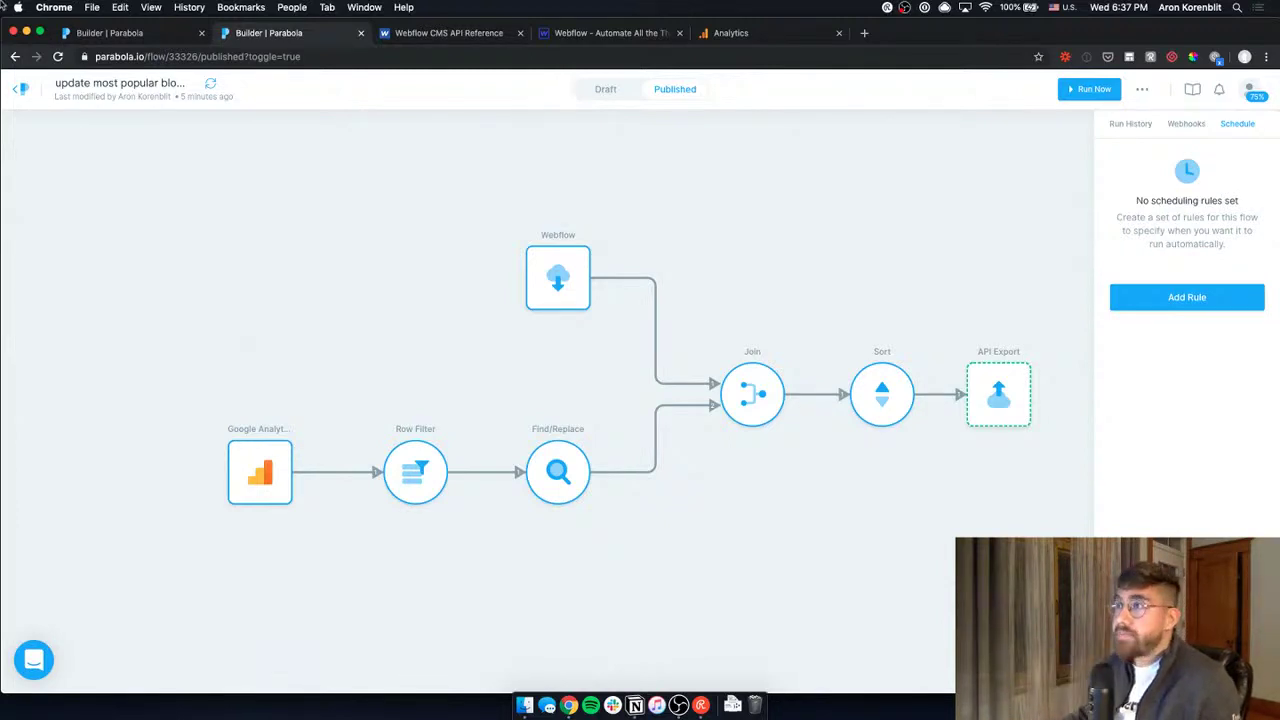
Open the Webflow import and review its request type, endpoint URL, authentication, custom header and nested key settings, then close it.
left_click(557, 257)
scroll(271, 494, "down", 3)
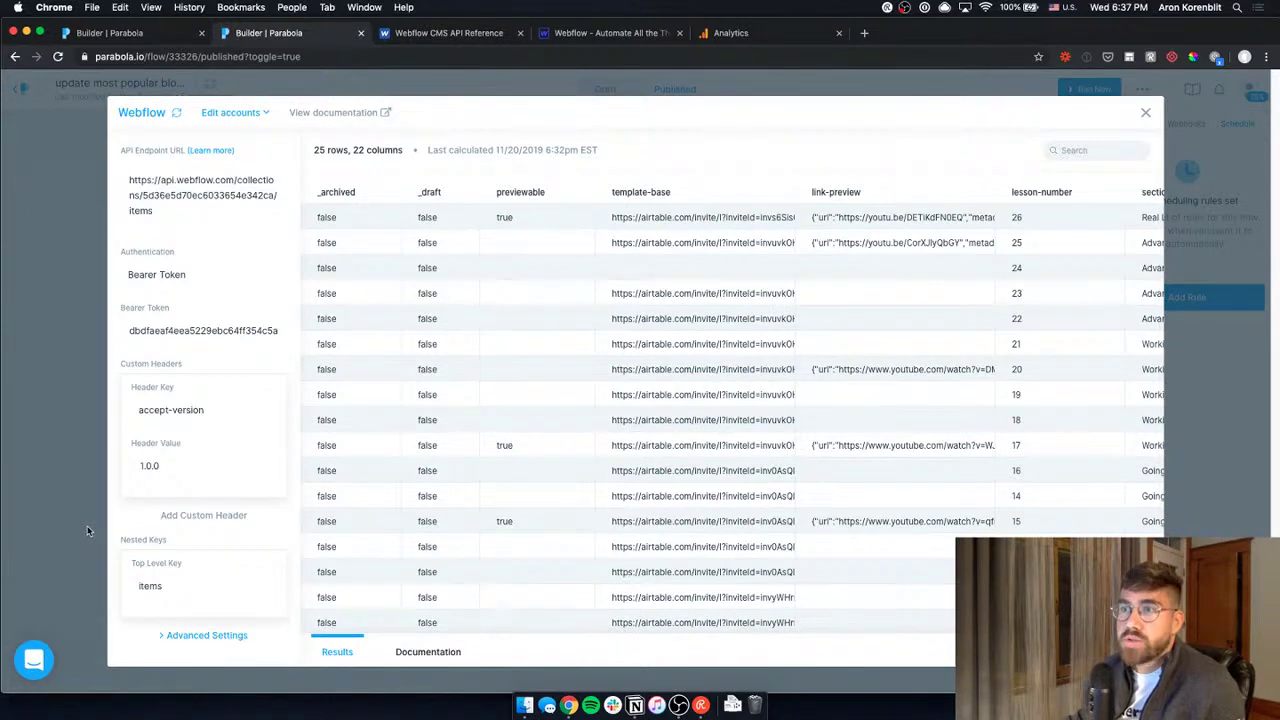
scroll(194, 290, "up", 2)
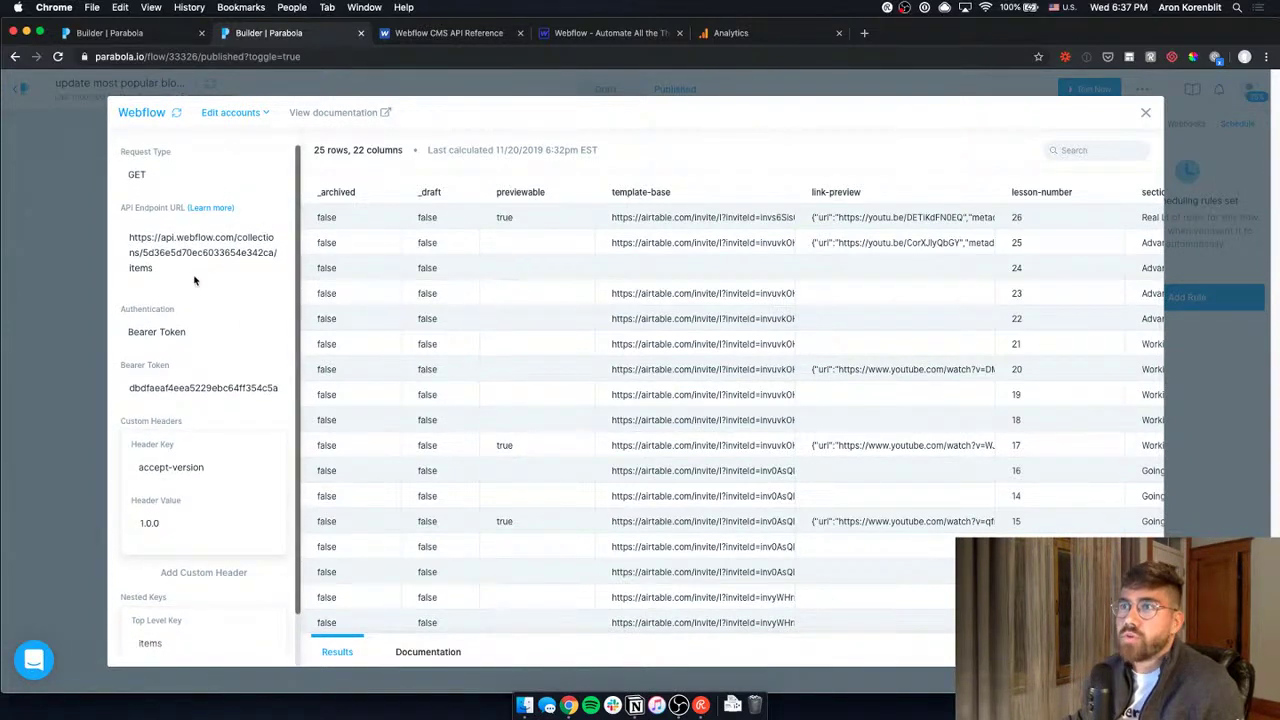
left_click(69, 342)
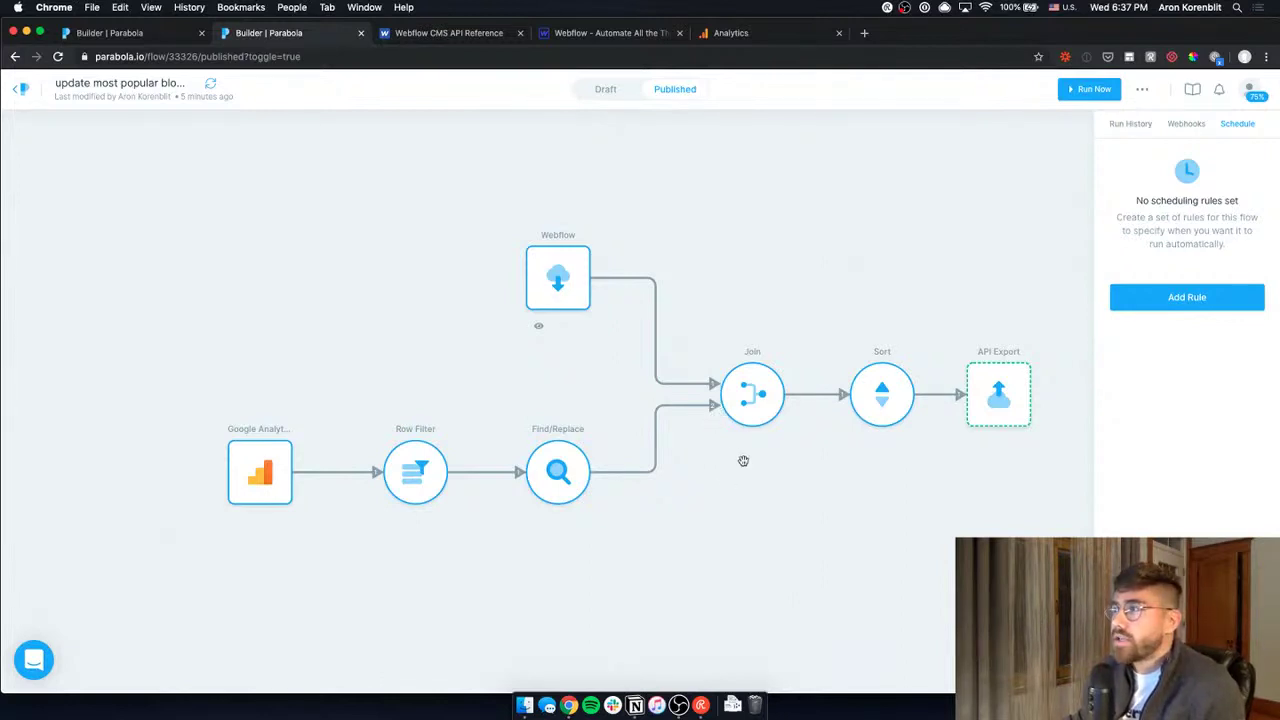
left_click_drag(743, 497, 723, 498)
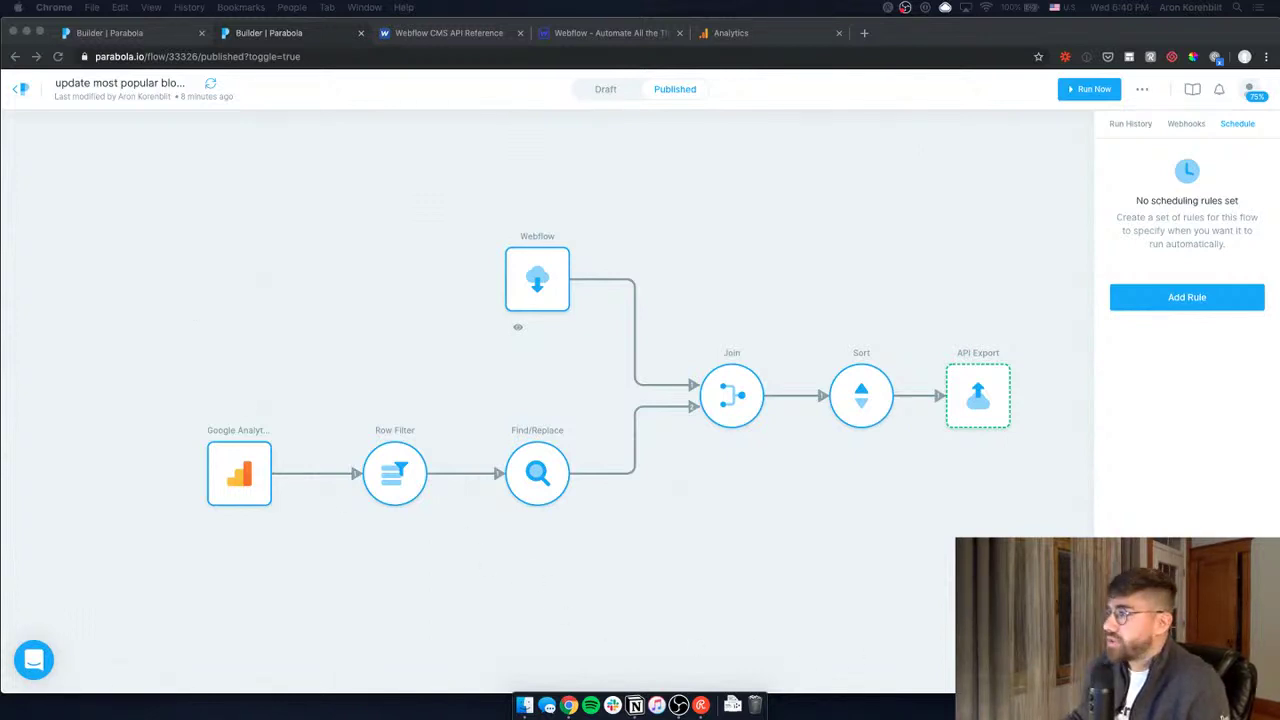
View the published flow's run history and return to its schedule settings.
left_click(711, 512)
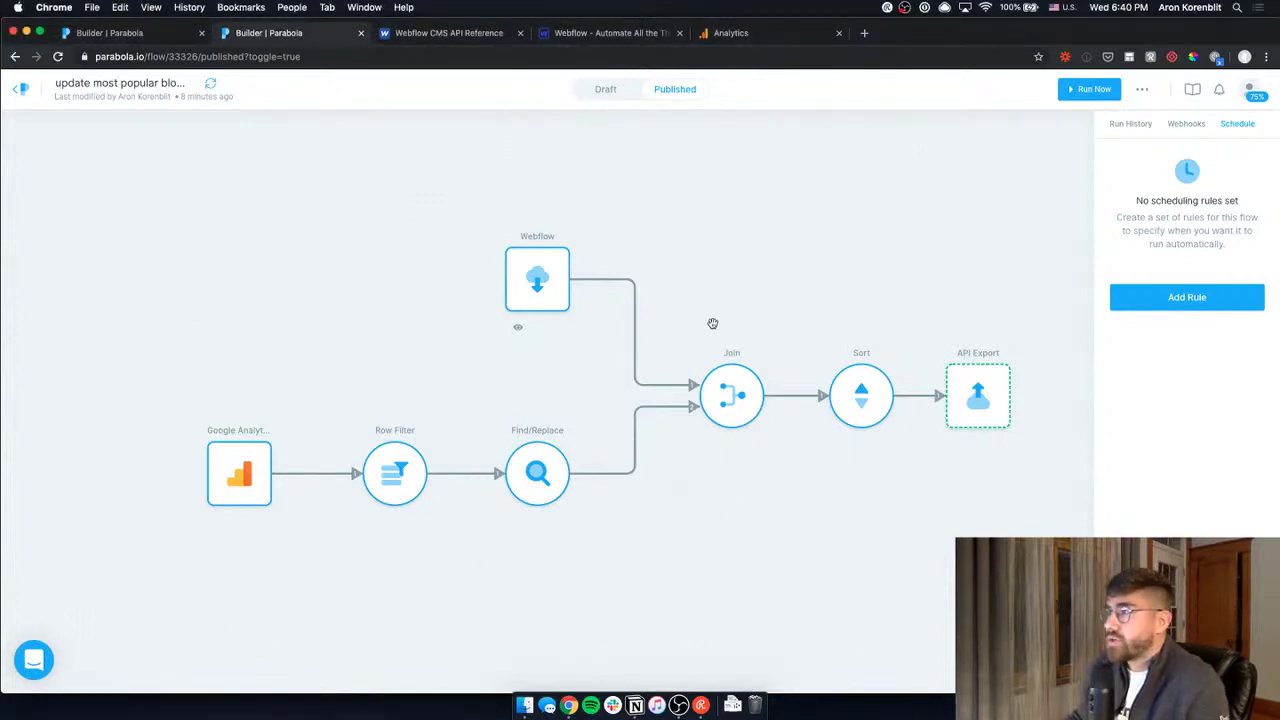
left_click_drag(771, 289, 665, 306)
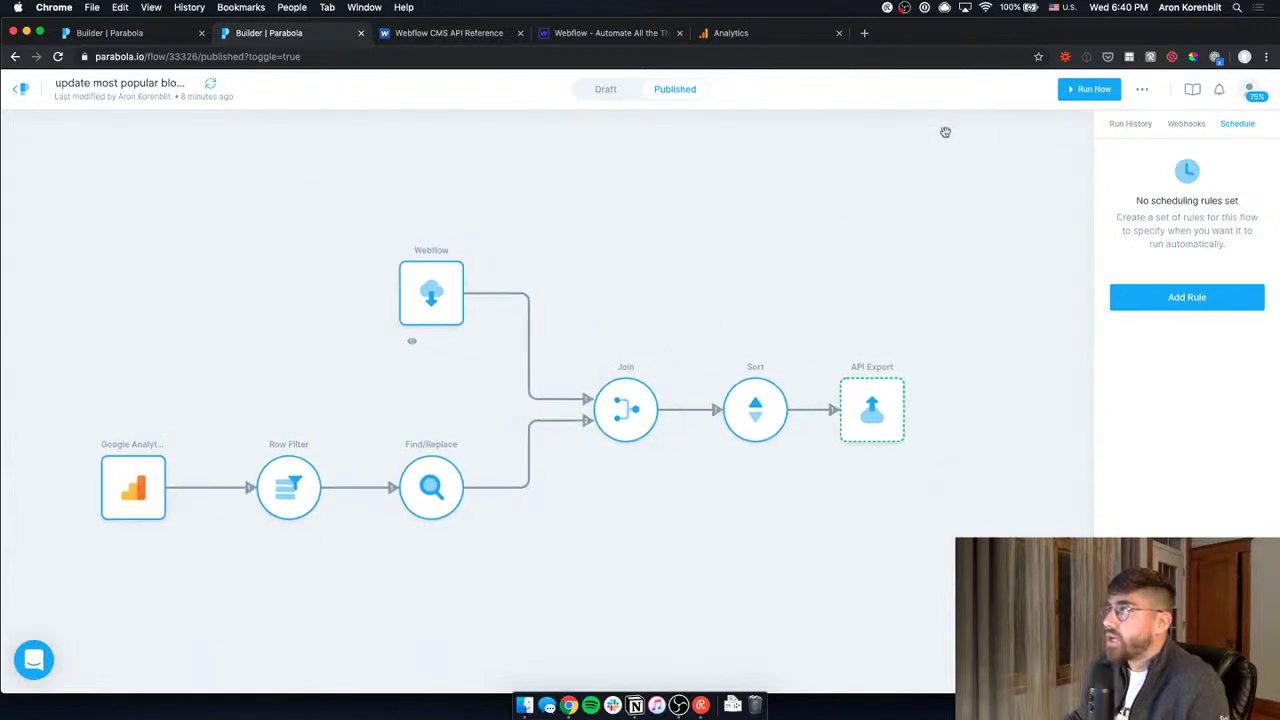
left_click(1140, 125)
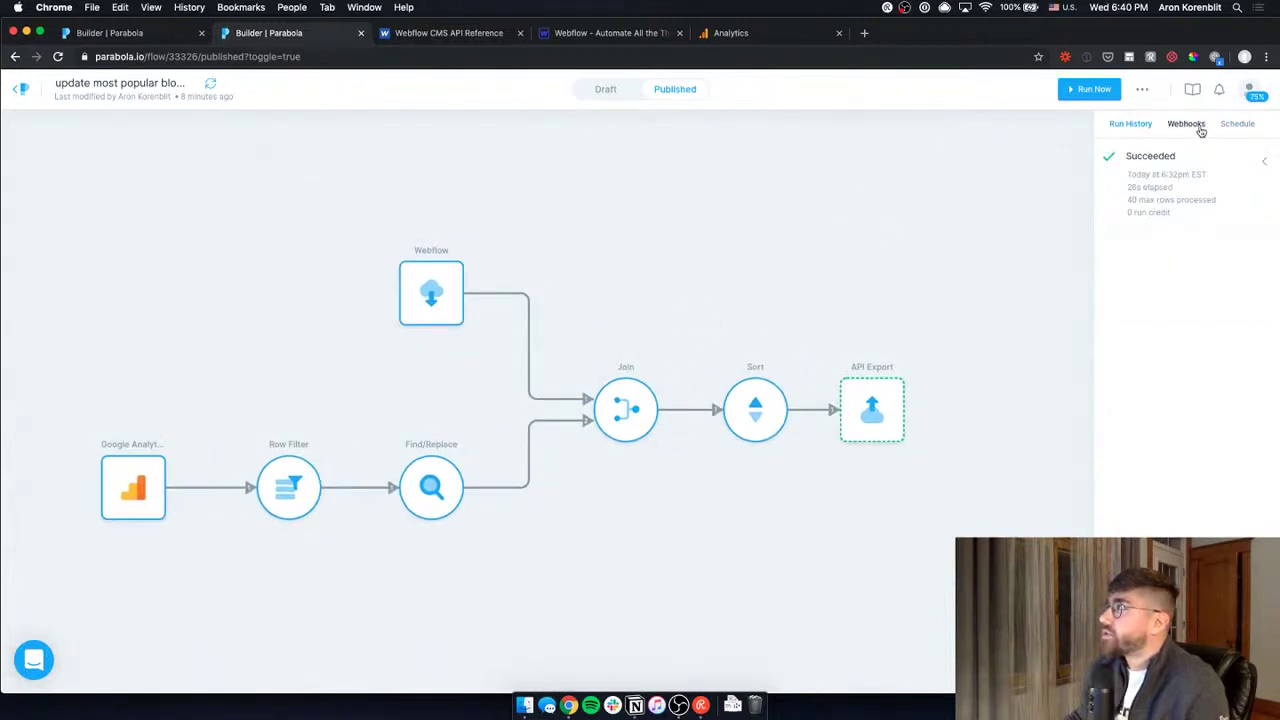
left_click(1237, 124)
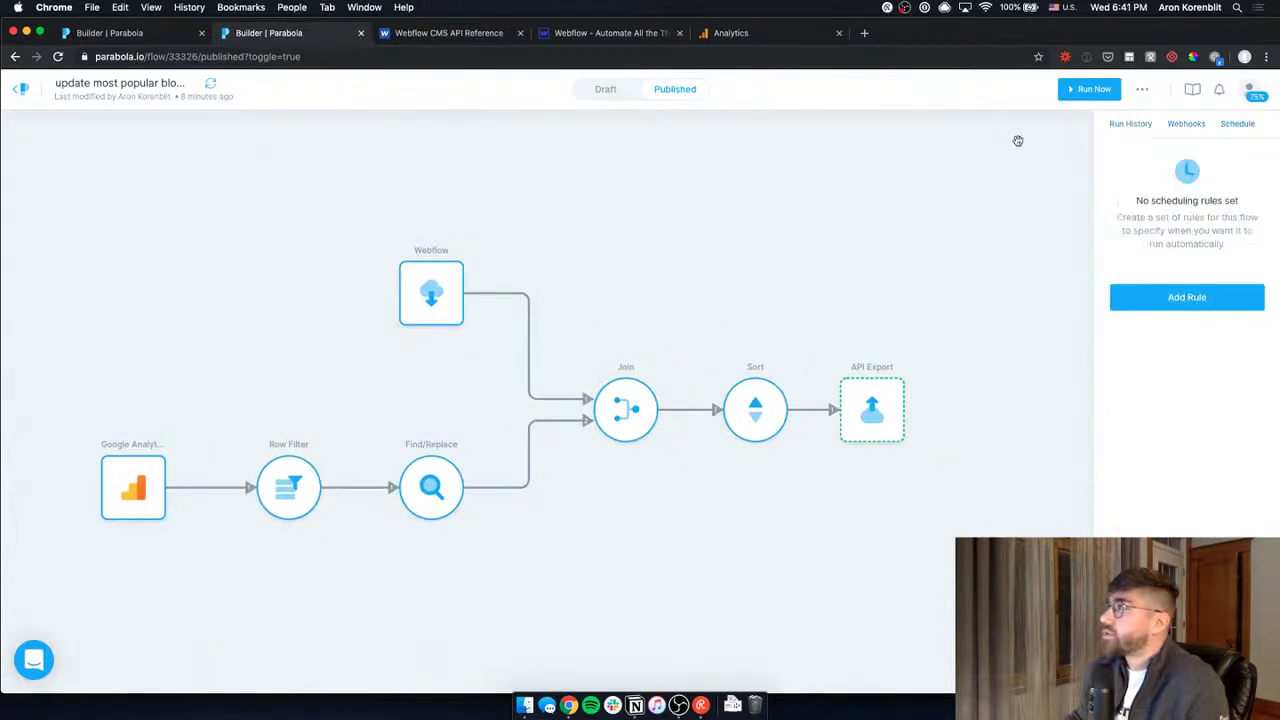
Open the flow's draft, search the step library for "export" and add a CSV Export step to the canvas.
left_click(622, 88)
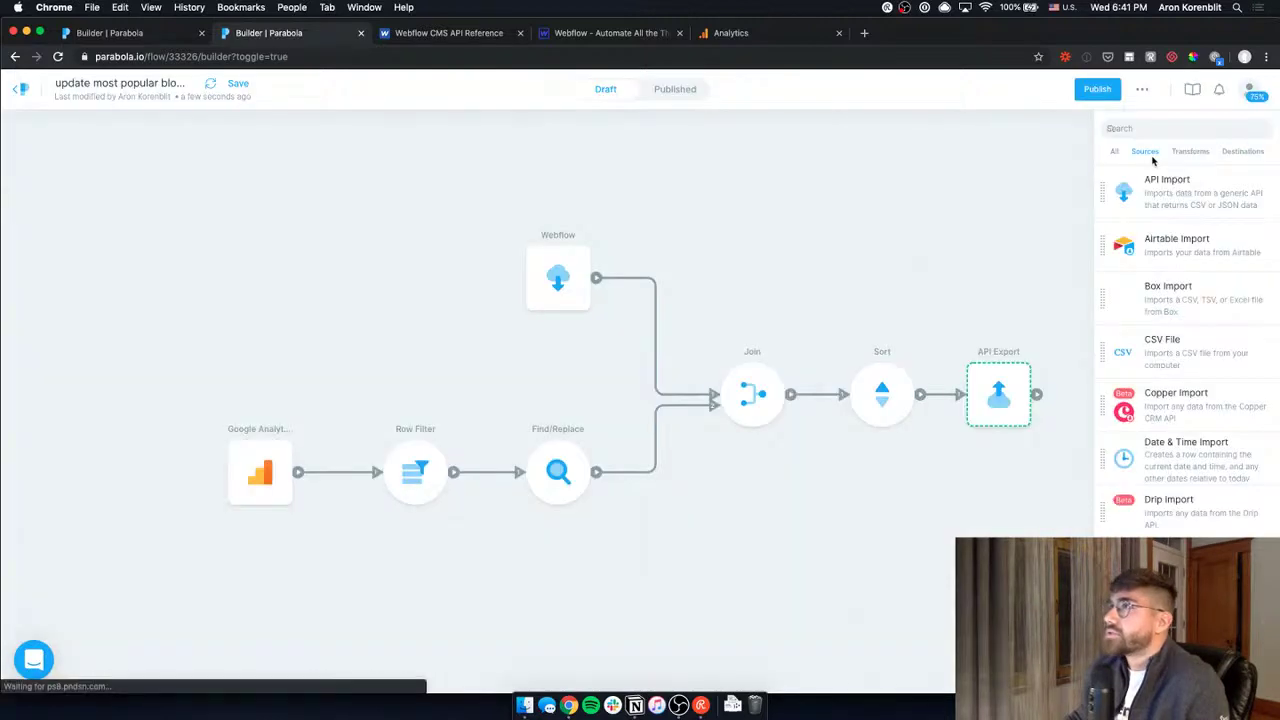
left_click(1153, 126)
type("e")
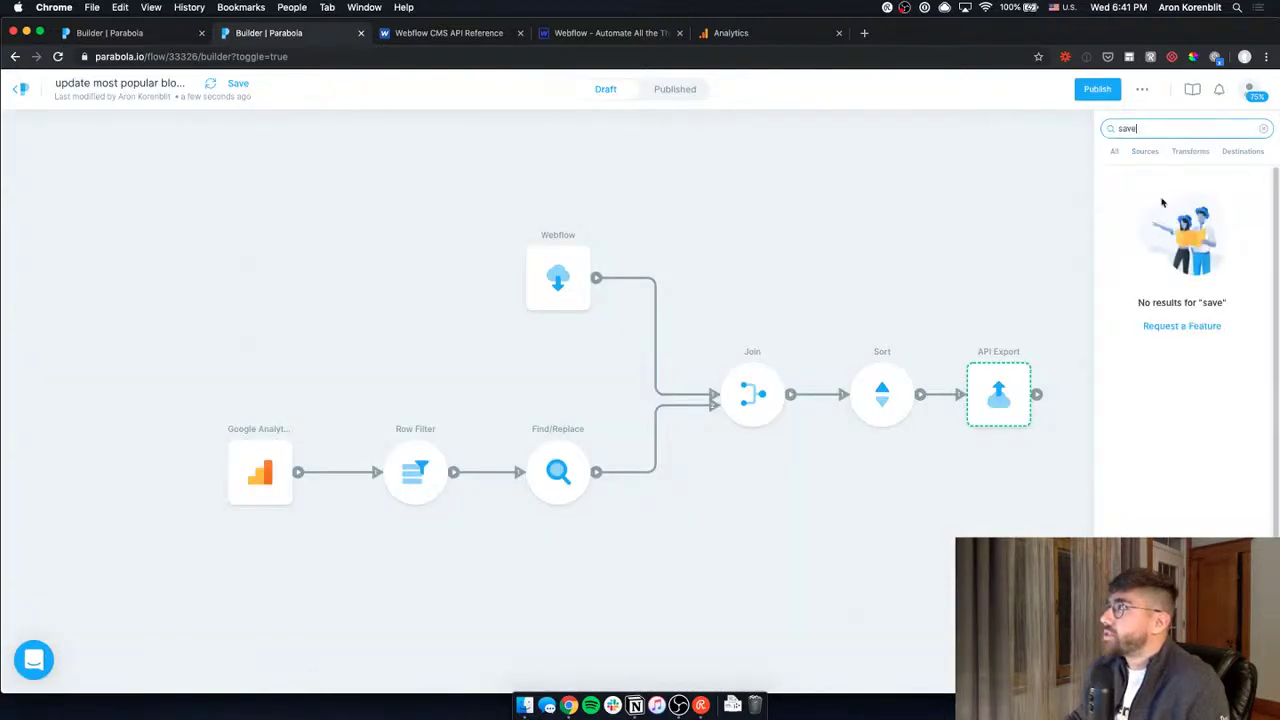
type("xport")
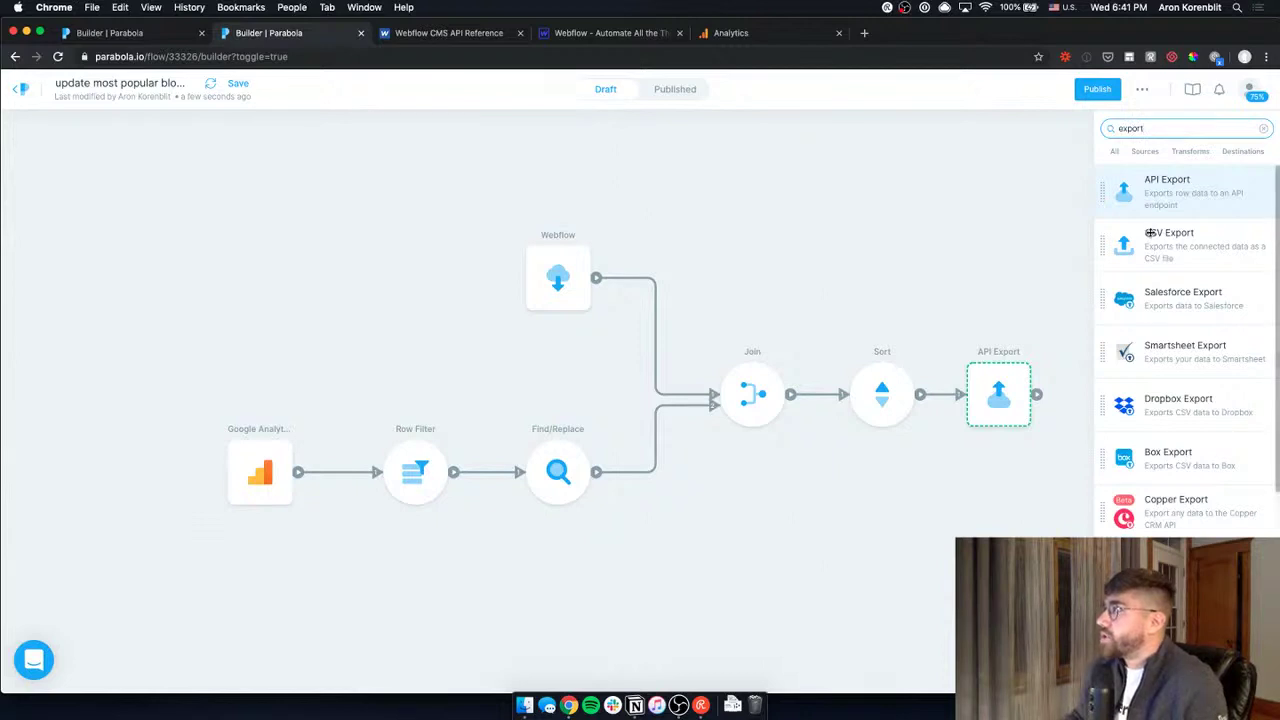
left_click_drag(1150, 234, 762, 255)
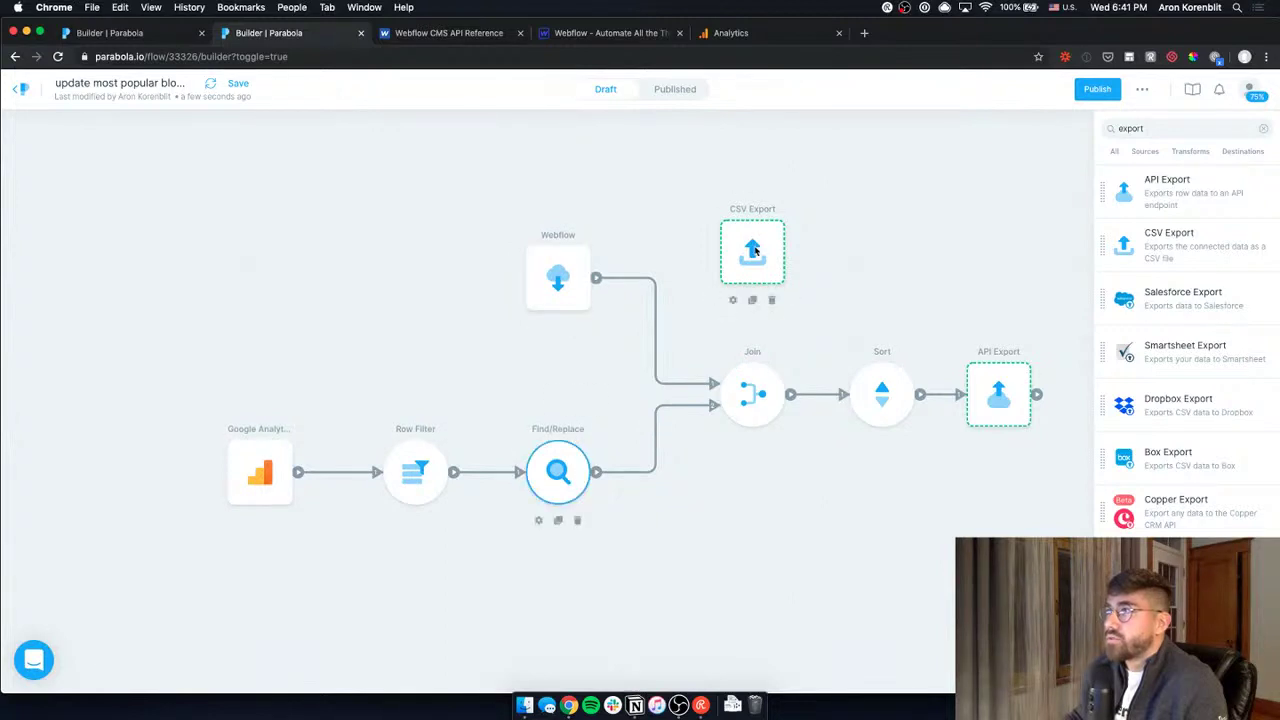
Place the CSV Export step below the Join step and connect the Find/Replace output to it.
left_click_drag(750, 245, 737, 532)
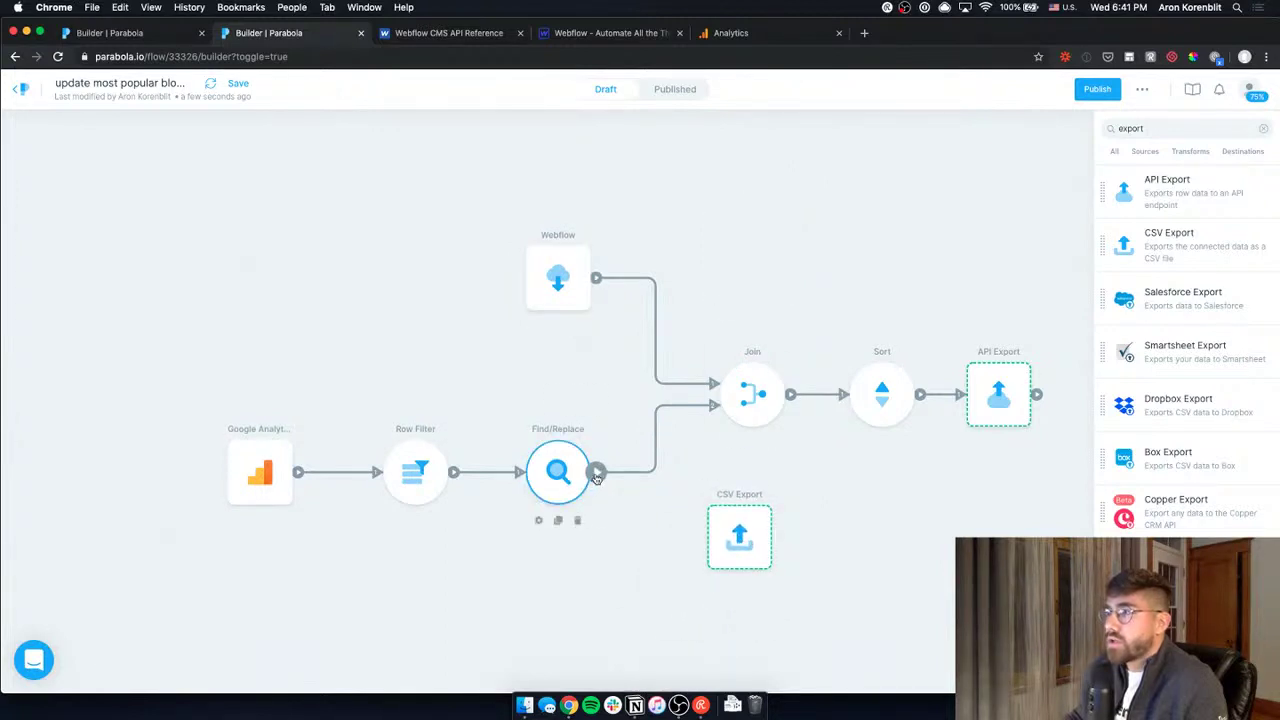
left_click_drag(596, 471, 742, 541)
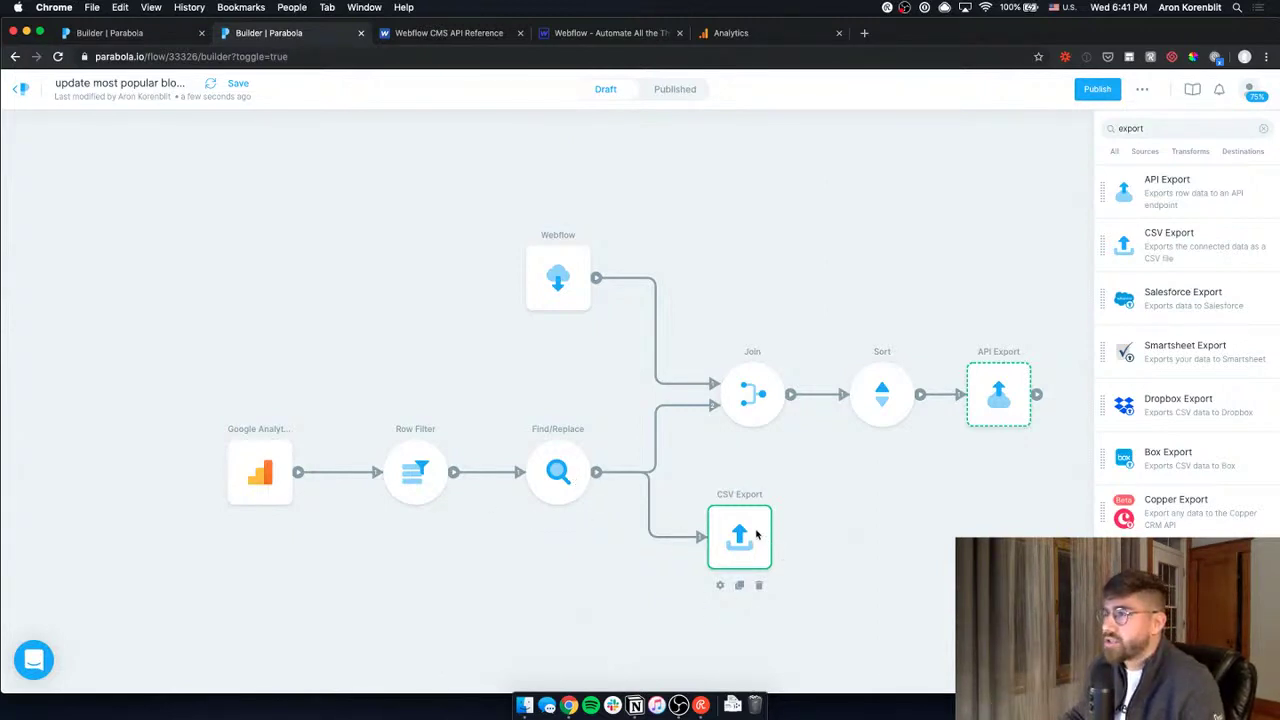
left_click_drag(756, 535, 768, 537)
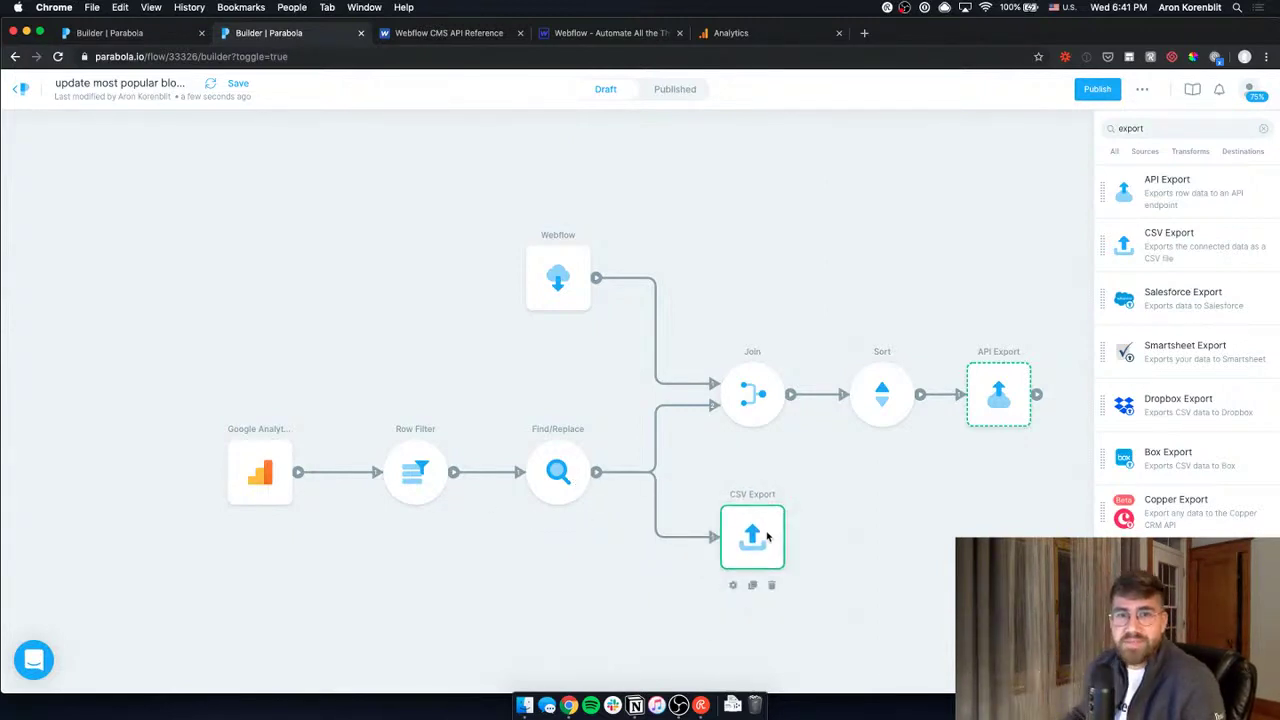